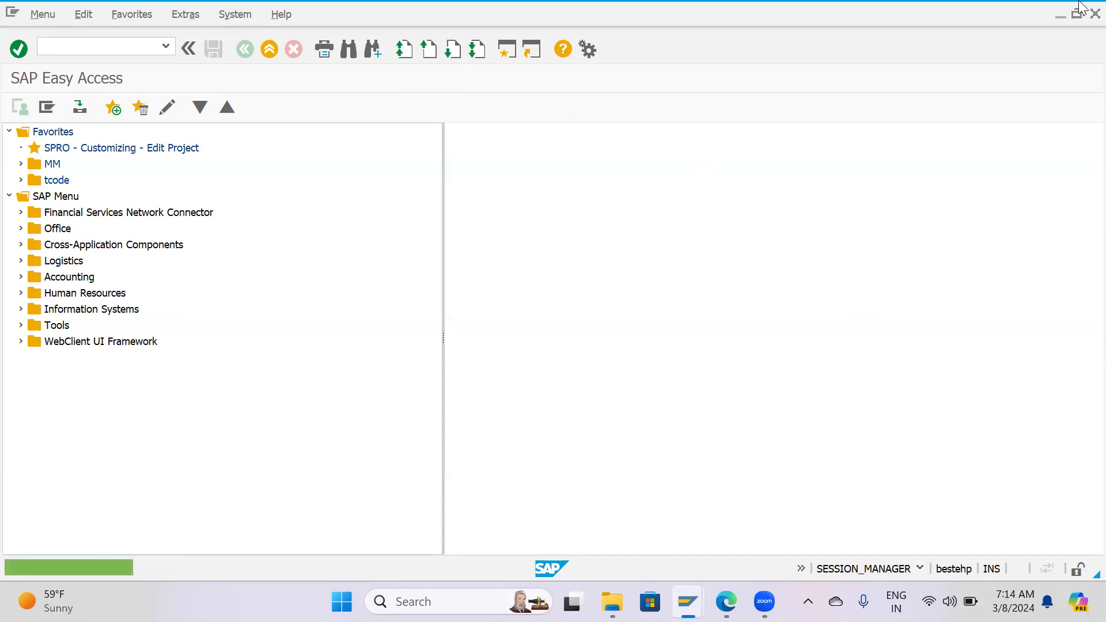
Open the SAP Reference IMG from the SPRO customizing favorite.
{"action": "left_click", "coordinate": [678, 260]}
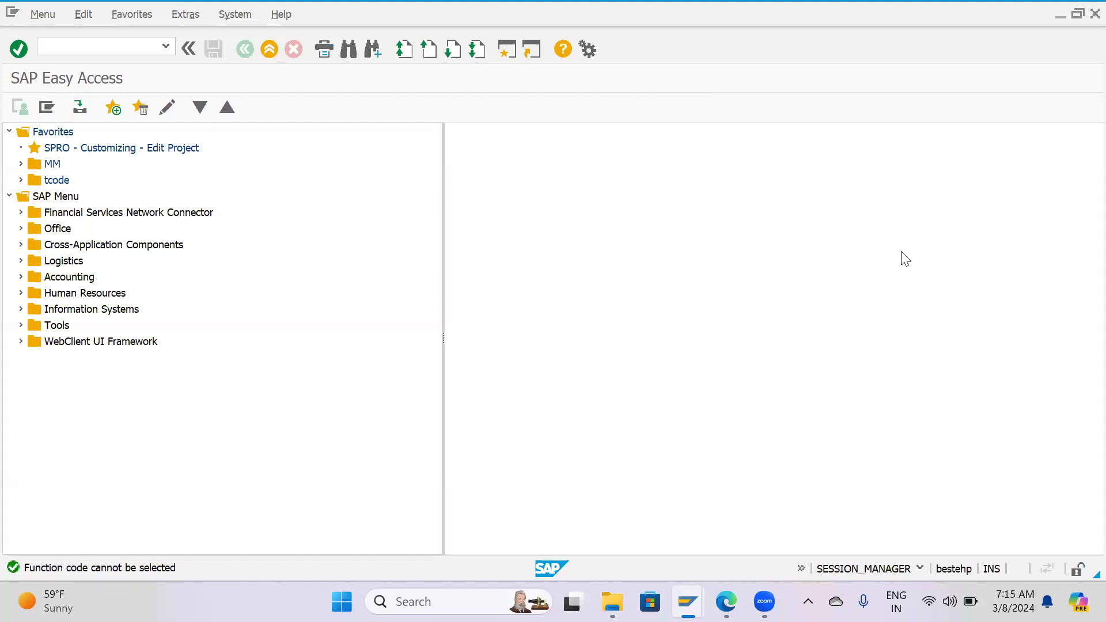
{"action": "double_click", "coordinate": [127, 148]}
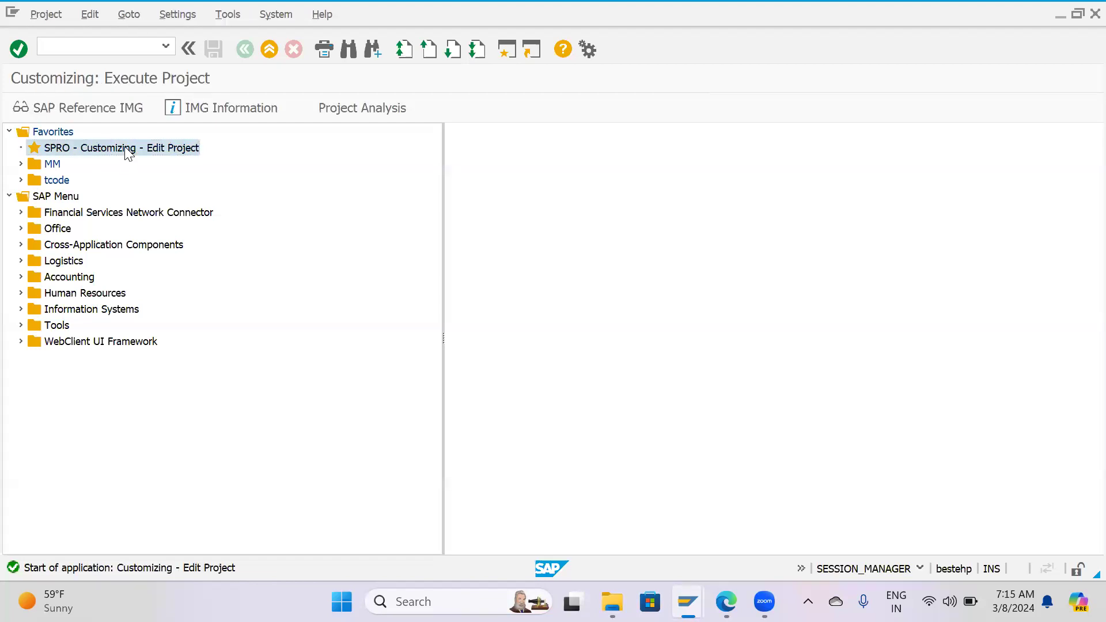
{"action": "left_click", "coordinate": [100, 104]}
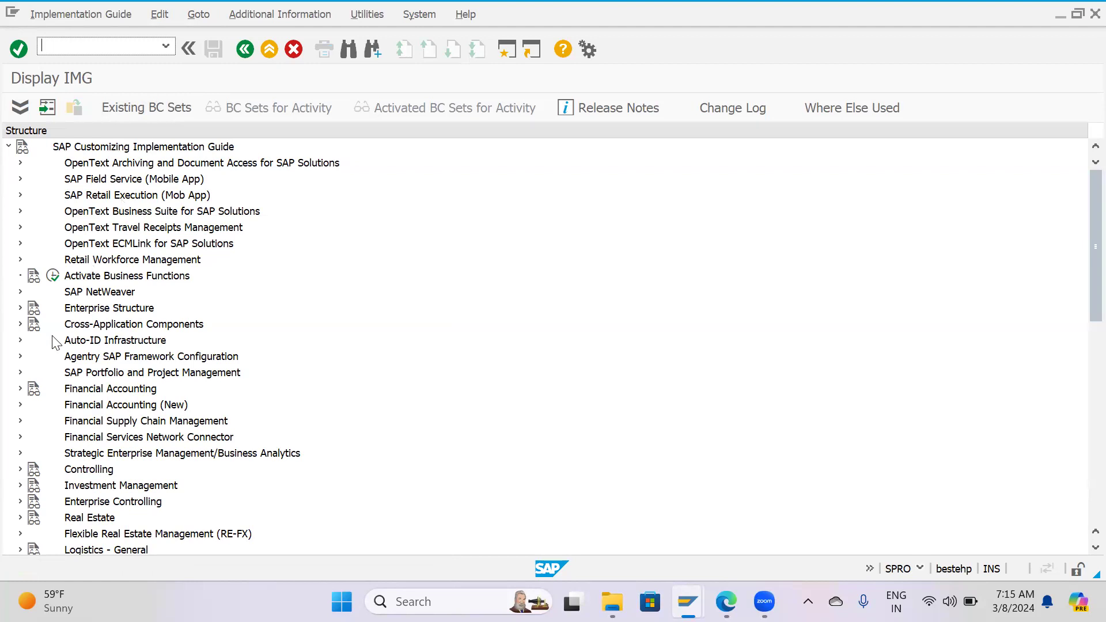
Open the Define Plant activity under Enterprise Structure, Definition, Logistics - General.
{"action": "left_click", "coordinate": [20, 308]}
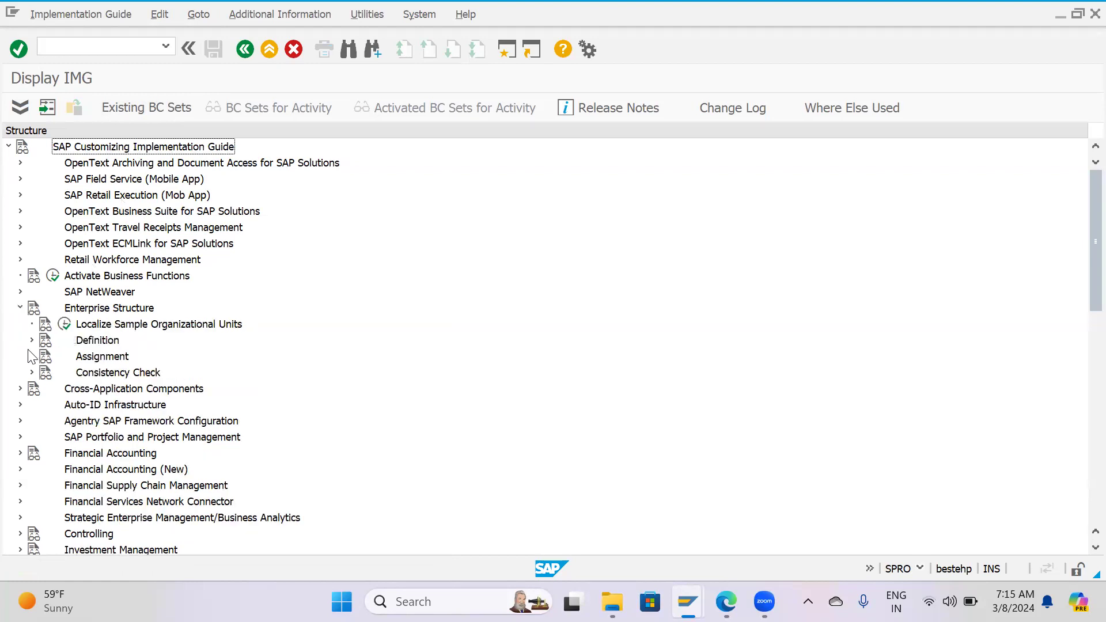
{"action": "left_click", "coordinate": [32, 340]}
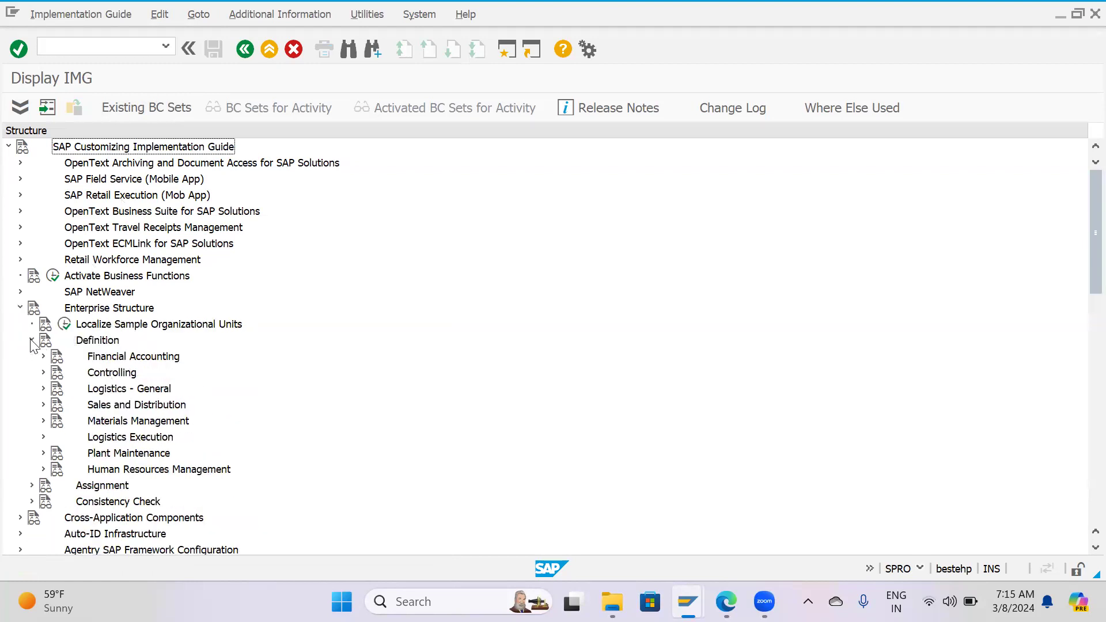
{"action": "left_click", "coordinate": [43, 389]}
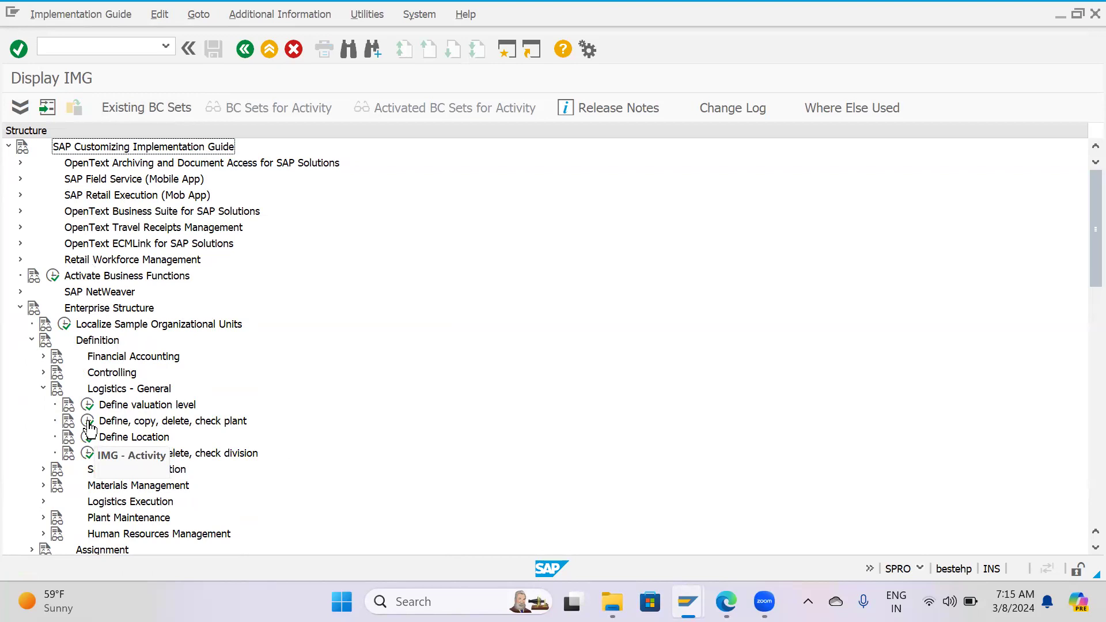
{"action": "left_click", "coordinate": [88, 425]}
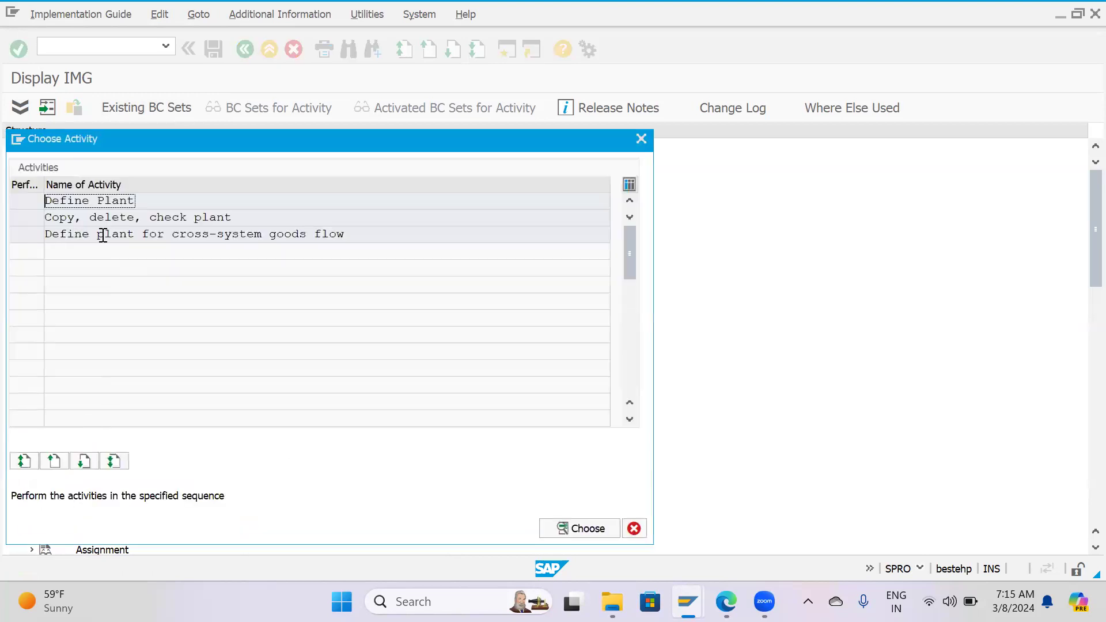
{"action": "double_click", "coordinate": [91, 199]}
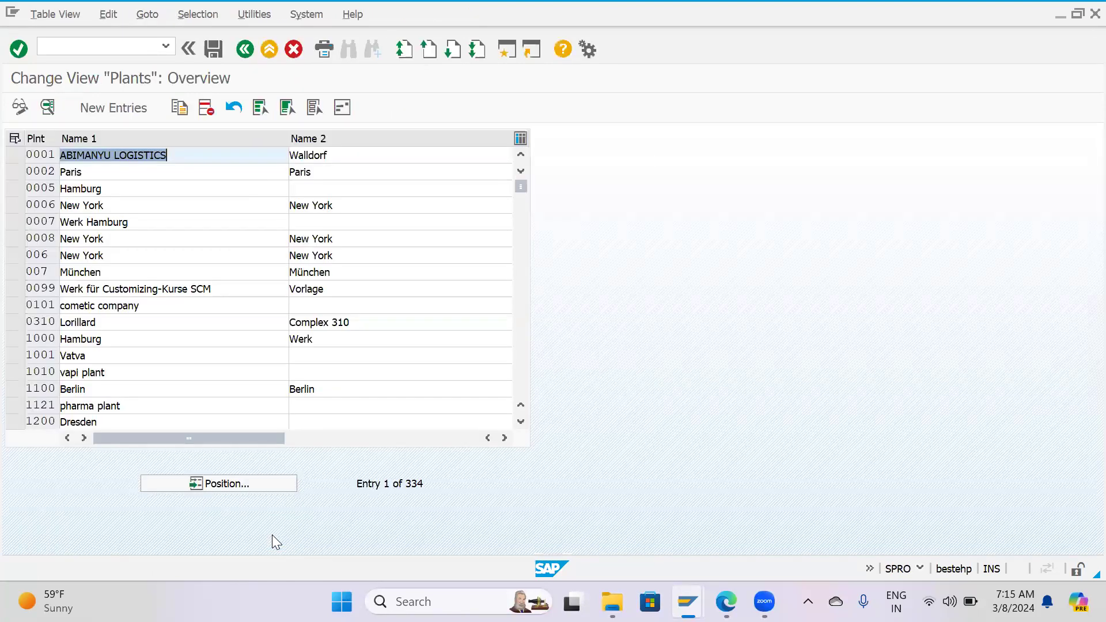
Position the plants overview at plant HP01.
{"action": "left_click", "coordinate": [267, 482]}
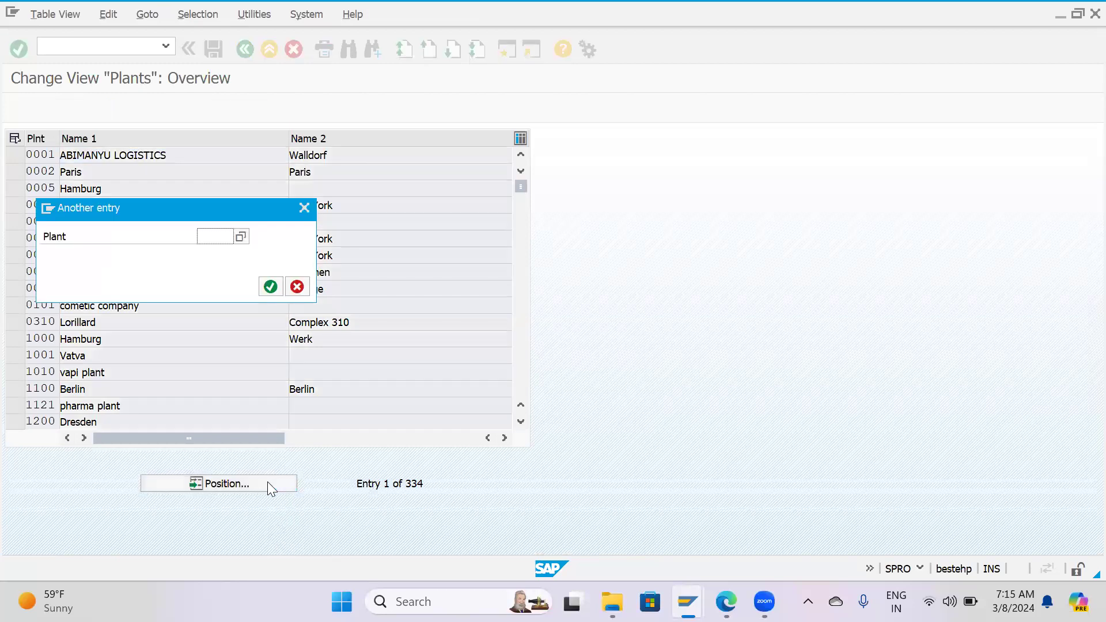
{"action": "type", "text": "HP"}
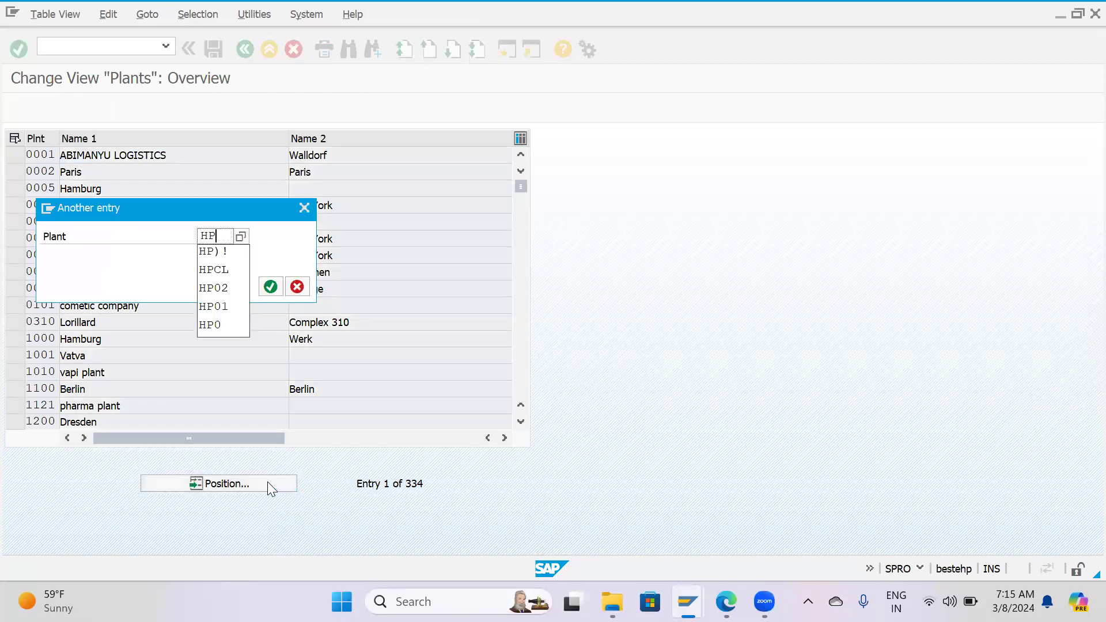
{"action": "type", "text": "01"}
{"action": "key", "text": "Return"}
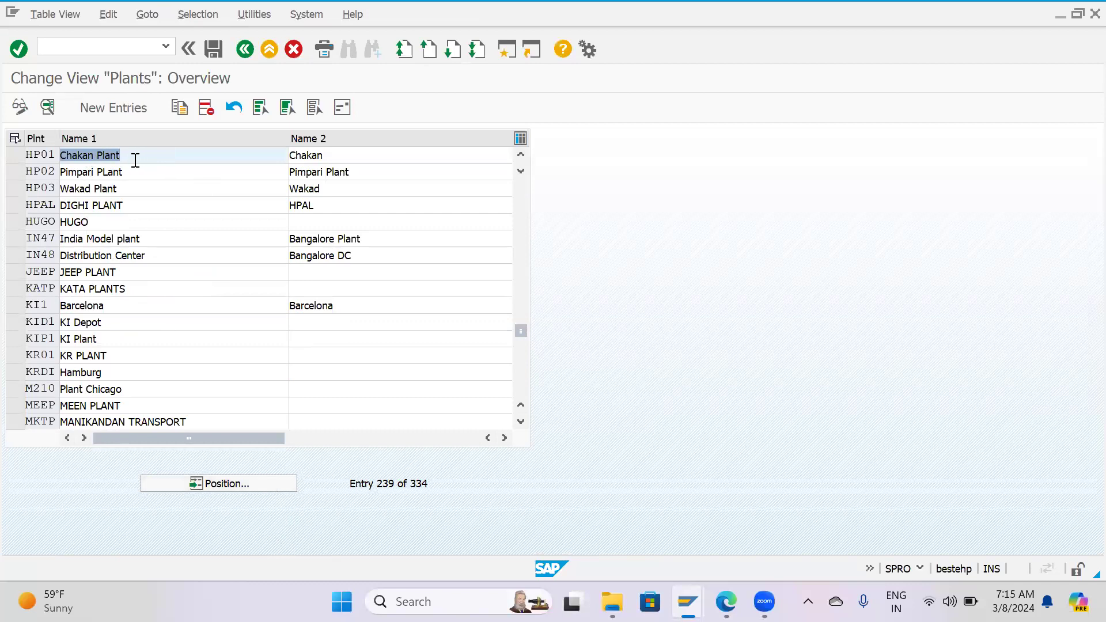
View the details of plant HP02, return to the plants overview and deselect its row.
{"action": "left_click", "coordinate": [139, 159]}
{"action": "left_click", "coordinate": [15, 155]}
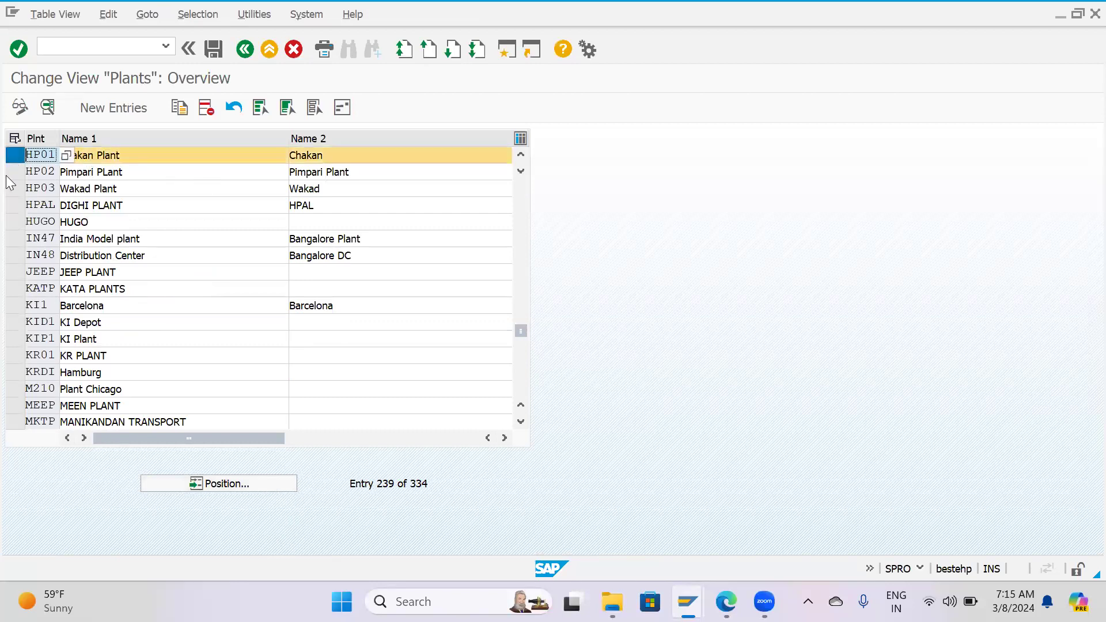
{"action": "left_click", "coordinate": [8, 172], "text": "shift"}
{"action": "left_click", "coordinate": [12, 156], "text": "ctrl"}
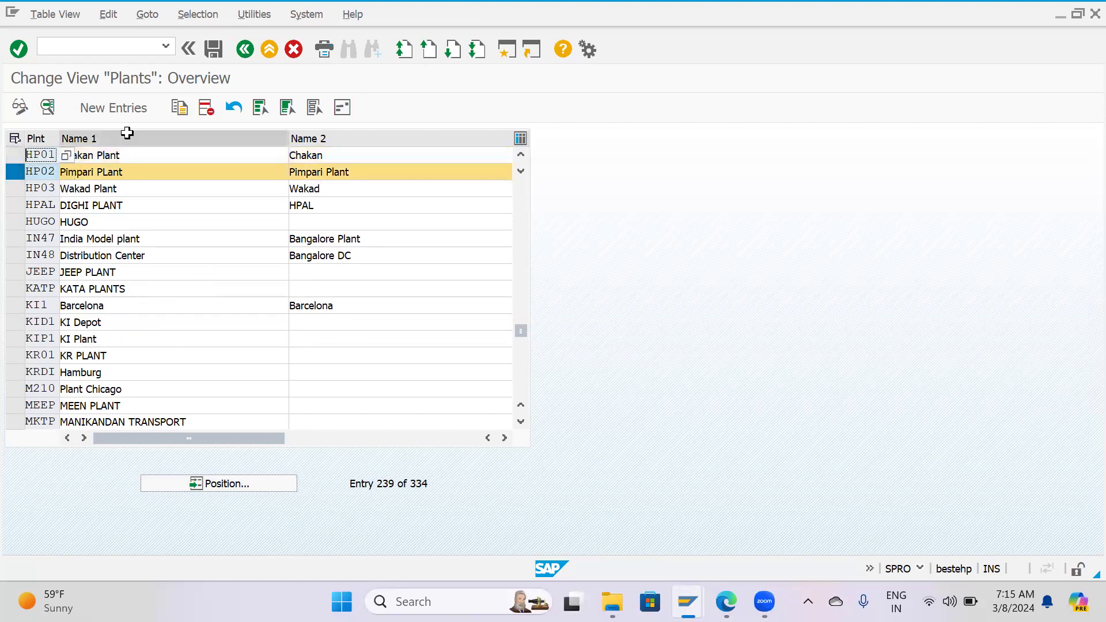
{"action": "left_click", "coordinate": [47, 107]}
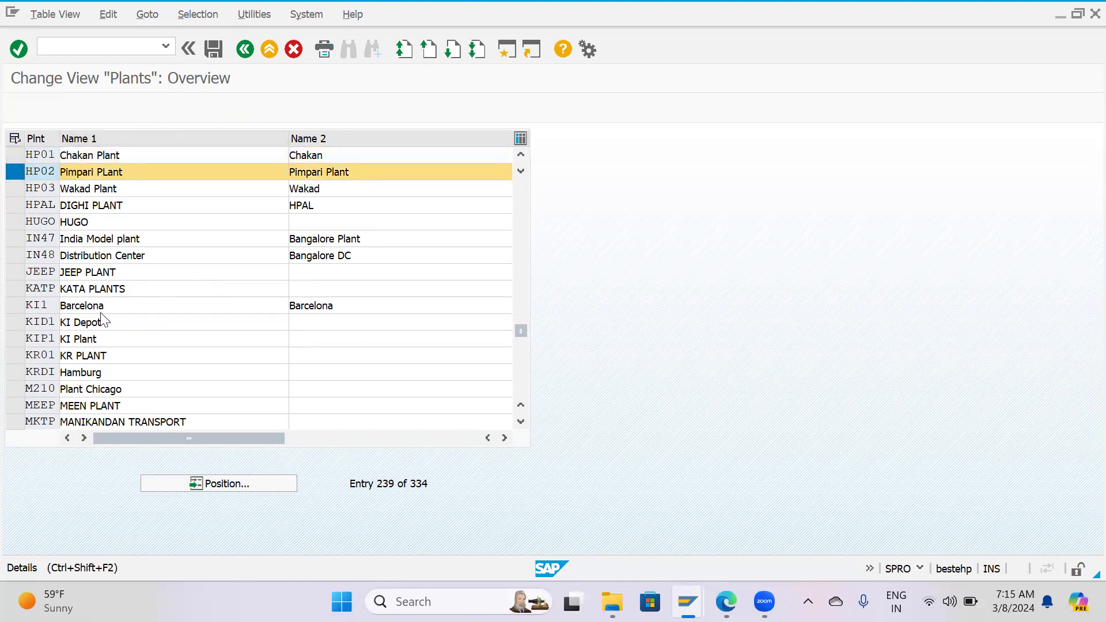
{"action": "key", "text": "F3"}
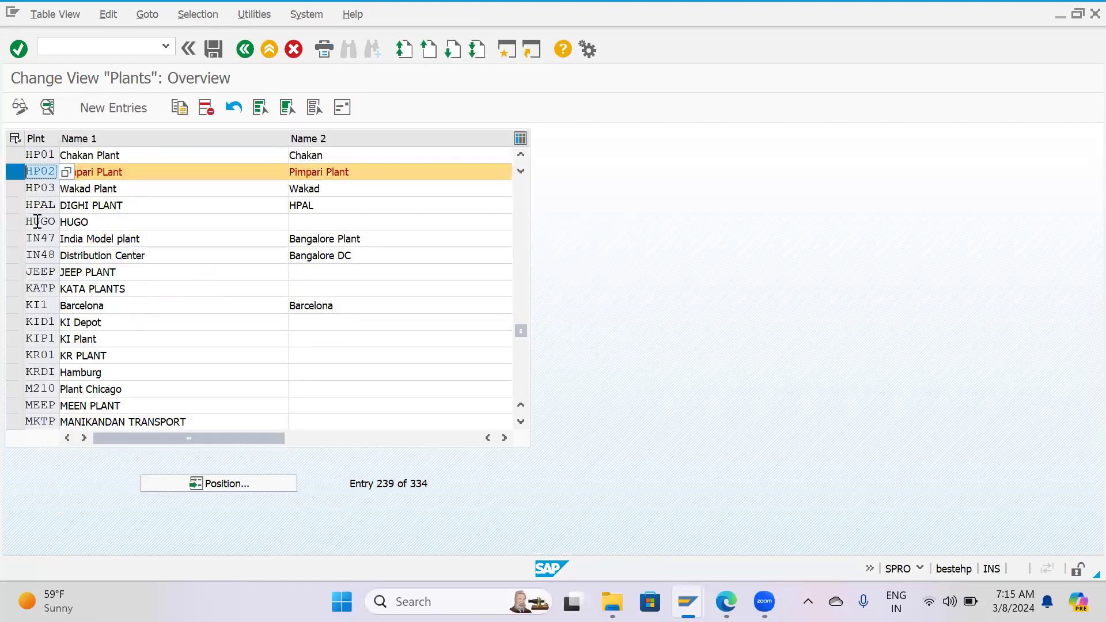
{"action": "left_click", "coordinate": [13, 172]}
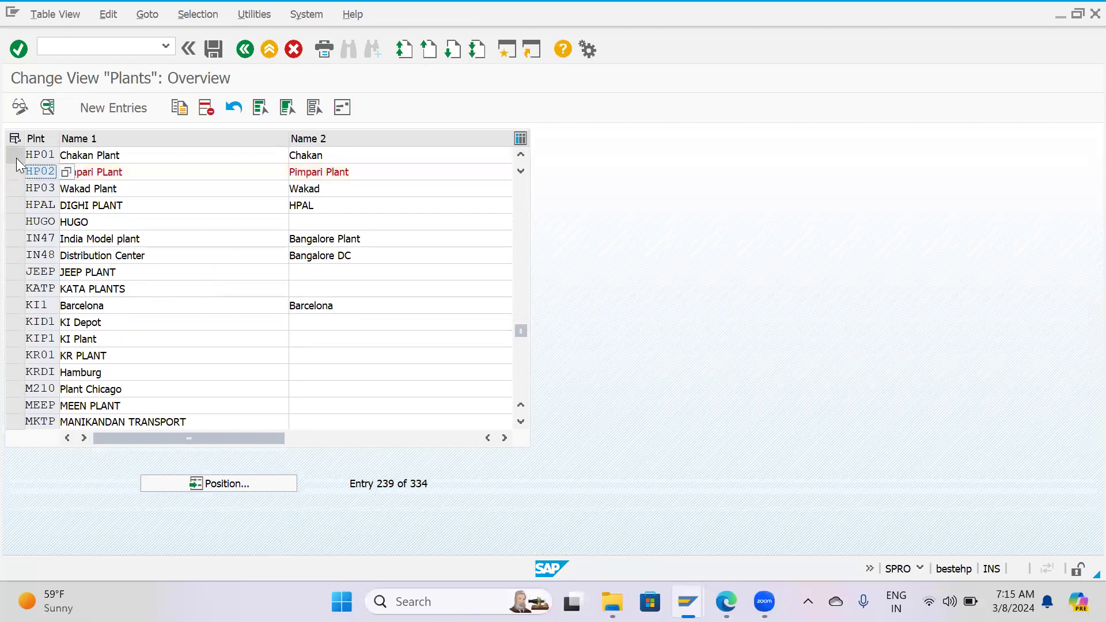
Leave the plants overview without saving and collapse the Definition node of the Enterprise Structure.
{"action": "left_click", "coordinate": [16, 157]}
{"action": "key", "text": "F12"}
{"action": "left_click", "coordinate": [317, 306]}
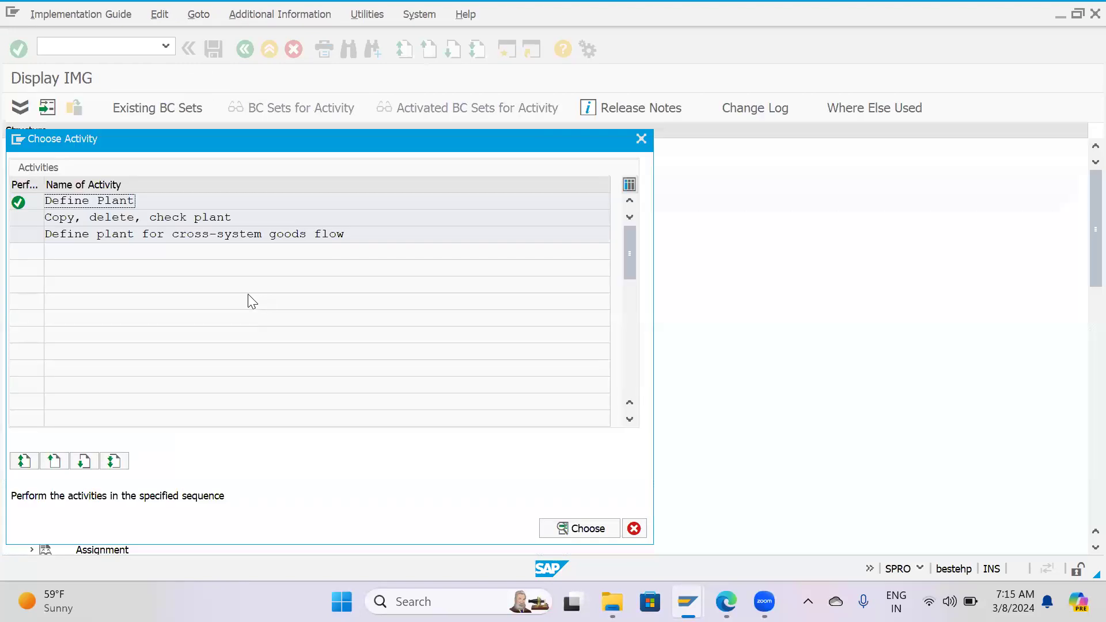
{"action": "key", "text": "Escape"}
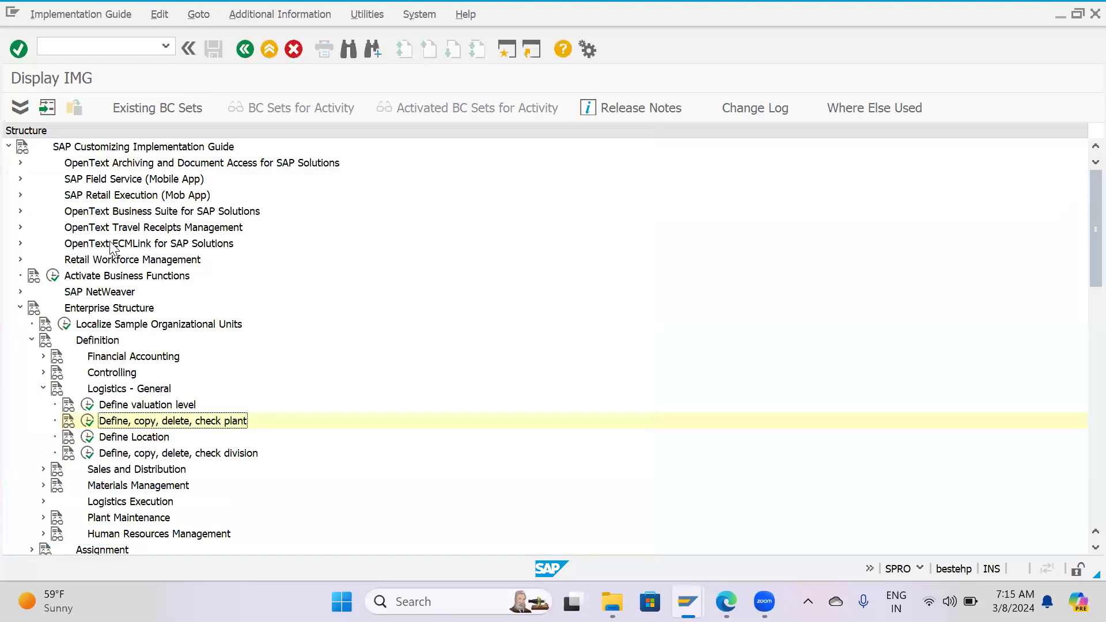
{"action": "left_click", "coordinate": [42, 388]}
{"action": "left_click", "coordinate": [31, 339]}
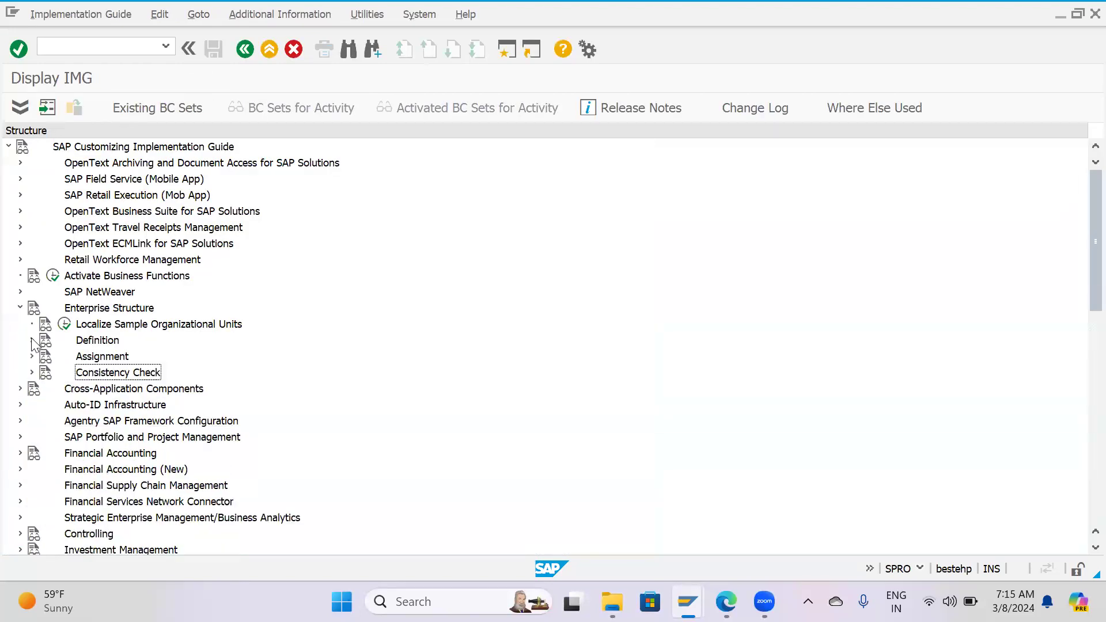
Open the Assign plant to company code activity under Enterprise Structure, Assignment, Logistics - General.
{"action": "left_click", "coordinate": [32, 356]}
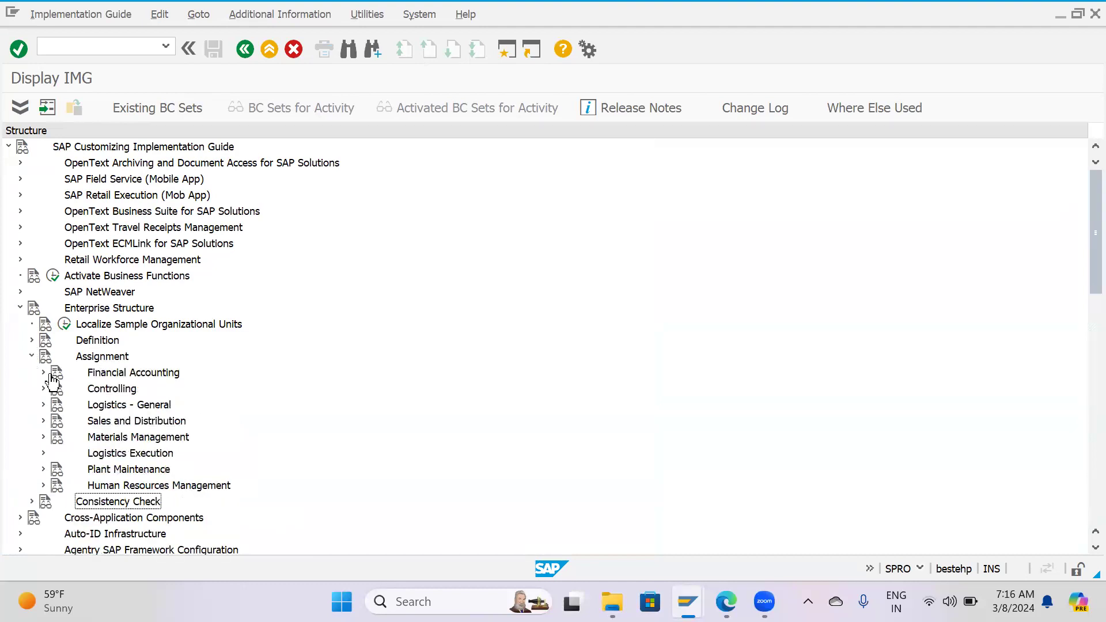
{"action": "left_click", "coordinate": [44, 404]}
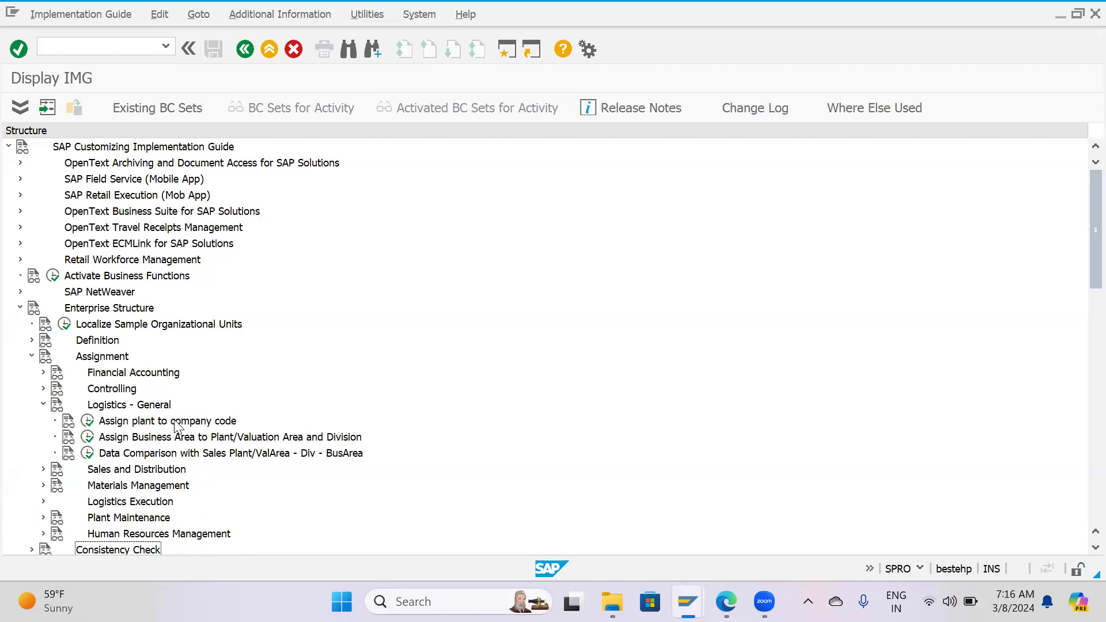
{"action": "left_click", "coordinate": [87, 420]}
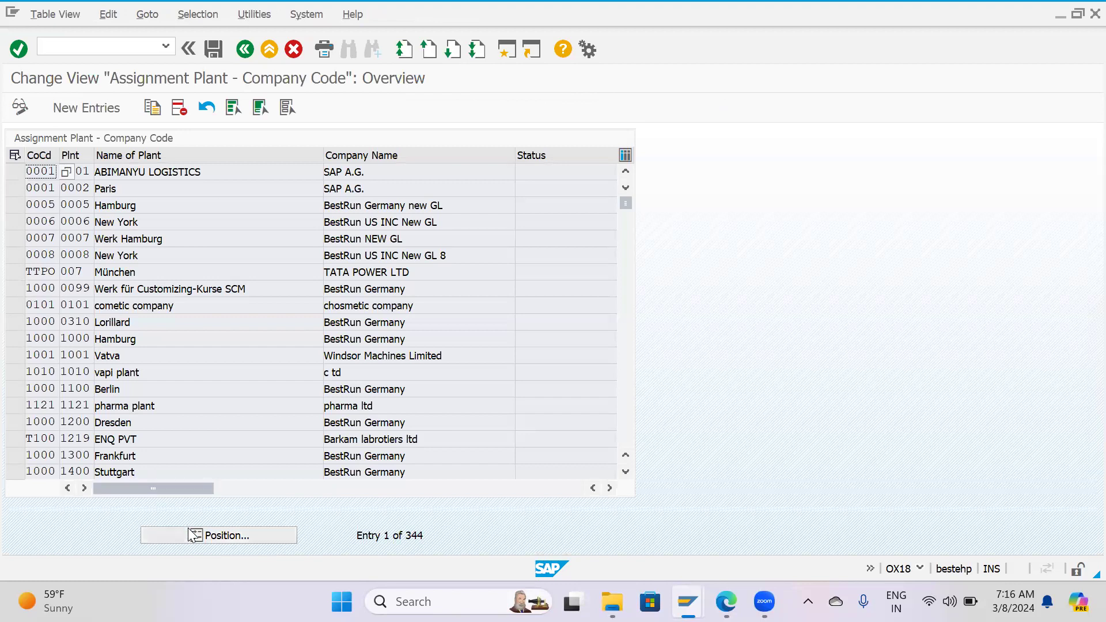
Locate plant HP01 in the plant-to-company-code assignments and select its row.
{"action": "left_click", "coordinate": [196, 534]}
{"action": "type", "text": "HP01"}
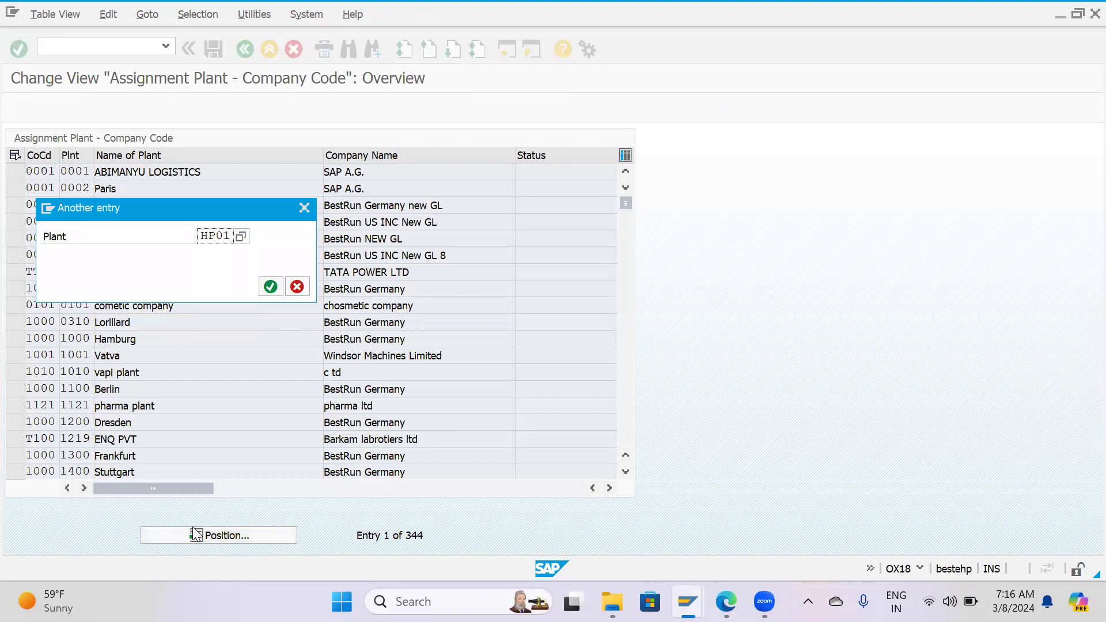
{"action": "key", "text": "Return"}
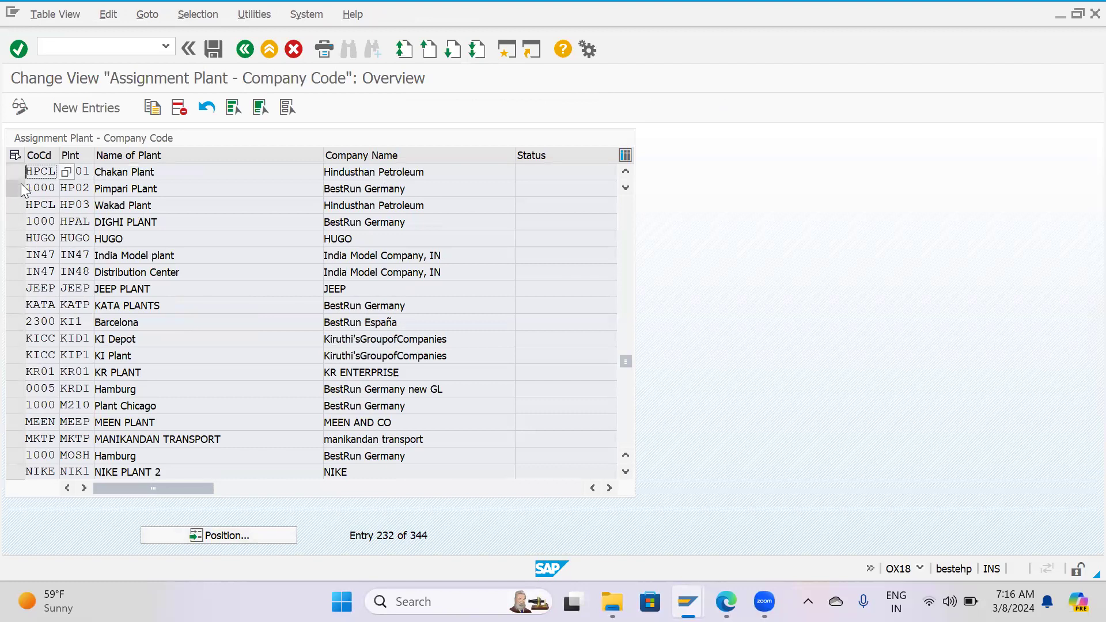
{"action": "left_click", "coordinate": [21, 188]}
{"action": "left_click", "coordinate": [19, 173]}
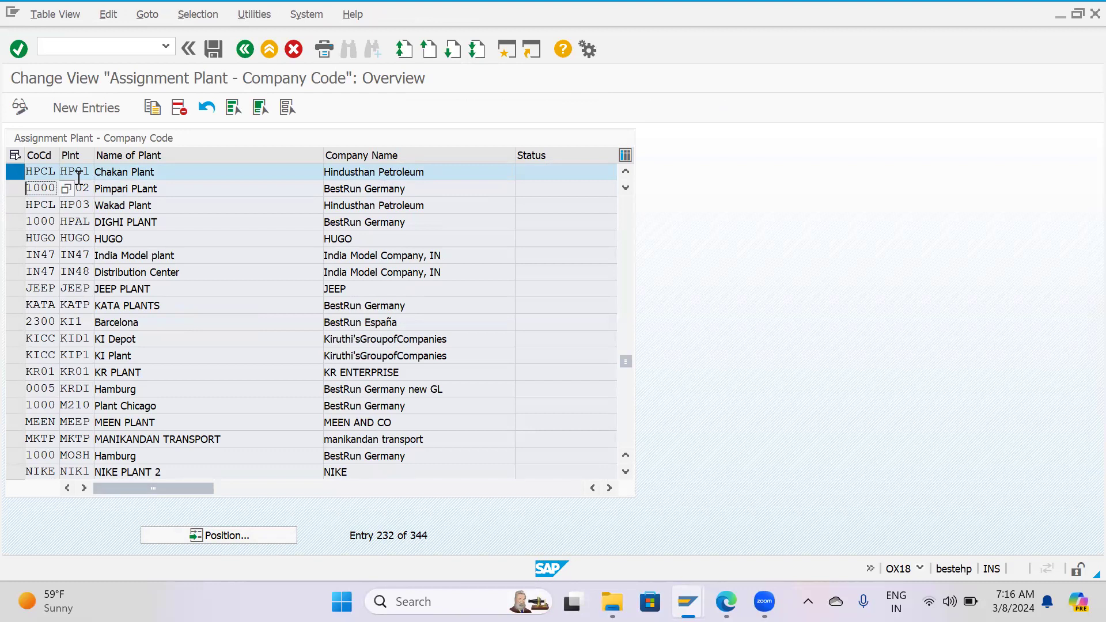
Exit the plant assignment view, discarding changes, and collapse the Assignment node.
{"action": "key", "text": "F12"}
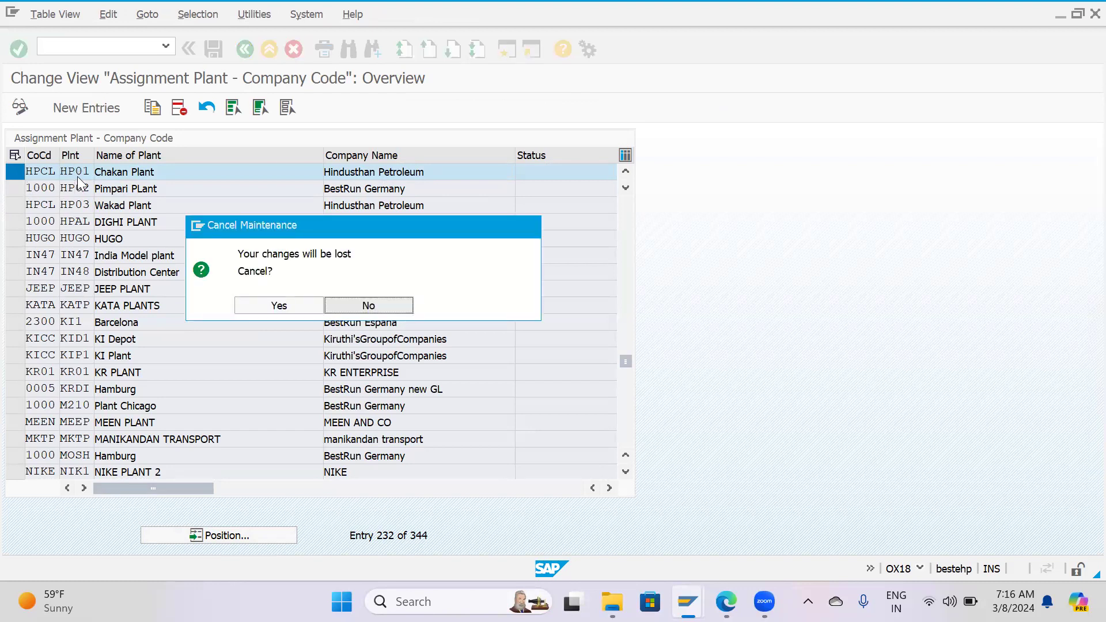
{"action": "left_click", "coordinate": [279, 304]}
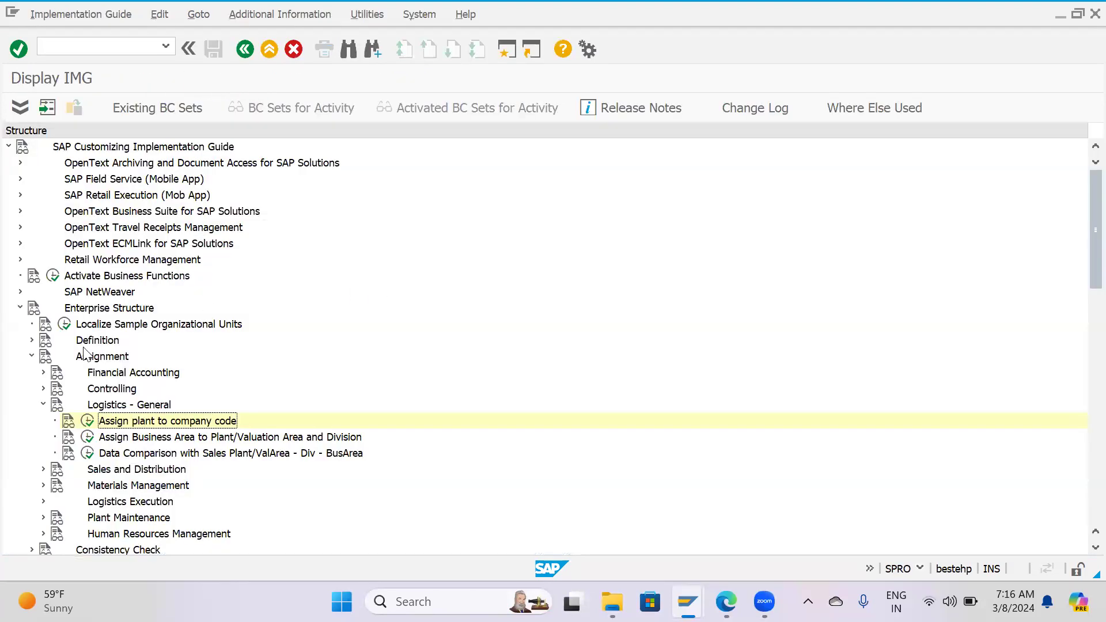
{"action": "left_click", "coordinate": [43, 404]}
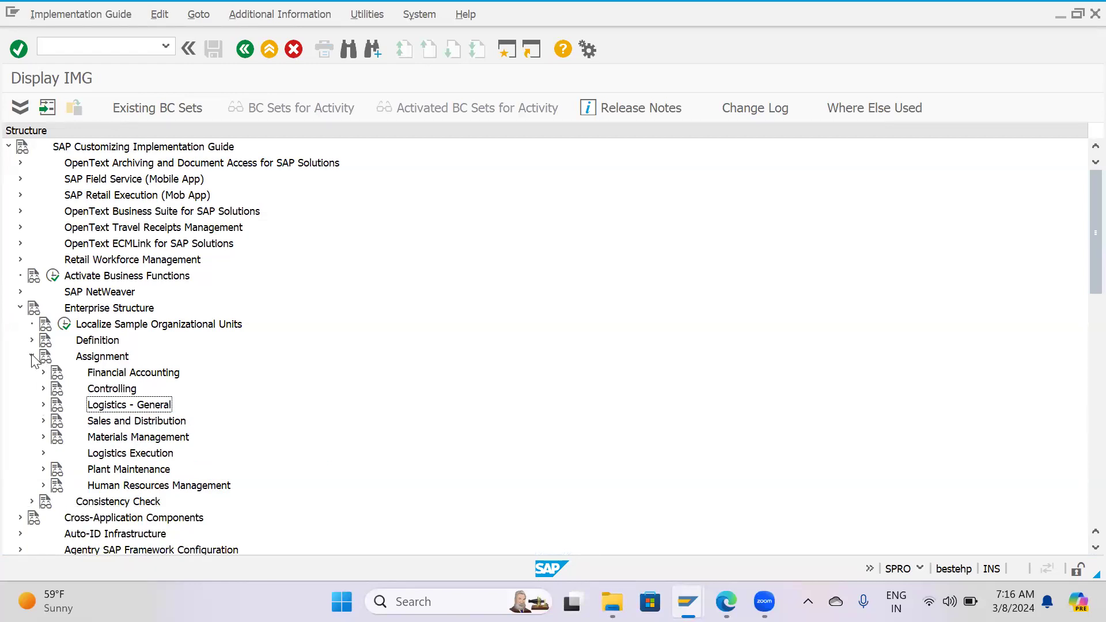
{"action": "left_click", "coordinate": [32, 355]}
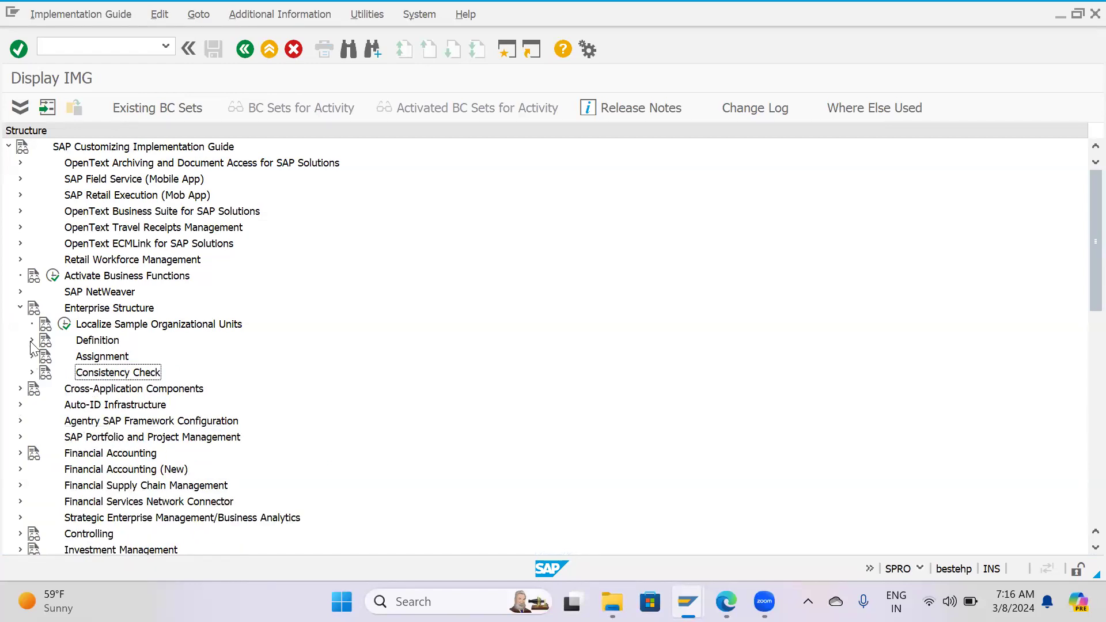
Reopen the Define Plant activity under Enterprise Structure, Definition, Logistics - General.
{"action": "left_click", "coordinate": [32, 341]}
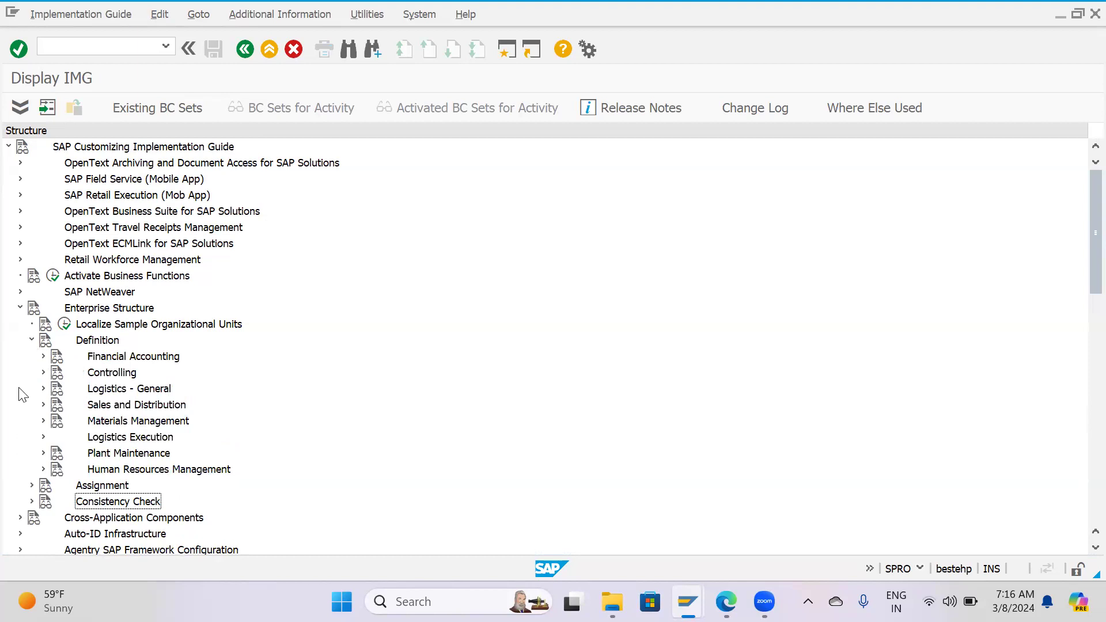
{"action": "left_click", "coordinate": [44, 388]}
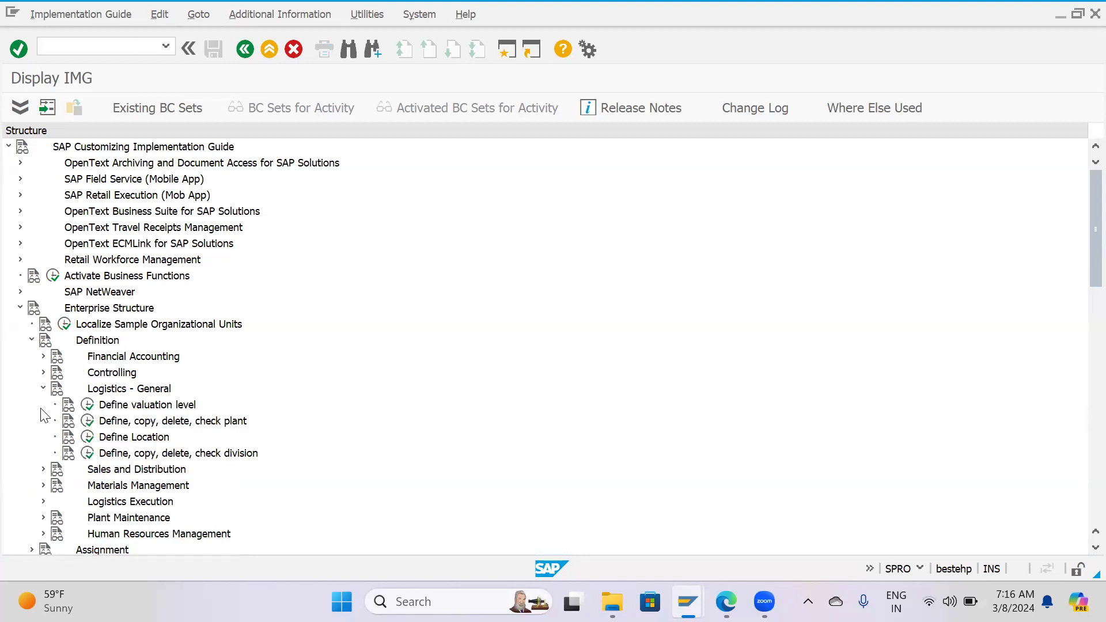
{"action": "left_click", "coordinate": [88, 422]}
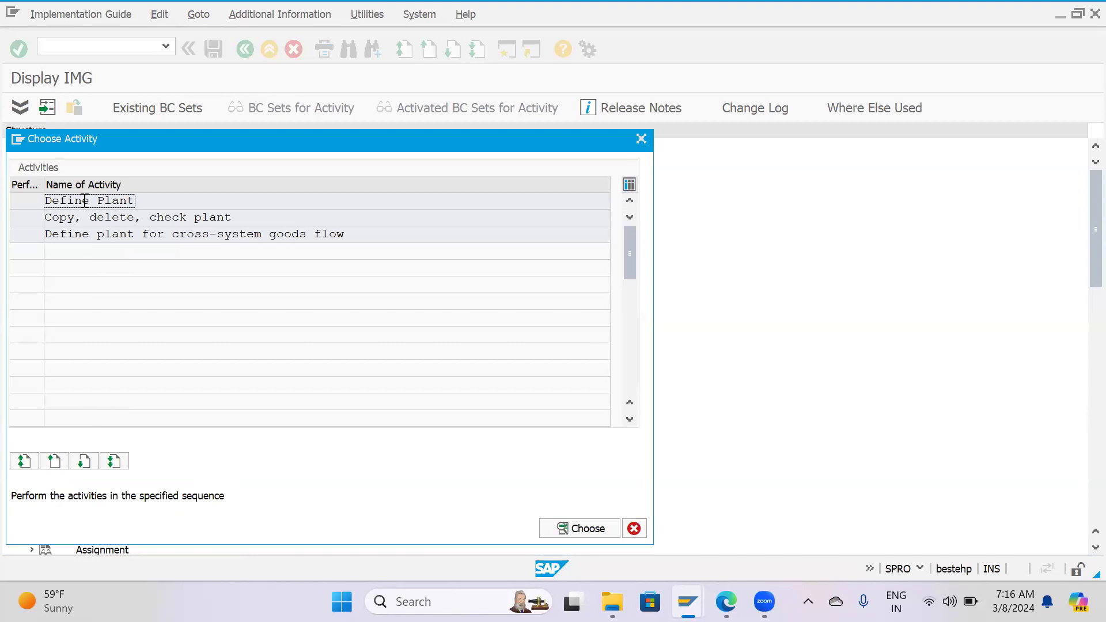
{"action": "double_click", "coordinate": [85, 201]}
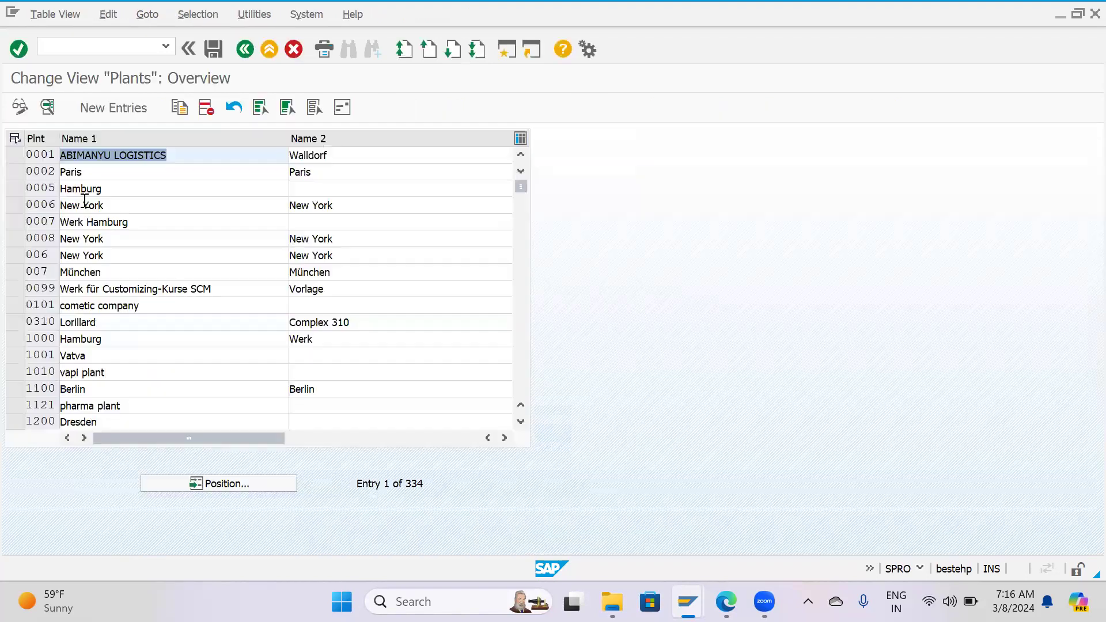
Locate plant HP02 in the plants overview, select its row and review its detail record.
{"action": "left_click", "coordinate": [221, 483]}
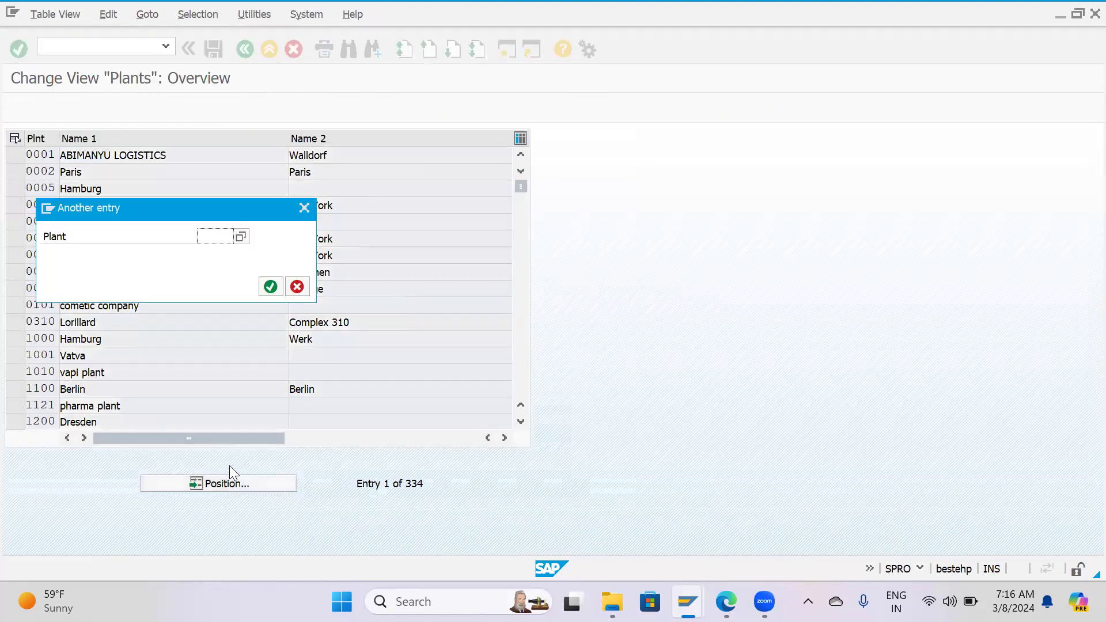
{"action": "type", "text": "H"}
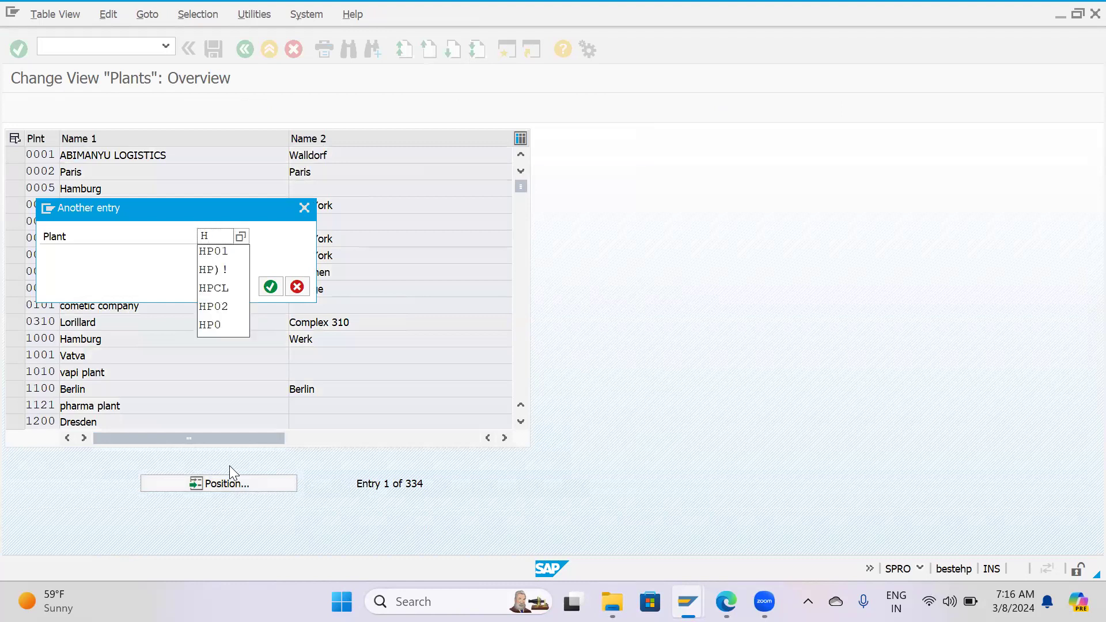
{"action": "type", "text": "P02"}
{"action": "key", "text": "Return"}
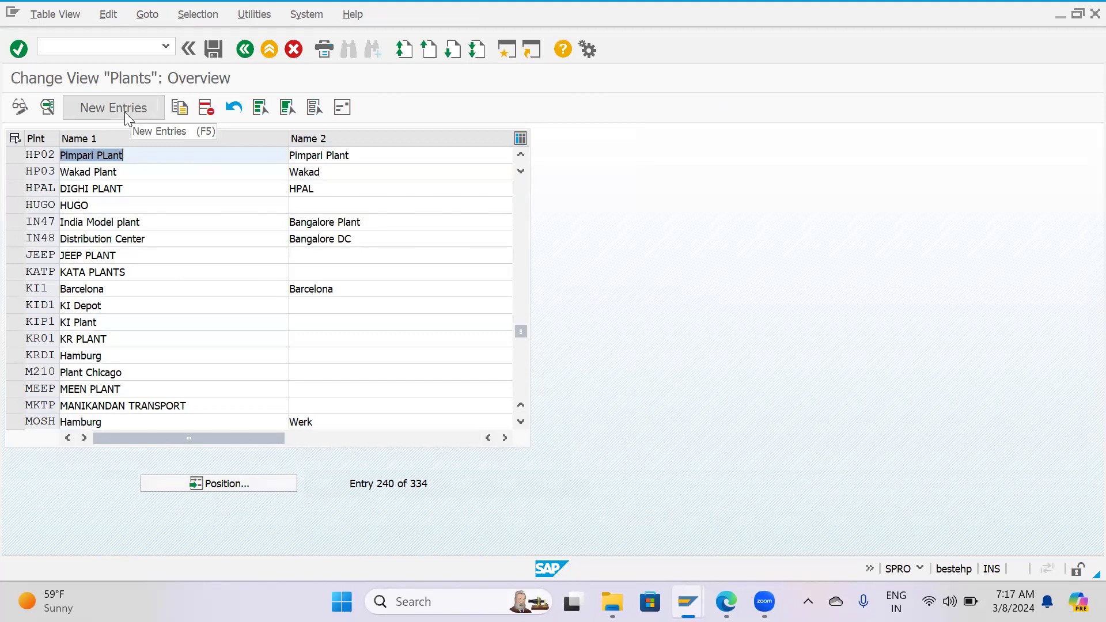
{"action": "left_click", "coordinate": [17, 156]}
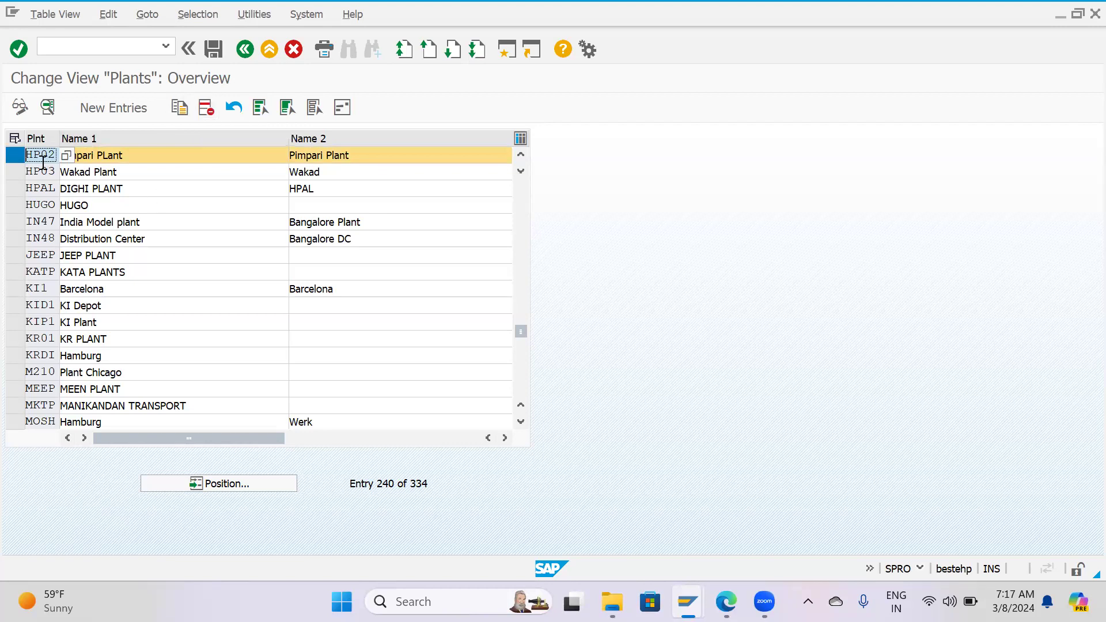
{"action": "left_click", "coordinate": [47, 107]}
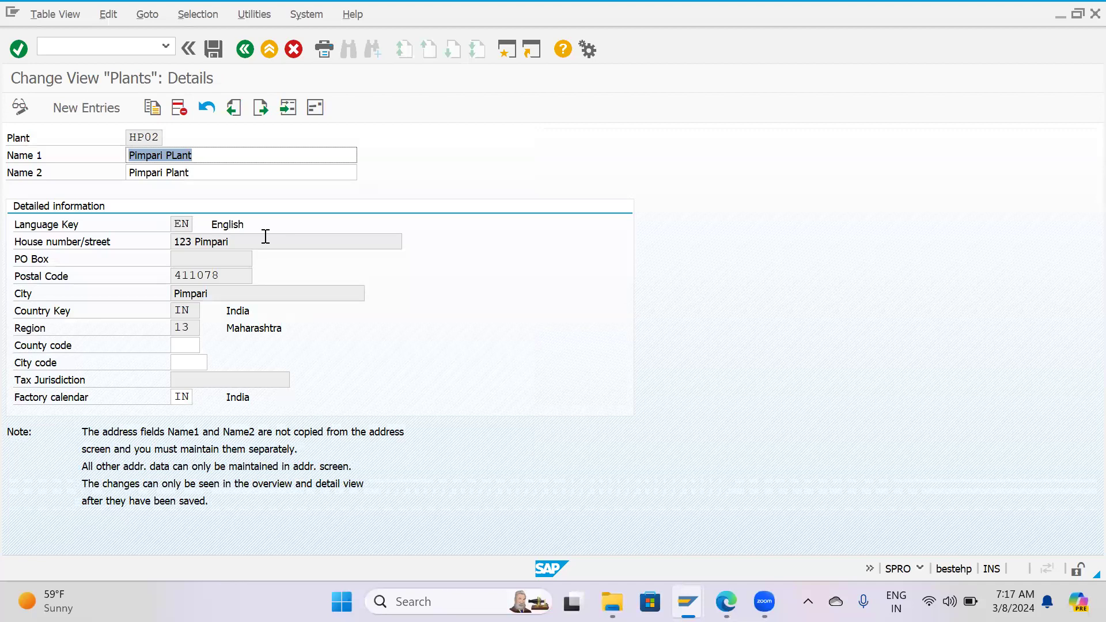
{"action": "key", "text": "F3"}
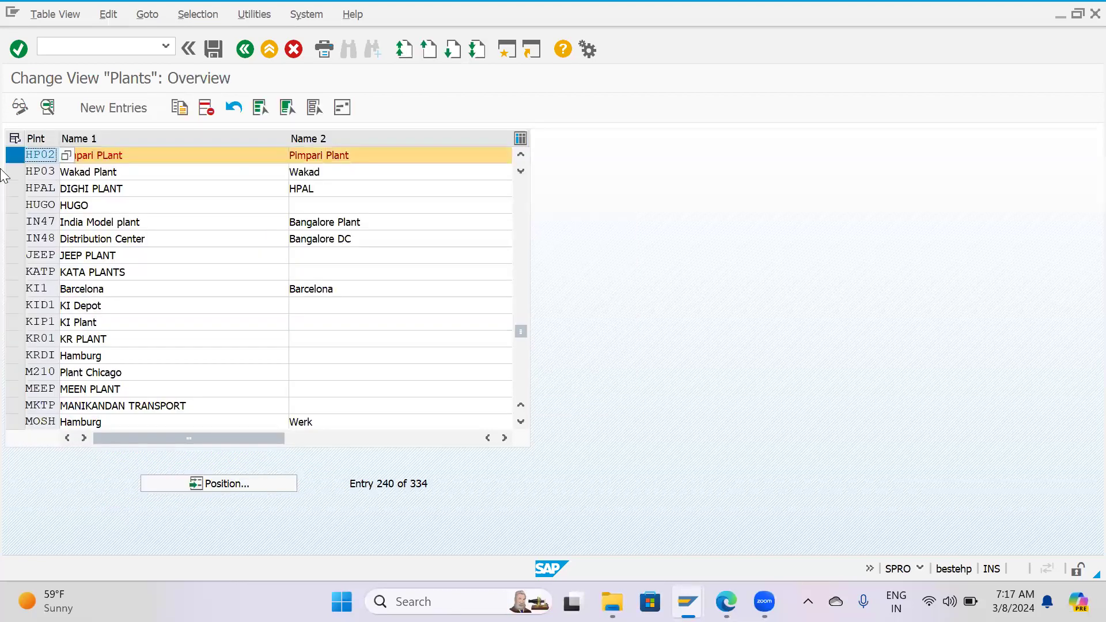
Delete plant HP02 and save the deletion under the customizing request "MM0201-Ent. Structure.-HPCL".
{"action": "left_click", "coordinate": [208, 106]}
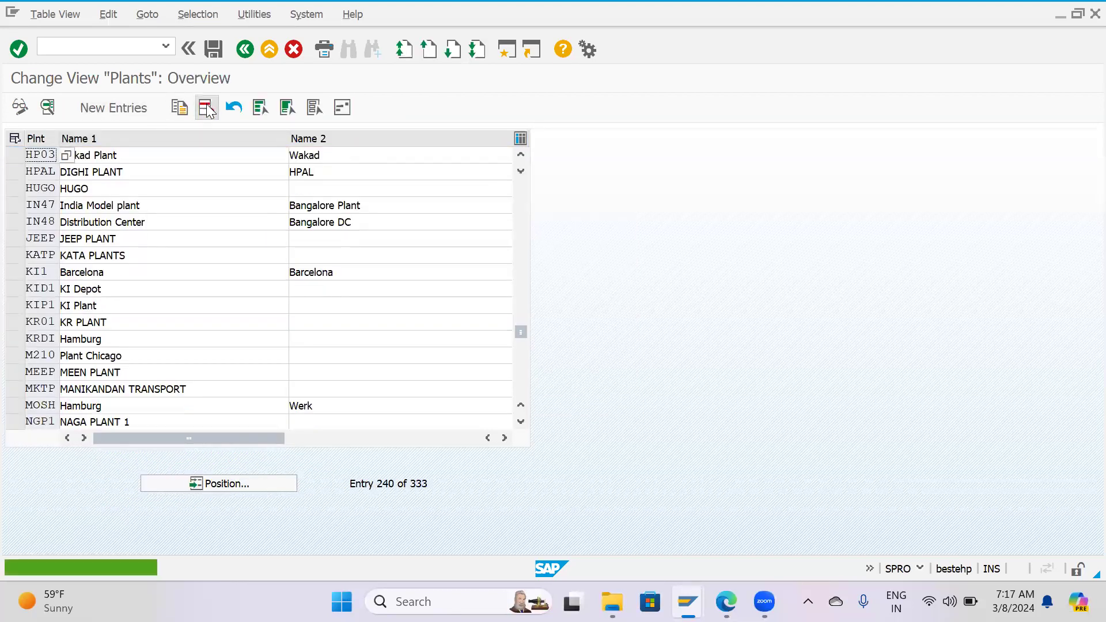
{"action": "left_click", "coordinate": [214, 50]}
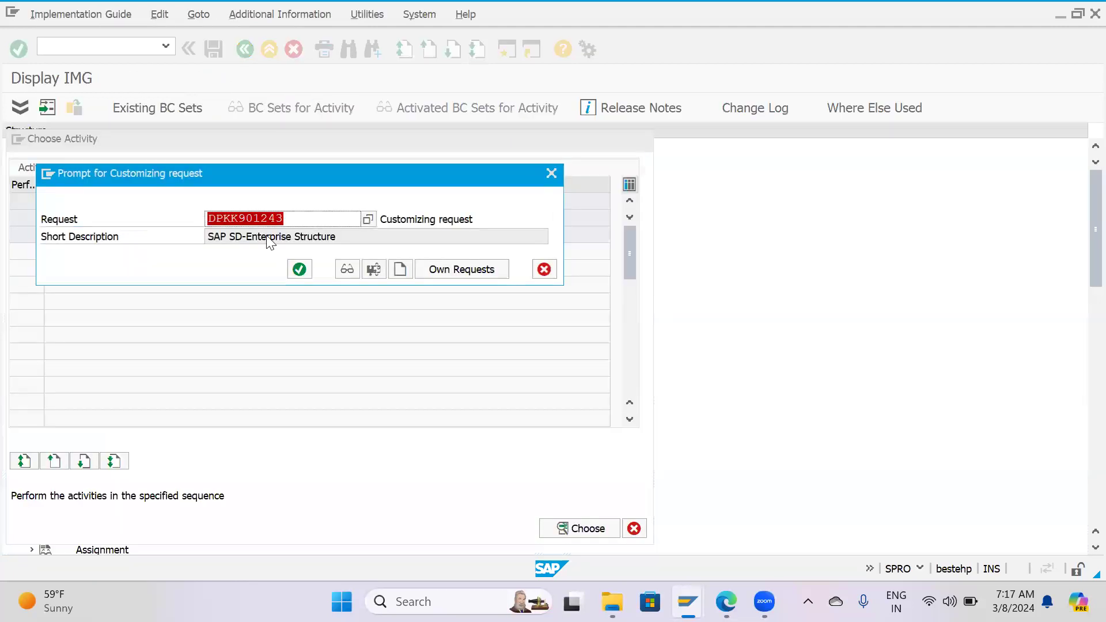
{"action": "left_click", "coordinate": [367, 222]}
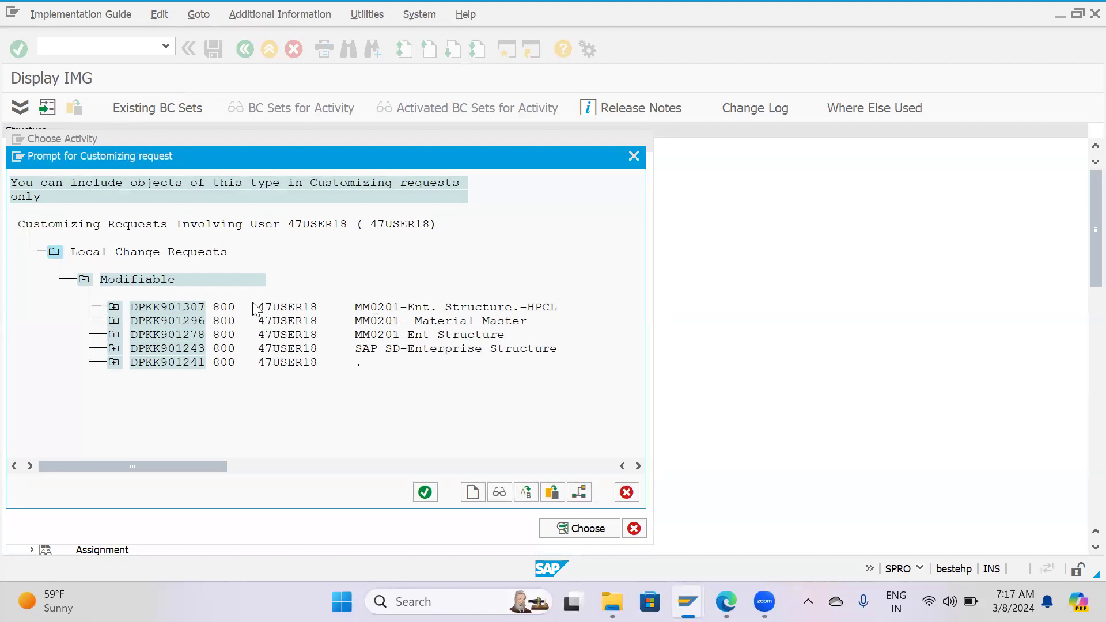
{"action": "double_click", "coordinate": [167, 307]}
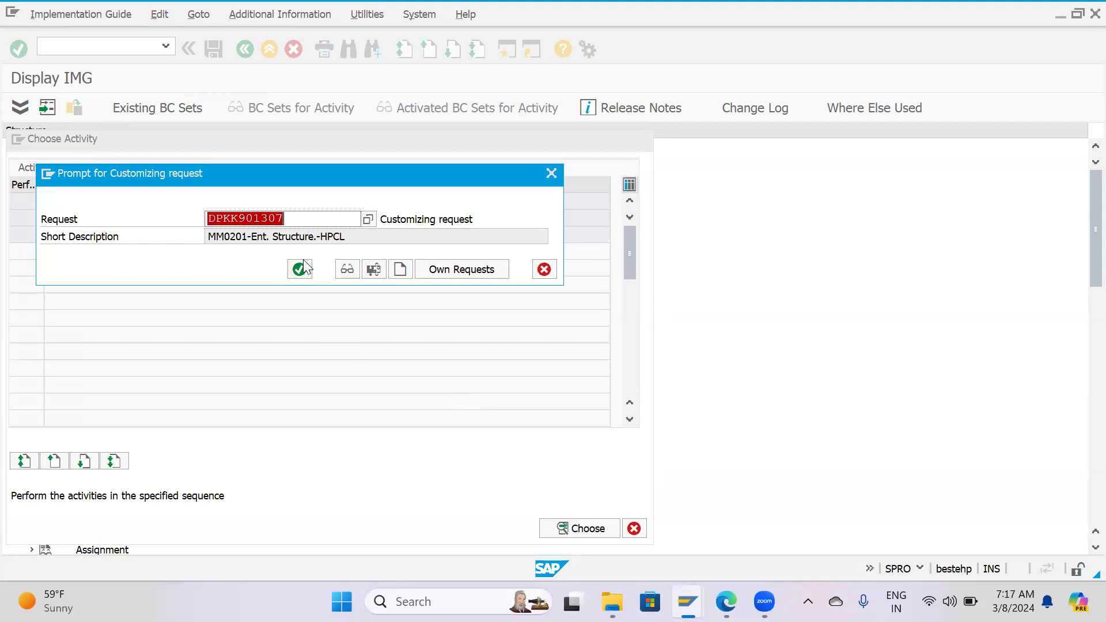
{"action": "left_click", "coordinate": [299, 268]}
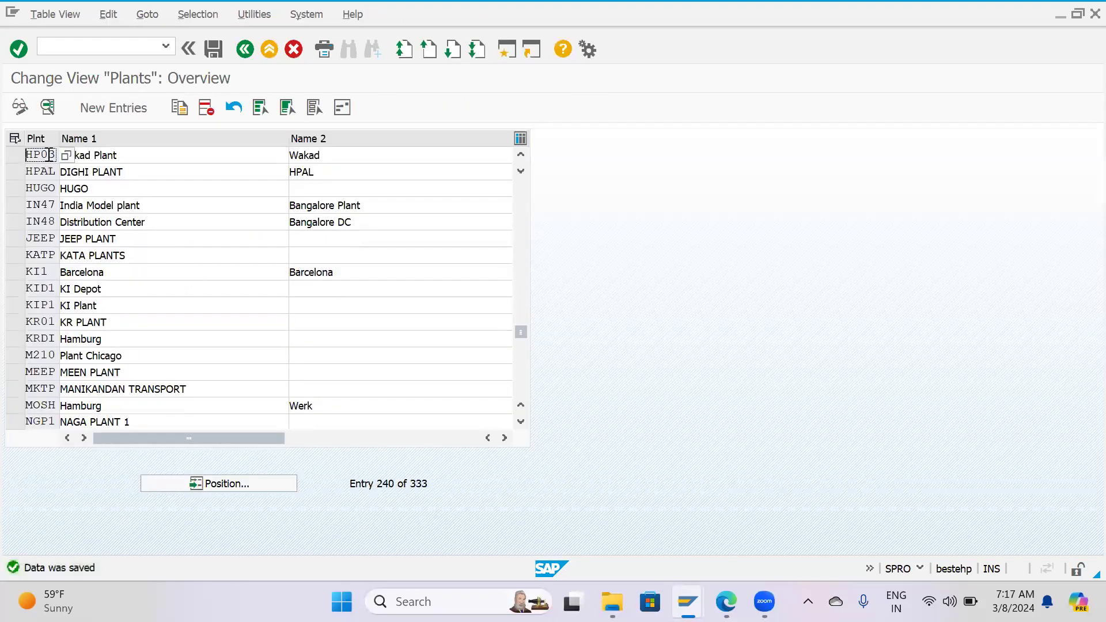
Create a new plant entry with the code HP02.
{"action": "left_click", "coordinate": [99, 106]}
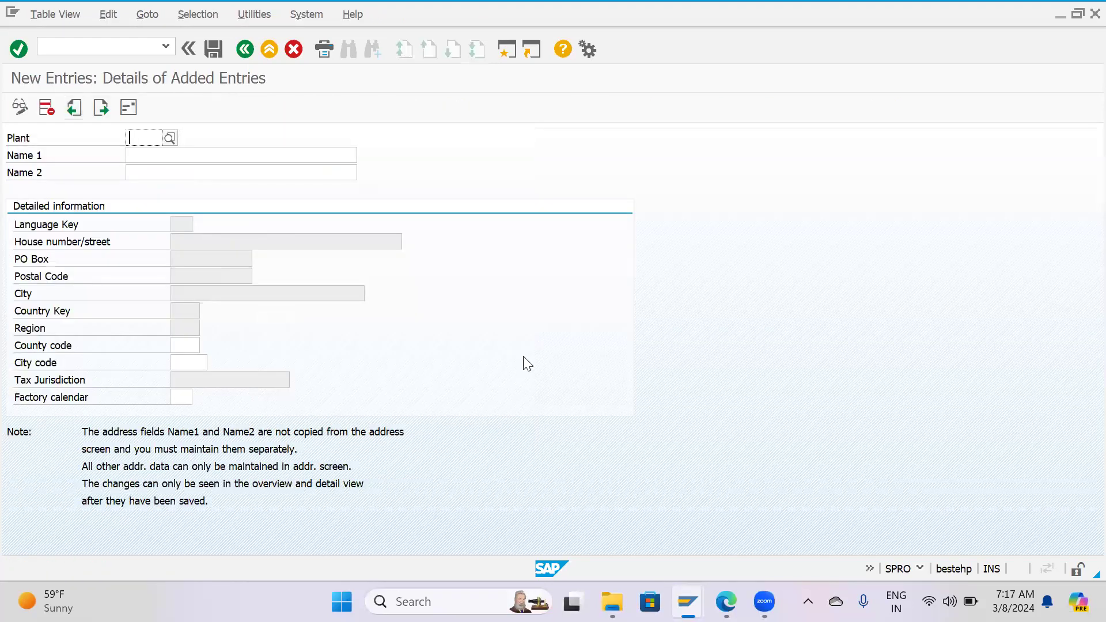
{"action": "key", "text": "Down"}
{"action": "key", "text": "Down"}
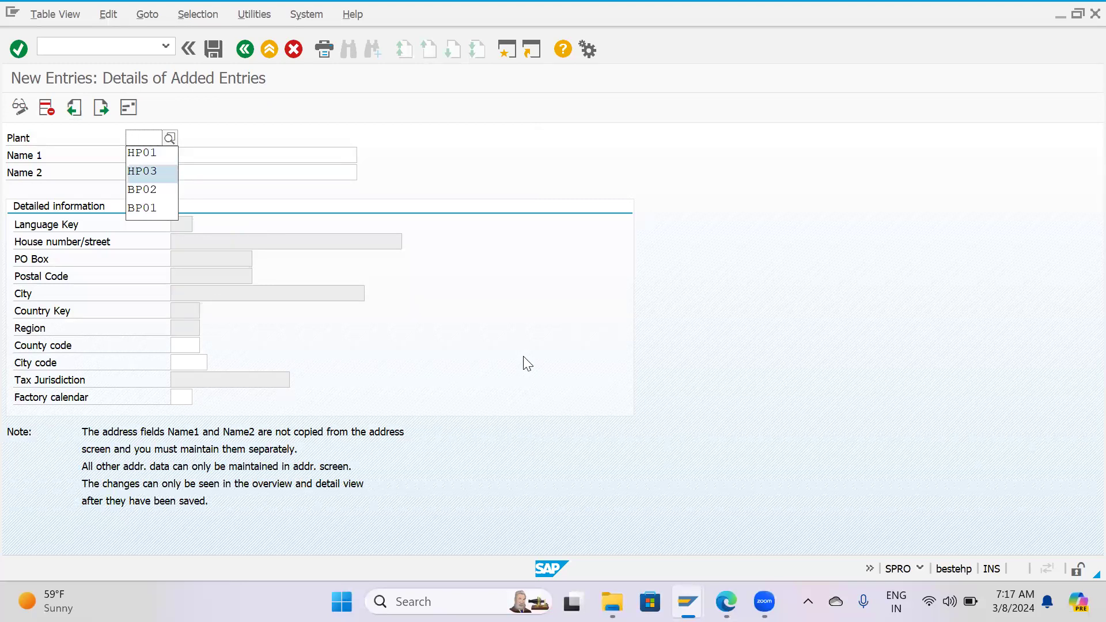
{"action": "type", "text": "HP0"}
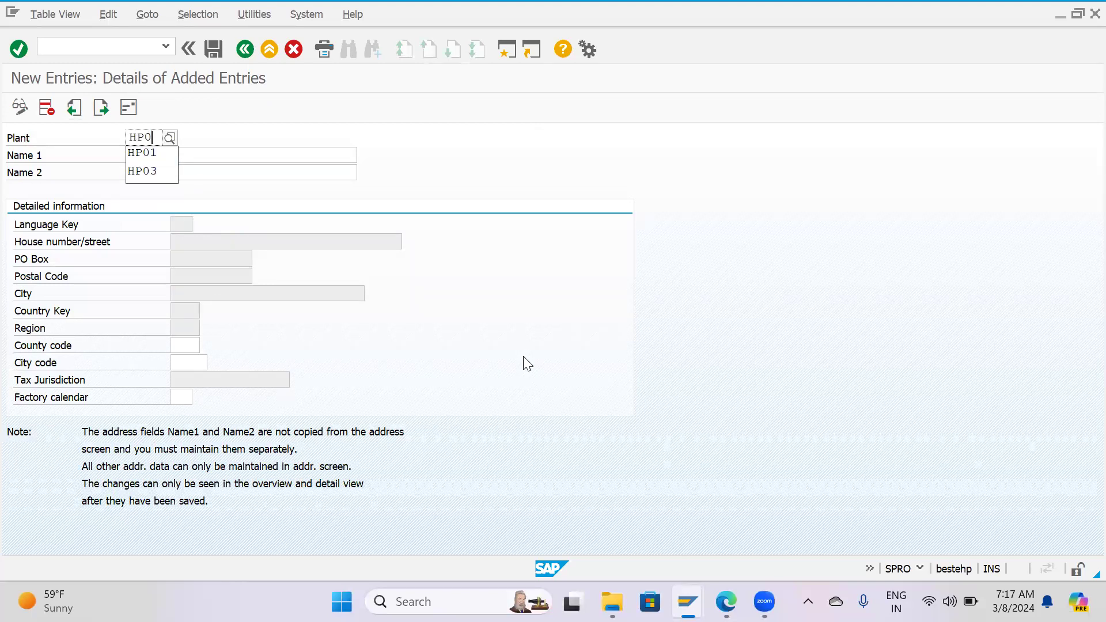
{"action": "type", "text": "2"}
{"action": "key", "text": "Tab"}
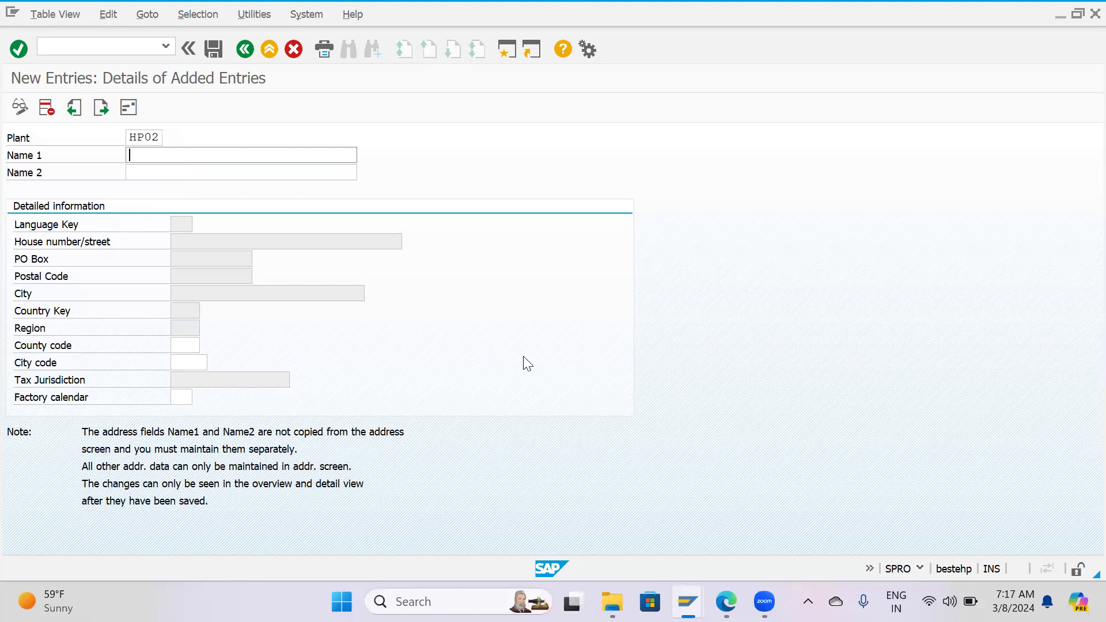
Set Name 1 of the new plant to "HP Plant Pimpari" and Name 2 to "Pimpari Plant".
{"action": "type", "text": "HP Plant Pimpari"}
{"action": "key", "text": "Tab"}
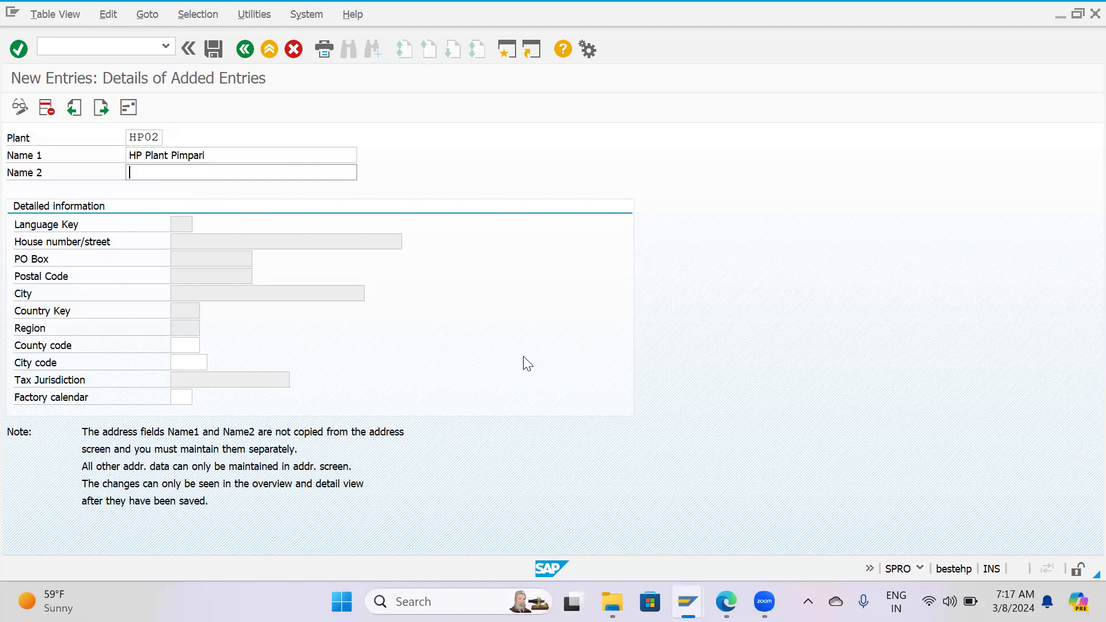
{"action": "type", "text": "P"}
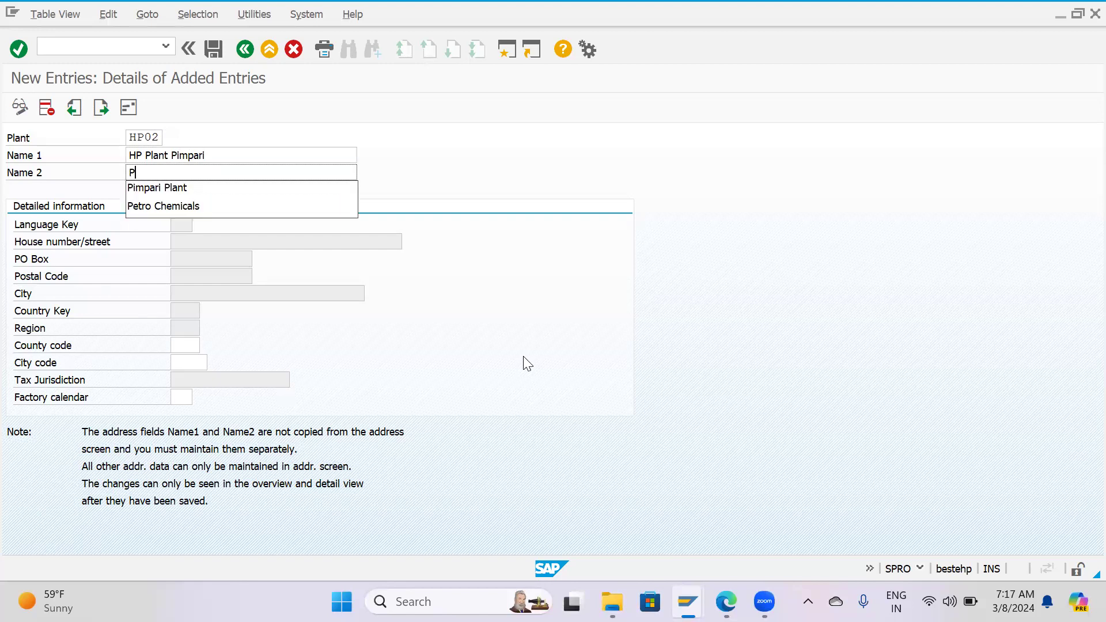
{"action": "type", "text": "impar"}
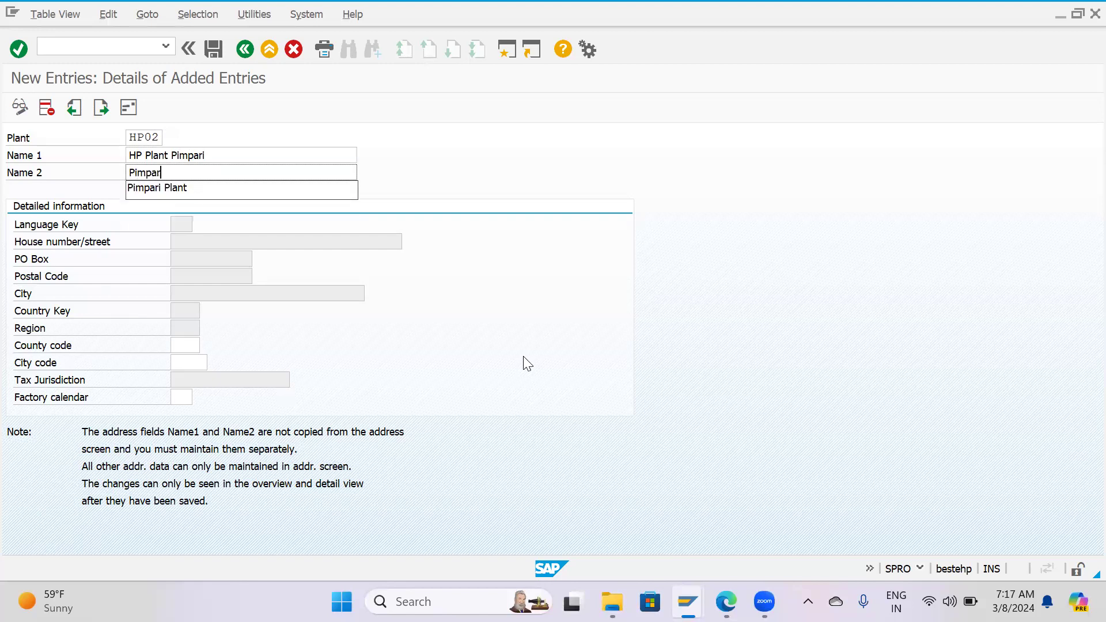
{"action": "type", "text": "i"}
{"action": "key", "text": "Down"}
{"action": "key", "text": "Return"}
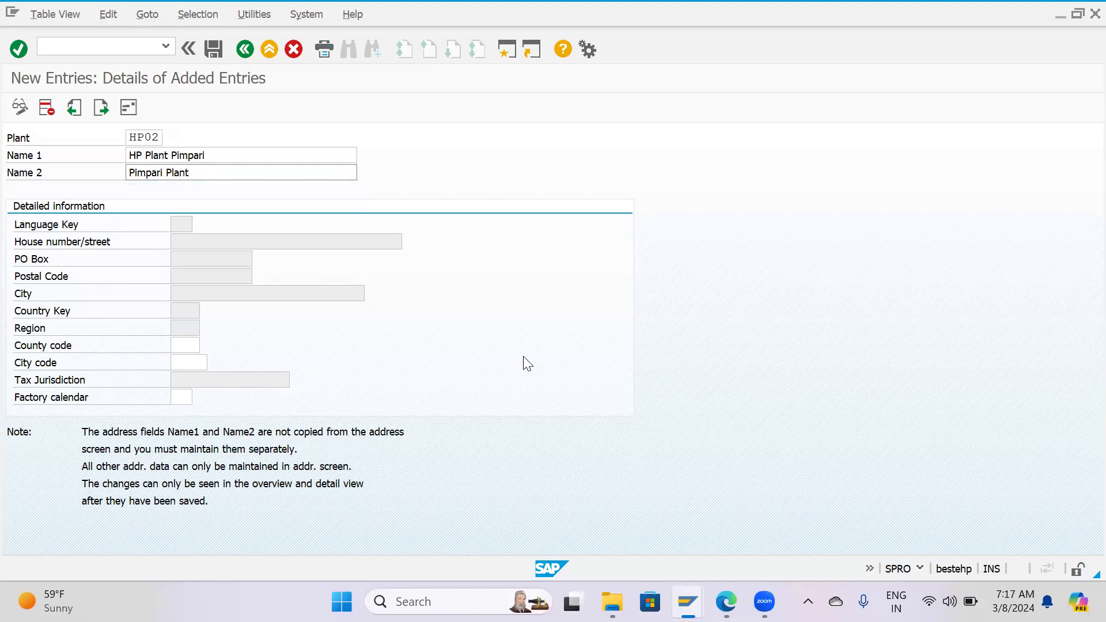
Open the address maintenance for plant HP02, declining to exit it without data.
{"action": "left_click", "coordinate": [132, 114]}
{"action": "key", "text": "Escape"}
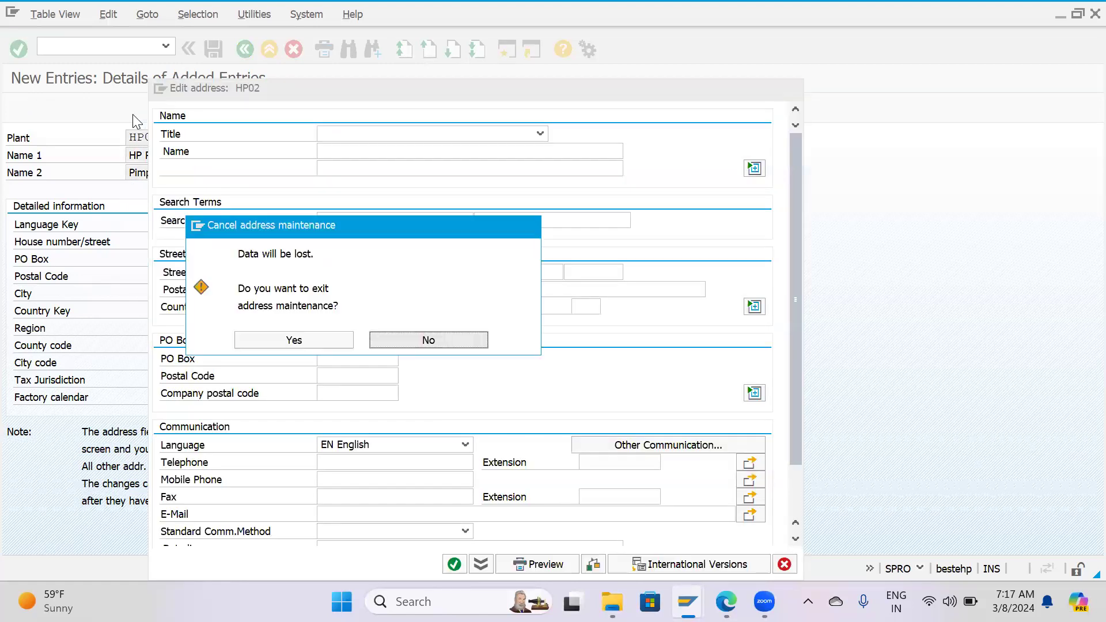
{"action": "left_click", "coordinate": [387, 339]}
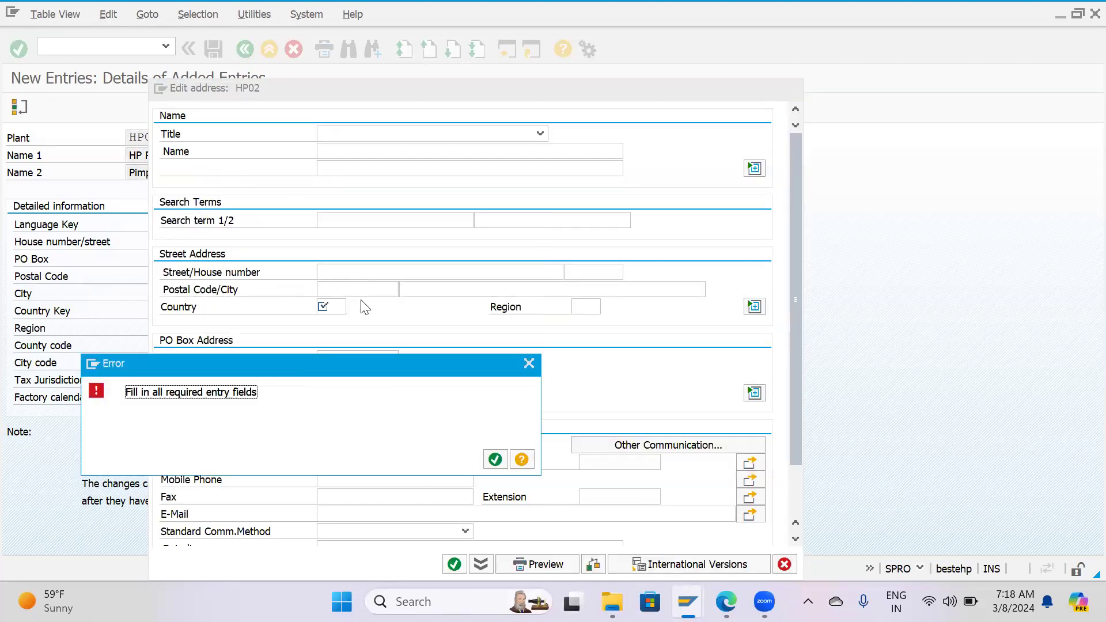
{"action": "left_click", "coordinate": [525, 365]}
Set the title in the plant's address to Mr.
{"action": "left_click", "coordinate": [429, 118]}
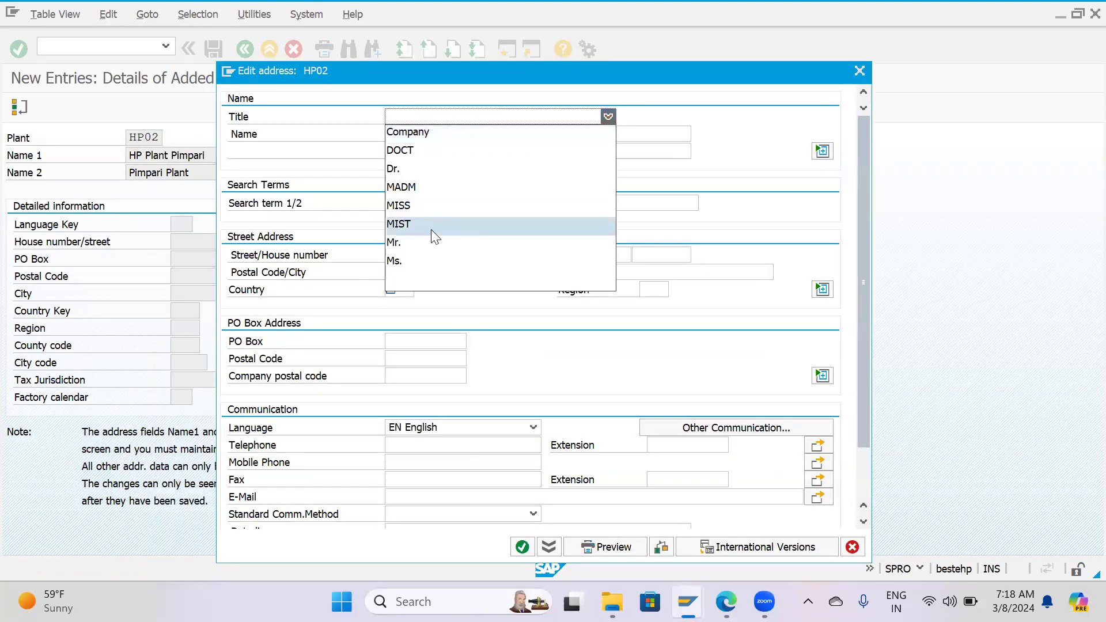
{"action": "left_click", "coordinate": [418, 242]}
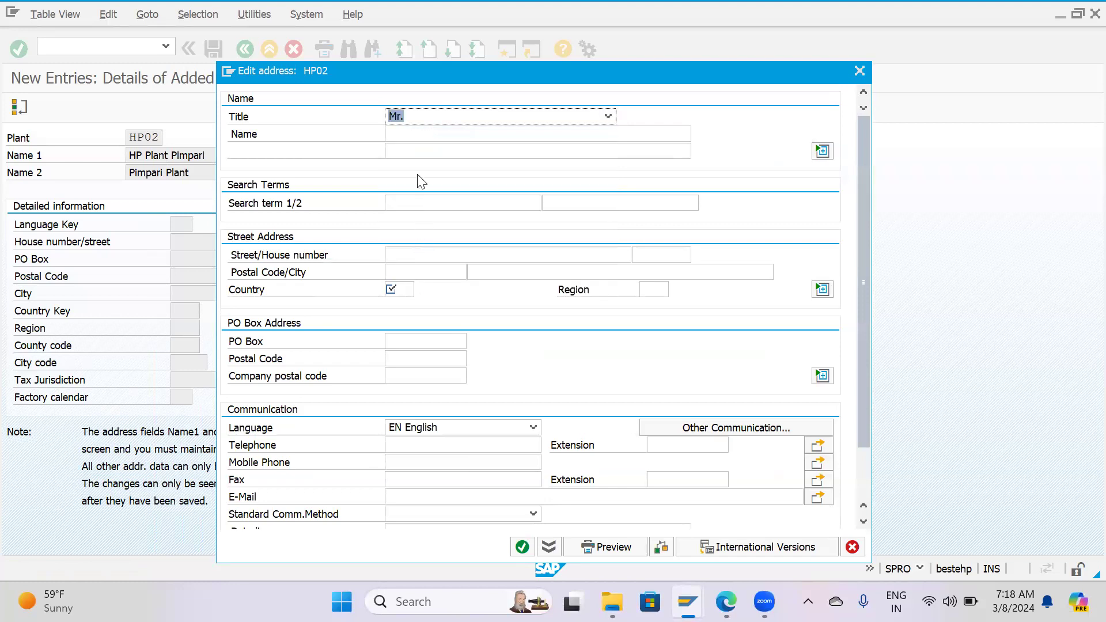
{"action": "left_click", "coordinate": [418, 136]}
Set the address title to Company and the name to "HP Plant Pimpari".
{"action": "left_click", "coordinate": [496, 120]}
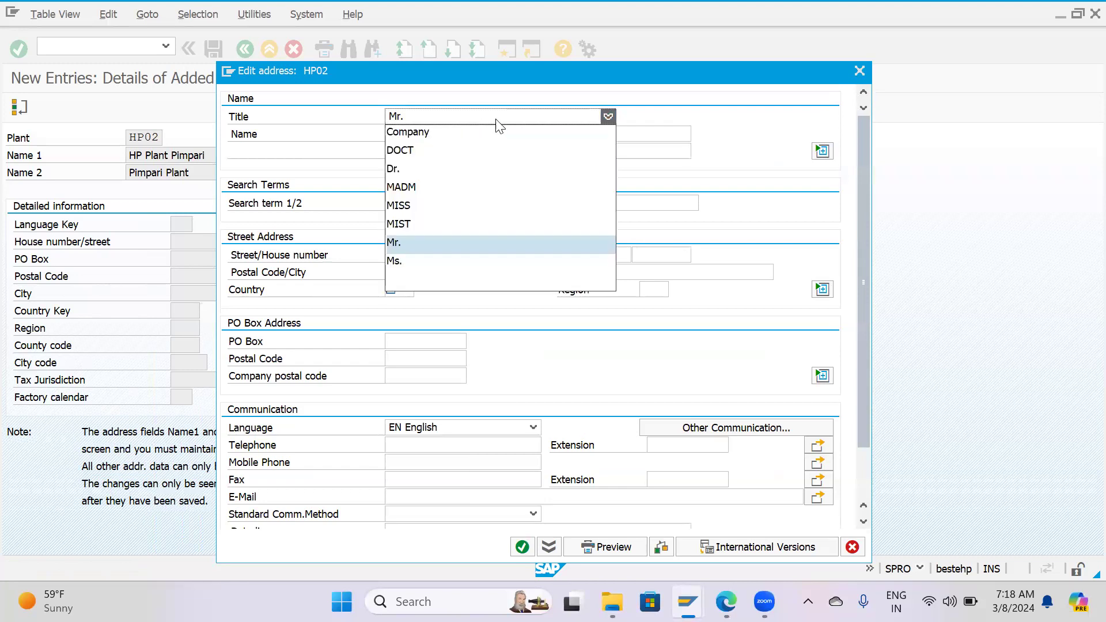
{"action": "left_click", "coordinate": [441, 132]}
{"action": "left_click", "coordinate": [443, 133]}
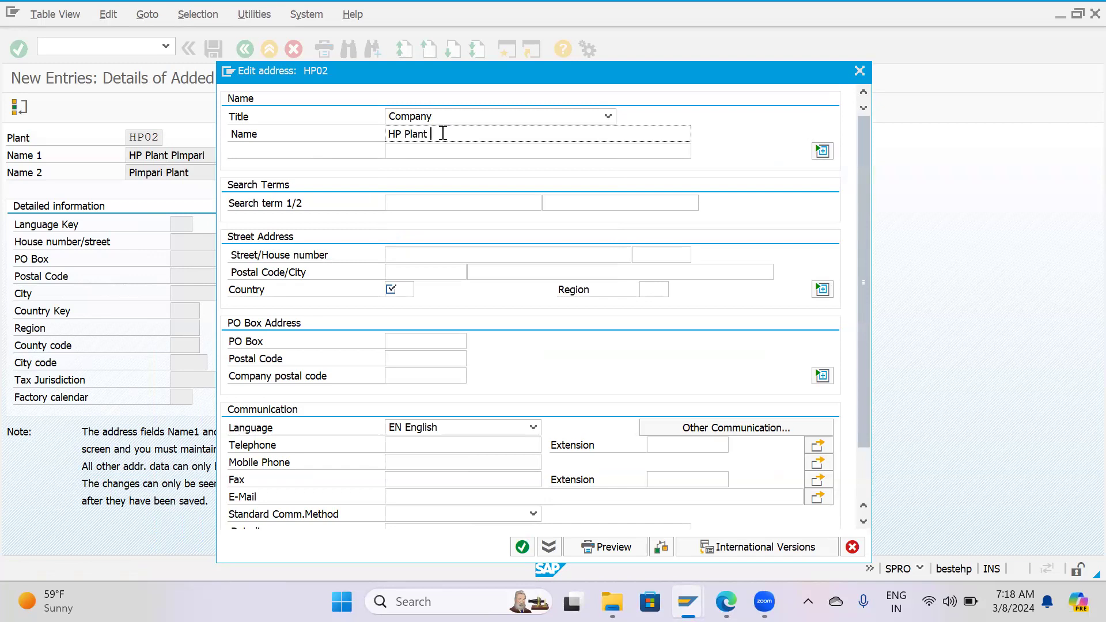
{"action": "type", "text": "HP Plant Pimpa"}
Copy "Pimpari" from the address name into the first search term and fill in the plant's street.
{"action": "double_click", "coordinate": [442, 135]}
{"action": "key", "text": "ctrl+c"}
{"action": "left_click", "coordinate": [412, 203]}
{"action": "key", "text": "ctrl+v"}
{"action": "left_click", "coordinate": [407, 258]}
{"action": "type", "text": "Pimpari MIDC"}
{"action": "key", "text": "Tab"}
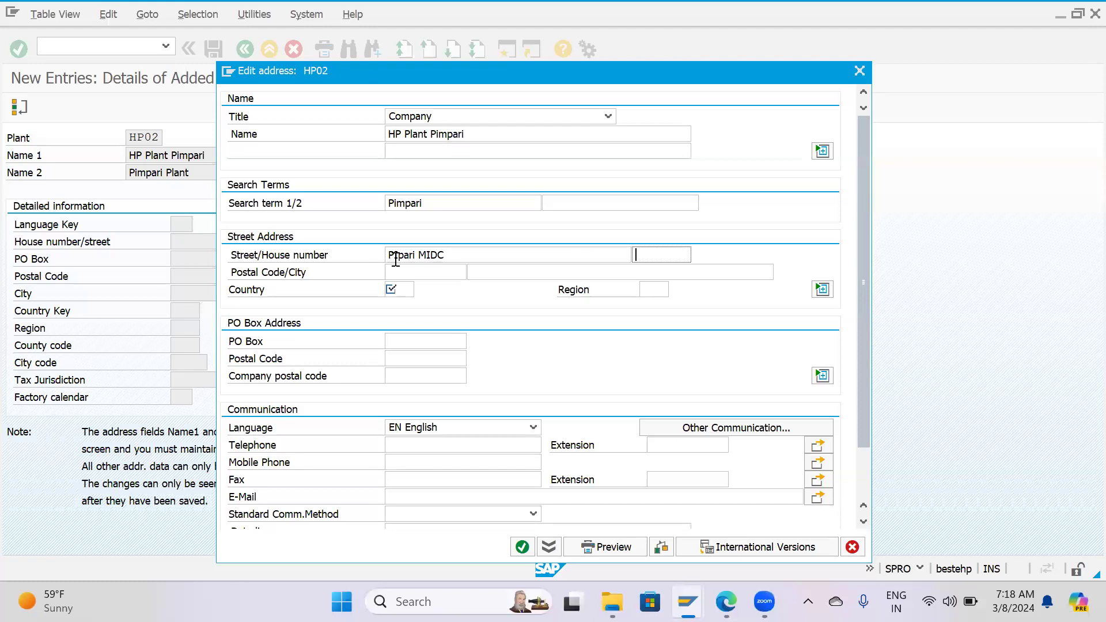
Fill in the postal code, set country IN and region 13, and accept the address data for HP02.
{"action": "key", "text": "Tab"}
{"action": "type", "text": "41103"}
{"action": "key", "text": "Tab"}
{"action": "type", "text": "IN"}
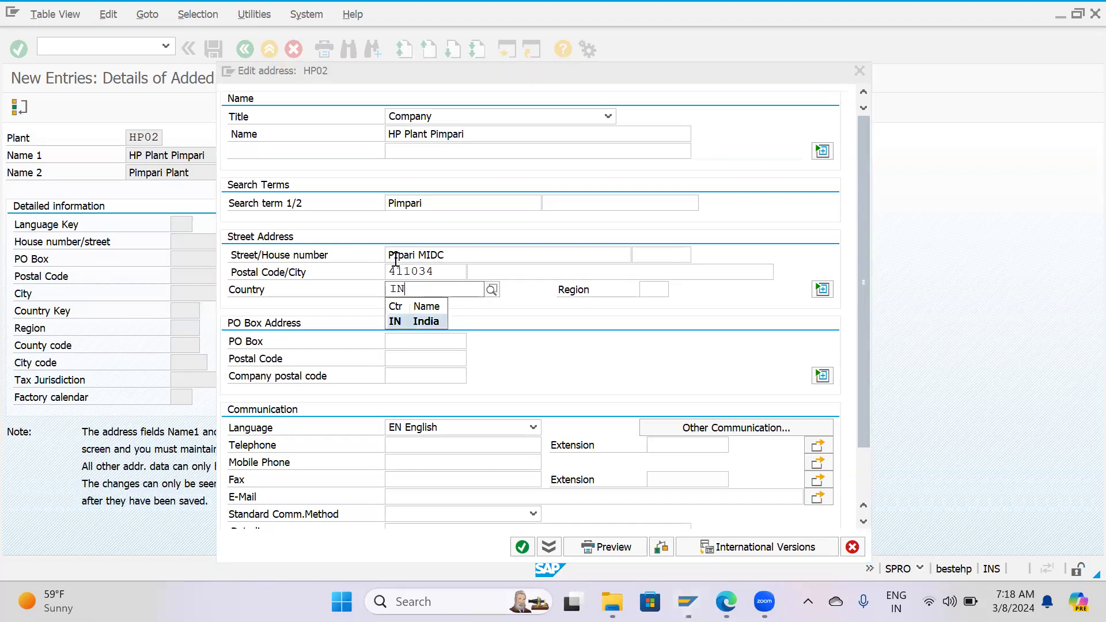
{"action": "key", "text": "Tab"}
{"action": "type", "text": "1"}
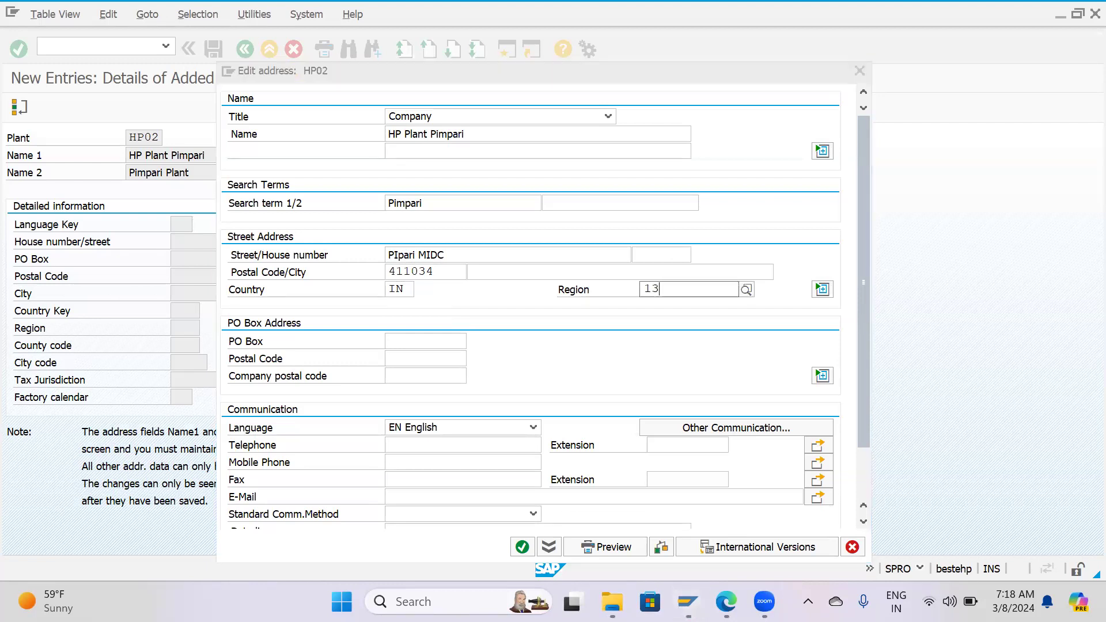
{"action": "left_click", "coordinate": [688, 321]}
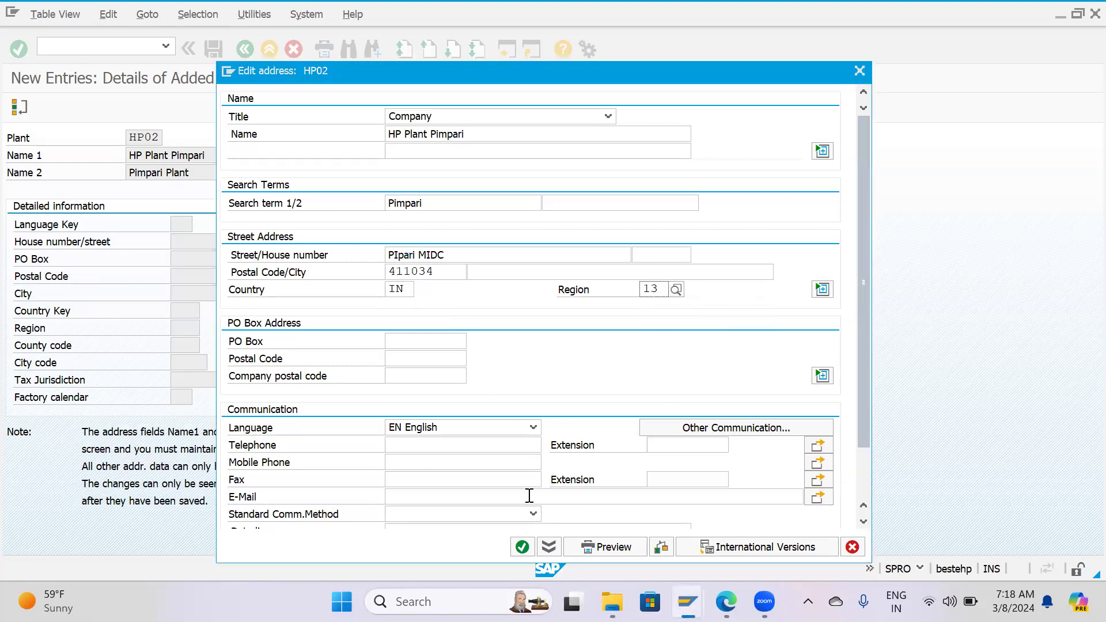
{"action": "scroll", "coordinate": [425, 370], "scroll_direction": "down", "scroll_amount": 1}
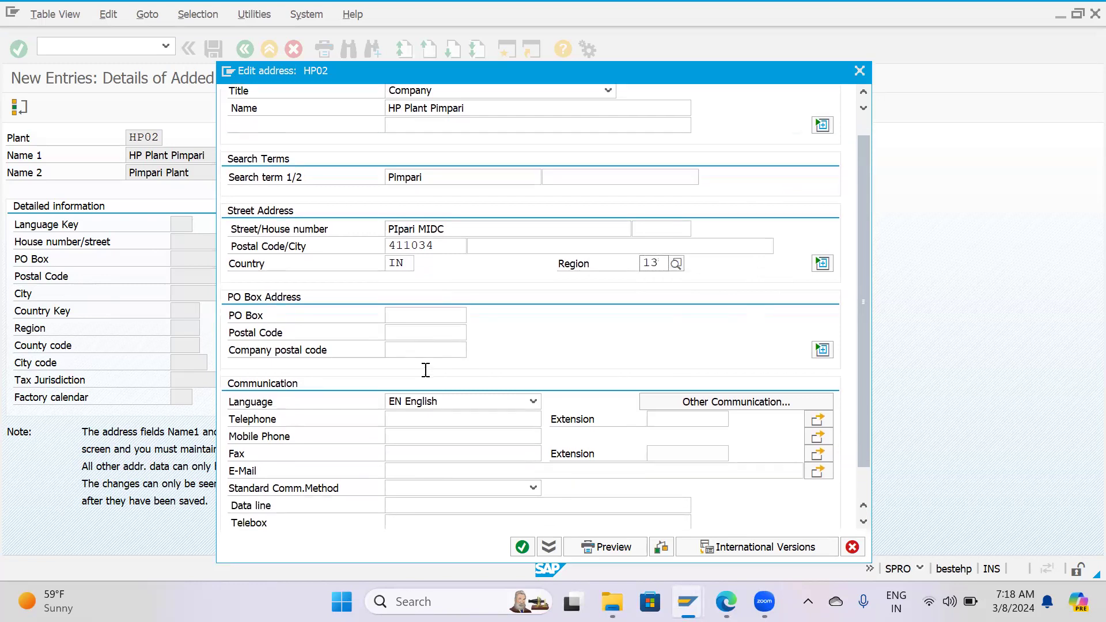
{"action": "left_click", "coordinate": [521, 547]}
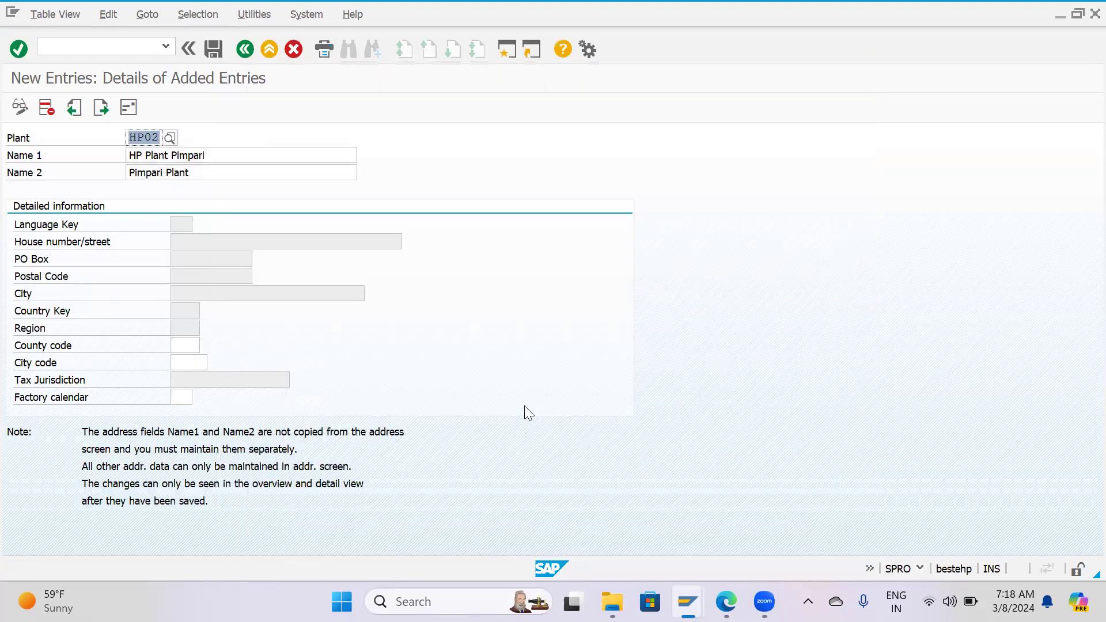
Set the county code of plant HP02 to IN and choose factory calendar IN (India).
{"action": "left_click", "coordinate": [185, 343]}
{"action": "left_click", "coordinate": [184, 343]}
{"action": "left_click", "coordinate": [312, 346]}
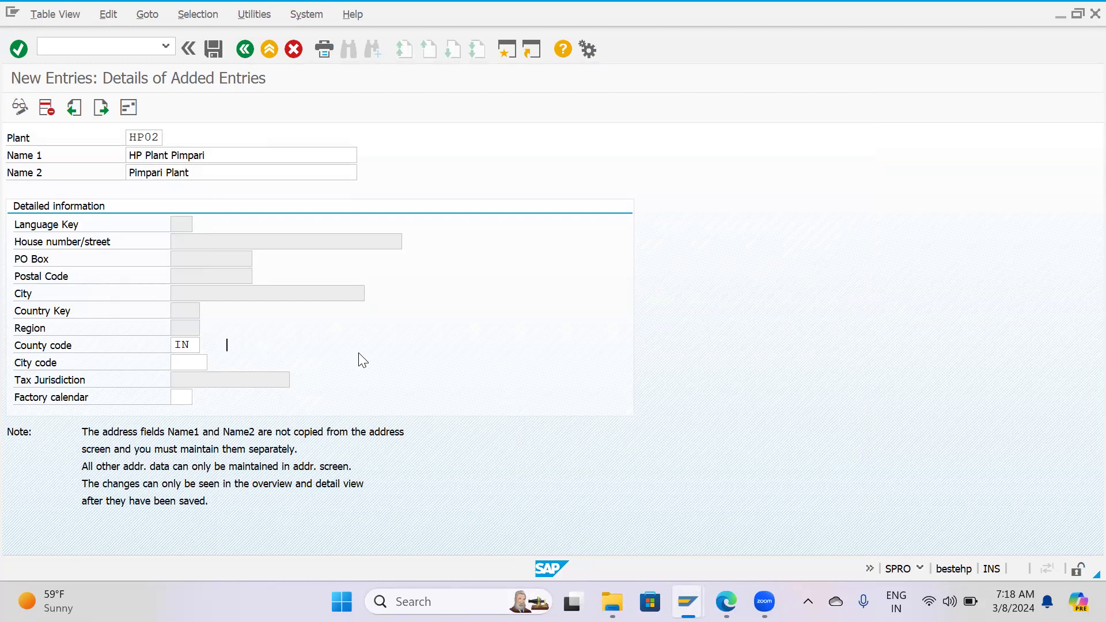
{"action": "left_click", "coordinate": [188, 397]}
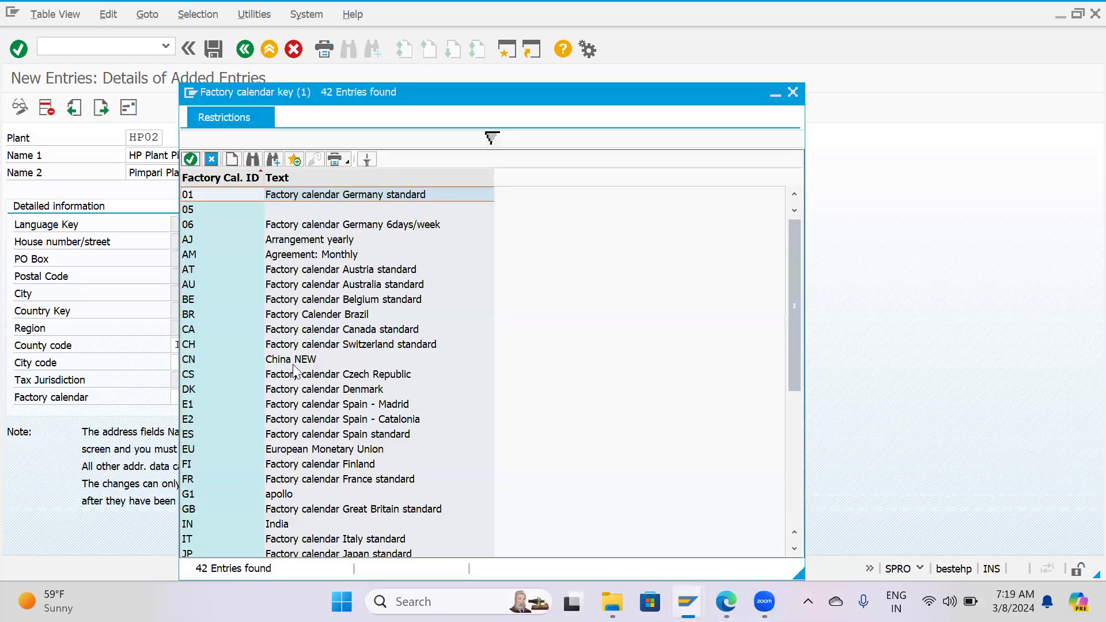
{"action": "scroll", "coordinate": [293, 365], "scroll_direction": "down", "scroll_amount": 6}
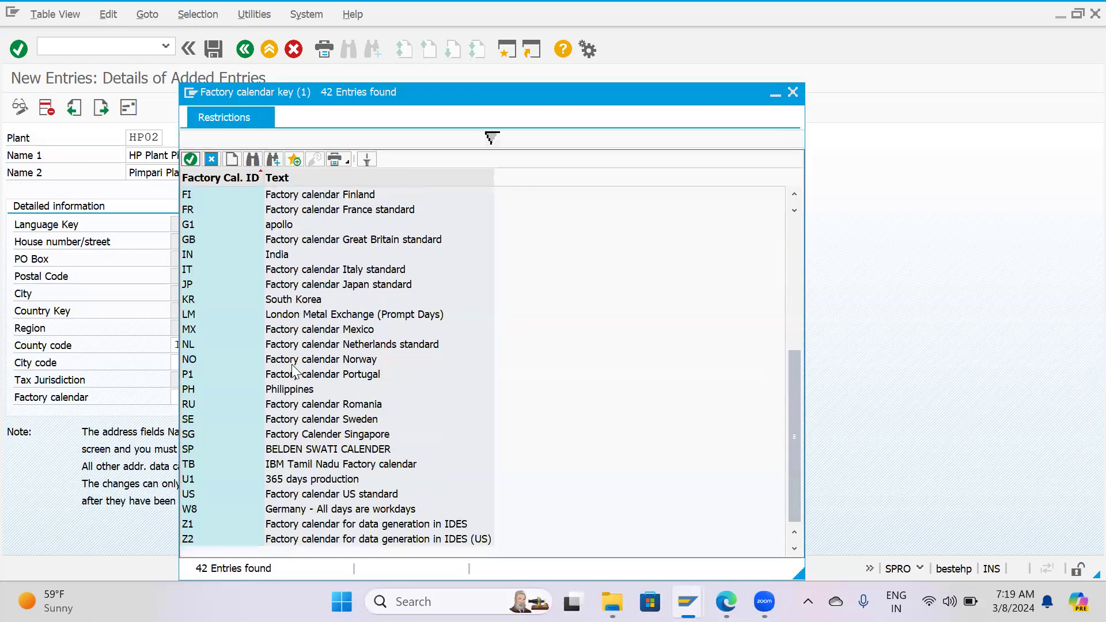
{"action": "double_click", "coordinate": [193, 255]}
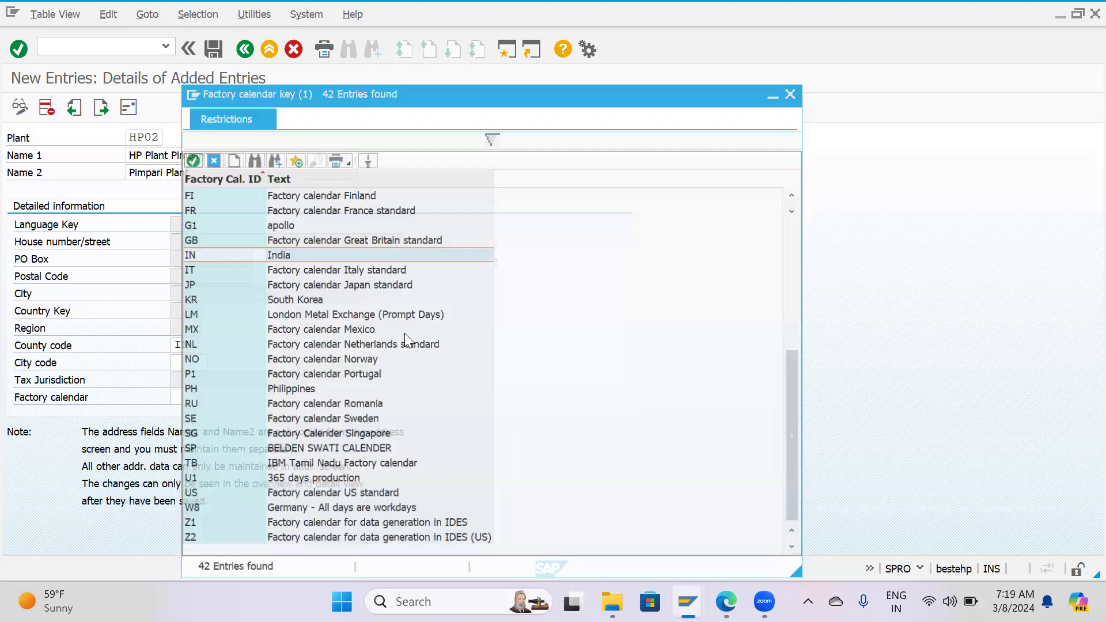
Try to save plant HP02 and replace its county code with 001 (INDIA, region 13).
{"action": "left_click", "coordinate": [208, 55]}
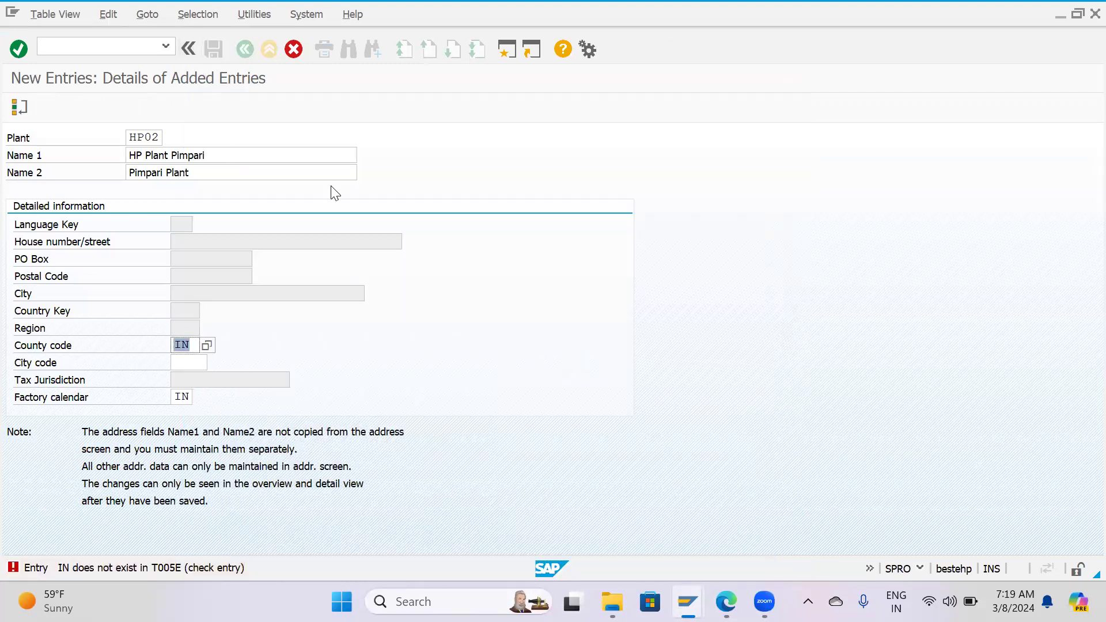
{"action": "key", "text": "BackSpace"}
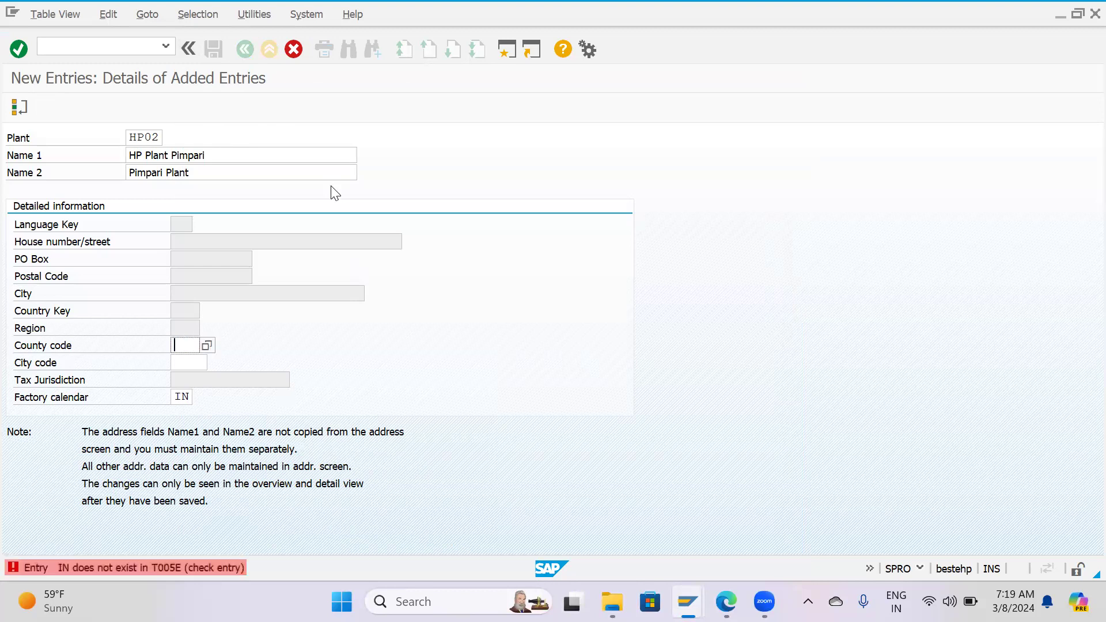
{"action": "left_click", "coordinate": [206, 344]}
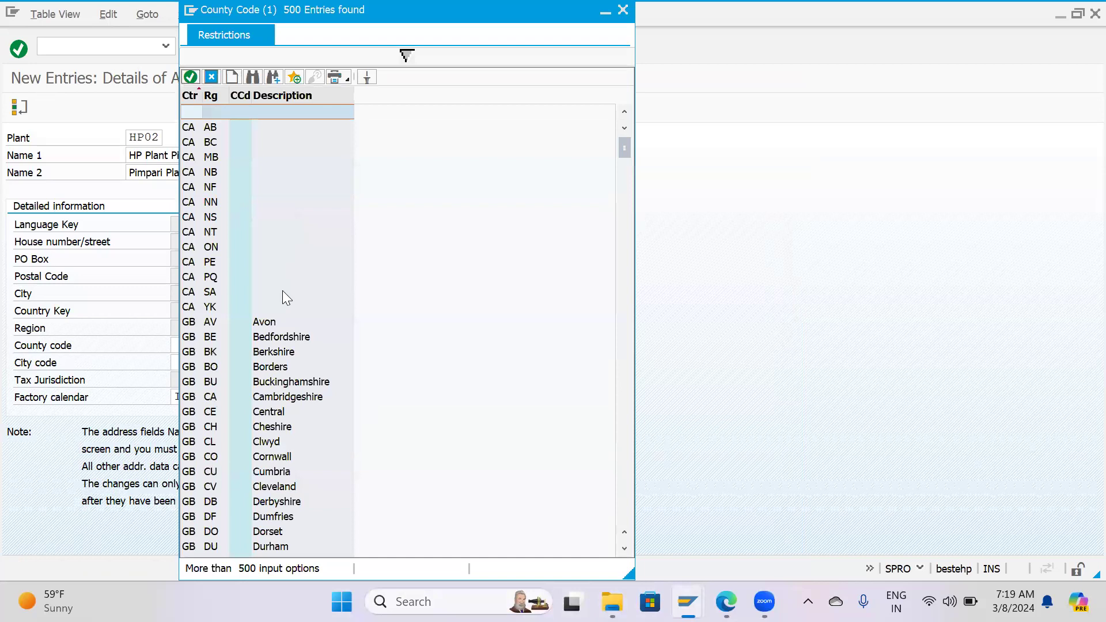
{"action": "scroll", "coordinate": [284, 310], "scroll_direction": "down", "scroll_amount": 10}
{"action": "scroll", "coordinate": [286, 329], "scroll_direction": "down", "scroll_amount": 11}
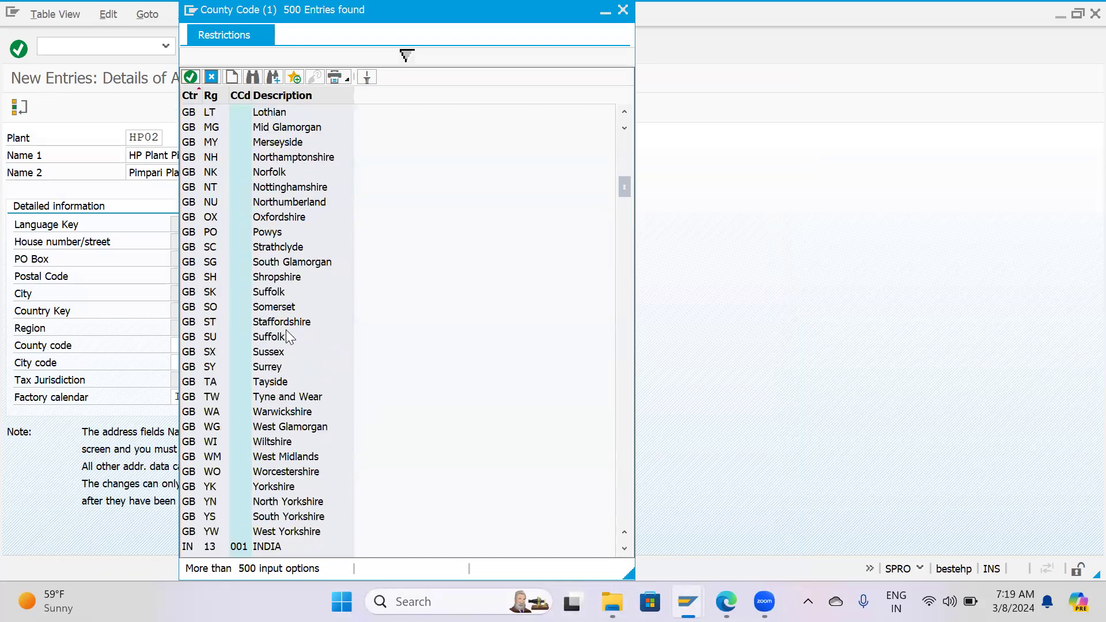
{"action": "double_click", "coordinate": [198, 322]}
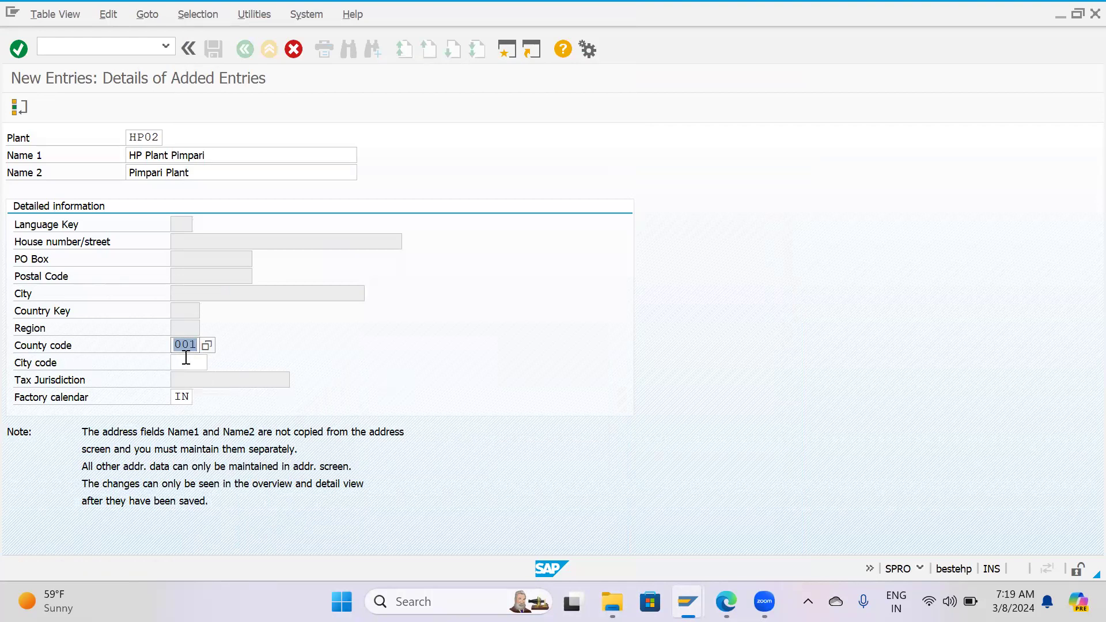
Clear the county code of HP02, choose 001 (INDIA) from the value list again and try to validate the entry.
{"action": "key", "text": "BackSpace"}
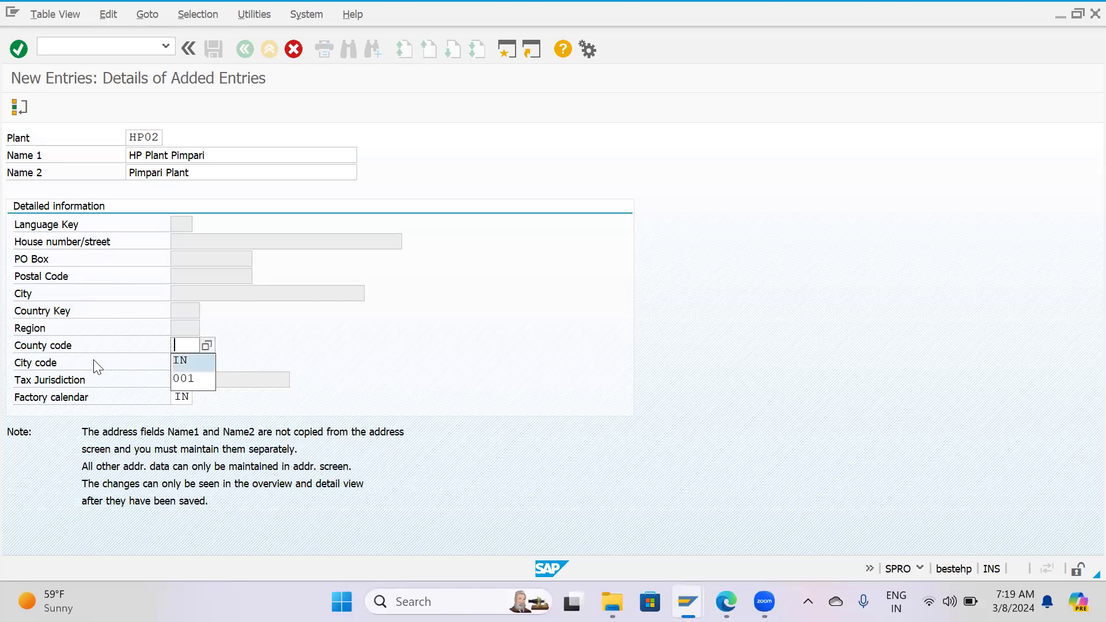
{"action": "left_click", "coordinate": [207, 345]}
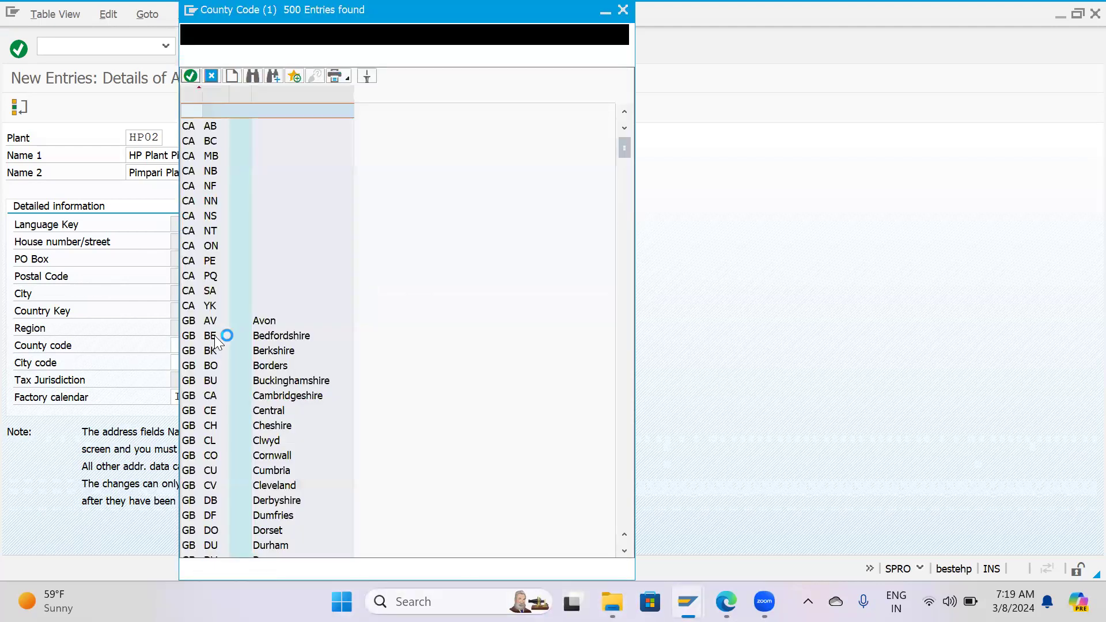
{"action": "scroll", "coordinate": [233, 414], "scroll_direction": "down", "scroll_amount": 15}
{"action": "scroll", "coordinate": [234, 414], "scroll_direction": "down", "scroll_amount": 7}
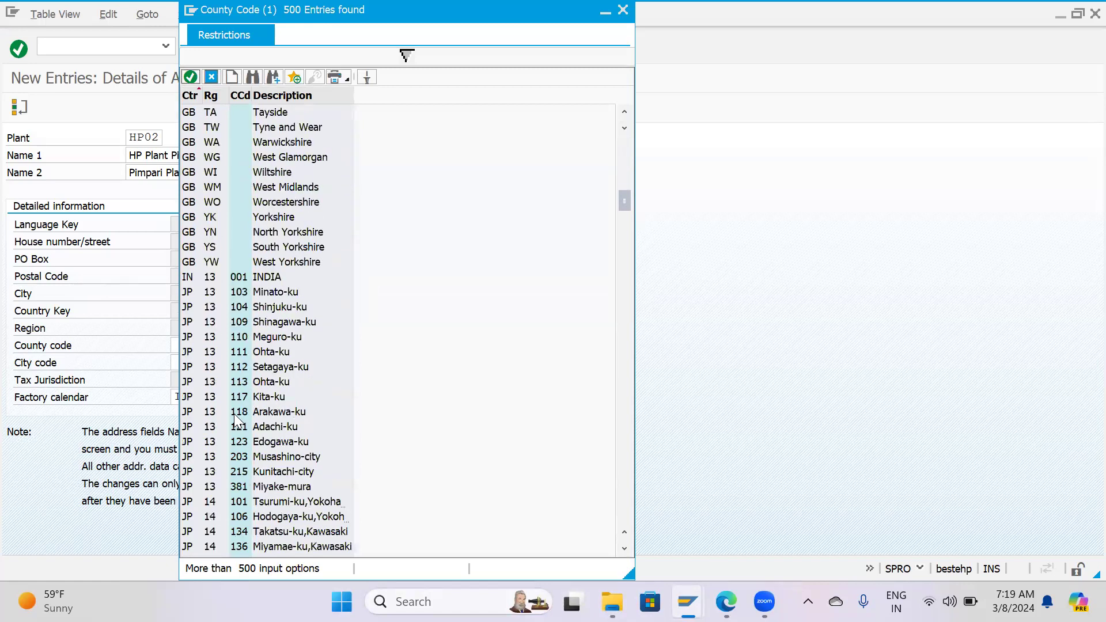
{"action": "left_click", "coordinate": [245, 278]}
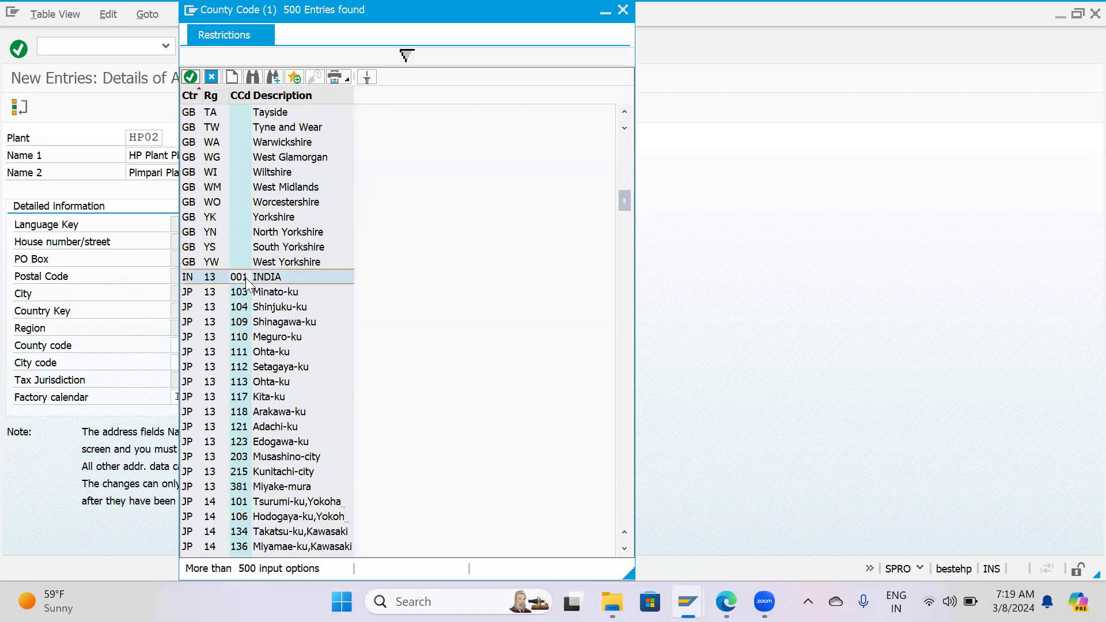
{"action": "double_click", "coordinate": [244, 279]}
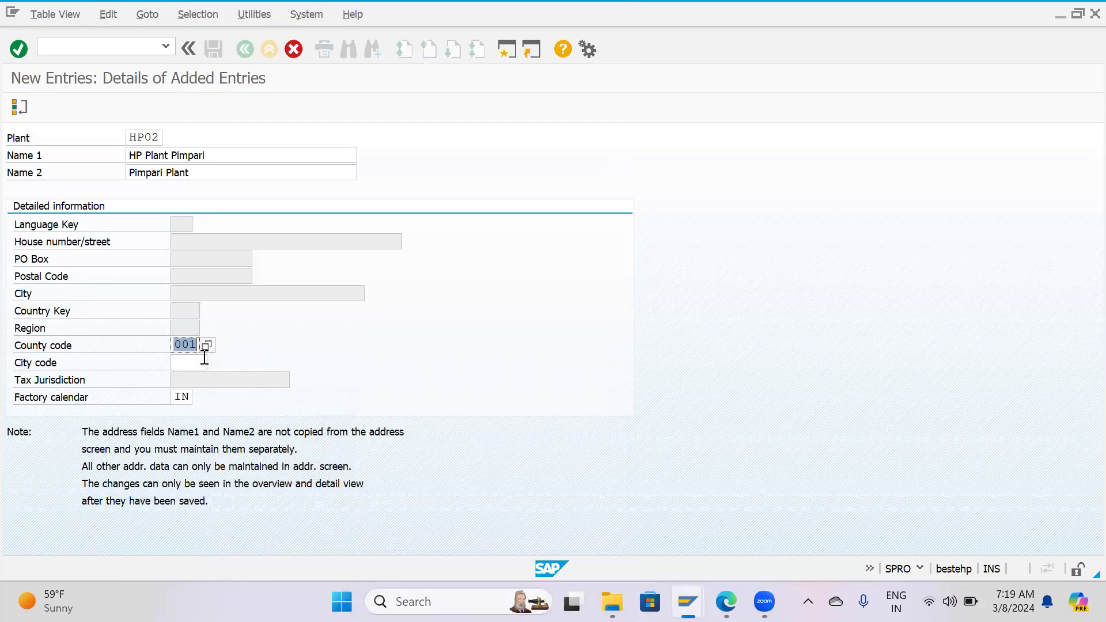
{"action": "key", "text": "Return"}
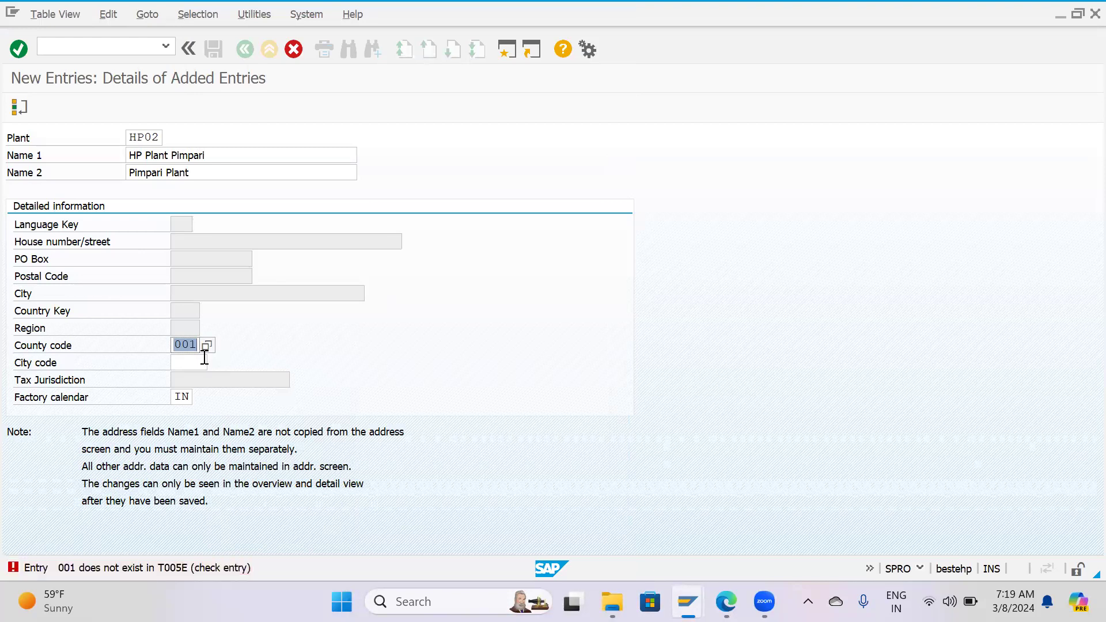
{"action": "key", "text": "Return"}
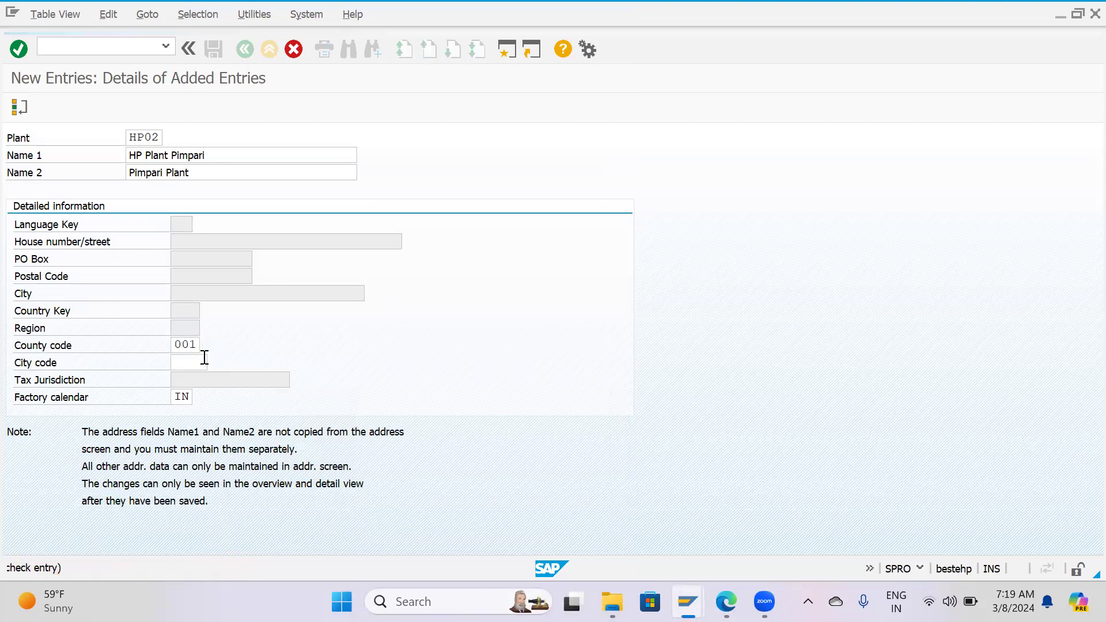
Clear both the factory calendar and the county code of plant HP02, keeping the rest of the new entry.
{"action": "left_click", "coordinate": [187, 397]}
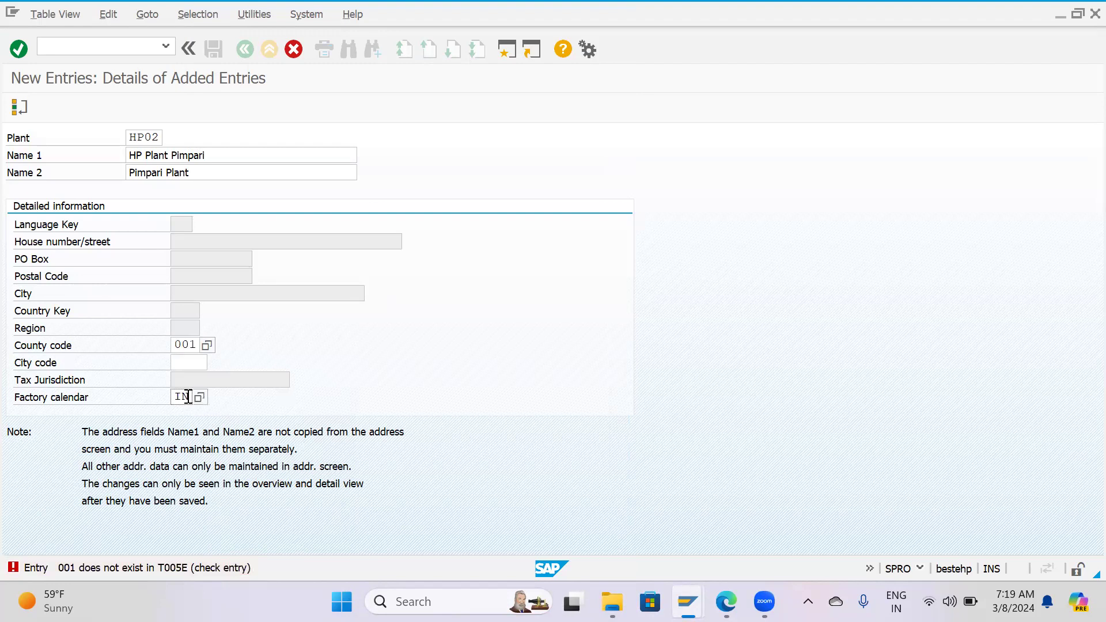
{"action": "key", "text": "BackSpace"}
{"action": "key", "text": "Return"}
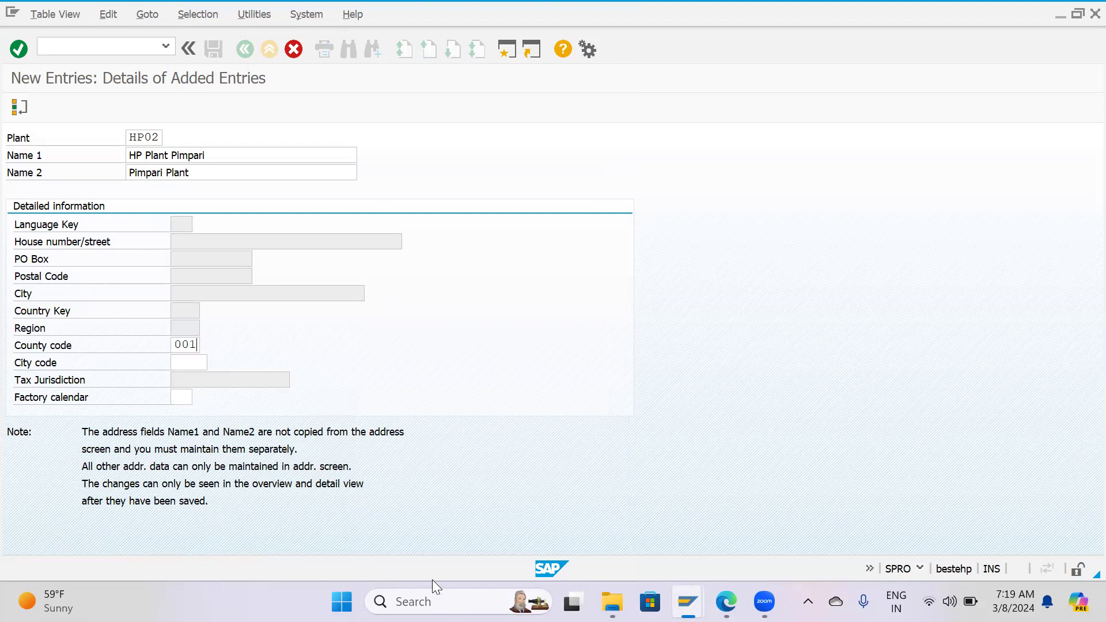
{"action": "key", "text": "F12"}
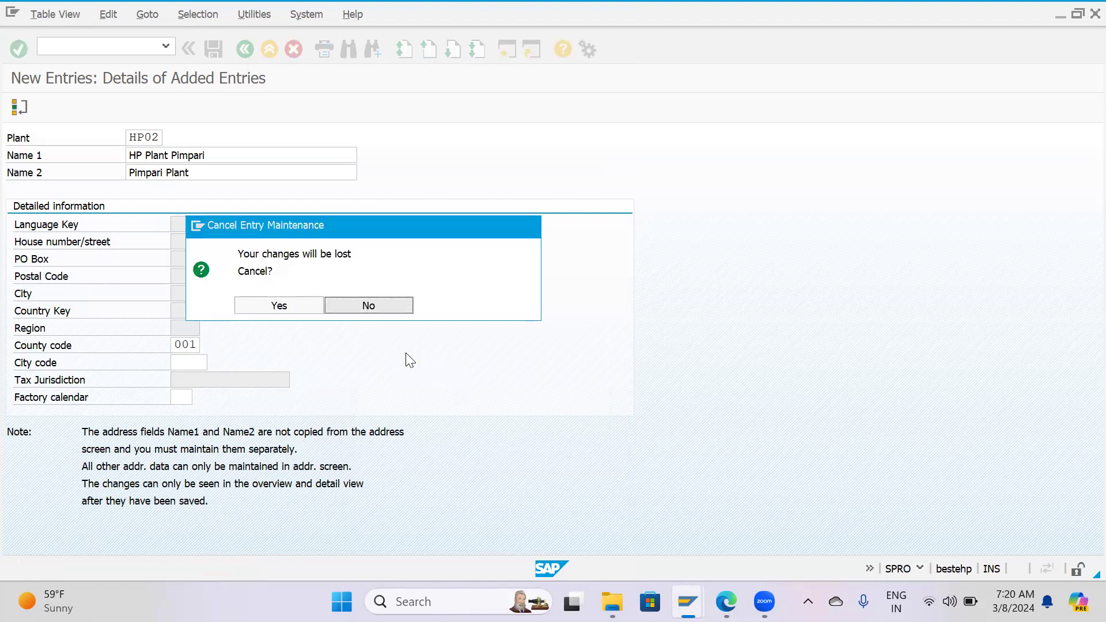
{"action": "left_click", "coordinate": [341, 313]}
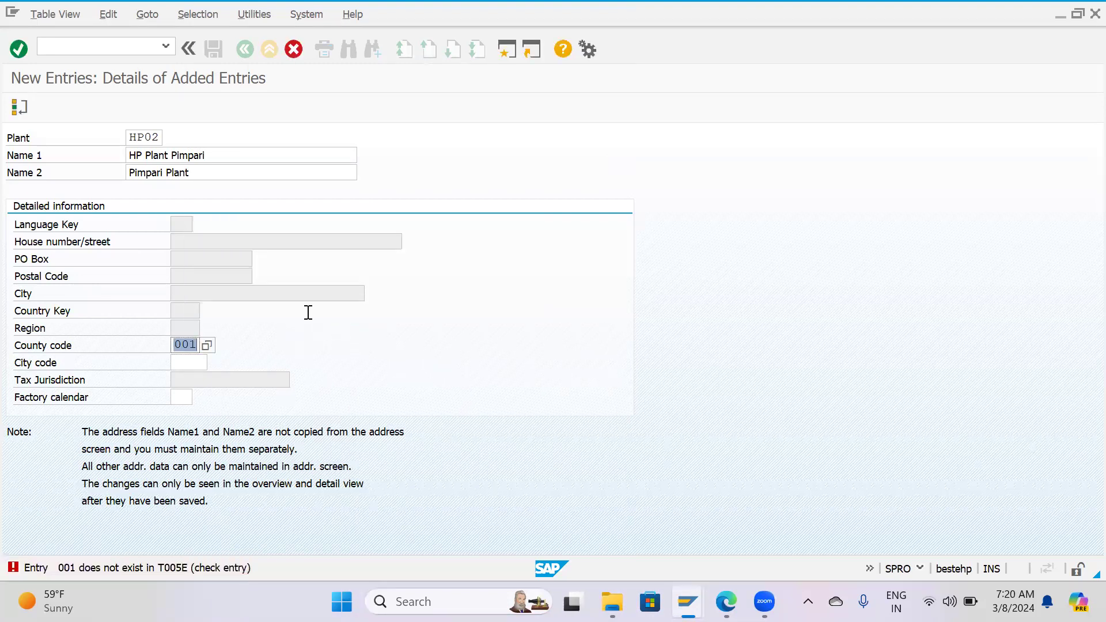
{"action": "key", "text": "BackSpace"}
{"action": "key", "text": "Return"}
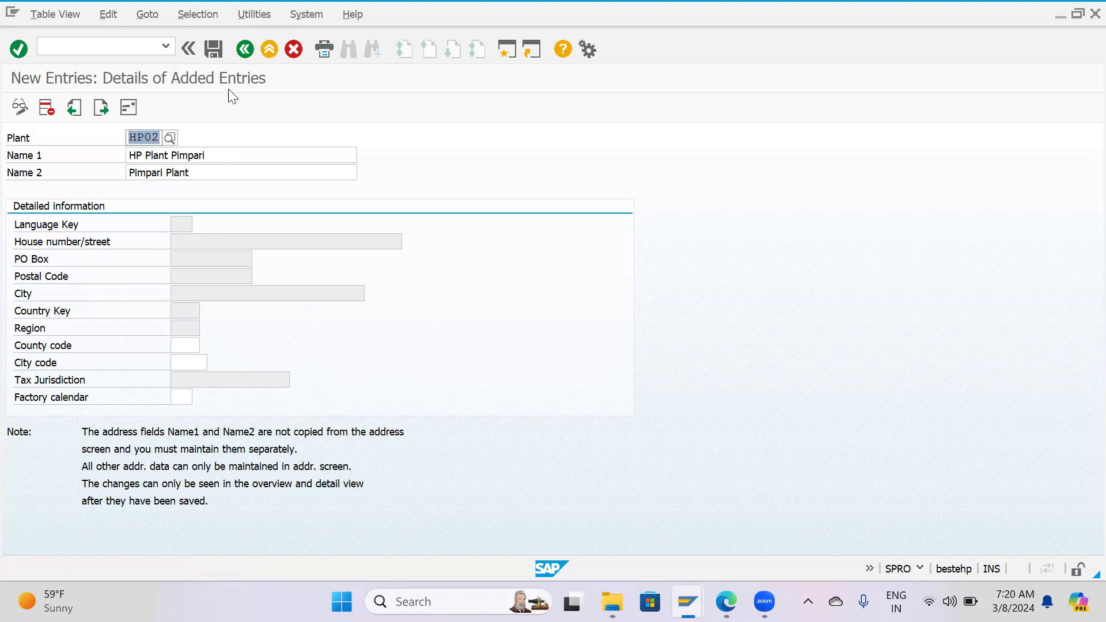
Save the new plant HP02, accept its address data and return to the plants overview.
{"action": "left_click", "coordinate": [214, 50]}
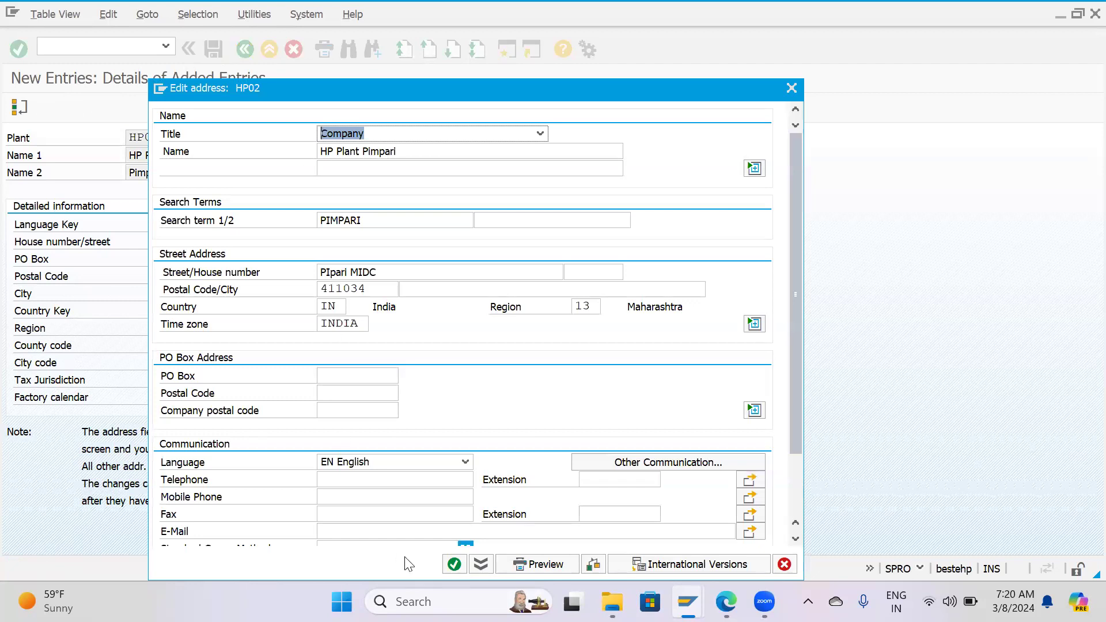
{"action": "left_click", "coordinate": [455, 565]}
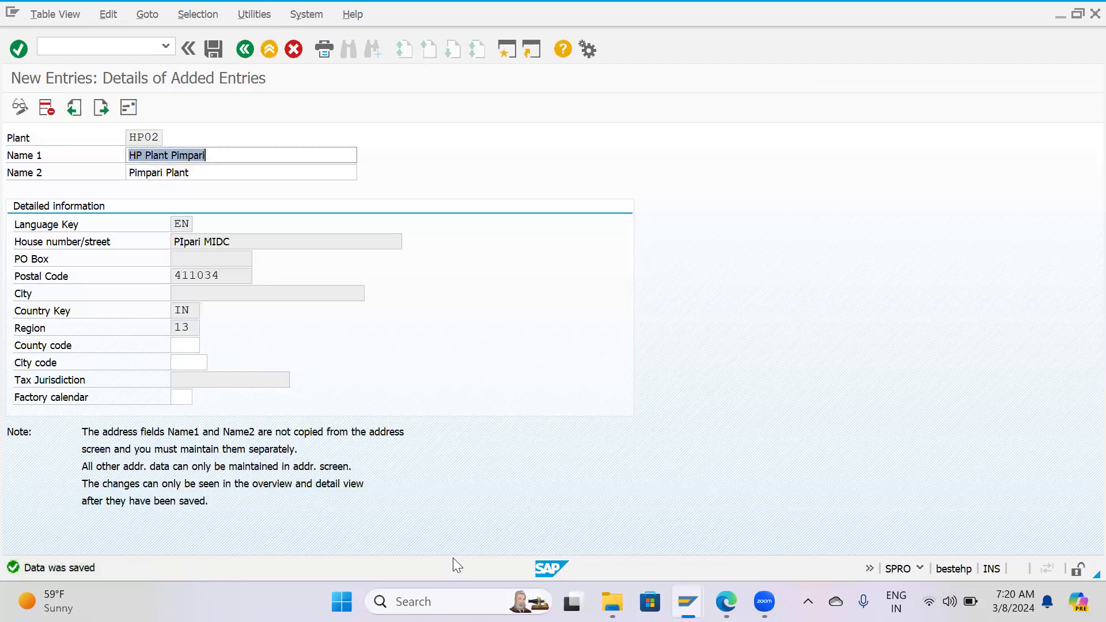
{"action": "key", "text": "F3"}
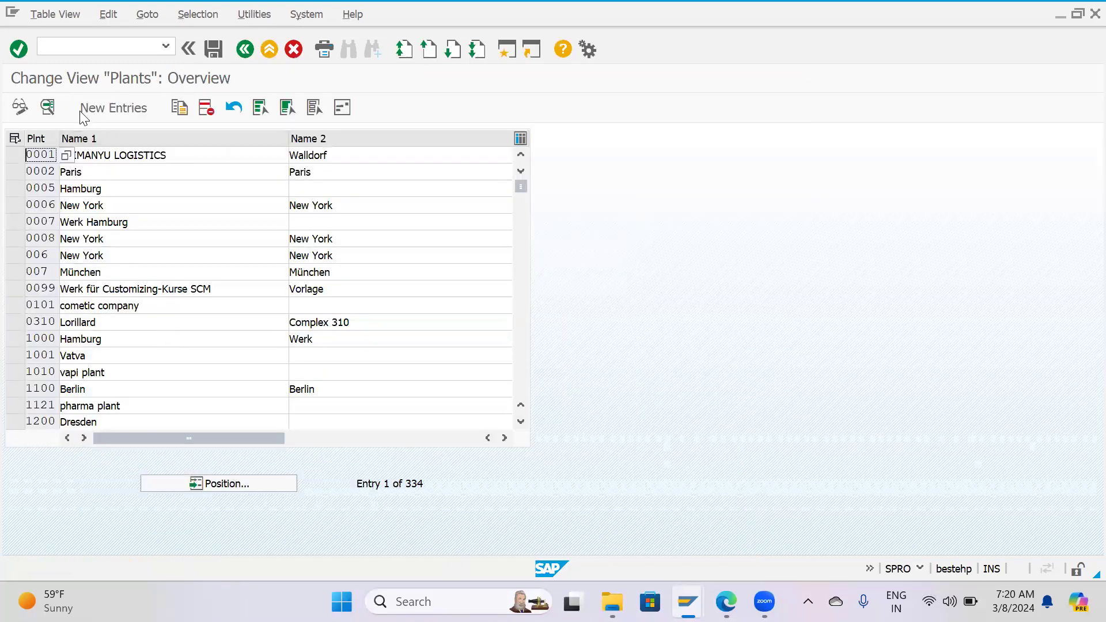
View the details of plant 0001 briefly and position the plants overview at HP02.
{"action": "left_click", "coordinate": [47, 106]}
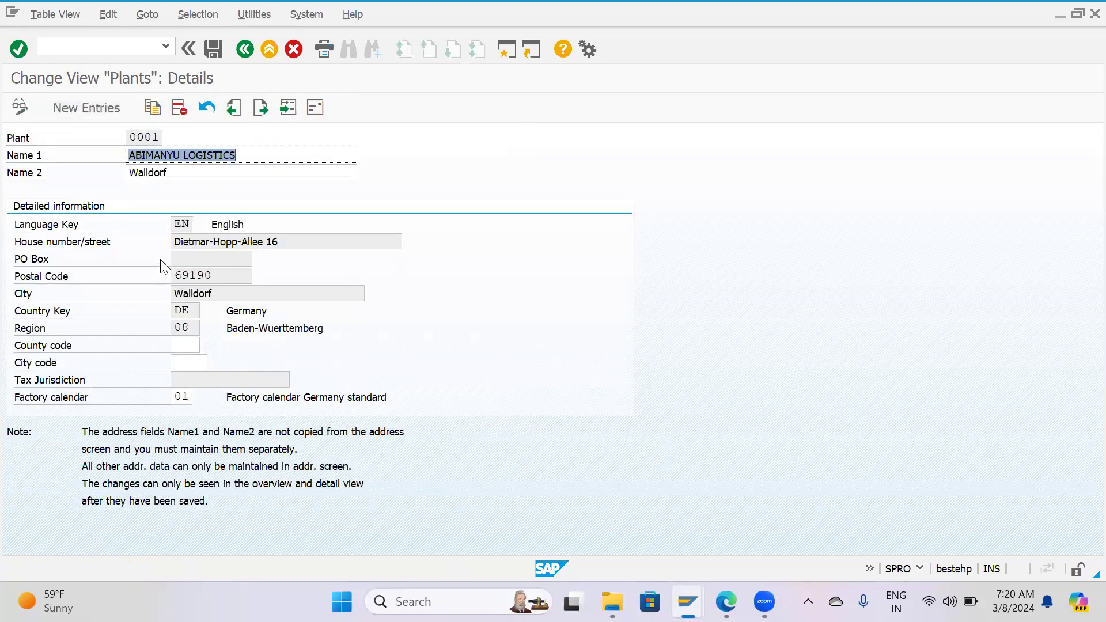
{"action": "key", "text": "F3"}
{"action": "left_click", "coordinate": [215, 487]}
{"action": "type", "text": "HP02"}
{"action": "key", "text": "Return"}
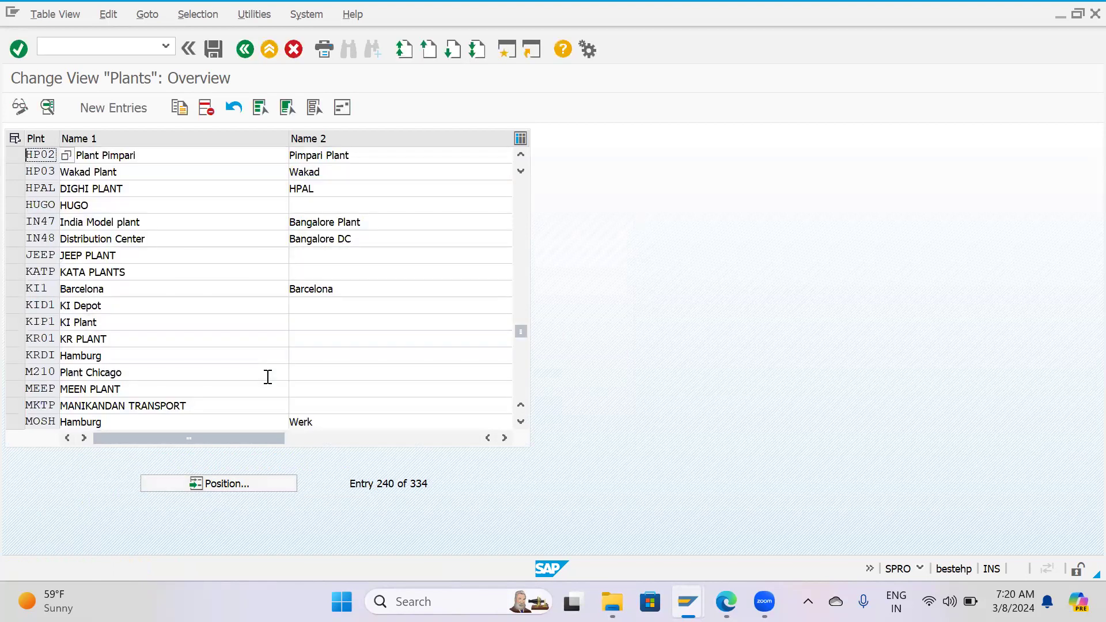
Delete plant HP03 (Wakad Plant) from the plants overview and save the change.
{"action": "left_click", "coordinate": [14, 171]}
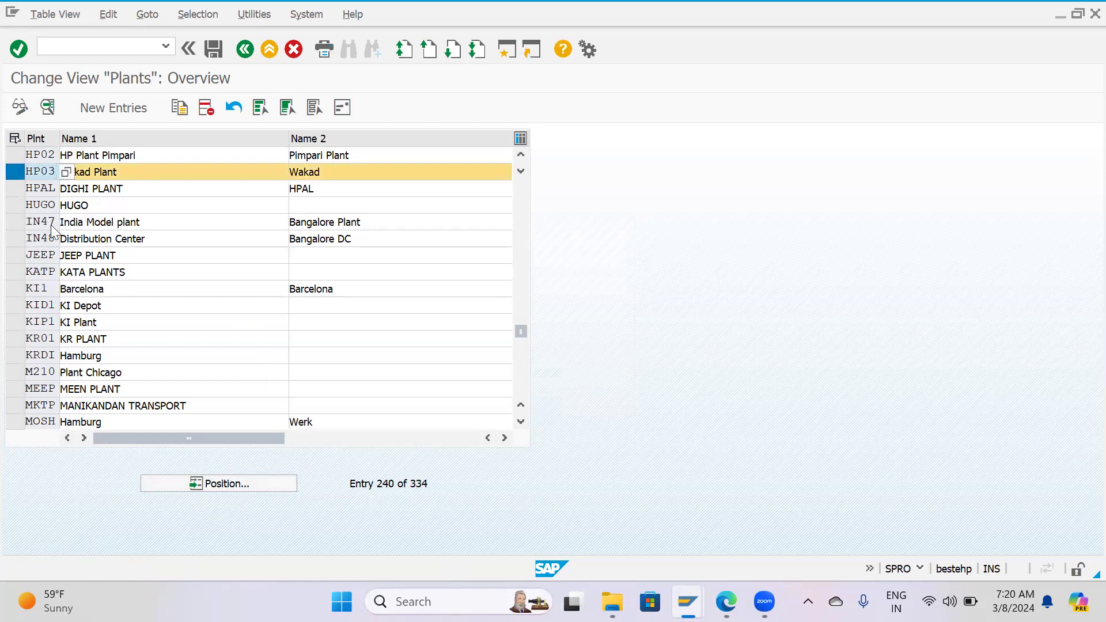
{"action": "scroll", "coordinate": [46, 236], "scroll_direction": "up", "scroll_amount": 1}
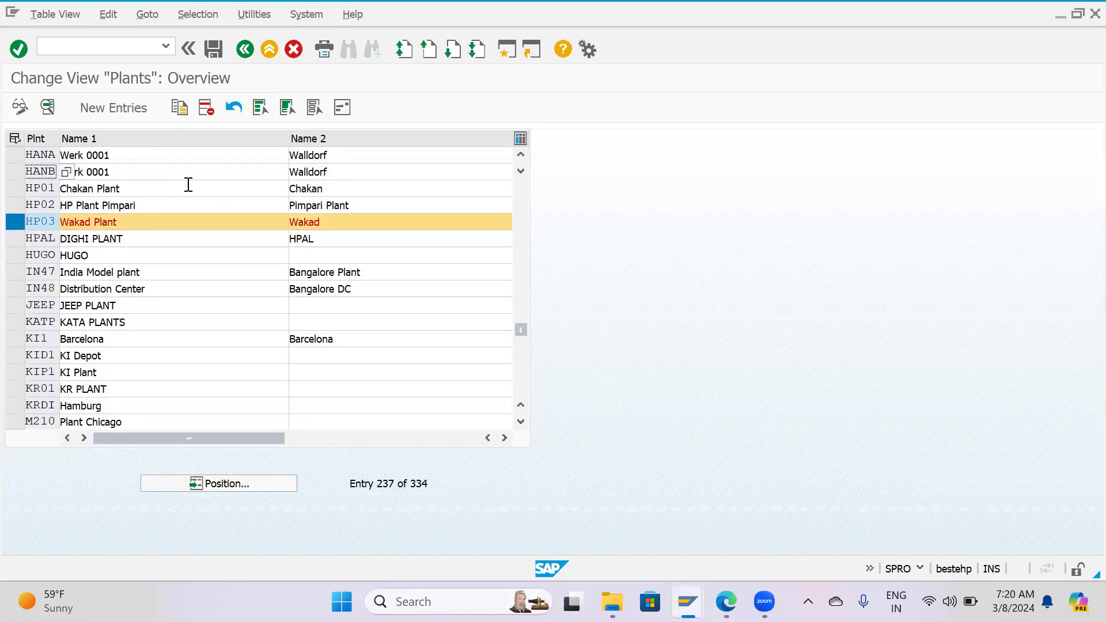
{"action": "left_click", "coordinate": [206, 107]}
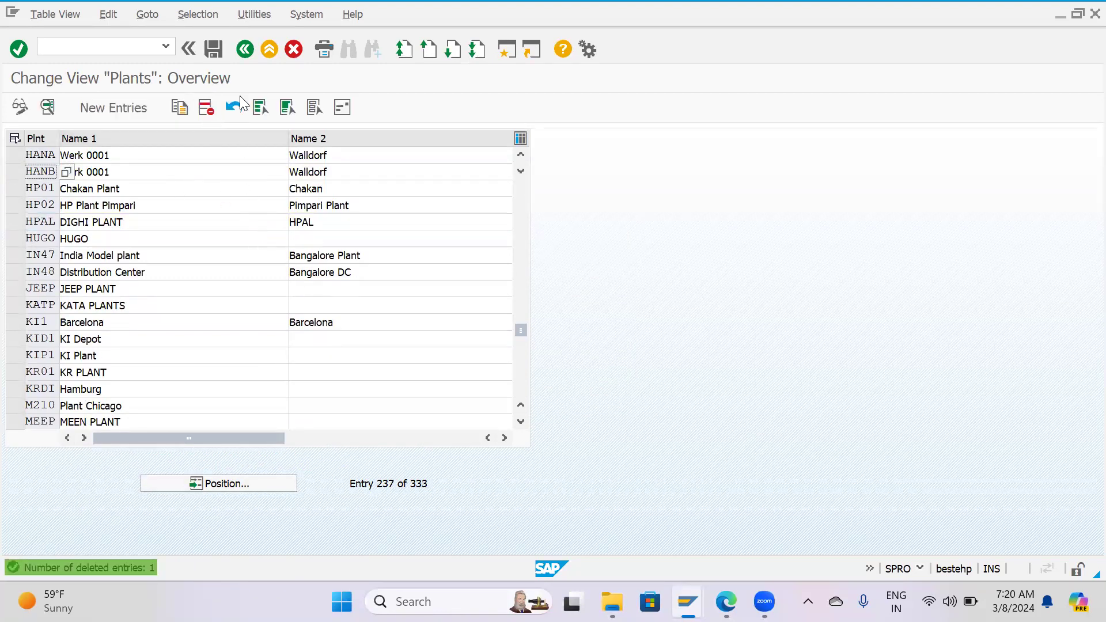
{"action": "left_click", "coordinate": [220, 50]}
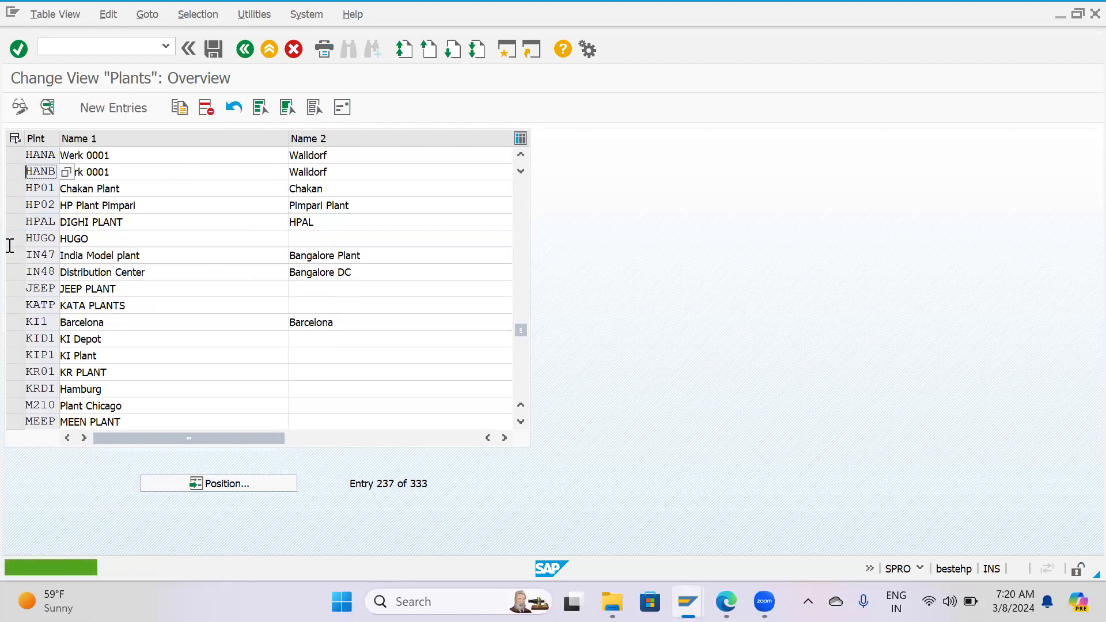
Copy plant HP01 (Chakan Plant) to a new plant with the key HP03.
{"action": "left_click", "coordinate": [15, 194]}
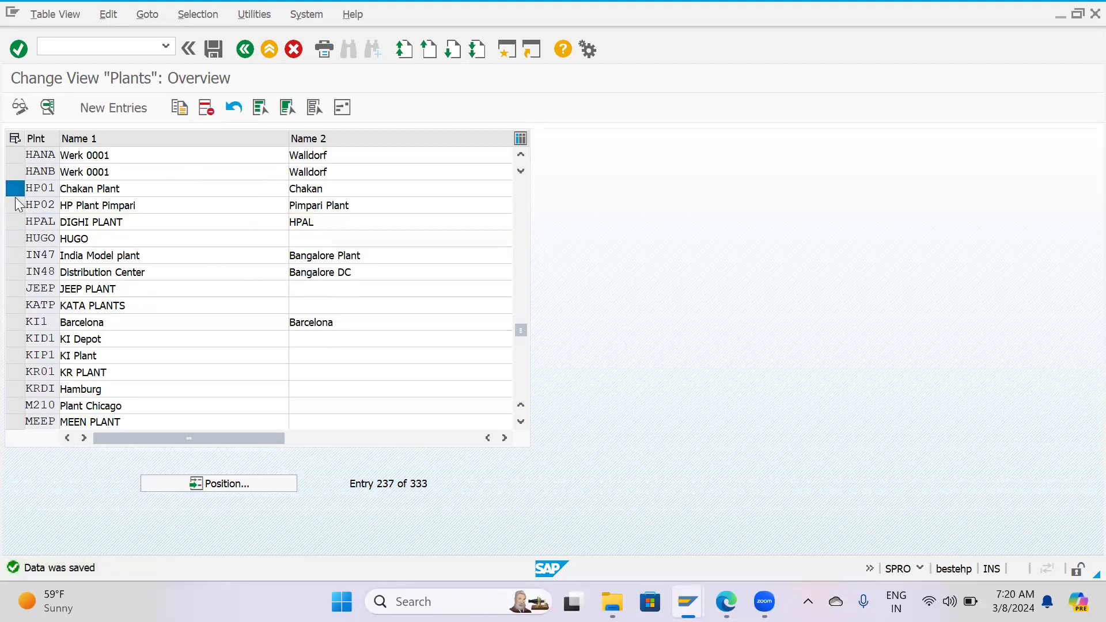
{"action": "left_click", "coordinate": [179, 108]}
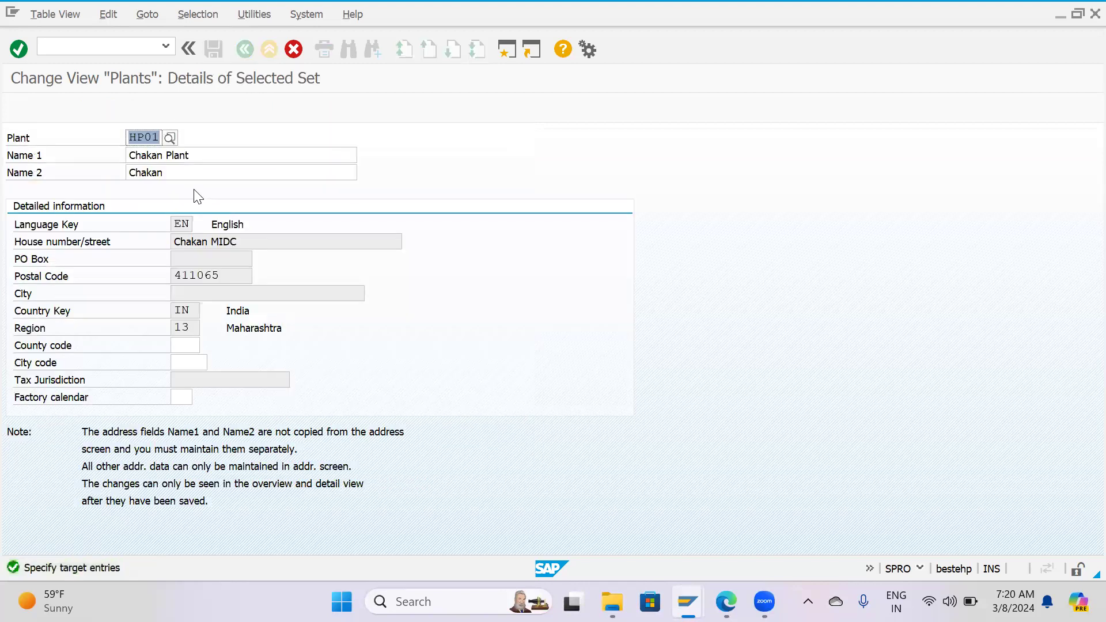
{"action": "key", "text": "End"}
{"action": "key", "text": "BackSpace"}
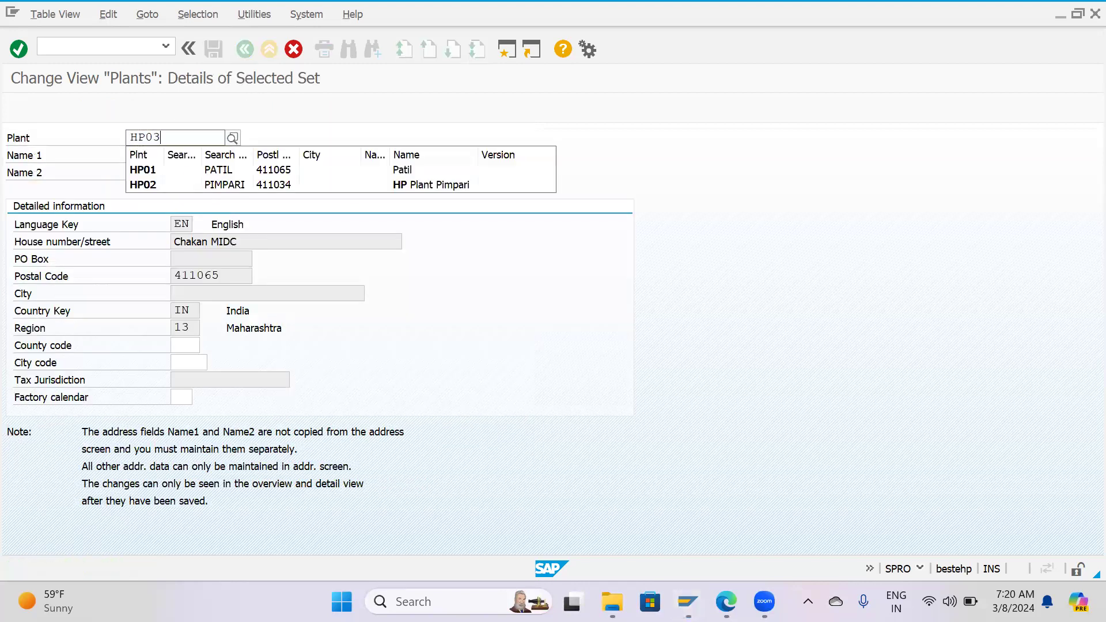
{"action": "key", "text": "Return"}
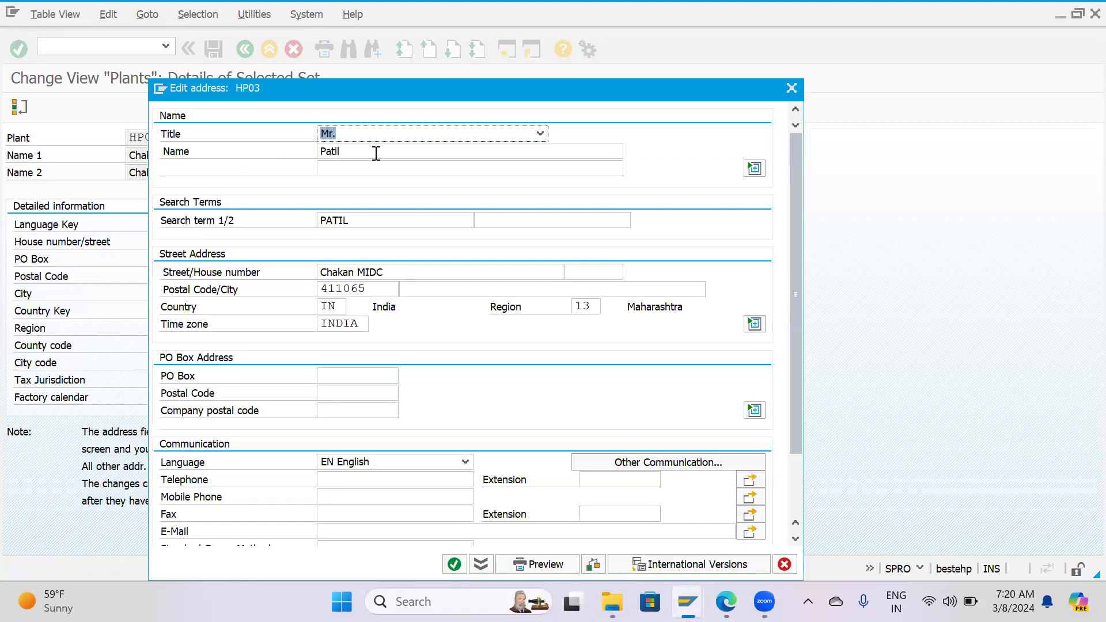
Try to set the address title of HP03 to Company and replace the copied address name.
{"action": "left_click", "coordinate": [540, 134]}
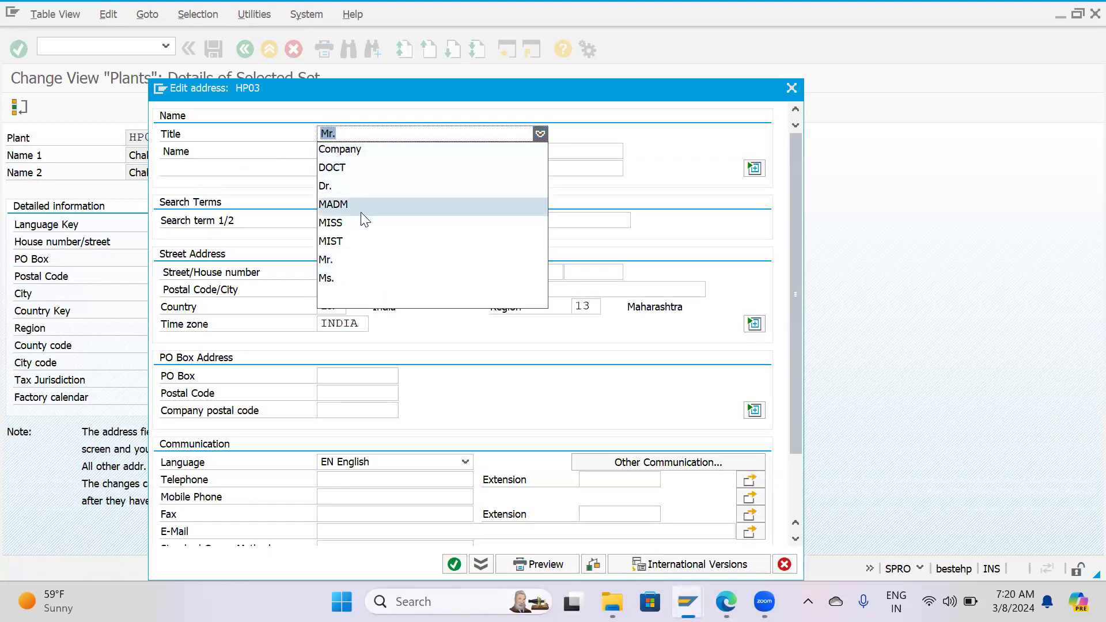
{"action": "left_click", "coordinate": [348, 149]}
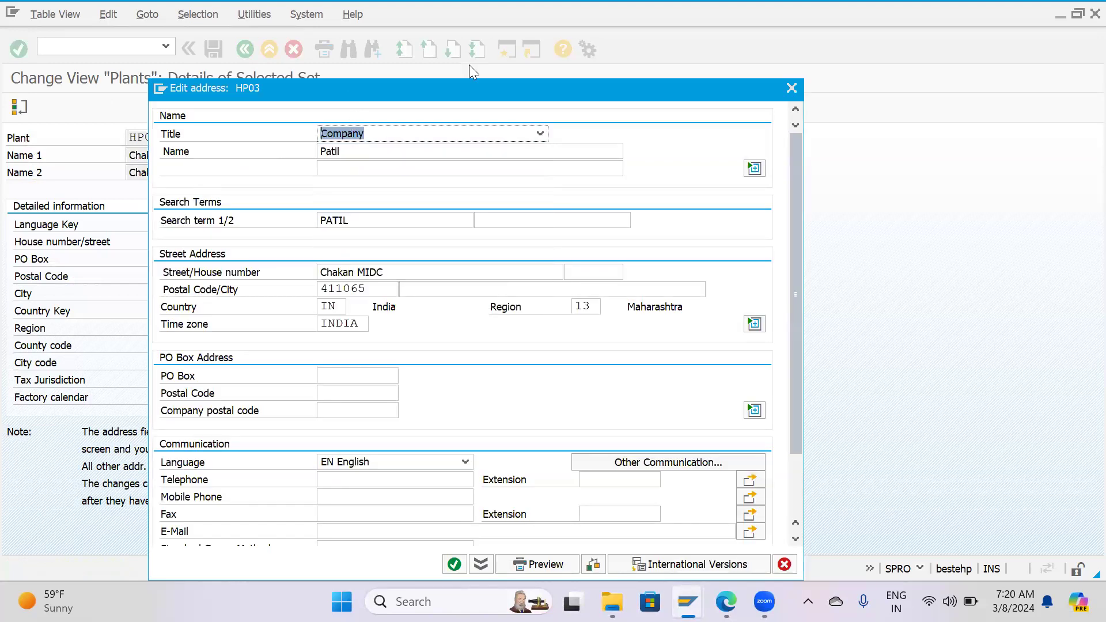
{"action": "left_click", "coordinate": [477, 125]}
{"action": "key", "text": "BackSpace"}
{"action": "key", "text": "BackSpace"}
{"action": "key", "text": "BackSpace"}
{"action": "key", "text": "BackSpace"}
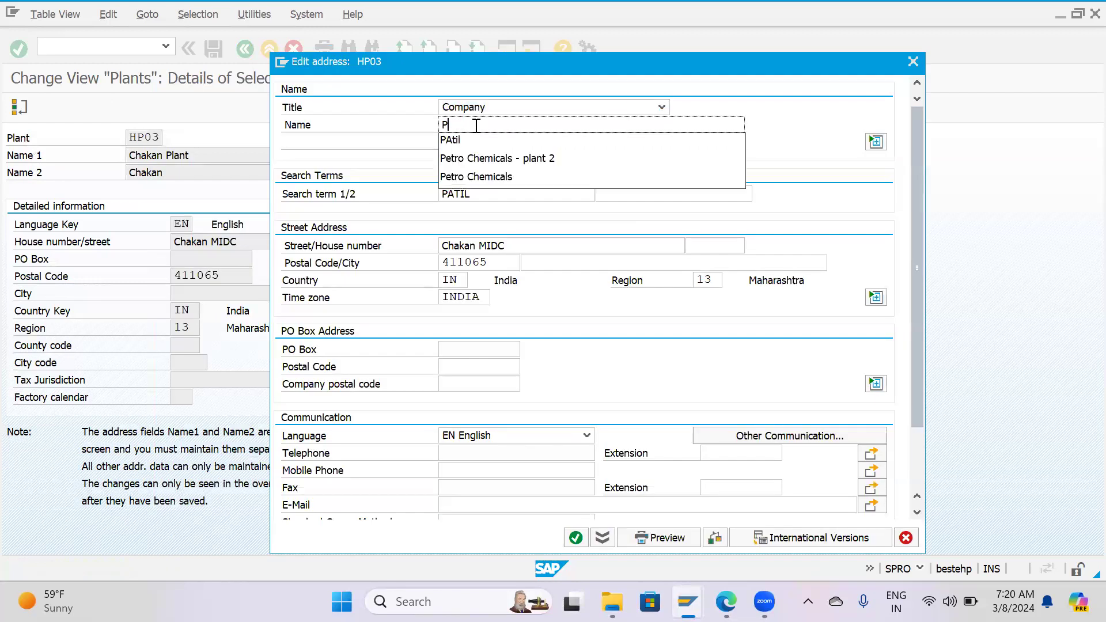
{"action": "key", "text": "BackSpace"}
{"action": "type", "text": "P"}
Exit the address maintenance of HP03, discarding the address edits.
{"action": "key", "text": "Escape"}
{"action": "key", "text": "Escape"}
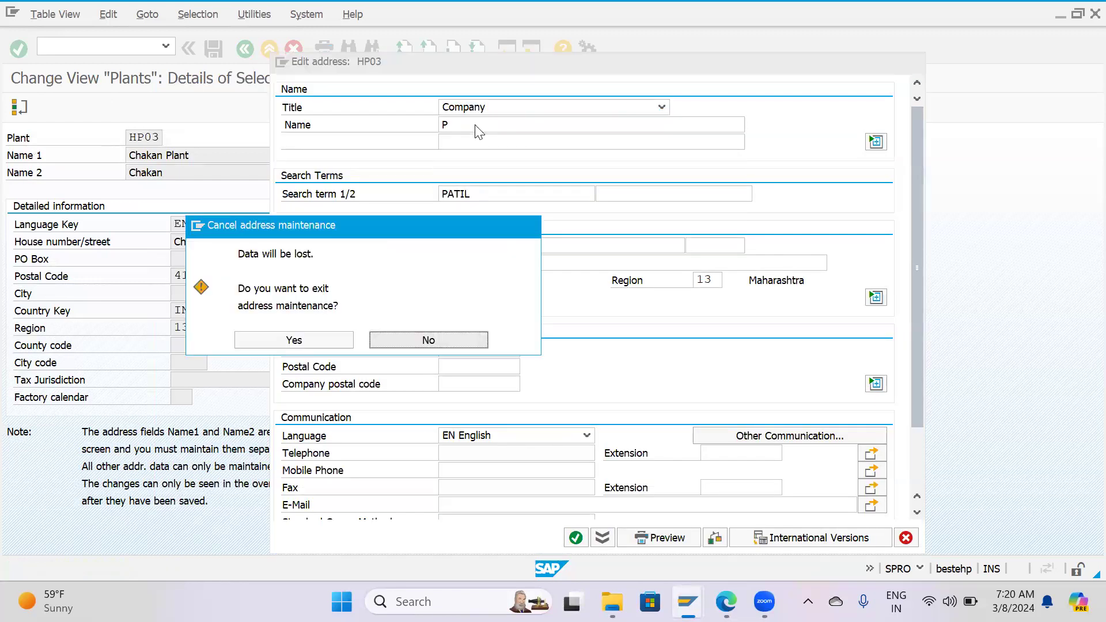
{"action": "left_click", "coordinate": [295, 339]}
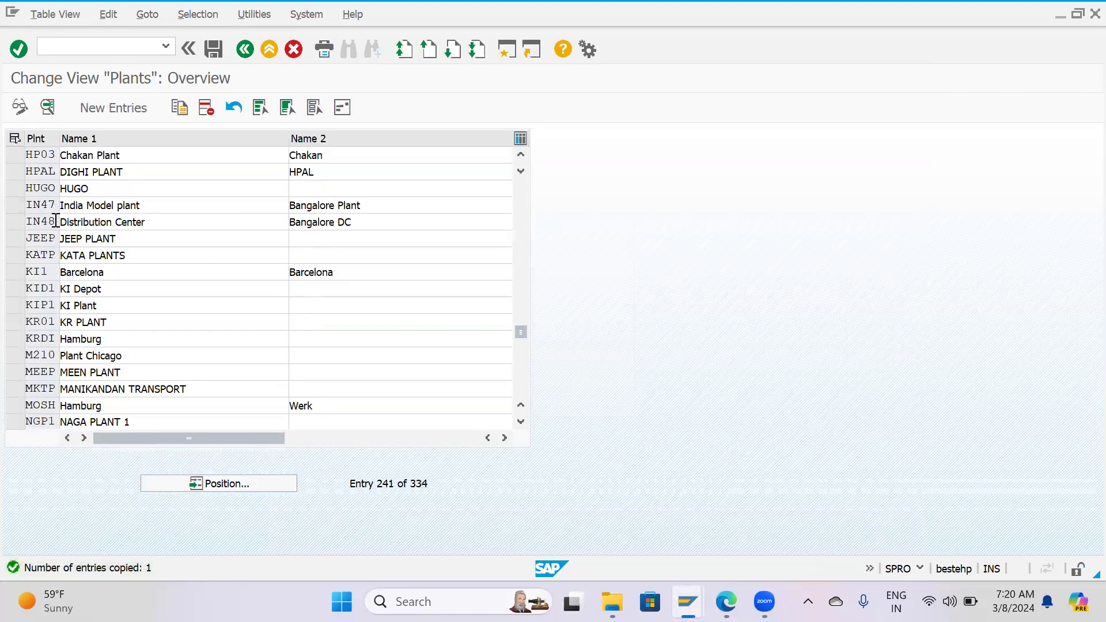
{"action": "scroll", "coordinate": [63, 236], "scroll_direction": "up", "scroll_amount": 1}
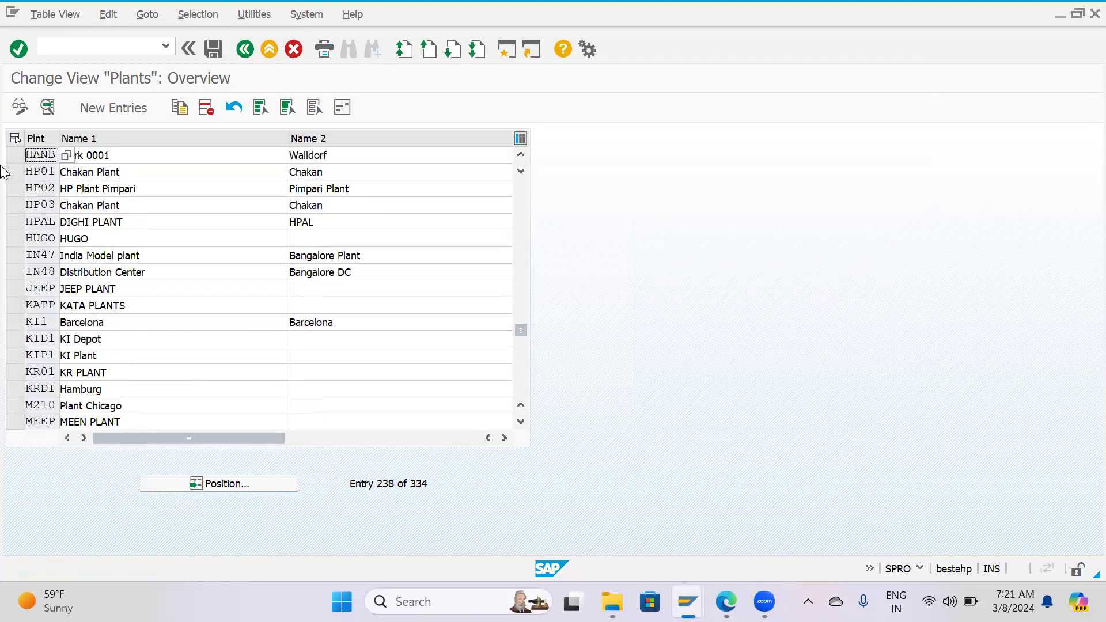
{"action": "left_click", "coordinate": [11, 172]}
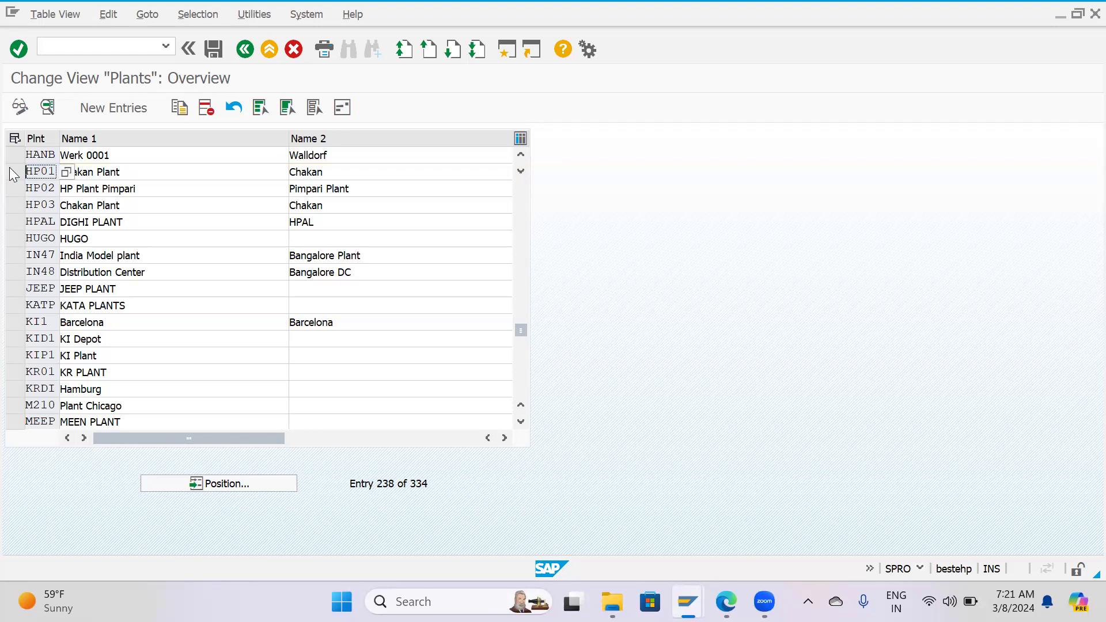
{"action": "left_click", "coordinate": [178, 109]}
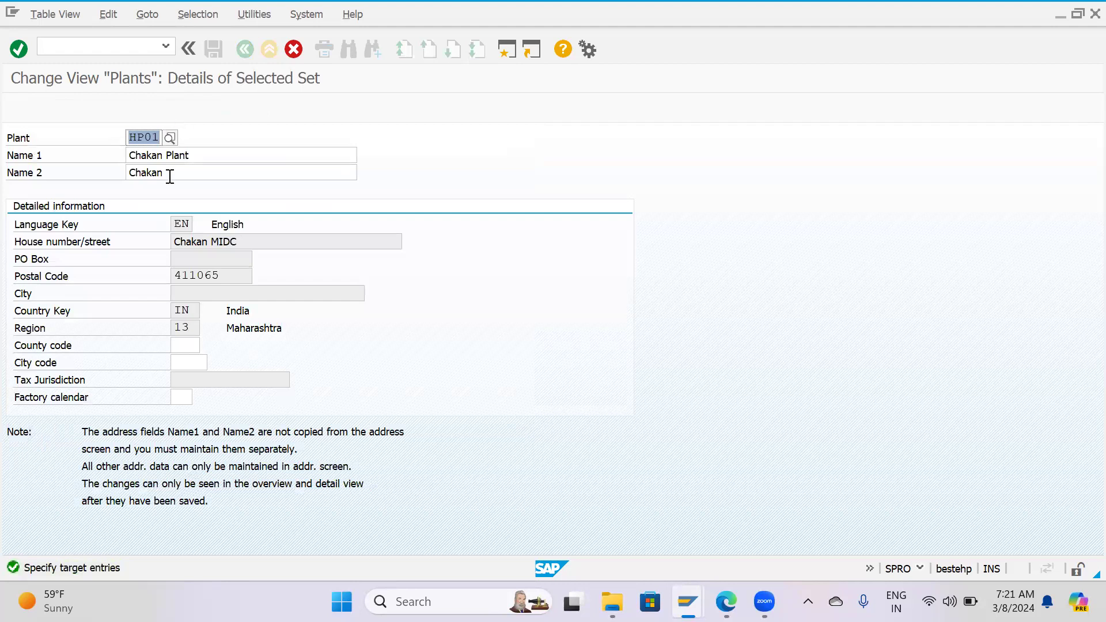
{"action": "key", "text": "F3"}
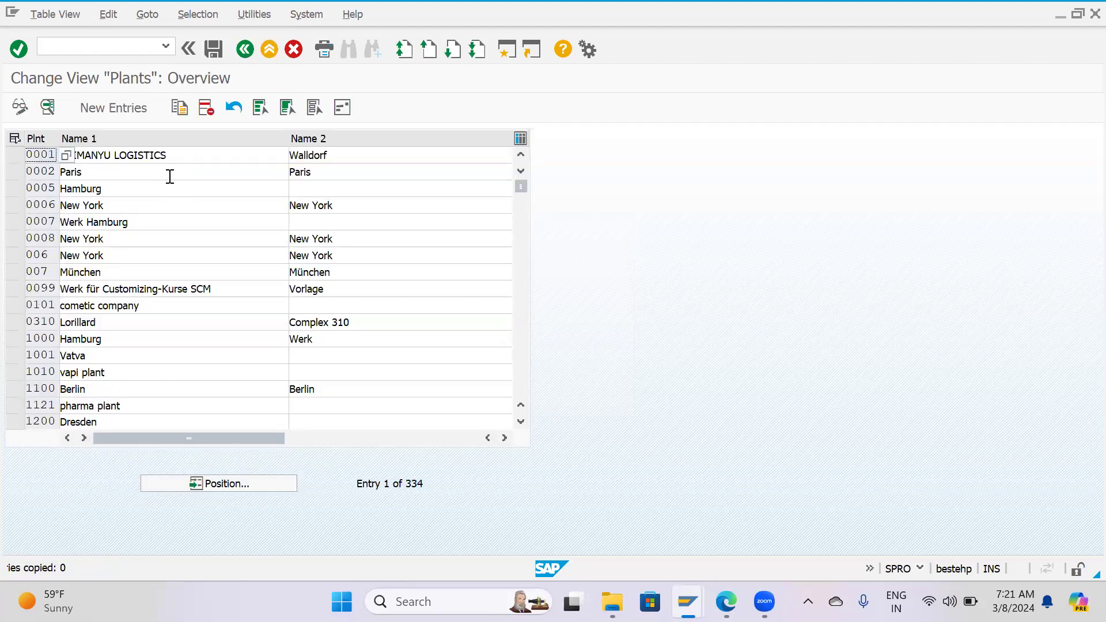
Locate plant HP03 in the plants overview, delete it and save the change.
{"action": "left_click", "coordinate": [251, 478]}
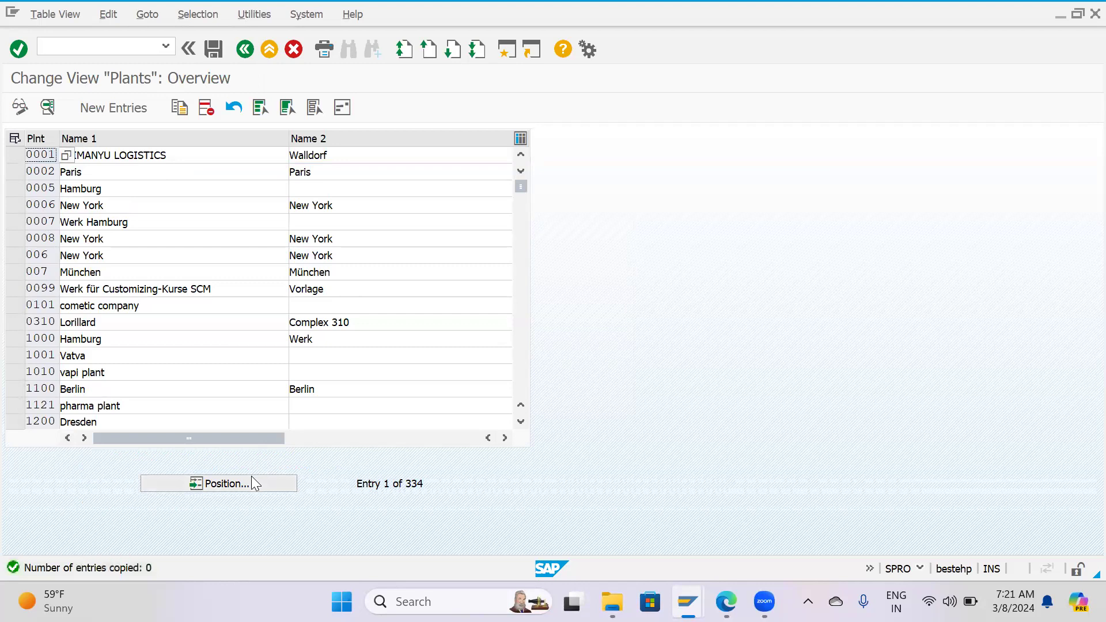
{"action": "type", "text": "hp03"}
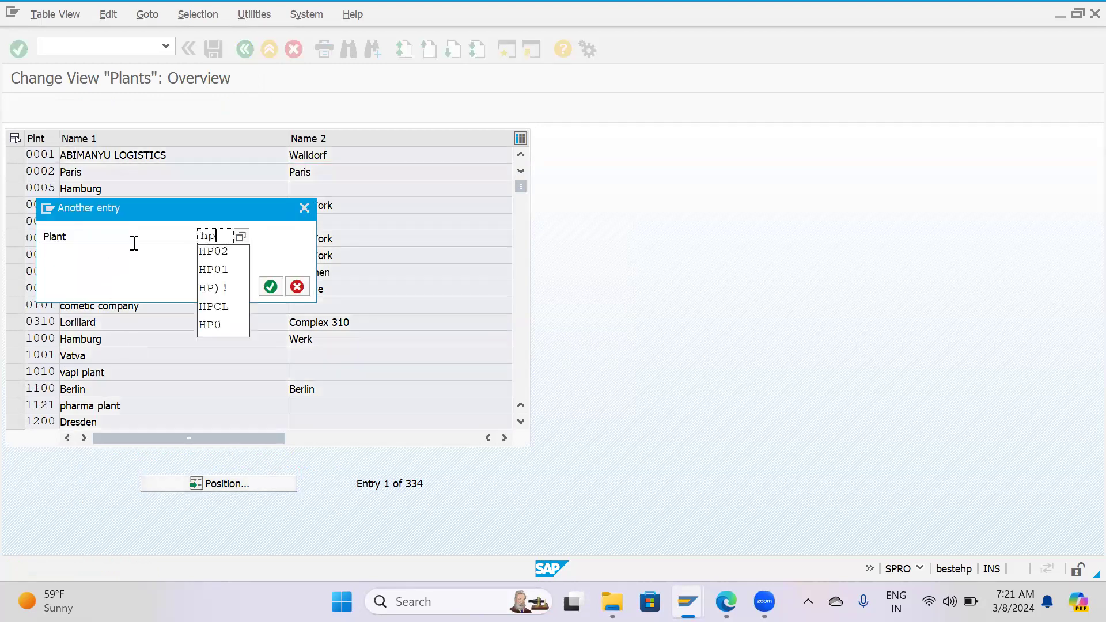
{"action": "key", "text": "Return"}
{"action": "scroll", "coordinate": [53, 240], "scroll_direction": "up", "scroll_amount": 2}
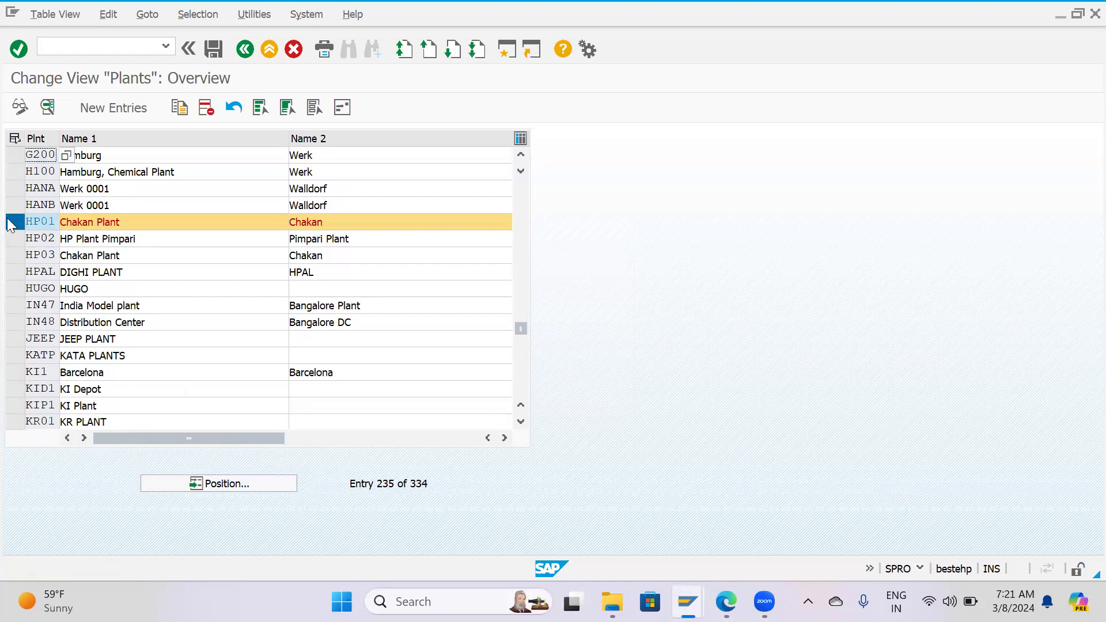
{"action": "left_click", "coordinate": [15, 222]}
{"action": "left_click", "coordinate": [15, 255]}
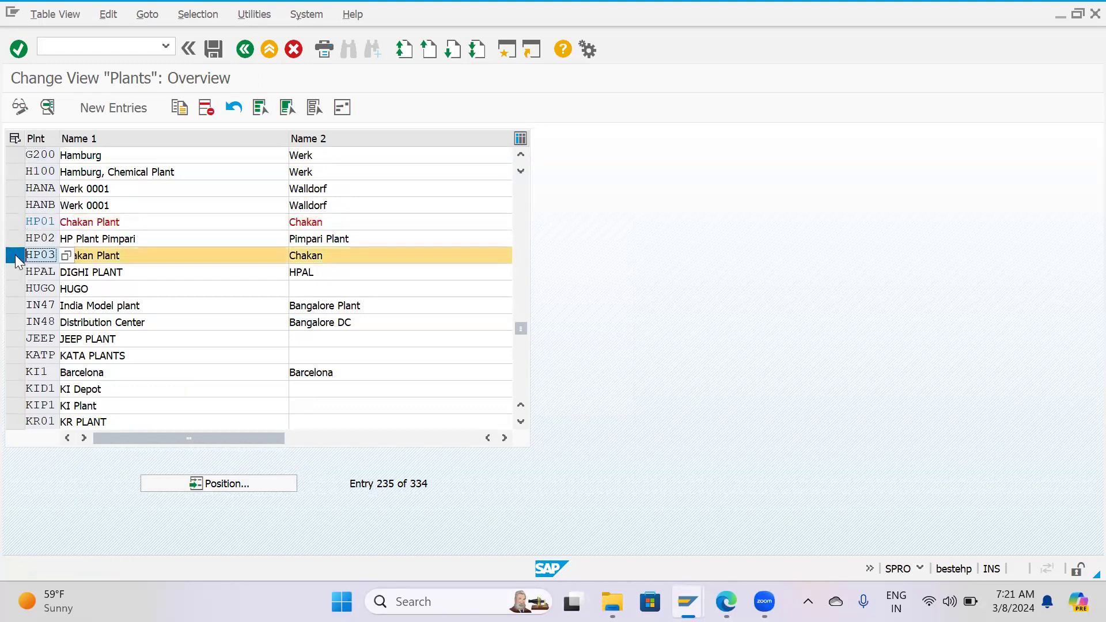
{"action": "left_click", "coordinate": [206, 108]}
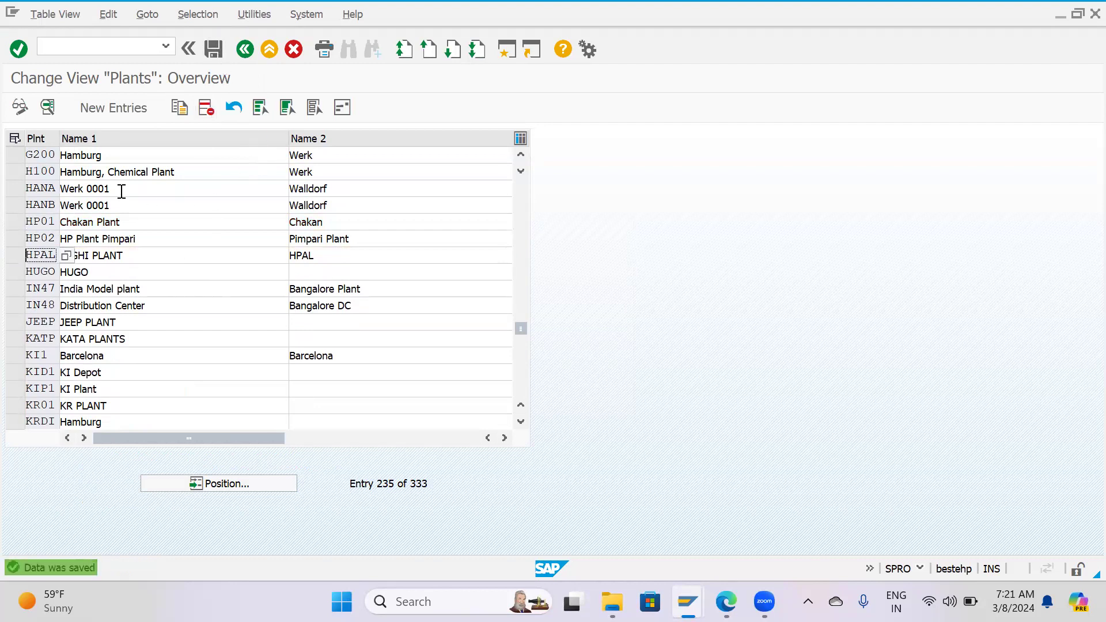
{"action": "left_click", "coordinate": [95, 106]}
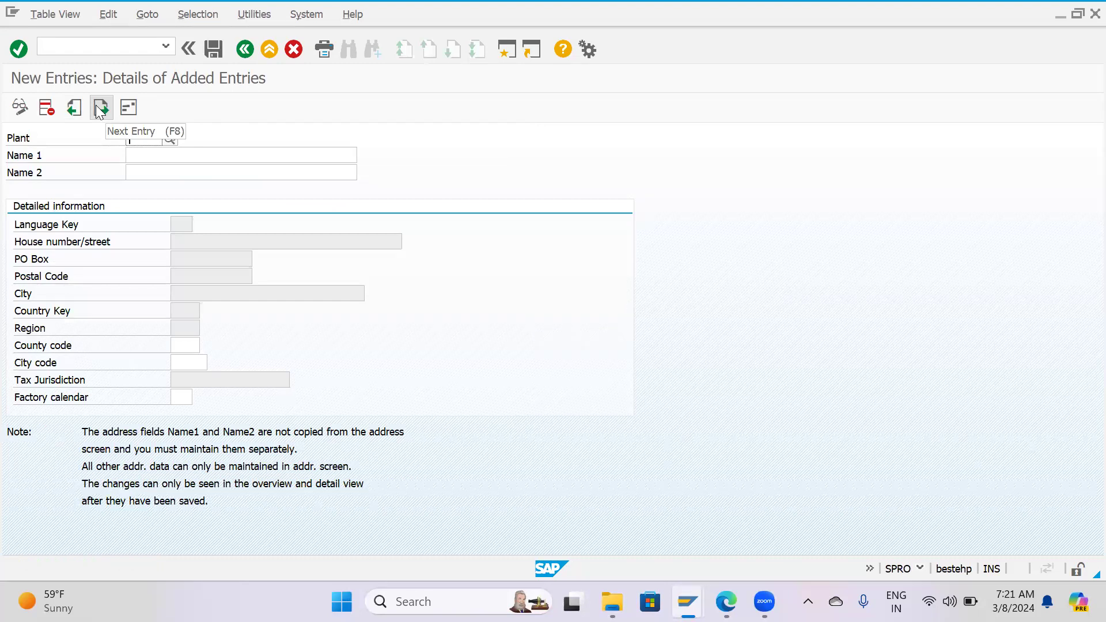
{"action": "left_click", "coordinate": [95, 106]}
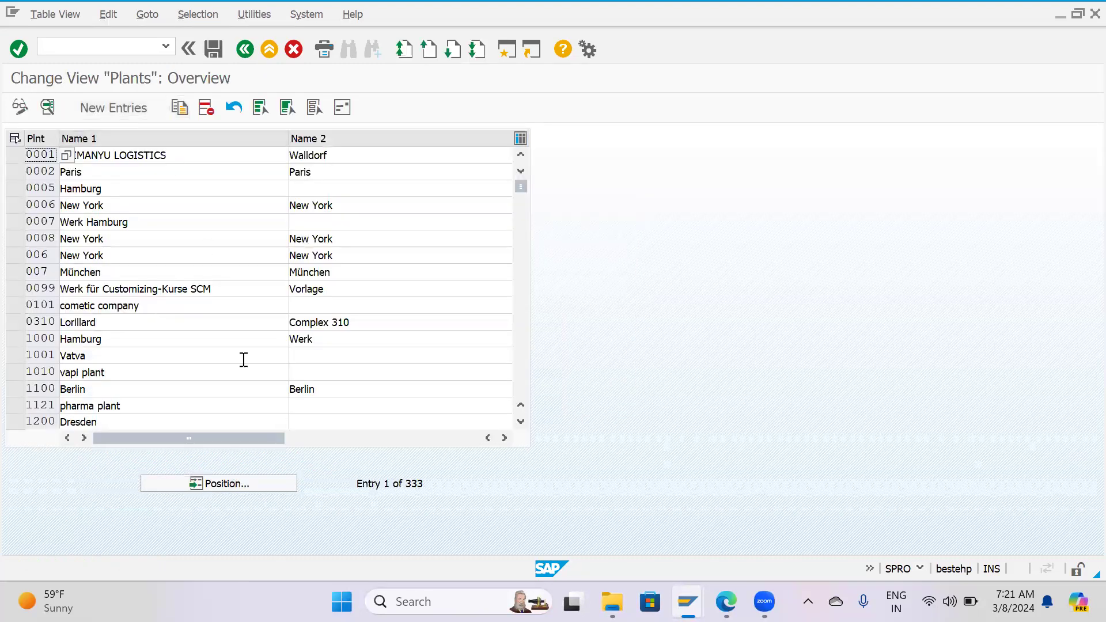
Locate plant HP01 in the overview and copy it to a new plant with the key HP03.
{"action": "left_click", "coordinate": [233, 484]}
{"action": "type", "text": "HP01"}
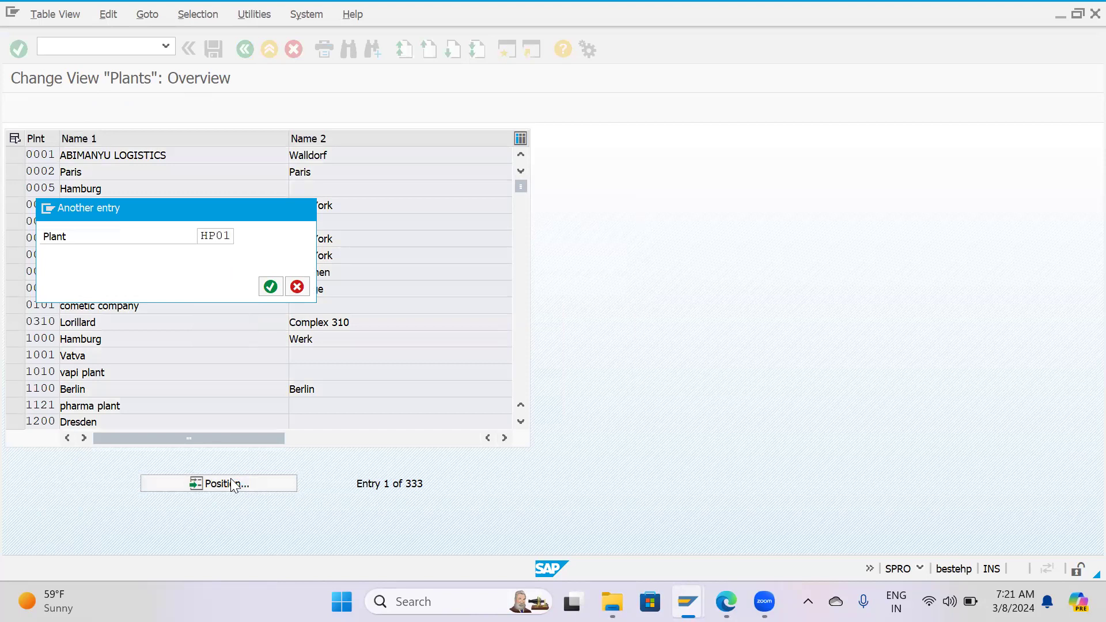
{"action": "key", "text": "Return"}
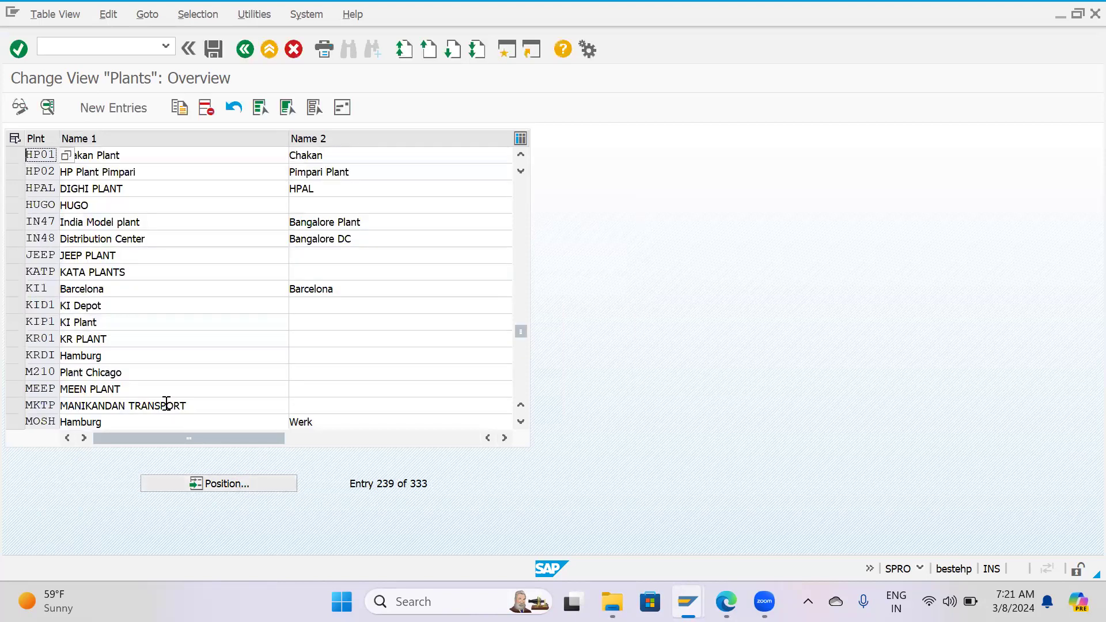
{"action": "left_click", "coordinate": [15, 154]}
{"action": "left_click", "coordinate": [180, 112]}
{"action": "key", "text": "BackSpace"}
{"action": "type", "text": "3"}
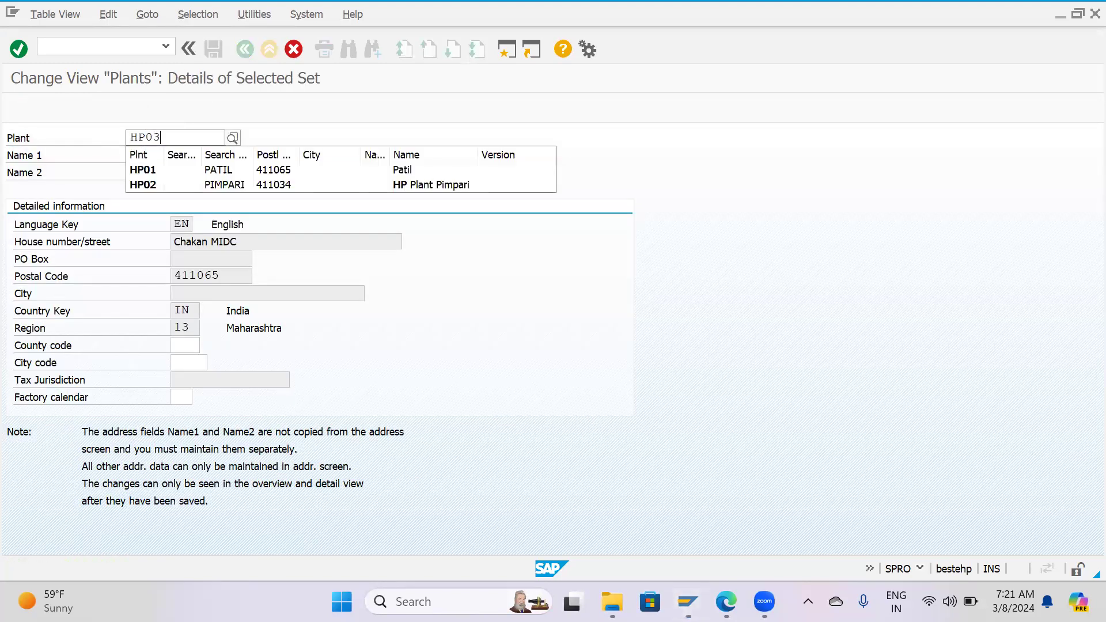
{"action": "key", "text": "Return"}
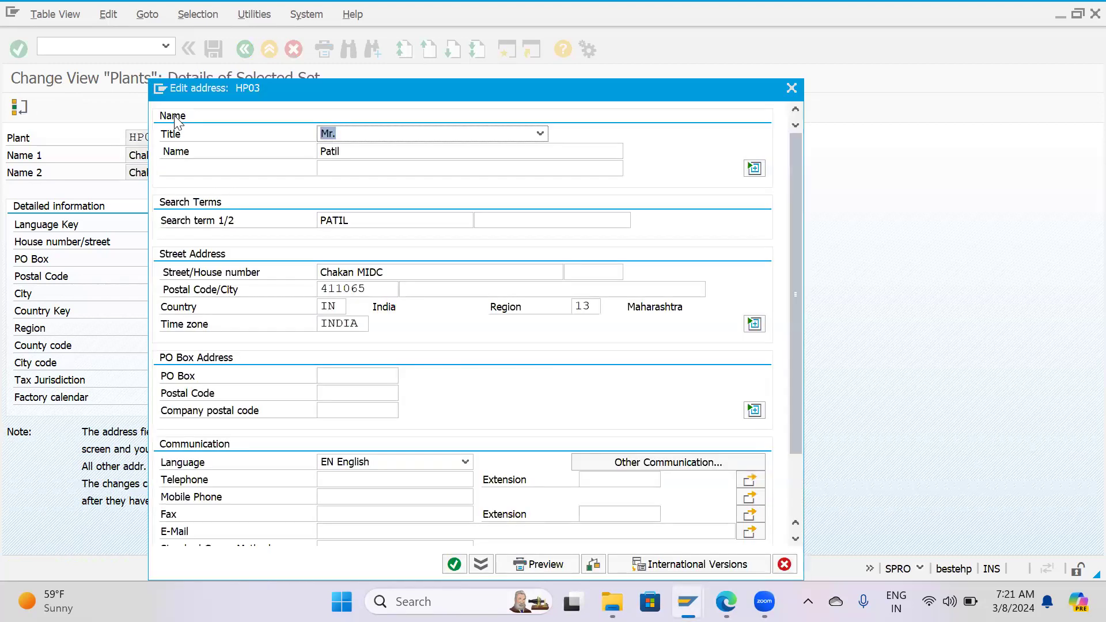
Set the address title of HP03 to Company and its name to HP Plant Wakad.
{"action": "left_click", "coordinate": [392, 136]}
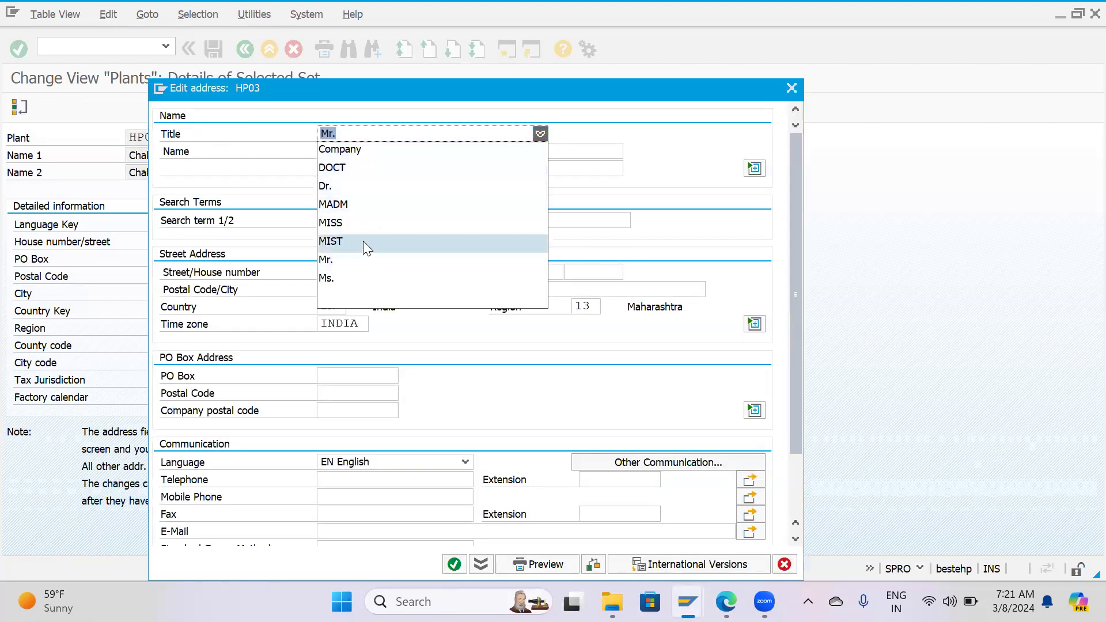
{"action": "left_click", "coordinate": [354, 149]}
{"action": "left_click", "coordinate": [356, 151]}
{"action": "key", "text": "BackSpace"}
{"action": "key", "text": "BackSpace"}
{"action": "key", "text": "BackSpace"}
{"action": "key", "text": "BackSpace"}
{"action": "key", "text": "BackSpace"}
{"action": "type", "text": "H"}
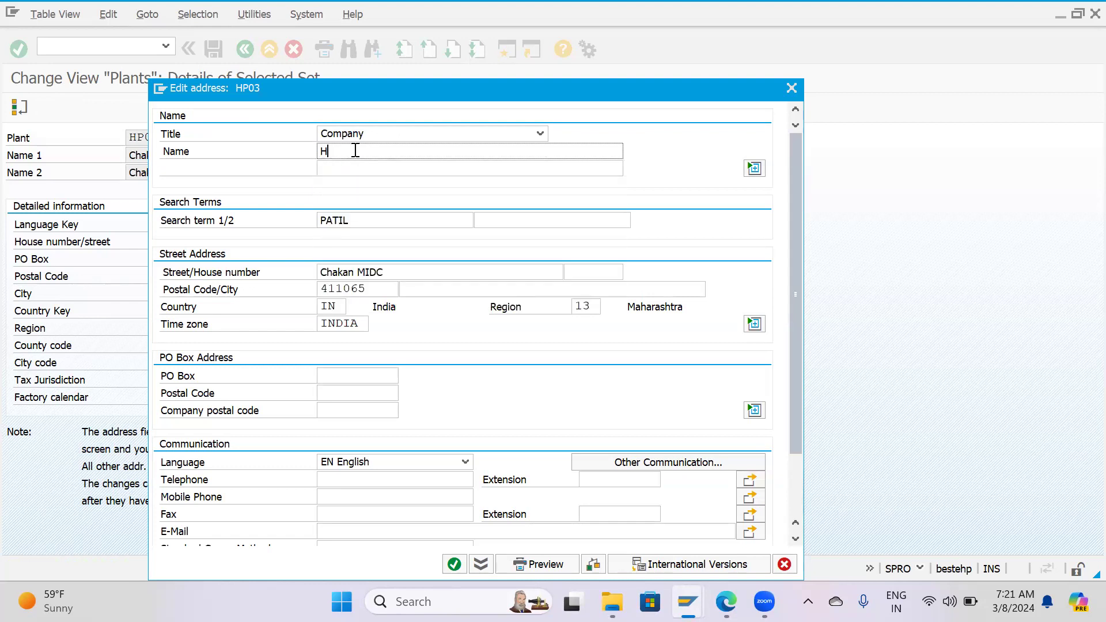
{"action": "type", "text": "P Plant Wakad"}
Replace the first search term in the HP03 address with Wakad.
{"action": "key", "text": "Tab"}
{"action": "key", "text": "Tab"}
{"action": "key", "text": "Tab"}
{"action": "type", "text": "Wkad"}
{"action": "key", "text": "BackSpace"}
{"action": "key", "text": "BackSpace"}
{"action": "key", "text": "BackSpace"}
{"action": "type", "text": "akad"}
{"action": "key", "text": "Tab"}
Shorten the street in the HP03 address to MIDC and confirm the address.
{"action": "left_click", "coordinate": [357, 270]}
{"action": "key", "text": "BackSpace"}
{"action": "key", "text": "BackSpace"}
{"action": "key", "text": "BackSpace"}
{"action": "key", "text": "BackSpace"}
{"action": "key", "text": "BackSpace"}
{"action": "key", "text": "BackSpace"}
{"action": "key", "text": "BackSpace"}
{"action": "left_click", "coordinate": [454, 564]}
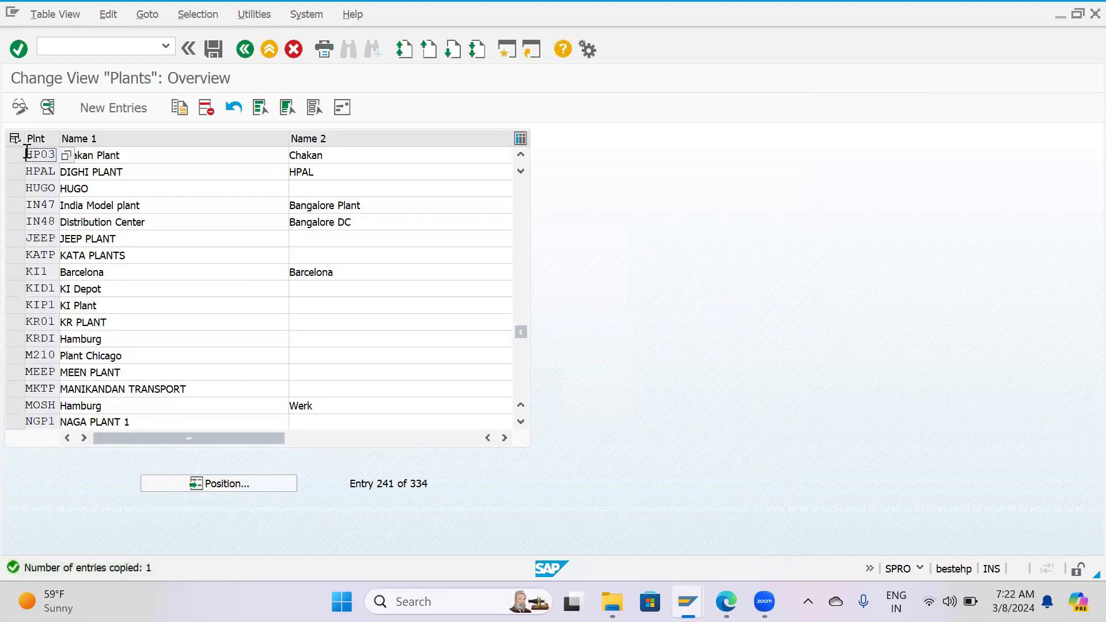
In the details of plant HP03, set Name 1 to Wakad Plant and Name 2 to Wakad, and save.
{"action": "left_click", "coordinate": [15, 155]}
{"action": "left_click", "coordinate": [48, 107]}
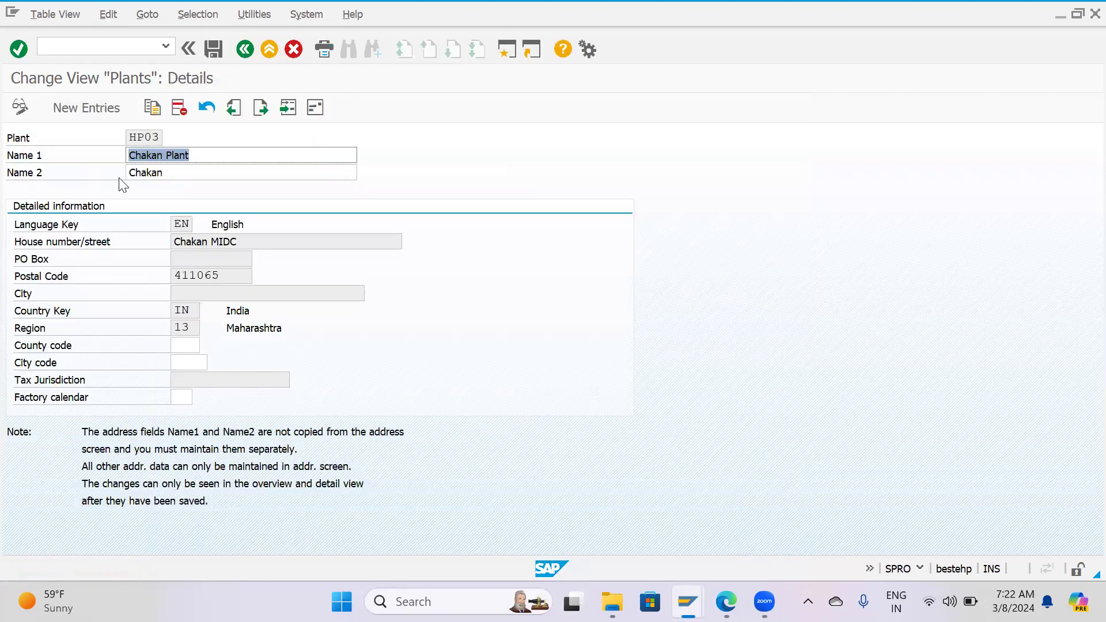
{"action": "key", "text": "BackSpace"}
{"action": "type", "text": "Wakad"}
{"action": "left_click", "coordinate": [173, 171]}
{"action": "type", "text": "`"}
{"action": "double_click", "coordinate": [178, 172]}
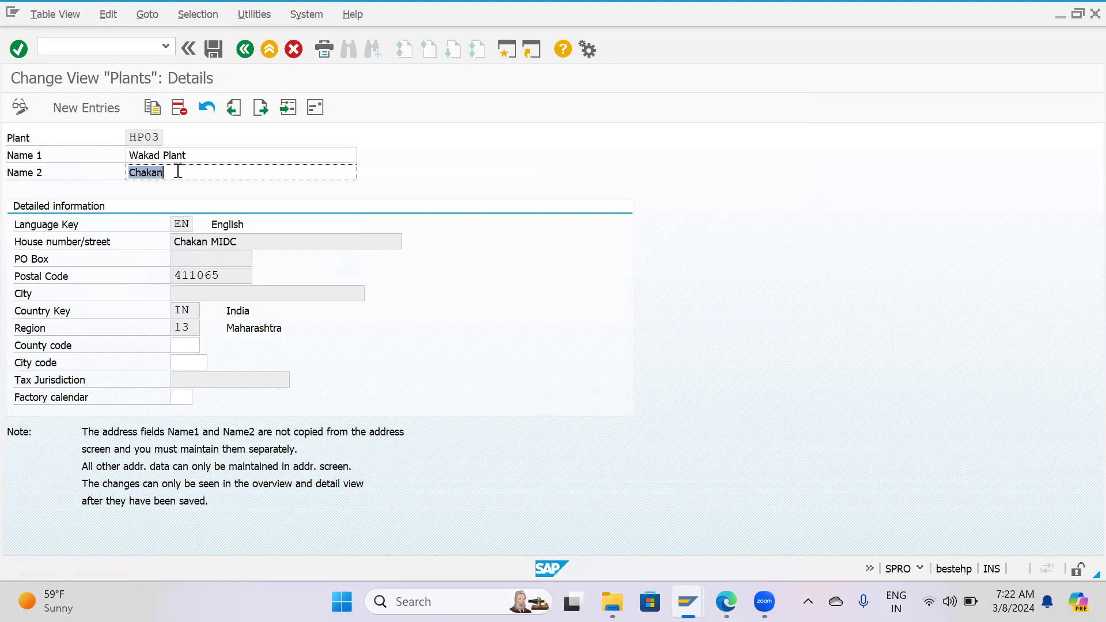
{"action": "key", "text": "BackSpace"}
{"action": "key", "text": "Down"}
{"action": "key", "text": "Down"}
{"action": "key", "text": "Down"}
{"action": "key", "text": "Return"}
{"action": "left_click", "coordinate": [221, 54]}
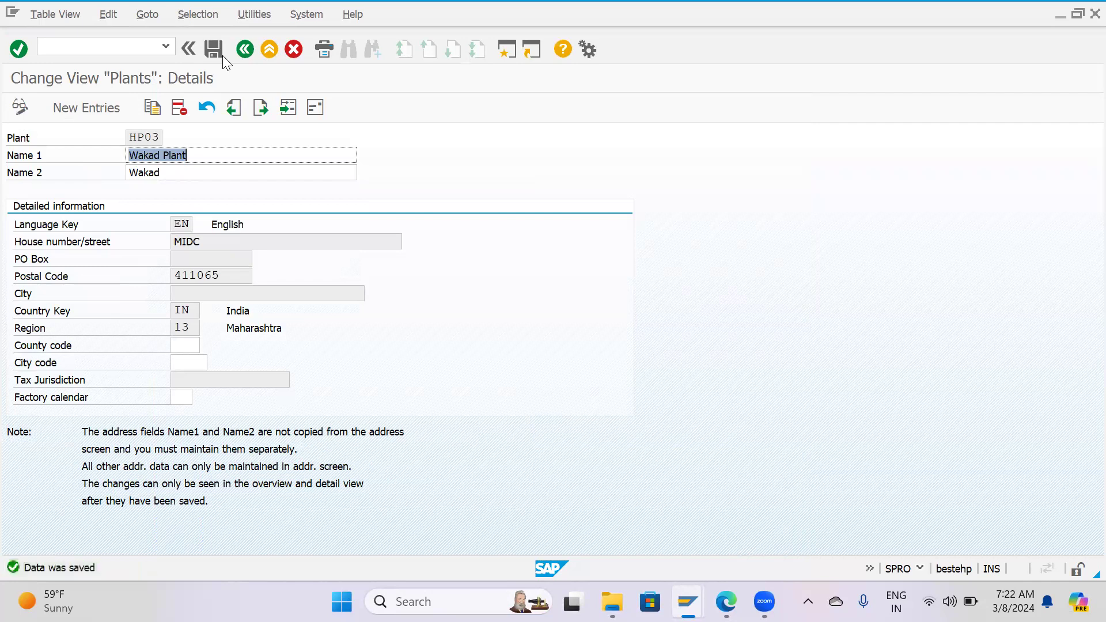
Leave the plants overview and open the Copy, delete, check plant activity.
{"action": "key", "text": "F3"}
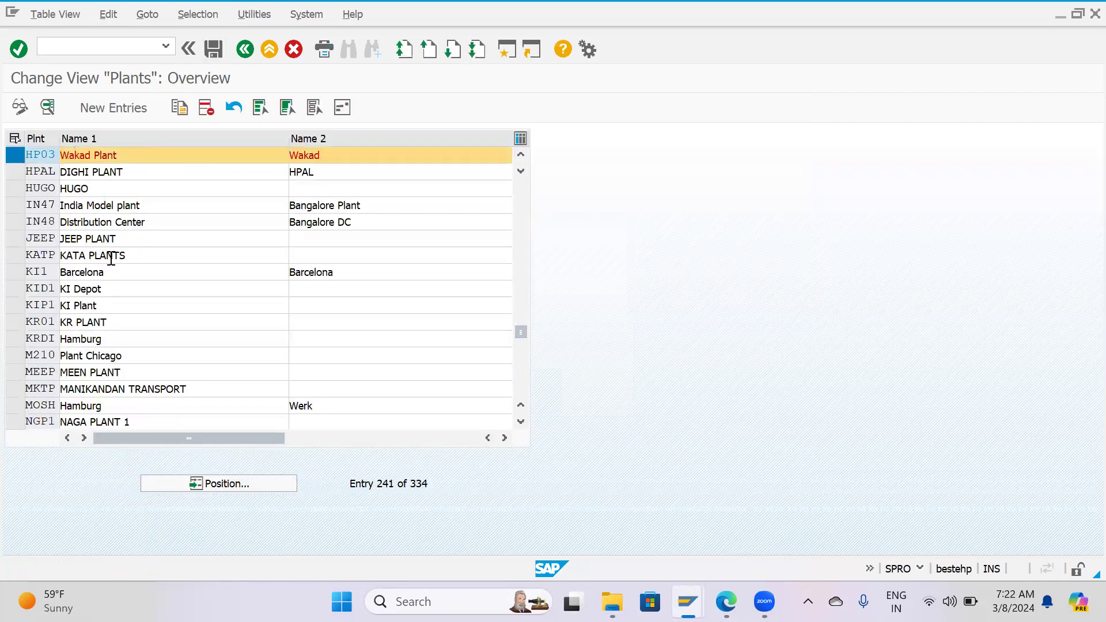
{"action": "scroll", "coordinate": [68, 190], "scroll_direction": "up", "scroll_amount": 1}
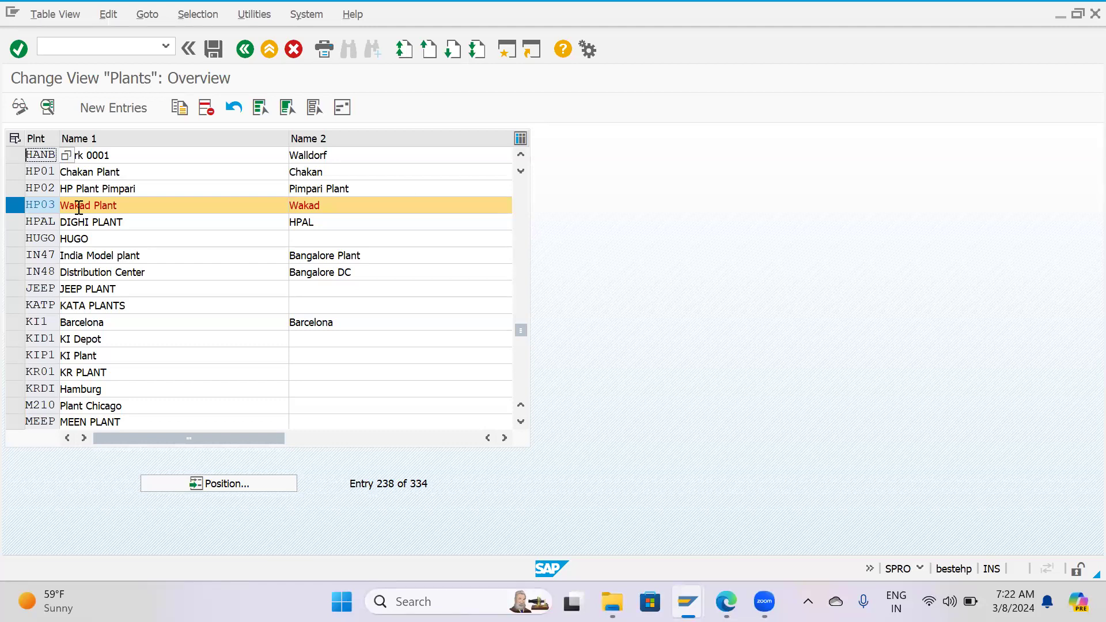
{"action": "key", "text": "F3"}
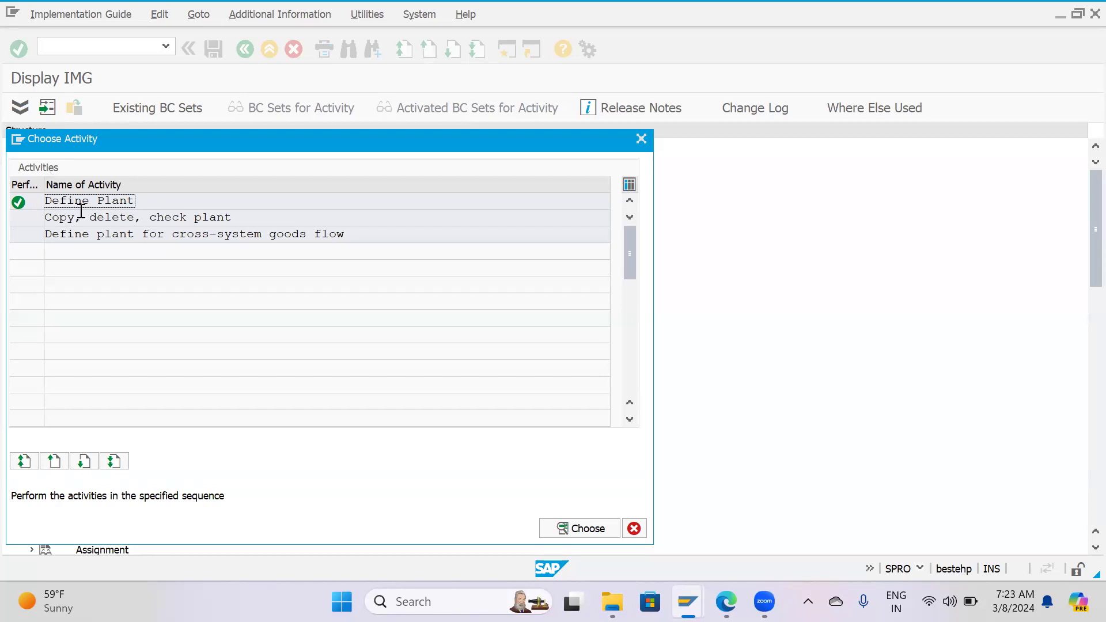
{"action": "double_click", "coordinate": [201, 218]}
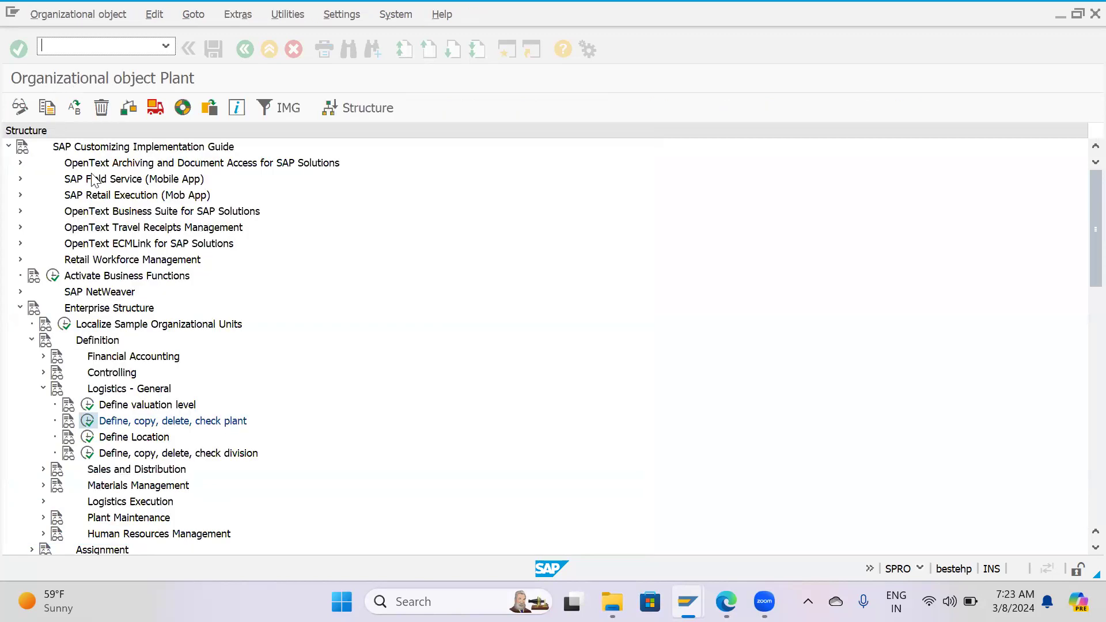
{"action": "left_click", "coordinate": [47, 107]}
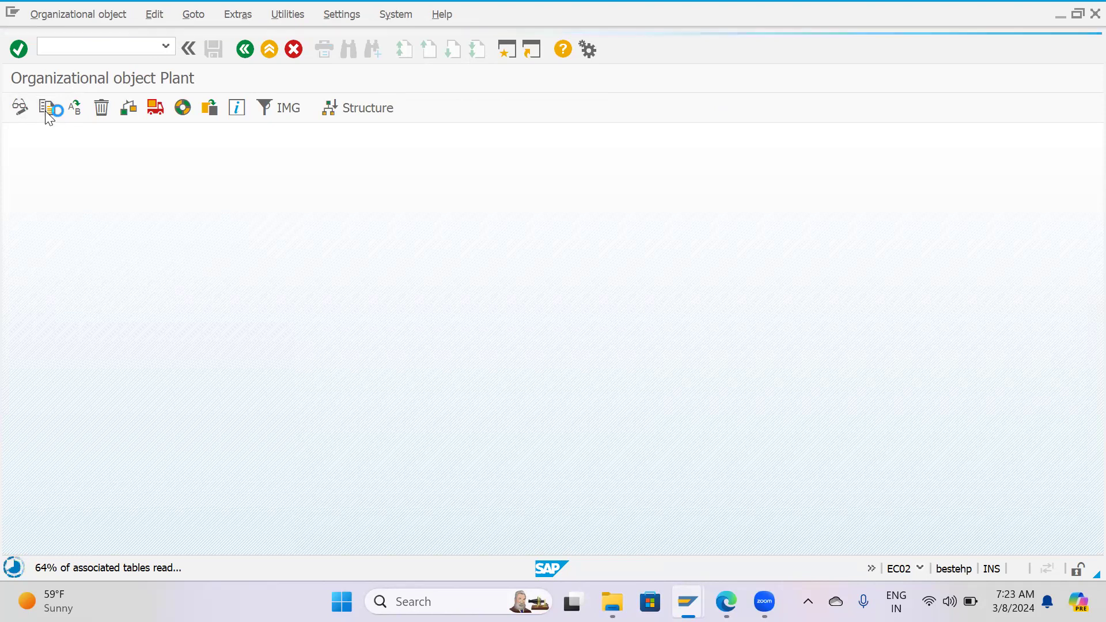
{"action": "key", "text": "Escape"}
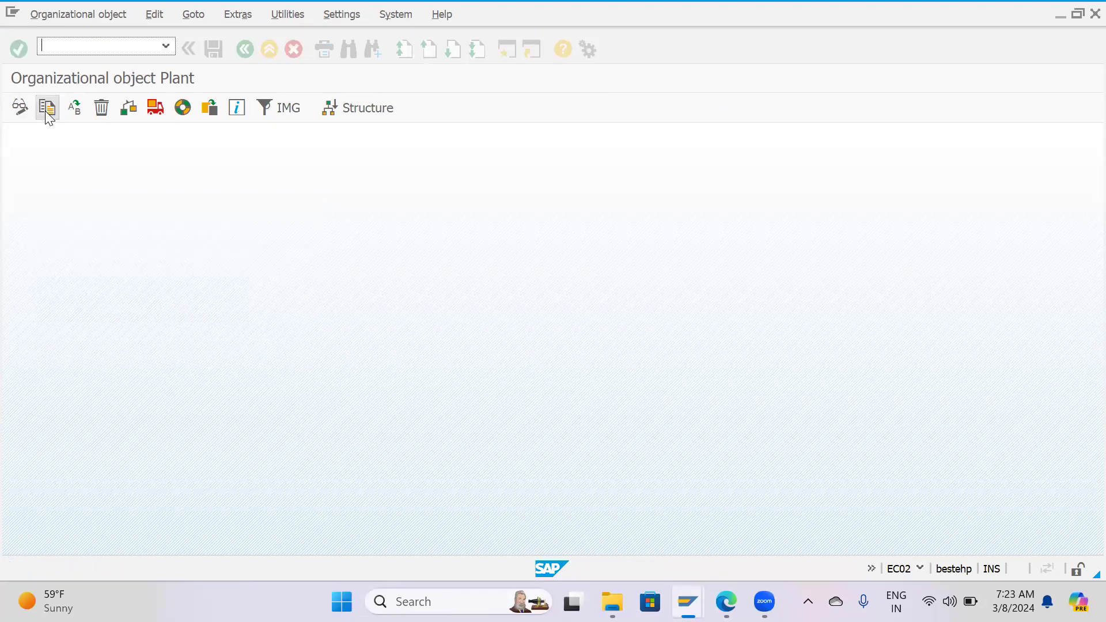
{"action": "key", "text": "Escape"}
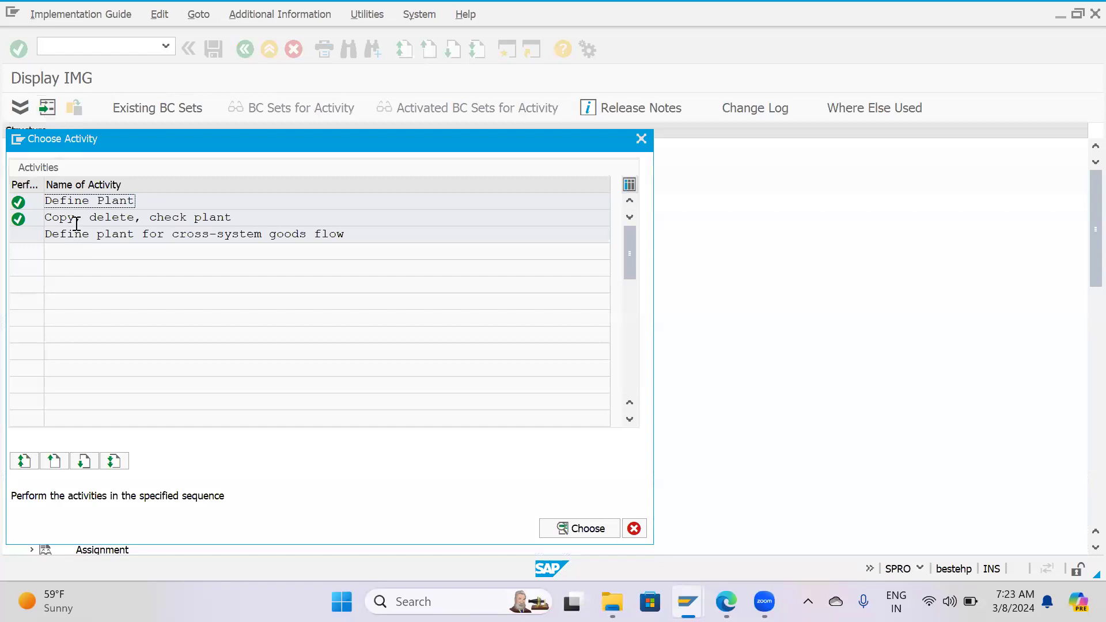
{"action": "double_click", "coordinate": [160, 218]}
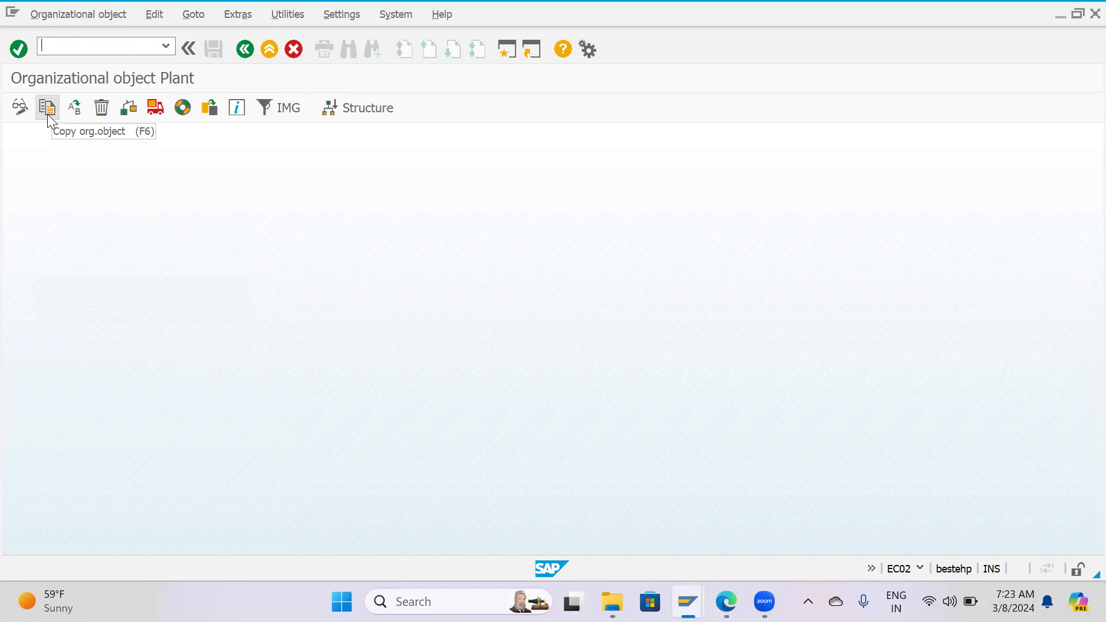
Start copying a plant as an organizational object and list the possible entries for the source plant.
{"action": "left_click", "coordinate": [47, 108]}
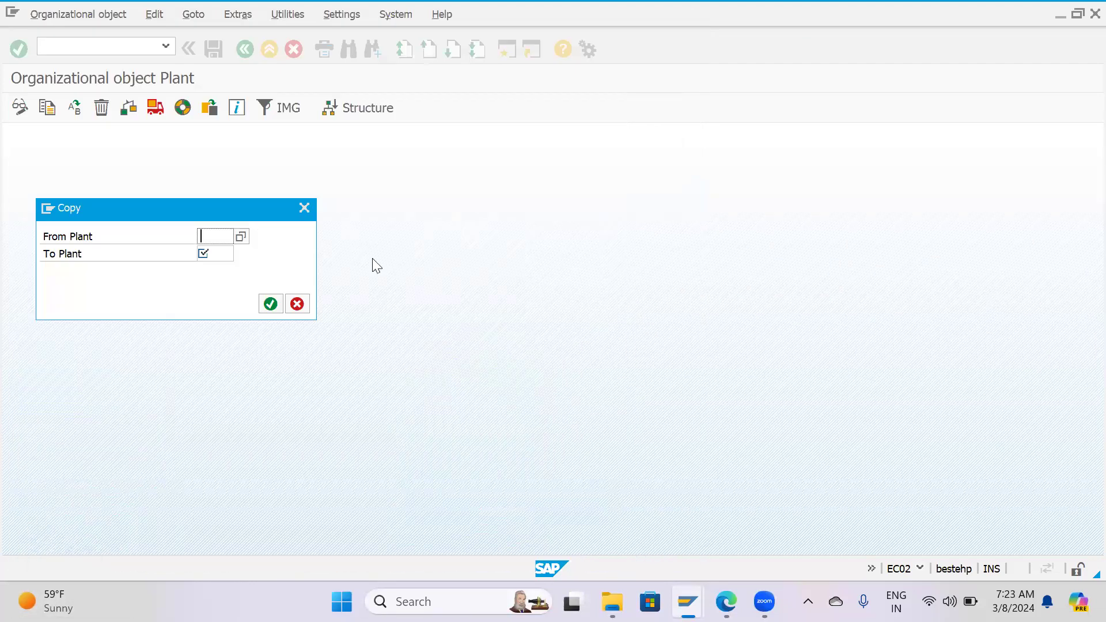
{"action": "left_click", "coordinate": [242, 235]}
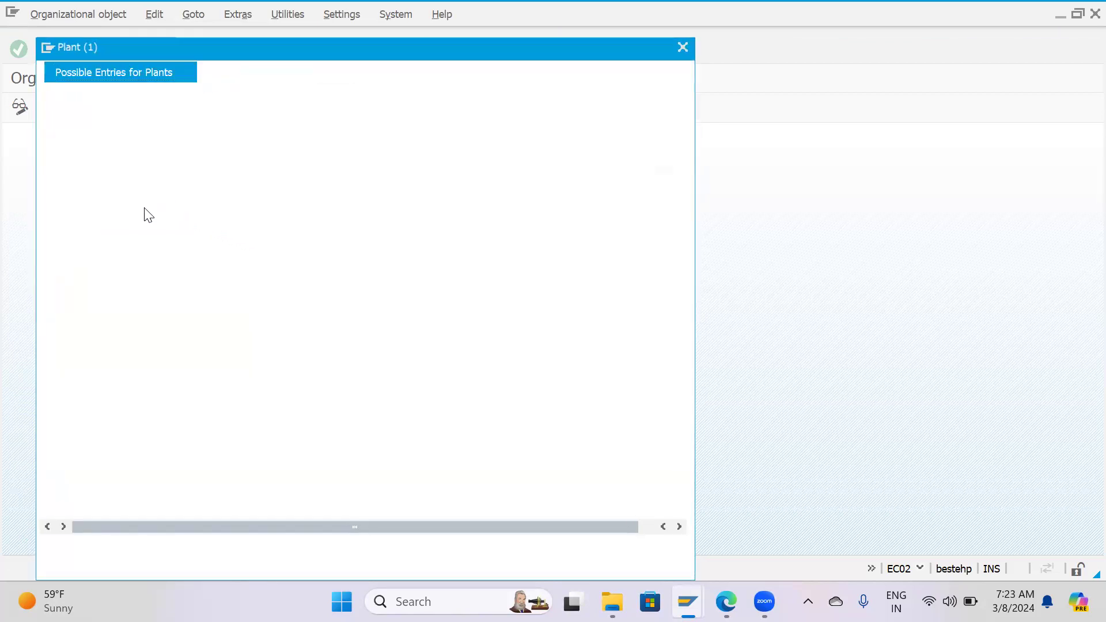
{"action": "left_click", "coordinate": [634, 547]}
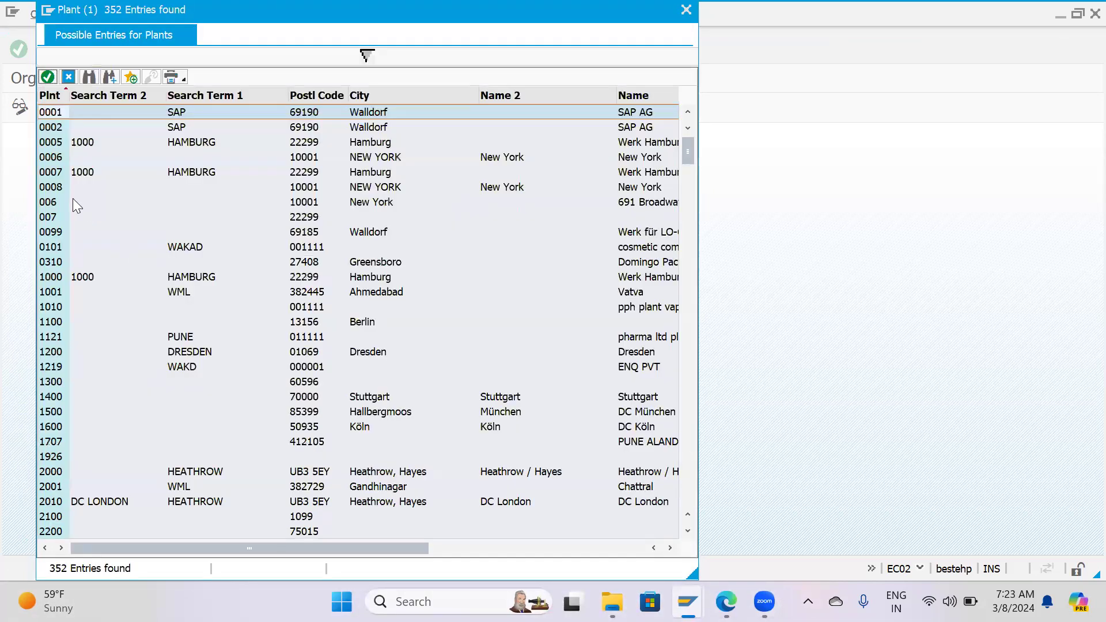
Browse the possible plants and choose plant 4300, Bangalore, as the source plant of the copy.
{"action": "left_click", "coordinate": [51, 275]}
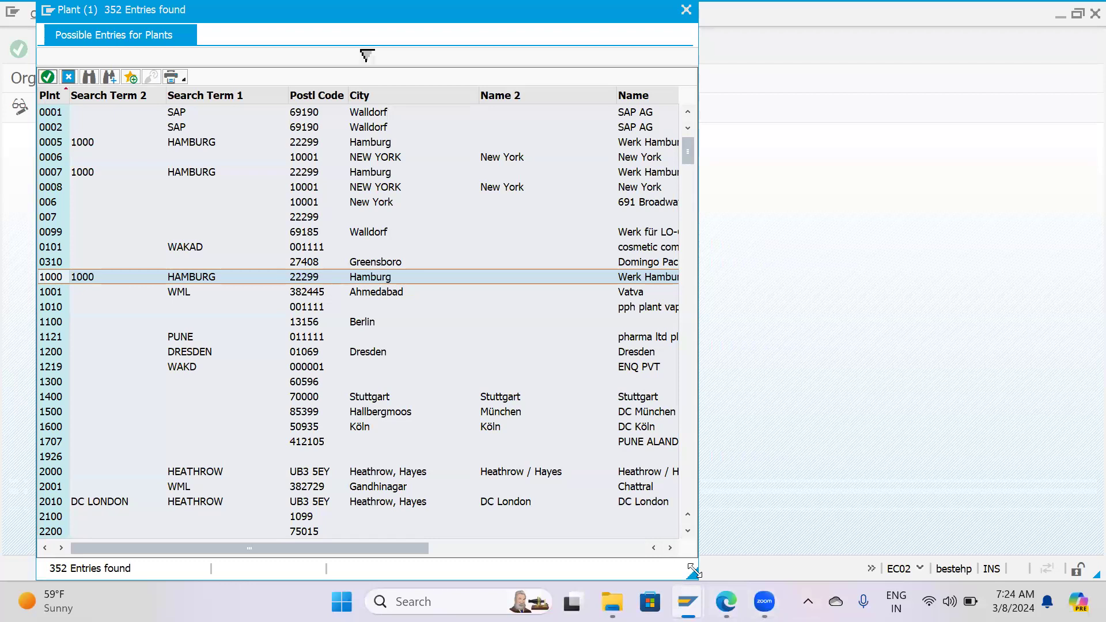
{"action": "left_click_drag", "start_coordinate": [692, 571], "coordinate": [1027, 519]}
{"action": "scroll", "coordinate": [239, 334], "scroll_direction": "down", "scroll_amount": 13}
{"action": "scroll", "coordinate": [240, 340], "scroll_direction": "down", "scroll_amount": 20}
{"action": "scroll", "coordinate": [241, 341], "scroll_direction": "up", "scroll_amount": 9}
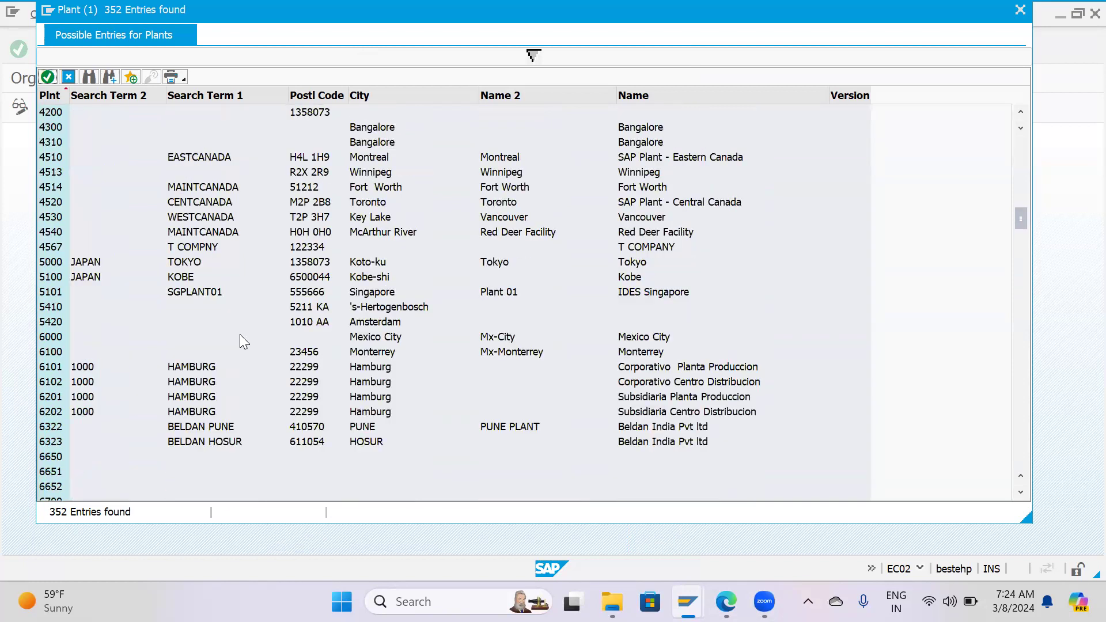
{"action": "scroll", "coordinate": [240, 341], "scroll_direction": "up", "scroll_amount": 1}
{"action": "left_click", "coordinate": [55, 173]}
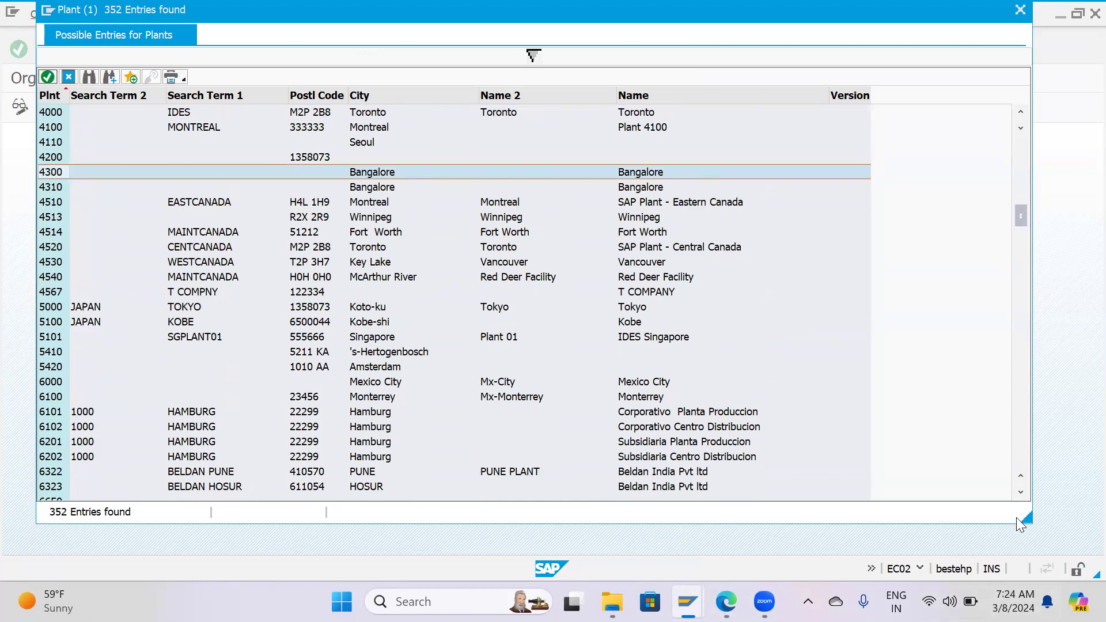
{"action": "left_click_drag", "start_coordinate": [1022, 516], "coordinate": [567, 501]}
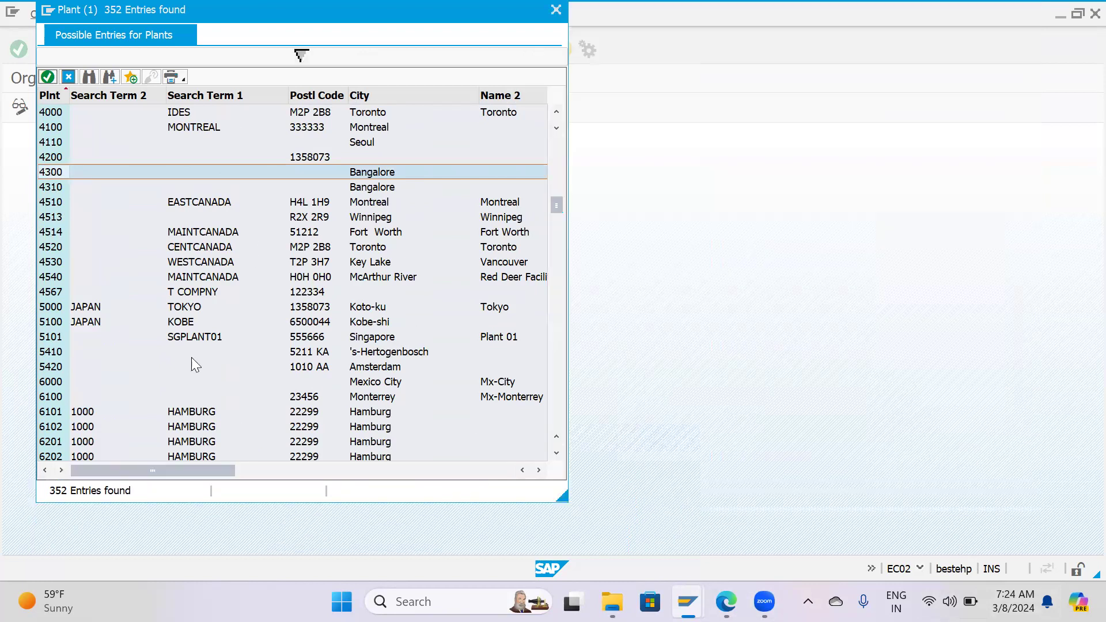
{"action": "scroll", "coordinate": [127, 358], "scroll_direction": "up", "scroll_amount": 1}
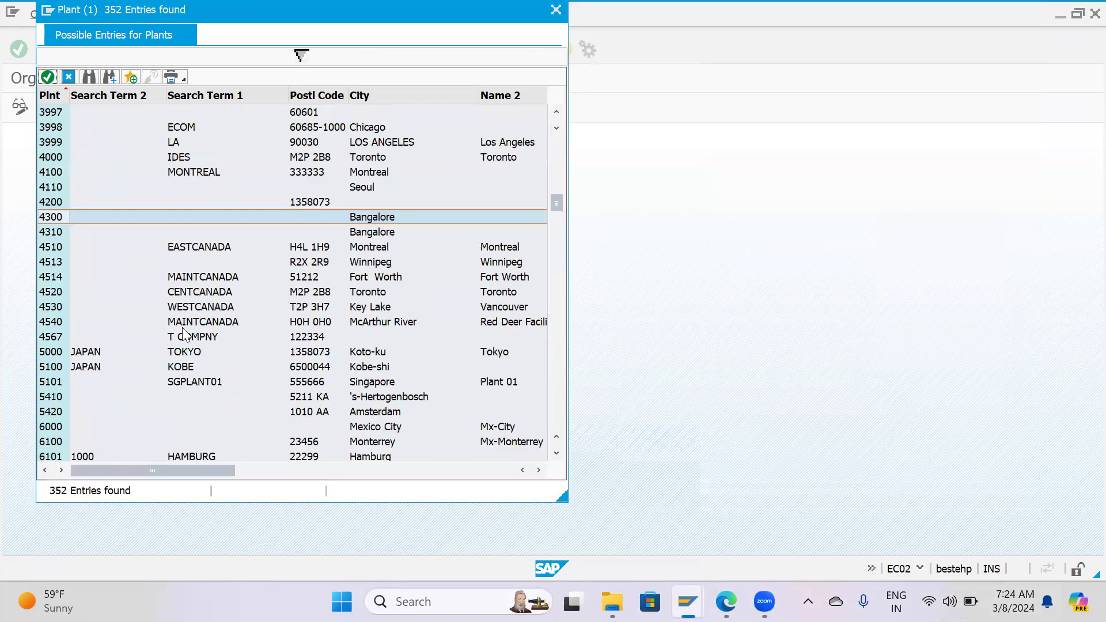
{"action": "scroll", "coordinate": [303, 225], "scroll_direction": "up", "scroll_amount": 2}
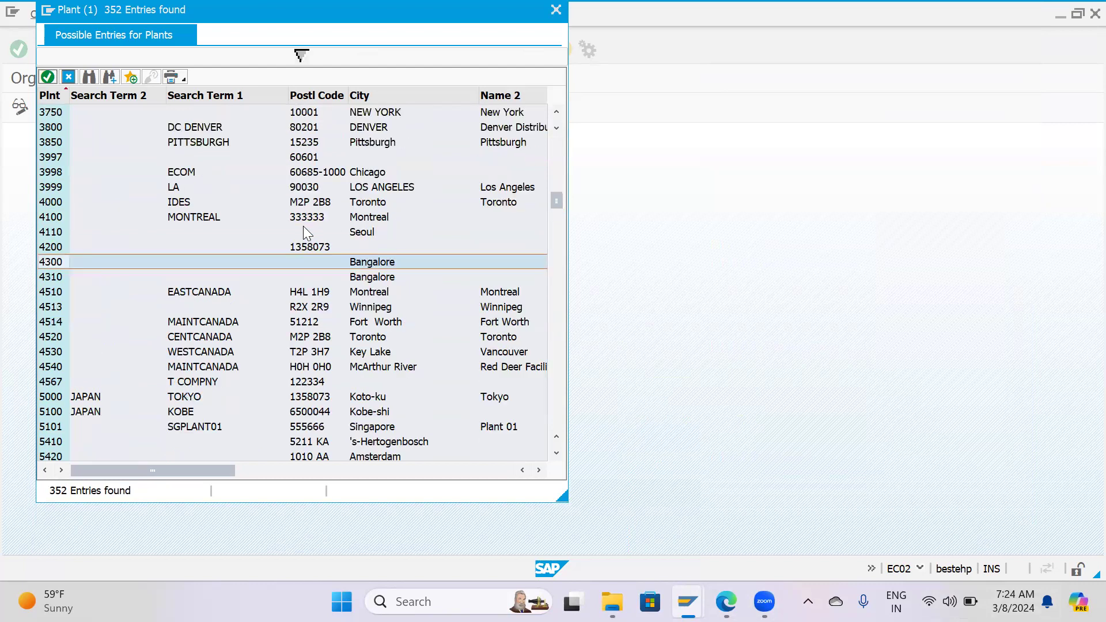
{"action": "left_click_drag", "start_coordinate": [169, 464], "coordinate": [172, 505]}
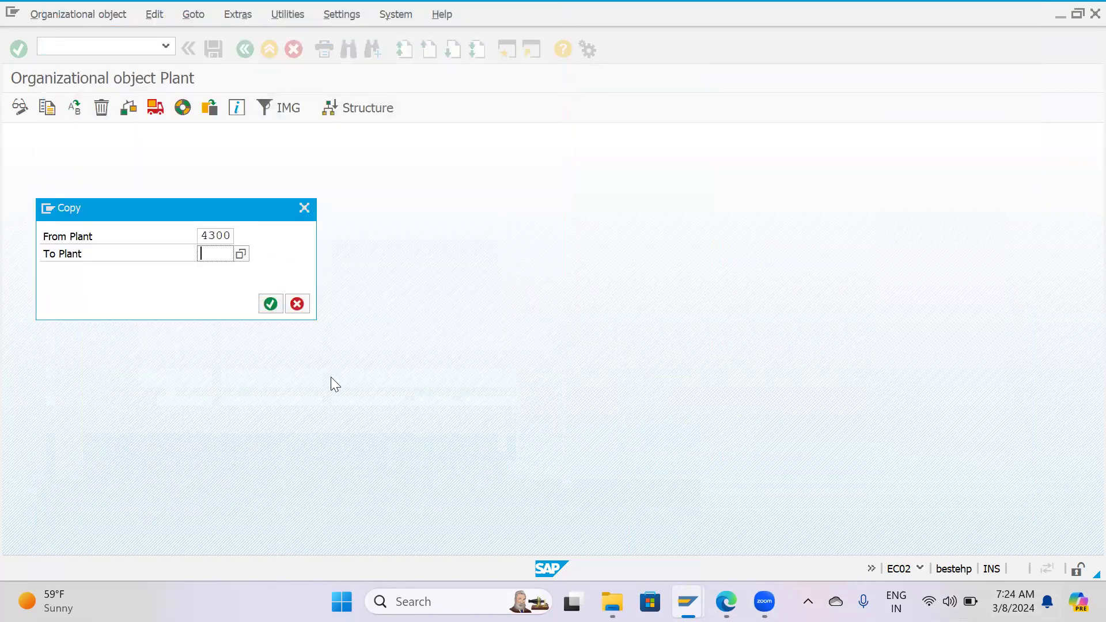
Set HP02 as the target plant, agree to complete the existing organizational object, and accept transporting the number ranges.
{"action": "type", "text": "Hp02"}
{"action": "key", "text": "Return"}
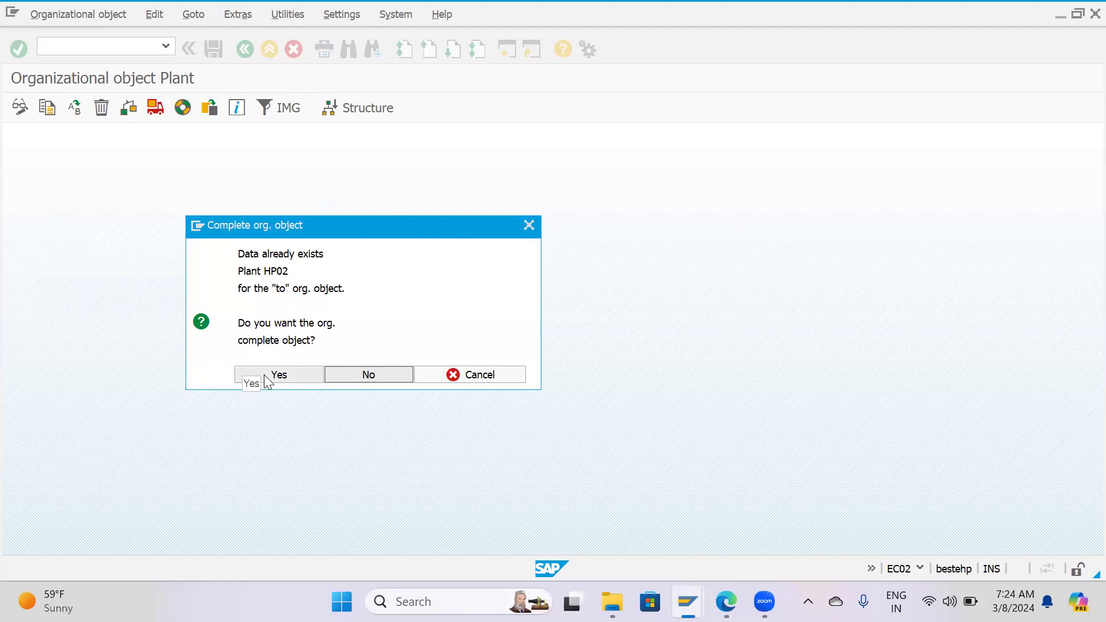
{"action": "left_click", "coordinate": [263, 374]}
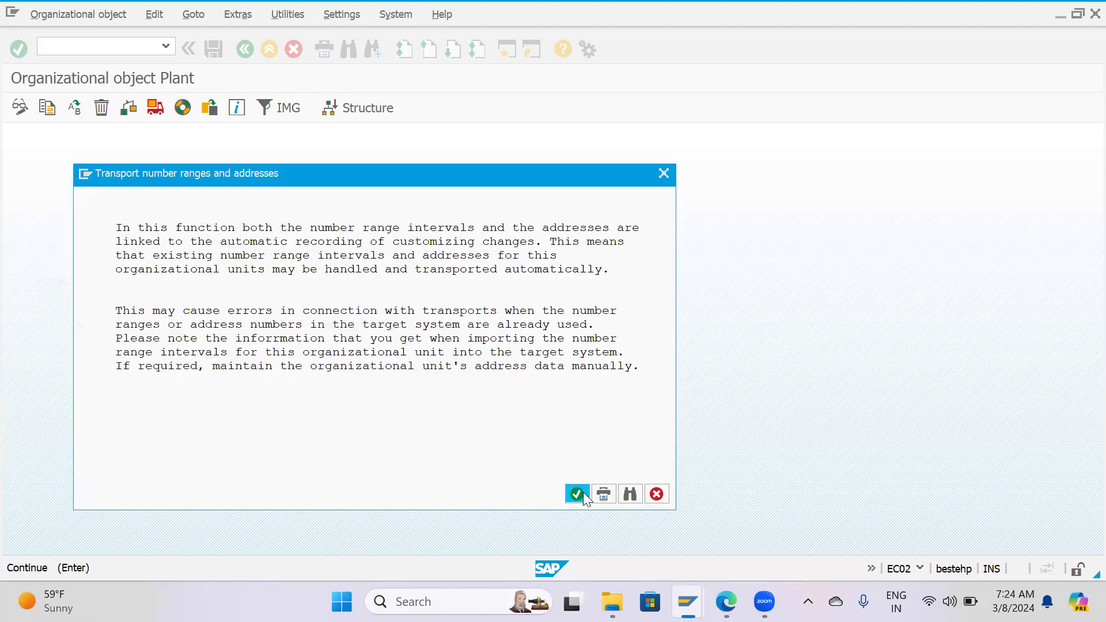
{"action": "left_click", "coordinate": [582, 493]}
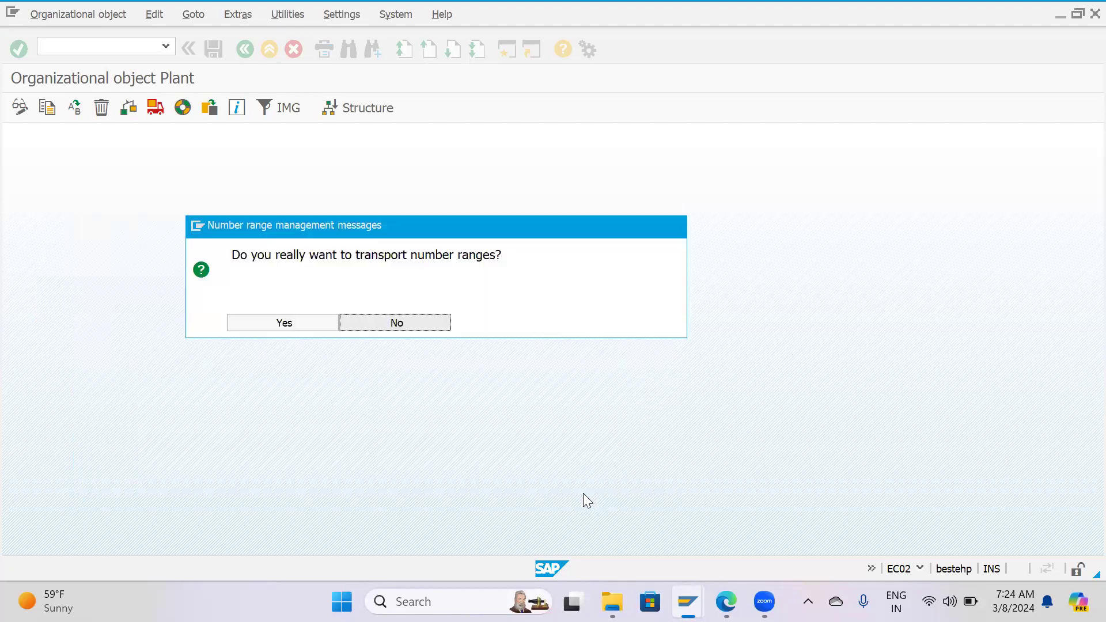
{"action": "left_click", "coordinate": [257, 323]}
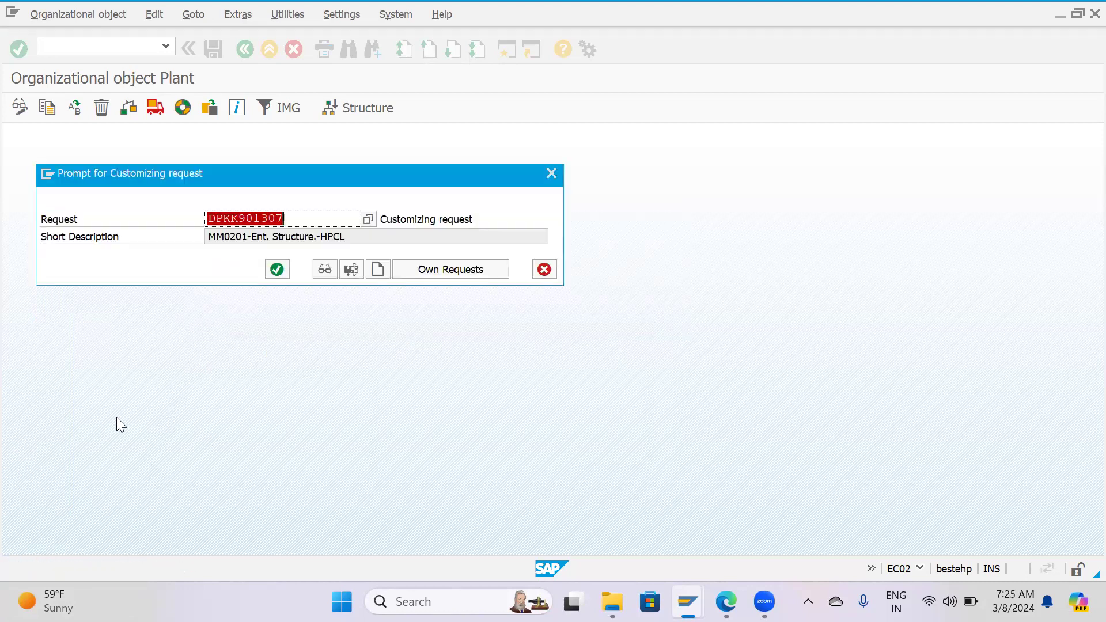
Record the plant copy and first number range intervals in customizing request DPKK901307, decline transporting the next intervals, and finish the copy.
{"action": "left_click", "coordinate": [281, 270]}
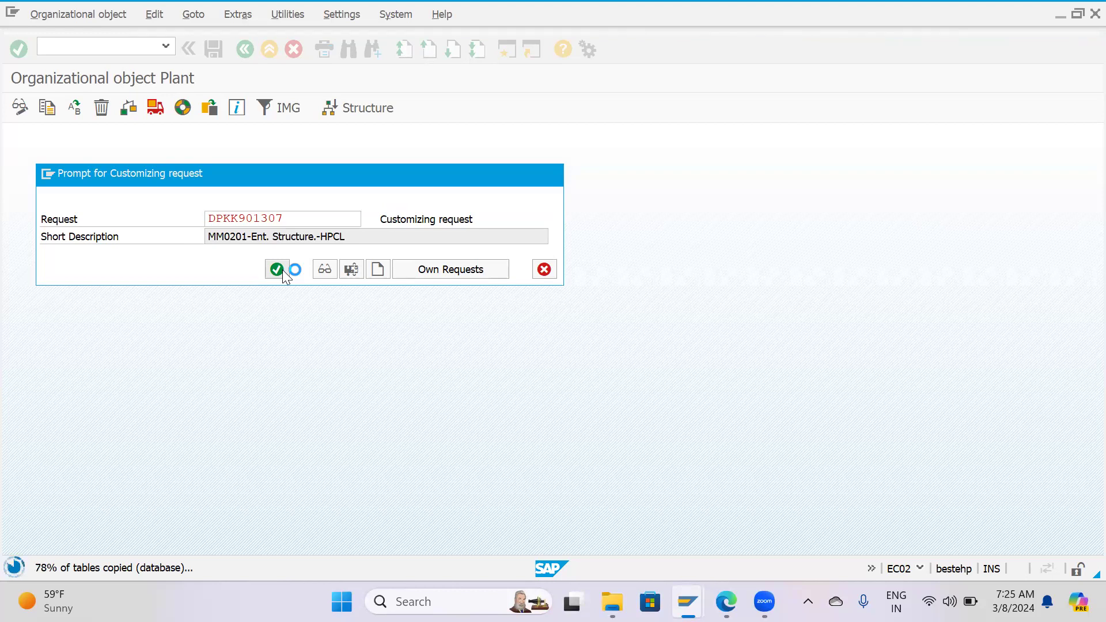
{"action": "left_click", "coordinate": [287, 340]}
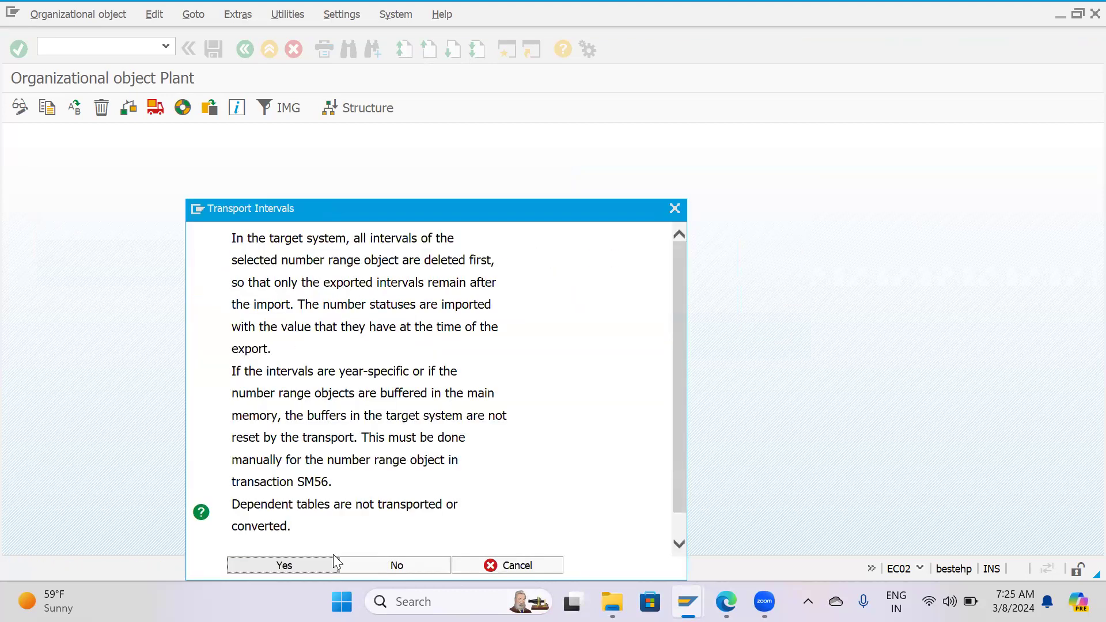
{"action": "left_click", "coordinate": [277, 565]}
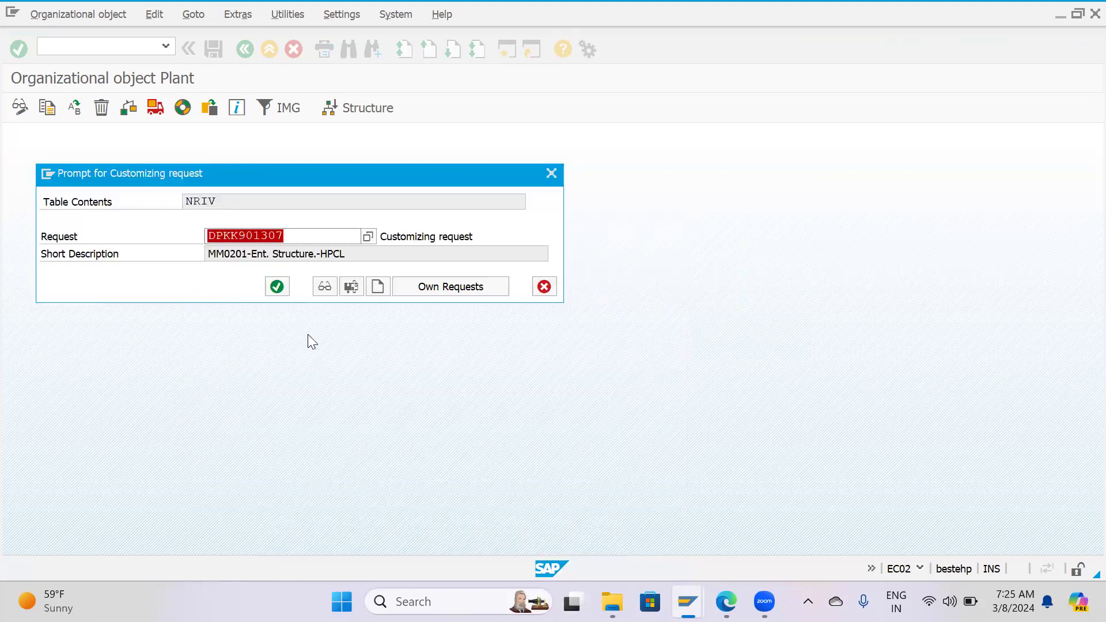
{"action": "left_click", "coordinate": [277, 287]}
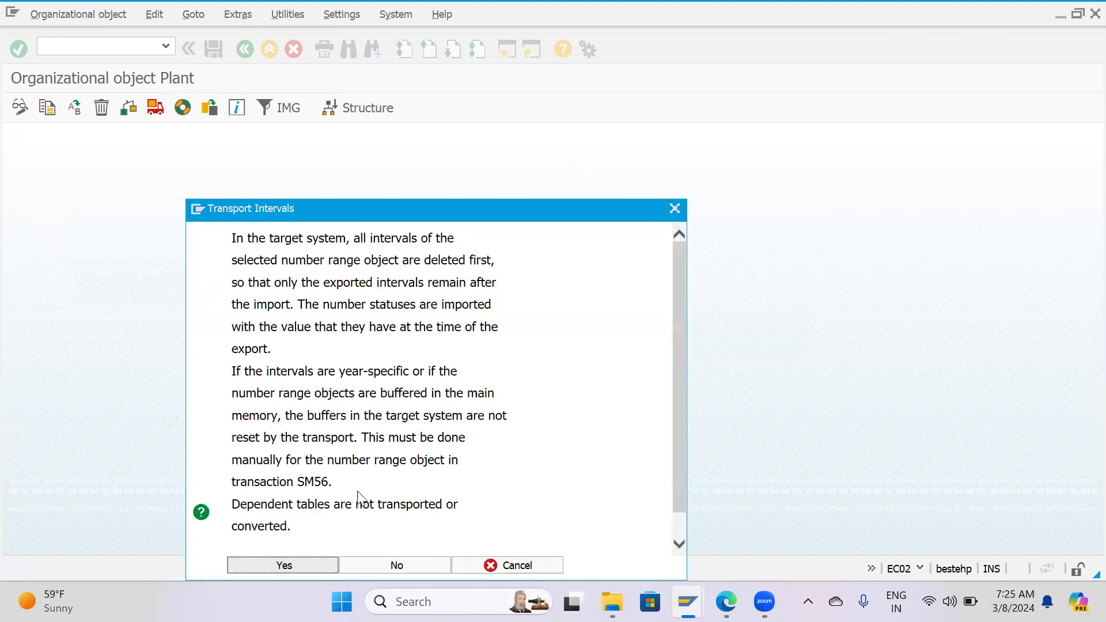
{"action": "left_click", "coordinate": [422, 566]}
{"action": "key", "text": "Return"}
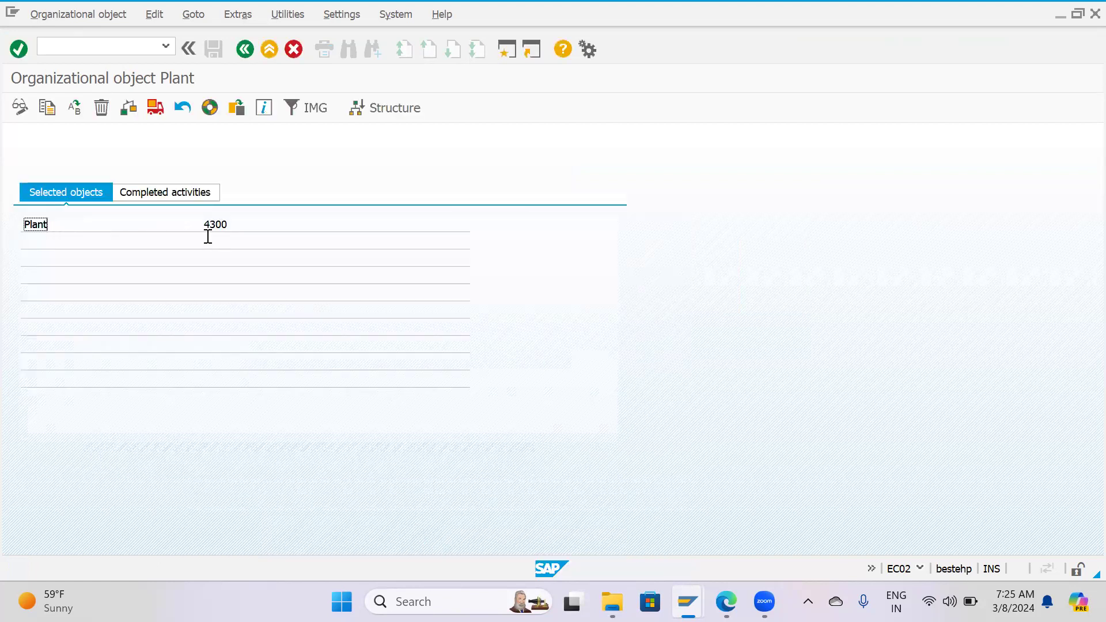
Leave the plant copy activity, return to the IMG structure, and collapse Logistics - General under Definition.
{"action": "key", "text": "F3"}
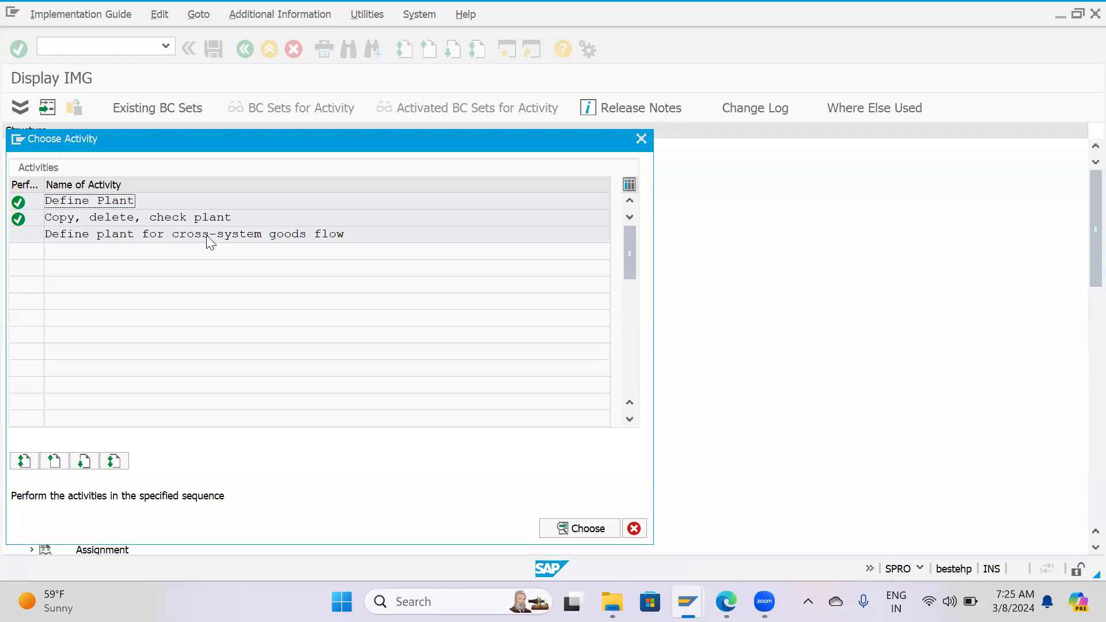
{"action": "key", "text": "Escape"}
{"action": "scroll", "coordinate": [263, 311], "scroll_direction": "down", "scroll_amount": 1}
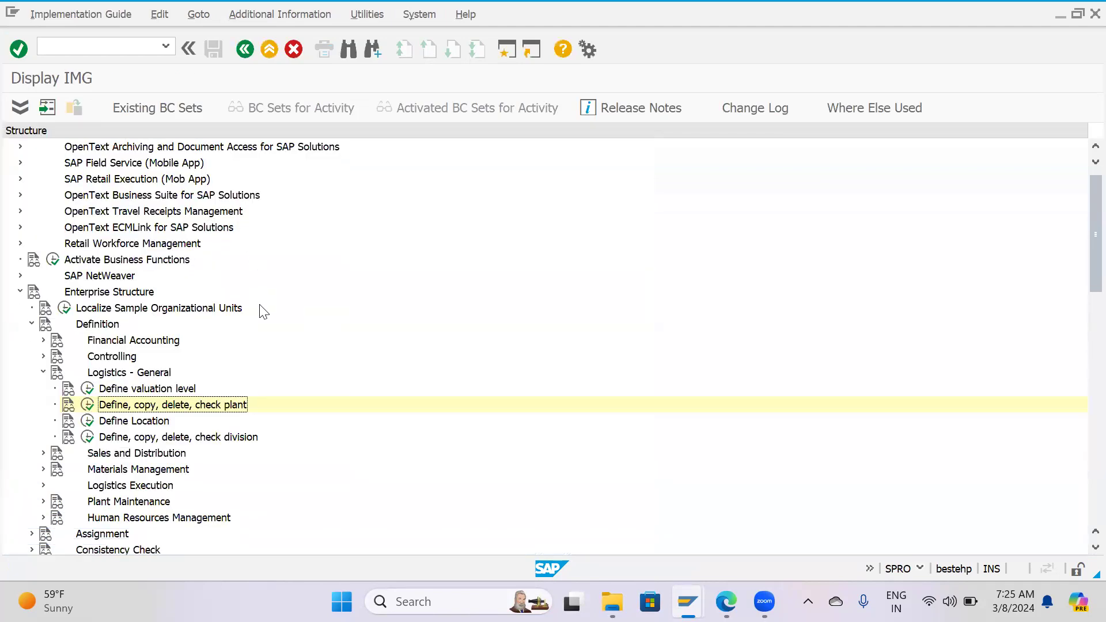
{"action": "scroll", "coordinate": [262, 310], "scroll_direction": "down", "scroll_amount": 2}
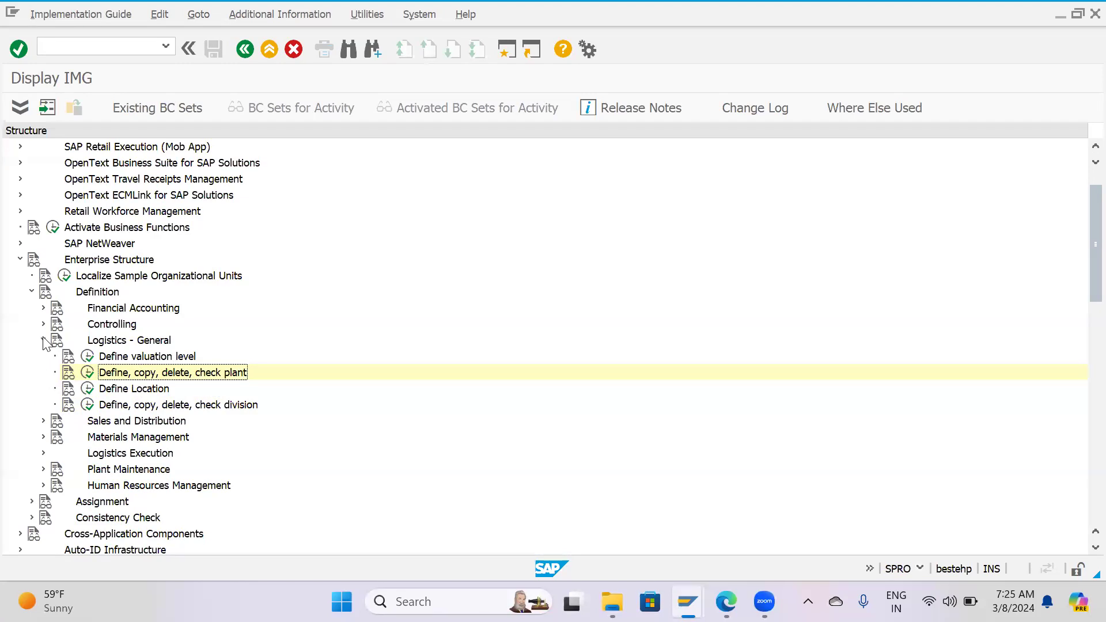
{"action": "scroll", "coordinate": [46, 343], "scroll_direction": "down", "scroll_amount": 2}
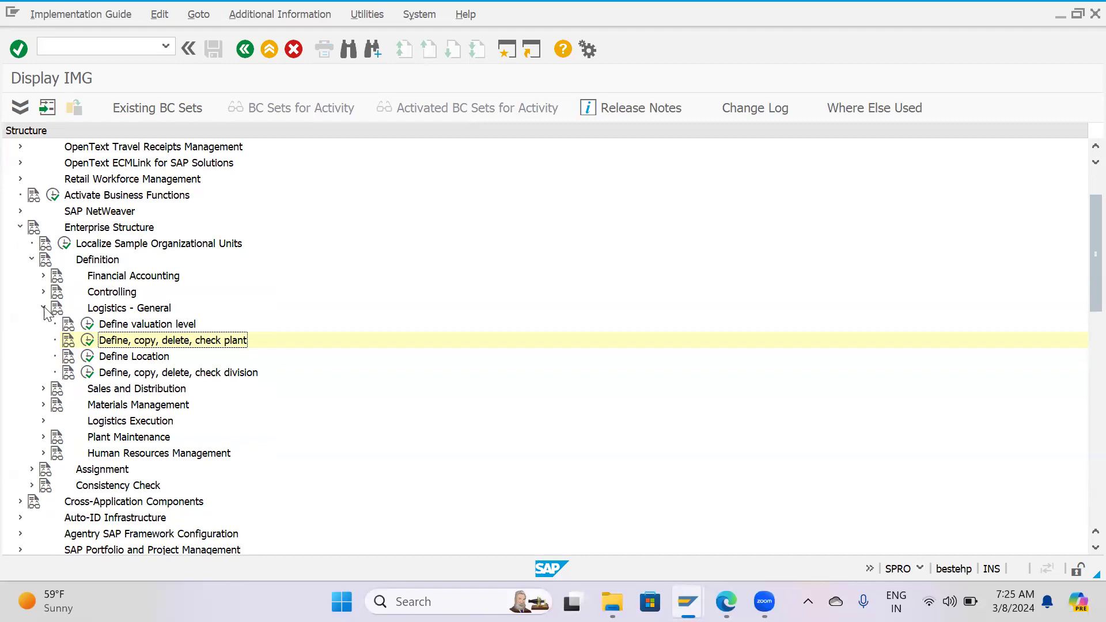
{"action": "left_click", "coordinate": [44, 309]}
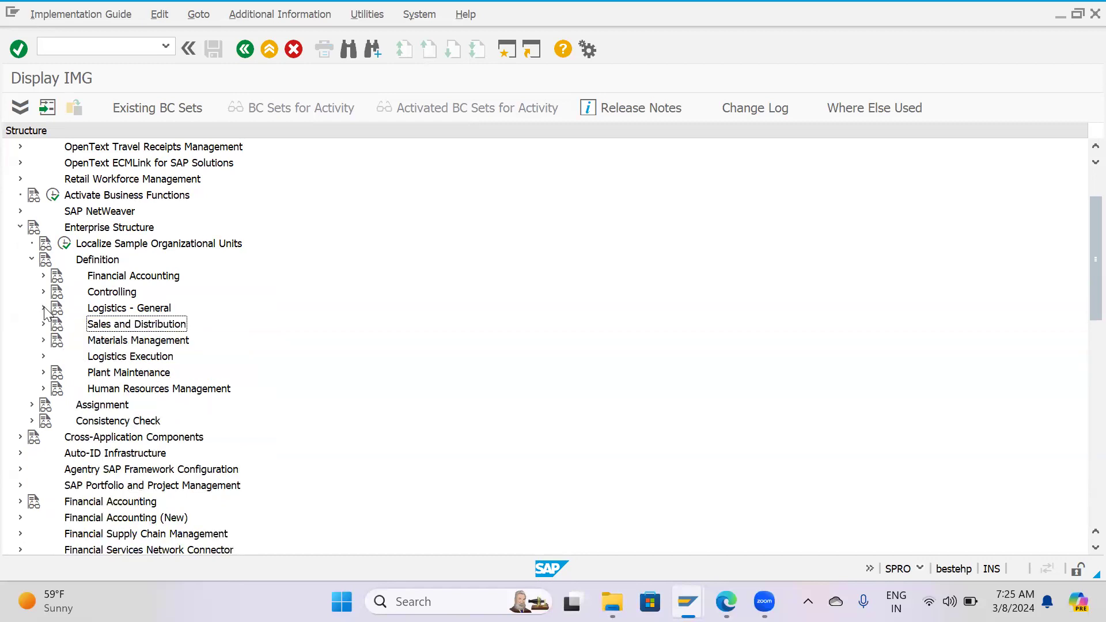
Review the Definition and Assignment nodes under Enterprise Structure and examine the Financial Accounting definition activities.
{"action": "left_click", "coordinate": [85, 228]}
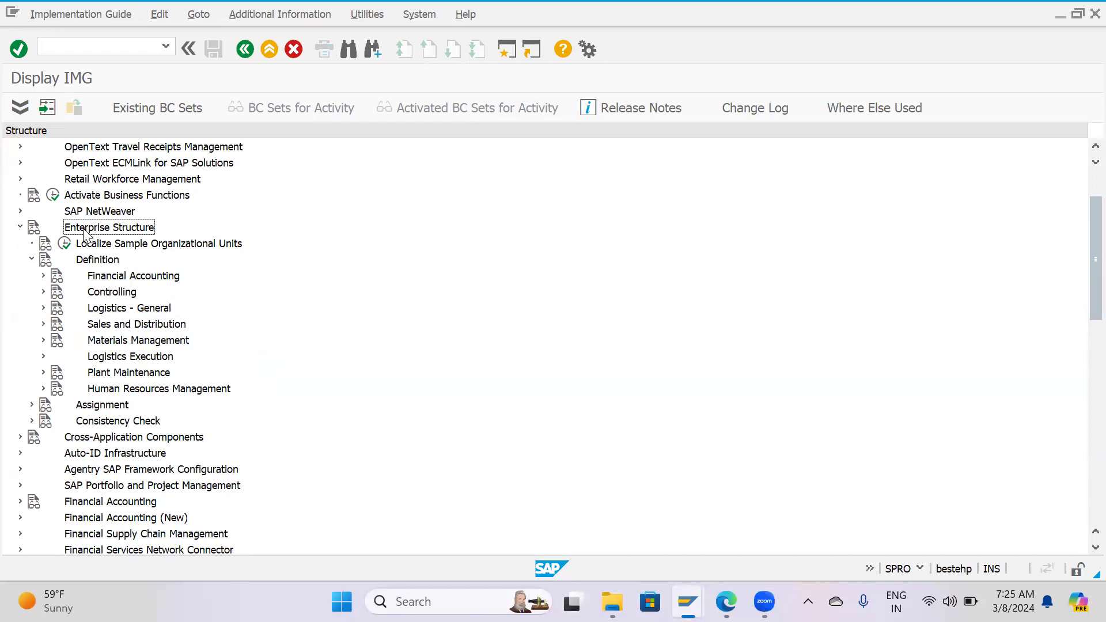
{"action": "left_click", "coordinate": [86, 260]}
{"action": "left_click", "coordinate": [32, 261]}
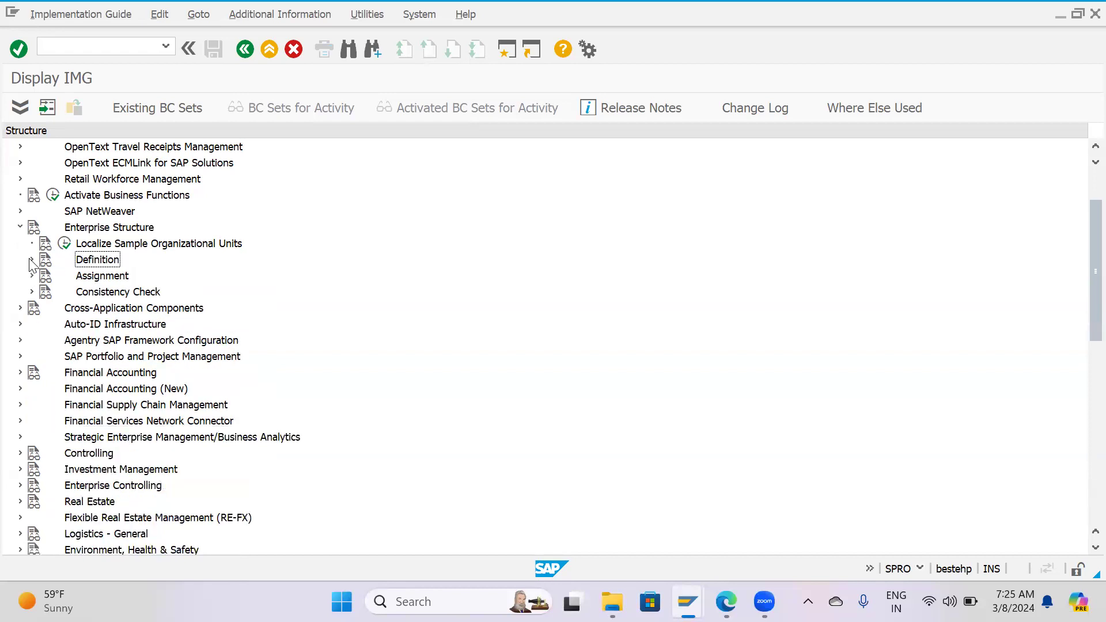
{"action": "left_click", "coordinate": [99, 279]}
{"action": "left_click", "coordinate": [95, 263]}
{"action": "left_click", "coordinate": [32, 259]}
{"action": "left_click", "coordinate": [163, 277]}
{"action": "left_click", "coordinate": [43, 276]}
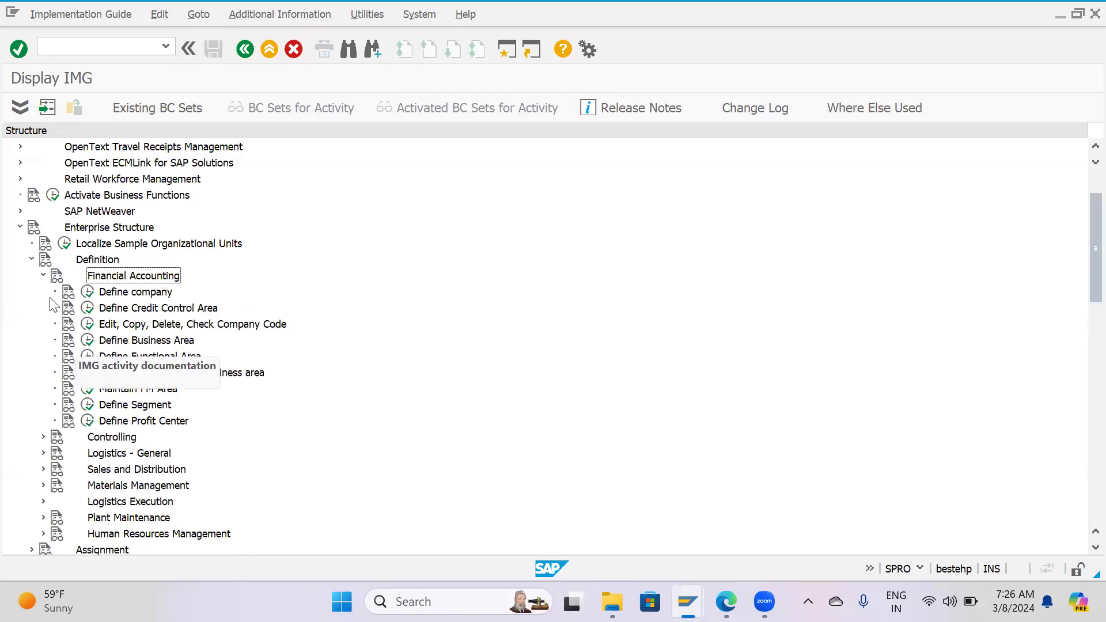
{"action": "left_click", "coordinate": [42, 276]}
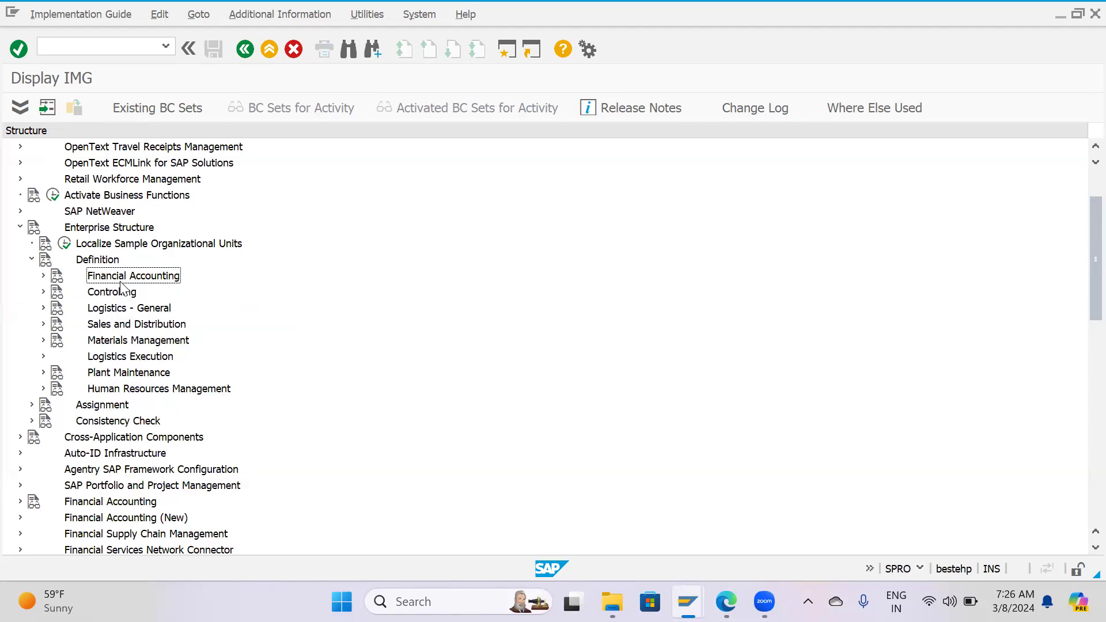
Examine the Controlling, Logistics - General and Materials Management areas under Definition, including the Logistics - General activities.
{"action": "left_click", "coordinate": [122, 293]}
{"action": "left_click", "coordinate": [149, 311]}
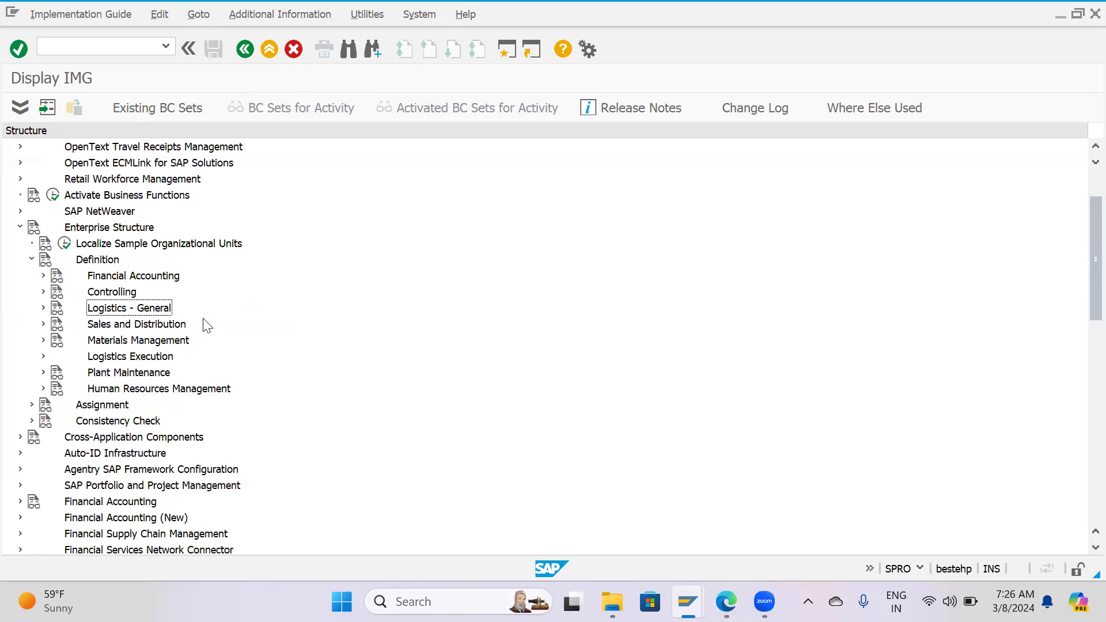
{"action": "left_click", "coordinate": [132, 277]}
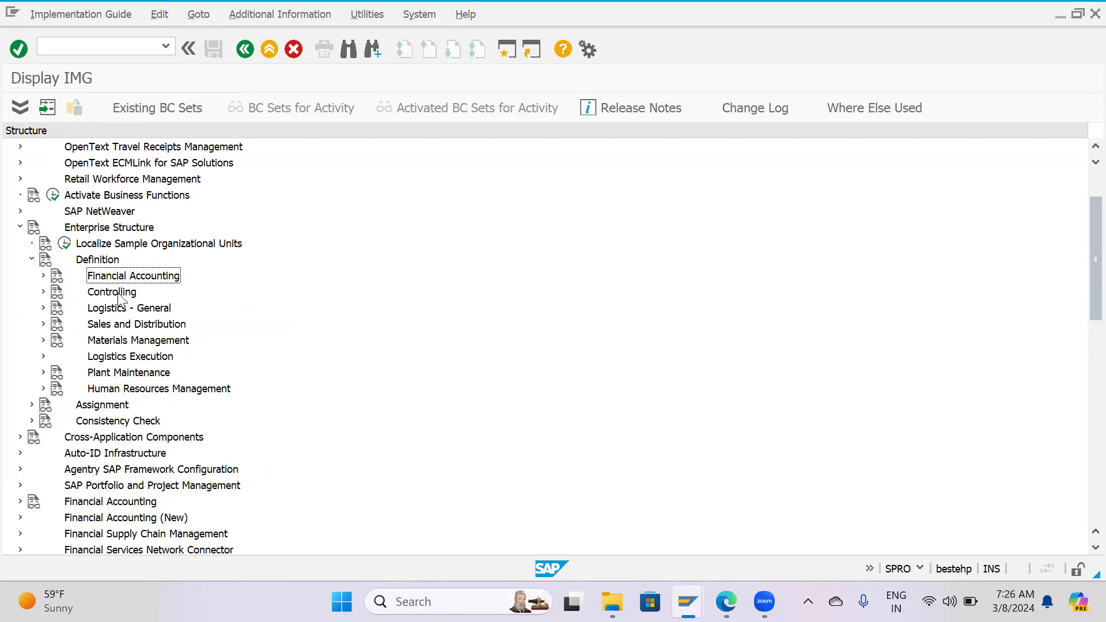
{"action": "left_click", "coordinate": [110, 311]}
{"action": "left_click", "coordinate": [115, 345]}
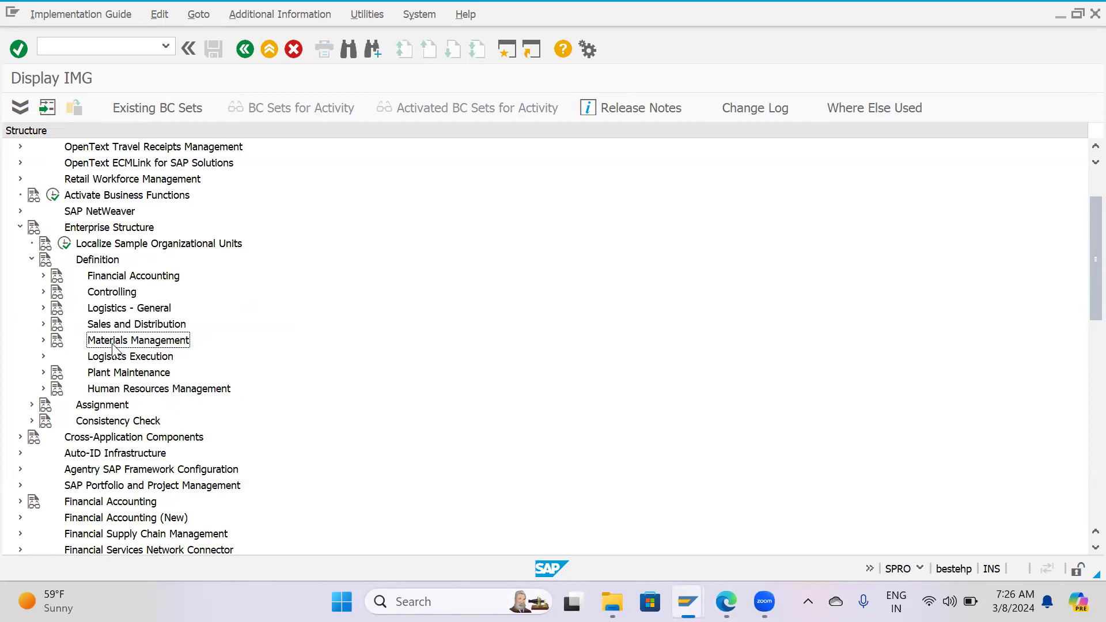
{"action": "left_click", "coordinate": [43, 308]}
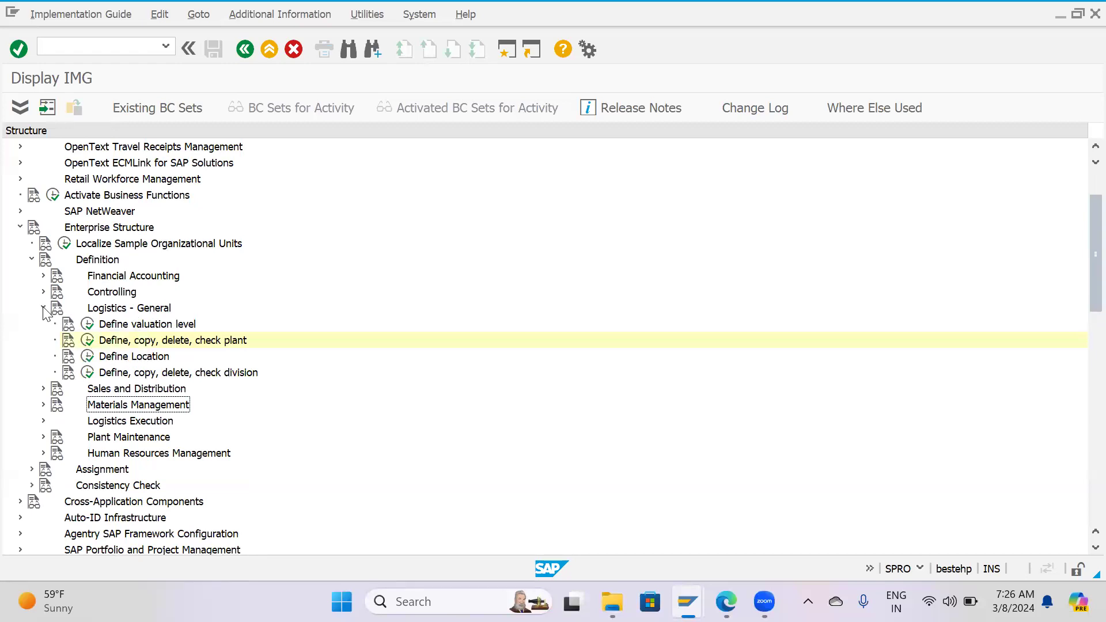
{"action": "left_click", "coordinate": [43, 307]}
{"action": "left_click", "coordinate": [152, 309]}
{"action": "left_click", "coordinate": [160, 340]}
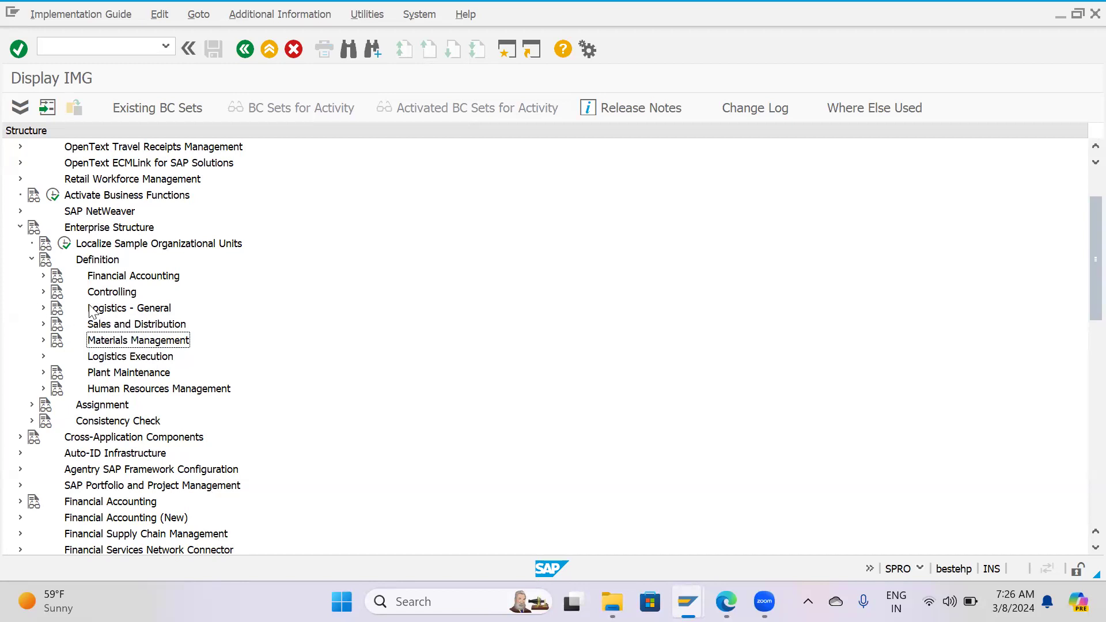
Collapse Definition and expand the Logistics - General activities under Assignment in the Enterprise Structure.
{"action": "left_click", "coordinate": [31, 259]}
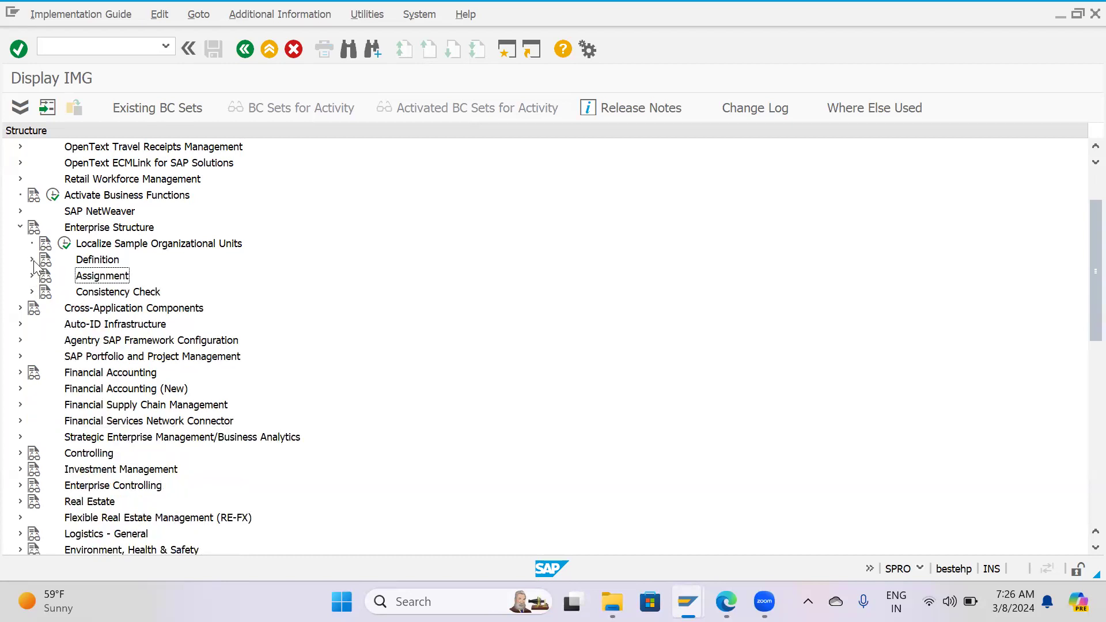
{"action": "left_click", "coordinate": [97, 261]}
{"action": "left_click", "coordinate": [99, 276]}
{"action": "left_click", "coordinate": [32, 275]}
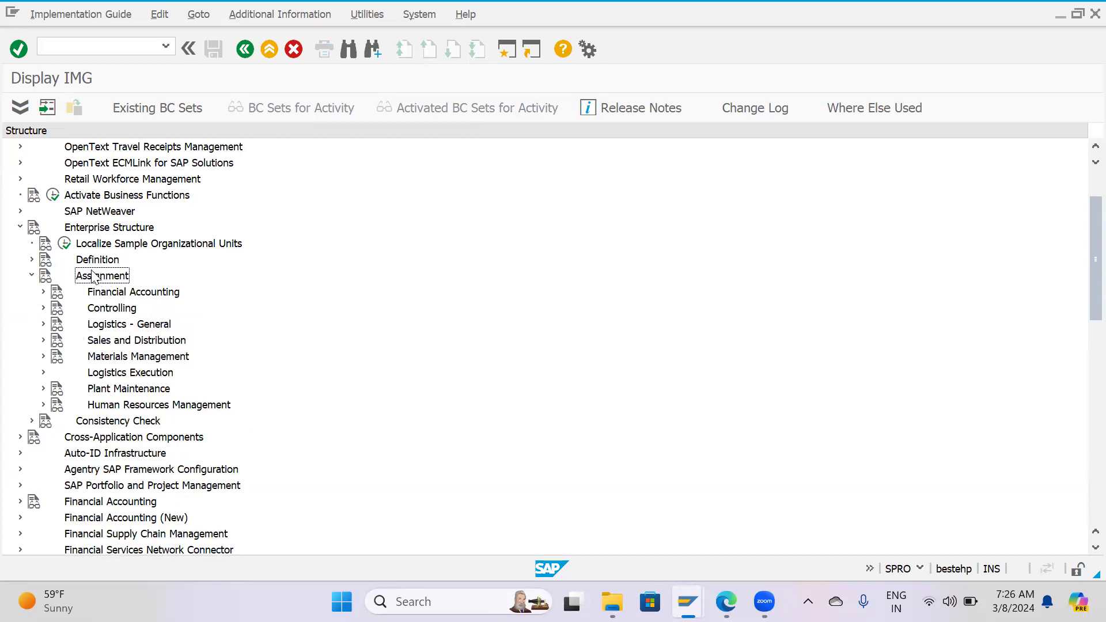
{"action": "left_click", "coordinate": [31, 259]}
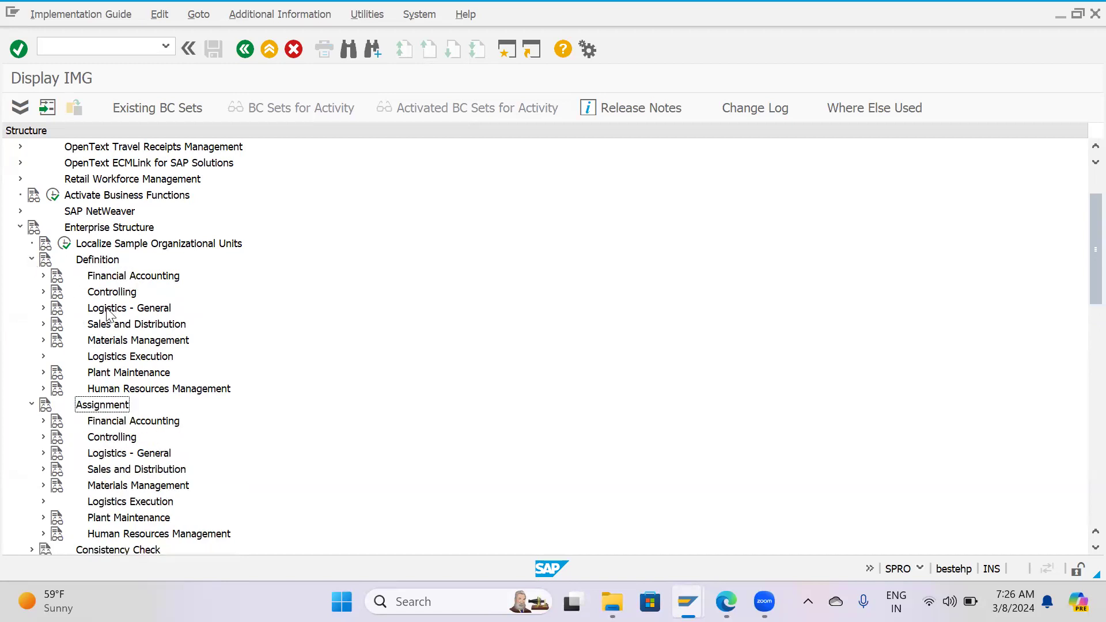
{"action": "left_click", "coordinate": [31, 259]}
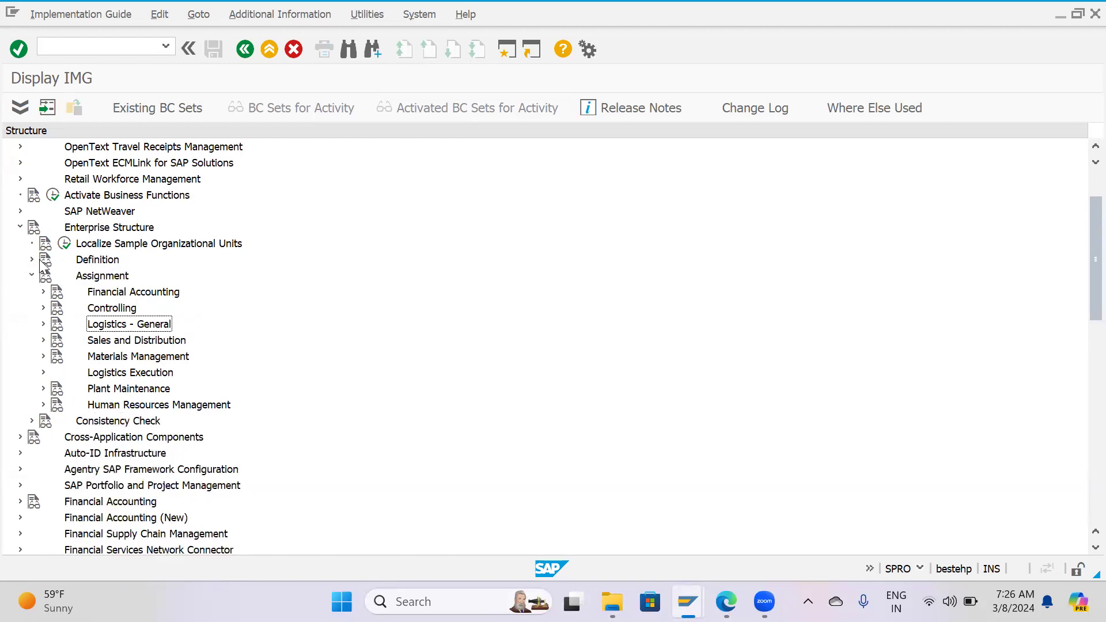
{"action": "left_click", "coordinate": [43, 323]}
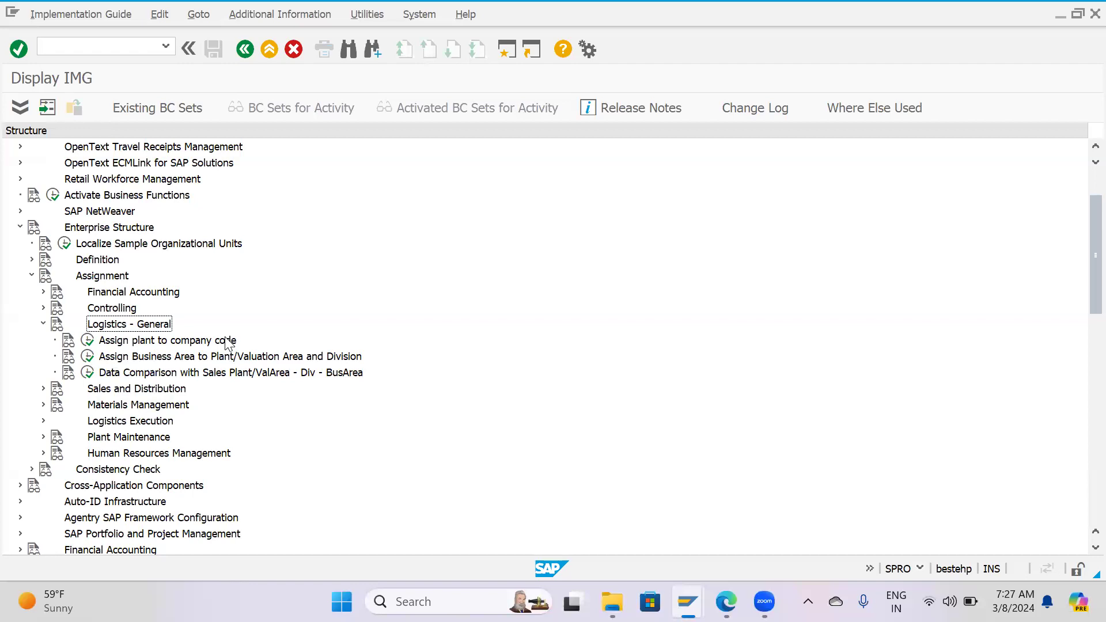
Open the Assign plant to company code activity, locate plant HP02, and select its assignment row.
{"action": "left_click", "coordinate": [87, 341]}
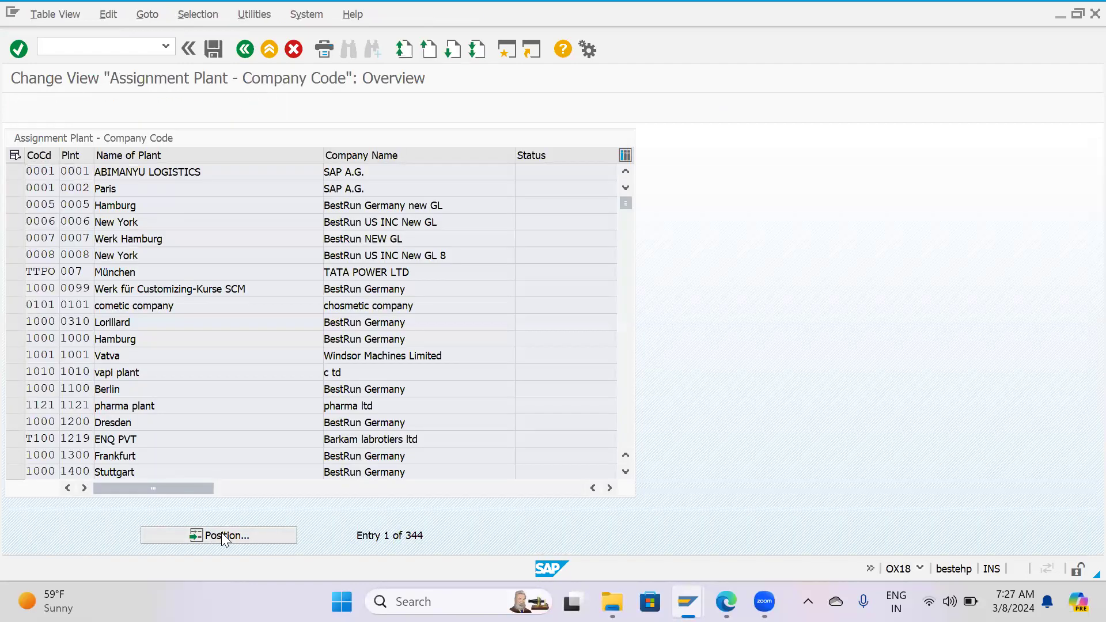
{"action": "left_click", "coordinate": [223, 536]}
{"action": "type", "text": "HP02"}
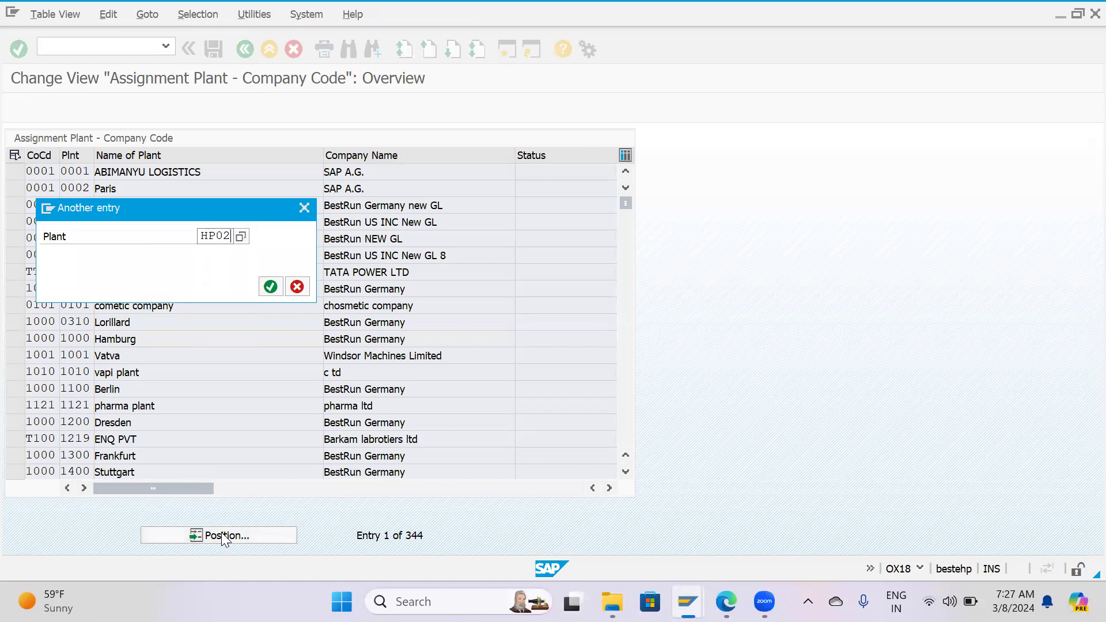
{"action": "key", "text": "Return"}
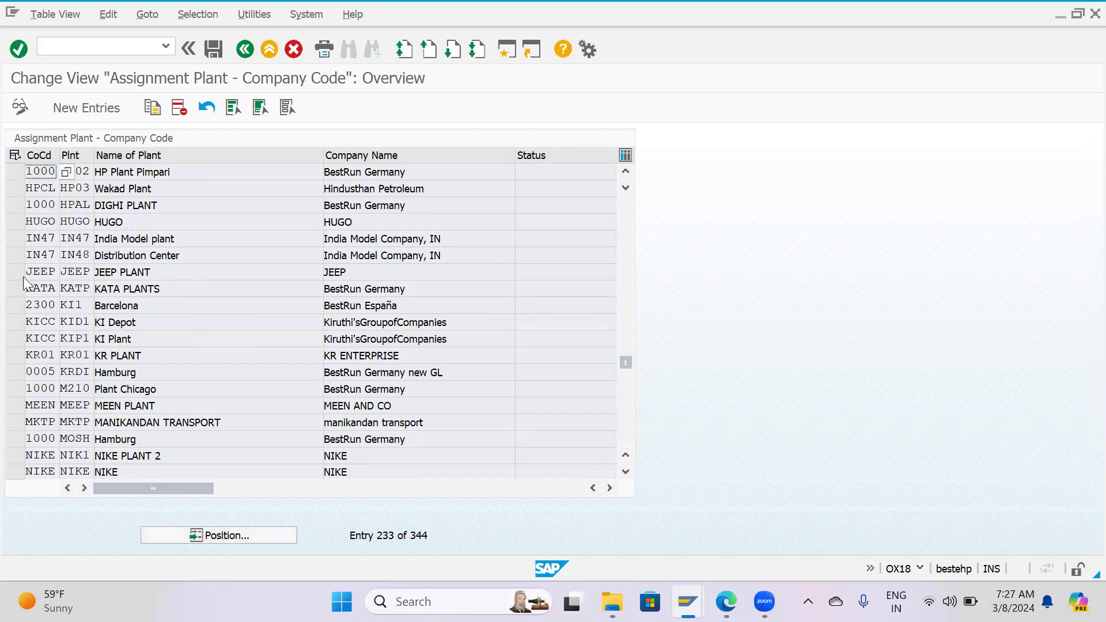
{"action": "left_click", "coordinate": [15, 189]}
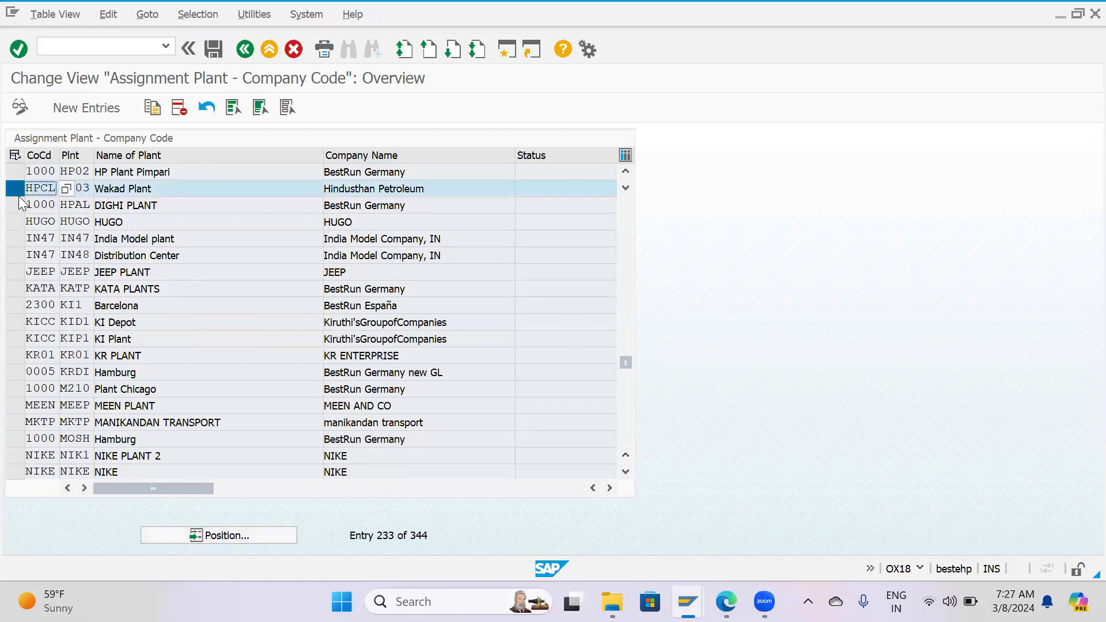
{"action": "left_click", "coordinate": [18, 194]}
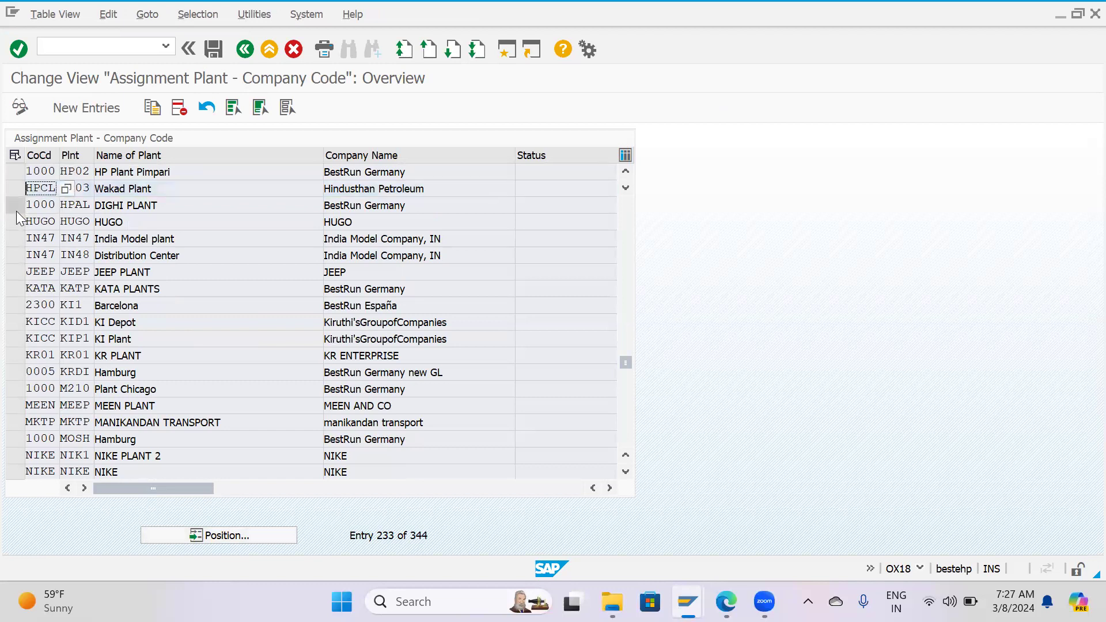
{"action": "left_click", "coordinate": [14, 172]}
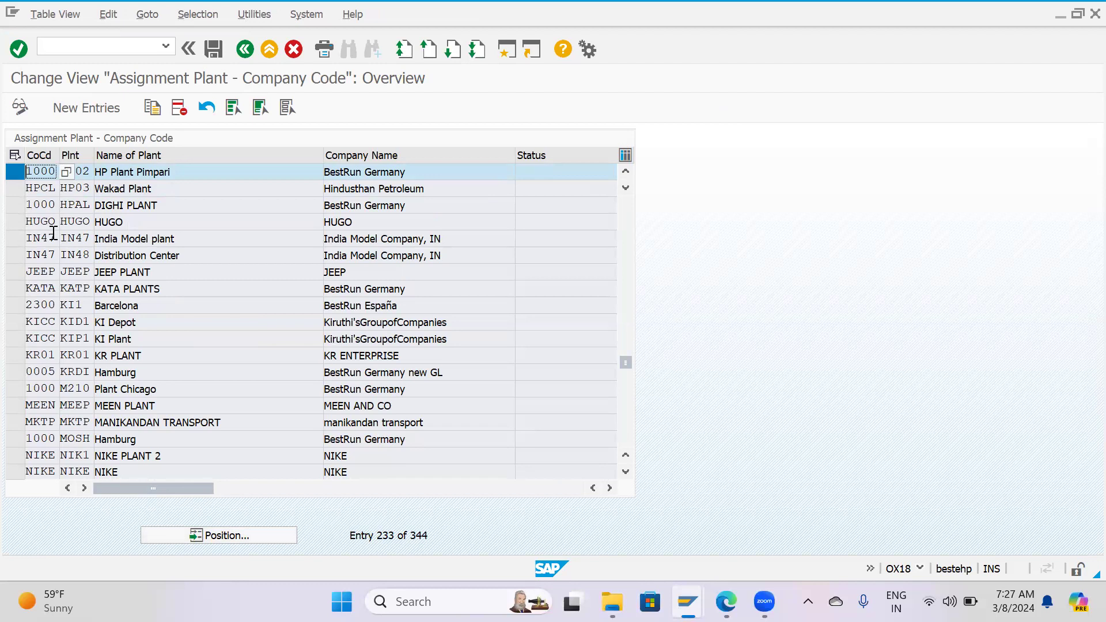
{"action": "scroll", "coordinate": [83, 271], "scroll_direction": "up", "scroll_amount": 1}
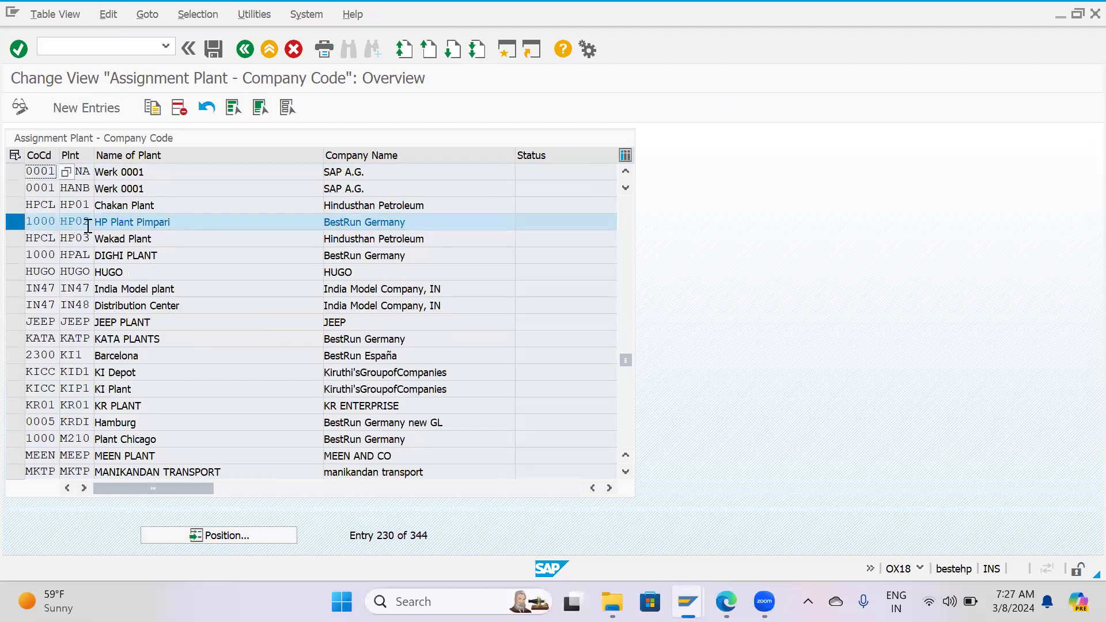
{"action": "left_click", "coordinate": [16, 226]}
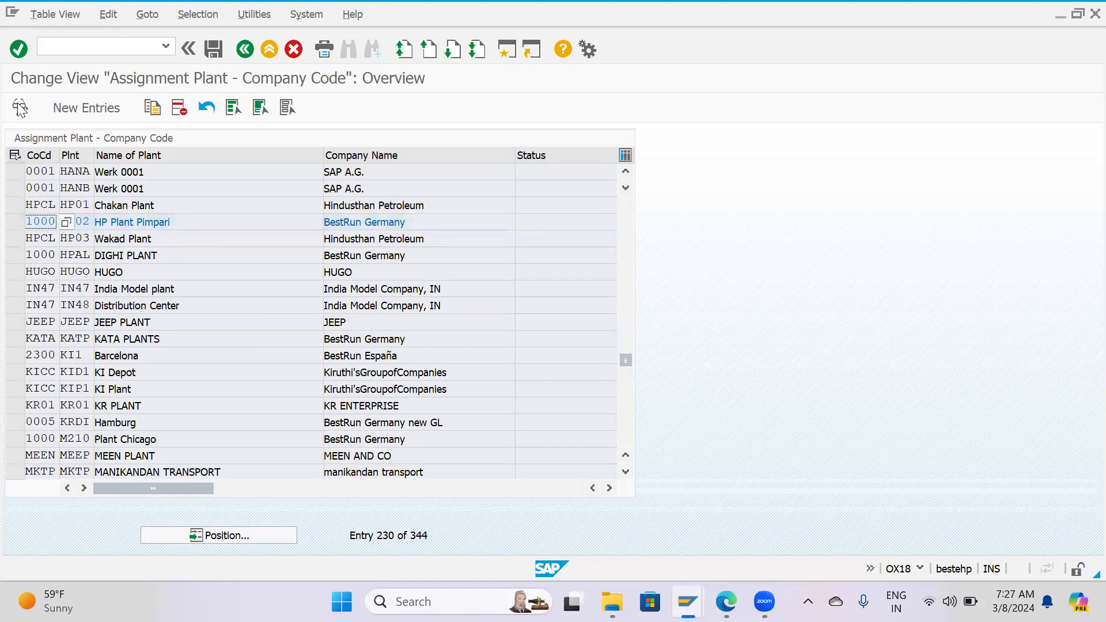
{"action": "left_click", "coordinate": [16, 224]}
Show plant HP02's assignment in display mode and leave the overview without saving.
{"action": "left_click", "coordinate": [19, 107]}
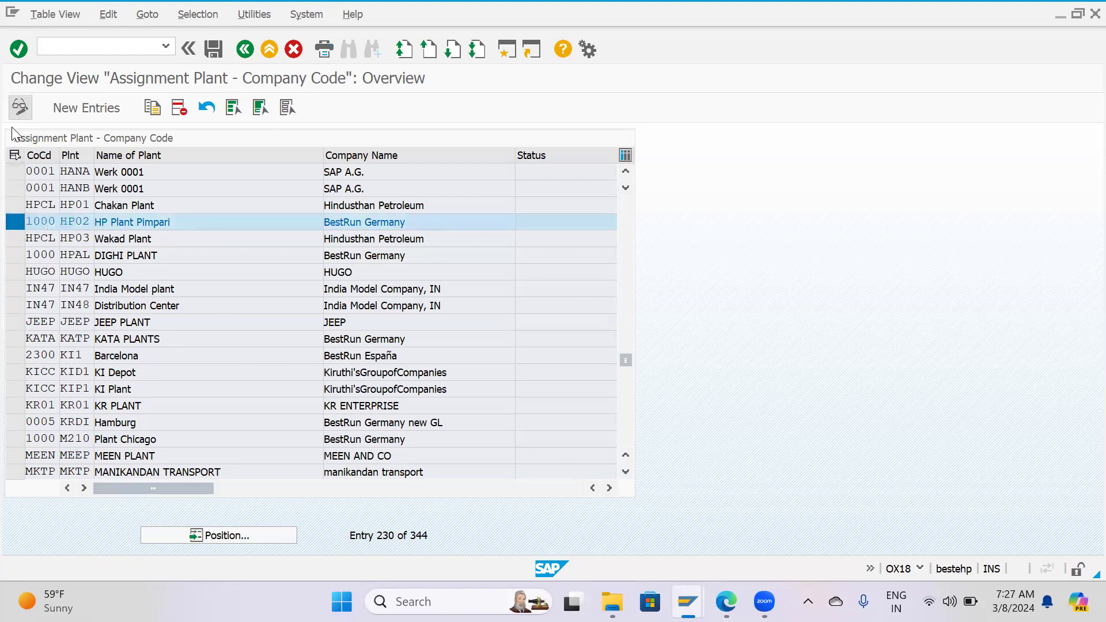
{"action": "left_click", "coordinate": [254, 534]}
{"action": "type", "text": "HP02"}
{"action": "key", "text": "Return"}
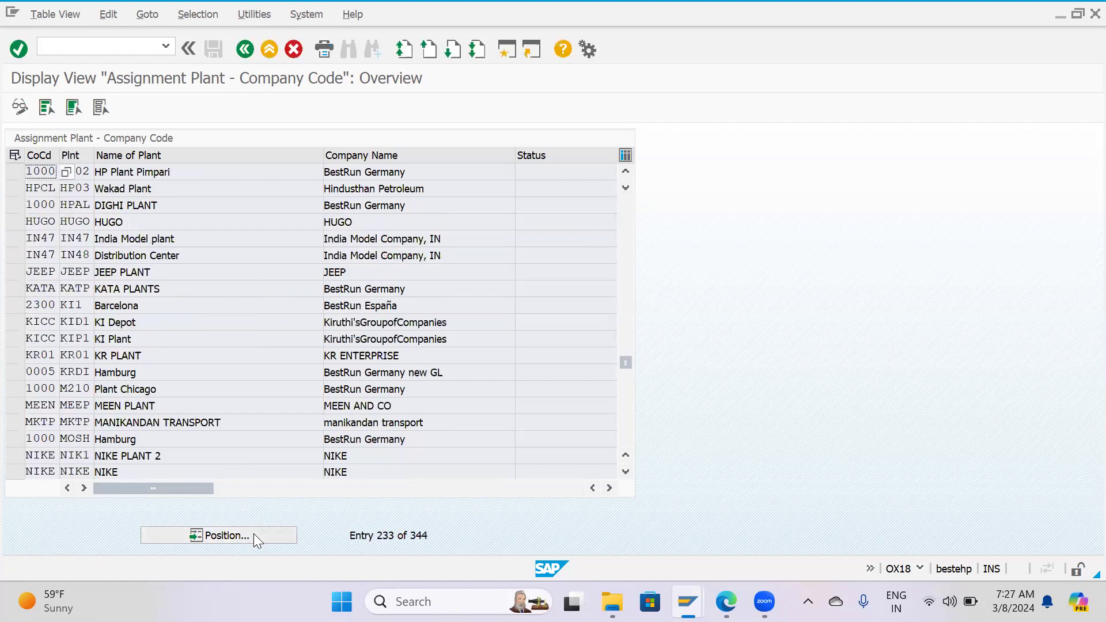
{"action": "left_click", "coordinate": [14, 172]}
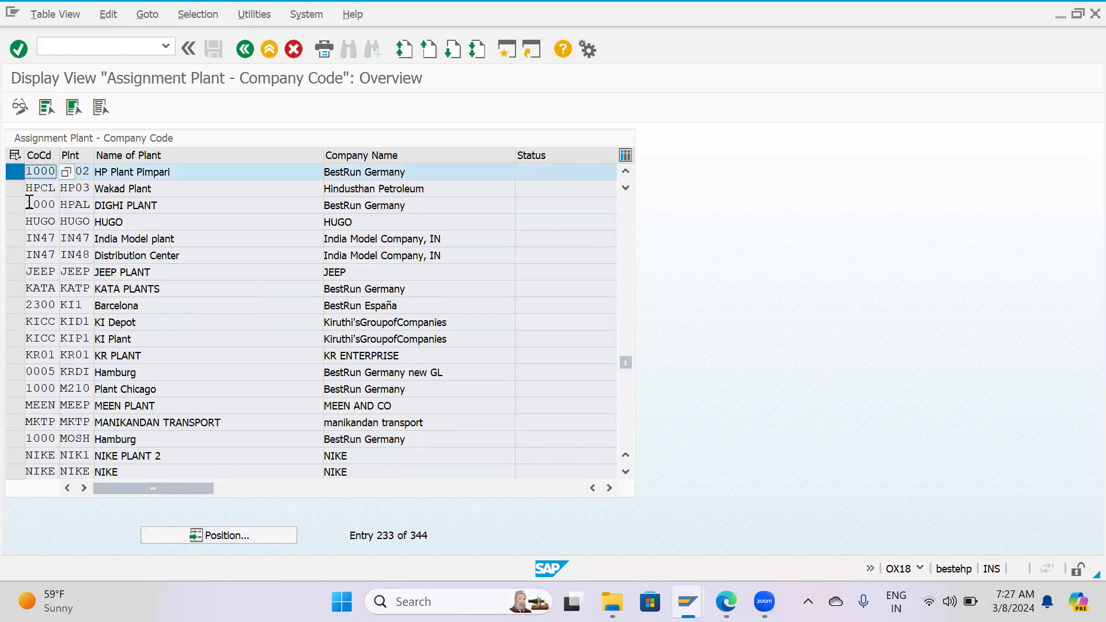
{"action": "key", "text": "F12"}
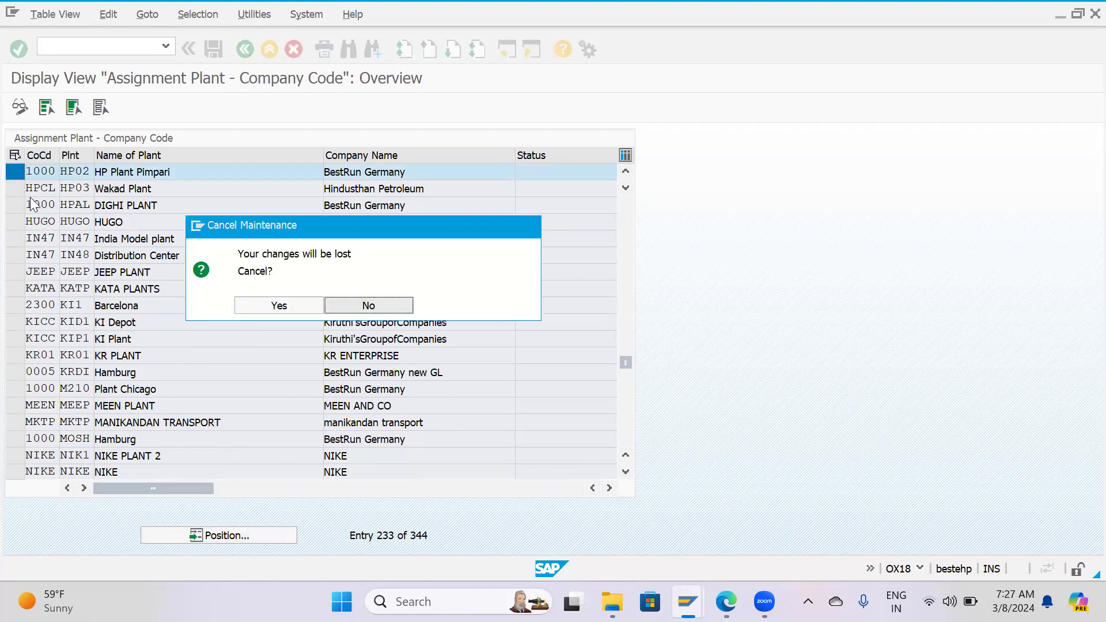
{"action": "left_click", "coordinate": [272, 299]}
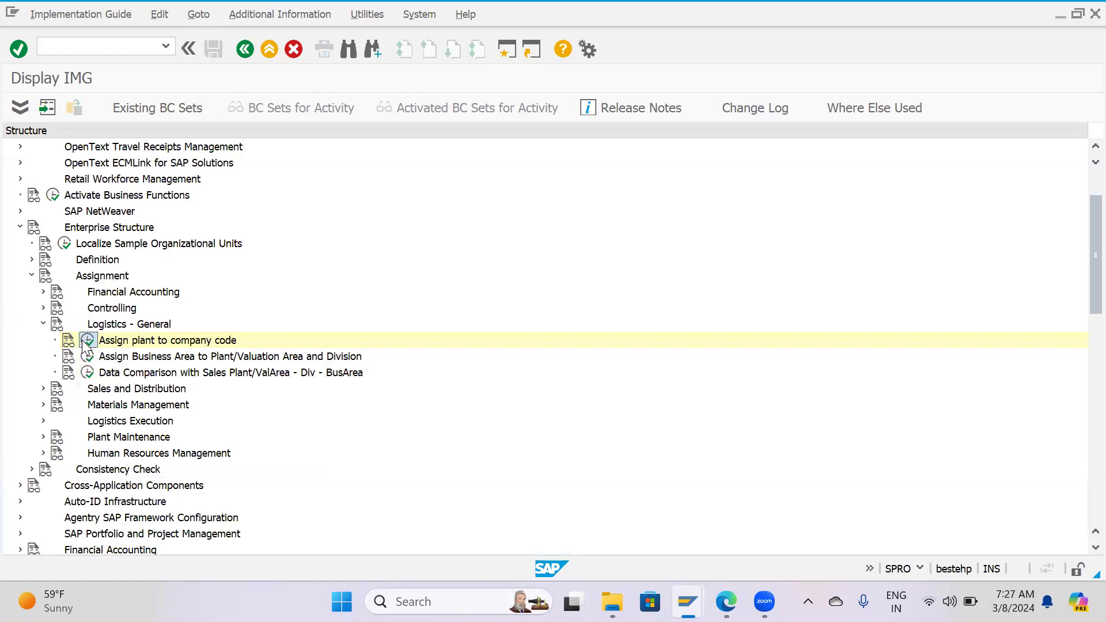
Reopen the Assign plant to company code activity and select the row of plant HP02.
{"action": "left_click", "coordinate": [87, 340]}
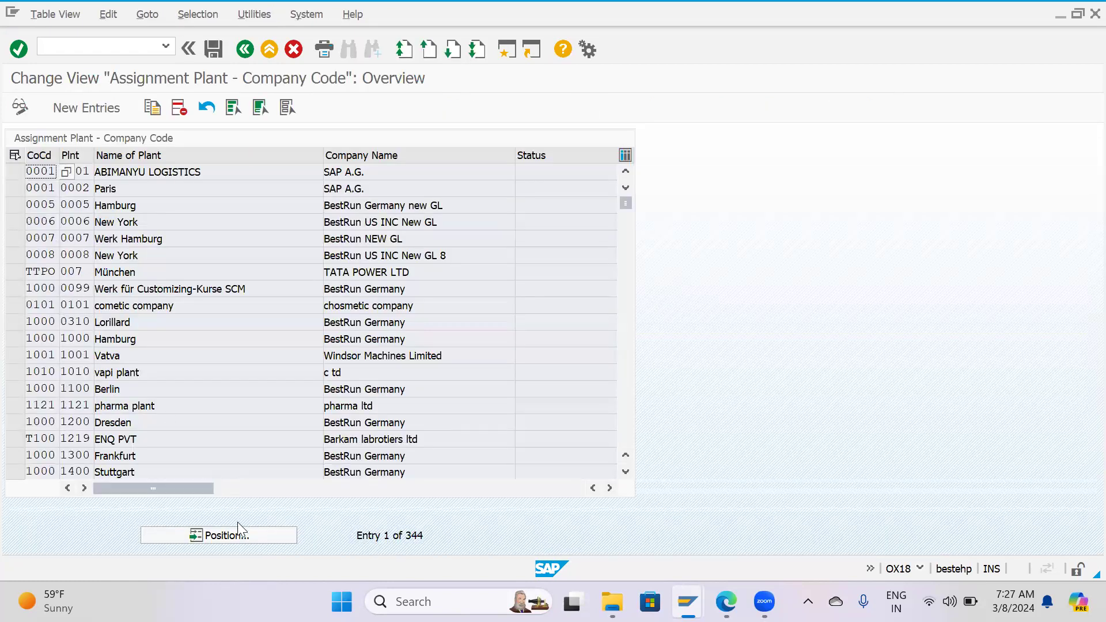
{"action": "left_click", "coordinate": [211, 236]}
{"action": "left_click", "coordinate": [216, 252]}
{"action": "left_click", "coordinate": [274, 289]}
{"action": "left_click", "coordinate": [15, 173]}
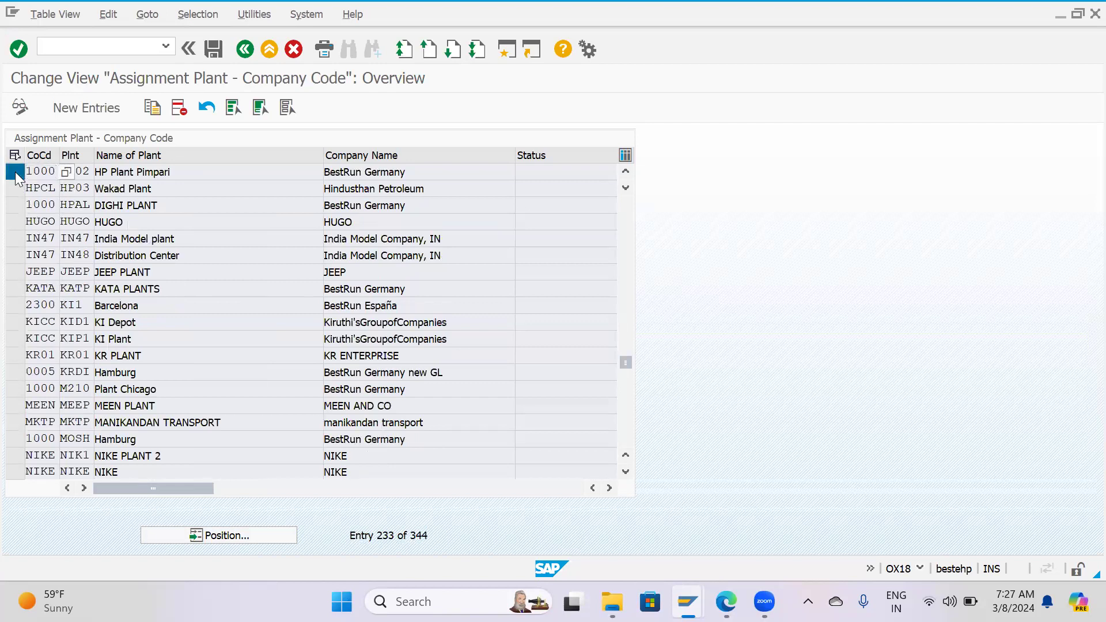
Try to copy the HP02 assignment with company code HPCL, and cancel the copy.
{"action": "left_click", "coordinate": [151, 108]}
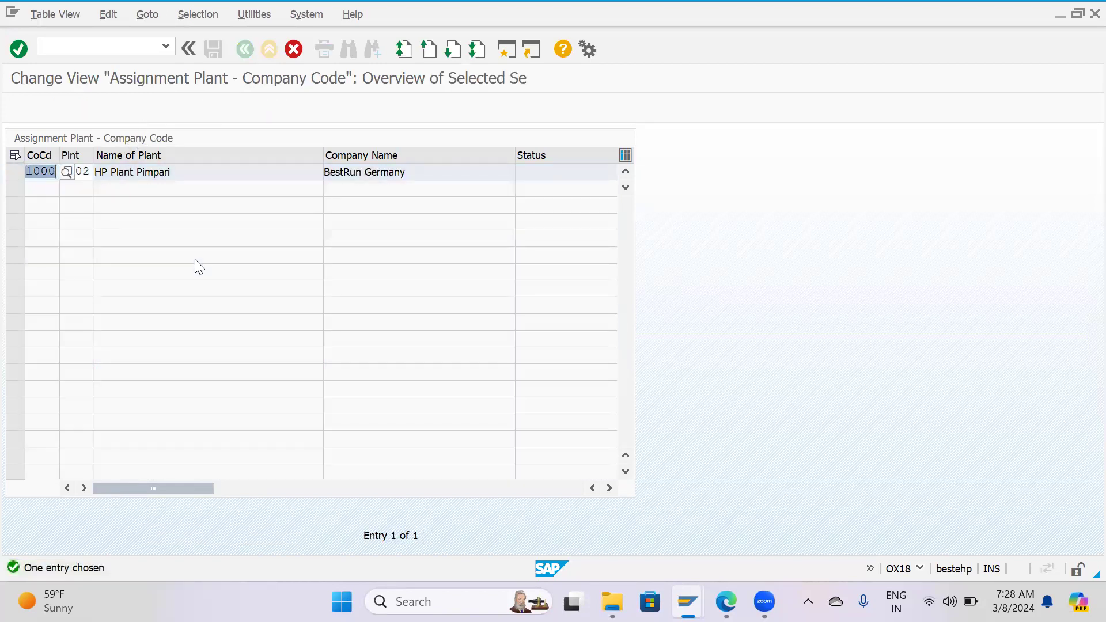
{"action": "type", "text": "H"}
{"action": "type", "text": "cl"}
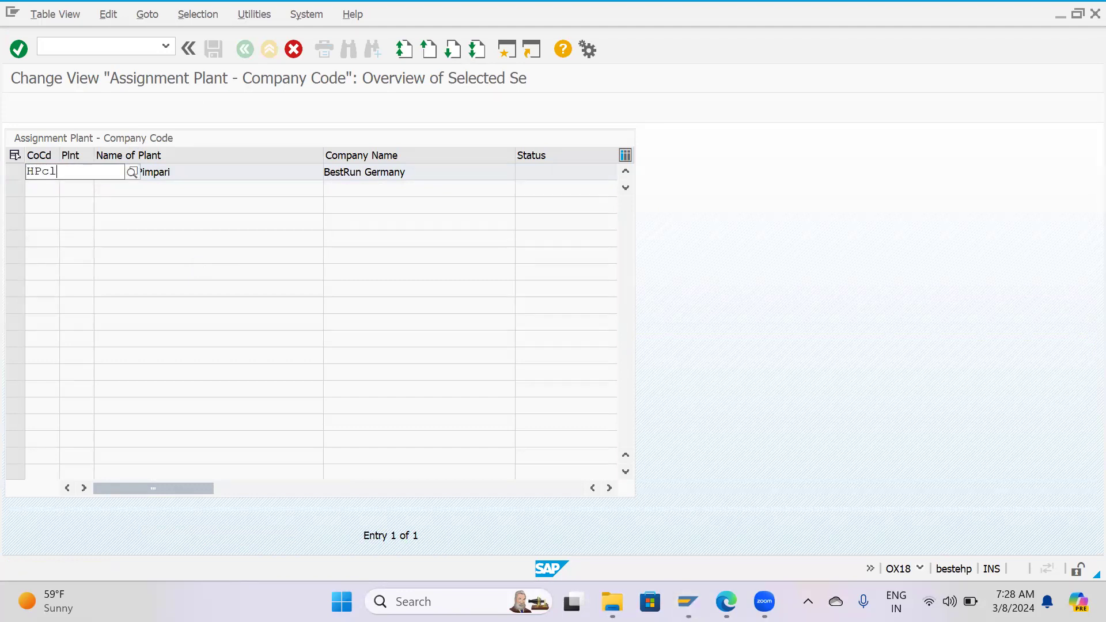
{"action": "key", "text": "Down"}
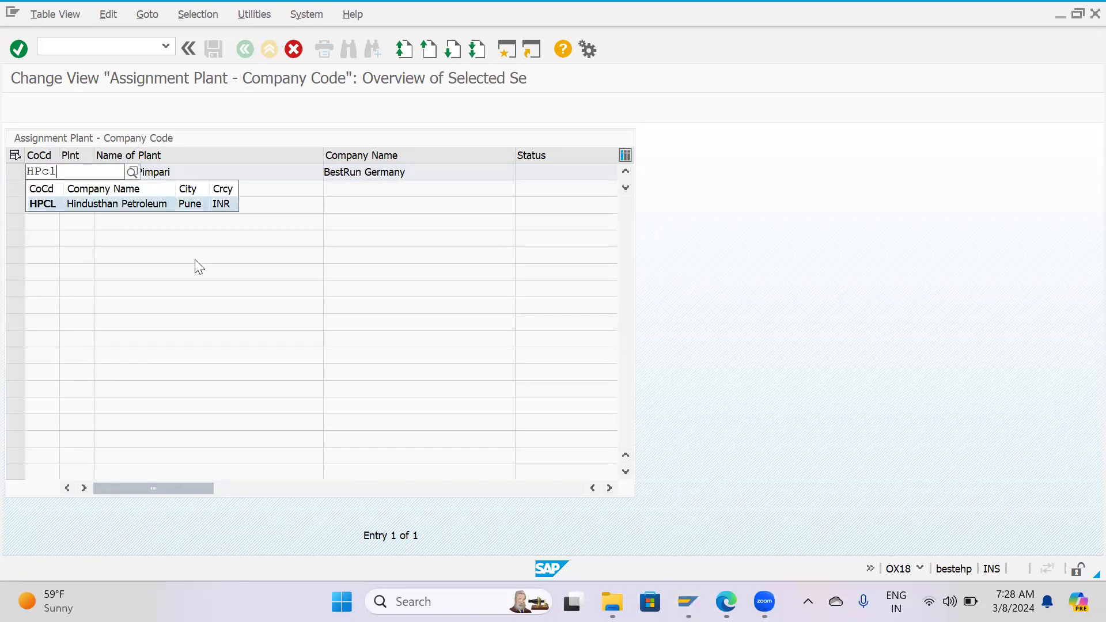
{"action": "key", "text": "Return"}
{"action": "key", "text": "Return"}
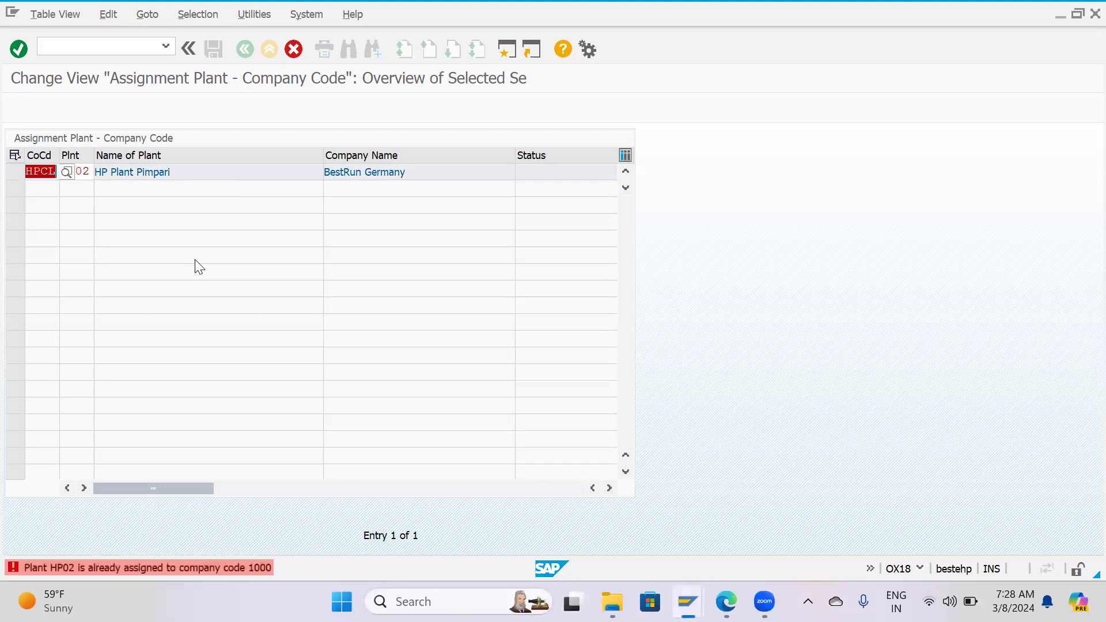
{"action": "left_click", "coordinate": [104, 566]}
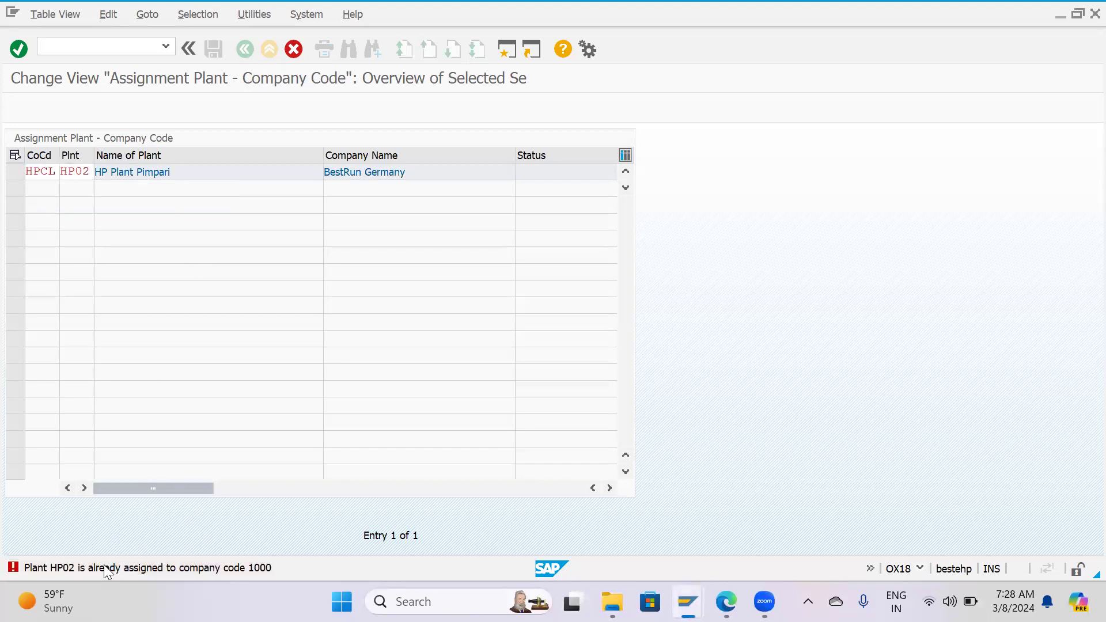
{"action": "key", "text": "Escape"}
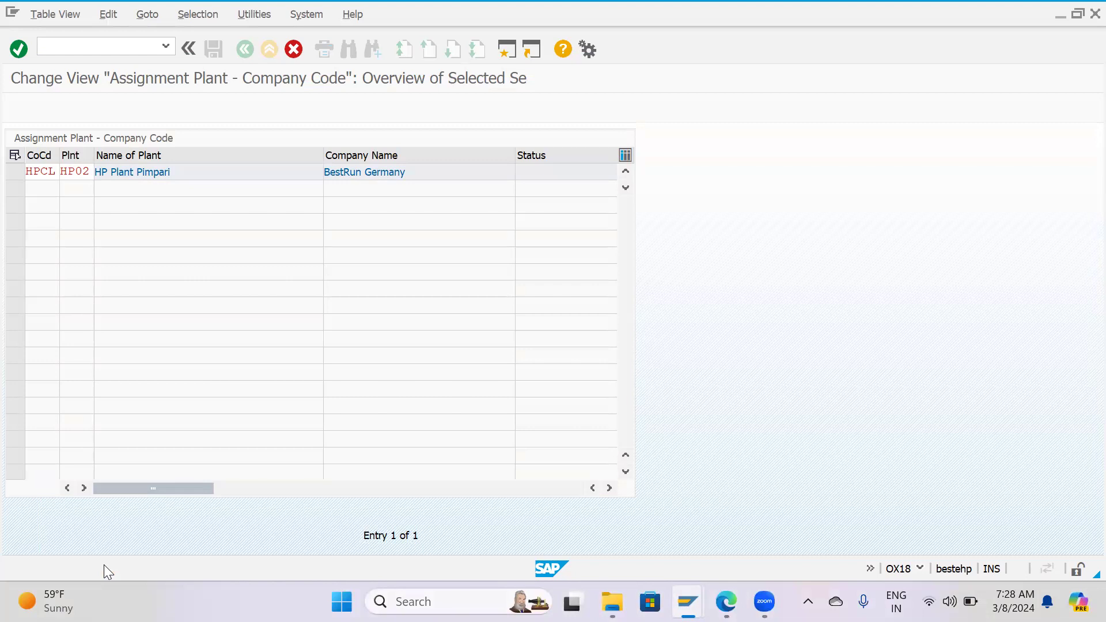
{"action": "key", "text": "F12"}
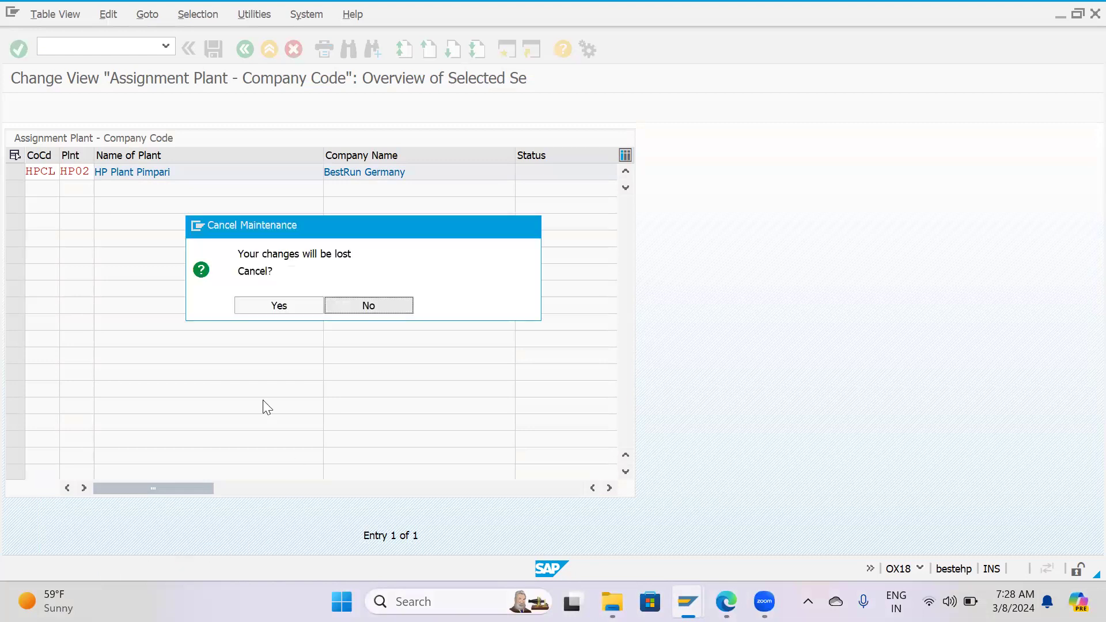
{"action": "left_click", "coordinate": [264, 304]}
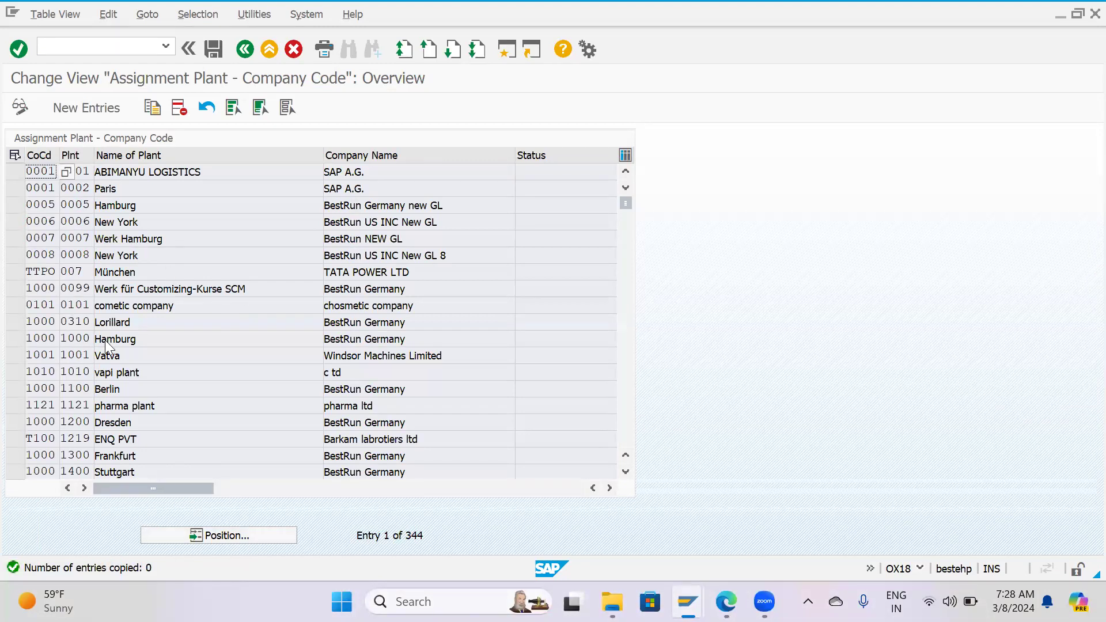
Locate plant HP02 and delete its assignment to company code 1000, including its valuation grouping code.
{"action": "scroll", "coordinate": [102, 331], "scroll_direction": "down", "scroll_amount": 1}
{"action": "scroll", "coordinate": [101, 327], "scroll_direction": "down", "scroll_amount": 1}
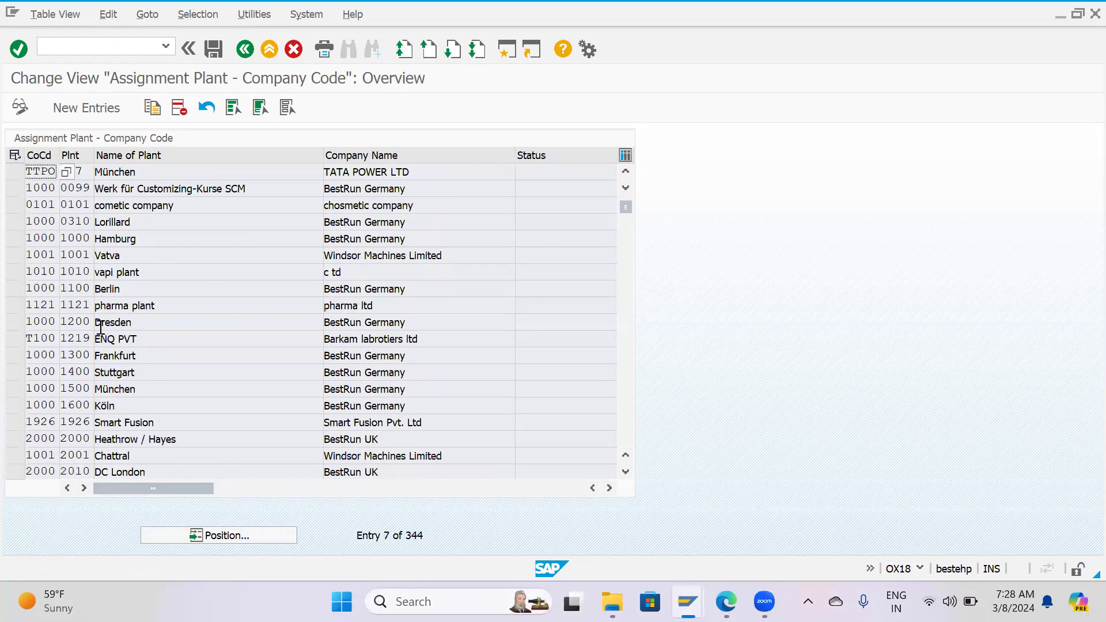
{"action": "scroll", "coordinate": [100, 326], "scroll_direction": "up", "scroll_amount": 2}
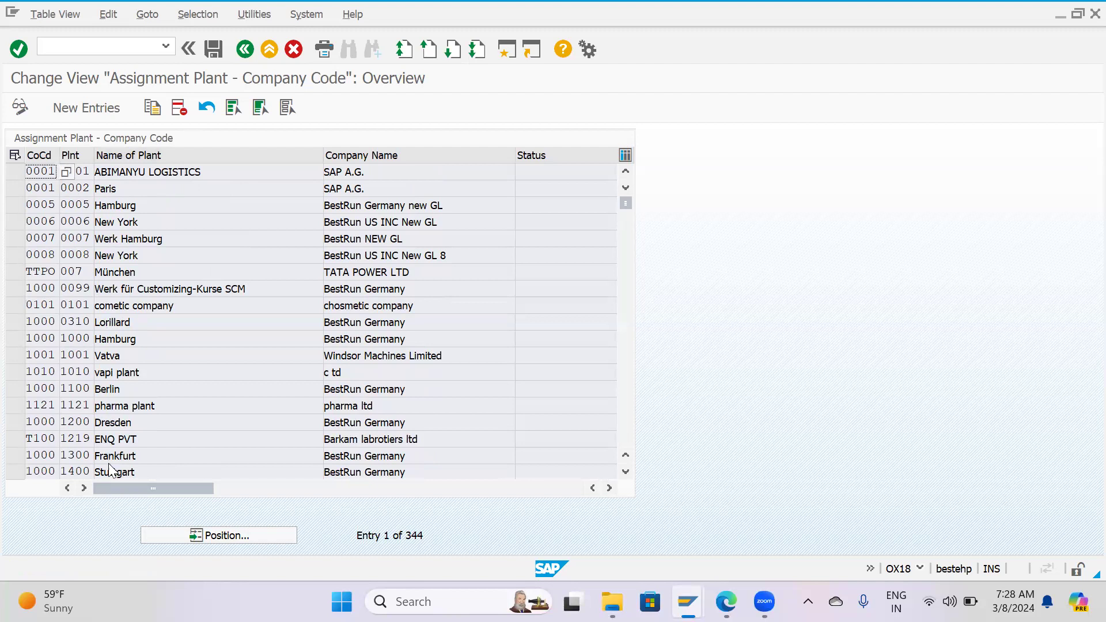
{"action": "left_click", "coordinate": [251, 535]}
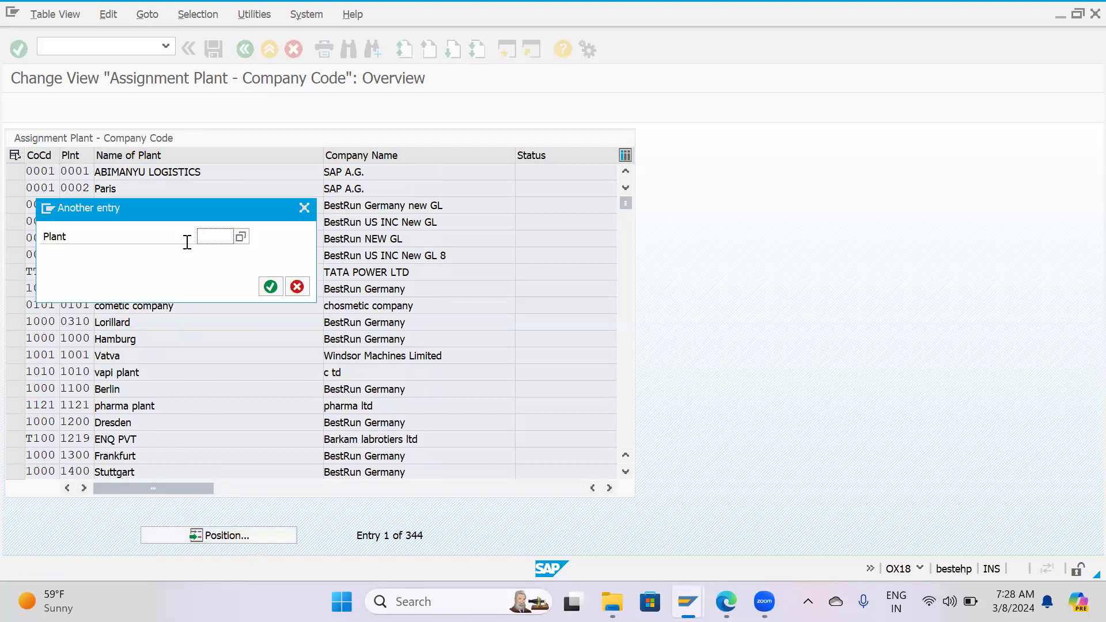
{"action": "type", "text": "Hp02"}
{"action": "key", "text": "Return"}
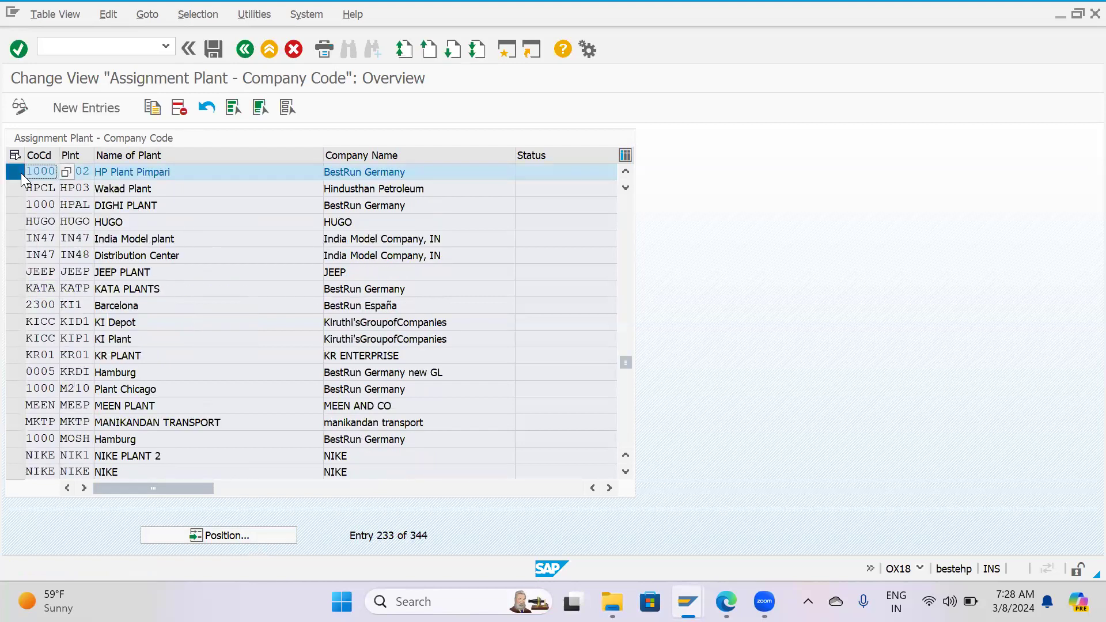
{"action": "left_click", "coordinate": [182, 107]}
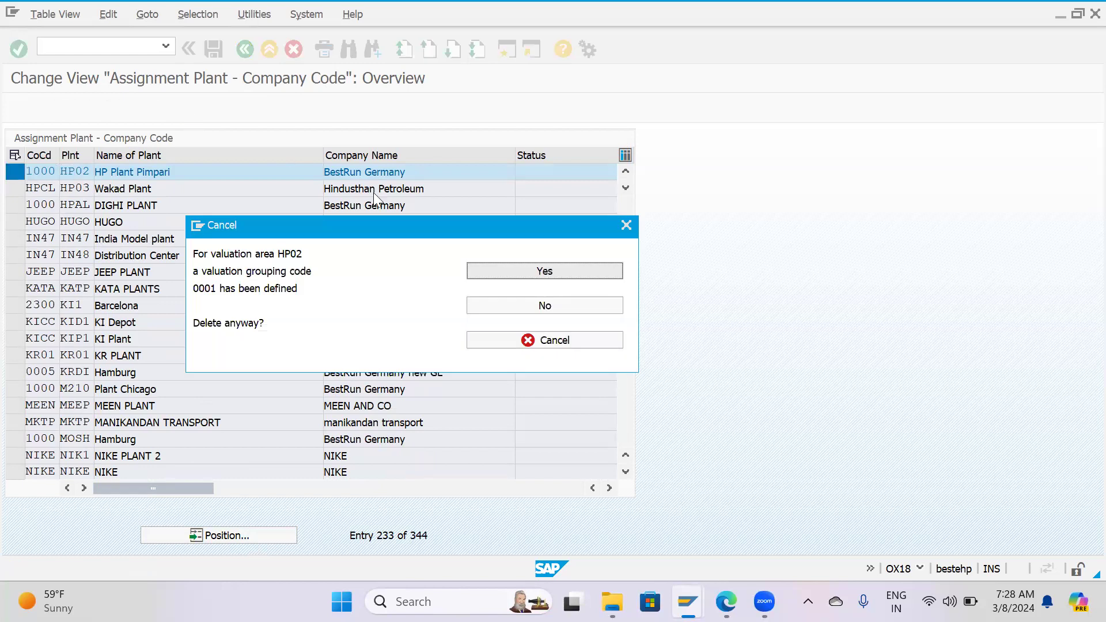
{"action": "left_click", "coordinate": [523, 270]}
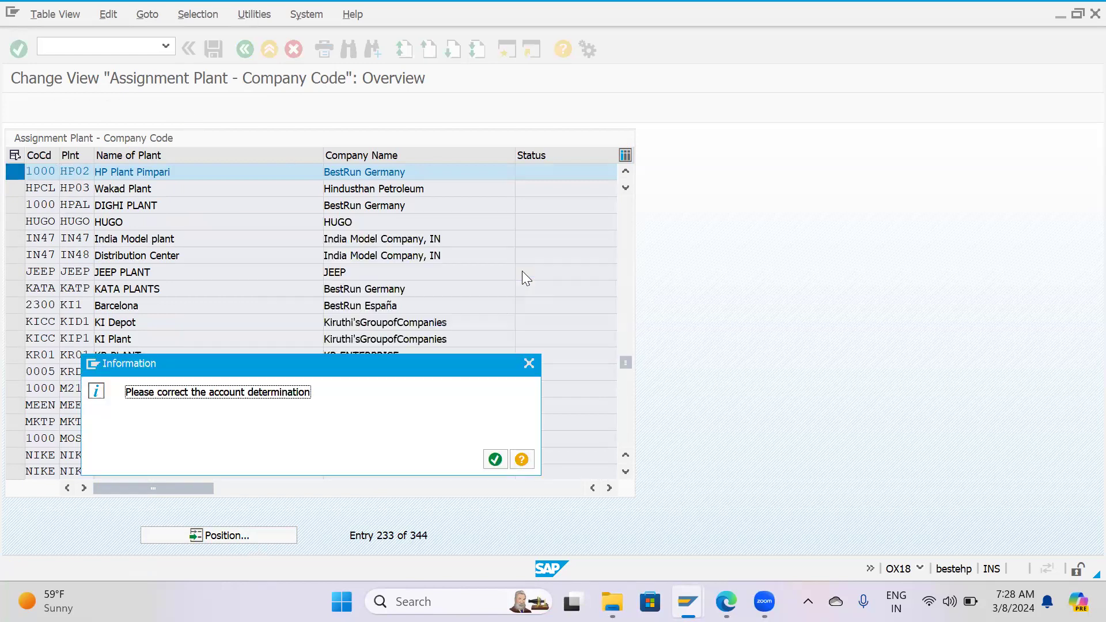
{"action": "left_click", "coordinate": [496, 460]}
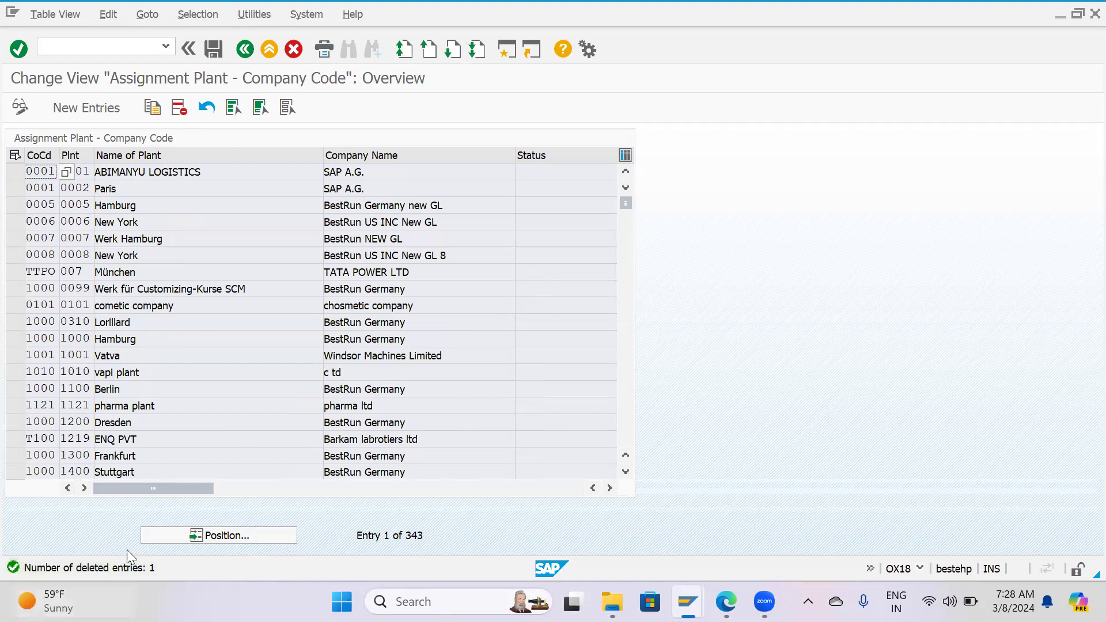
Save the deletion under the customizing request MM0201-Ent. Structure.-HPCL and return to the IMG structure.
{"action": "left_click", "coordinate": [213, 49]}
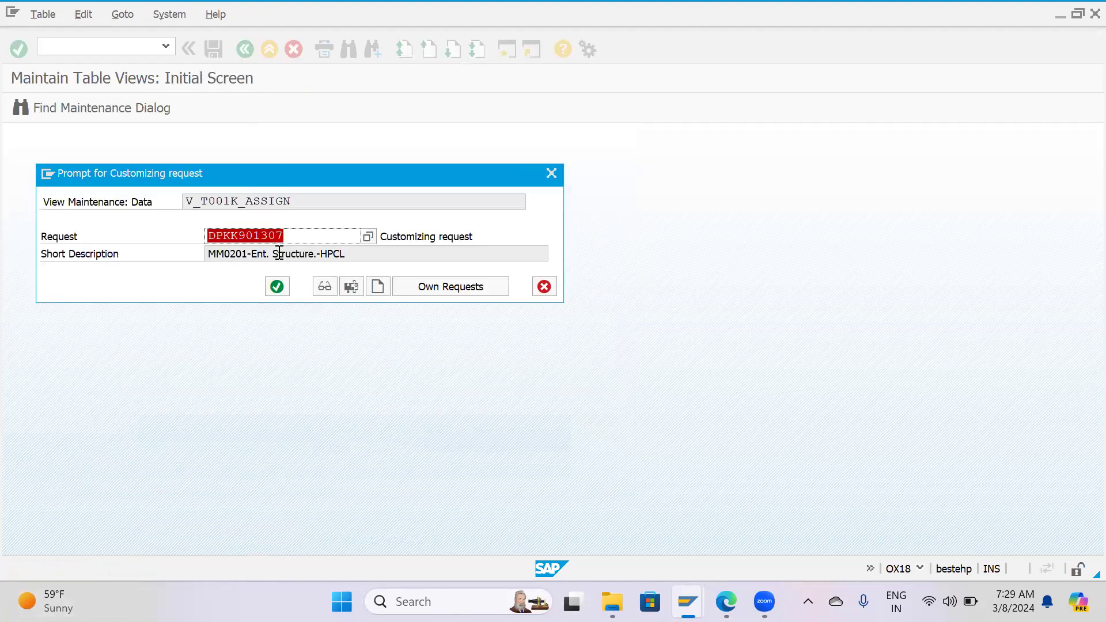
{"action": "left_click", "coordinate": [279, 289]}
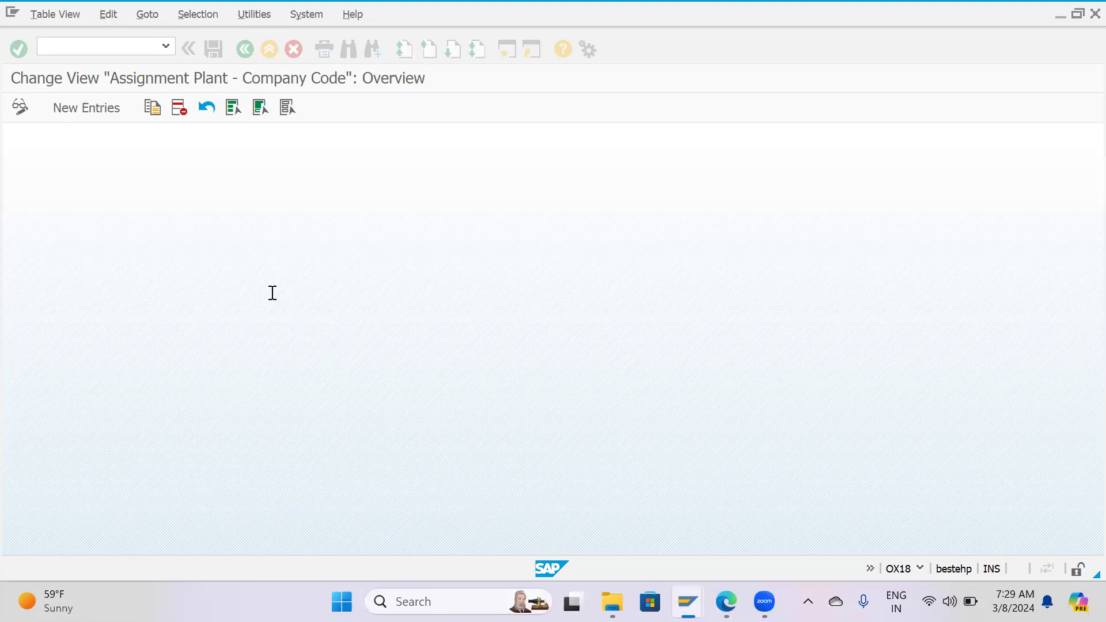
{"action": "key", "text": "F3"}
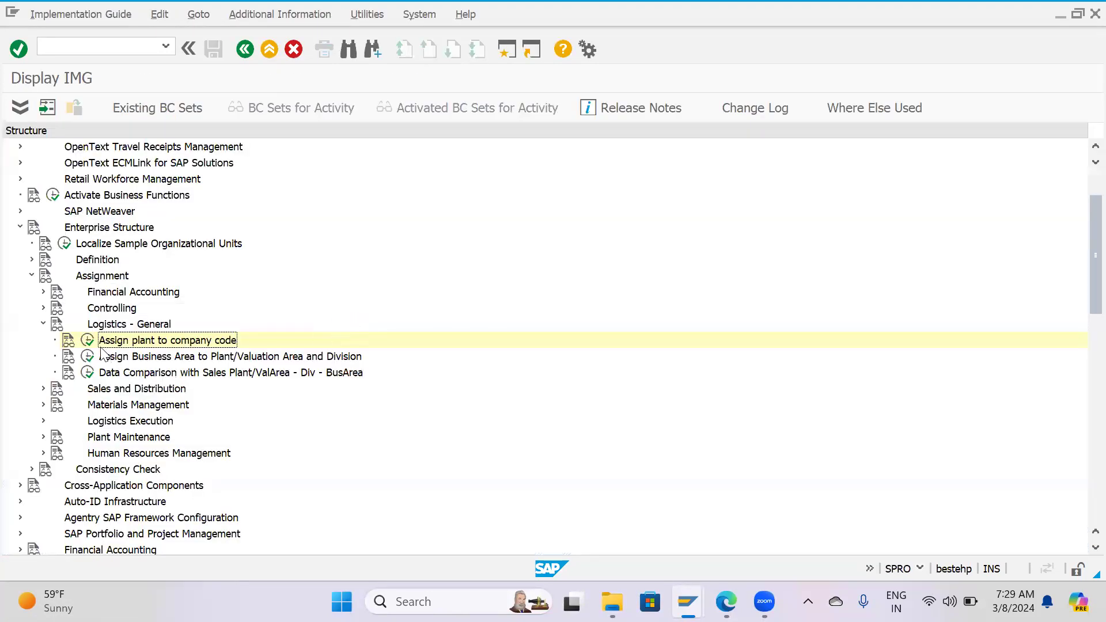
Assign plant HP02 to company code HPCL as a new entry and save it under customizing request MM0201-Ent. Structure.-HPCL.
{"action": "left_click", "coordinate": [88, 340]}
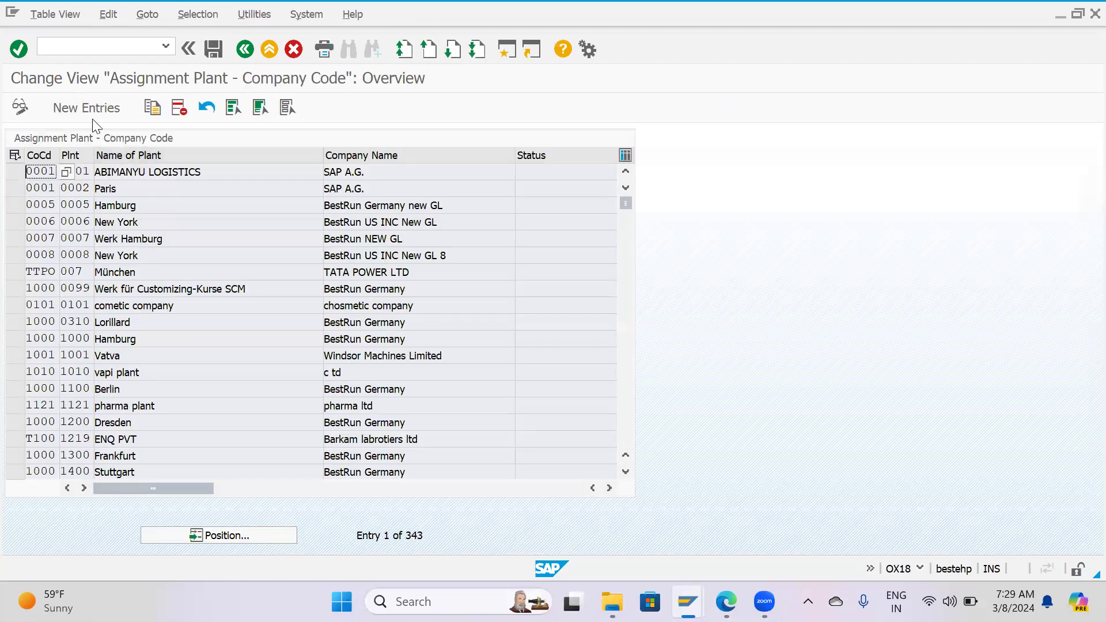
{"action": "left_click", "coordinate": [91, 114]}
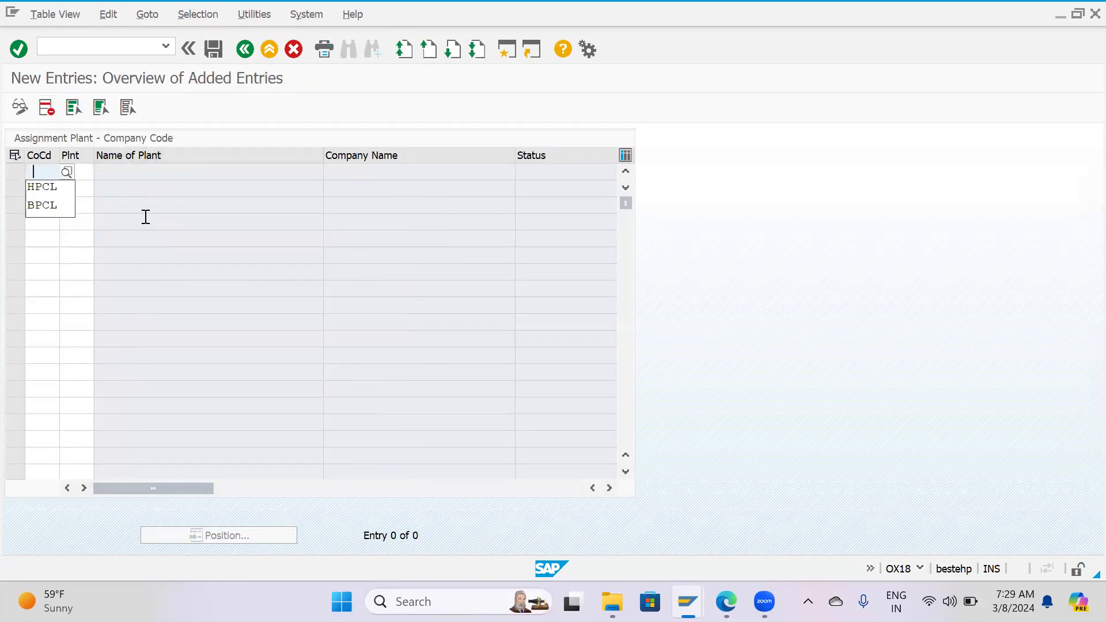
{"action": "left_click", "coordinate": [47, 193]}
{"action": "left_click", "coordinate": [85, 173]}
{"action": "left_click", "coordinate": [83, 188]}
{"action": "key", "text": "Return"}
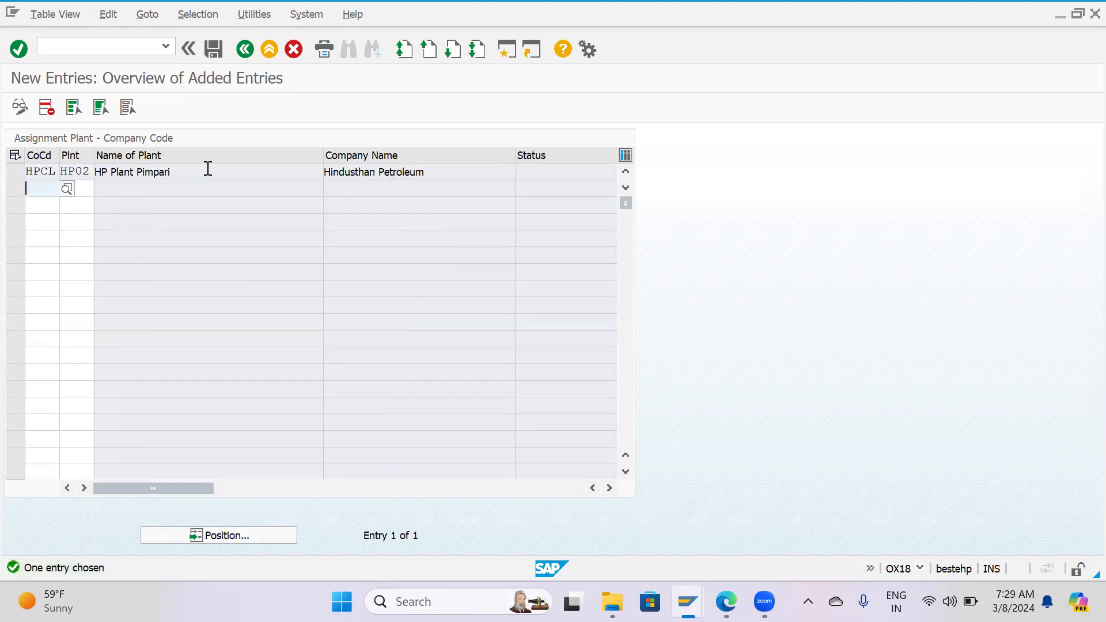
{"action": "left_click", "coordinate": [167, 173]}
{"action": "left_click", "coordinate": [389, 176]}
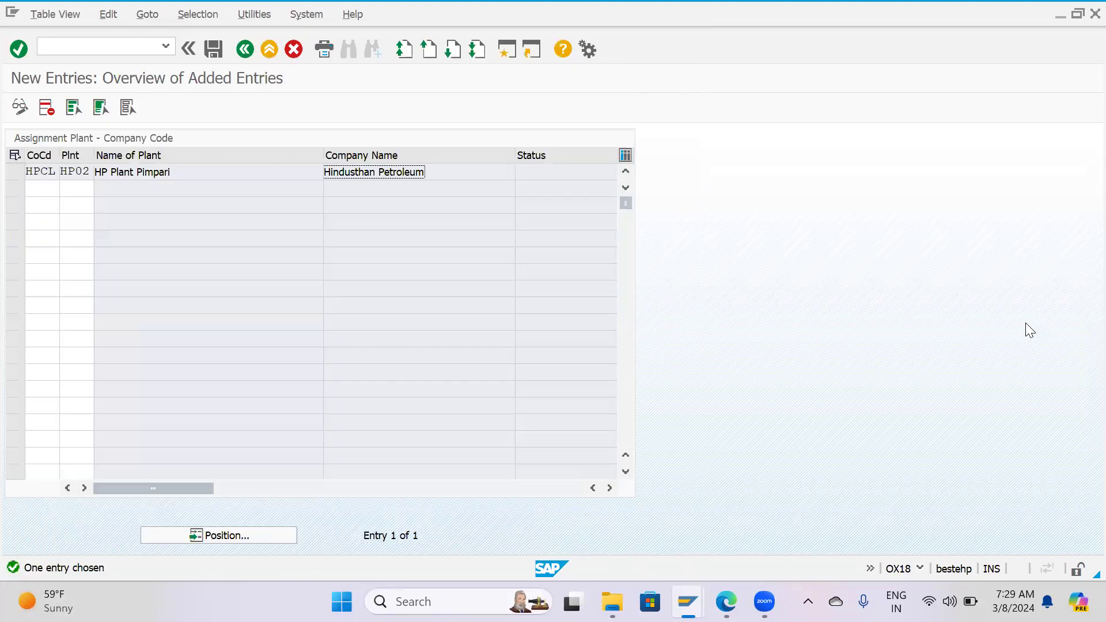
{"action": "left_click", "coordinate": [212, 52]}
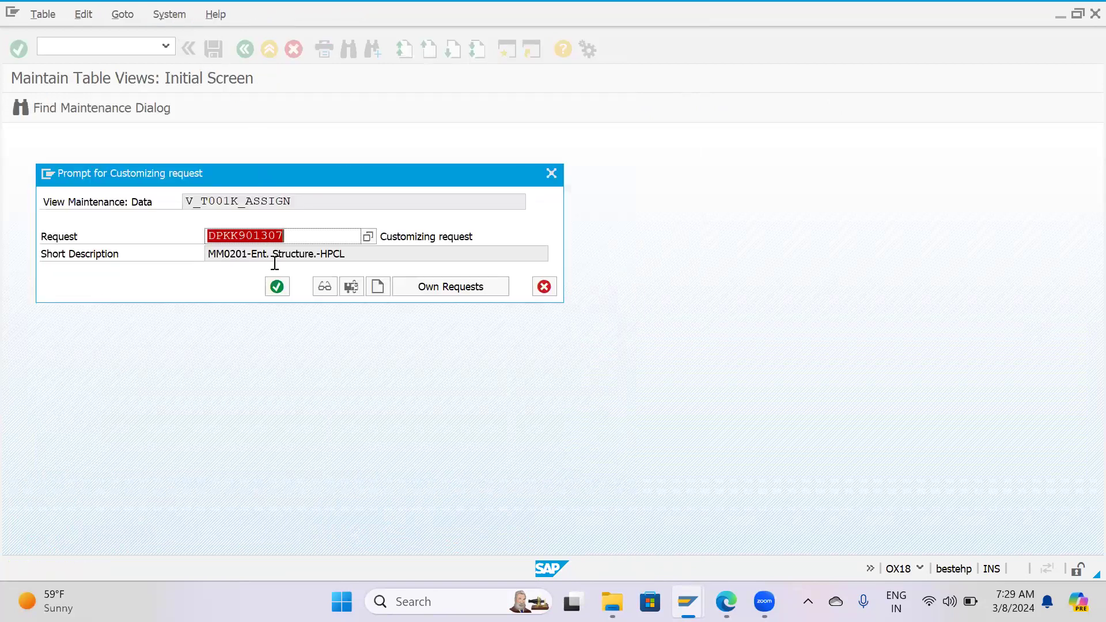
{"action": "left_click", "coordinate": [275, 285]}
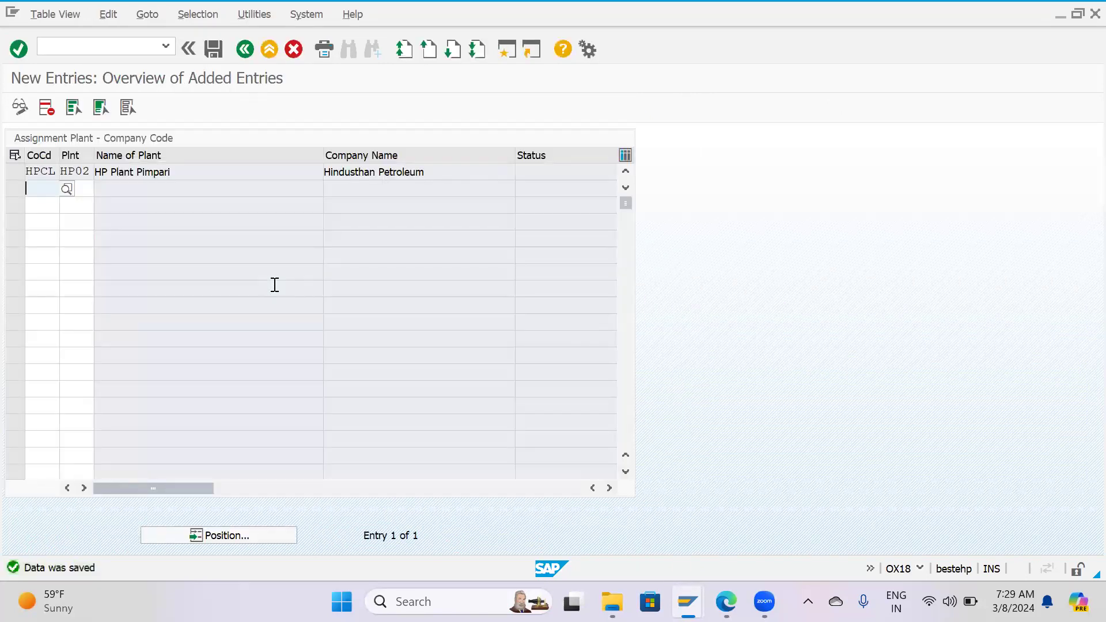
Return to the assignment overview and locate plant HP02 to examine its company code assignment.
{"action": "key", "text": "F3"}
{"action": "left_click", "coordinate": [228, 536]}
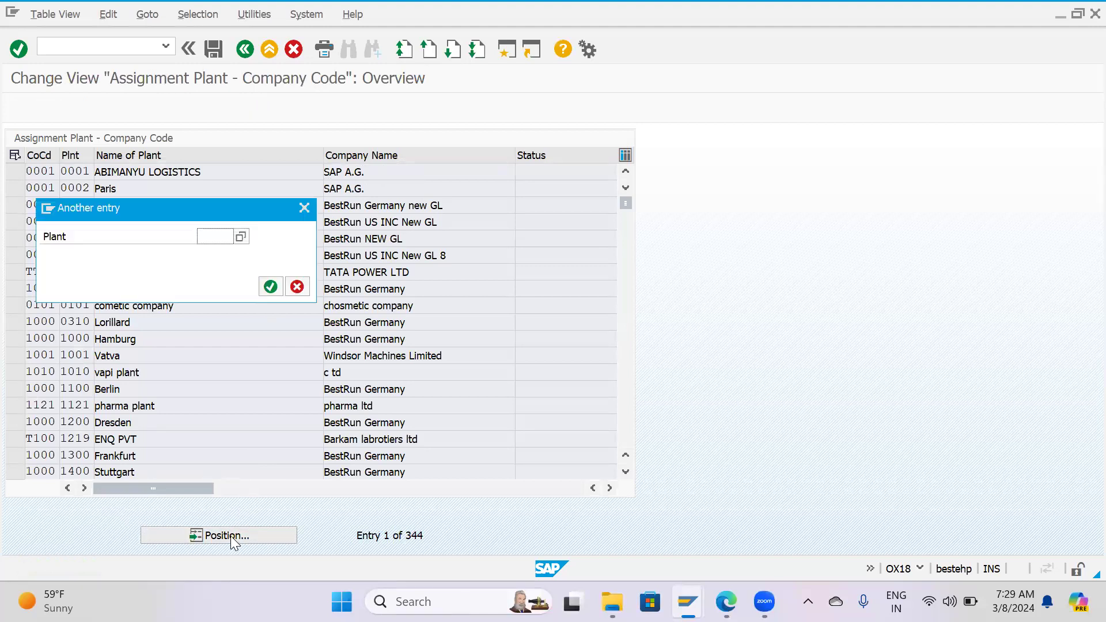
{"action": "type", "text": "HP02"}
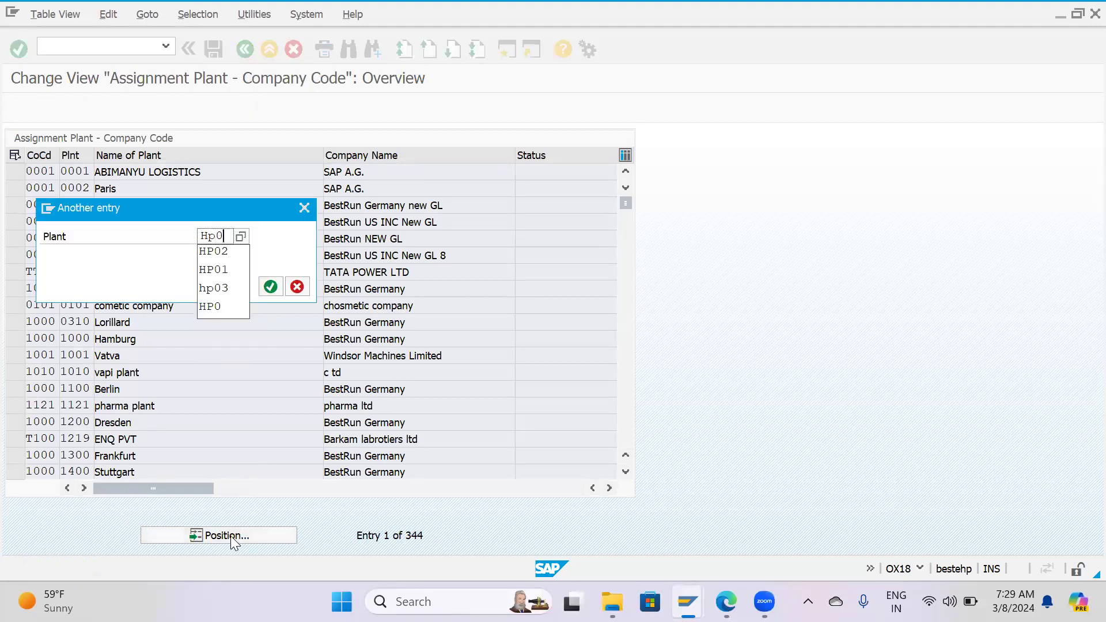
{"action": "key", "text": "Return"}
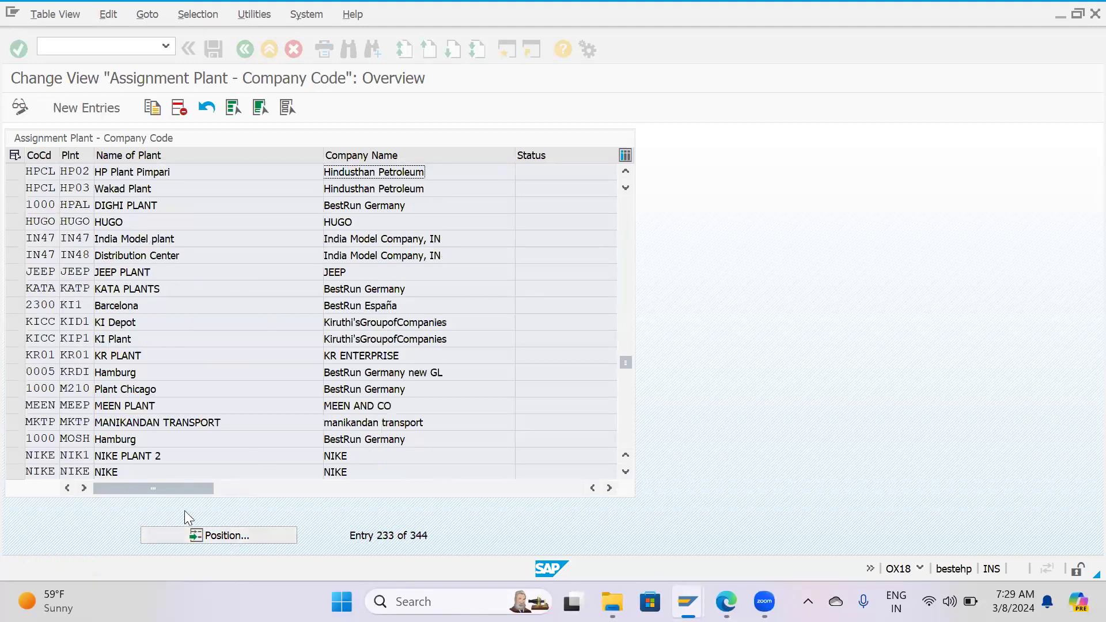
{"action": "left_click", "coordinate": [15, 173]}
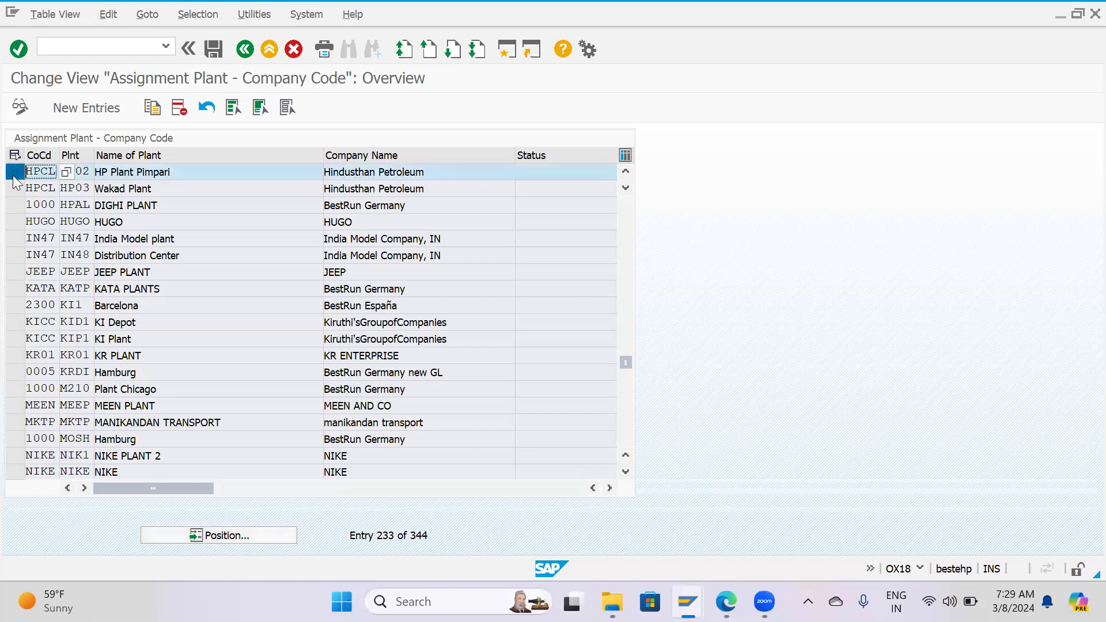
{"action": "left_click", "coordinate": [17, 173]}
{"action": "left_click", "coordinate": [17, 175]}
{"action": "left_click", "coordinate": [17, 178]}
{"action": "left_click", "coordinate": [18, 179]}
{"action": "left_click", "coordinate": [15, 174]}
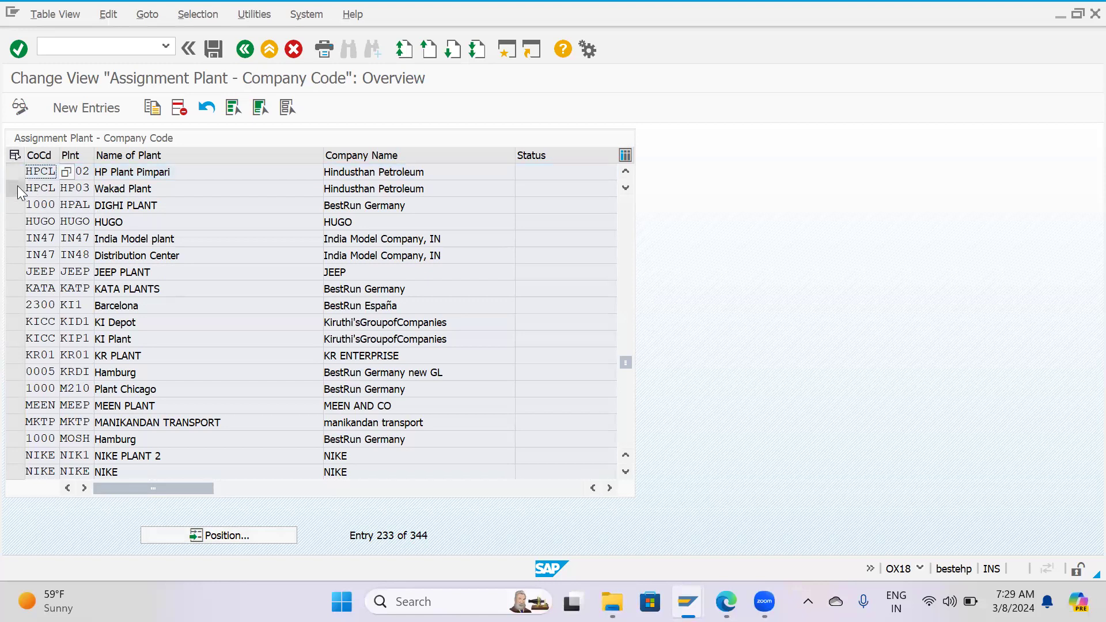
Delete the assignment of plant HP03 to company code HPCL and save the deletion.
{"action": "left_click", "coordinate": [15, 188]}
{"action": "left_click", "coordinate": [179, 107]}
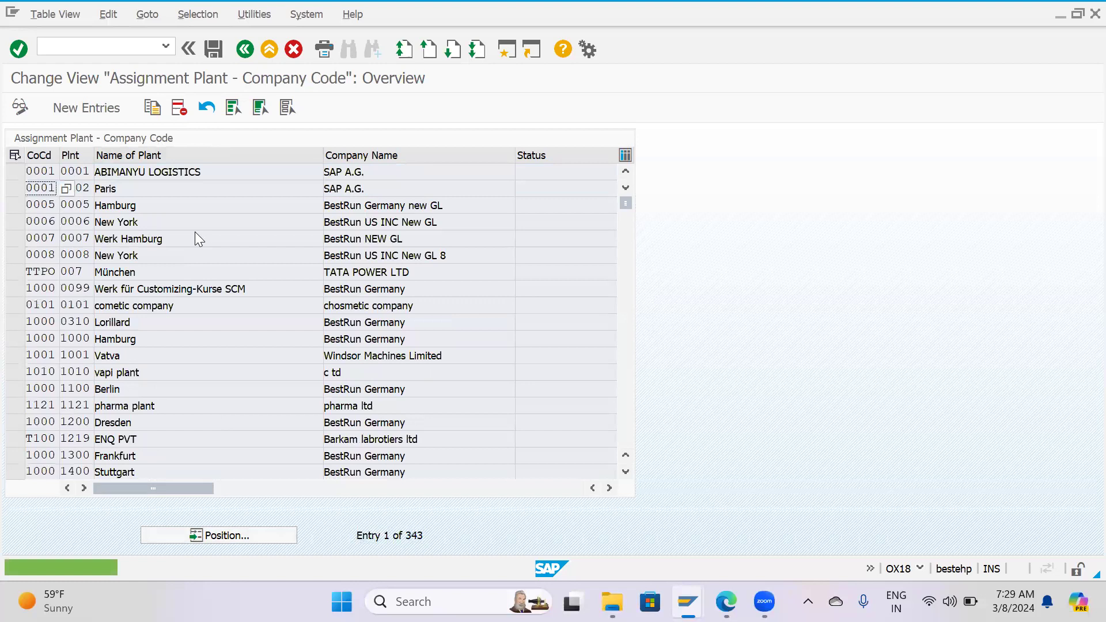
{"action": "left_click", "coordinate": [213, 48]}
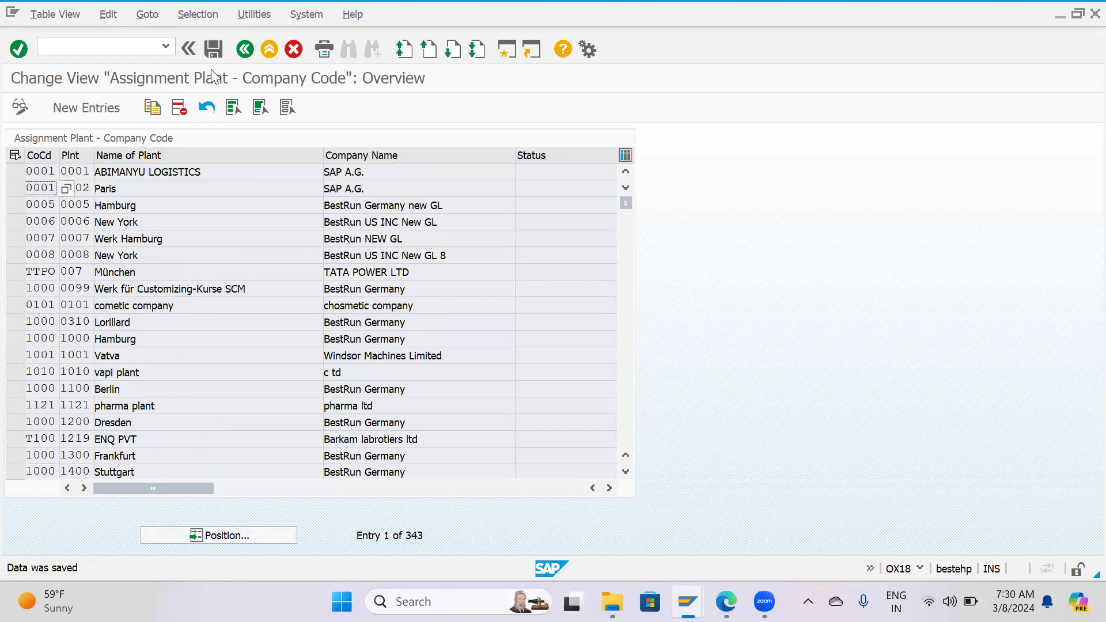
{"action": "left_click", "coordinate": [213, 49]}
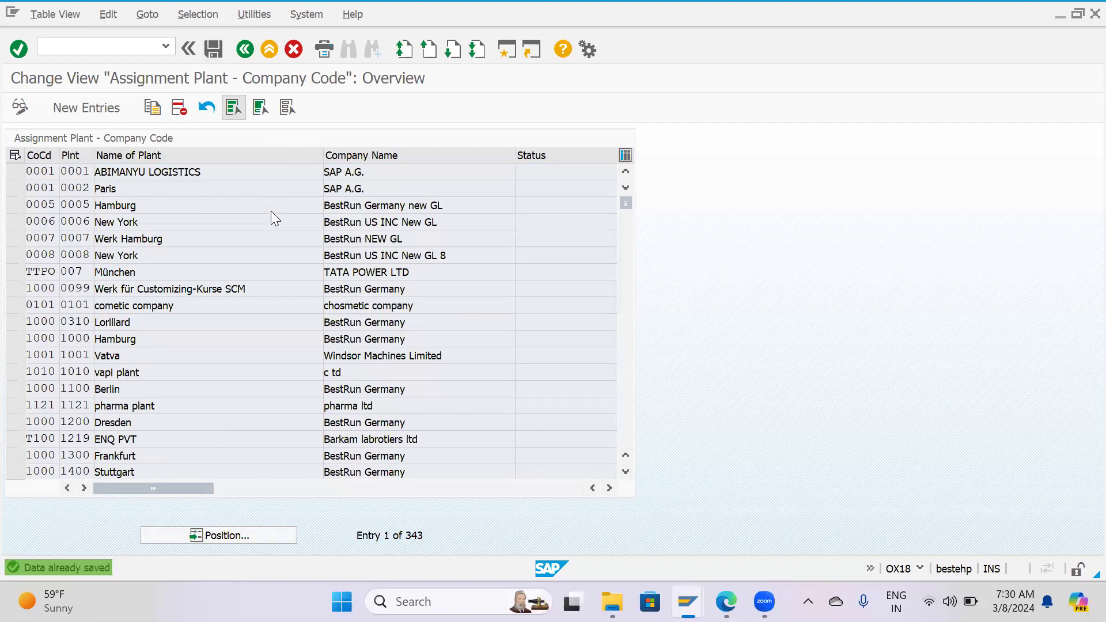
Return to the IMG structure, collapse the Assignment node and expand Definition down to Logistics - General.
{"action": "key", "text": "F3"}
{"action": "left_click", "coordinate": [43, 320]}
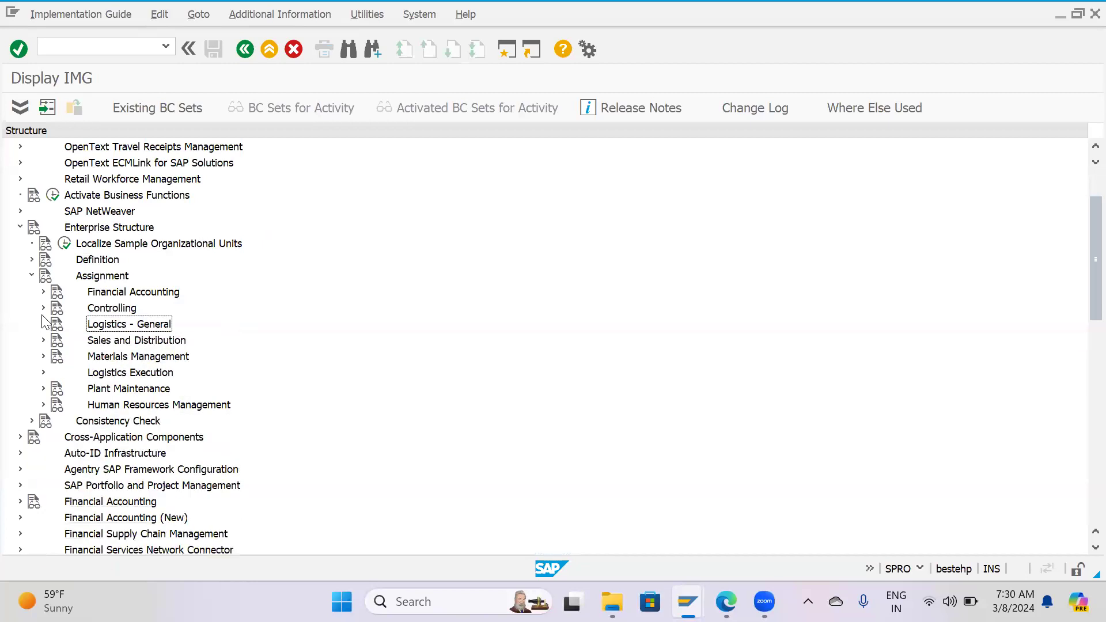
{"action": "left_click", "coordinate": [31, 276]}
{"action": "left_click", "coordinate": [31, 259]}
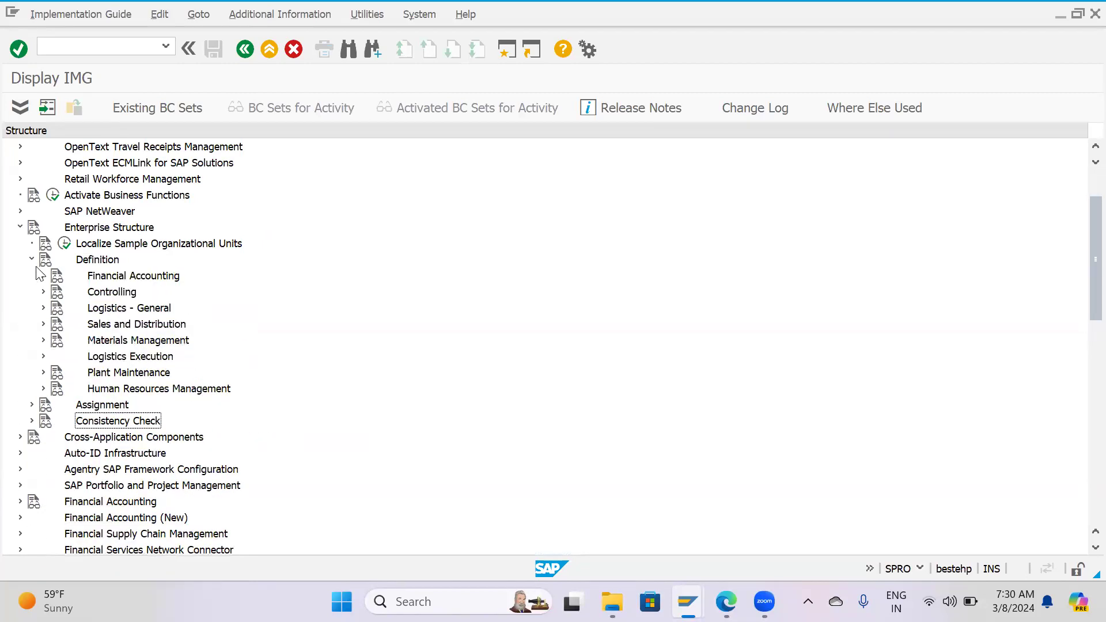
{"action": "left_click", "coordinate": [43, 309]}
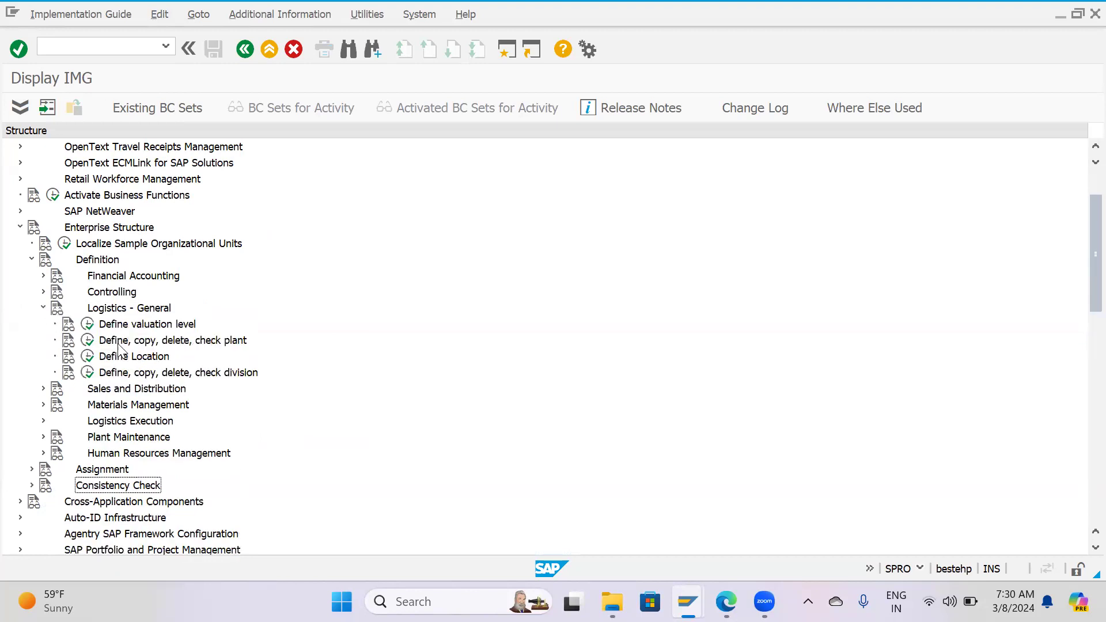
Locate and select plant HP03 in the Define Plant activity, then discard any changes and leave the plant list.
{"action": "left_click", "coordinate": [87, 341]}
{"action": "double_click", "coordinate": [74, 200]}
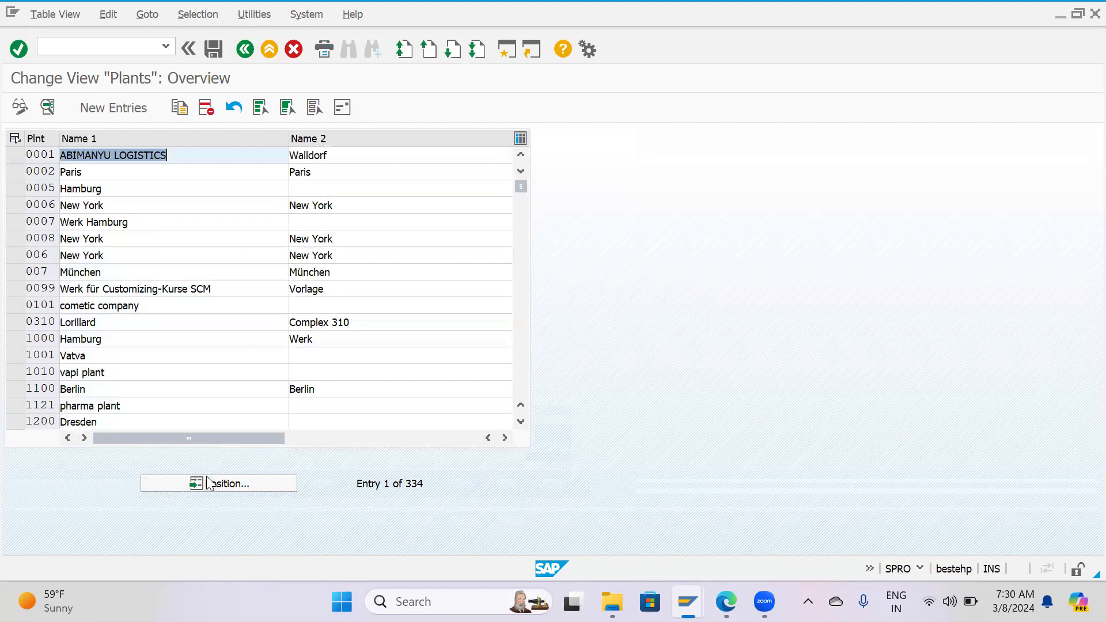
{"action": "left_click", "coordinate": [209, 483]}
{"action": "type", "text": "hp"}
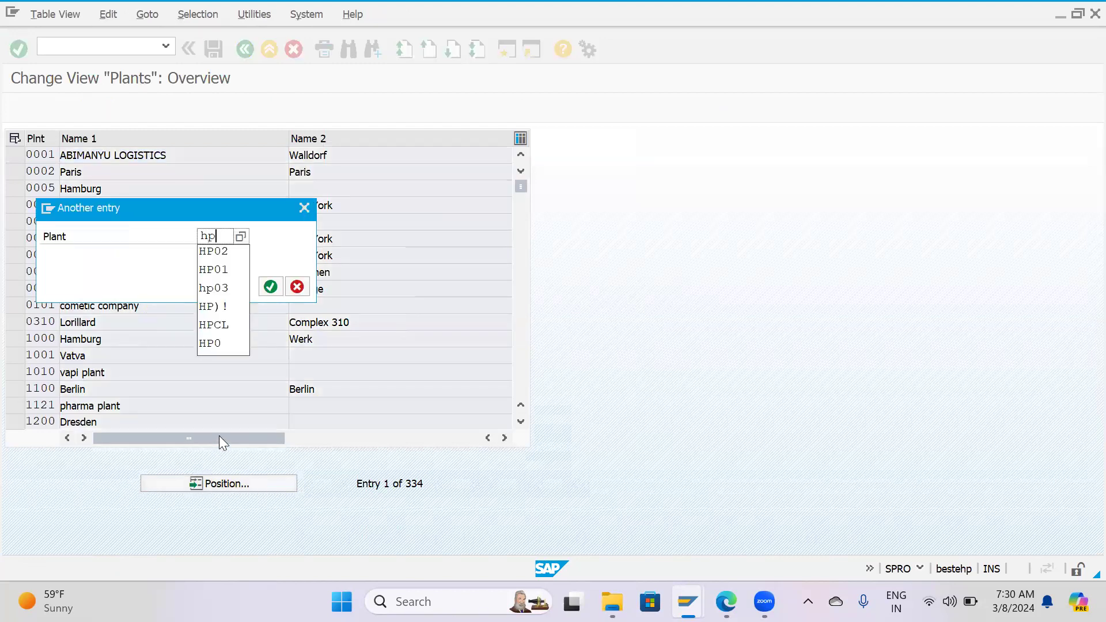
{"action": "type", "text": "03"}
{"action": "key", "text": "Return"}
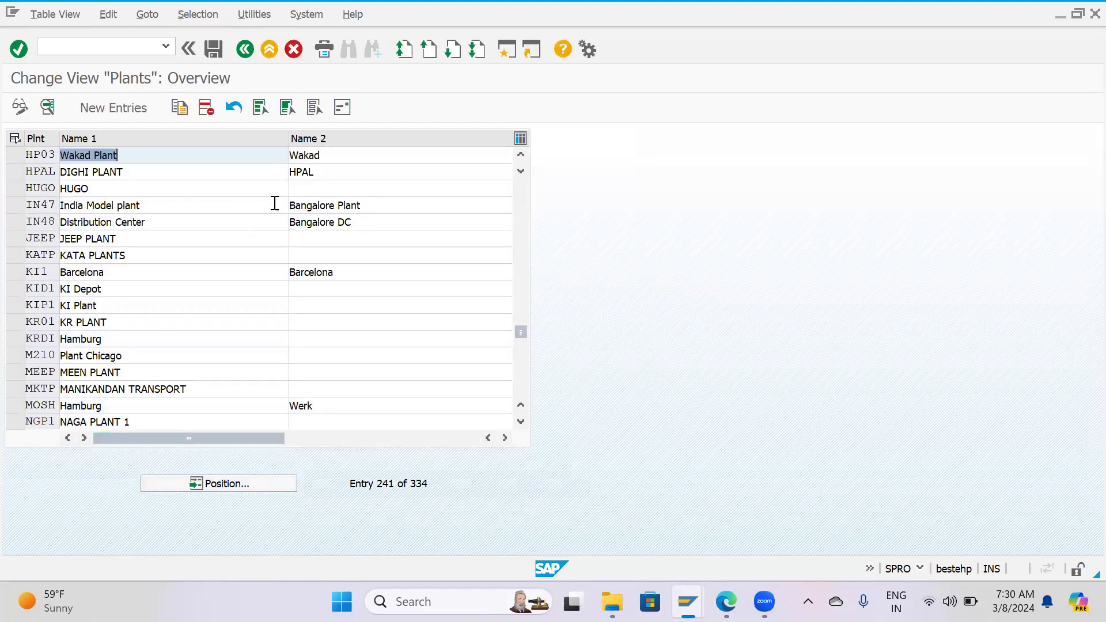
{"action": "left_click", "coordinate": [16, 156]}
{"action": "key", "text": "F12"}
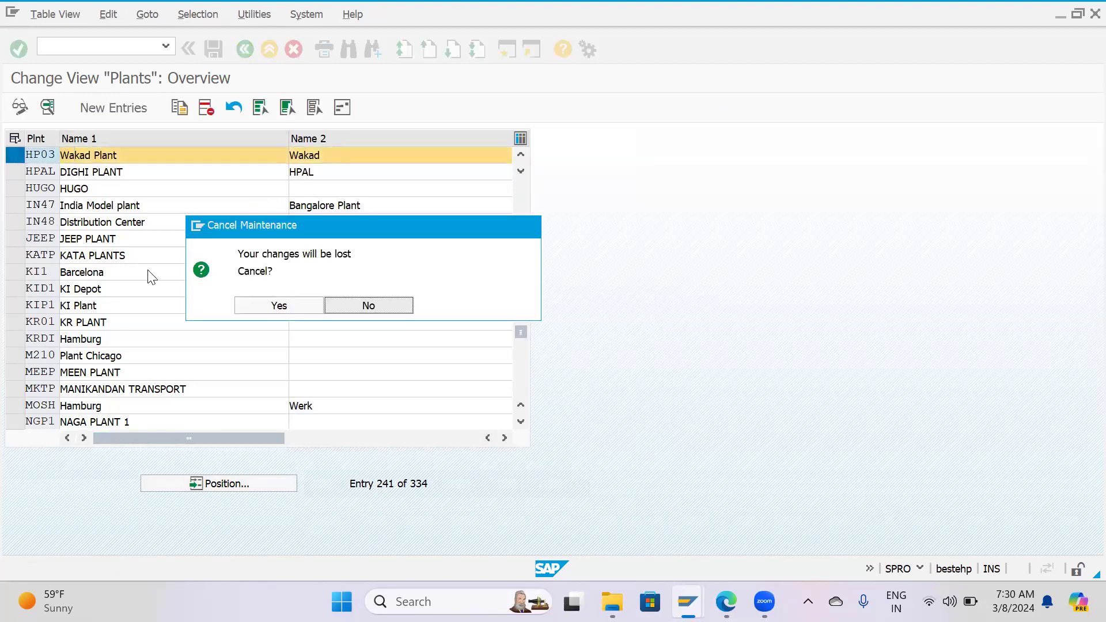
{"action": "left_click", "coordinate": [283, 313]}
{"action": "left_click", "coordinate": [245, 49]}
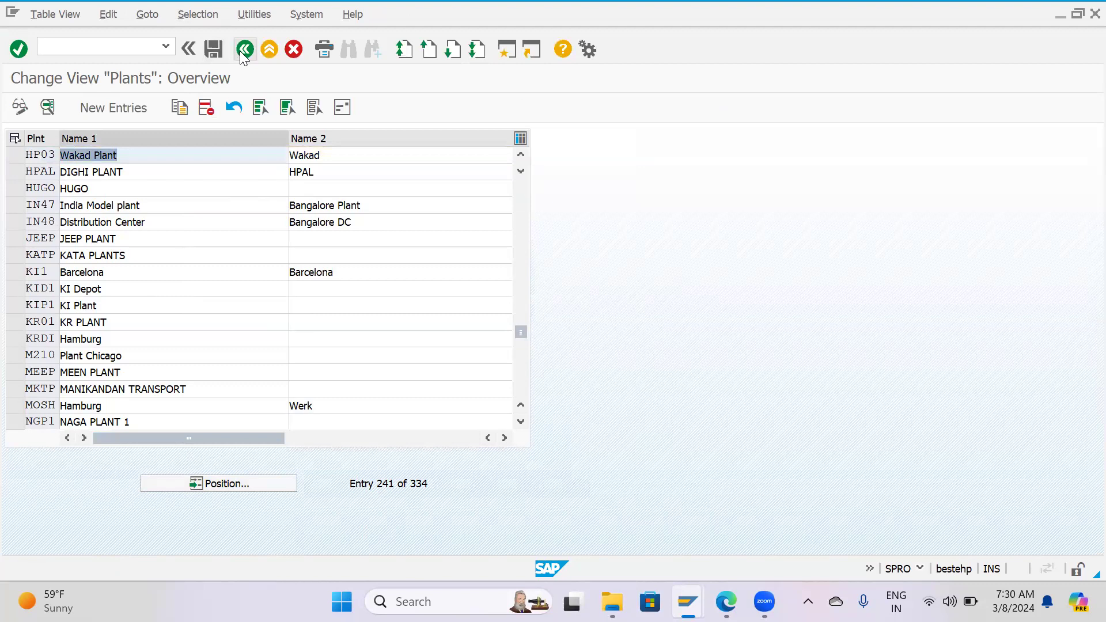
Start a copy in the Copy, delete, check plant activity and choose plant 1000 in Hamburg as the source.
{"action": "double_click", "coordinate": [131, 219]}
{"action": "left_click", "coordinate": [46, 107]}
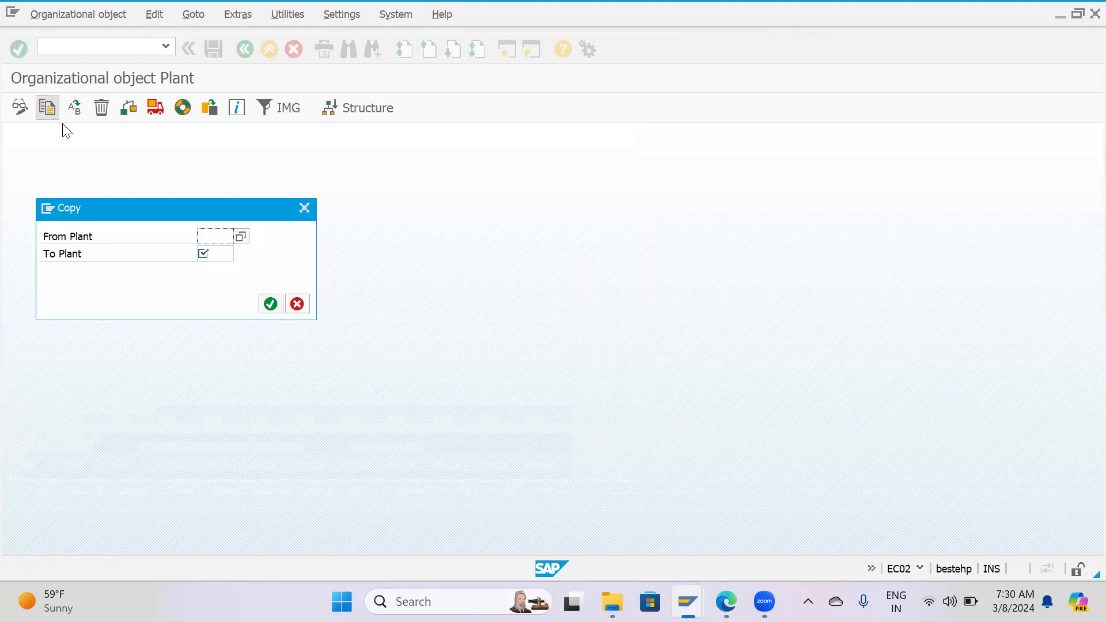
{"action": "left_click", "coordinate": [237, 238]}
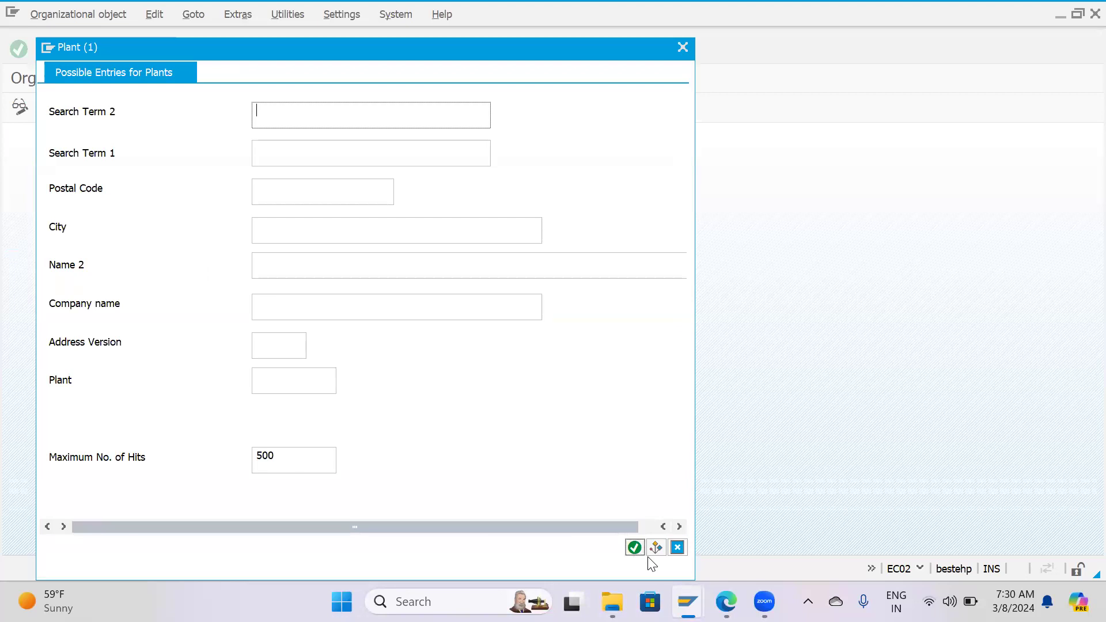
{"action": "left_click", "coordinate": [634, 547]}
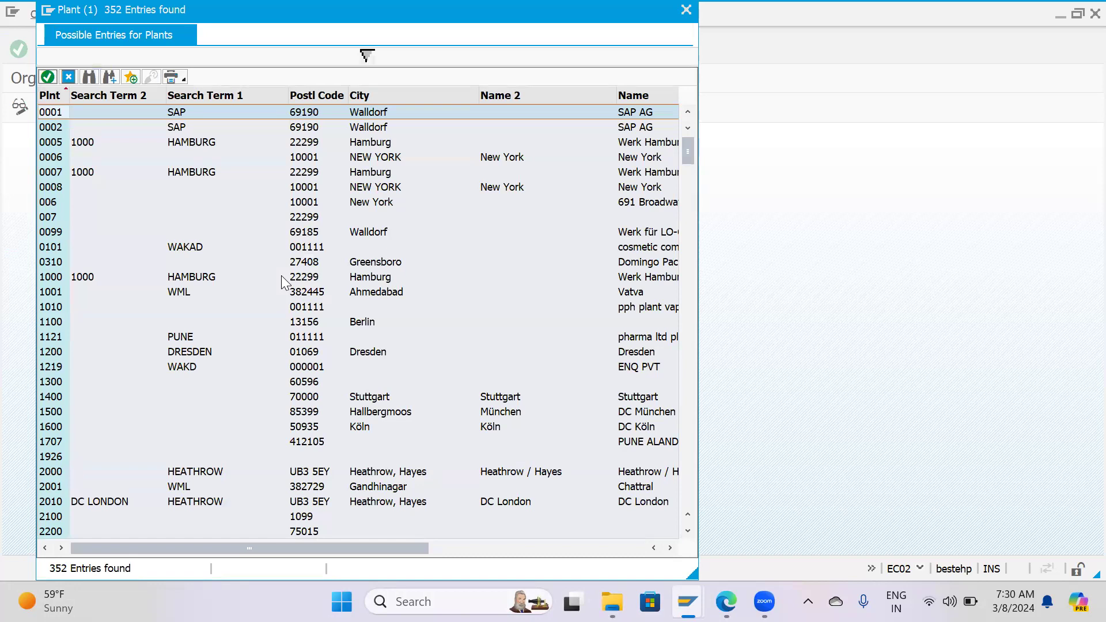
{"action": "scroll", "coordinate": [281, 276], "scroll_direction": "down", "scroll_amount": 2}
{"action": "scroll", "coordinate": [281, 275], "scroll_direction": "up", "scroll_amount": 2}
{"action": "double_click", "coordinate": [54, 280]}
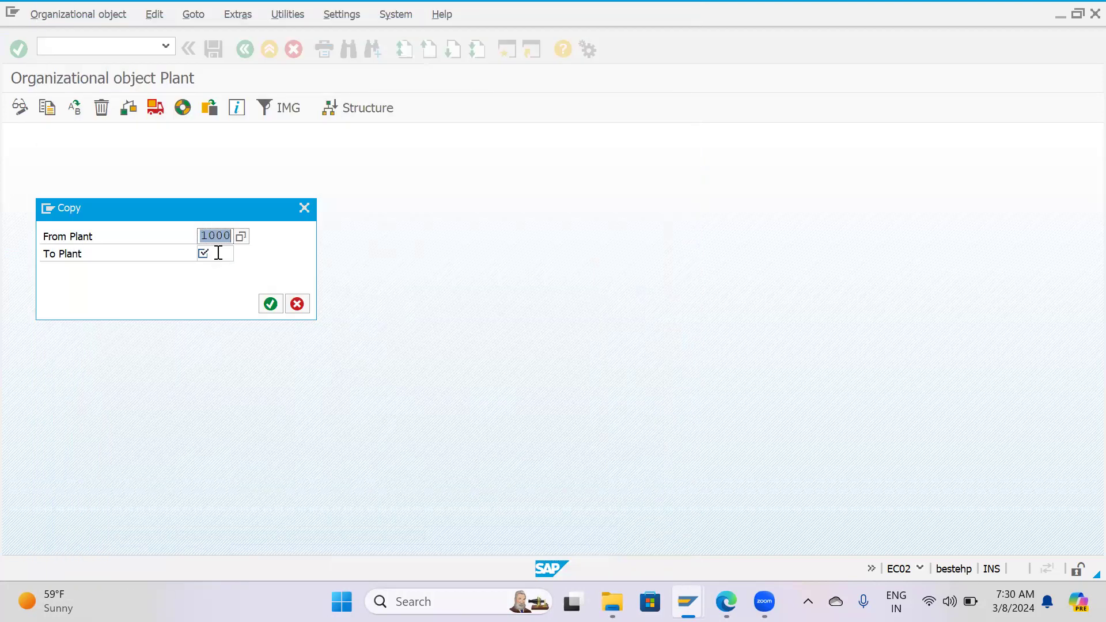
Set HP03 as the target plant, run the copy and accept the note on transporting number ranges and addresses.
{"action": "left_click", "coordinate": [219, 254]}
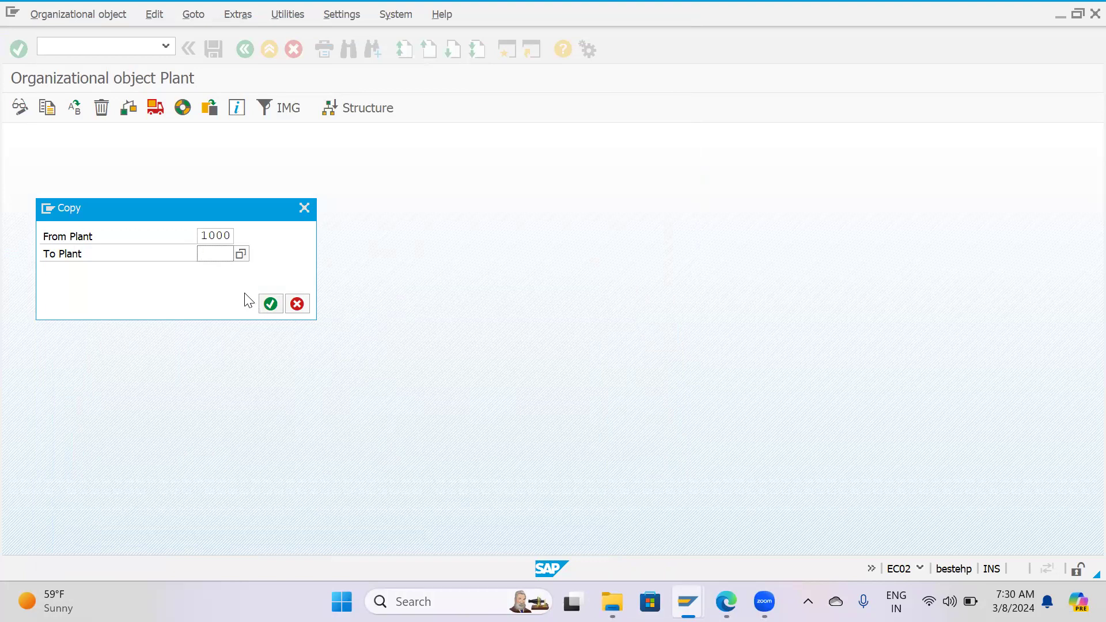
{"action": "type", "text": "Hp"}
{"action": "key", "text": "Down"}
{"action": "key", "text": "Return"}
{"action": "key", "text": "Return"}
{"action": "left_click", "coordinate": [285, 375]}
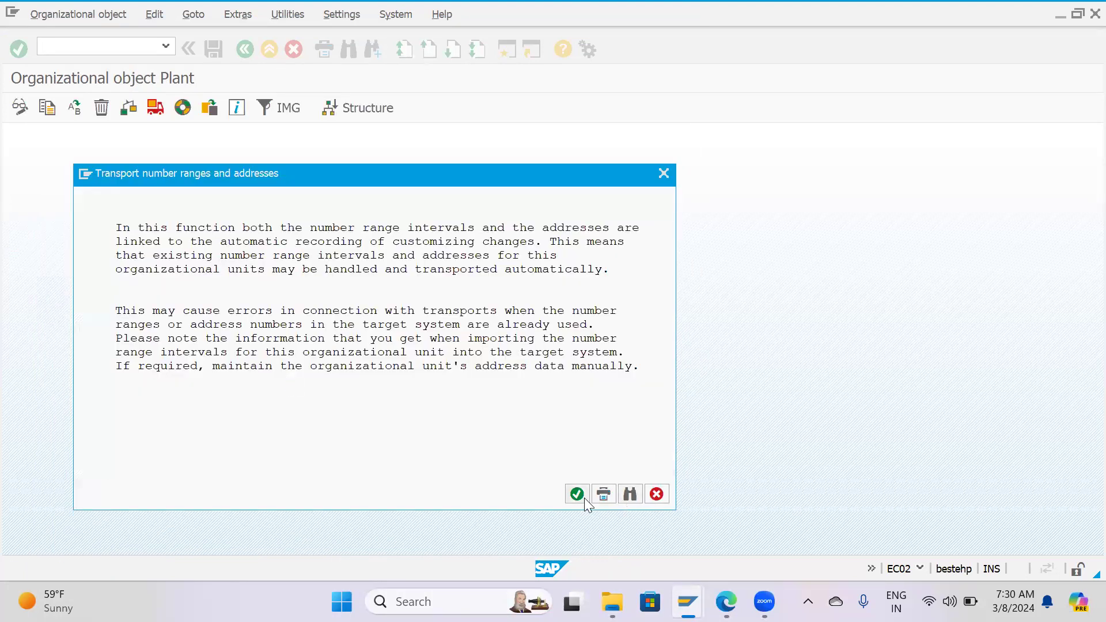
{"action": "left_click", "coordinate": [583, 498]}
Confirm transporting the number ranges for plant HP03 and record them under customizing request MM0201-Ent. Structure.-HPCL.
{"action": "left_click", "coordinate": [287, 323]}
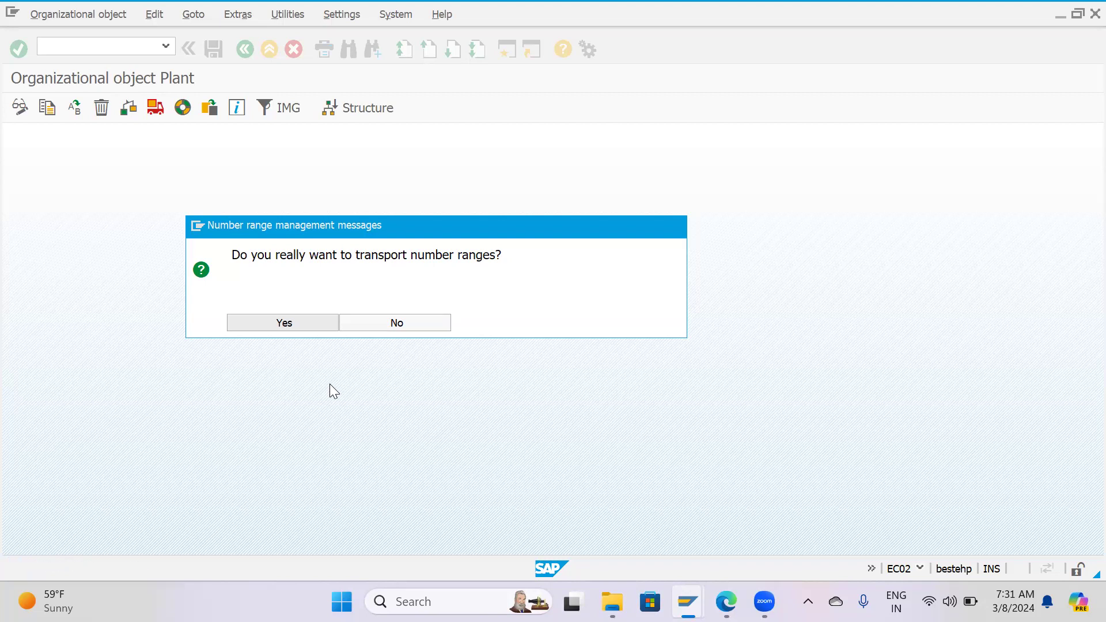
{"action": "key", "text": "Return"}
{"action": "left_click", "coordinate": [280, 270]}
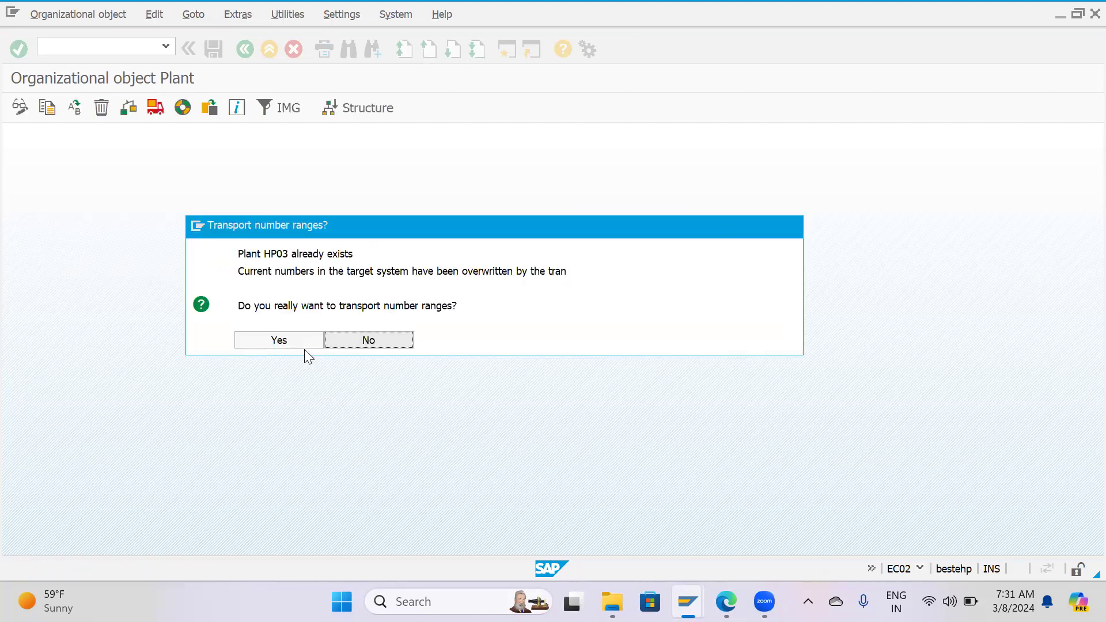
{"action": "left_click", "coordinate": [291, 344]}
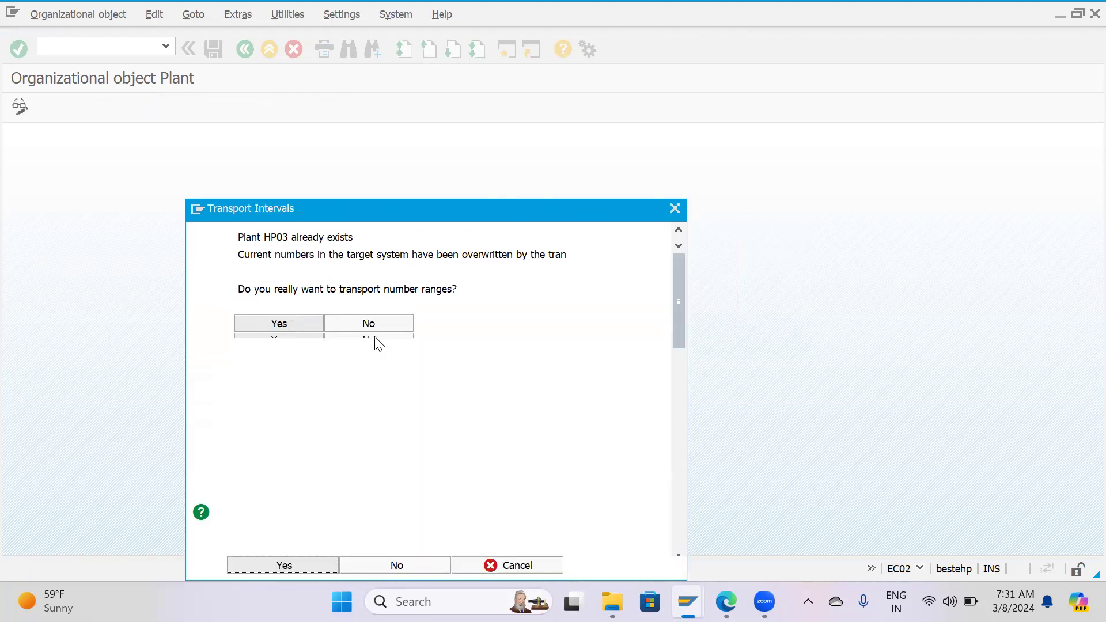
{"action": "left_click", "coordinate": [396, 563]}
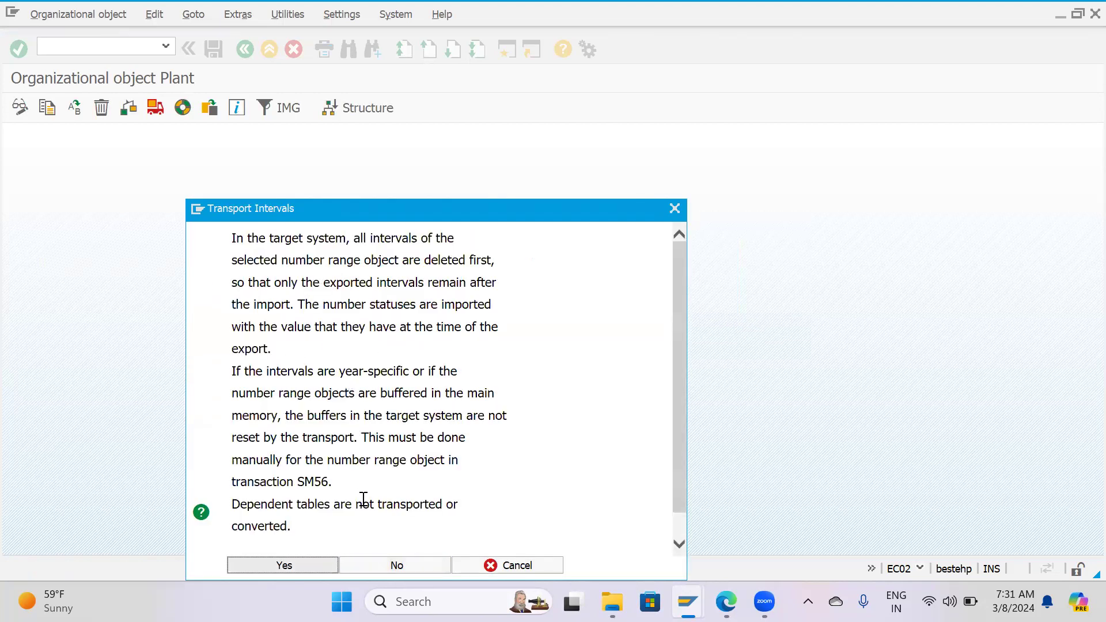
{"action": "left_click", "coordinate": [282, 567]}
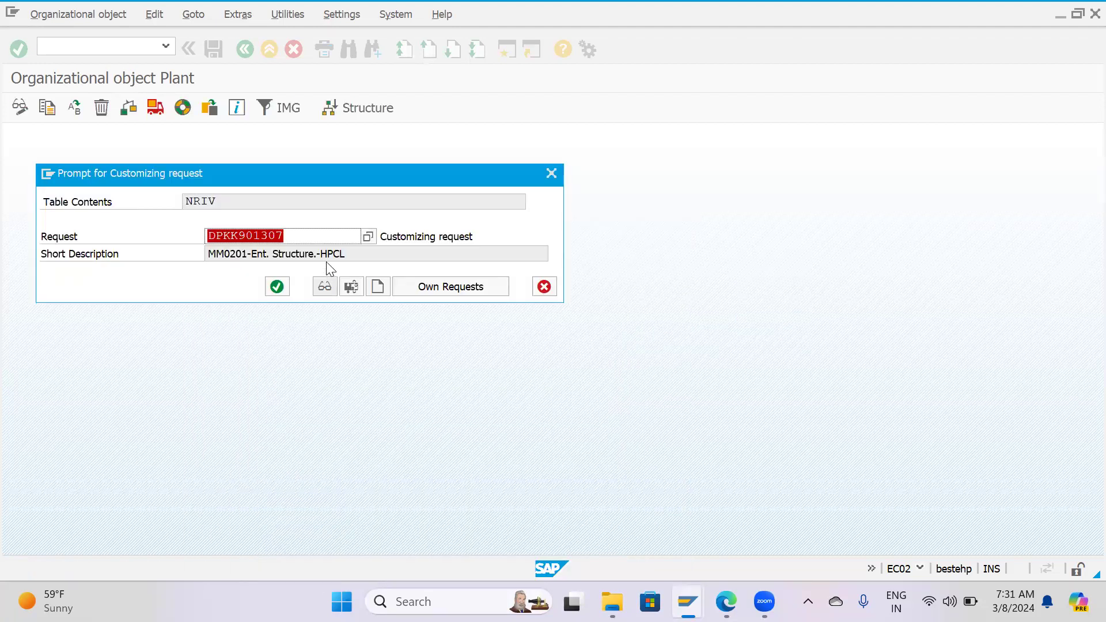
{"action": "left_click", "coordinate": [276, 286]}
{"action": "key", "text": "Return"}
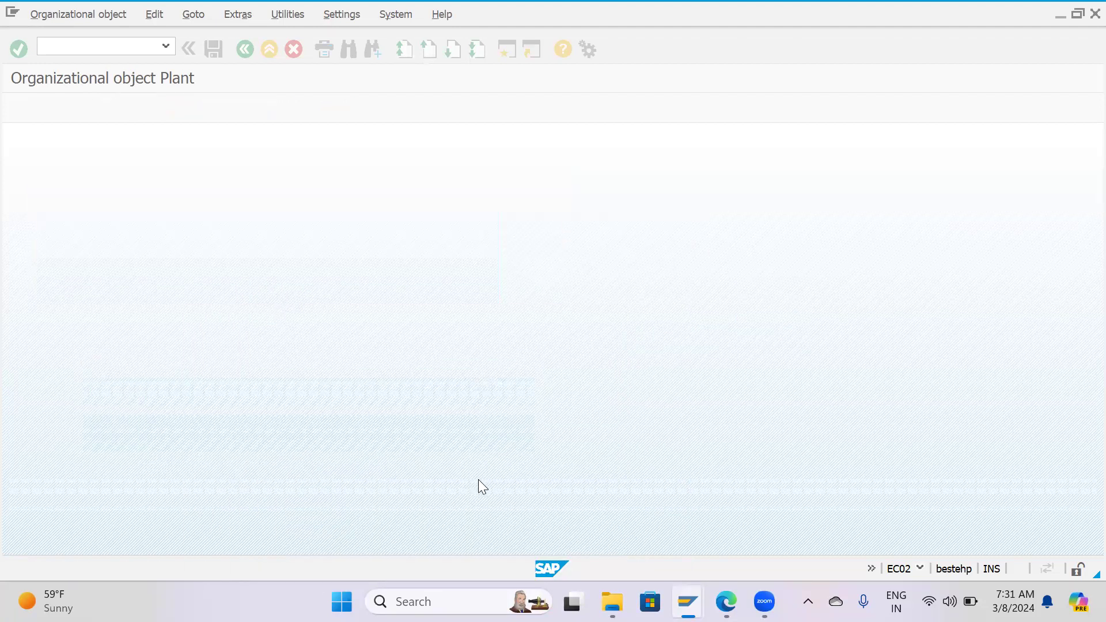
{"action": "key", "text": "F3"}
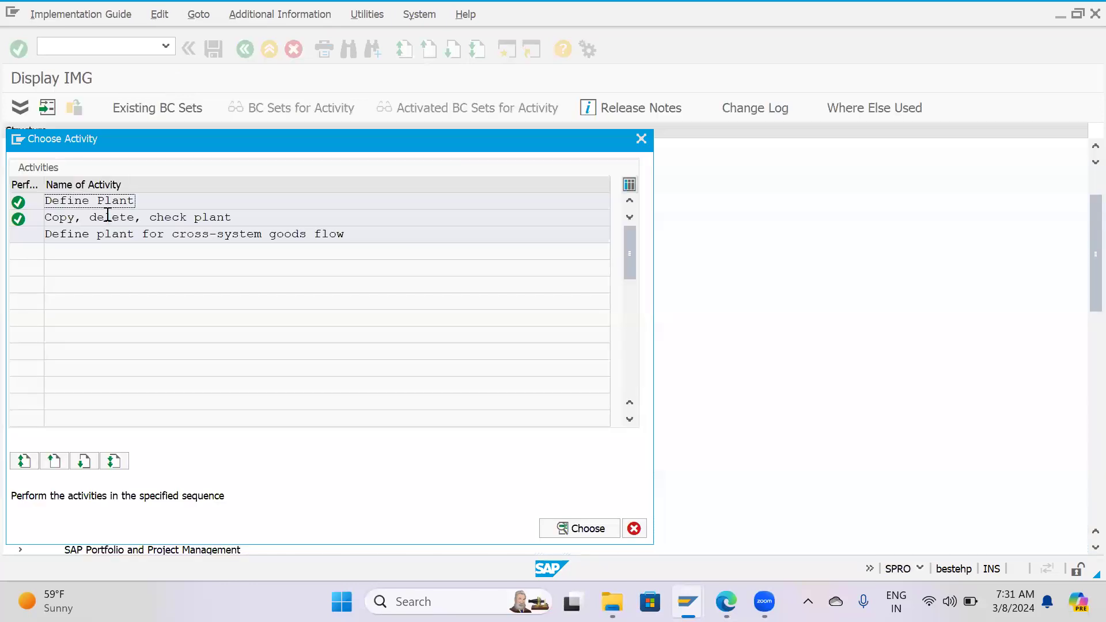
Leave the plant activities and open Assign plant to company code under Enterprise Structure, Assignment, Logistics - General.
{"action": "double_click", "coordinate": [171, 219]}
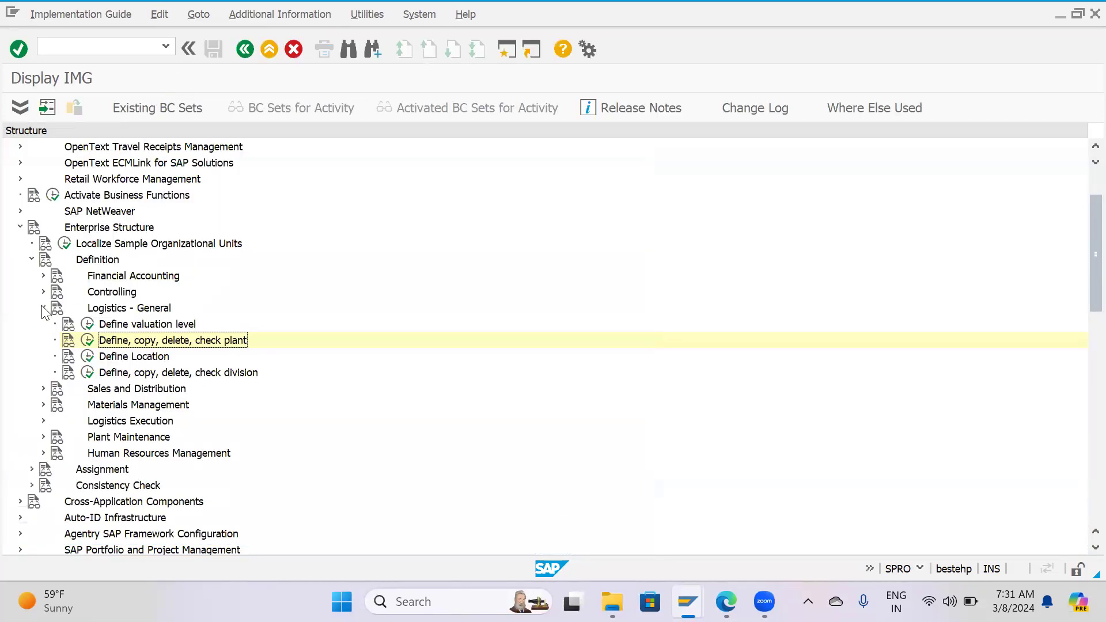
{"action": "left_click", "coordinate": [42, 307]}
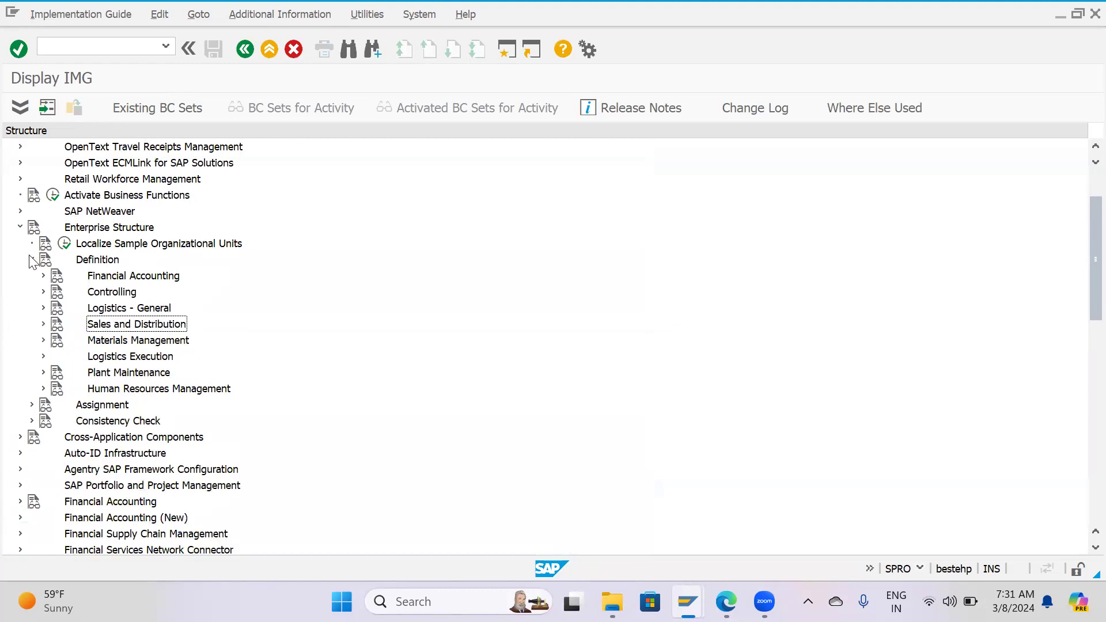
{"action": "left_click", "coordinate": [32, 259]}
{"action": "left_click", "coordinate": [32, 275]}
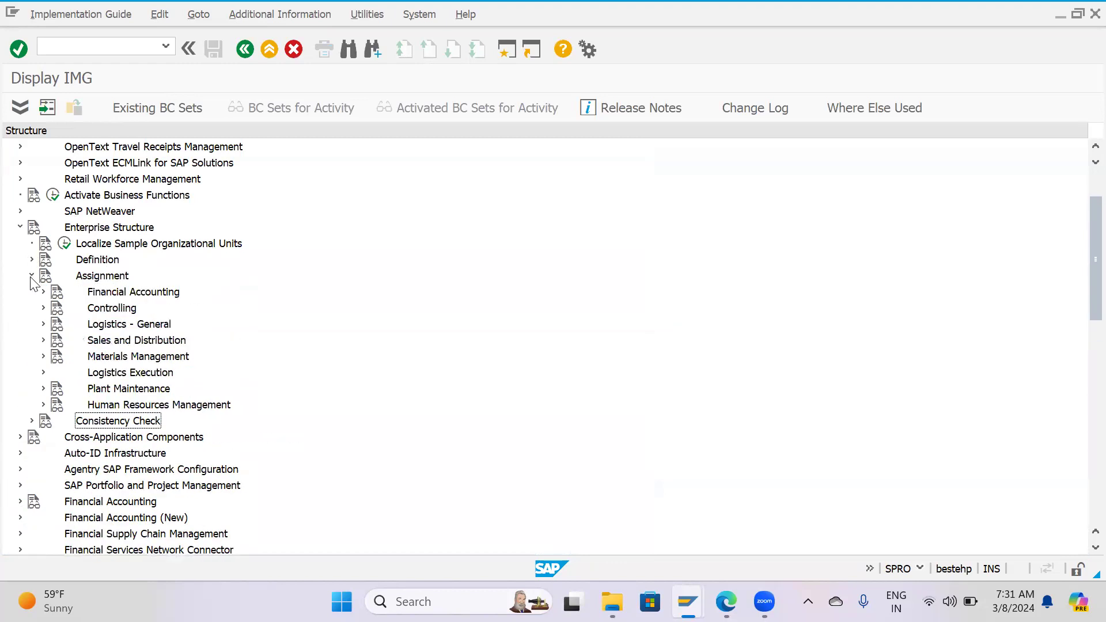
{"action": "left_click", "coordinate": [43, 323]}
{"action": "left_click", "coordinate": [87, 340]}
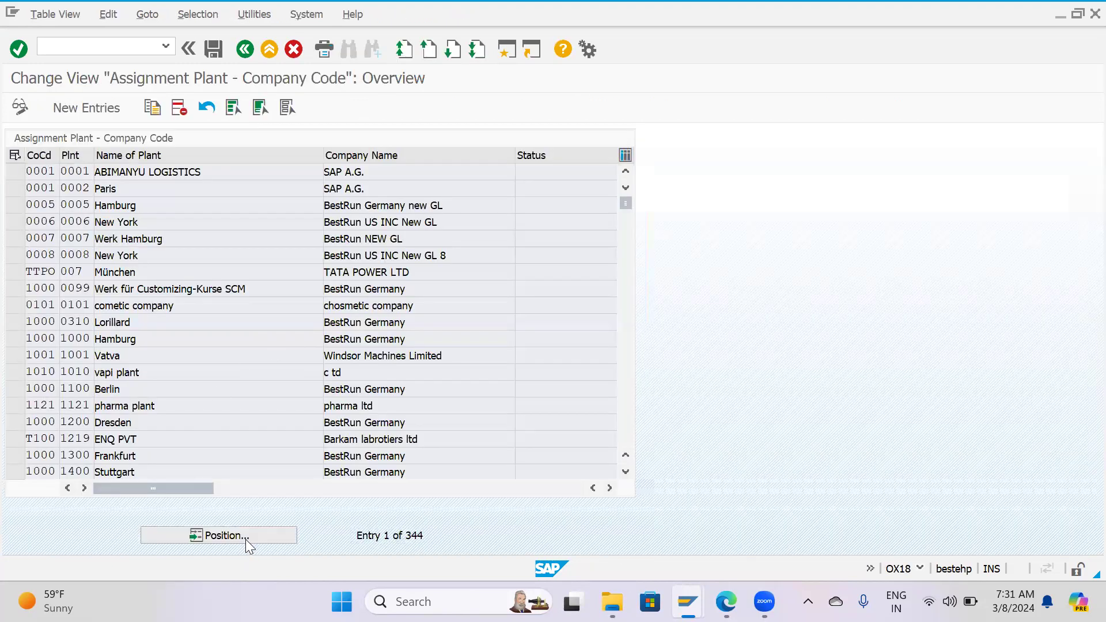
Delete the assignment of plant HP03 to company code 1000 and save it under customizing request MM0201-Ent. Structure.-HPCL.
{"action": "left_click", "coordinate": [246, 535]}
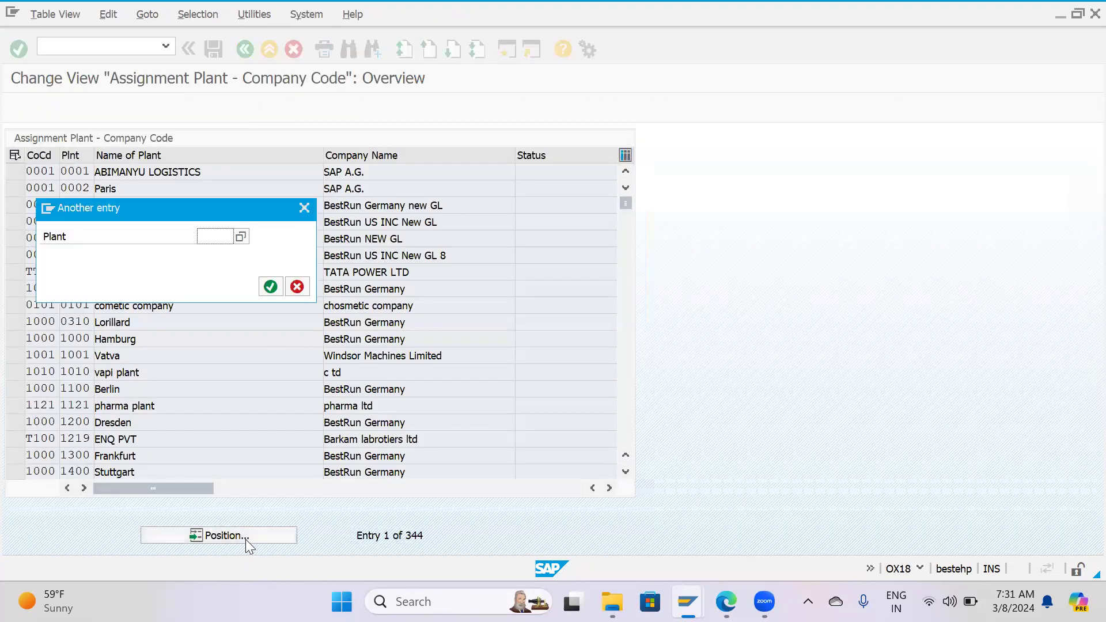
{"action": "type", "text": "Hp03"}
{"action": "key", "text": "Return"}
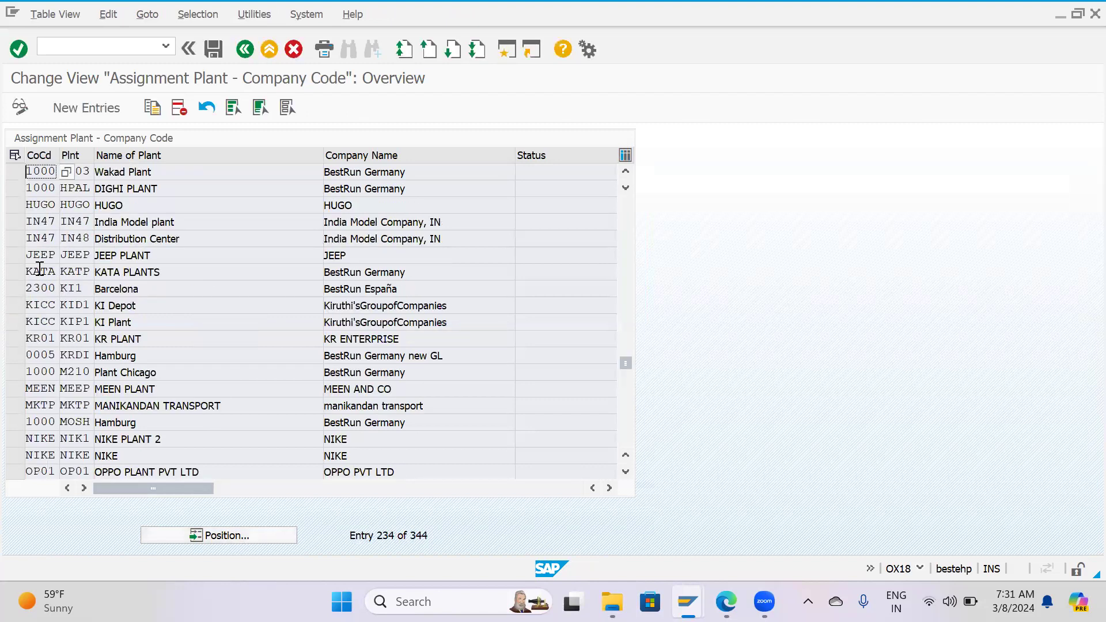
{"action": "left_click", "coordinate": [15, 222]}
{"action": "left_click", "coordinate": [15, 172]}
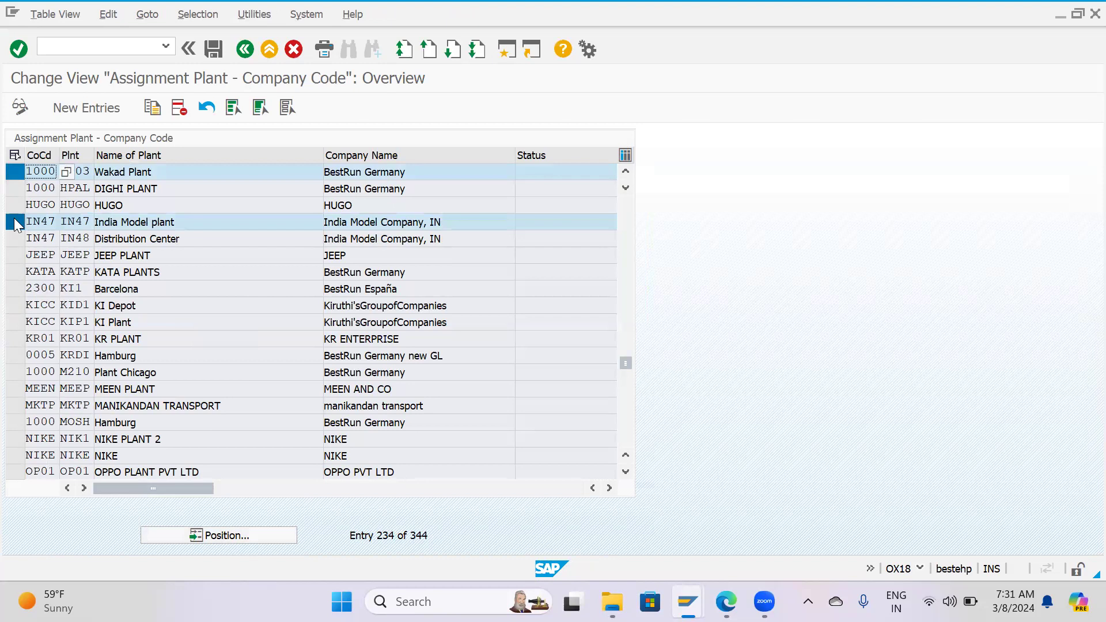
{"action": "left_click", "coordinate": [14, 222]}
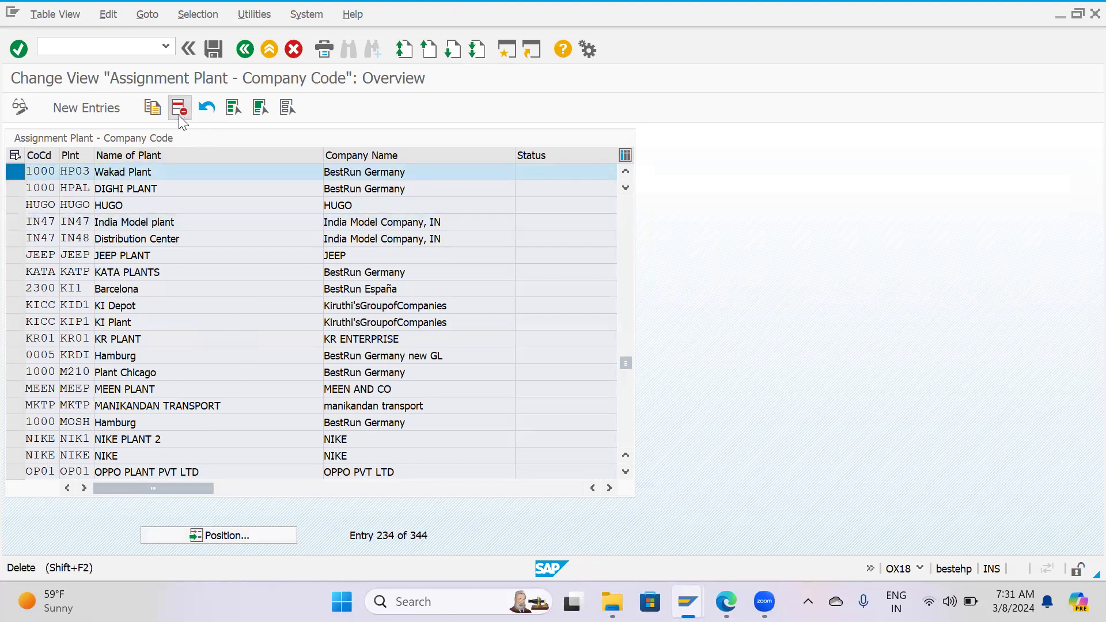
{"action": "left_click", "coordinate": [178, 110]}
{"action": "left_click", "coordinate": [514, 281]}
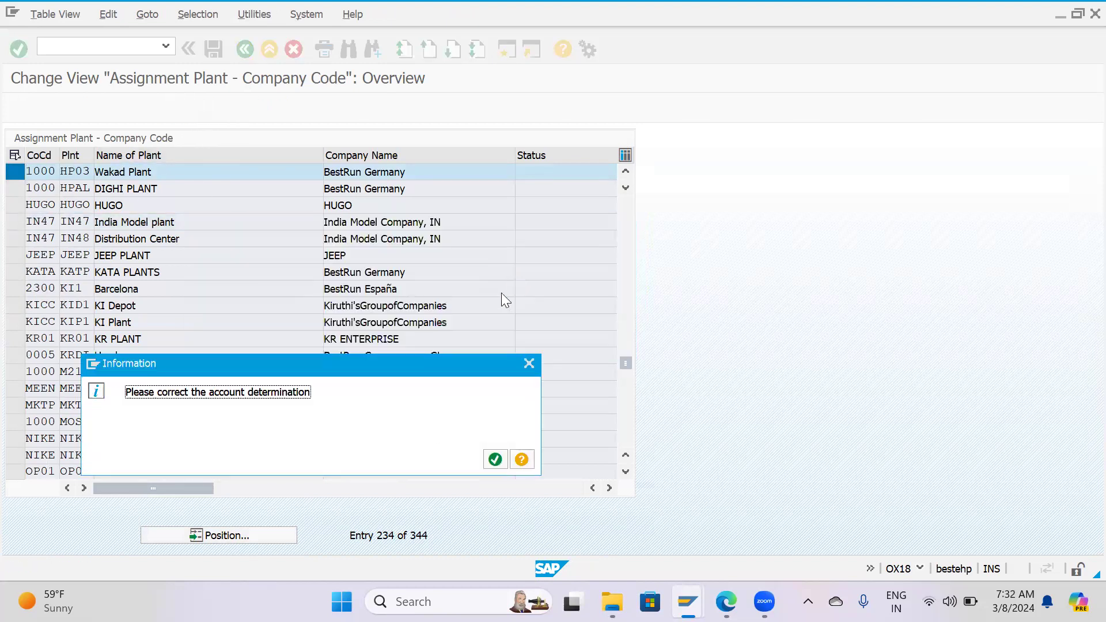
{"action": "left_click", "coordinate": [493, 456]}
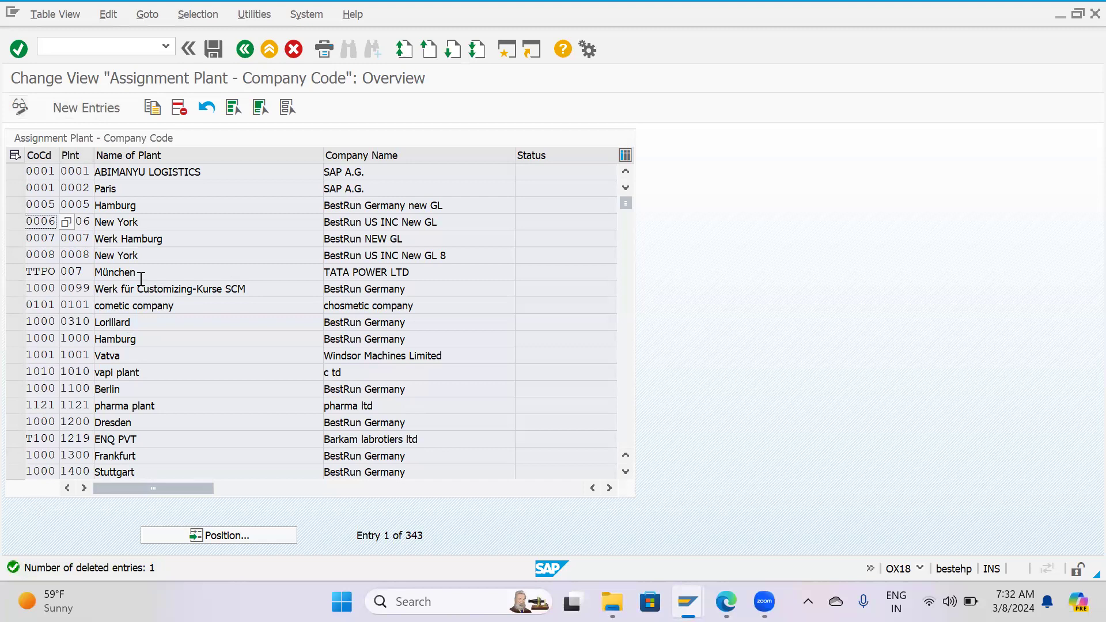
{"action": "left_click", "coordinate": [213, 49]}
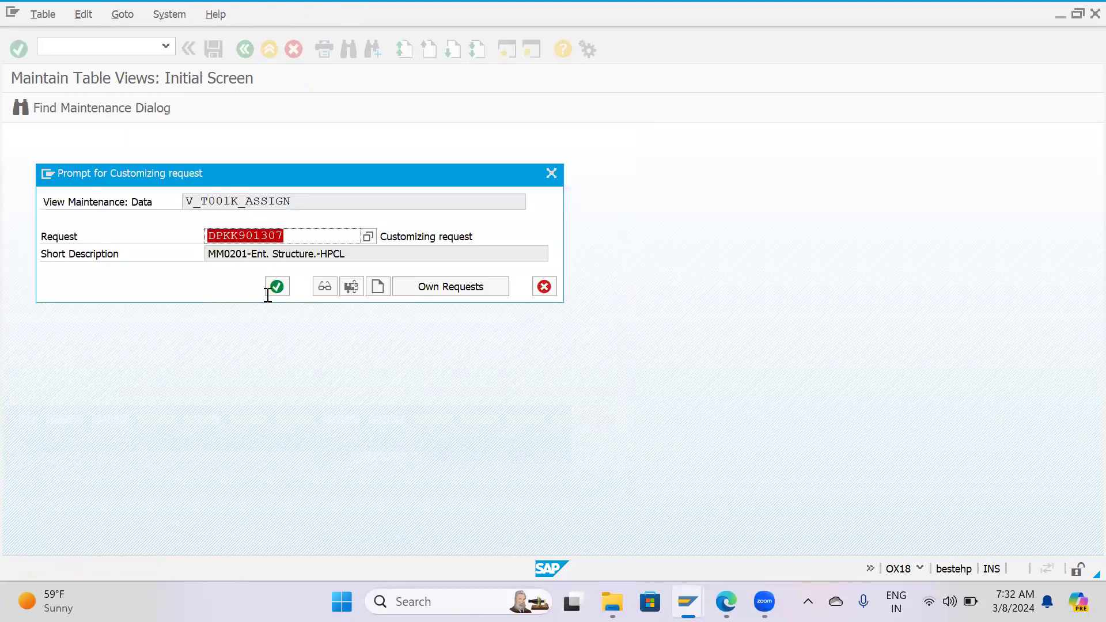
{"action": "left_click", "coordinate": [276, 286]}
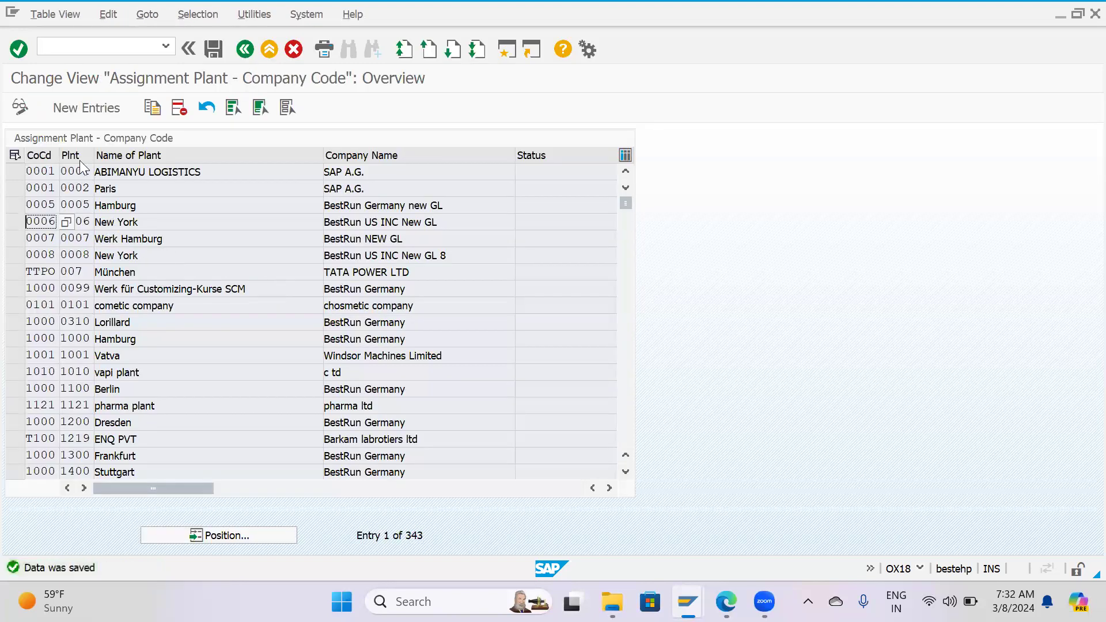
Add a new entry assigning plant HP03 to company code HPCL and save it.
{"action": "left_click", "coordinate": [69, 110]}
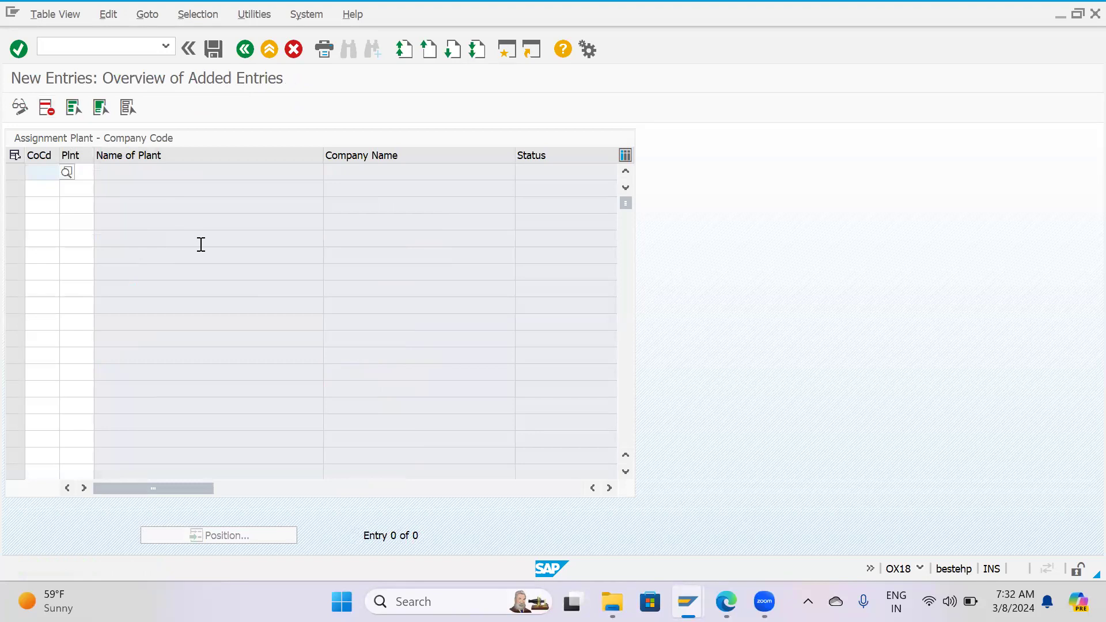
{"action": "type", "text": "h"}
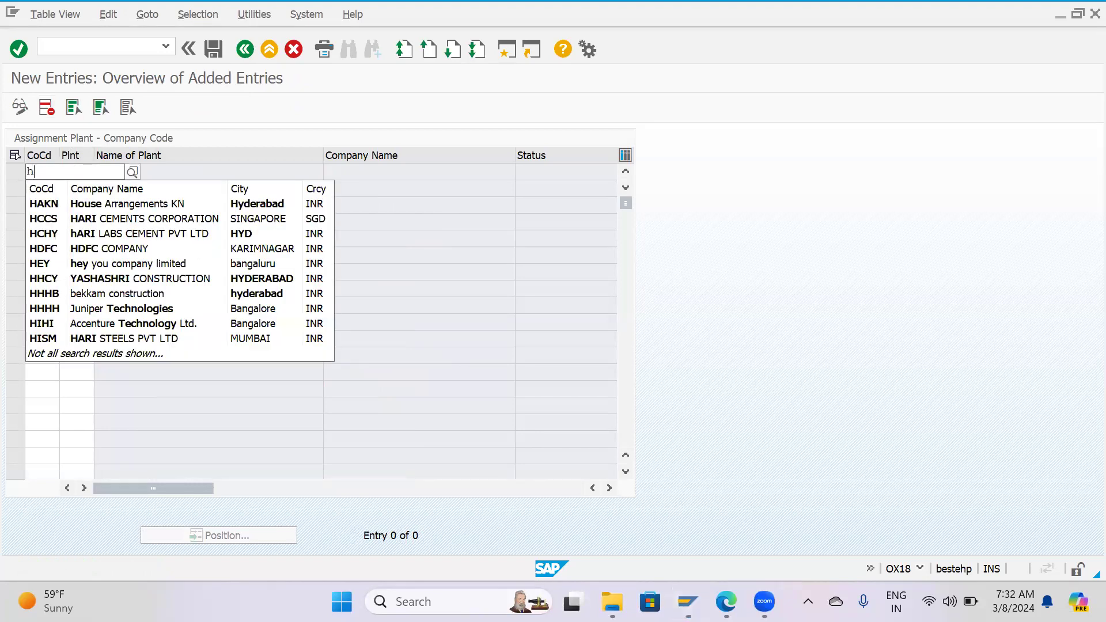
{"action": "type", "text": "pcl`"}
{"action": "key", "text": "BackSpace"}
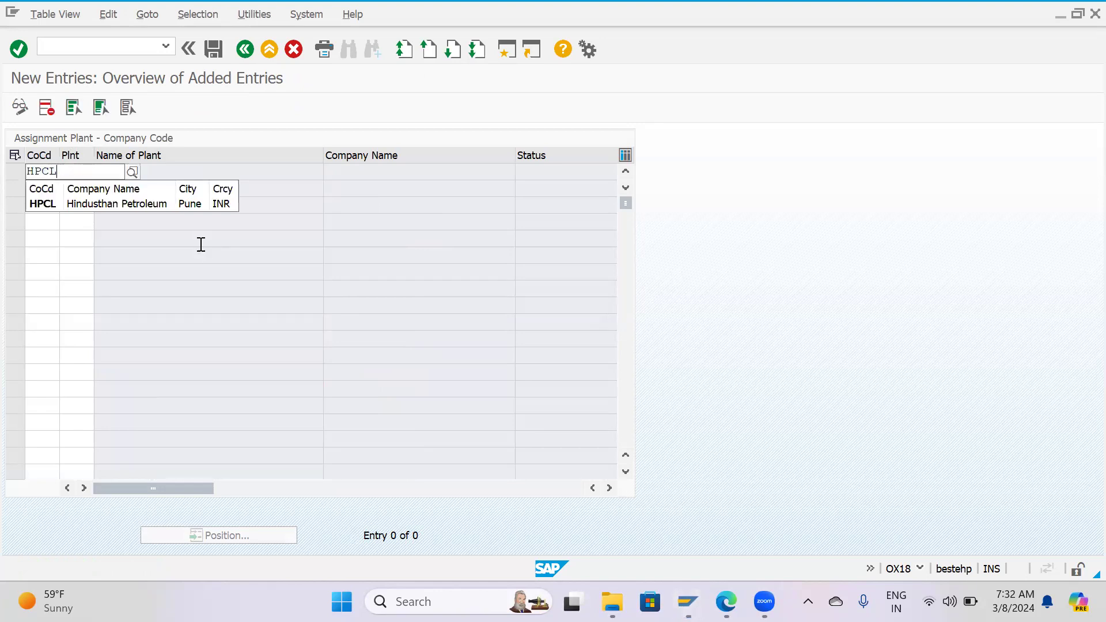
{"action": "key", "text": "Tab"}
{"action": "type", "text": "H"}
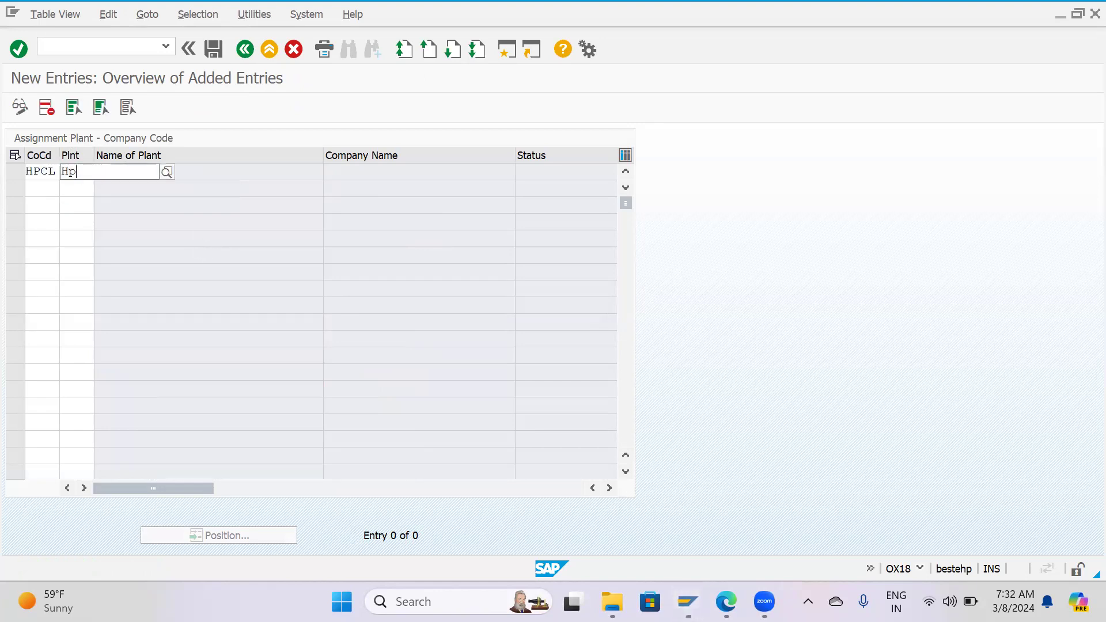
{"action": "key", "text": "Return"}
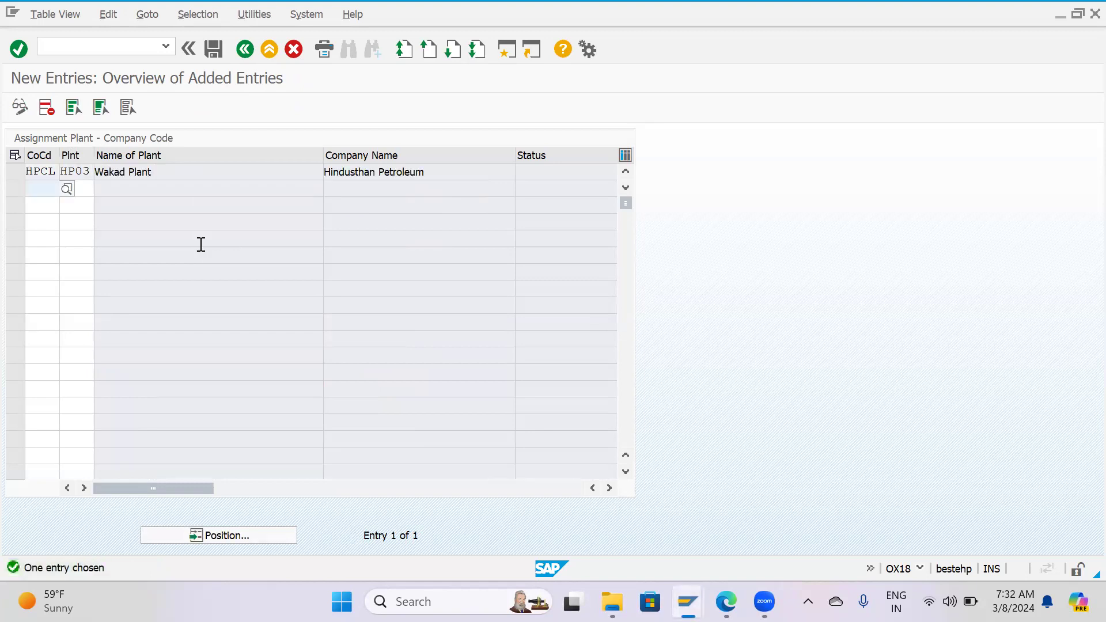
{"action": "left_click", "coordinate": [218, 51]}
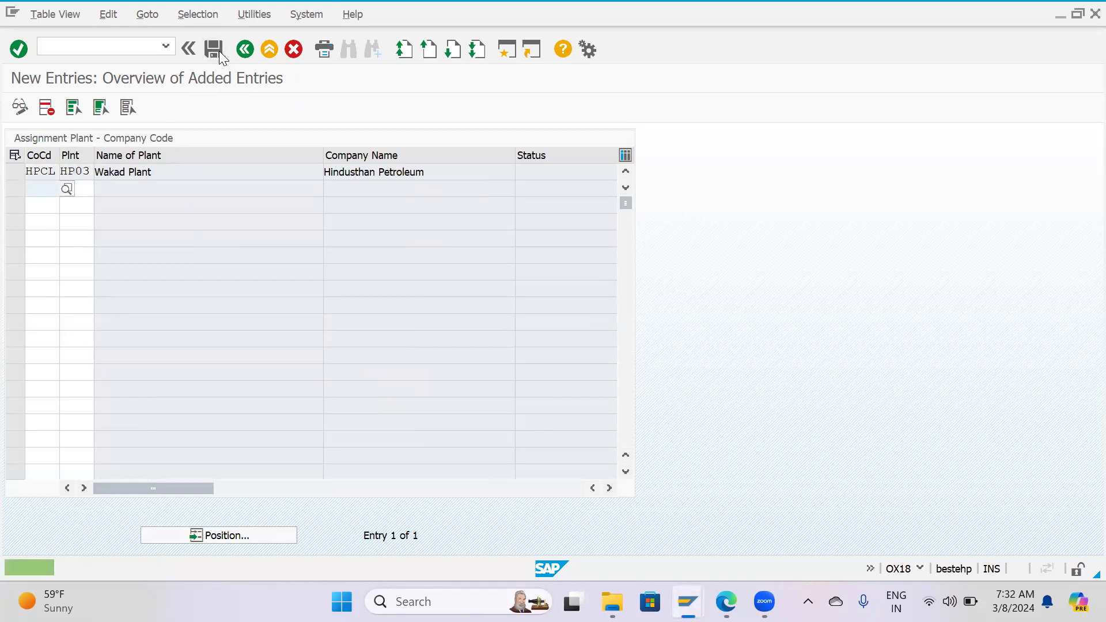
Locate plant HP03 in the assignment list and check the company codes of plants HP01, HP02 and HP03.
{"action": "left_click", "coordinate": [278, 534]}
{"action": "type", "text": "Hp03"}
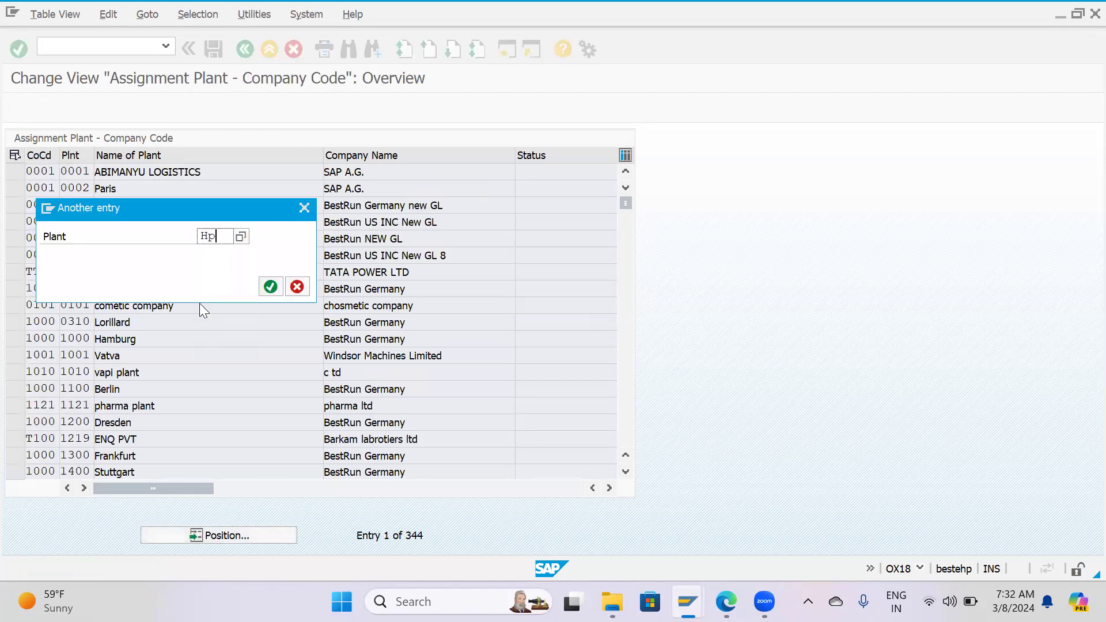
{"action": "key", "text": "Return"}
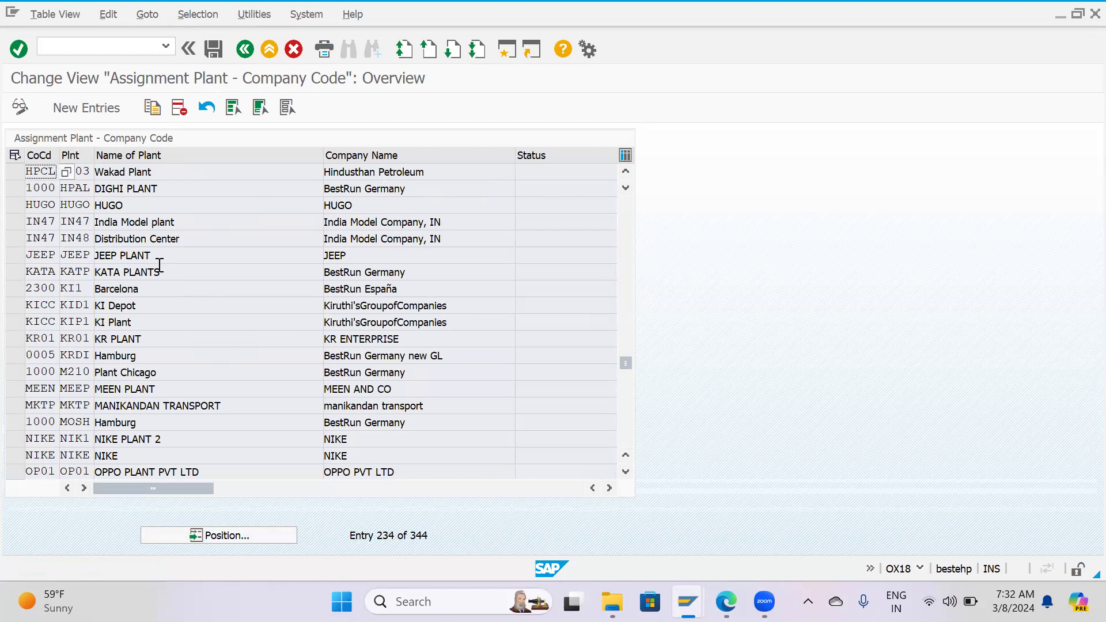
{"action": "scroll", "coordinate": [117, 246], "scroll_direction": "up", "scroll_amount": 1}
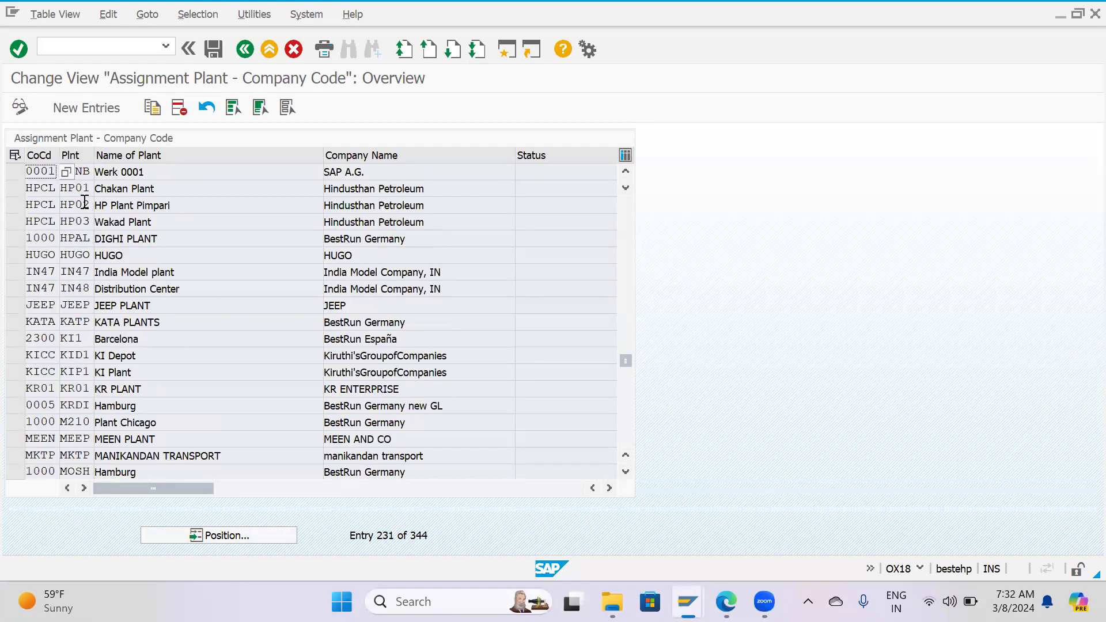
{"action": "left_click", "coordinate": [85, 205]}
{"action": "left_click", "coordinate": [87, 228]}
{"action": "left_click", "coordinate": [143, 236]}
{"action": "left_click", "coordinate": [86, 187]}
{"action": "left_click", "coordinate": [78, 205]}
{"action": "left_click", "coordinate": [77, 222]}
Mark the assignment rows of plants HP01, HP02 and HP03 for review, then return to the implementation guide.
{"action": "left_click", "coordinate": [17, 188]}
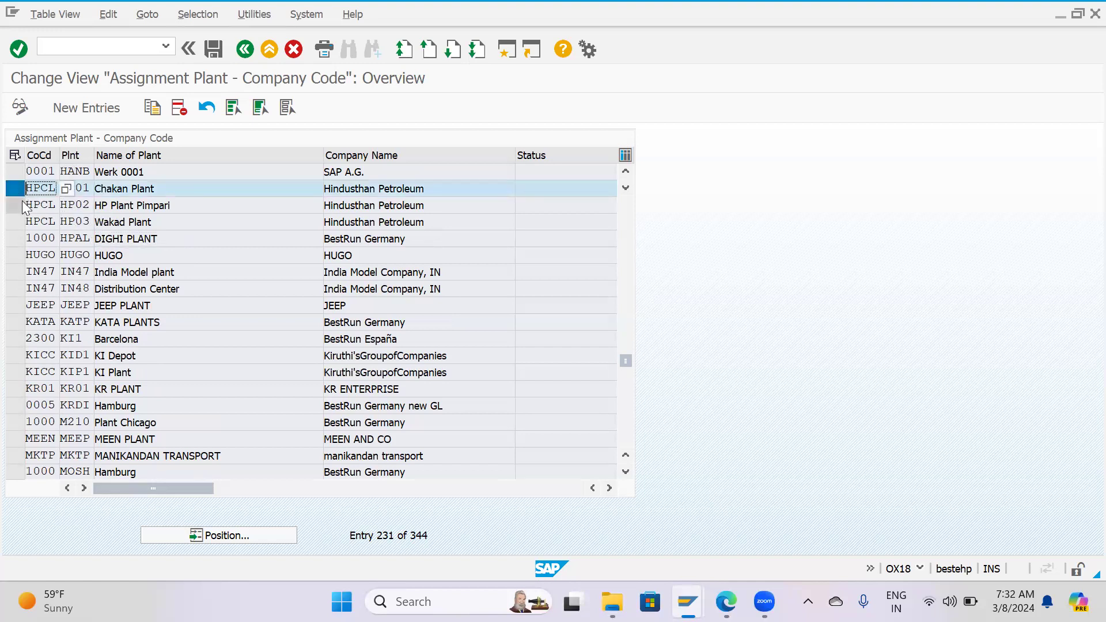
{"action": "left_click", "coordinate": [18, 205]}
{"action": "left_click", "coordinate": [22, 223]}
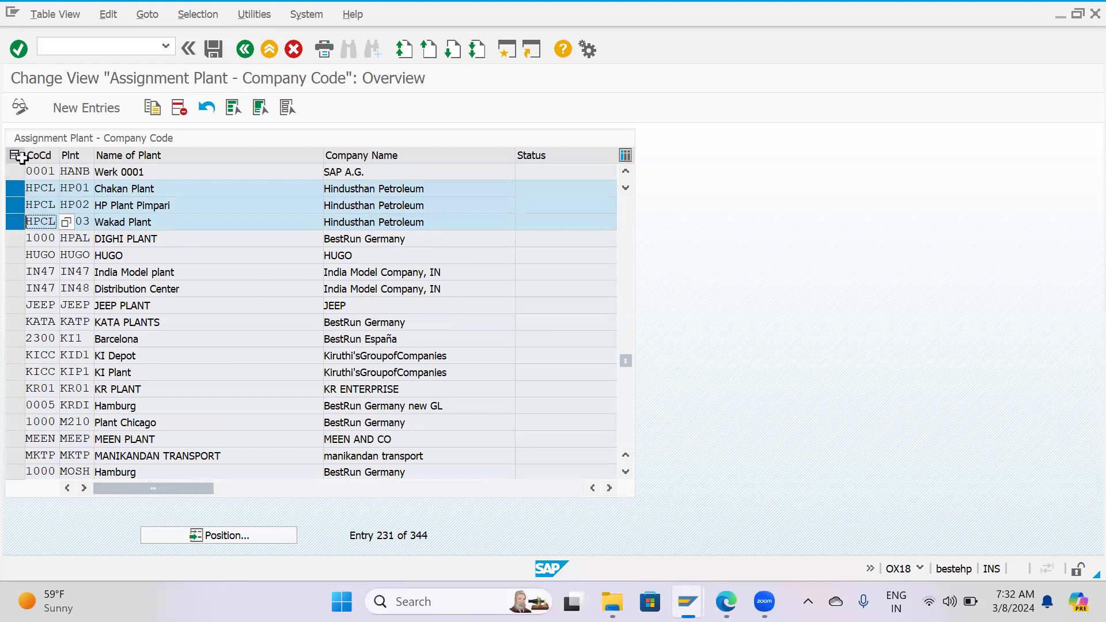
{"action": "left_click", "coordinate": [15, 188]}
{"action": "left_click", "coordinate": [15, 205]}
{"action": "left_click", "coordinate": [245, 49]}
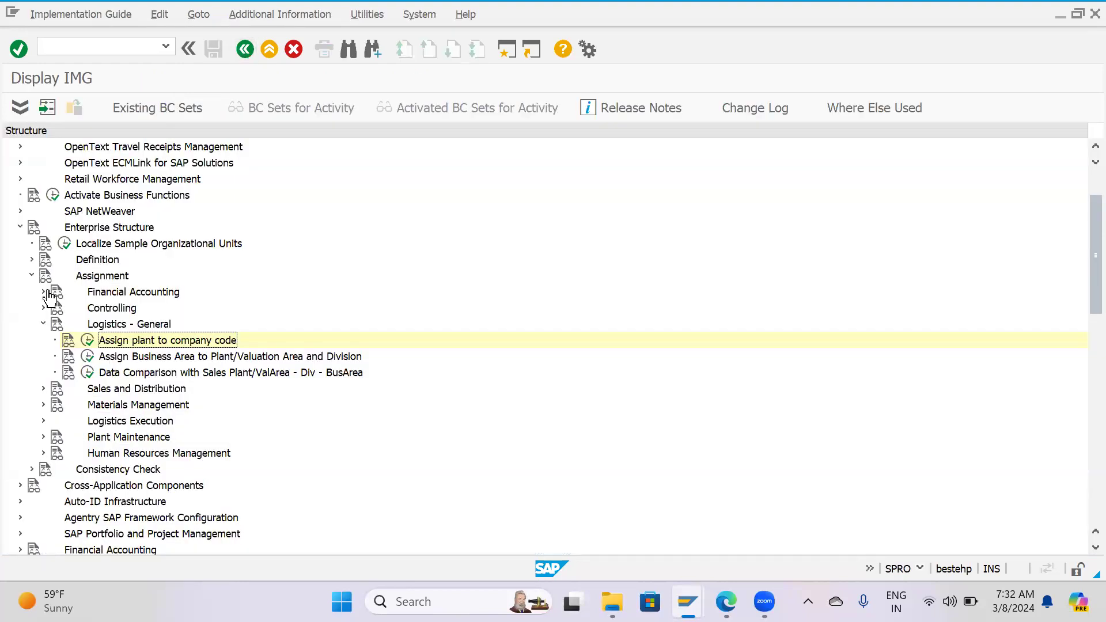
Collapse Assignment and review the activities available under Definition, Materials Management in the Enterprise Structure.
{"action": "left_click", "coordinate": [32, 275]}
{"action": "left_click", "coordinate": [32, 259]}
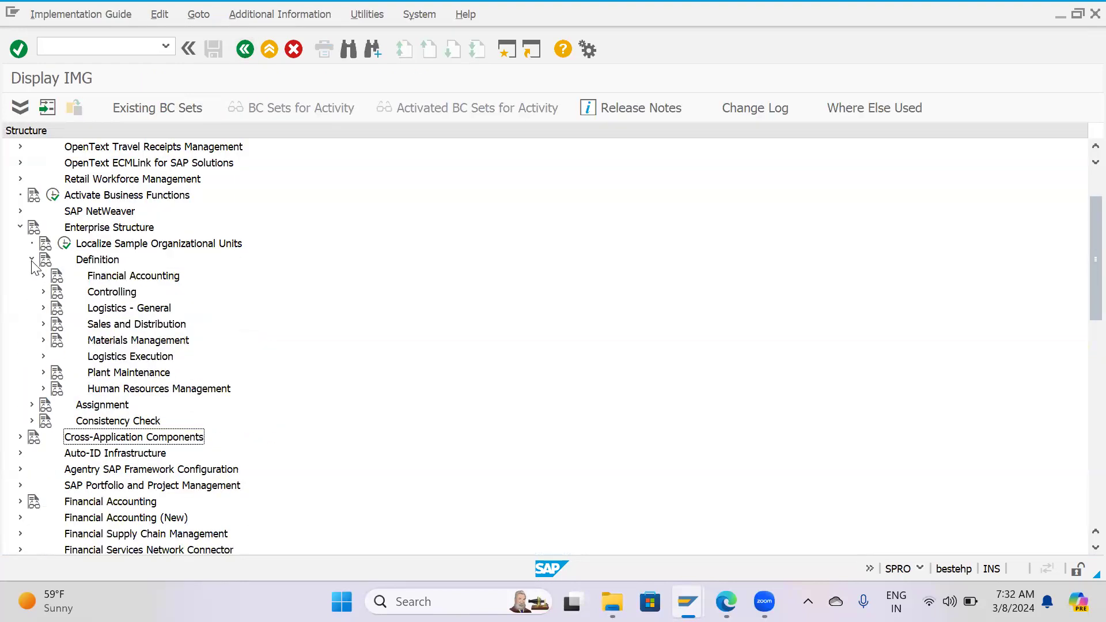
{"action": "left_click", "coordinate": [44, 340]}
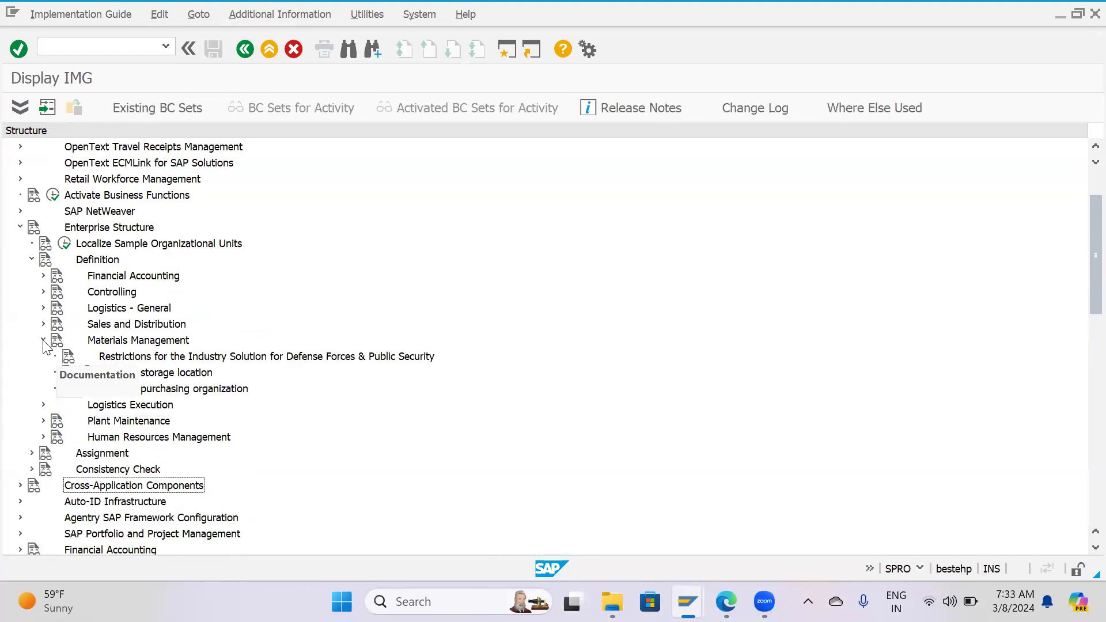
{"action": "left_click", "coordinate": [44, 340]}
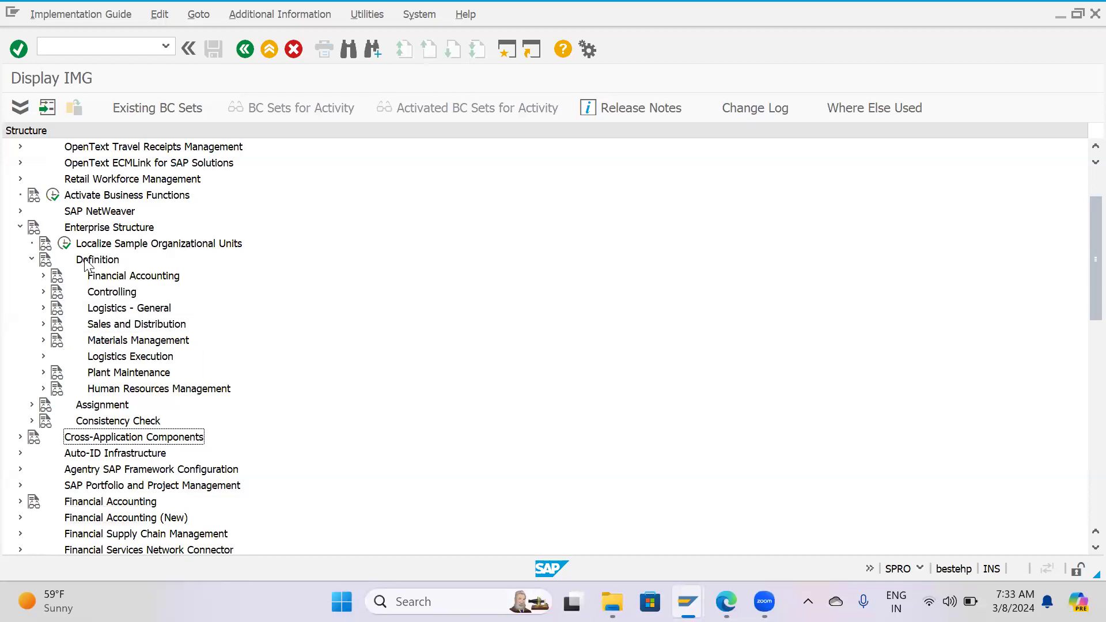
{"action": "left_click", "coordinate": [131, 342]}
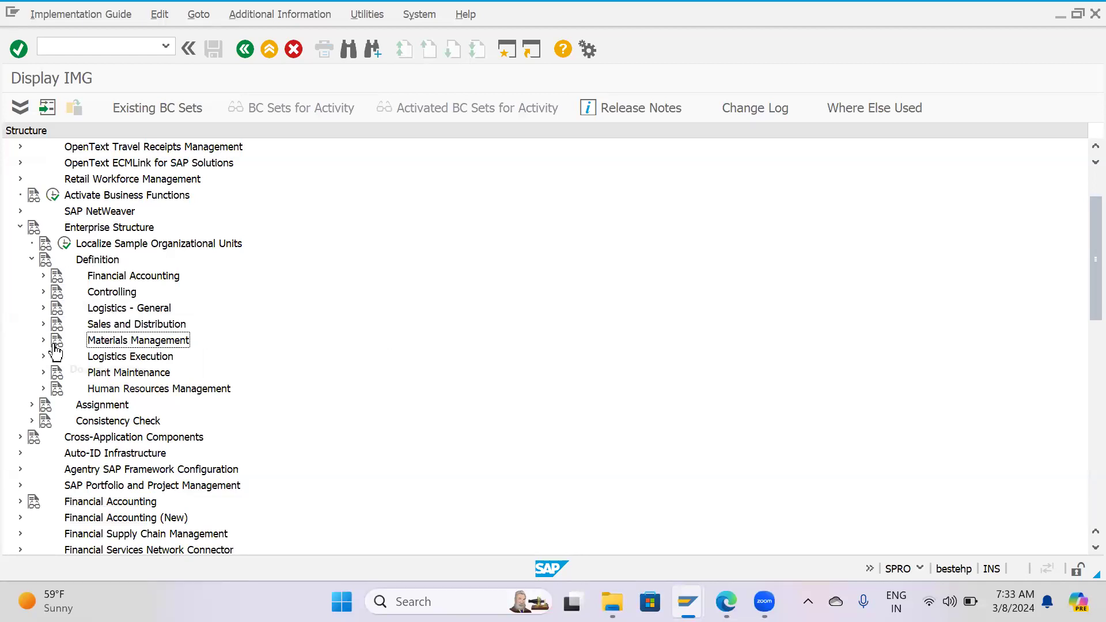
{"action": "left_click", "coordinate": [43, 340]}
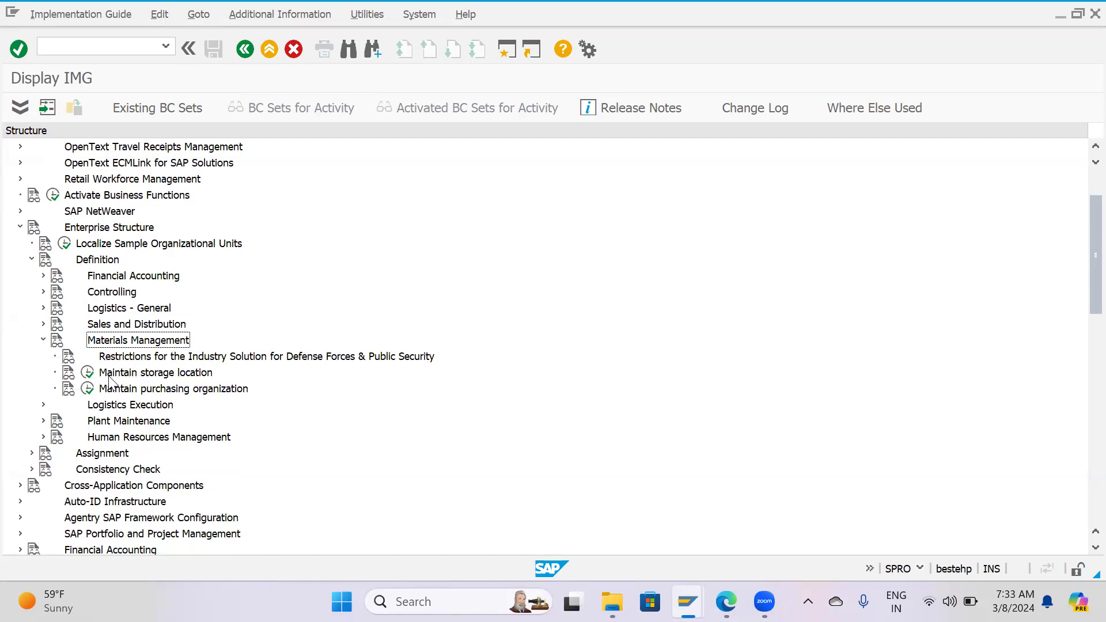
{"action": "left_click", "coordinate": [43, 341]}
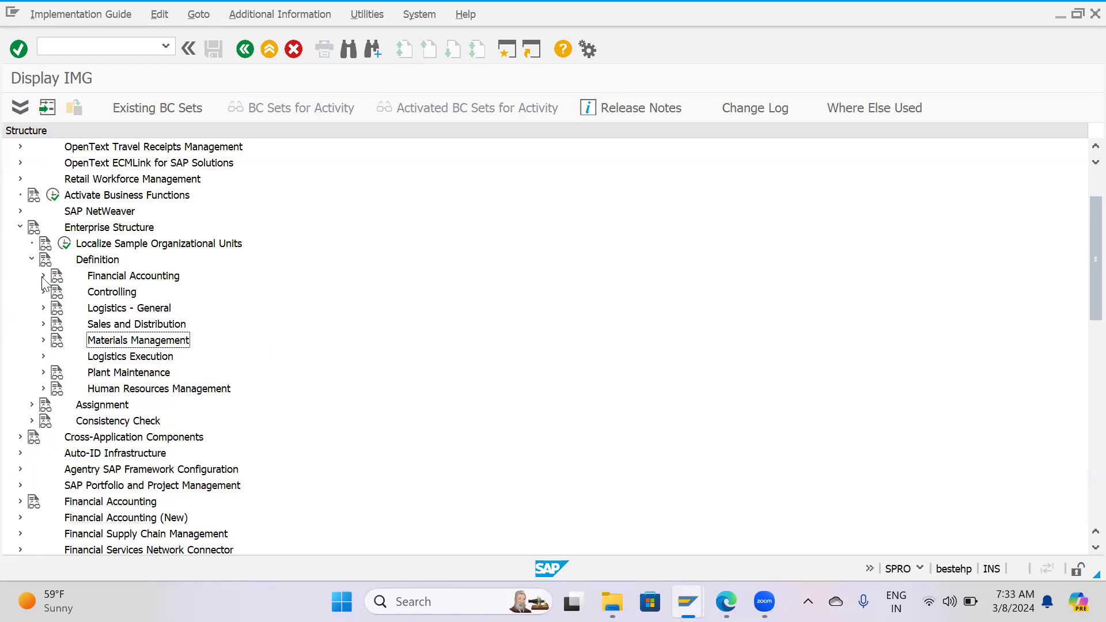
Open the Define Location activity under Enterprise Structure, Definition, Logistics - General.
{"action": "left_click", "coordinate": [43, 308]}
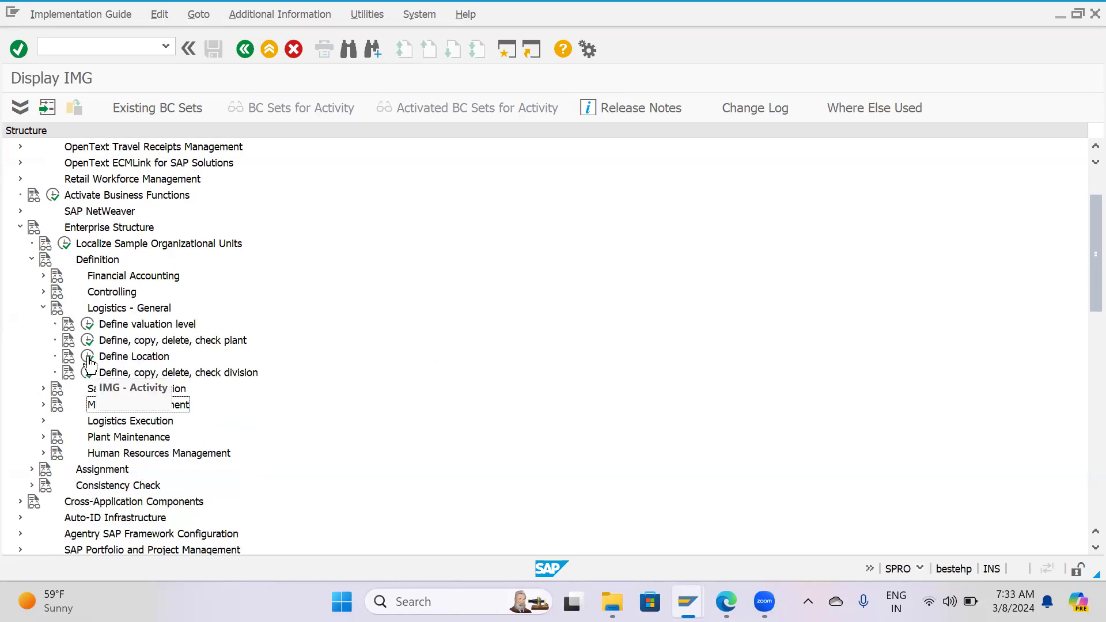
{"action": "left_click", "coordinate": [134, 357]}
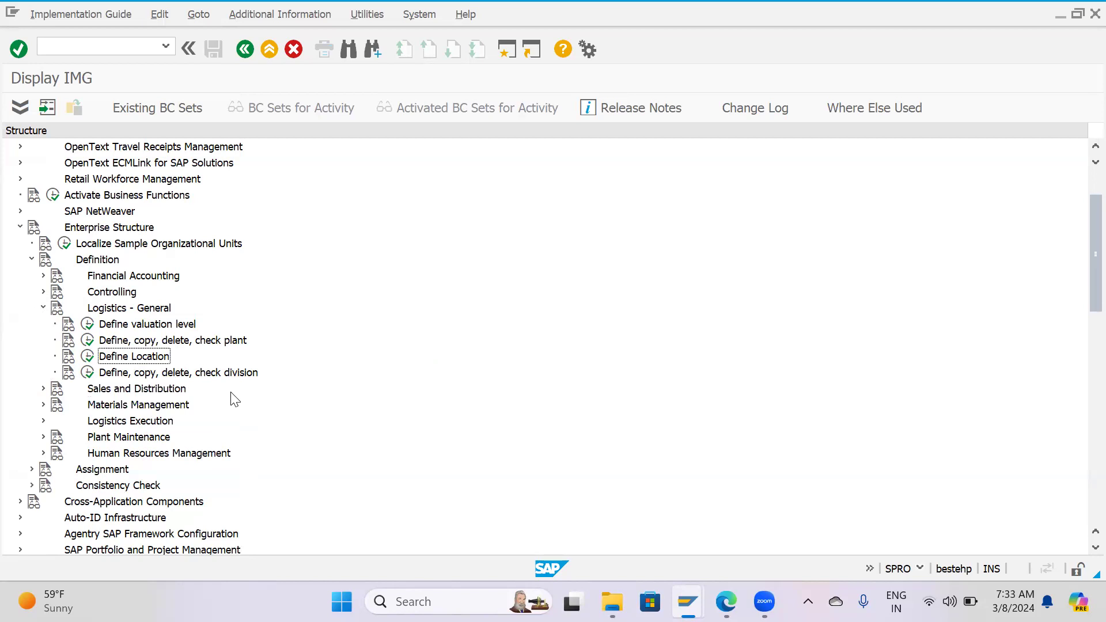
{"action": "left_click", "coordinate": [86, 357]}
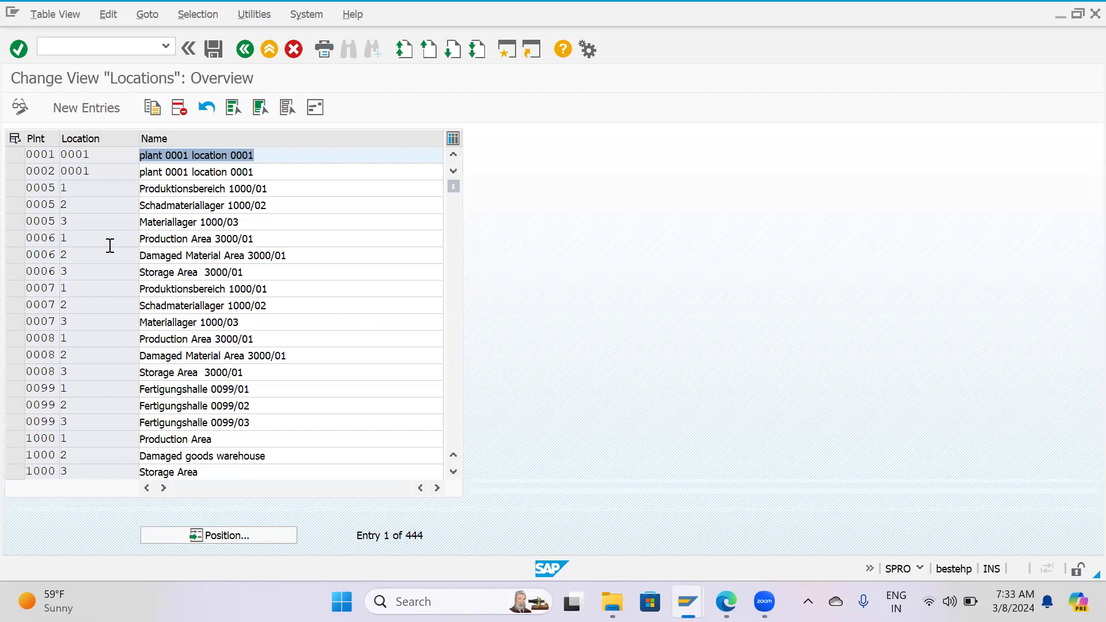
Select the three location entries 1, 2 and 3 of plant 0006 in the Locations overview.
{"action": "scroll", "coordinate": [110, 246], "scroll_direction": "down", "scroll_amount": 2}
{"action": "scroll", "coordinate": [89, 247], "scroll_direction": "up", "scroll_amount": 2}
{"action": "left_click", "coordinate": [15, 238]}
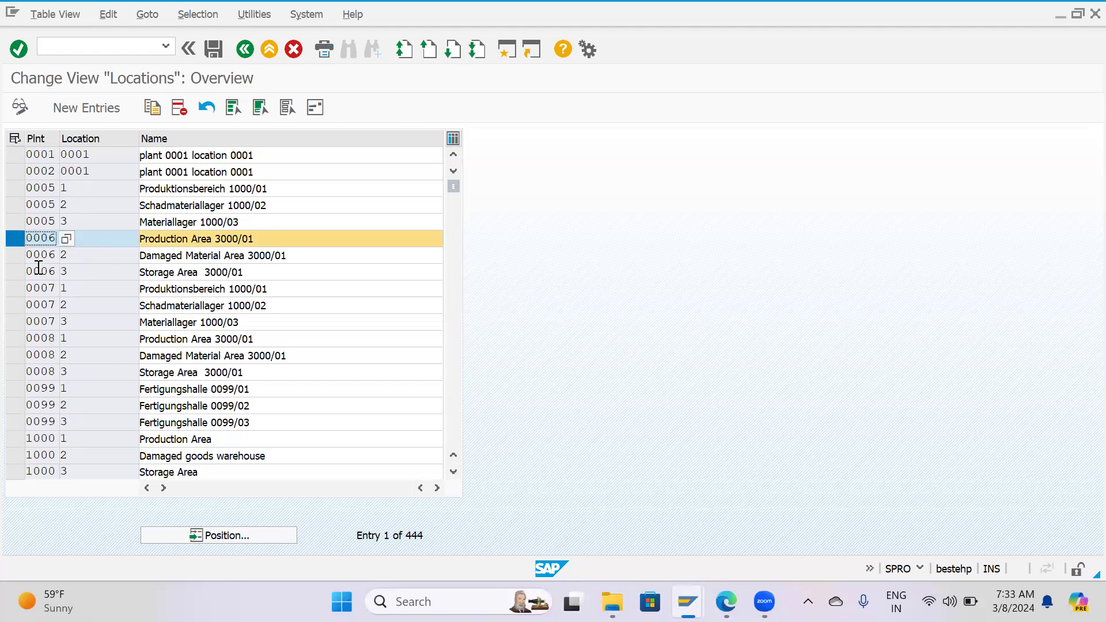
{"action": "left_click_drag", "start_coordinate": [12, 252], "coordinate": [19, 302]}
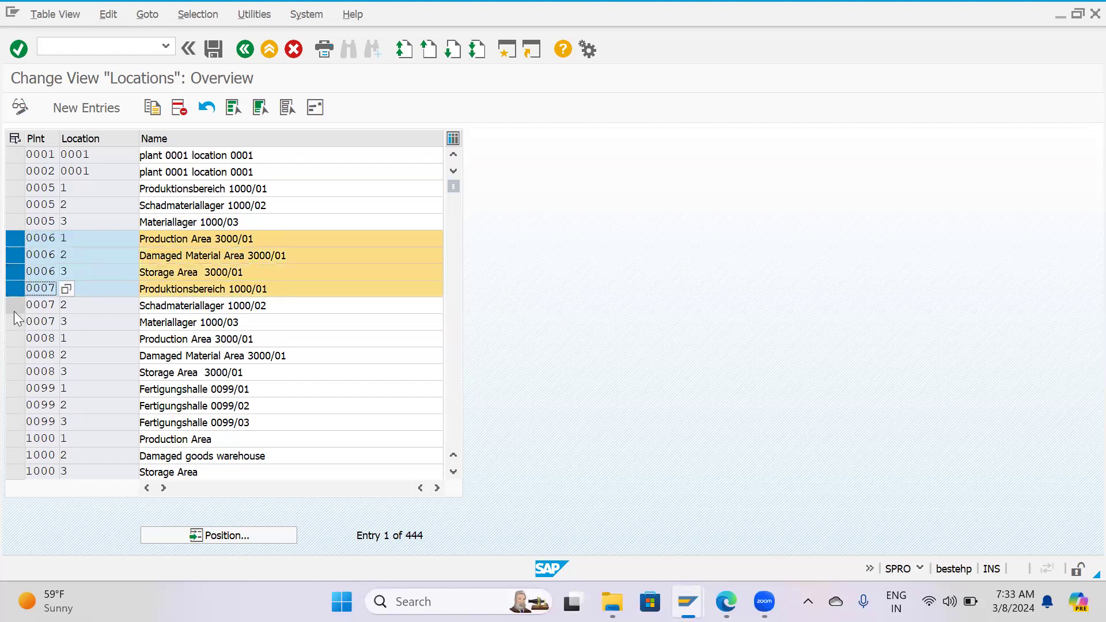
{"action": "left_click", "coordinate": [9, 292]}
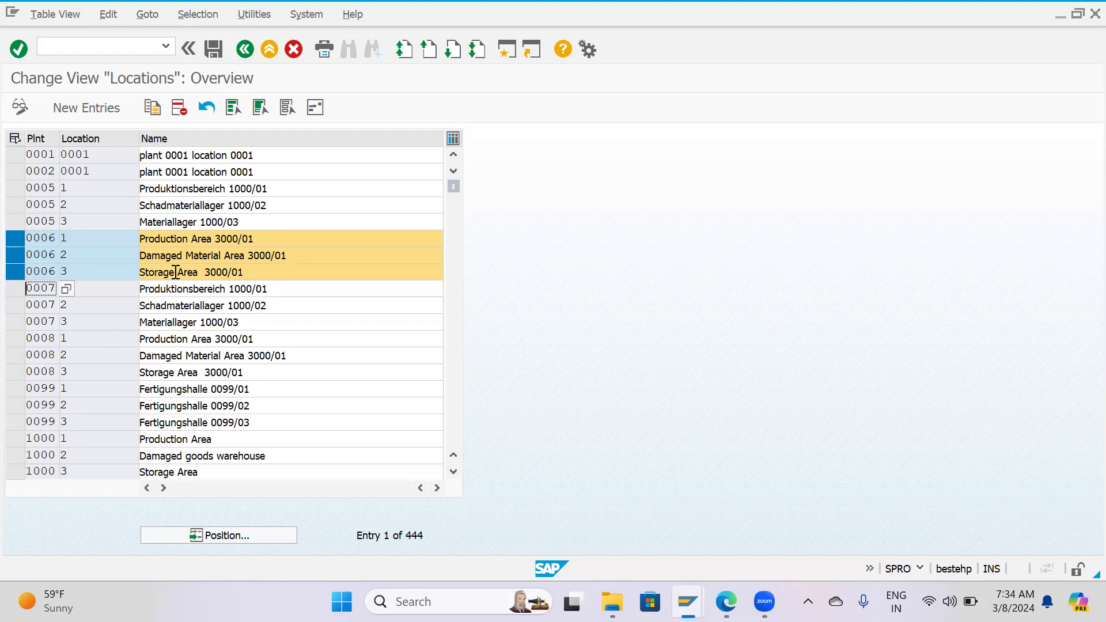
Leave the Locations overview and collapse Logistics - General under Definition in the implementation guide.
{"action": "key", "text": "Escape"}
{"action": "left_click", "coordinate": [307, 300]}
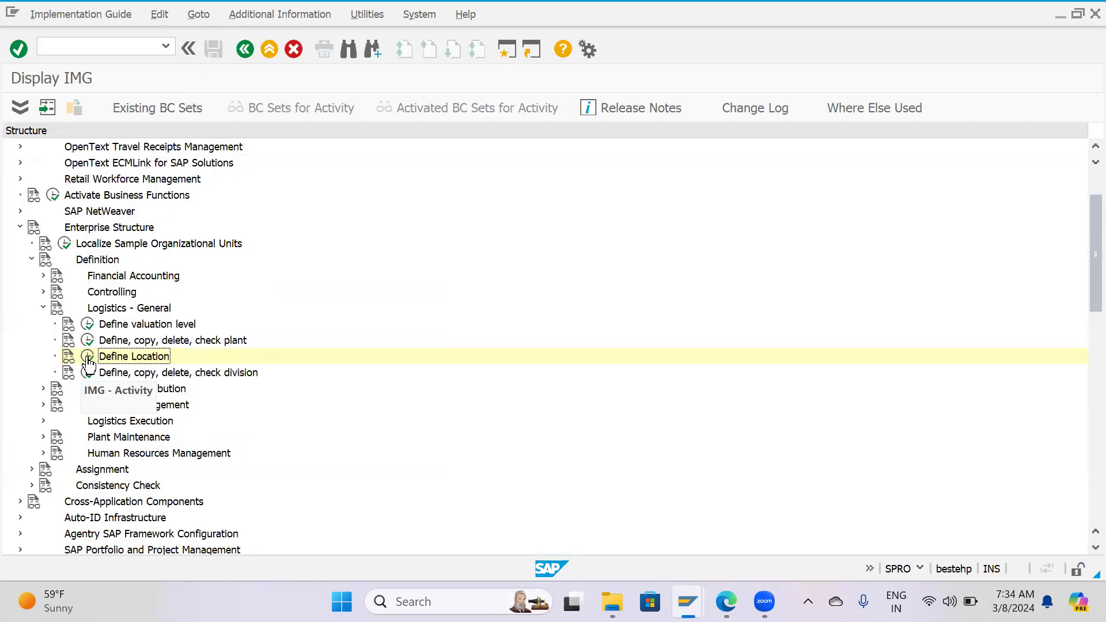
{"action": "left_click", "coordinate": [44, 308]}
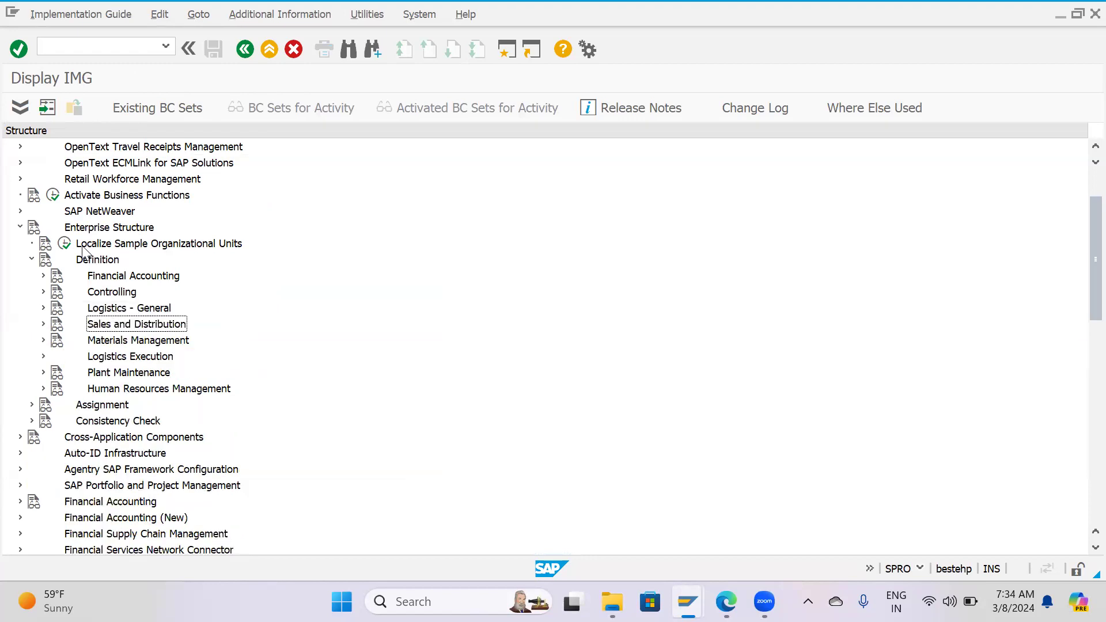
Open the storage location maintenance activity under Enterprise Structure, Definition, Materials Management.
{"action": "left_click", "coordinate": [102, 260]}
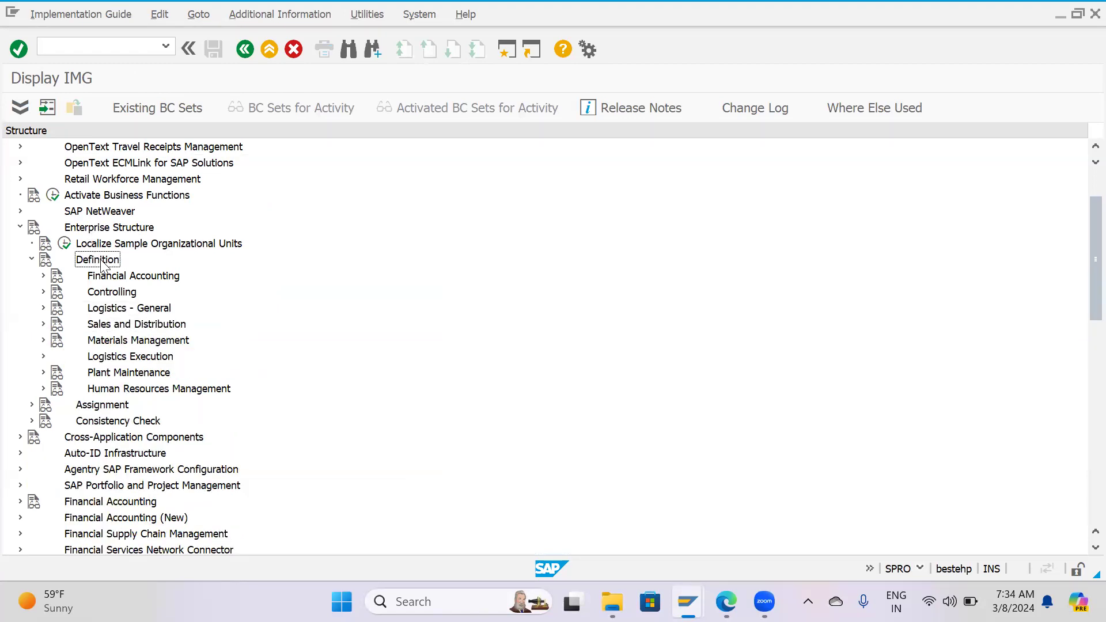
{"action": "left_click", "coordinate": [103, 340]}
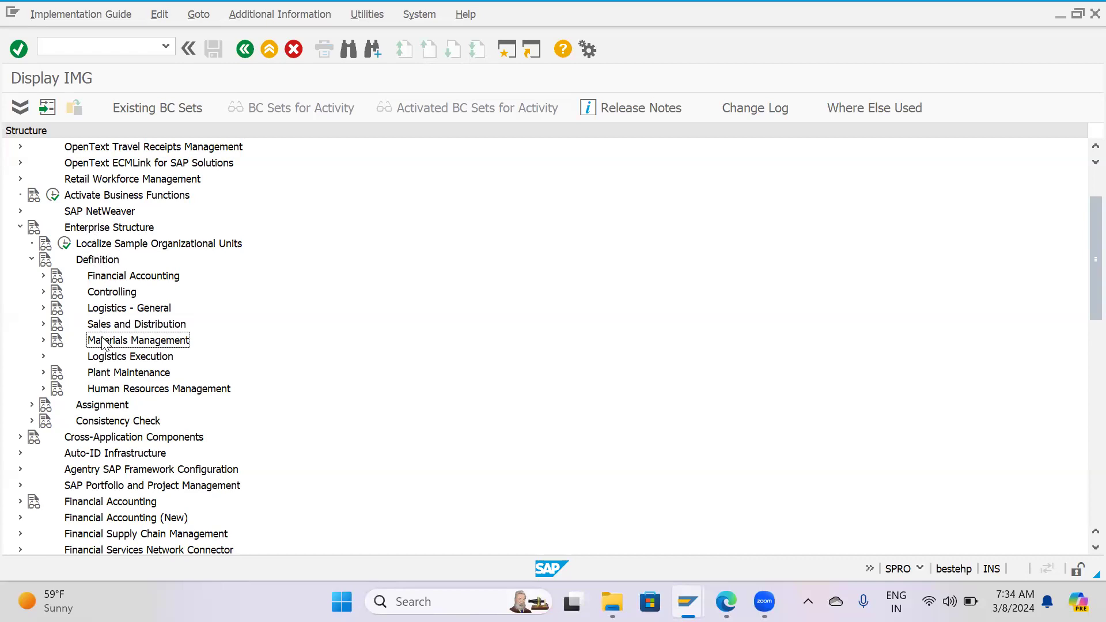
{"action": "left_click", "coordinate": [44, 339]}
{"action": "left_click", "coordinate": [87, 373]}
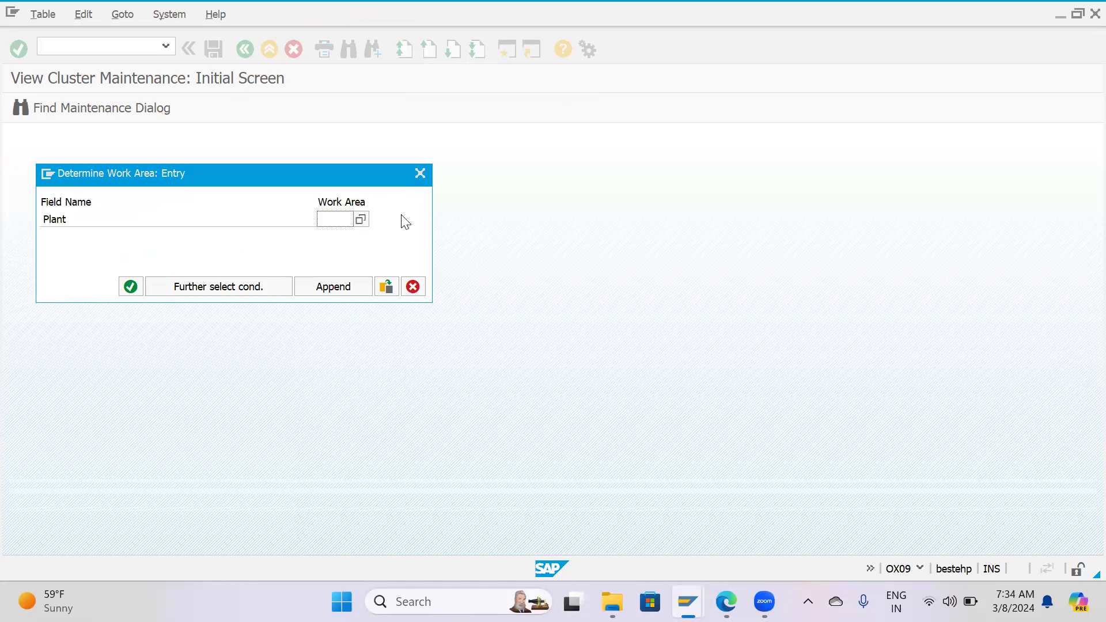
Set plant HP01 as the work area and open its Storage Locations overview.
{"action": "left_click", "coordinate": [56, 219]}
{"action": "left_click", "coordinate": [339, 222]}
{"action": "type", "text": "HP"}
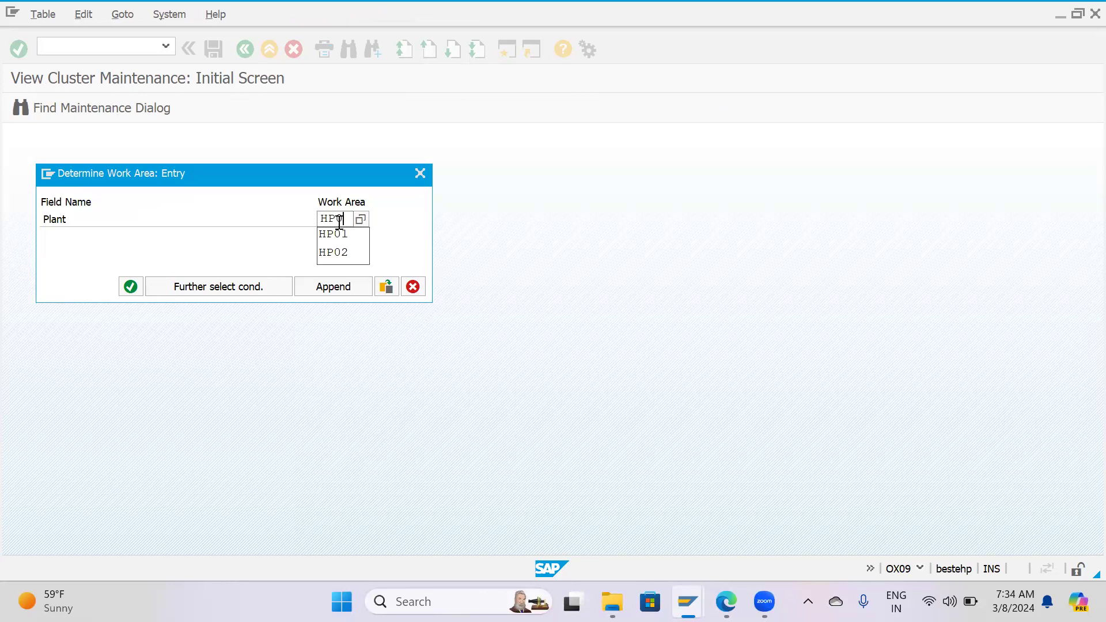
{"action": "type", "text": "01"}
{"action": "key", "text": "Return"}
{"action": "left_click", "coordinate": [218, 208]}
{"action": "left_click", "coordinate": [219, 239]}
{"action": "left_click", "coordinate": [220, 273]}
{"action": "left_click", "coordinate": [219, 307]}
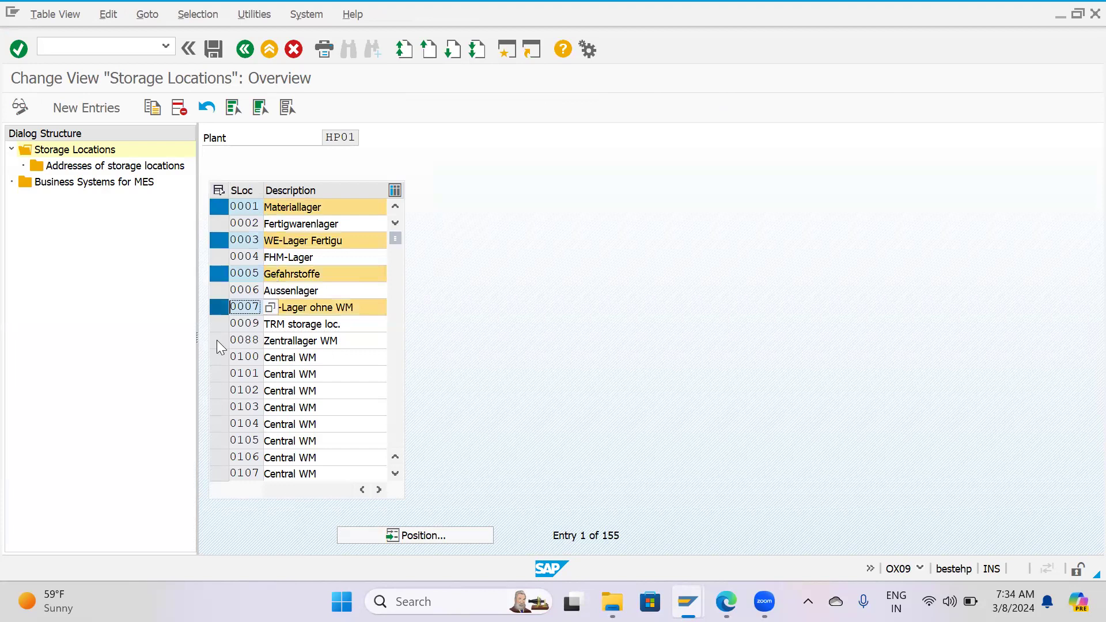
{"action": "left_click", "coordinate": [218, 340]}
{"action": "left_click", "coordinate": [218, 390]}
{"action": "left_click", "coordinate": [218, 223]}
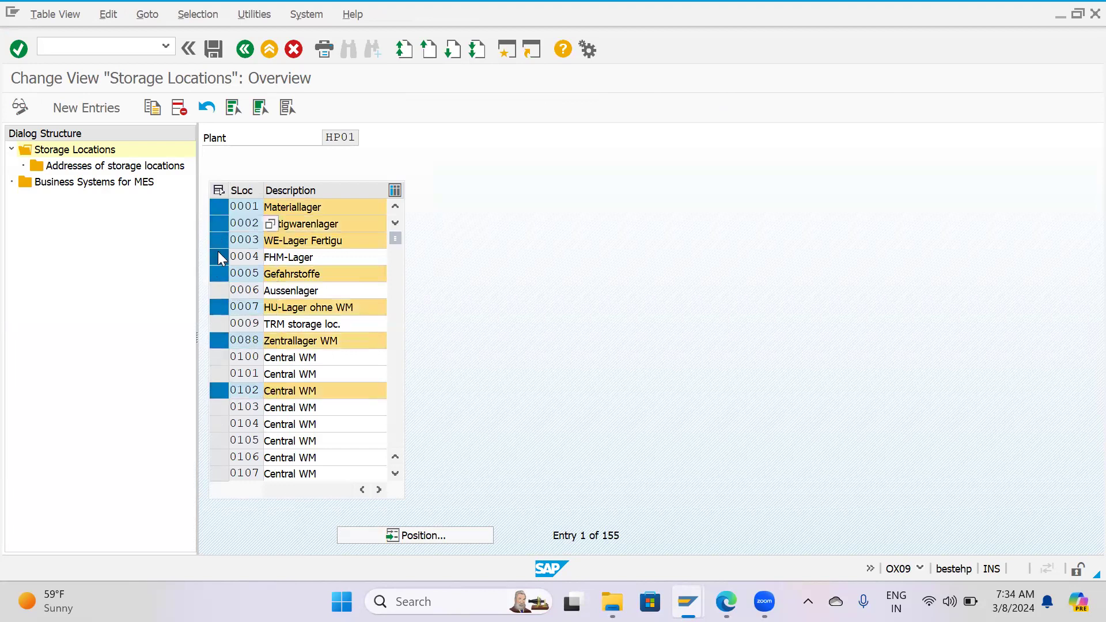
{"action": "left_click", "coordinate": [219, 257]}
{"action": "left_click", "coordinate": [222, 289]}
{"action": "left_click", "coordinate": [218, 323]}
{"action": "left_click", "coordinate": [222, 360]}
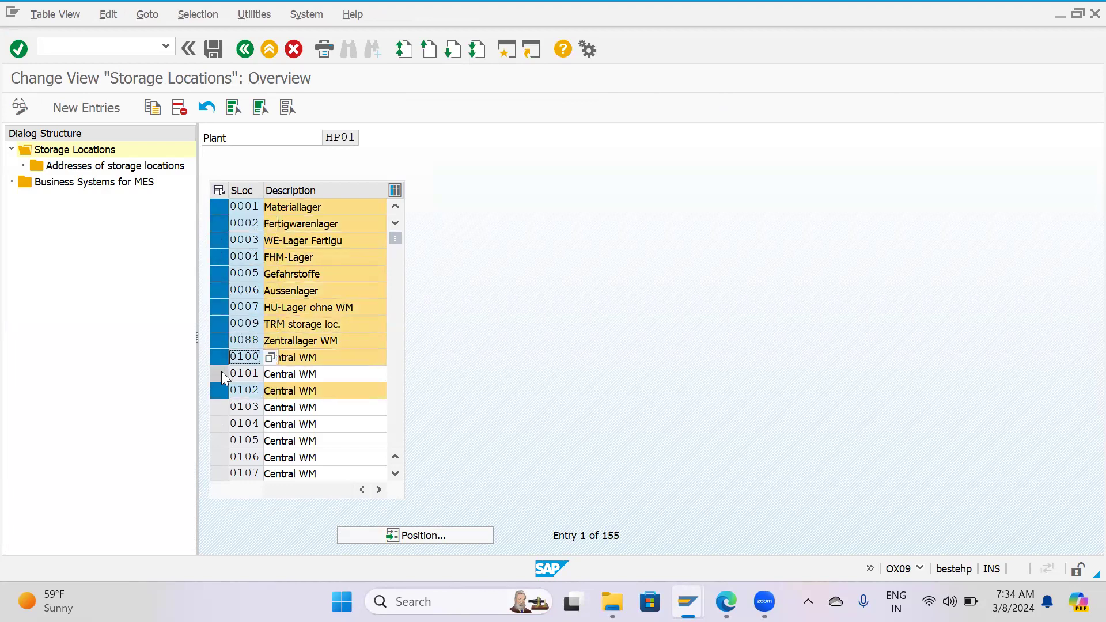
{"action": "left_click", "coordinate": [220, 373]}
{"action": "left_click", "coordinate": [215, 407]}
{"action": "left_click", "coordinate": [222, 429]}
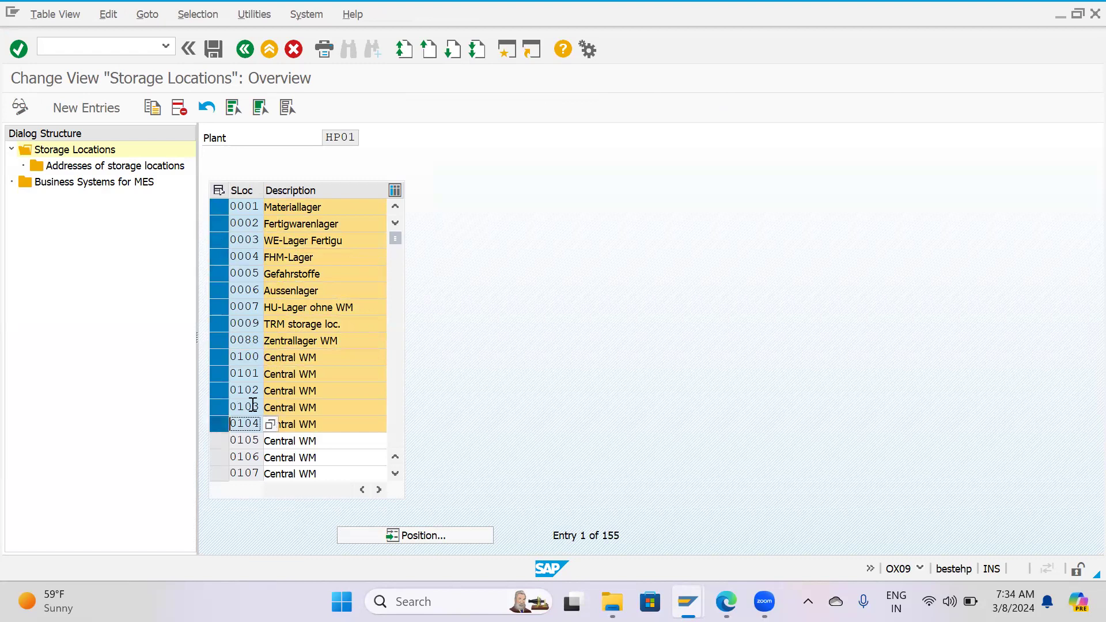
{"action": "scroll", "coordinate": [282, 376], "scroll_direction": "down", "scroll_amount": 1}
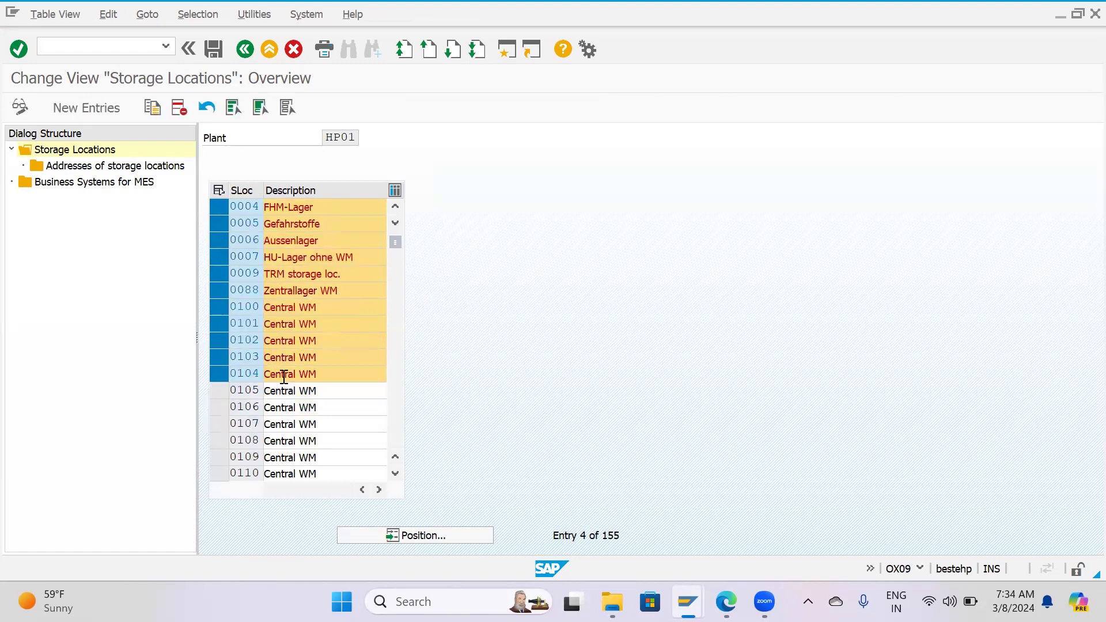
{"action": "scroll", "coordinate": [282, 376], "scroll_direction": "up", "scroll_amount": 1}
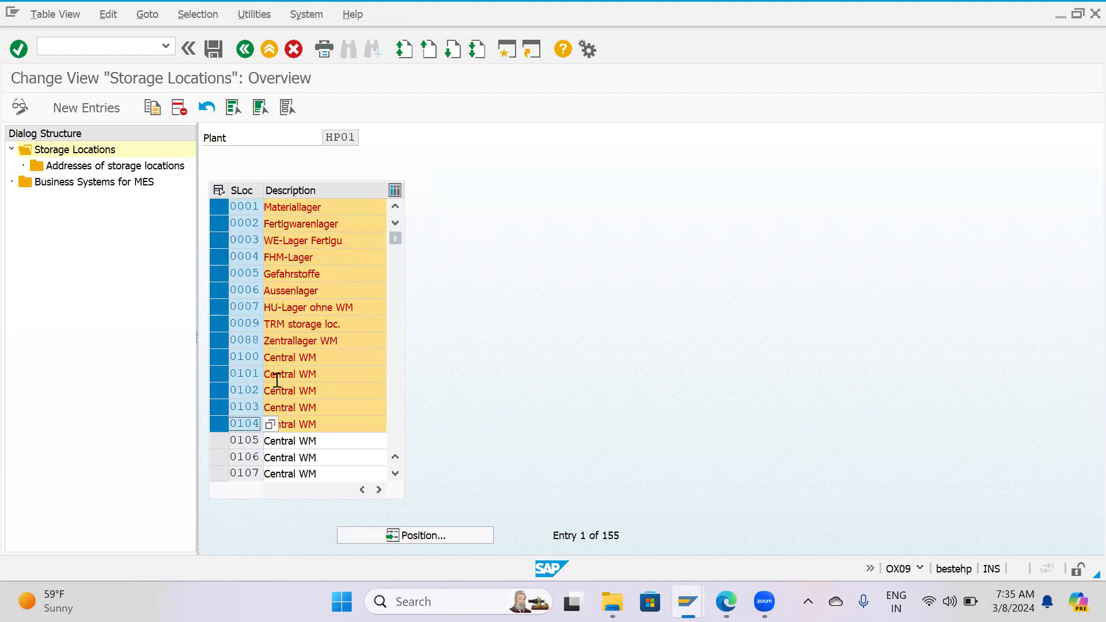
{"action": "scroll", "coordinate": [277, 381], "scroll_direction": "down", "scroll_amount": 2}
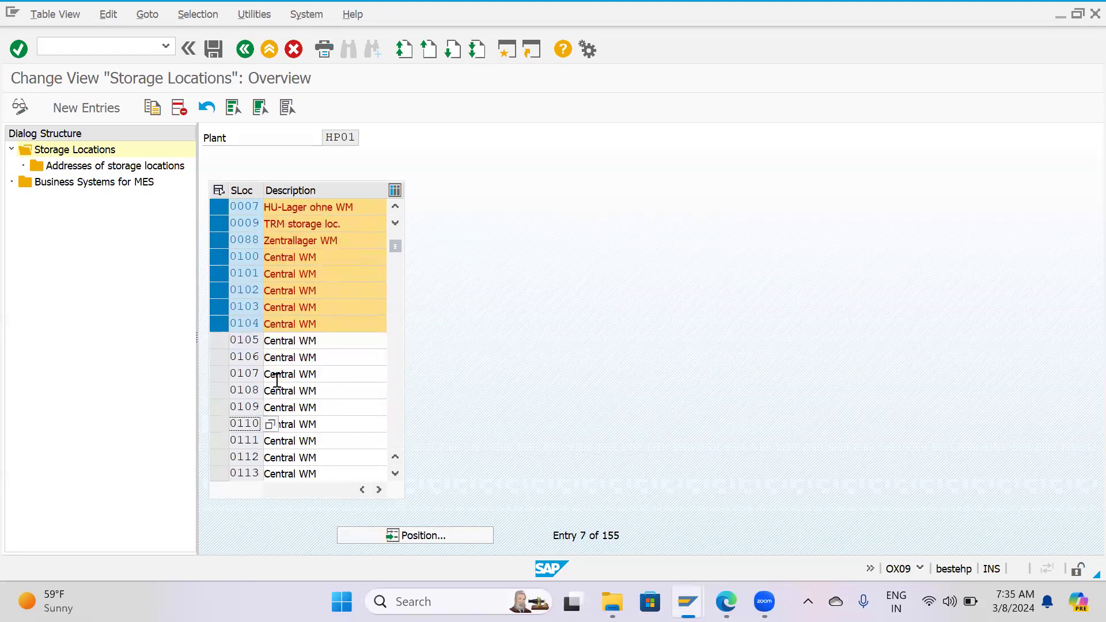
{"action": "left_click", "coordinate": [219, 343]}
{"action": "left_click", "coordinate": [219, 370]}
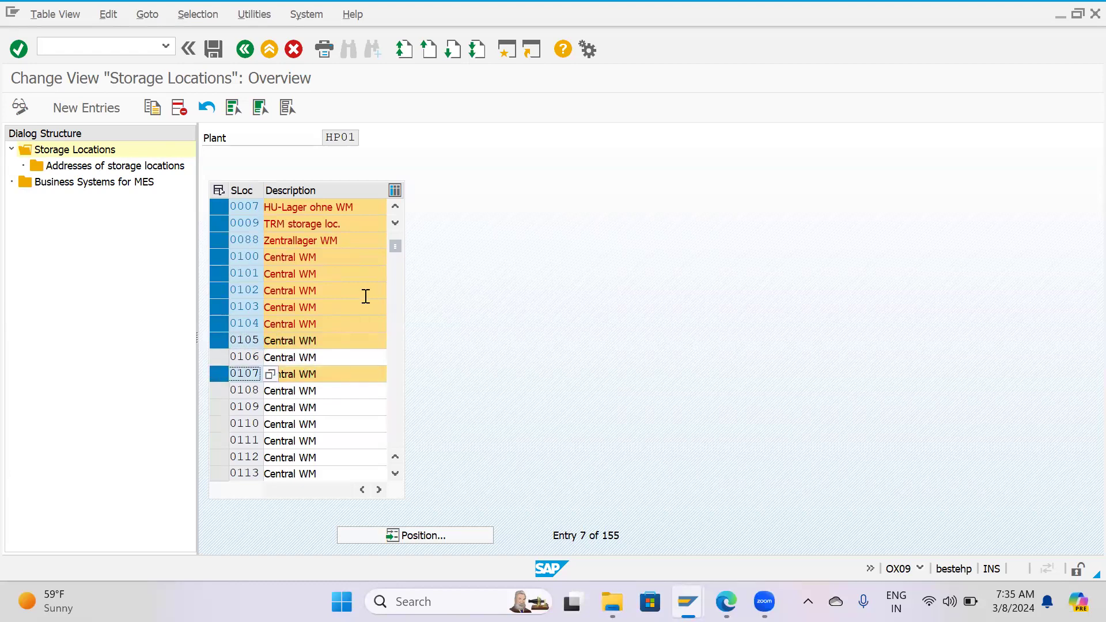
{"action": "scroll", "coordinate": [395, 208], "scroll_direction": "up", "scroll_amount": 2}
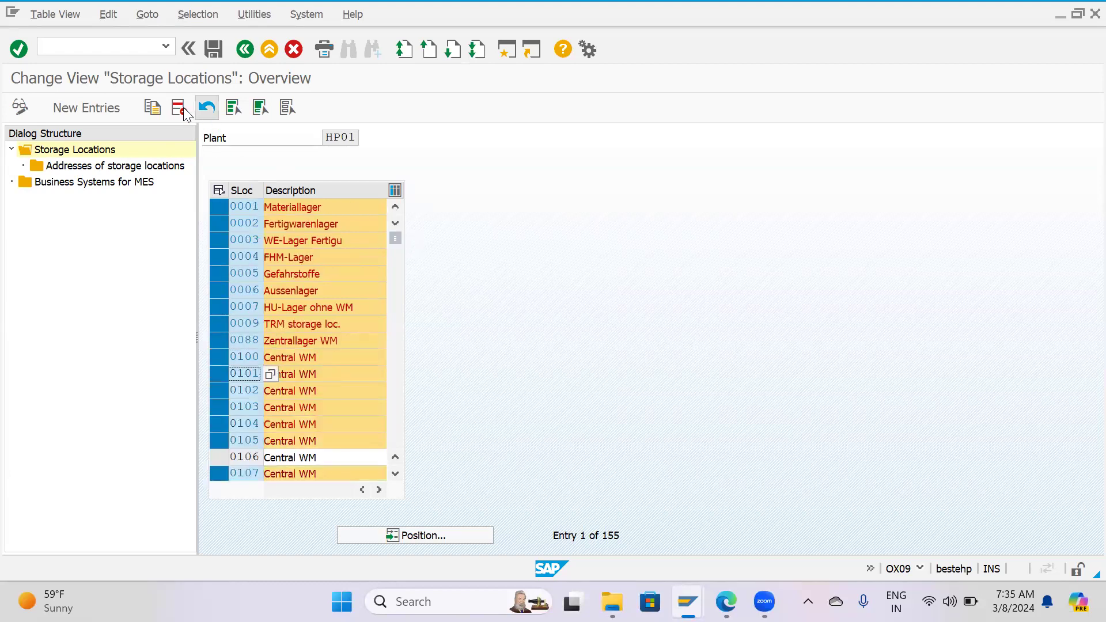
{"action": "left_click", "coordinate": [289, 109]}
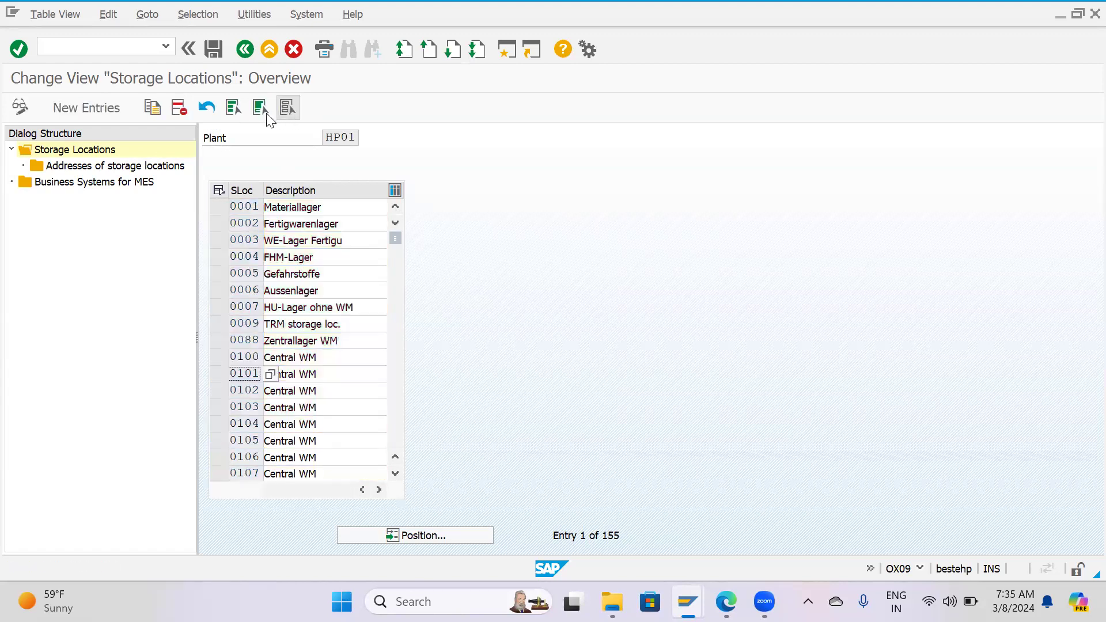
Select all storage location entries of plant HP01 and look through the selected list.
{"action": "left_click", "coordinate": [235, 108]}
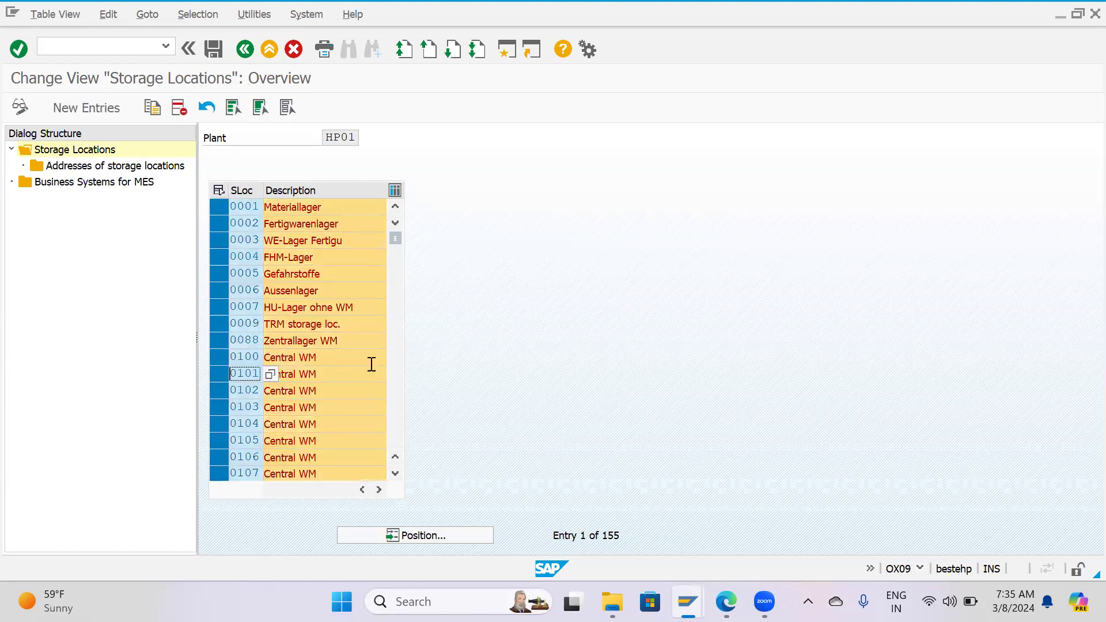
{"action": "left_click", "coordinate": [394, 473]}
{"action": "left_click", "coordinate": [394, 473]}
{"action": "left_click", "coordinate": [393, 473]}
{"action": "left_click", "coordinate": [393, 472]}
{"action": "left_click", "coordinate": [393, 473]}
{"action": "left_click", "coordinate": [393, 473]}
{"action": "left_click", "coordinate": [392, 473]}
{"action": "left_click", "coordinate": [394, 473]}
{"action": "left_click", "coordinate": [395, 473]}
{"action": "left_click", "coordinate": [396, 473]}
{"action": "left_click", "coordinate": [398, 473]}
{"action": "left_click", "coordinate": [395, 296]}
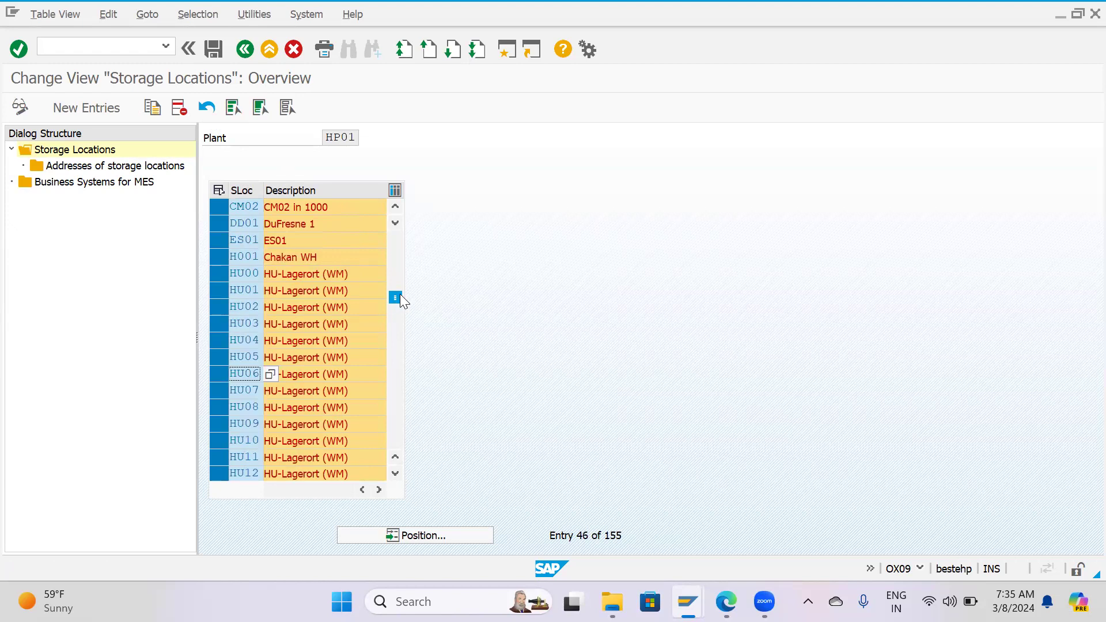
{"action": "left_click", "coordinate": [402, 278]}
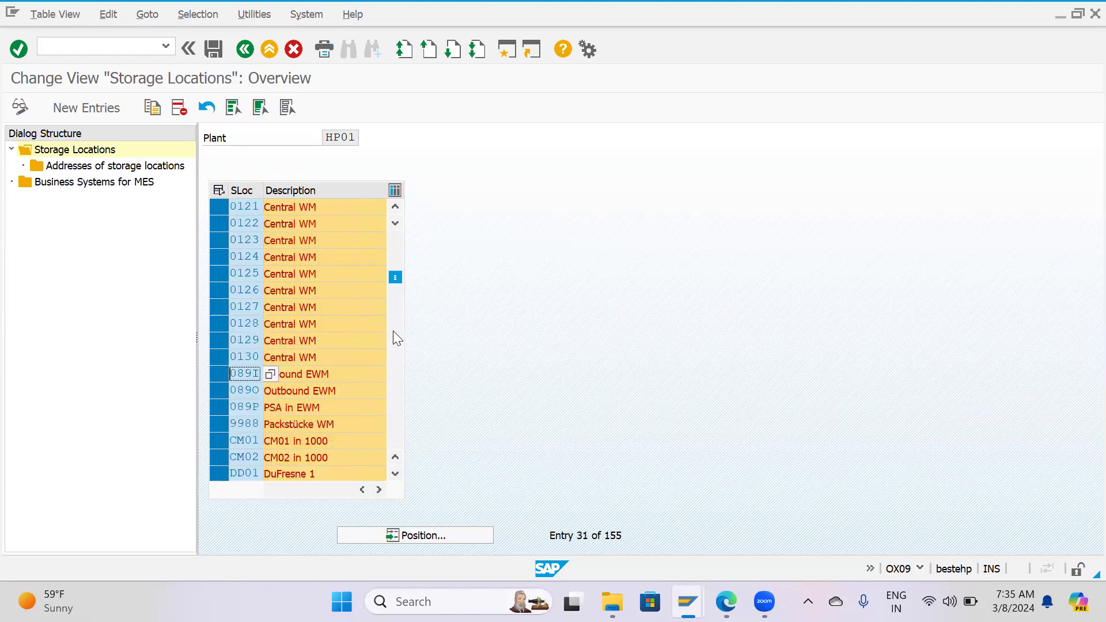
Position the storage location list at hp0, check the neighbouring entries and return to the first entry.
{"action": "left_click", "coordinate": [402, 530]}
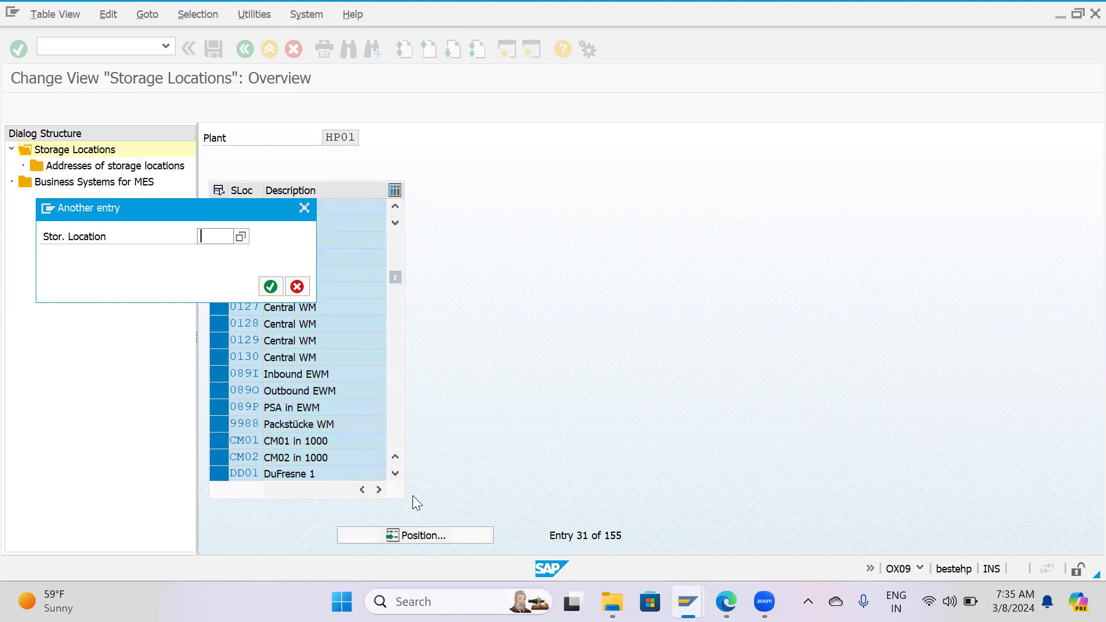
{"action": "type", "text": "h"}
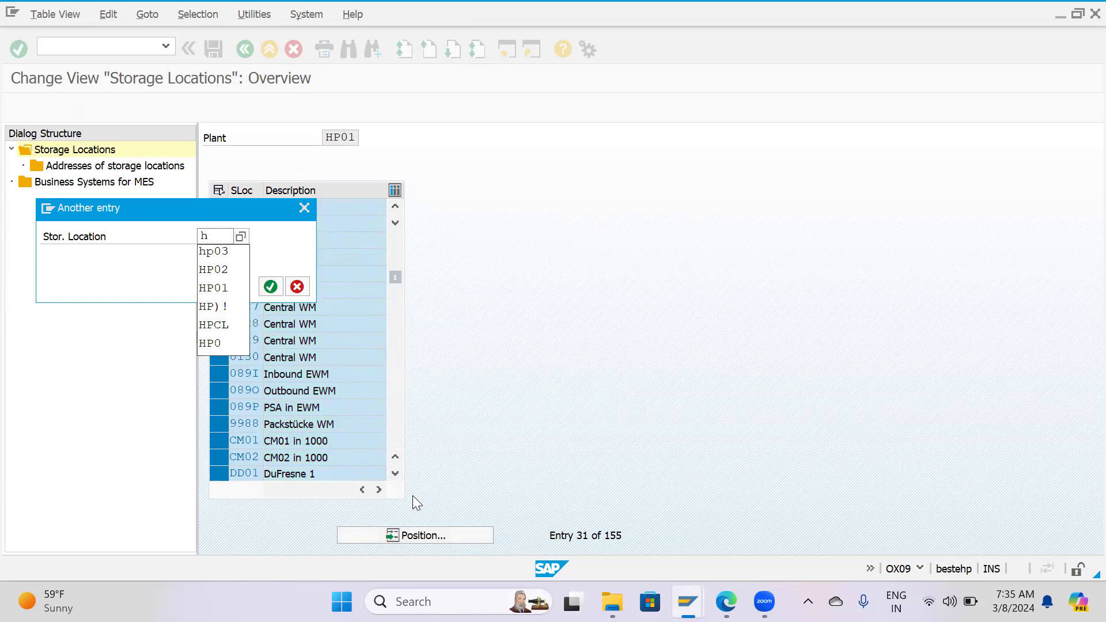
{"action": "type", "text": "p0"}
{"action": "key", "text": "Return"}
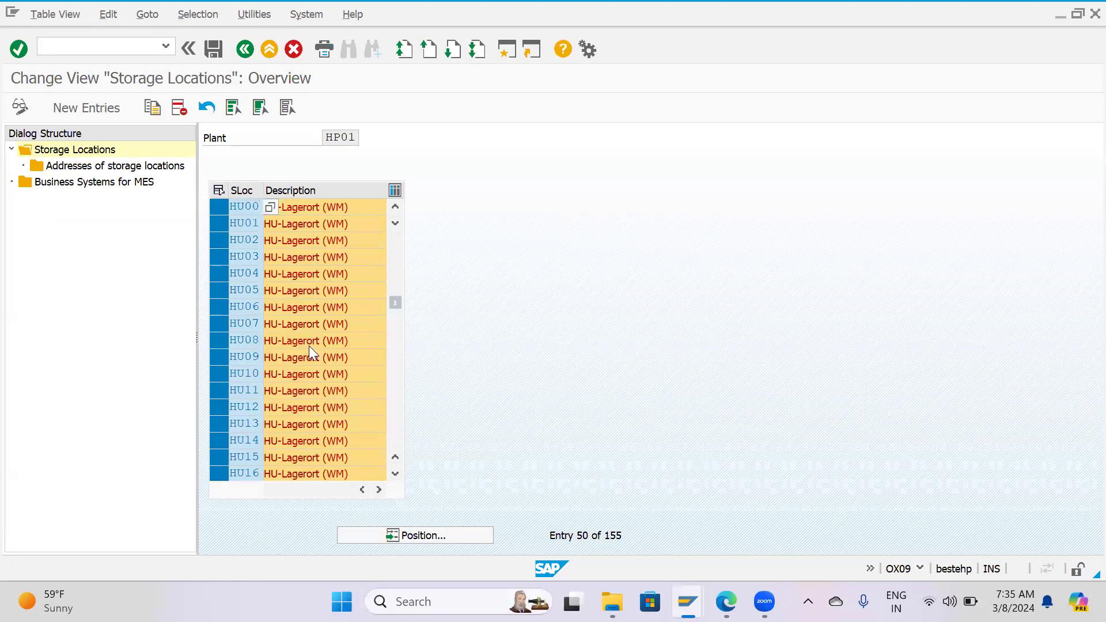
{"action": "scroll", "coordinate": [310, 346], "scroll_direction": "up", "scroll_amount": 2}
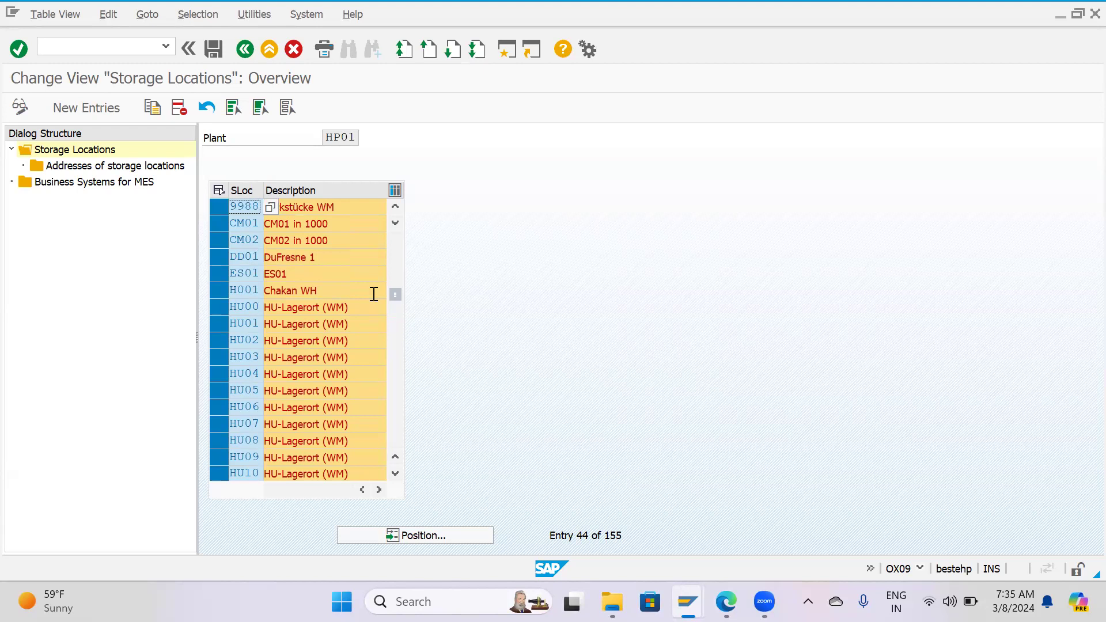
{"action": "left_click_drag", "start_coordinate": [395, 295], "coordinate": [390, 209]}
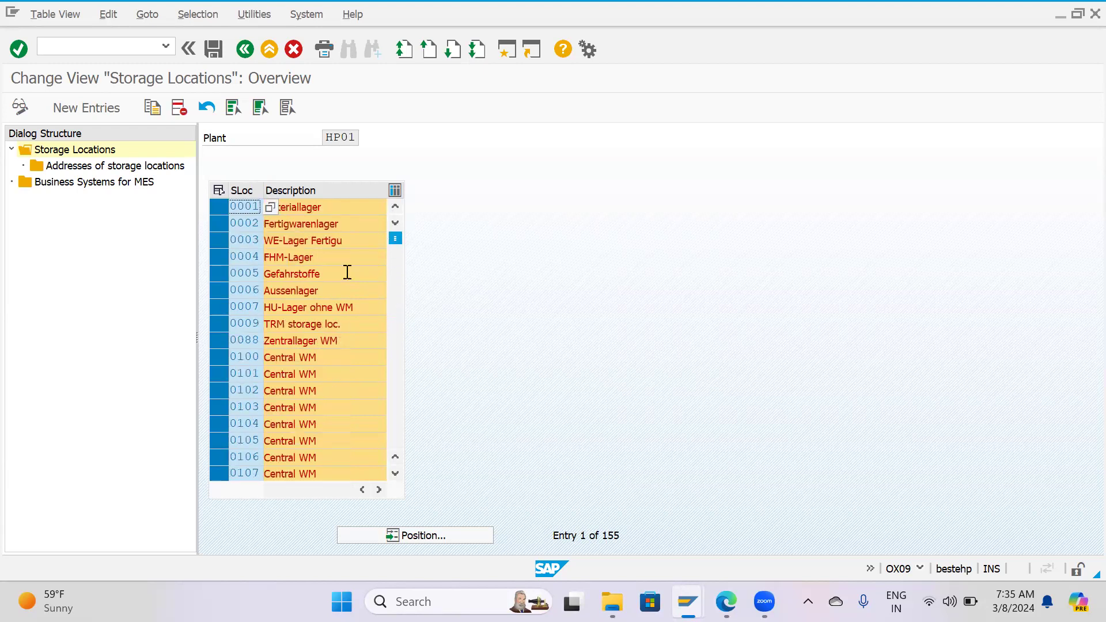
Delete all selected storage locations of plant HP01 together with their dependent entries.
{"action": "left_click", "coordinate": [178, 107]}
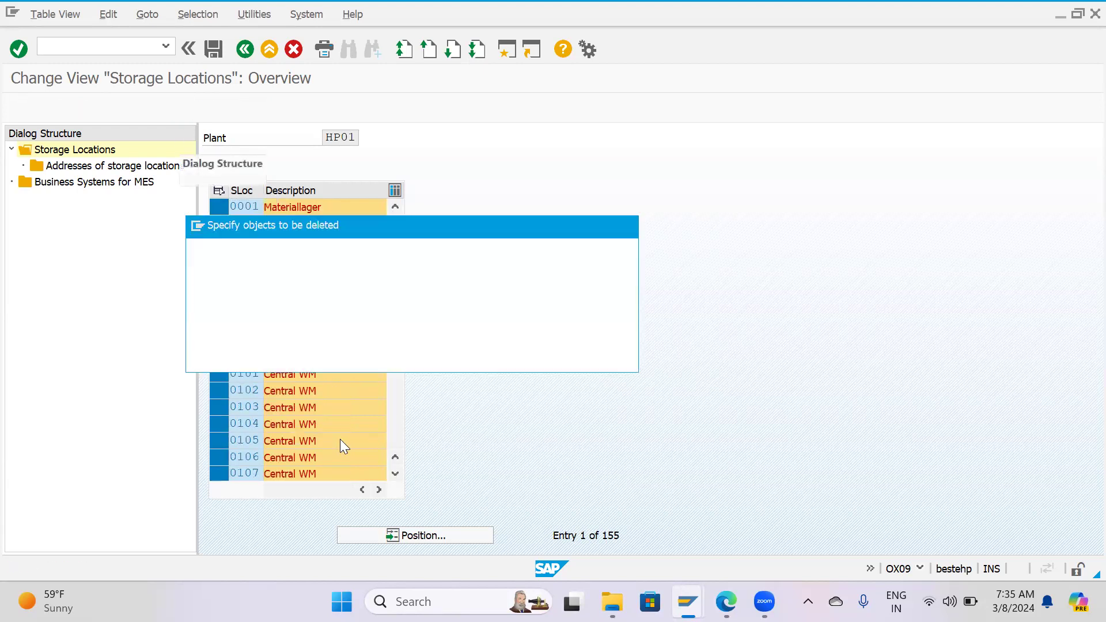
{"action": "left_click", "coordinate": [561, 283]}
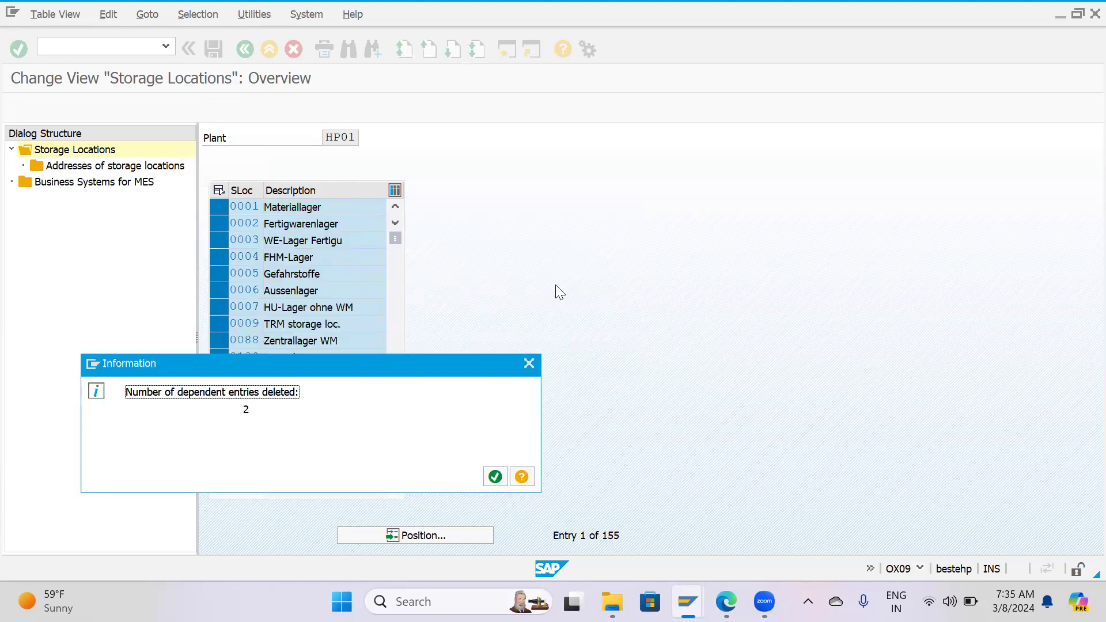
{"action": "left_click", "coordinate": [493, 480]}
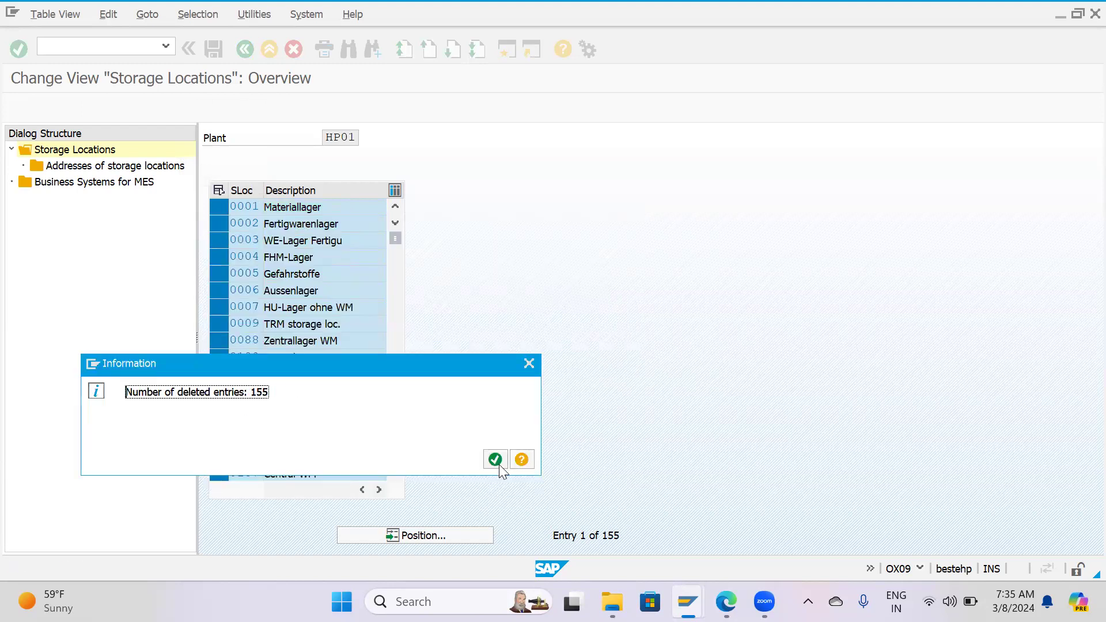
{"action": "left_click", "coordinate": [498, 464]}
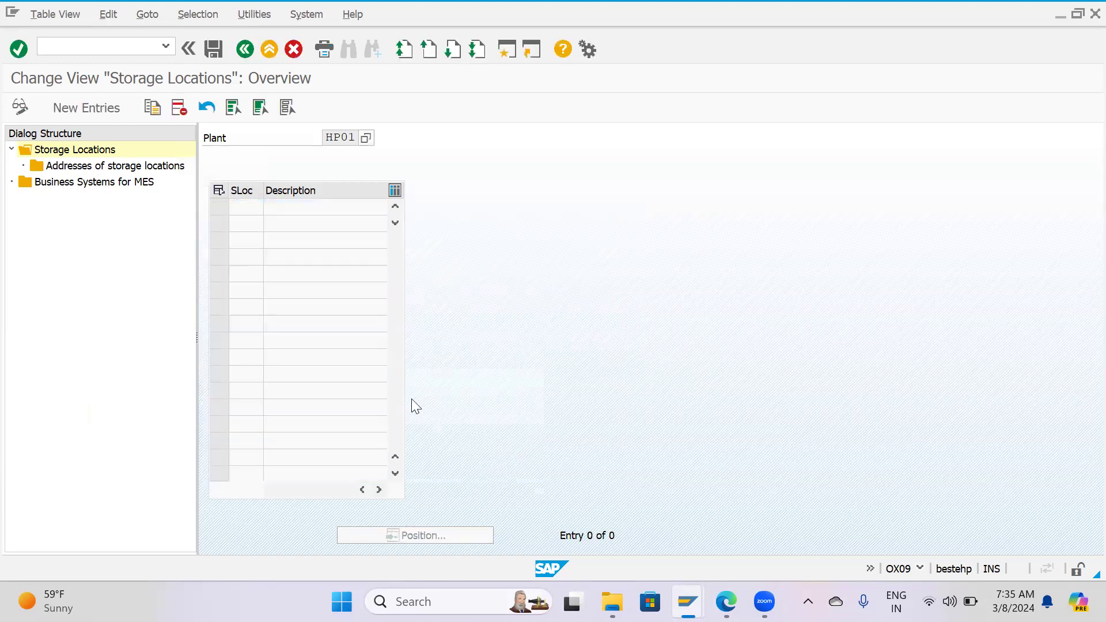
Add a new storage location CH1 with the description Chakan WH for plant HP01.
{"action": "double_click", "coordinate": [81, 165]}
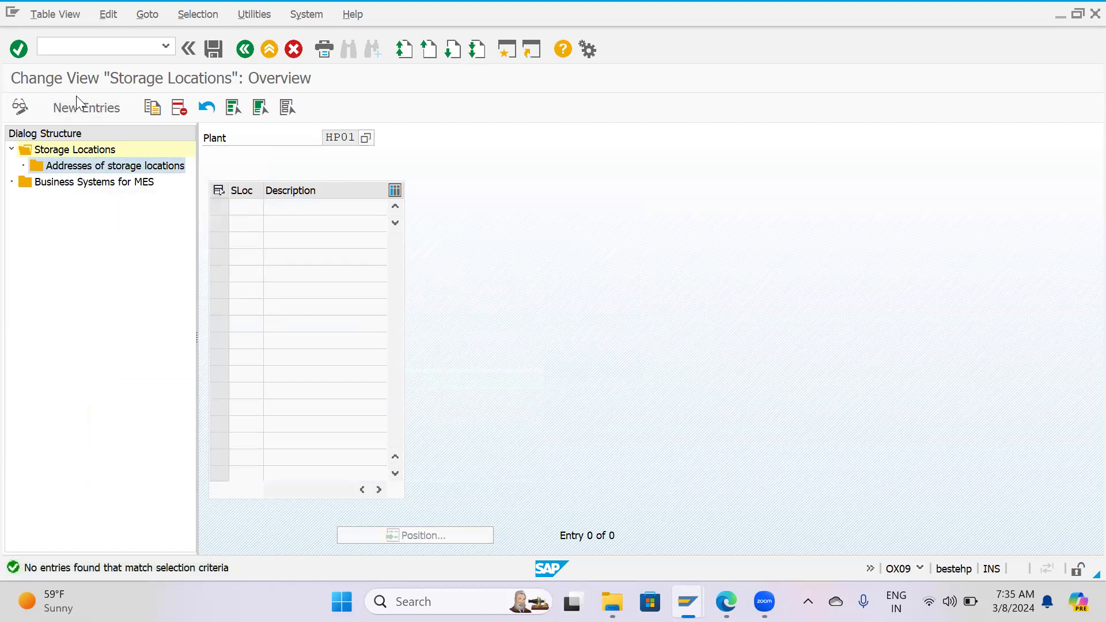
{"action": "left_click", "coordinate": [89, 113]}
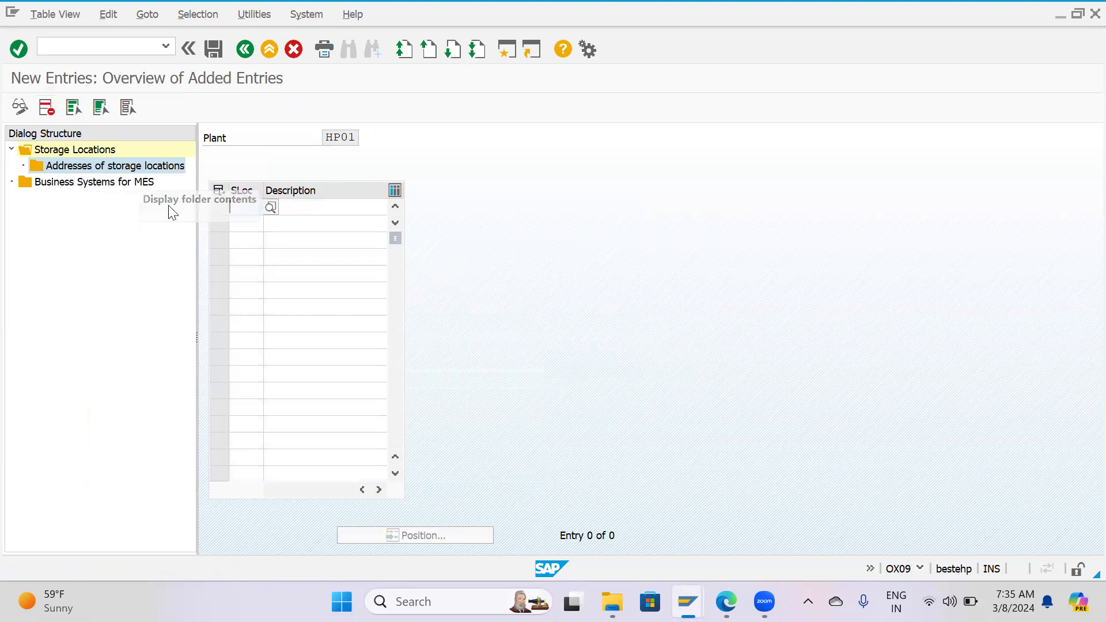
{"action": "type", "text": "H"}
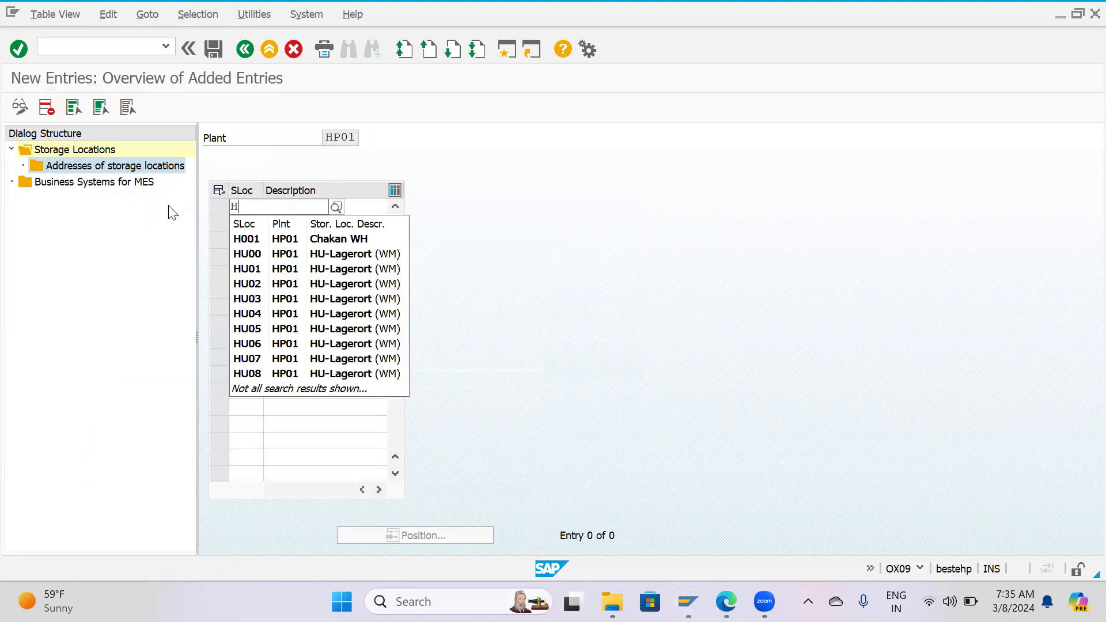
{"action": "key", "text": "BackSpace"}
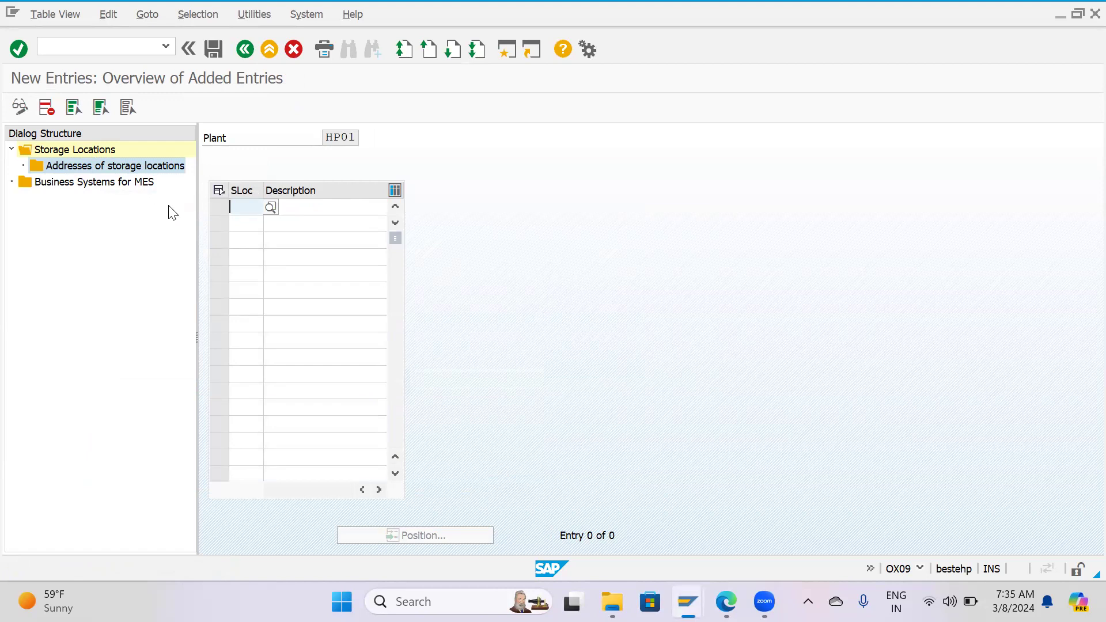
{"action": "type", "text": "C"}
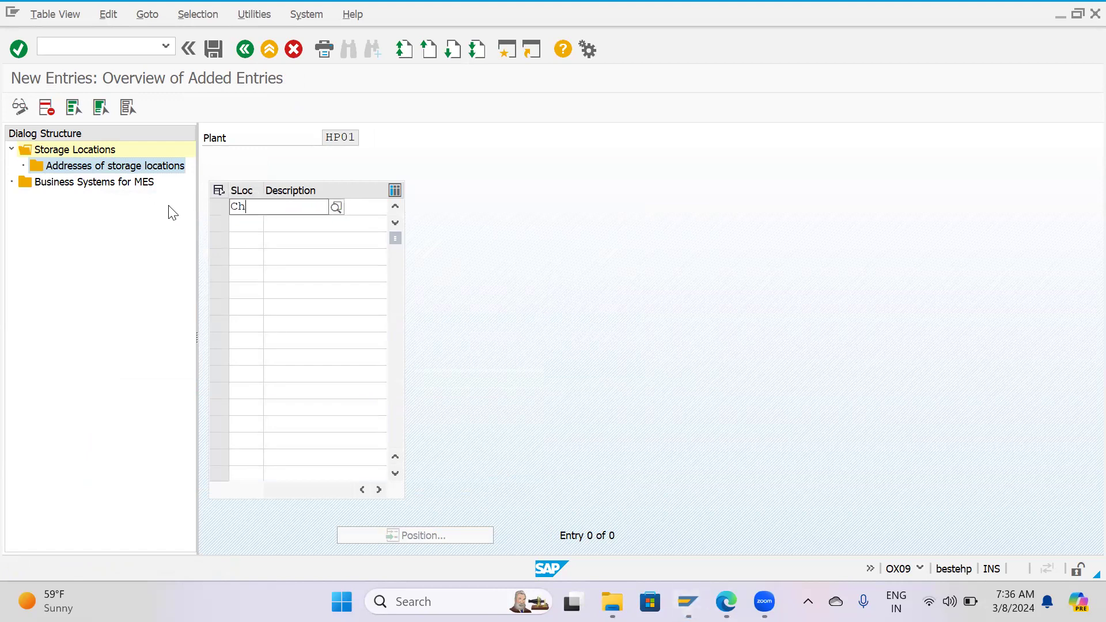
{"action": "type", "text": "H1"}
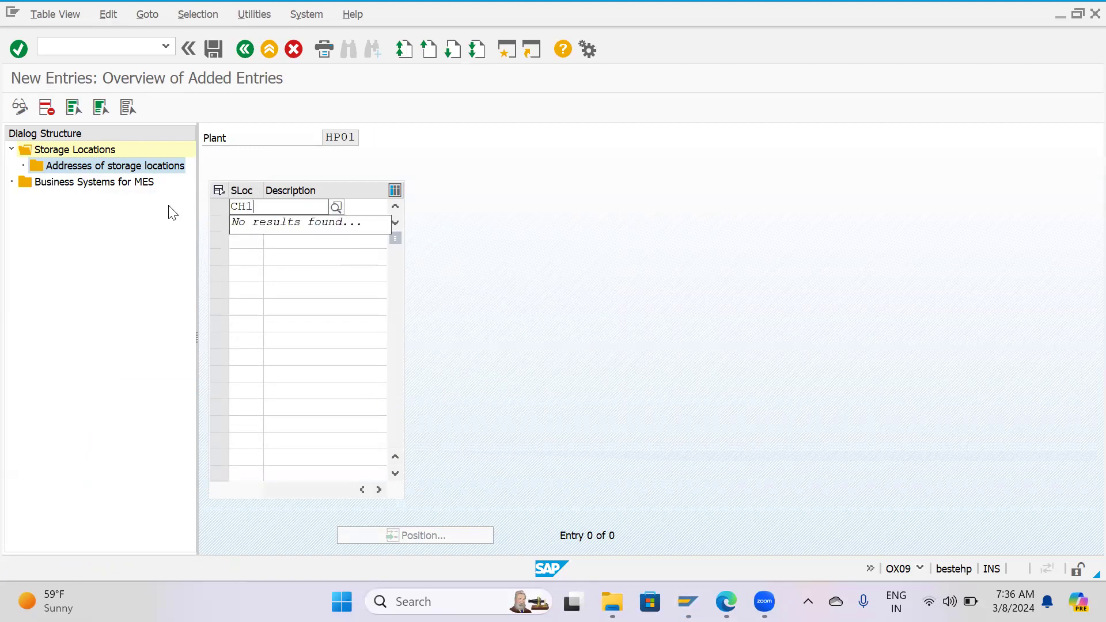
{"action": "key", "text": "Tab"}
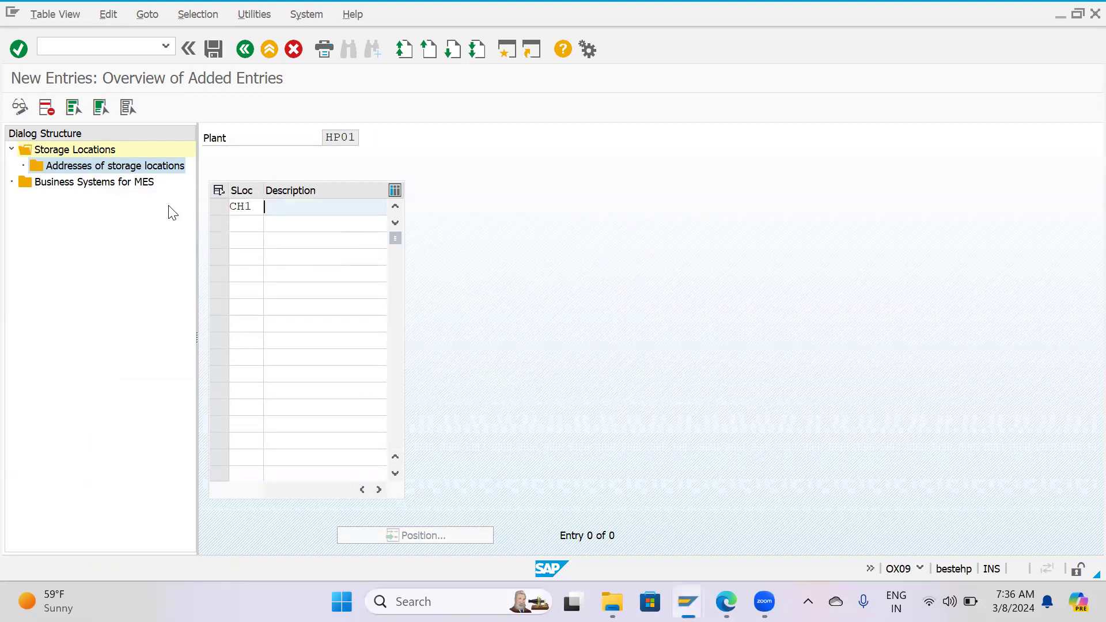
{"action": "type", "text": "Chakan"}
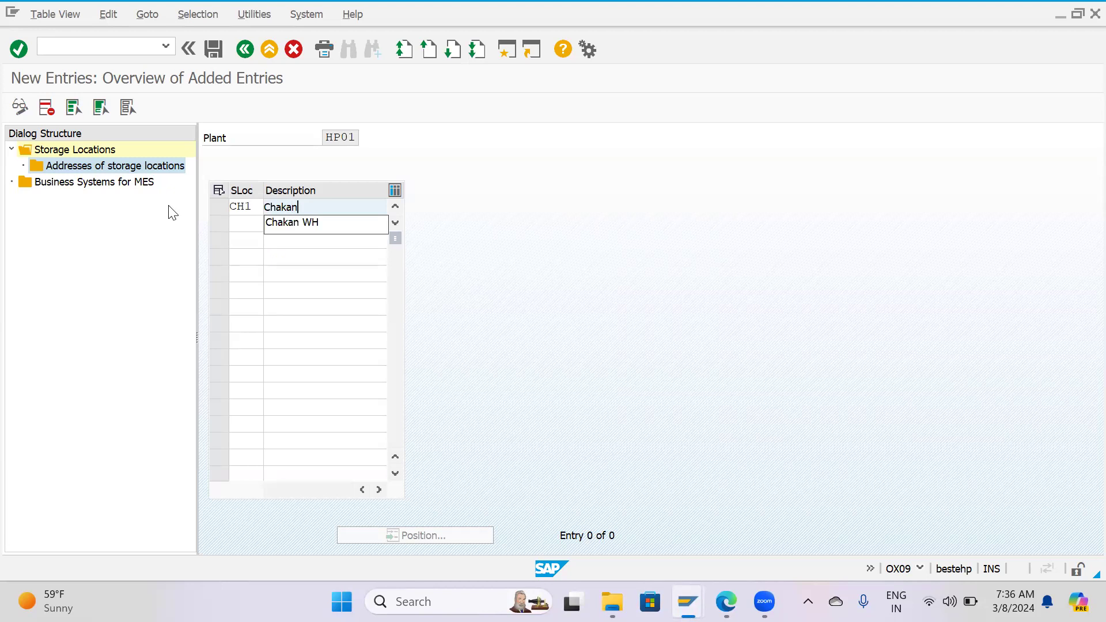
{"action": "key", "text": "Down"}
{"action": "key", "text": "Return"}
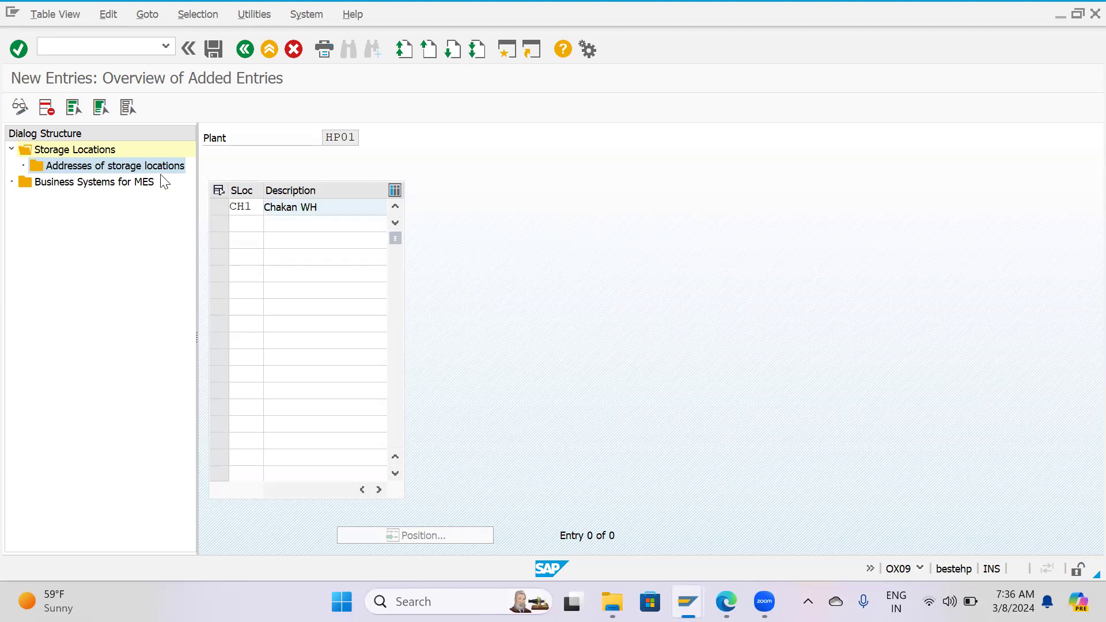
Create address number 01 for storage location CH1 and open its address details for editing.
{"action": "double_click", "coordinate": [119, 183]}
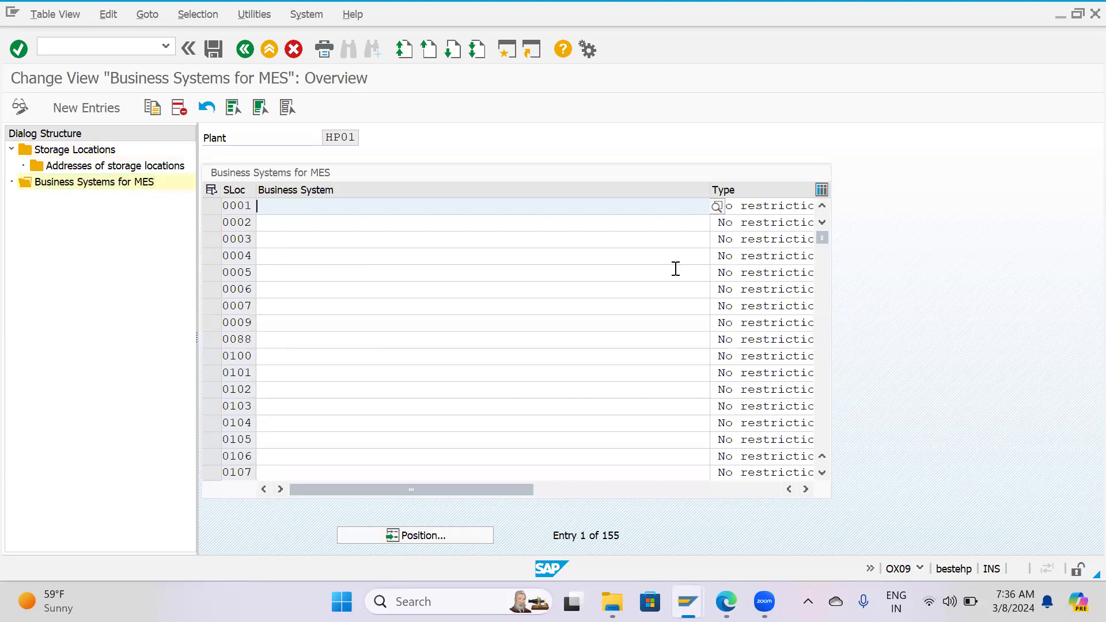
{"action": "key", "text": "F3"}
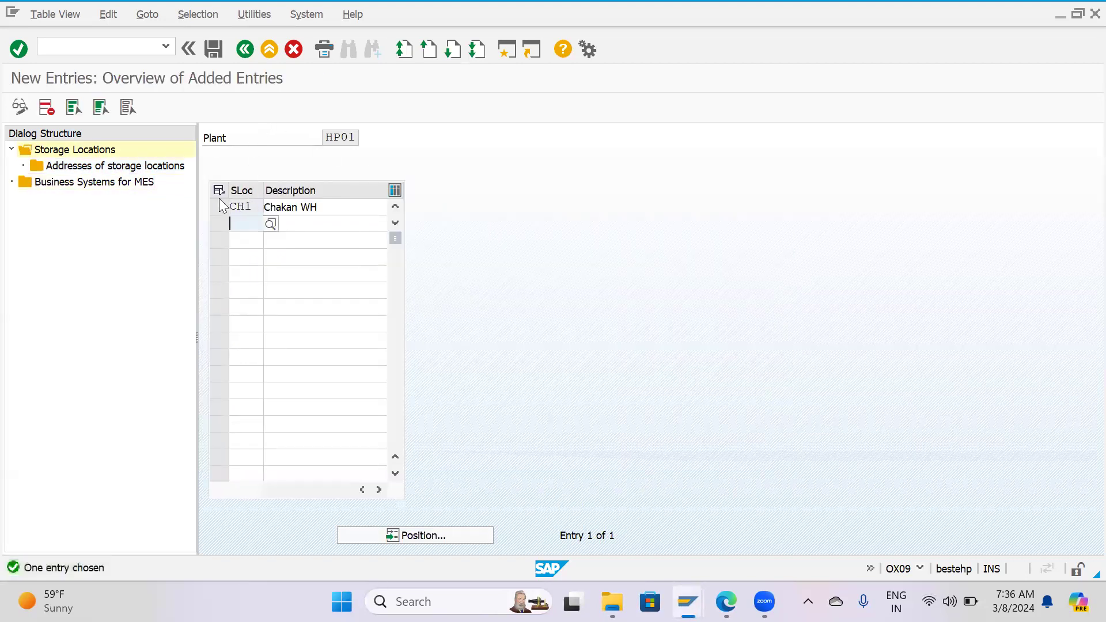
{"action": "left_click", "coordinate": [218, 207]}
{"action": "left_click", "coordinate": [152, 168]}
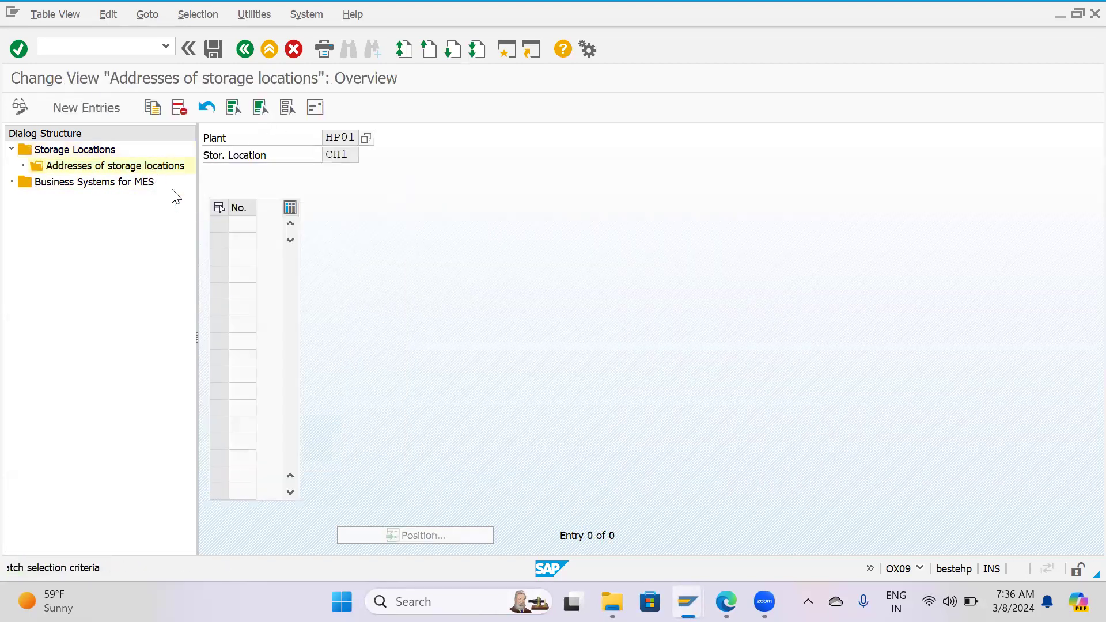
{"action": "left_click", "coordinate": [111, 114]}
{"action": "type", "text": "01"}
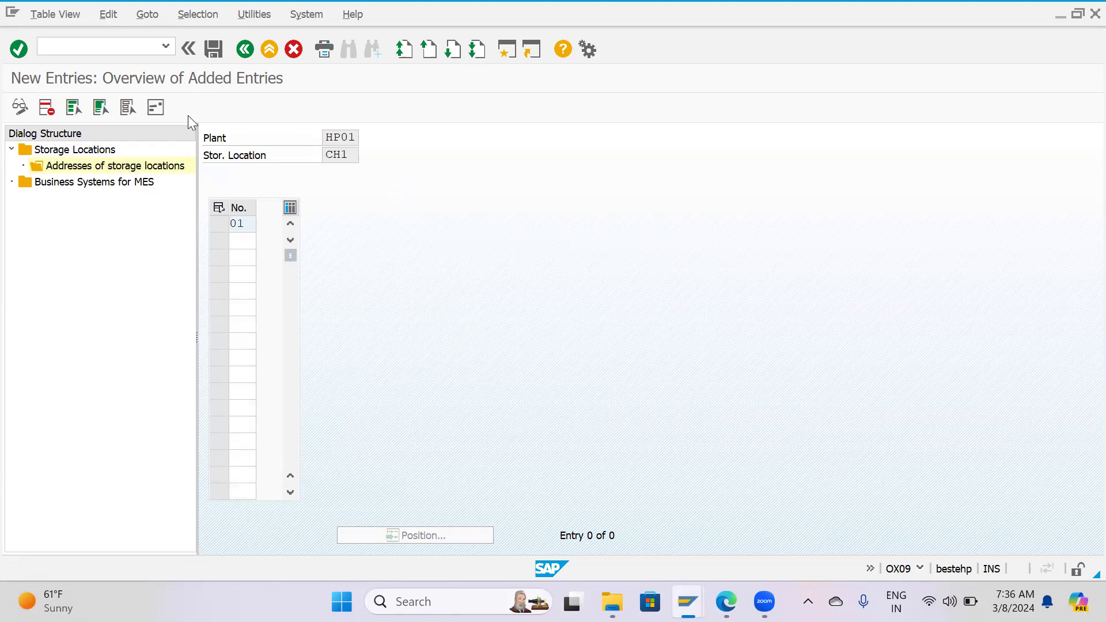
{"action": "left_click", "coordinate": [155, 107]}
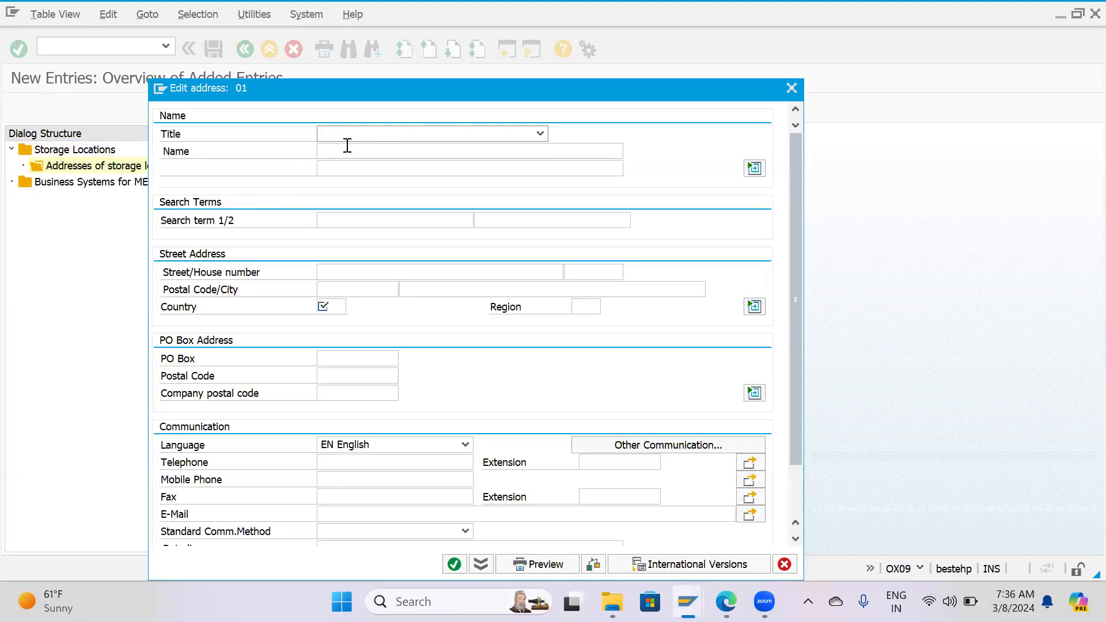
Set the address title to Mr. and enter the contact's surname as both the name and the first search term.
{"action": "left_click", "coordinate": [347, 135]}
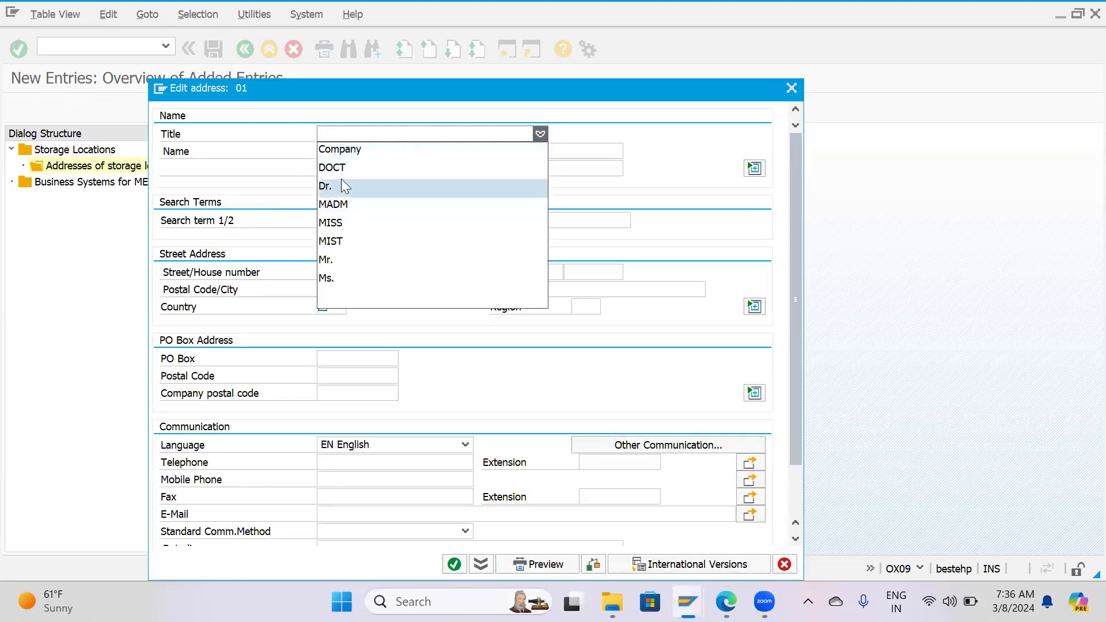
{"action": "left_click", "coordinate": [350, 260]}
{"action": "left_click", "coordinate": [352, 137]}
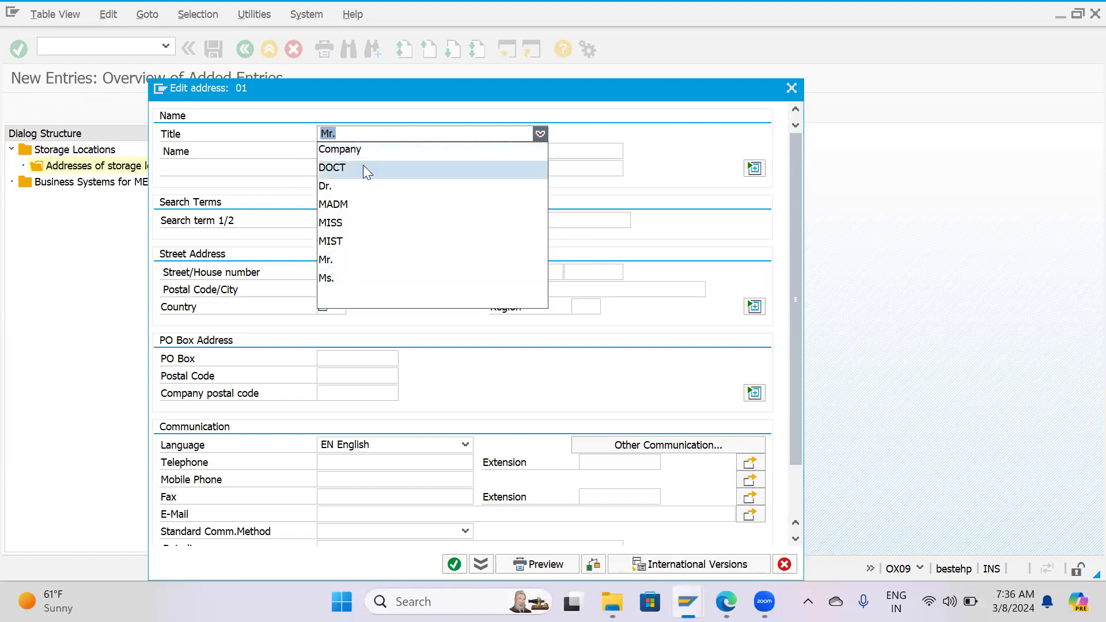
{"action": "left_click", "coordinate": [578, 153]}
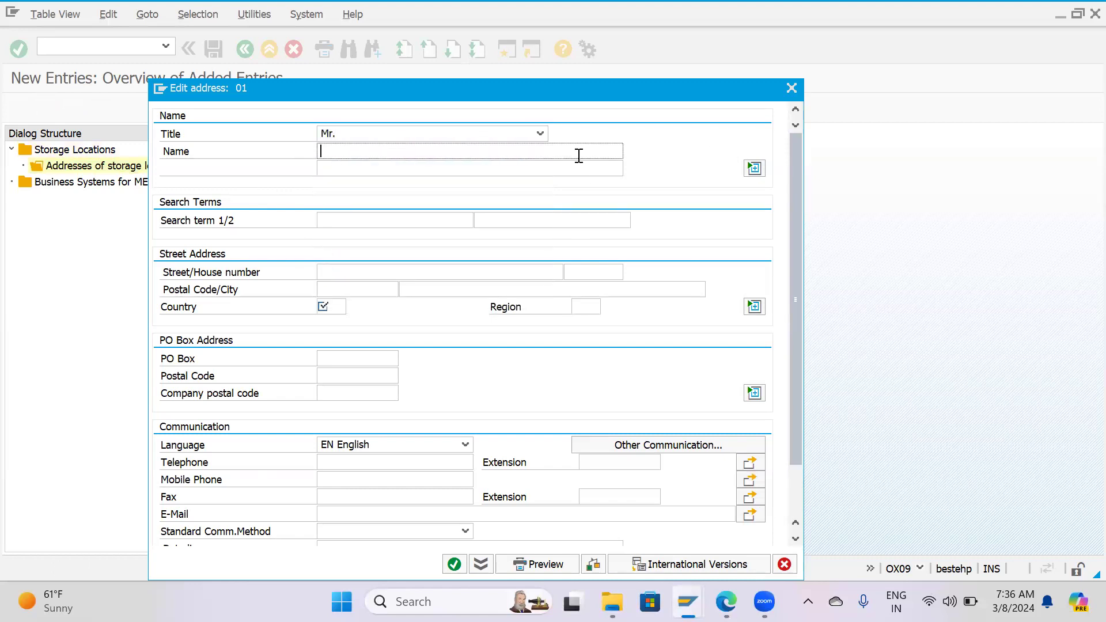
{"action": "type", "text": "K"}
{"action": "key", "text": "Tab"}
{"action": "key", "text": "Tab"}
{"action": "key", "text": "Tab"}
{"action": "type", "text": "Kadam"}
{"action": "key", "text": "Tab"}
Fill in the street and postal code, set country IN and region 13, and confirm the address.
{"action": "key", "text": "Tab"}
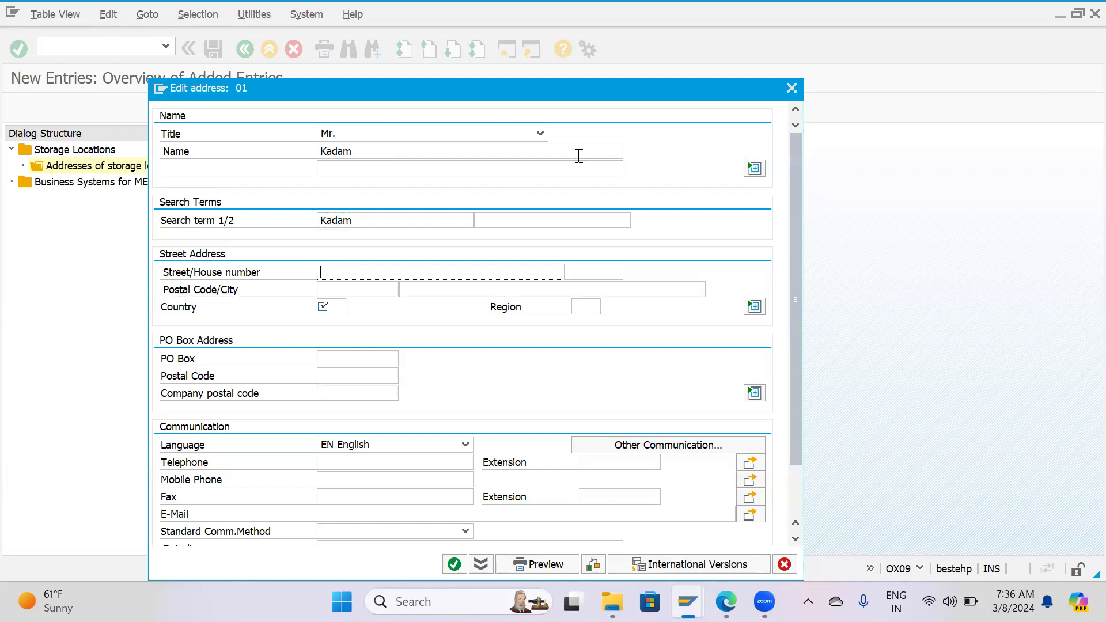
{"action": "type", "text": "Chakan MIDC"}
{"action": "key", "text": "Tab"}
{"action": "type", "text": "4"}
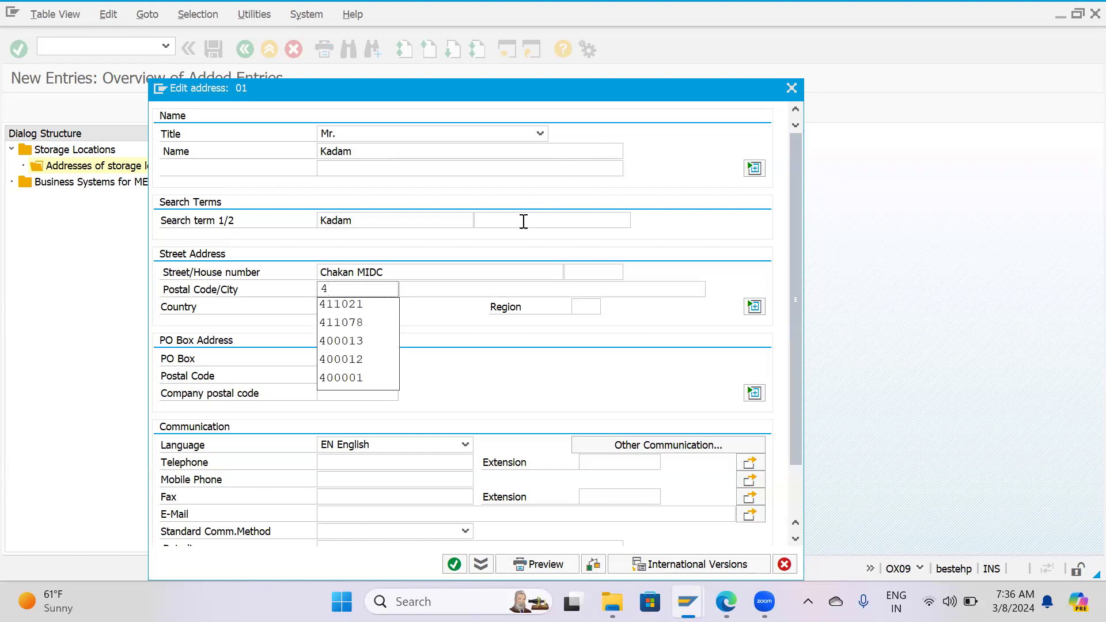
{"action": "left_click", "coordinate": [356, 314]}
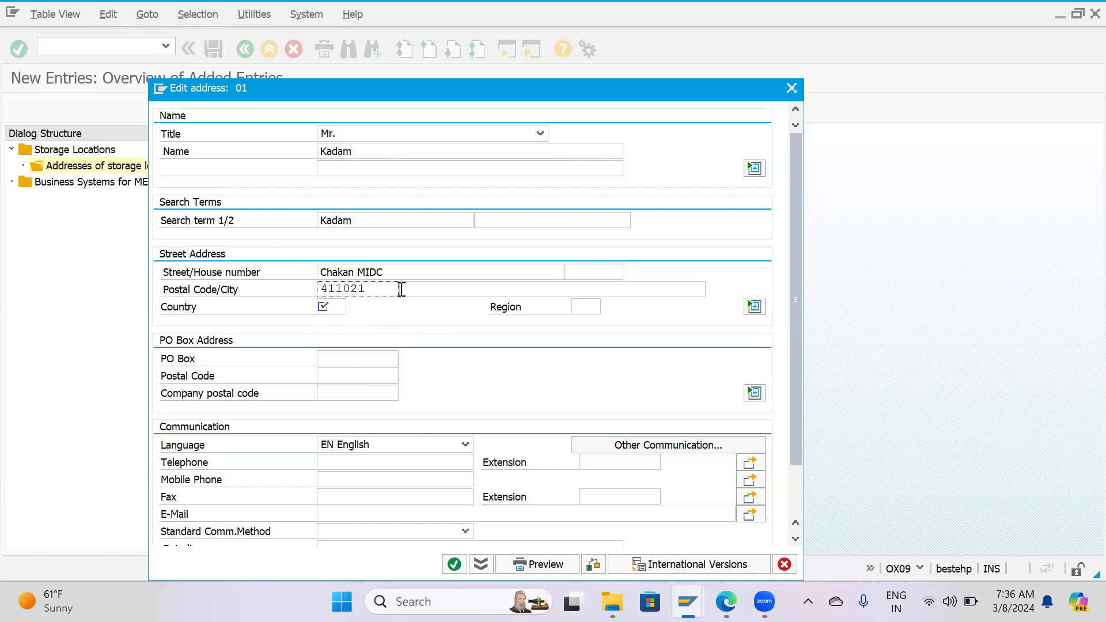
{"action": "left_click", "coordinate": [334, 309]}
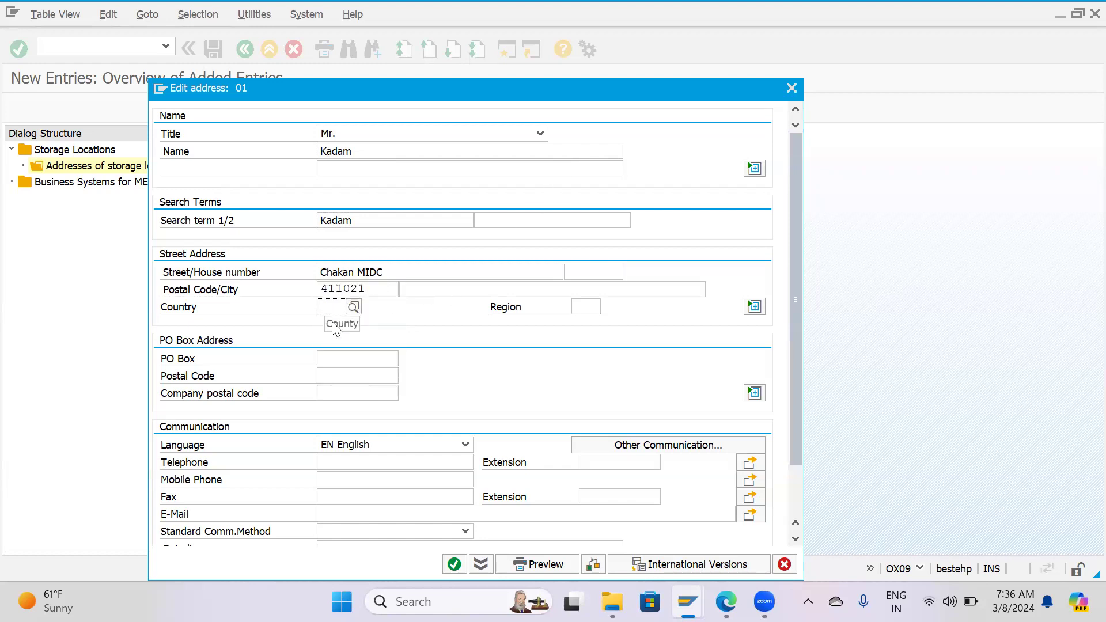
{"action": "left_click", "coordinate": [333, 326]}
{"action": "left_click", "coordinate": [585, 306]}
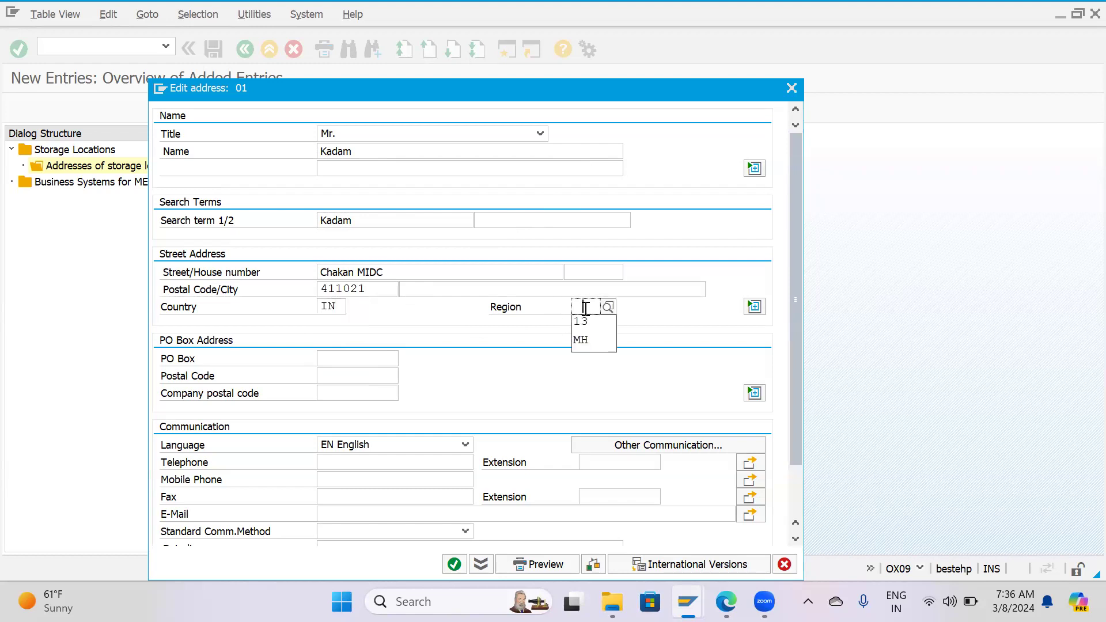
{"action": "left_click", "coordinate": [580, 321]}
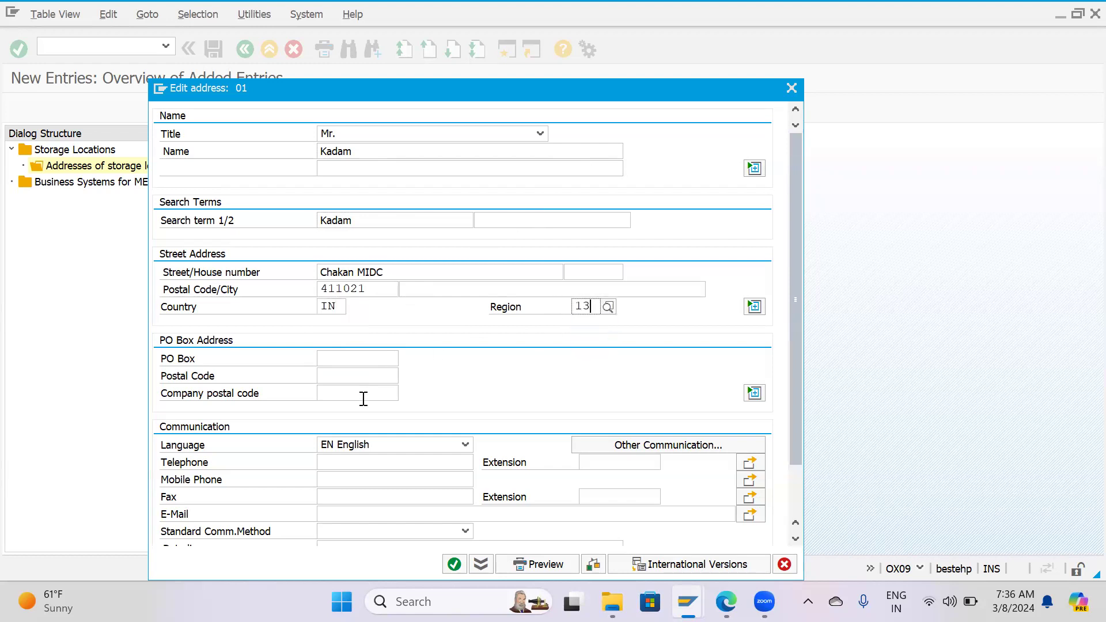
{"action": "left_click", "coordinate": [454, 565]}
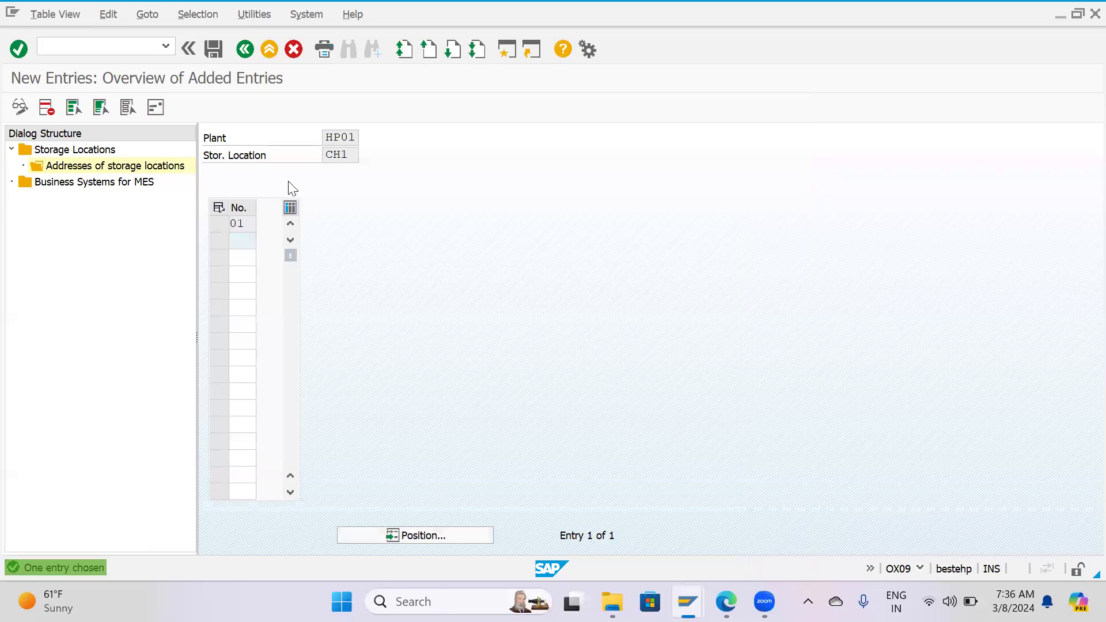
Save storage location CH1 and its address under the proposed customizing request.
{"action": "left_click", "coordinate": [214, 50]}
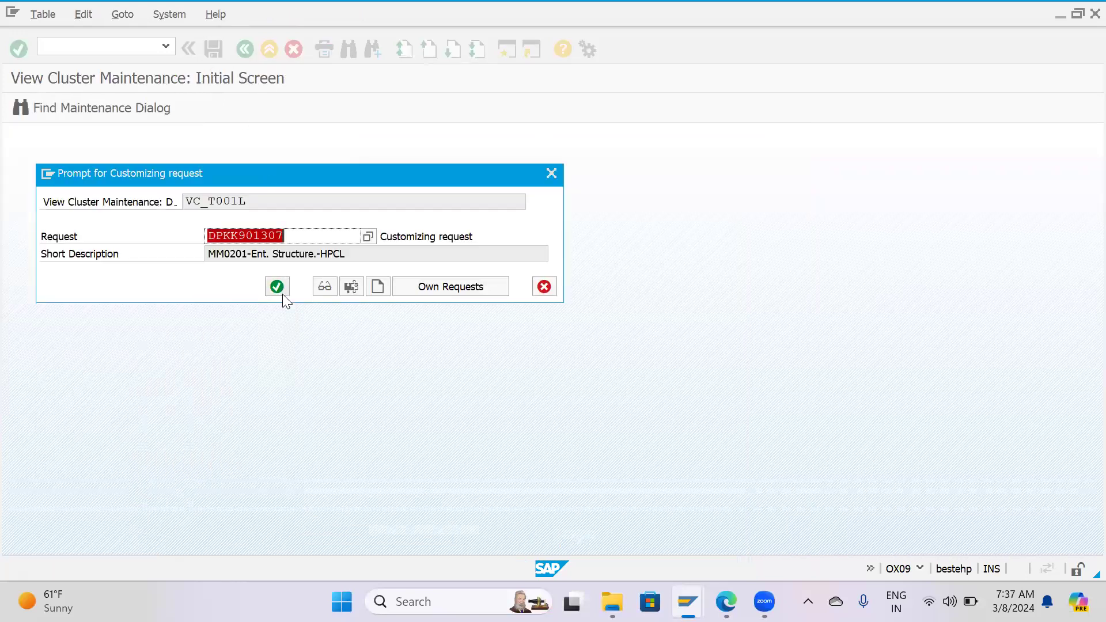
{"action": "key", "text": "Return"}
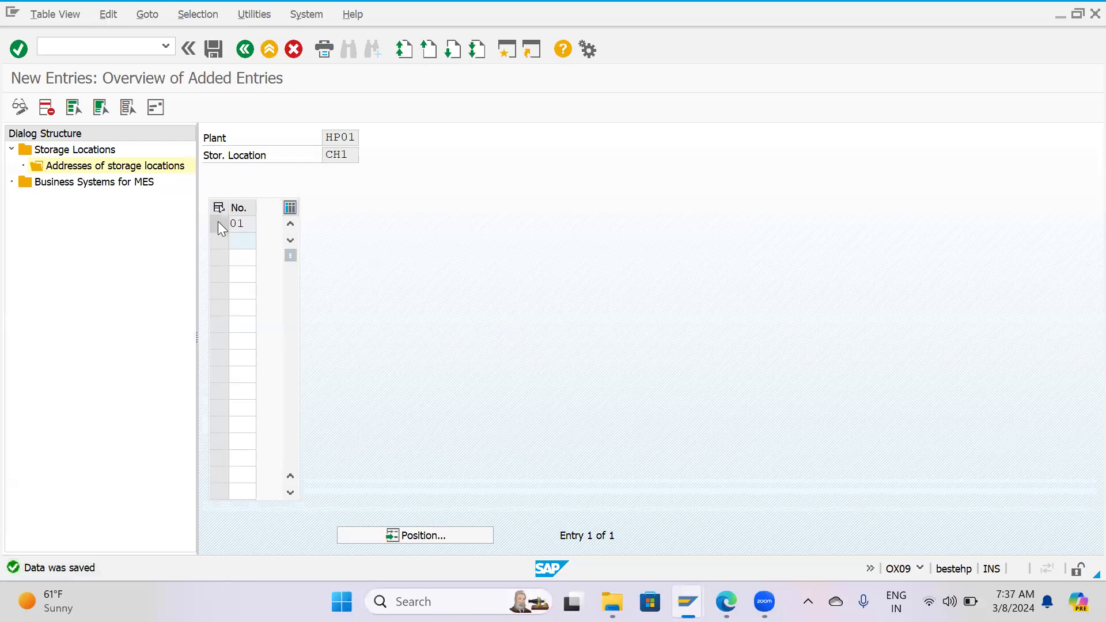
{"action": "left_click", "coordinate": [217, 223]}
{"action": "key", "text": "F12"}
{"action": "left_click", "coordinate": [251, 304]}
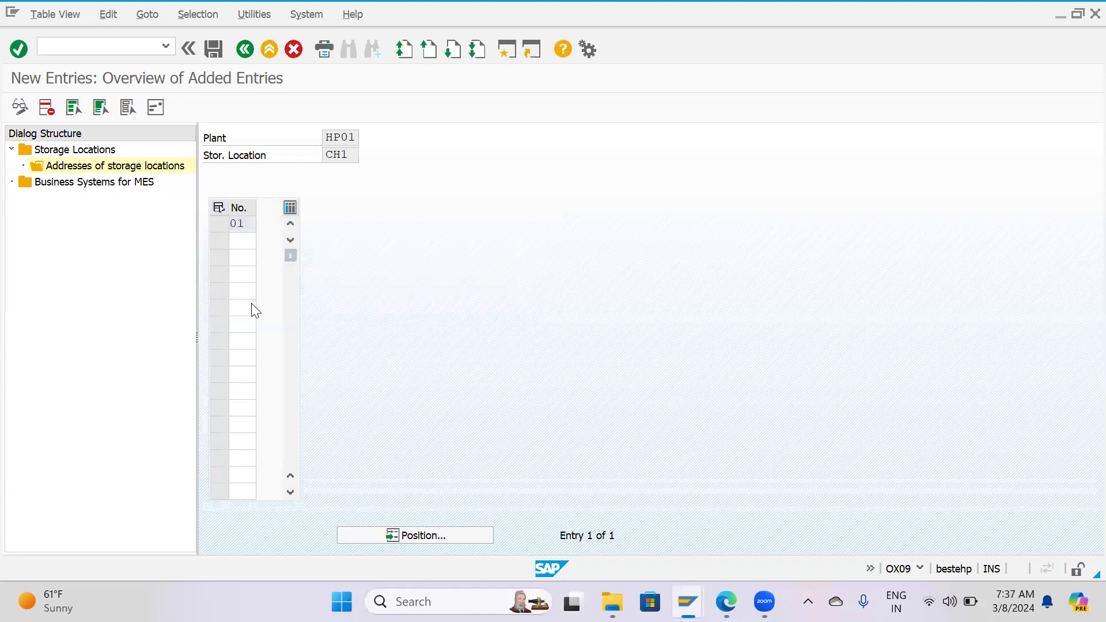
Leave the HP01 storage locations and open the Storage Locations overview with plant HP02 as the work area.
{"action": "left_click", "coordinate": [245, 50]}
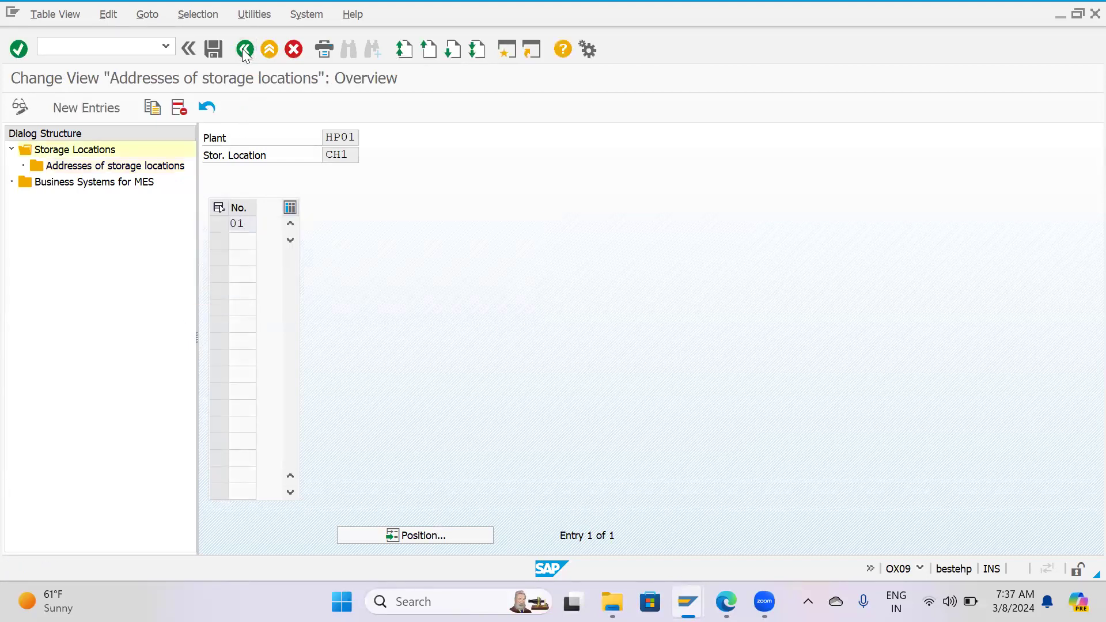
{"action": "left_click", "coordinate": [245, 51]}
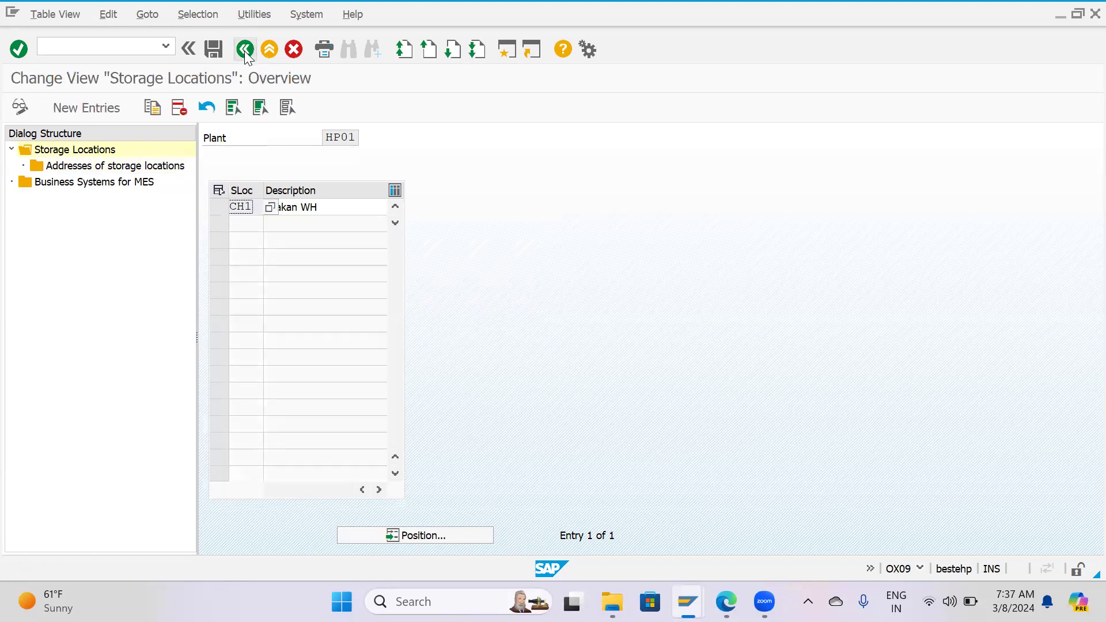
{"action": "left_click", "coordinate": [244, 50]}
{"action": "left_click", "coordinate": [87, 371]}
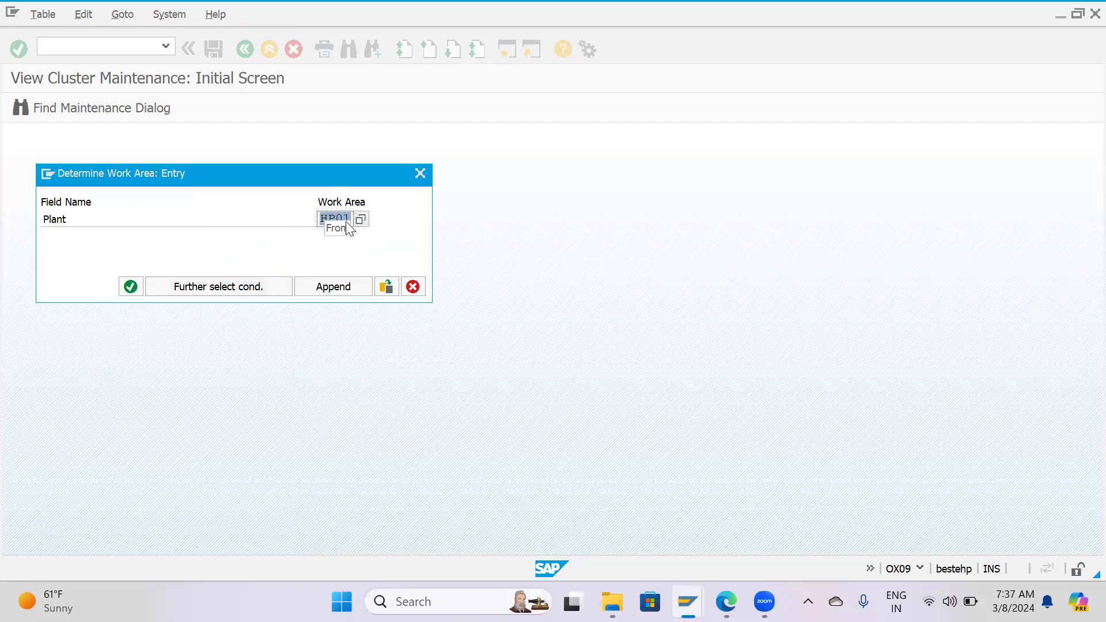
{"action": "key", "text": "BackSpace"}
{"action": "type", "text": "HP"}
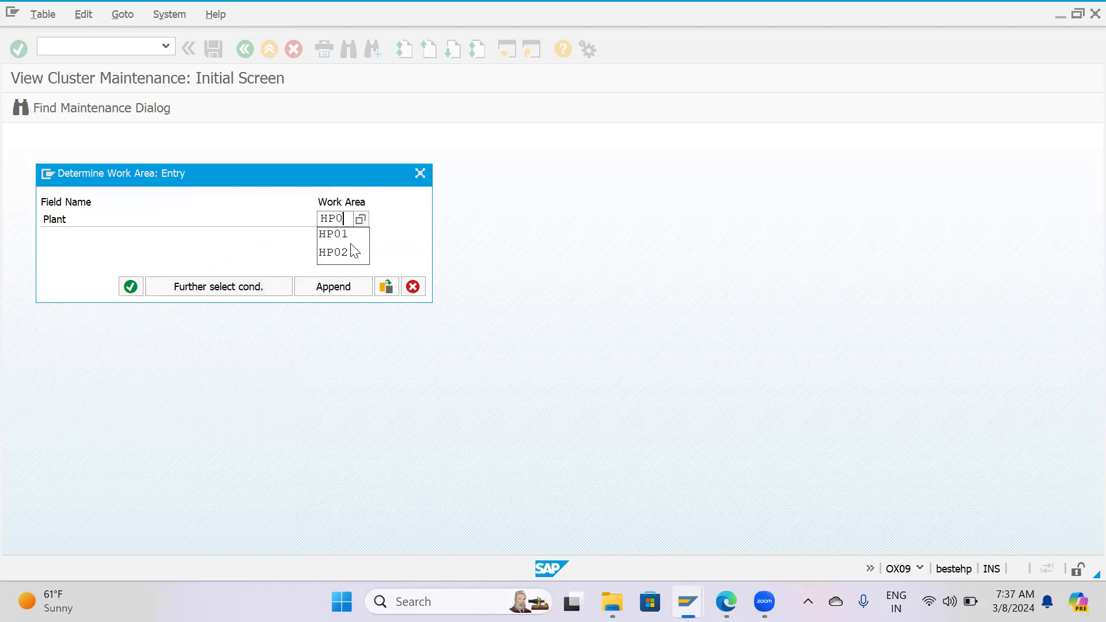
{"action": "left_click", "coordinate": [353, 251]}
{"action": "key", "text": "Return"}
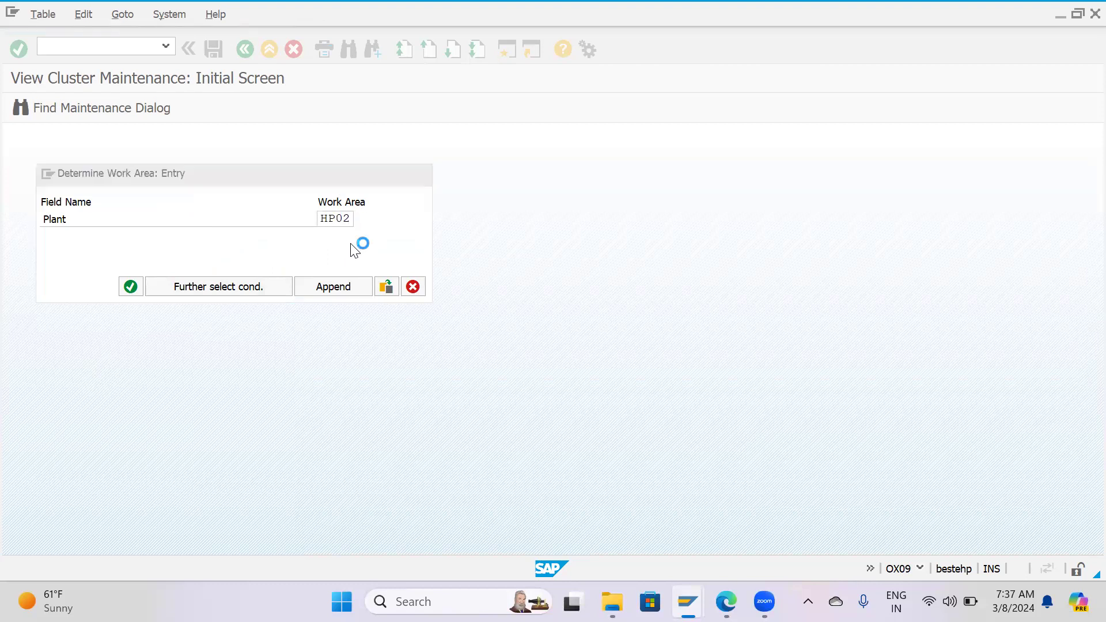
Select all storage location entries of plant HP02 and delete them.
{"action": "left_click_drag", "start_coordinate": [396, 242], "coordinate": [395, 214]}
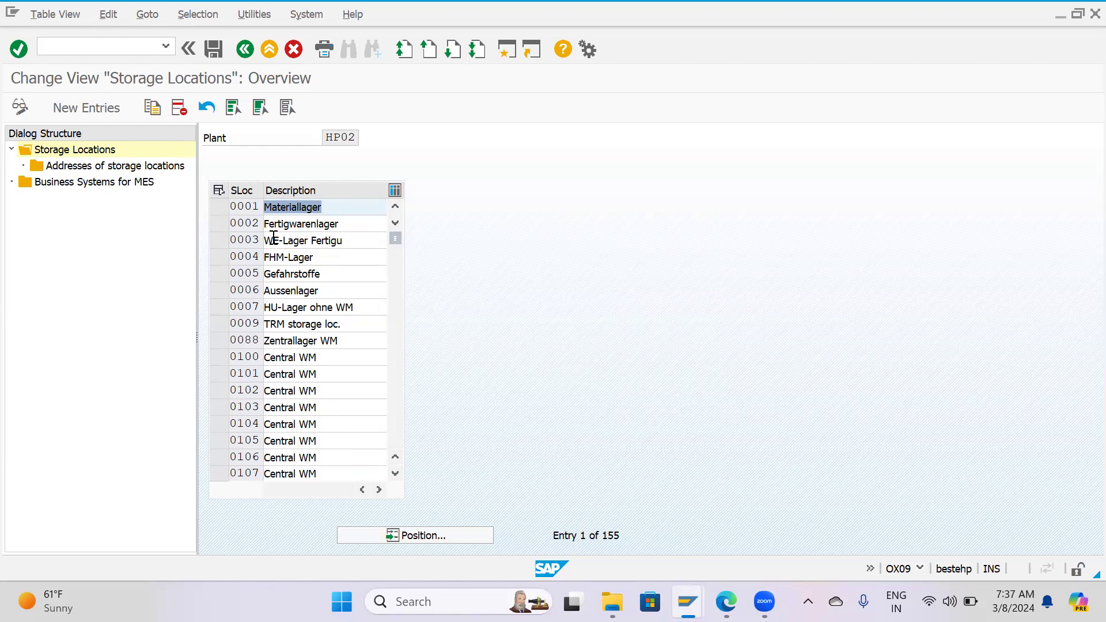
{"action": "left_click", "coordinate": [231, 110]}
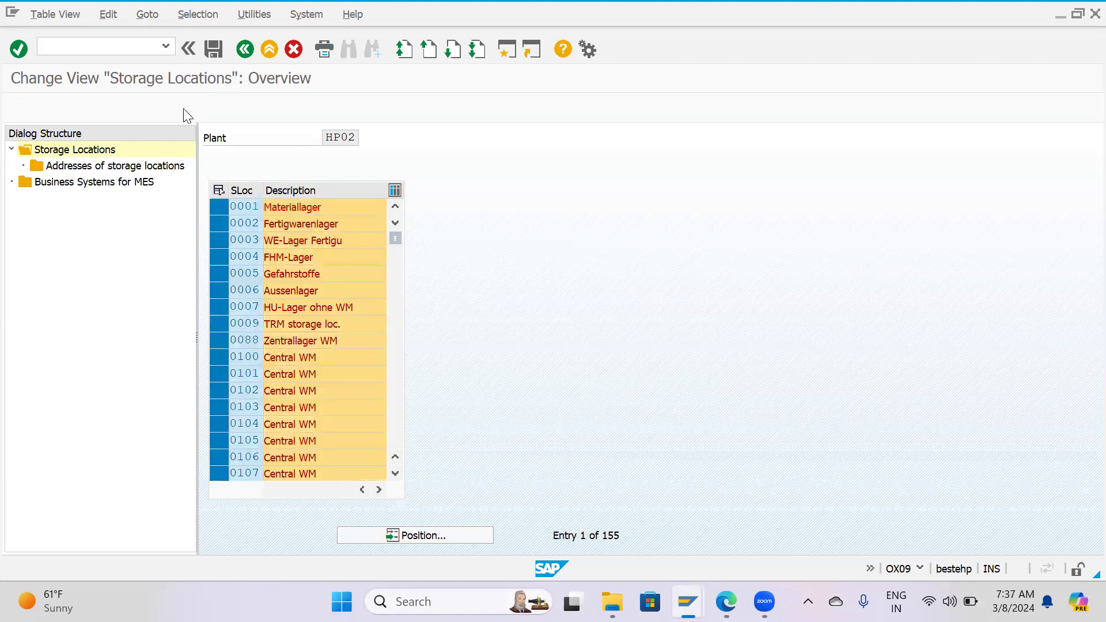
{"action": "left_click", "coordinate": [183, 108]}
{"action": "left_click", "coordinate": [486, 461]}
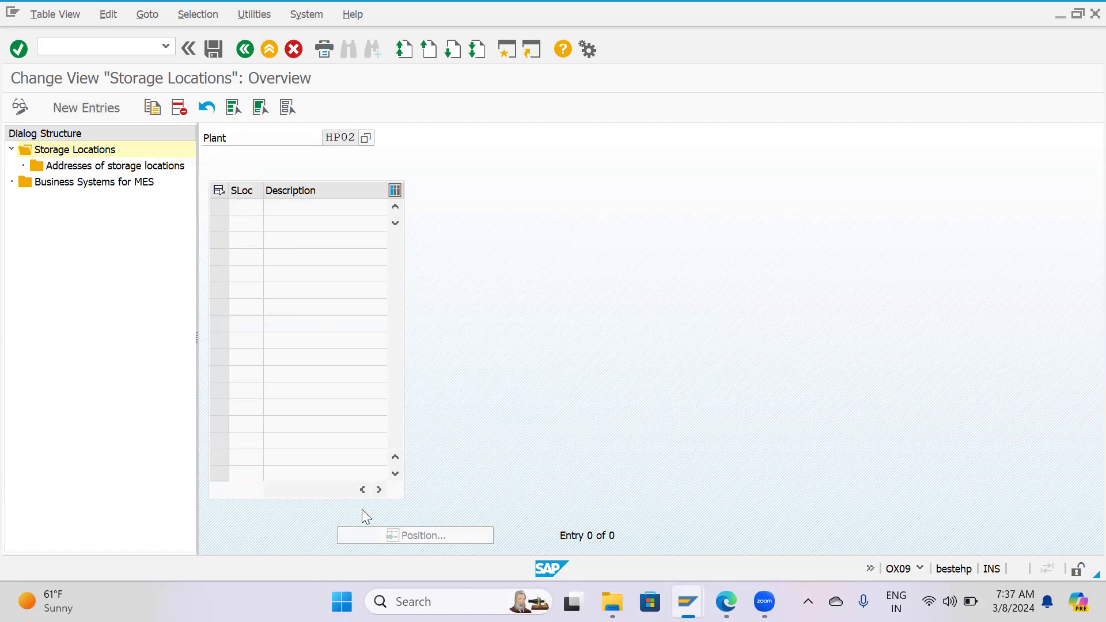
Add storage location PM1 with the description Pimpari WH as a new entry for plant HP02.
{"action": "left_click", "coordinate": [103, 110]}
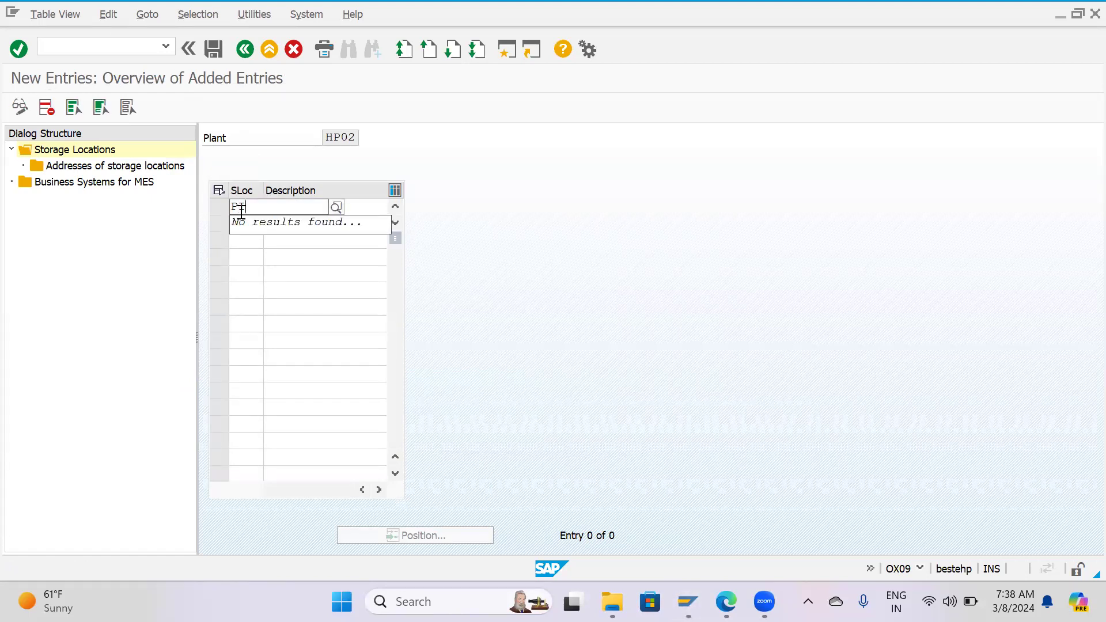
{"action": "type", "text": "M1"}
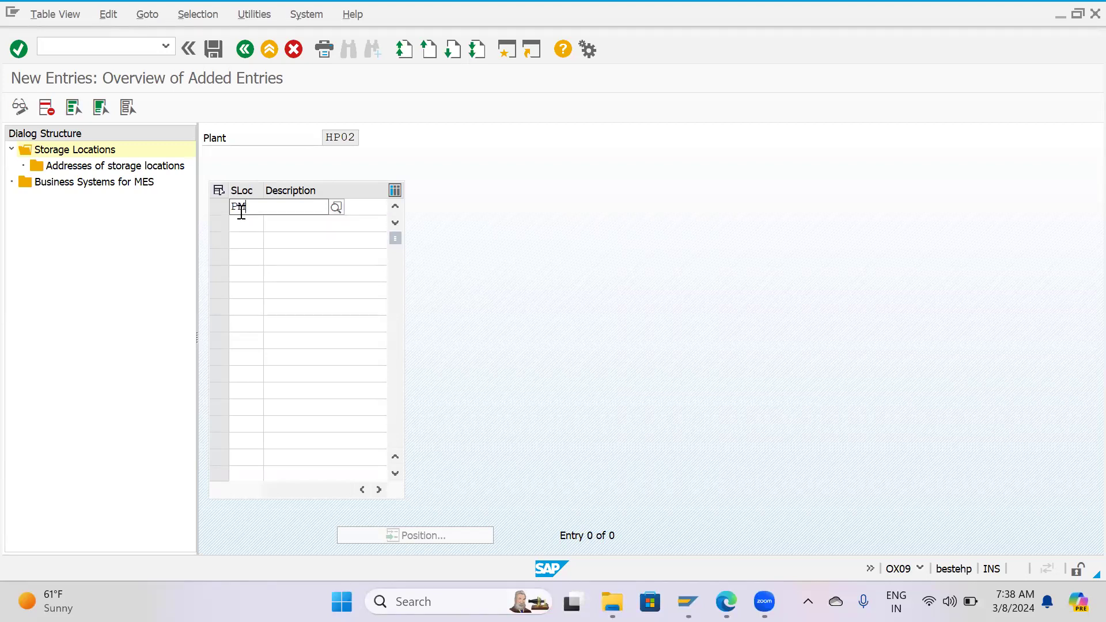
{"action": "key", "text": "Tab"}
{"action": "type", "text": "pIP"}
{"action": "key", "text": "BackSpace"}
{"action": "key", "text": "BackSpace"}
{"action": "key", "text": "BackSpace"}
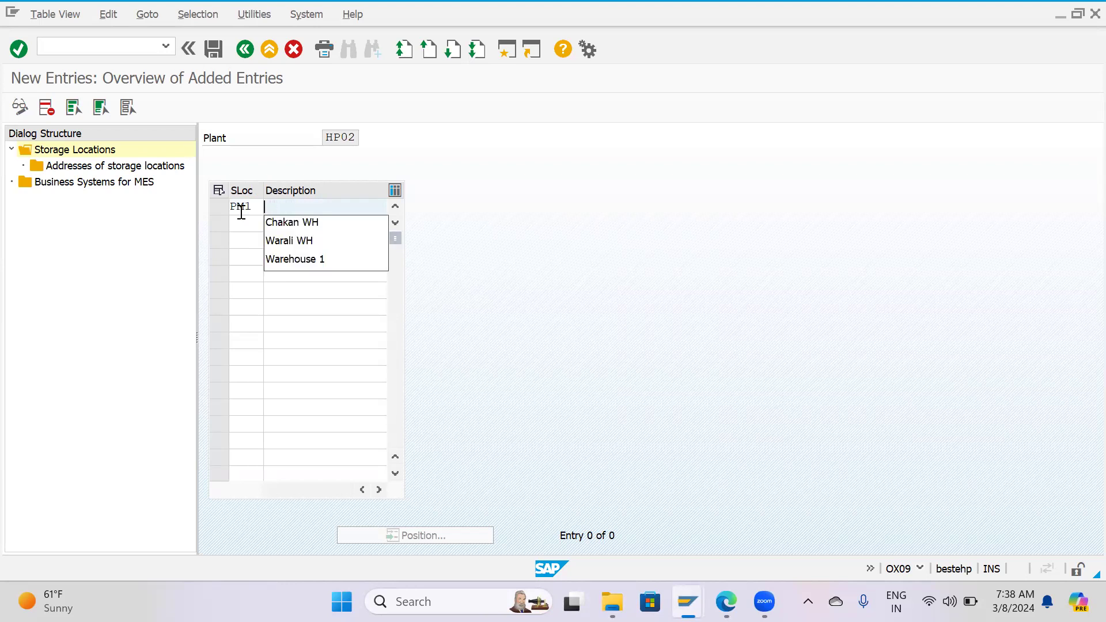
{"action": "type", "text": "Pimpari WH"}
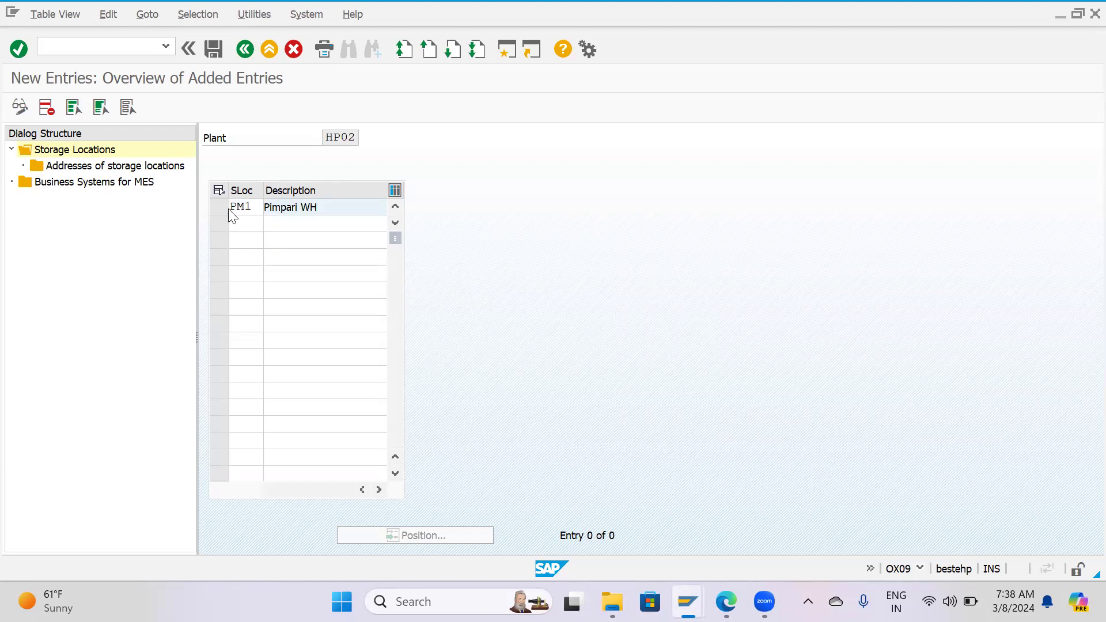
{"action": "key", "text": "Return"}
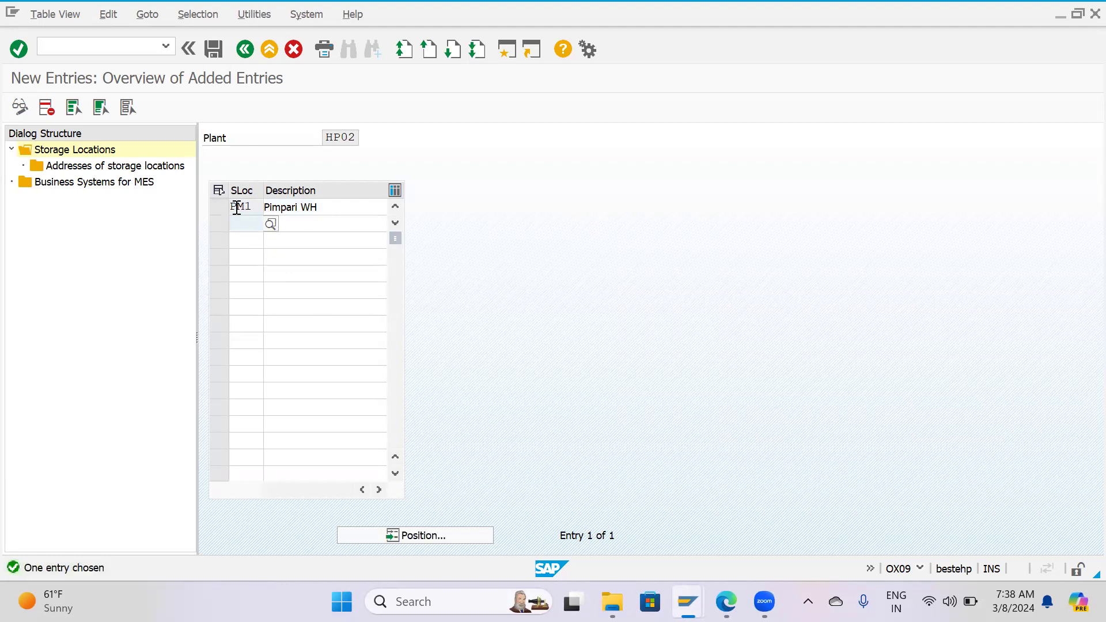
Add a second storage location, PM2, with the description Pimpari WH - 2.
{"action": "type", "text": "PM2"}
{"action": "key", "text": "Tab"}
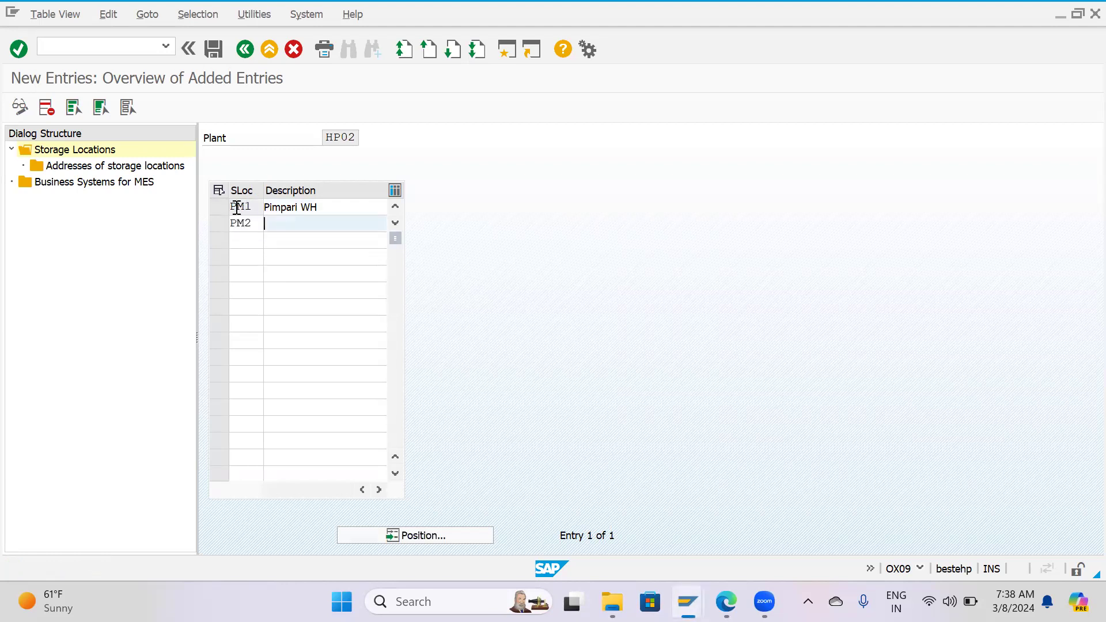
{"action": "type", "text": "P"}
{"action": "key", "text": "Down"}
{"action": "key", "text": "Down"}
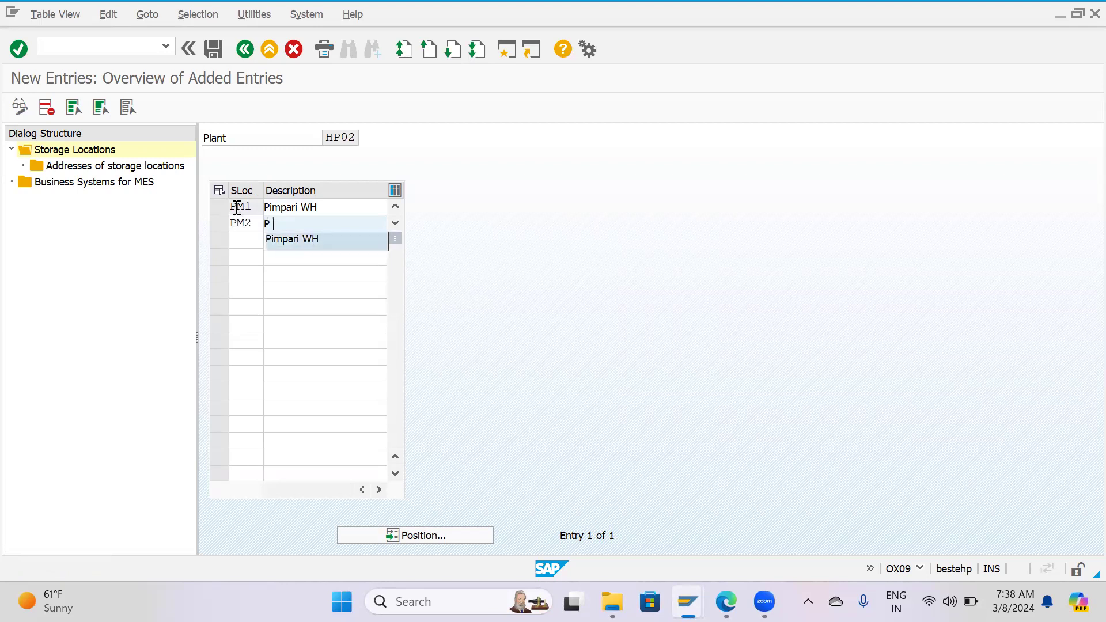
{"action": "key", "text": "Return"}
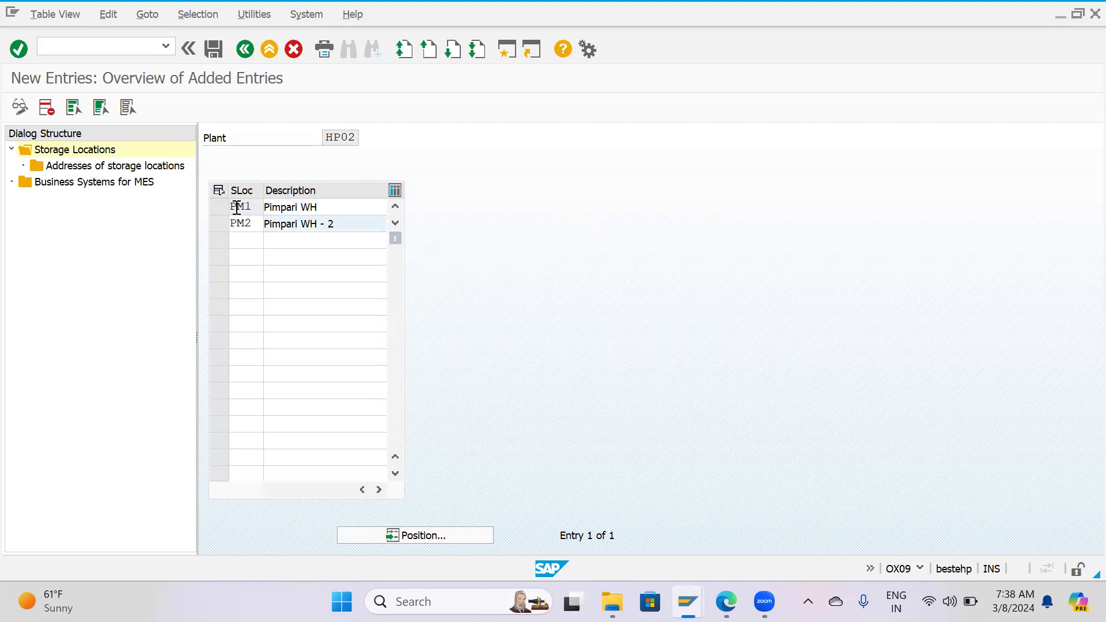
{"action": "type", "text": "- 2"}
{"action": "key", "text": "Return"}
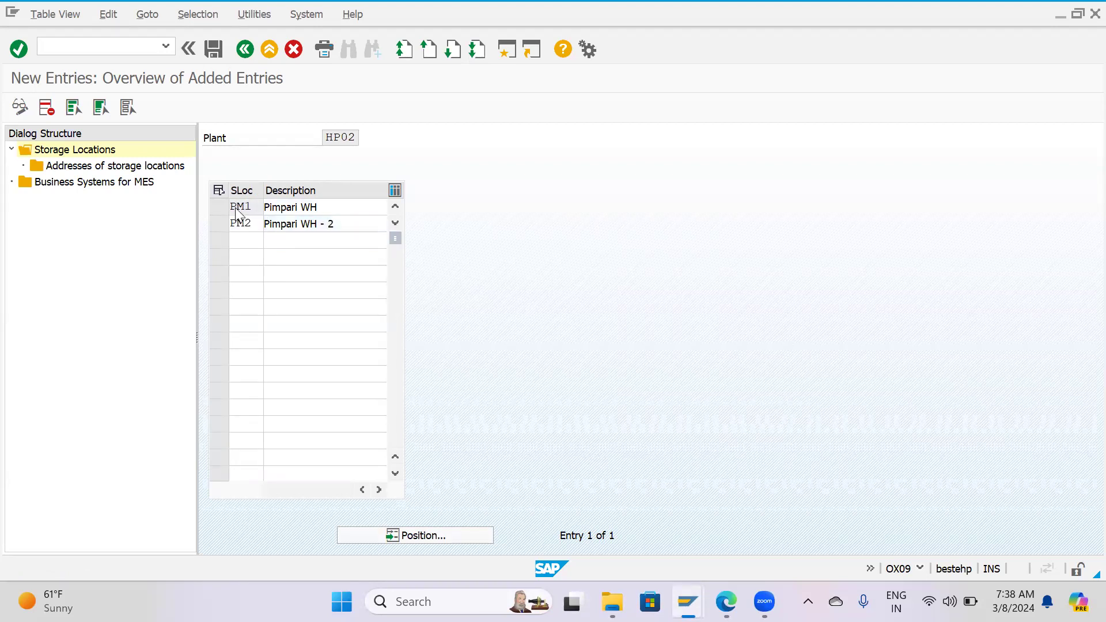
Create address number 01 for storage location PM1 and try to confirm its address form without any data.
{"action": "left_click", "coordinate": [220, 202]}
{"action": "double_click", "coordinate": [121, 166]}
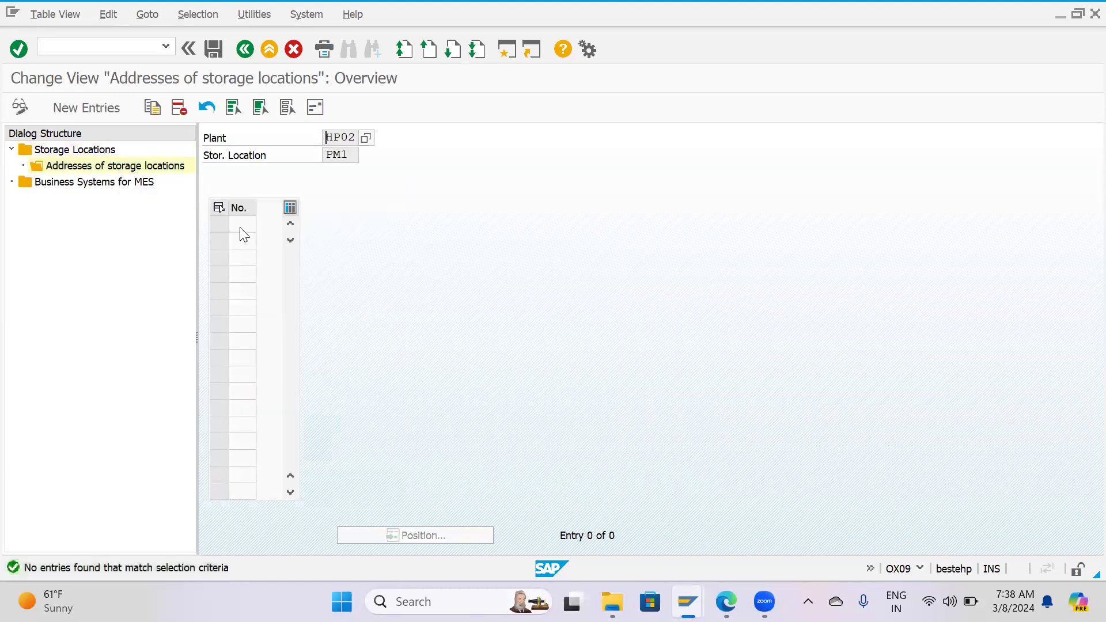
{"action": "left_click", "coordinate": [105, 109]}
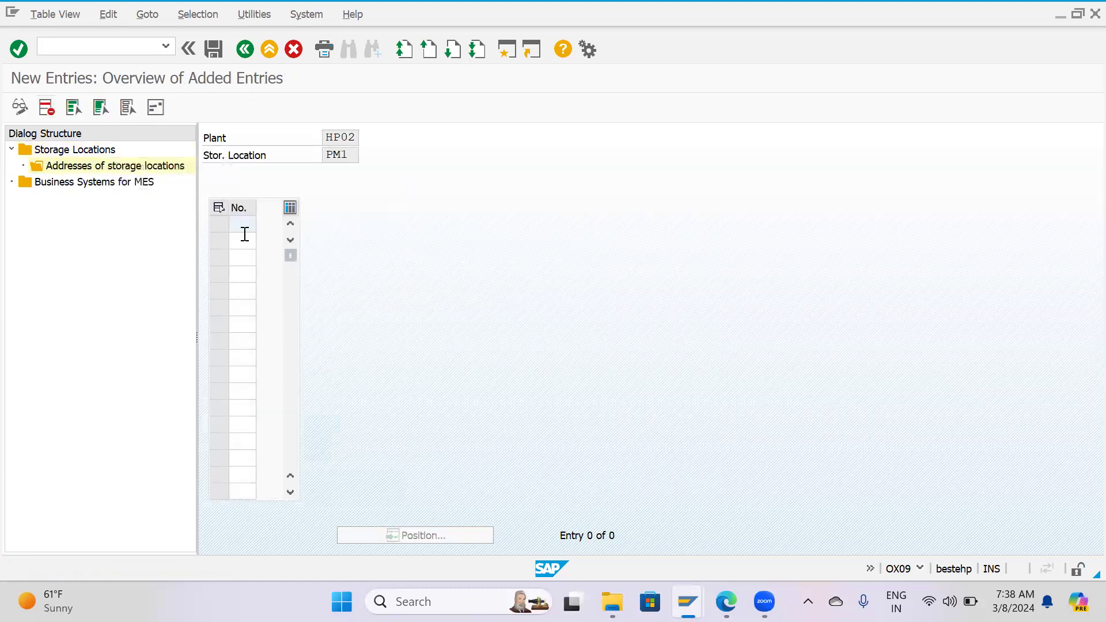
{"action": "type", "text": "01"}
{"action": "key", "text": "Return"}
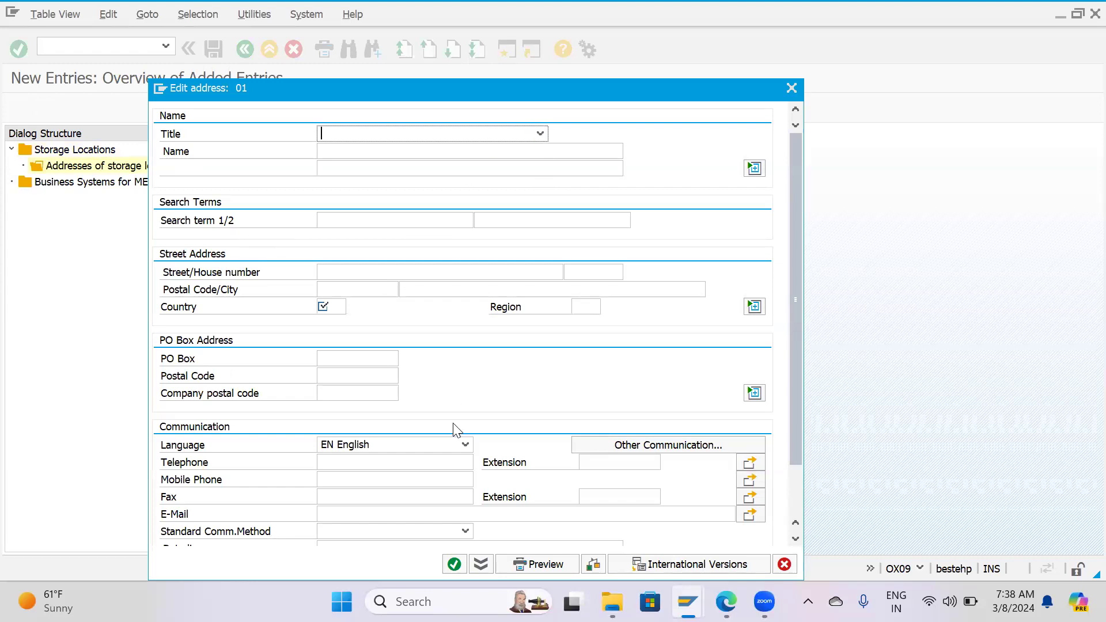
{"action": "left_click", "coordinate": [456, 566]}
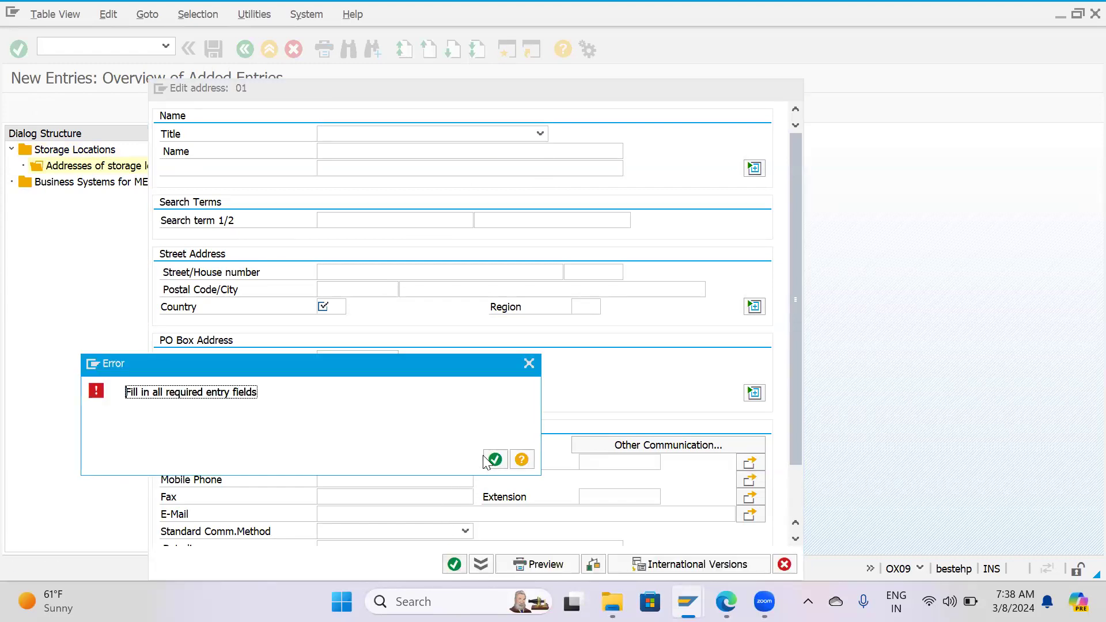
{"action": "left_click", "coordinate": [496, 460]}
Set the title of address 01 to Company and its name to XYZ.
{"action": "left_click", "coordinate": [340, 133]}
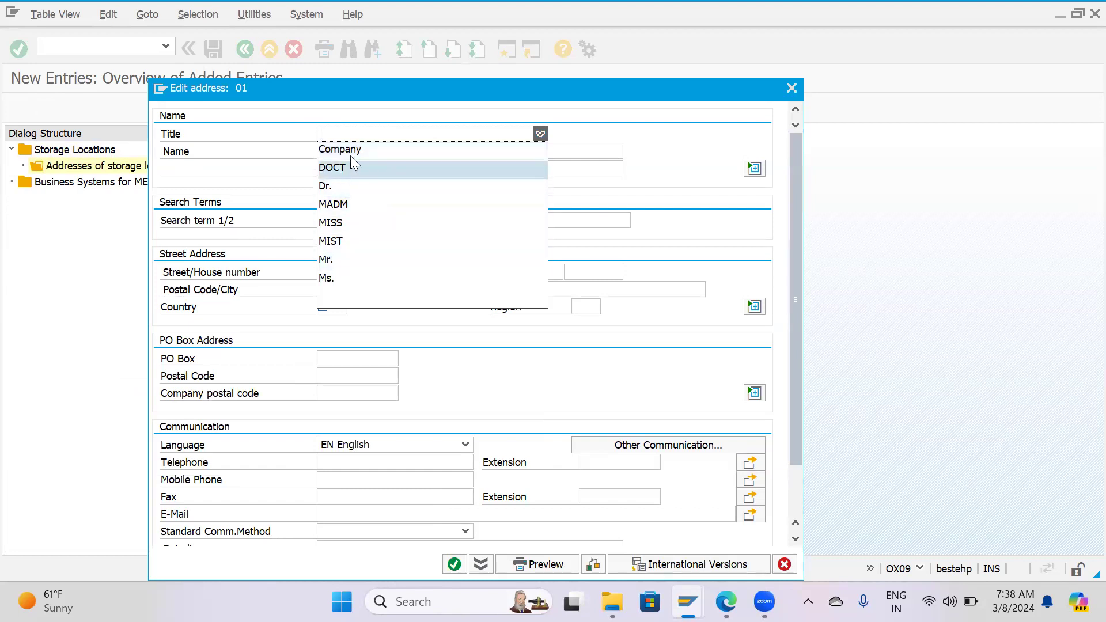
{"action": "left_click", "coordinate": [354, 151]}
{"action": "type", "text": "XYZ"}
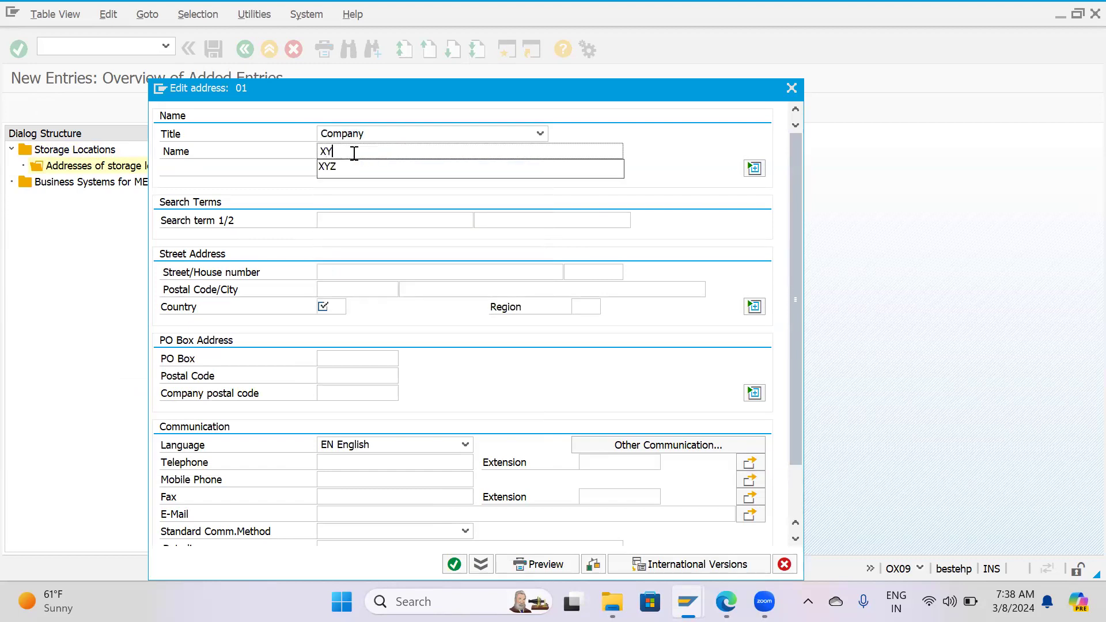
{"action": "key", "text": "Return"}
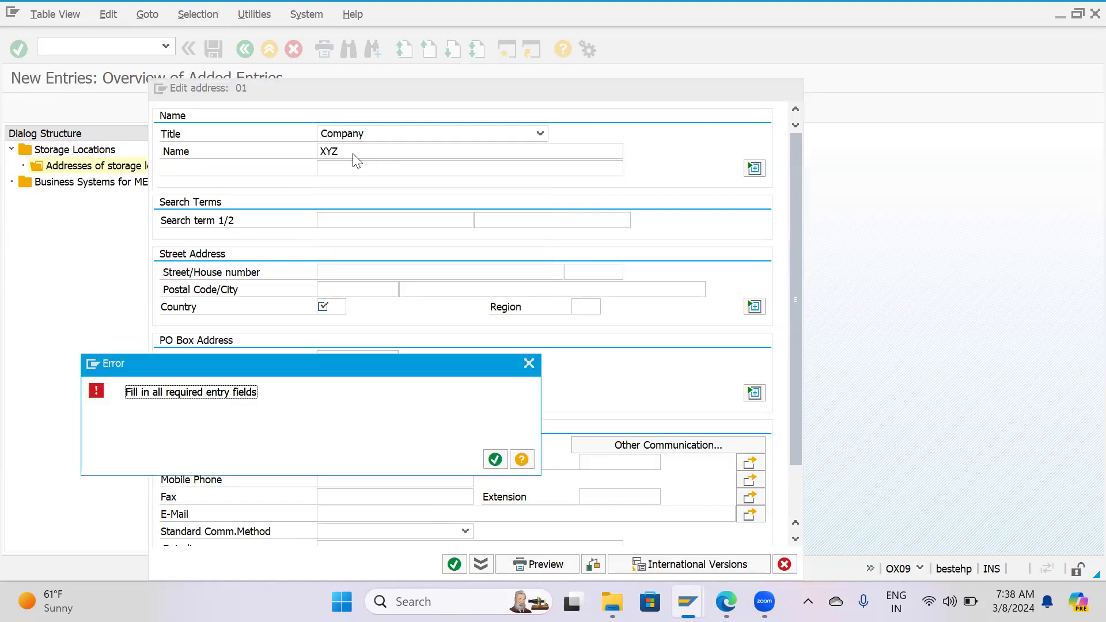
{"action": "left_click", "coordinate": [495, 460]}
Set the country to IN and the region to 13 for address 01, and confirm the address.
{"action": "type", "text": "IN"}
{"action": "left_click", "coordinate": [347, 321]}
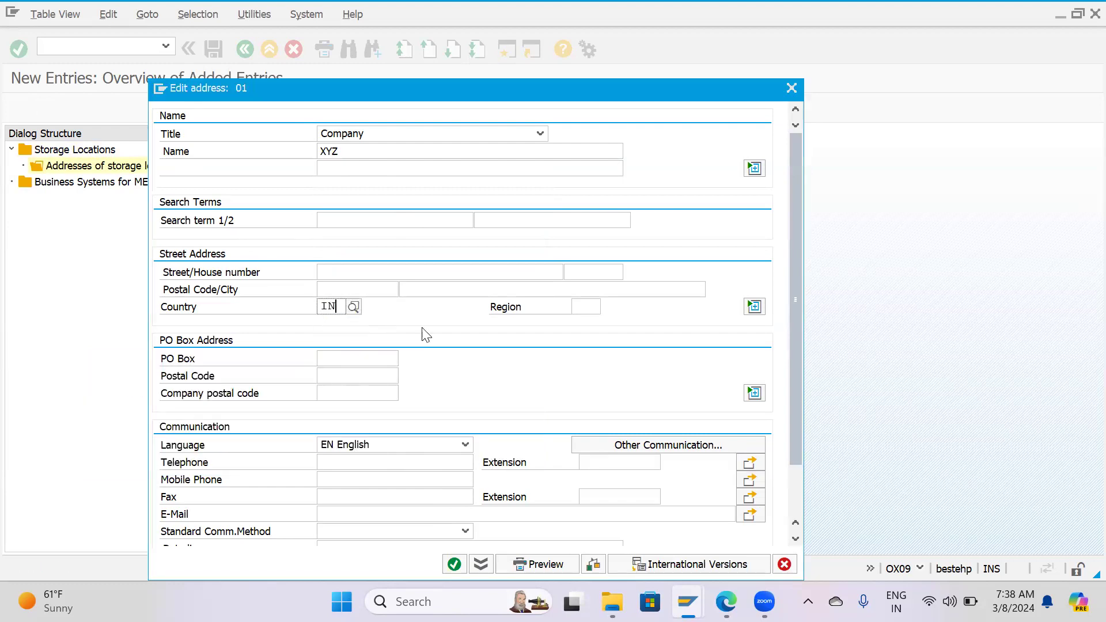
{"action": "left_click", "coordinate": [579, 307]}
{"action": "left_click", "coordinate": [579, 306]}
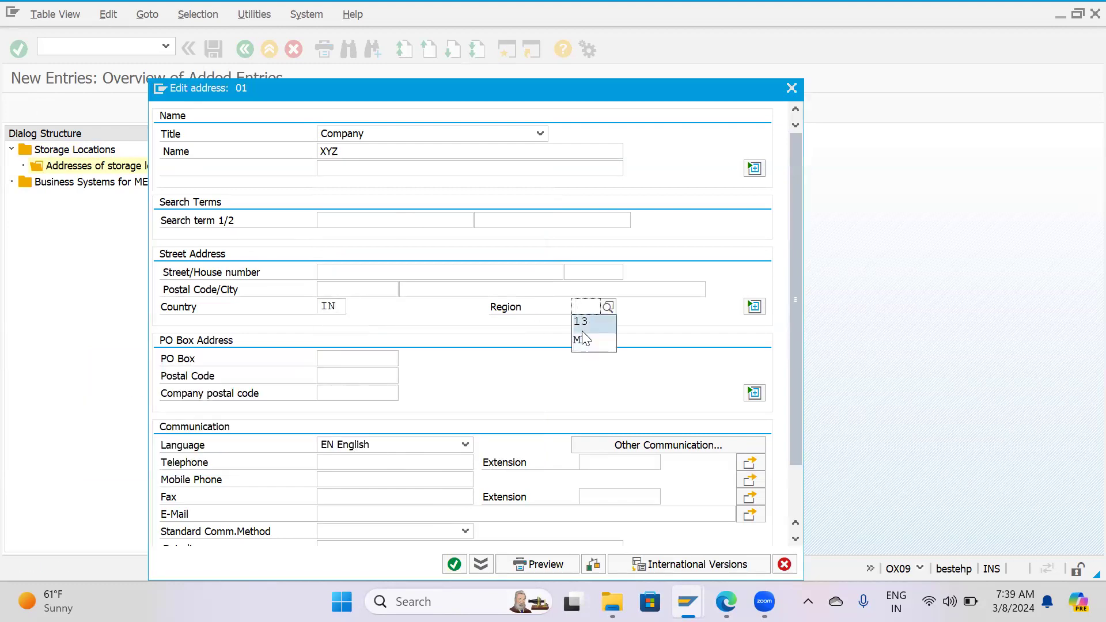
{"action": "left_click", "coordinate": [453, 565]}
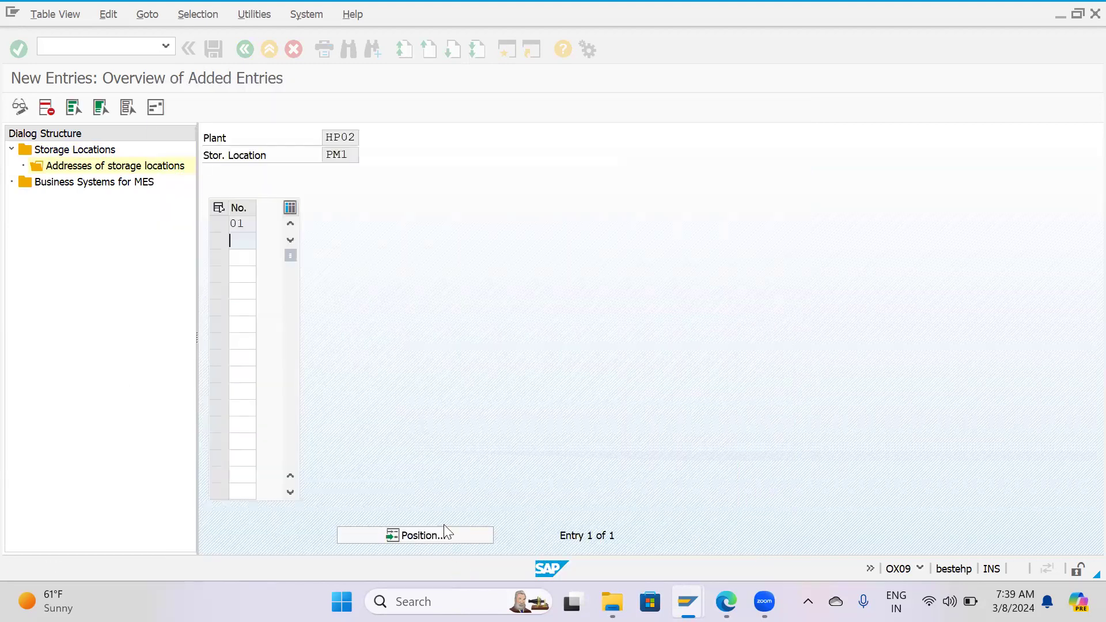
Create address number 02 for storage location PM1 with the title Company and the name ABC.
{"action": "type", "text": "02"}
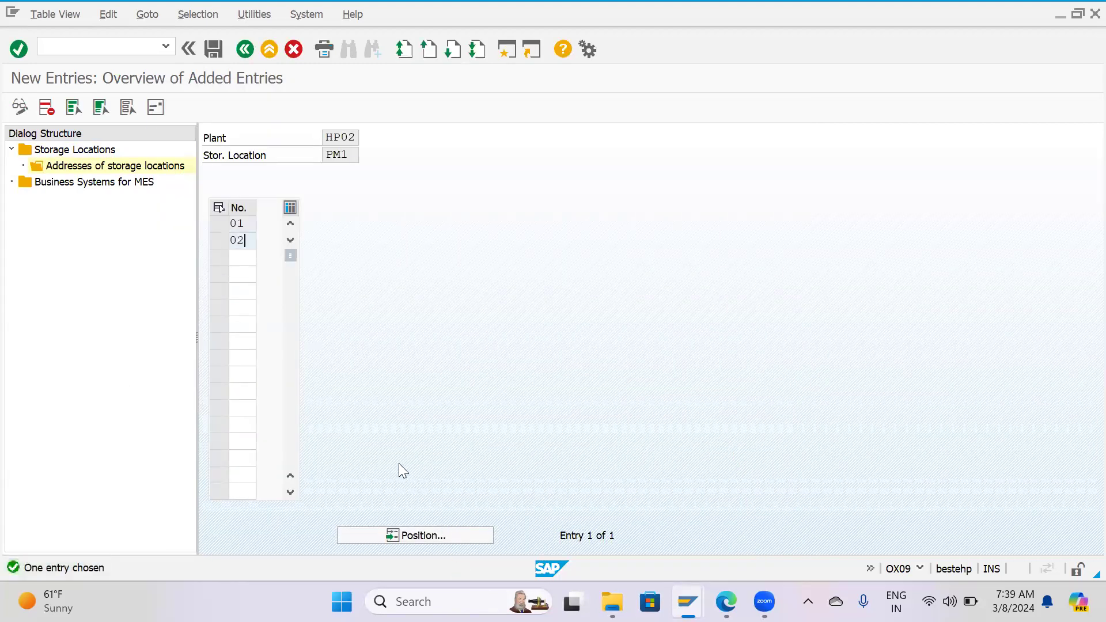
{"action": "key", "text": "Return"}
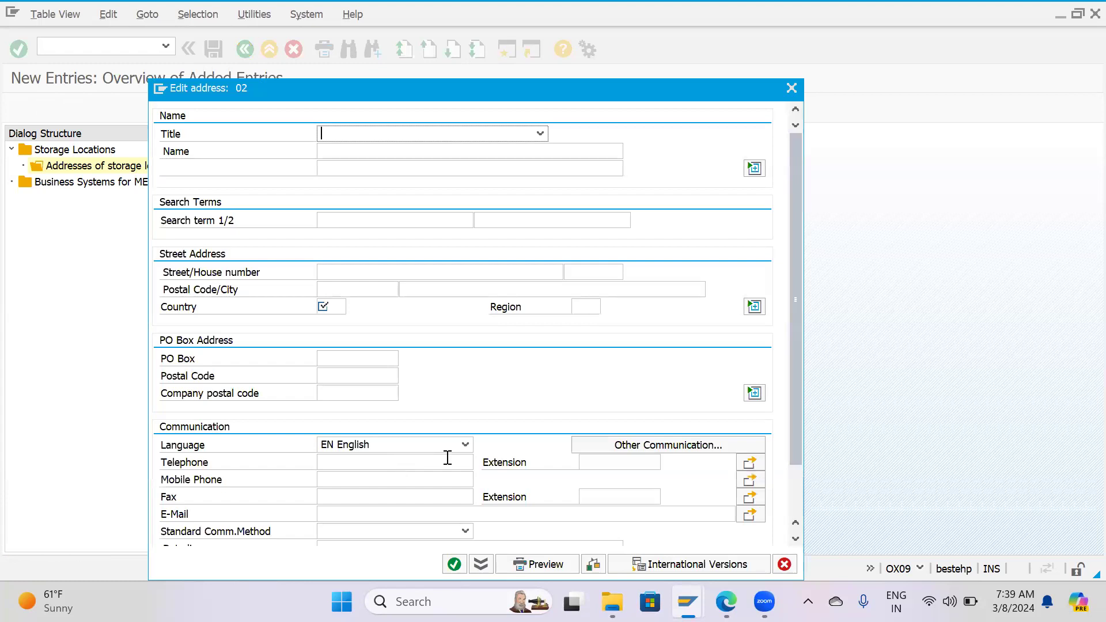
{"action": "left_click", "coordinate": [407, 133]}
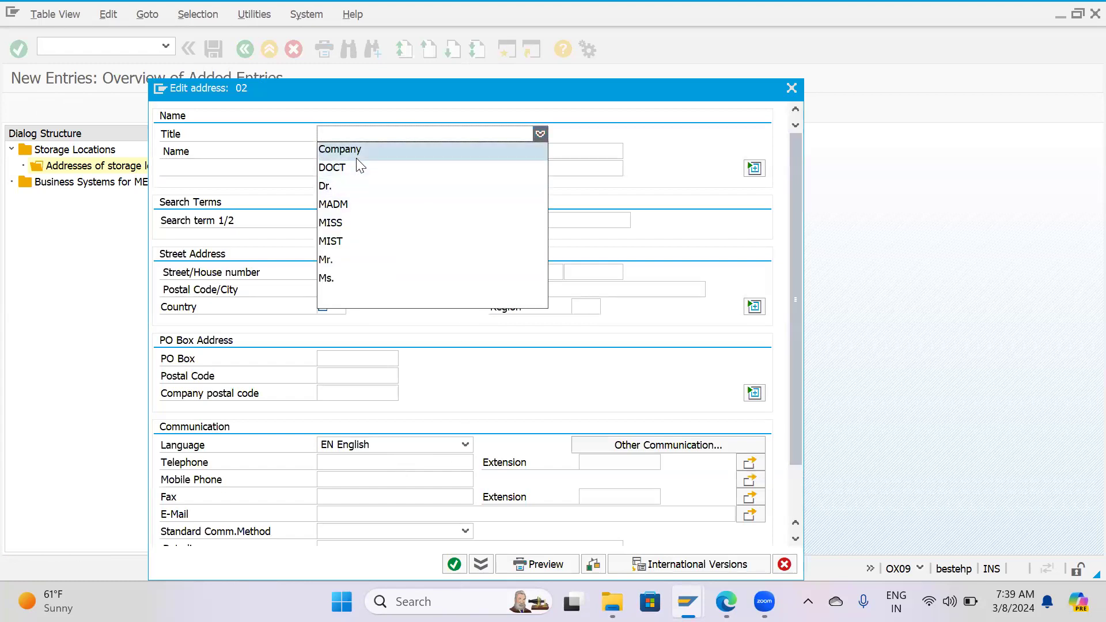
{"action": "left_click", "coordinate": [355, 154]}
{"action": "left_click", "coordinate": [358, 153]}
{"action": "type", "text": "ABC"}
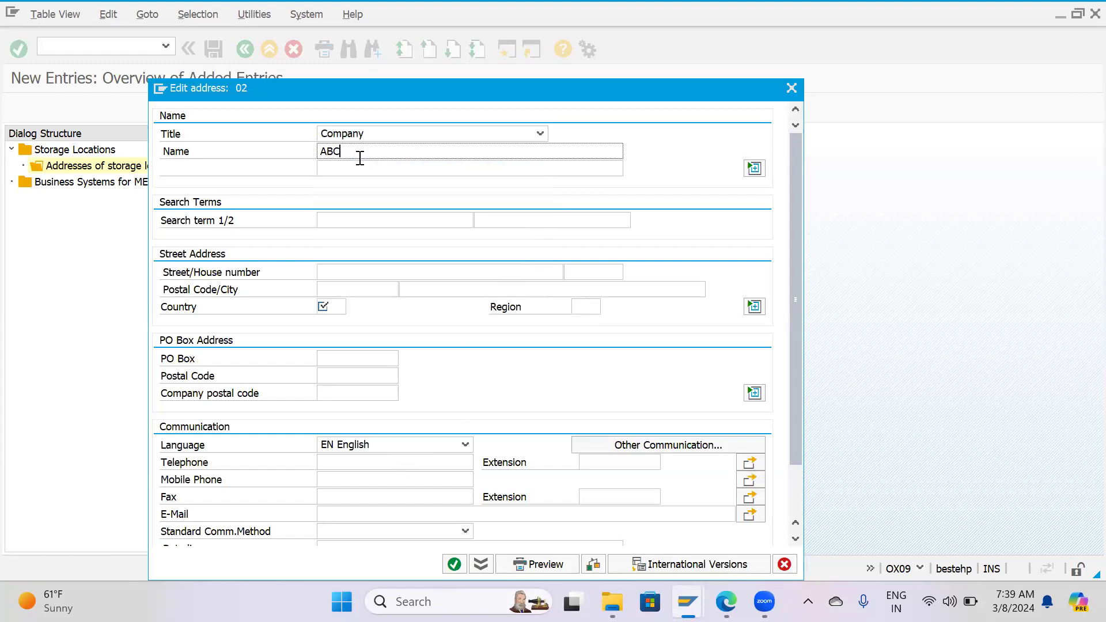
Fill in search term ABC, country IN and region 13 for address 02, and confirm the address.
{"action": "left_click", "coordinate": [345, 219]}
{"action": "left_click_drag", "start_coordinate": [346, 153], "coordinate": [315, 155]}
{"action": "key", "text": "ctrl+c"}
{"action": "key", "text": "ctrl+c"}
{"action": "type", "text": "ABC"}
{"action": "left_click", "coordinate": [332, 310]}
{"action": "left_click", "coordinate": [339, 327]}
{"action": "left_click", "coordinate": [593, 306]}
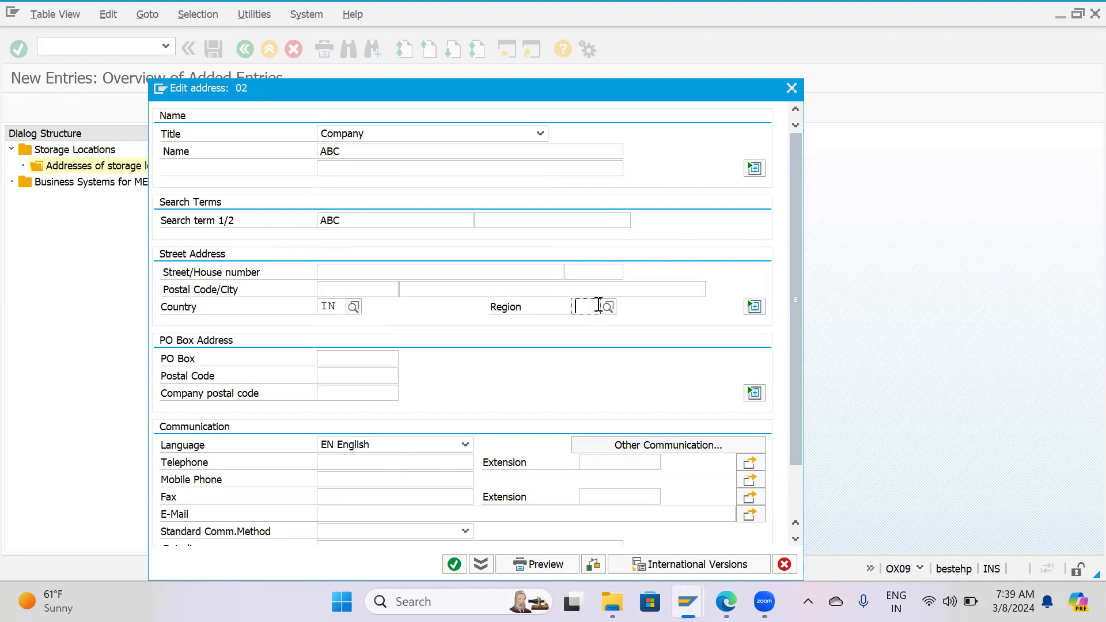
{"action": "left_click", "coordinate": [582, 320]}
{"action": "left_click", "coordinate": [450, 562]}
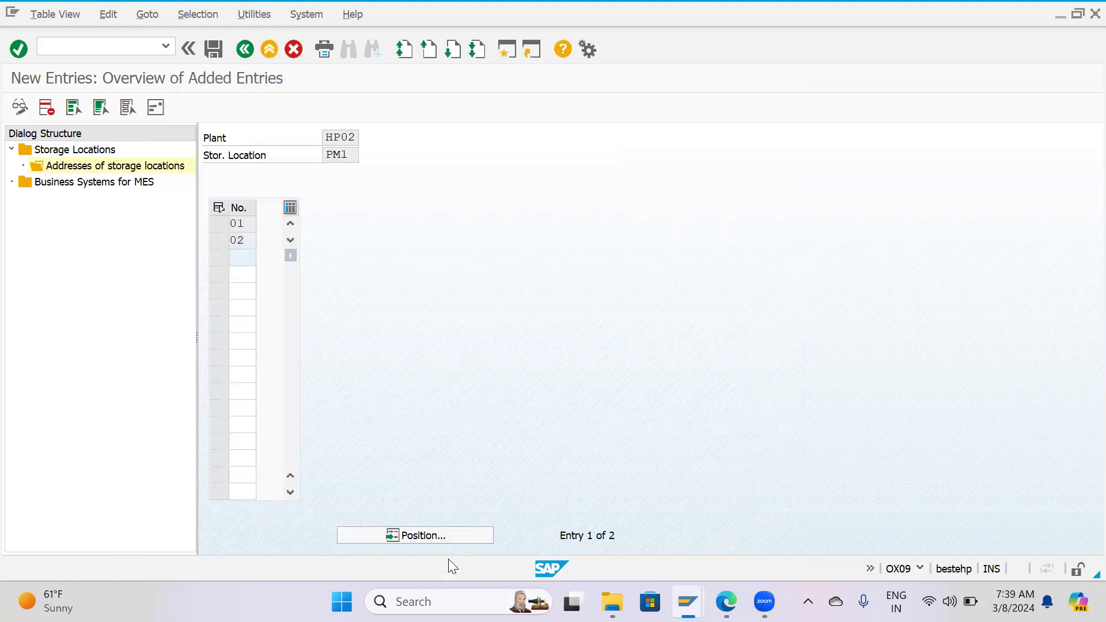
Save the new storage locations with the PM1 addresses and return to the Storage Locations list.
{"action": "left_click", "coordinate": [213, 56]}
{"action": "left_click", "coordinate": [284, 293]}
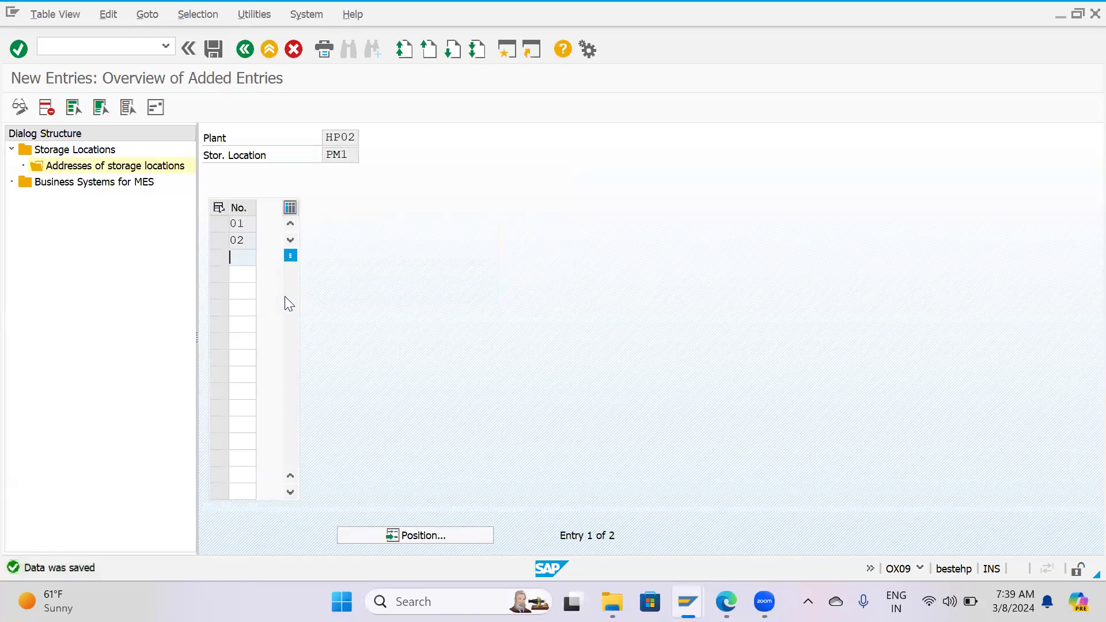
{"action": "double_click", "coordinate": [80, 149]}
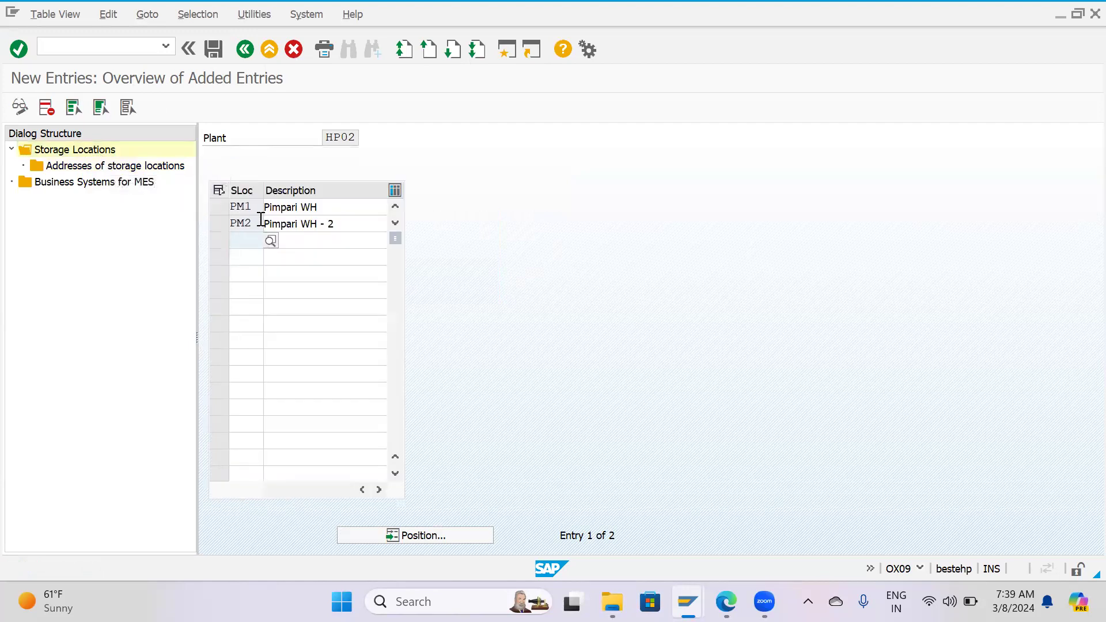
Select only storage location PM2 and create address number 01 for it.
{"action": "left_click", "coordinate": [216, 208]}
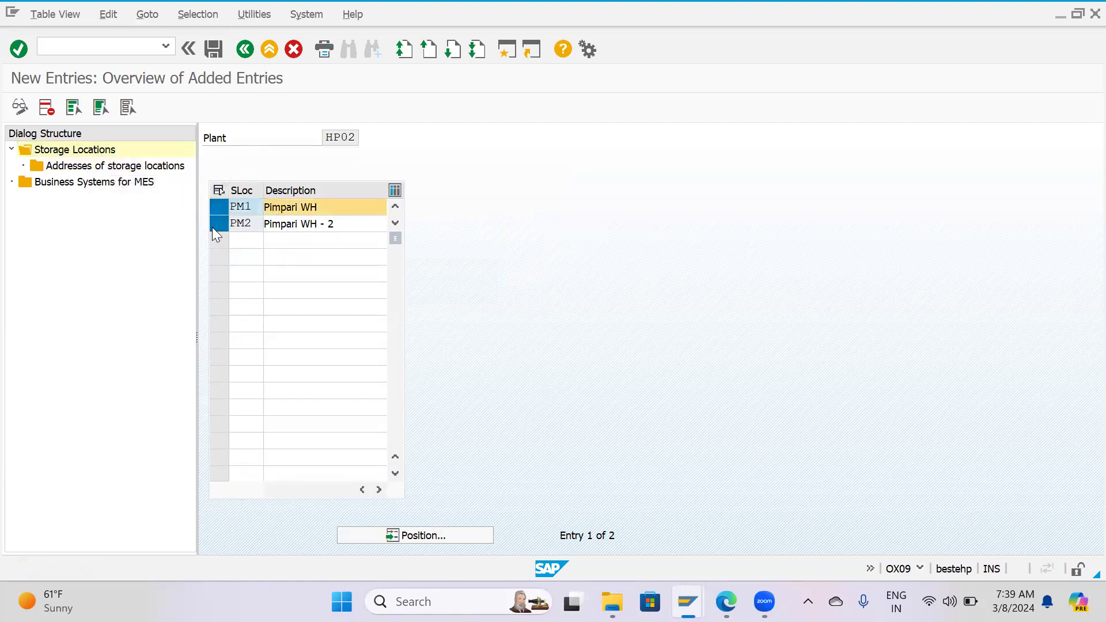
{"action": "left_click", "coordinate": [213, 225]}
{"action": "left_click", "coordinate": [217, 210]}
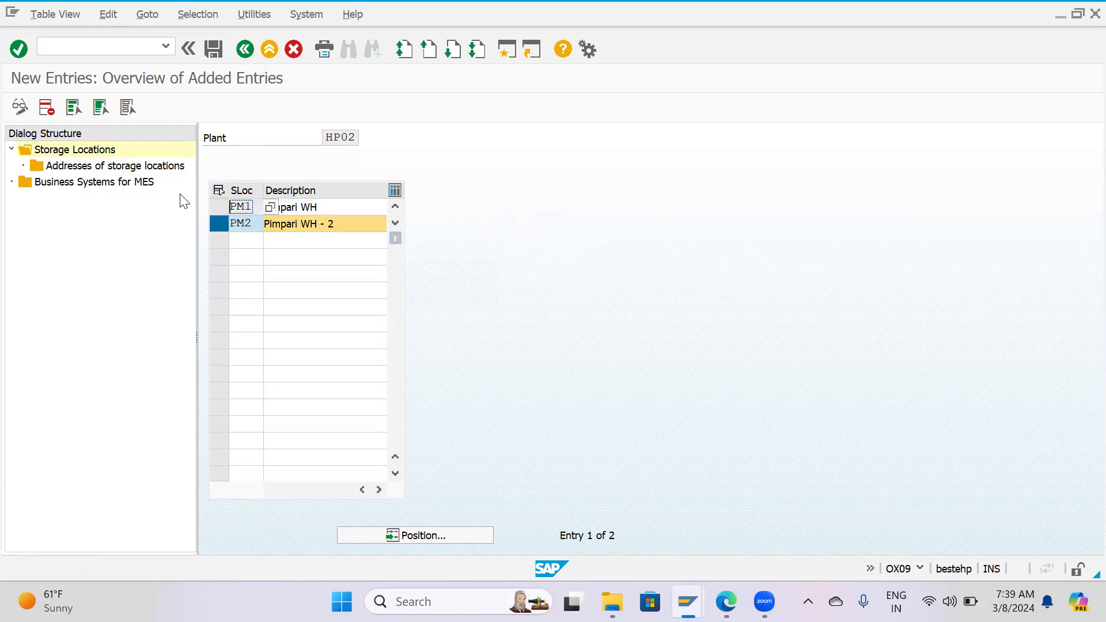
{"action": "double_click", "coordinate": [123, 167]}
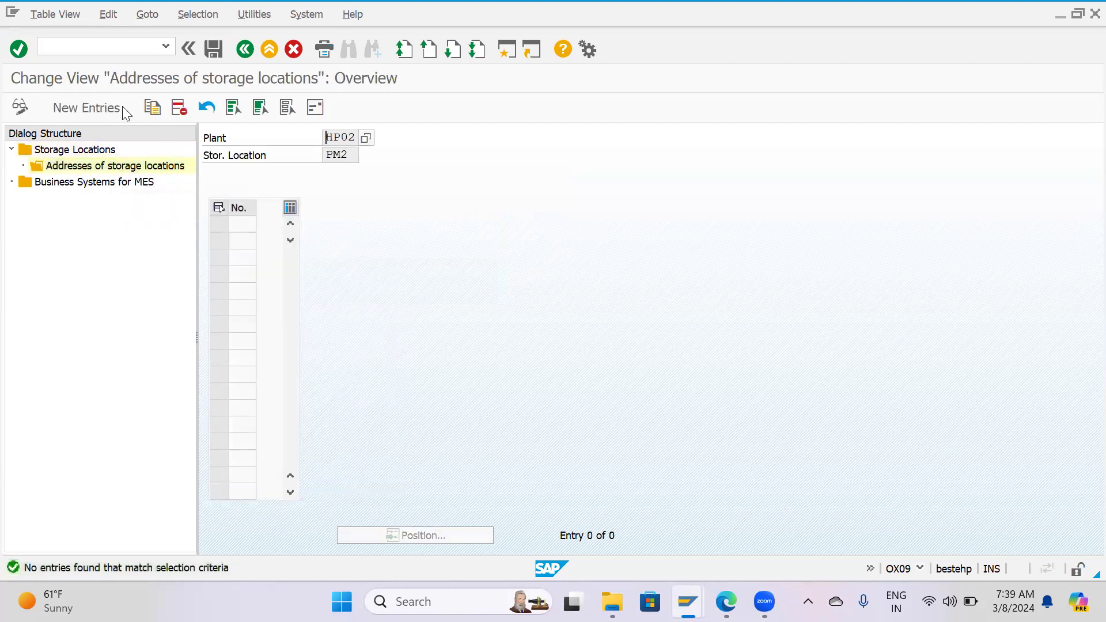
{"action": "left_click", "coordinate": [121, 107]}
{"action": "type", "text": "01"}
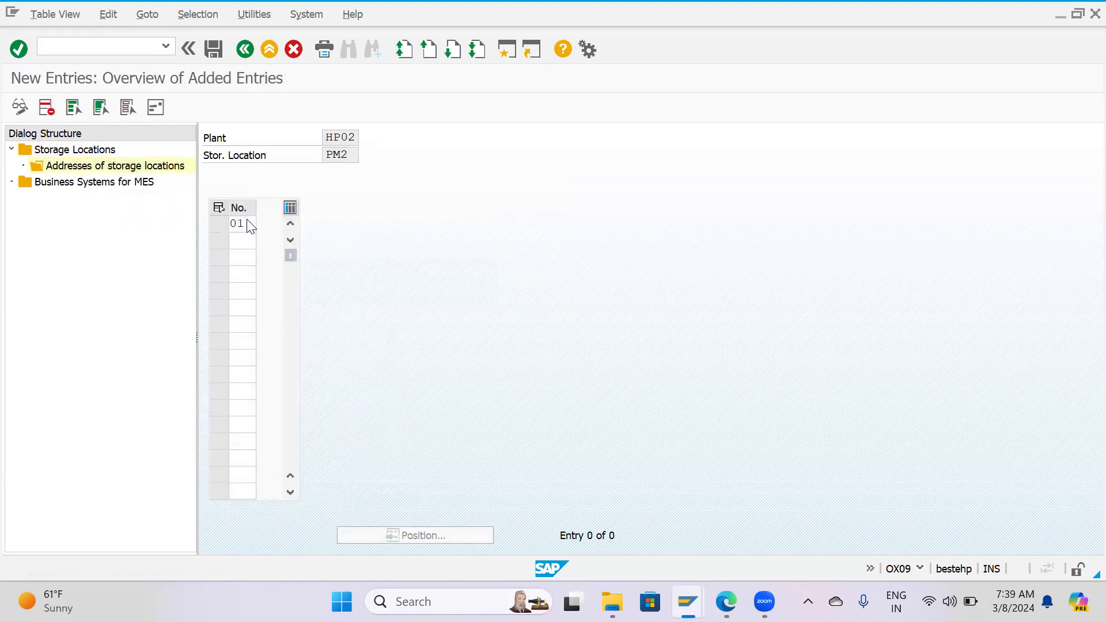
{"action": "key", "text": "Return"}
Set the title of PM2's address 01 to Mr. and its name to ABCD.
{"action": "left_click", "coordinate": [370, 138]}
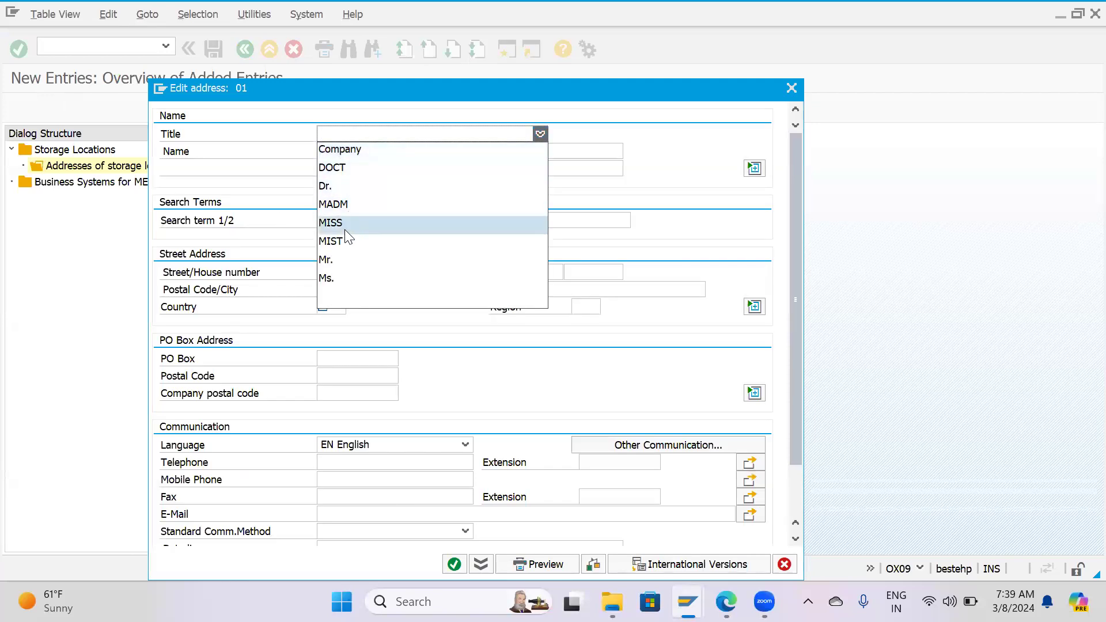
{"action": "left_click", "coordinate": [336, 260]}
{"action": "left_click", "coordinate": [370, 154]}
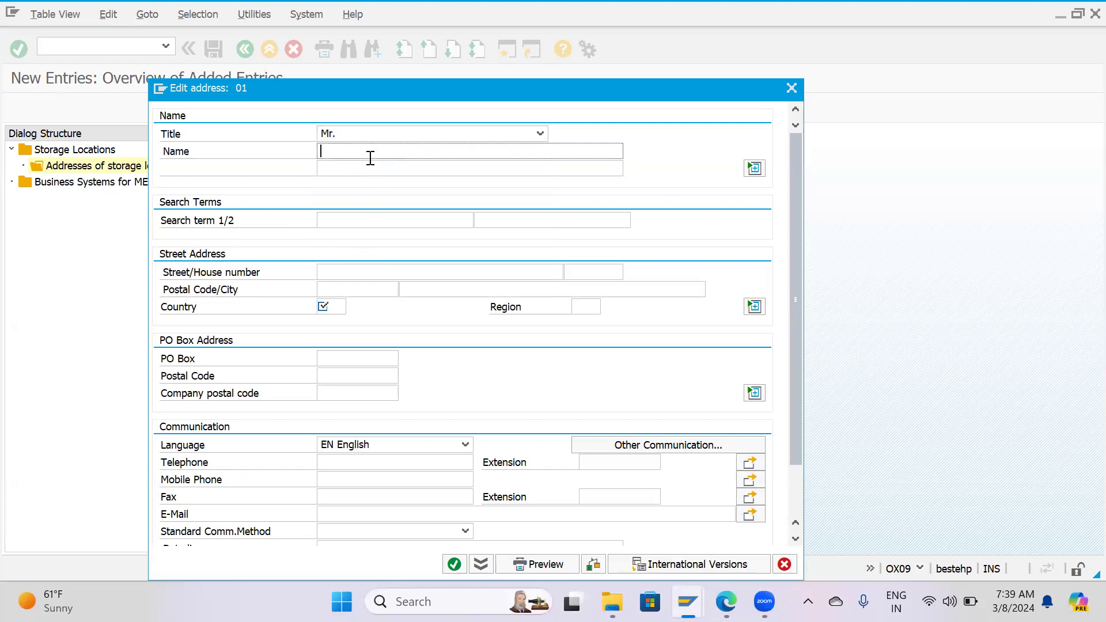
{"action": "type", "text": "A"}
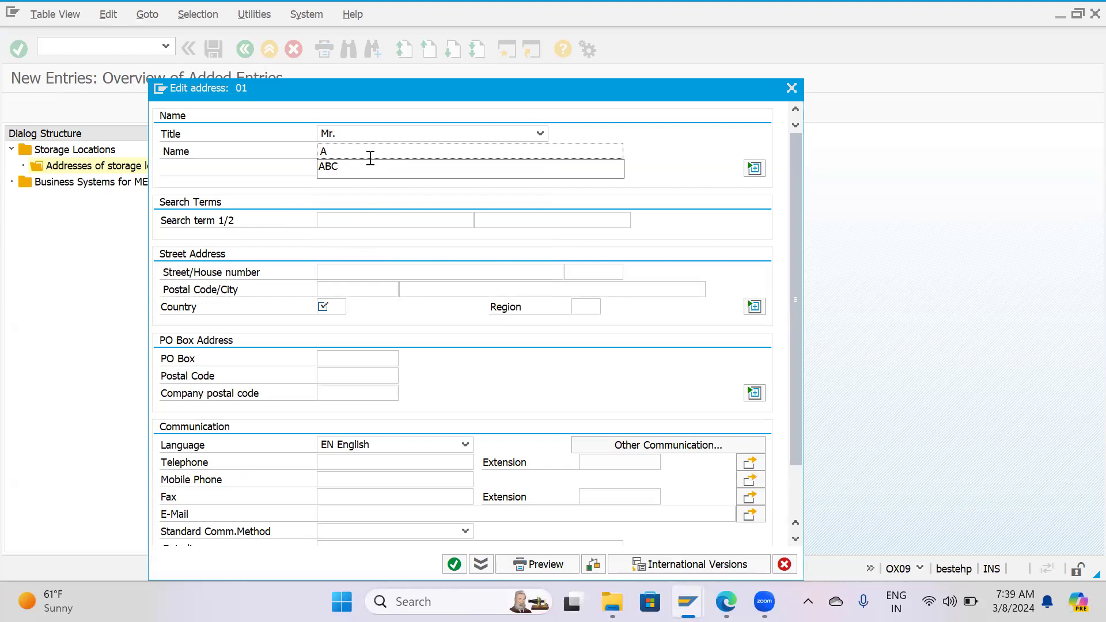
{"action": "type", "text": "BCD"}
{"action": "key", "text": "Tab"}
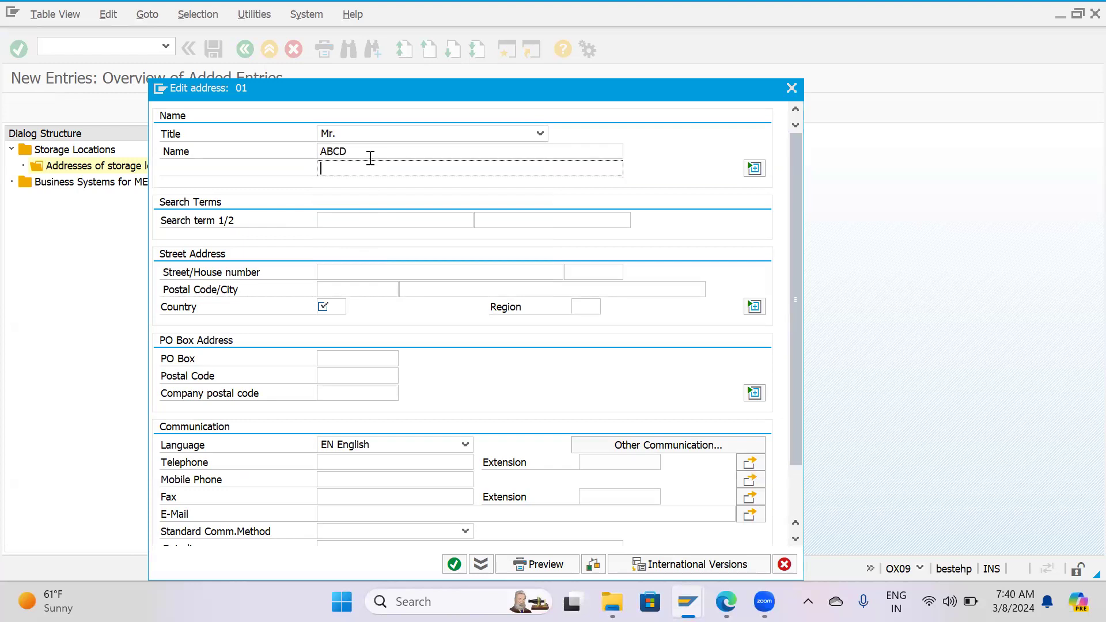
{"action": "type", "text": "ABCD"}
Fill in search term ABCD, country IN and region 13 for PM2's address 01, and confirm the address.
{"action": "key", "text": "Tab"}
{"action": "key", "text": "Tab"}
{"action": "key", "text": "Tab"}
{"action": "key", "text": "Tab"}
{"action": "key", "text": "Tab"}
{"action": "key", "text": "Tab"}
{"action": "type", "text": "IN"}
{"action": "left_click", "coordinate": [590, 306]}
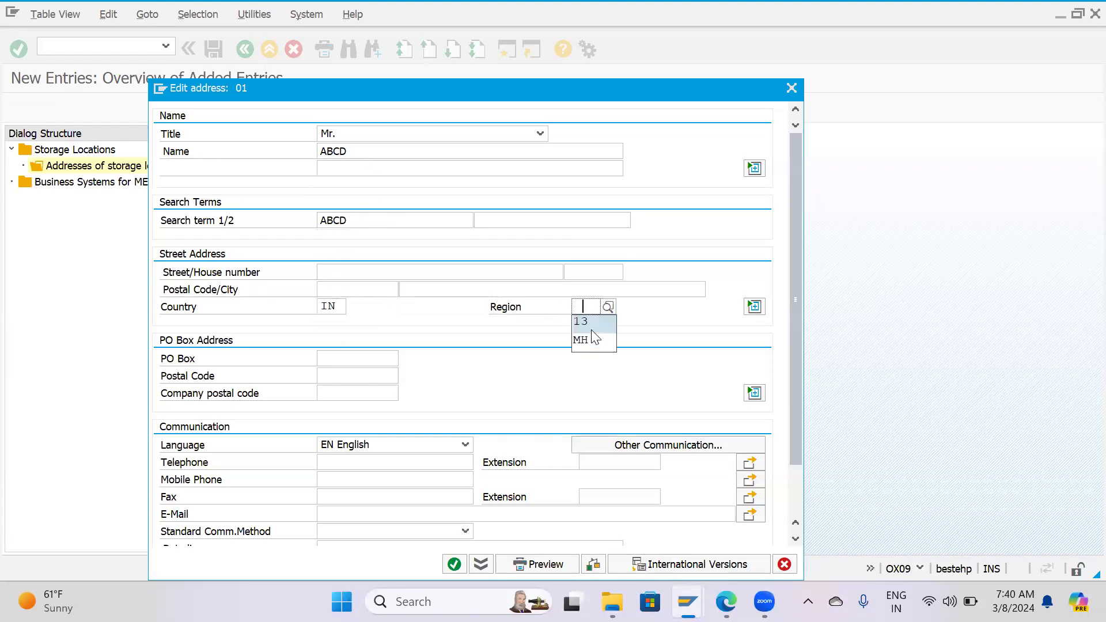
{"action": "left_click", "coordinate": [581, 321]}
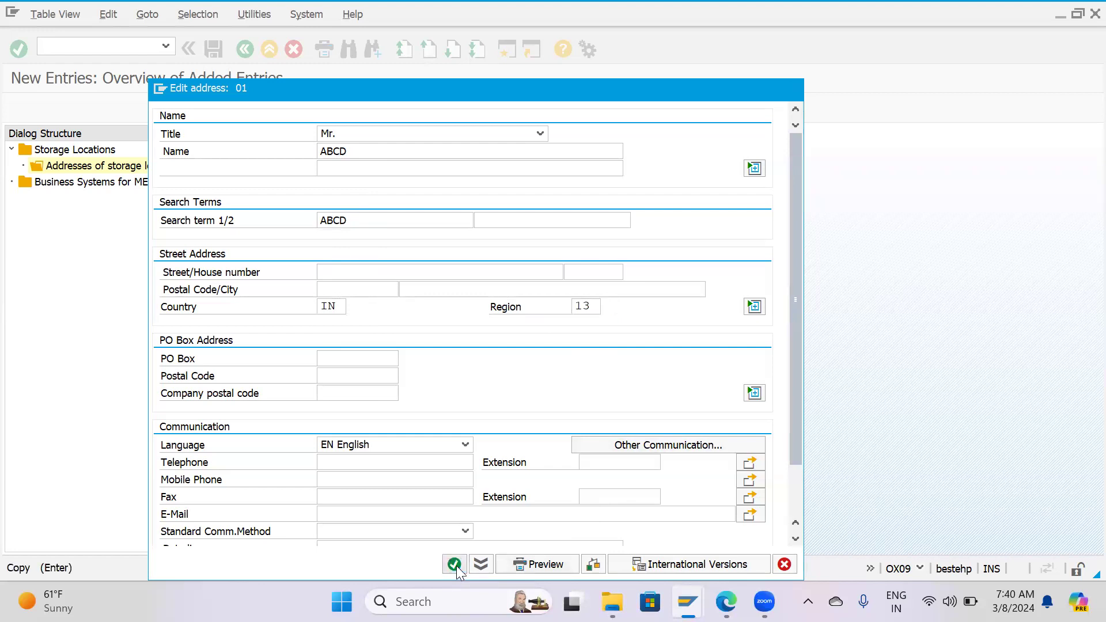
{"action": "left_click", "coordinate": [454, 565]}
Save PM2's address and return to the Storage Locations list of plant HP02.
{"action": "left_click", "coordinate": [212, 53]}
{"action": "left_click", "coordinate": [212, 54]}
{"action": "left_click", "coordinate": [245, 52]}
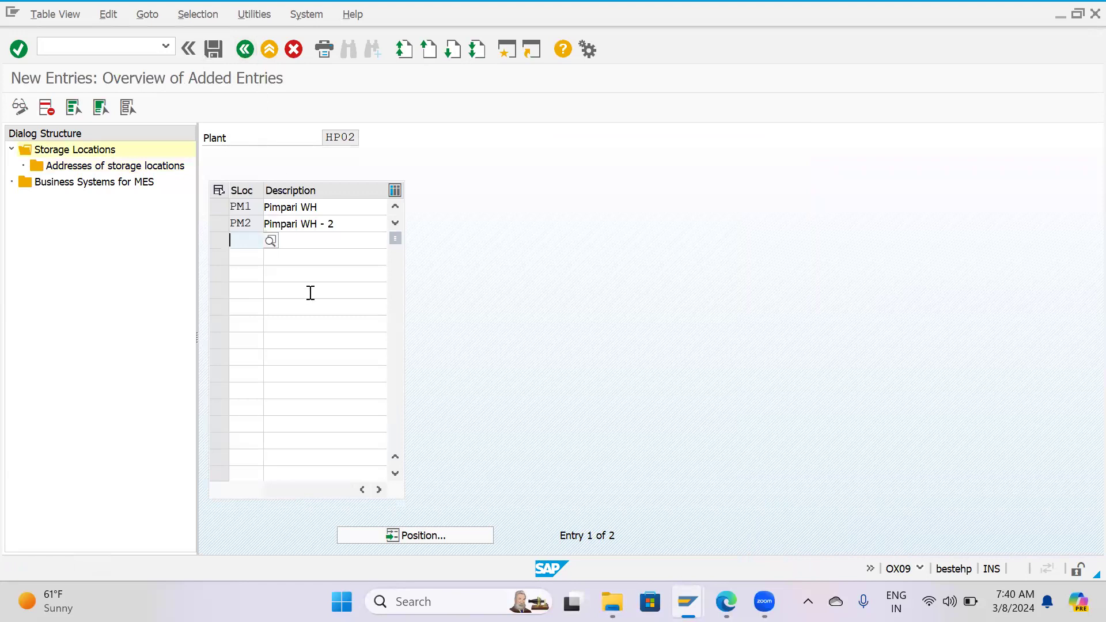
Review the address entries of storage locations PM1 and PM2 in plant HP02.
{"action": "left_click", "coordinate": [219, 209]}
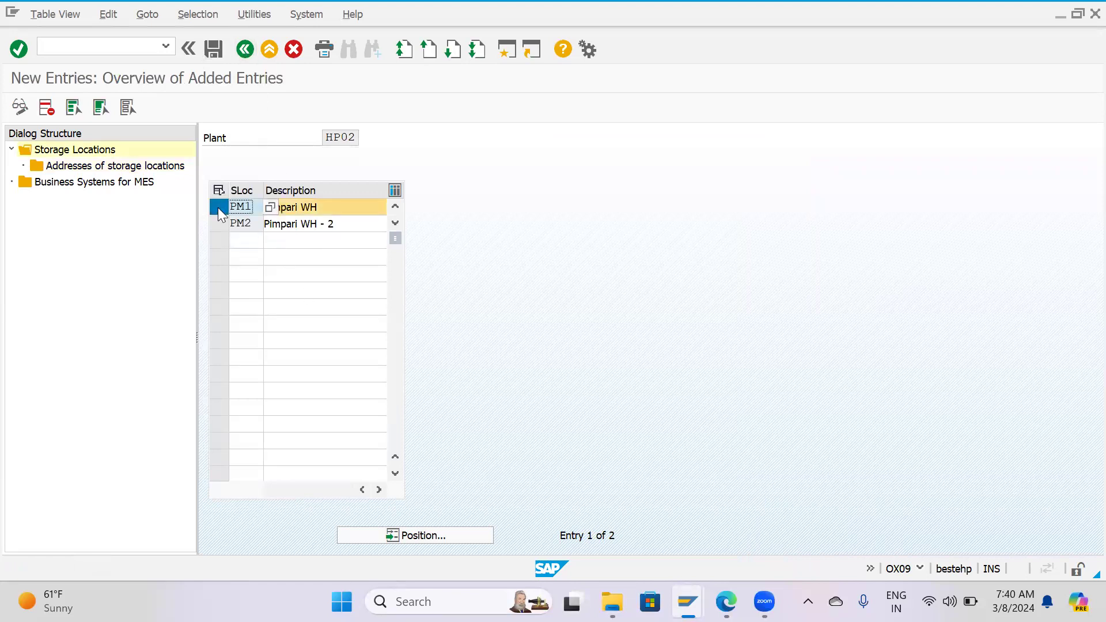
{"action": "double_click", "coordinate": [113, 165]}
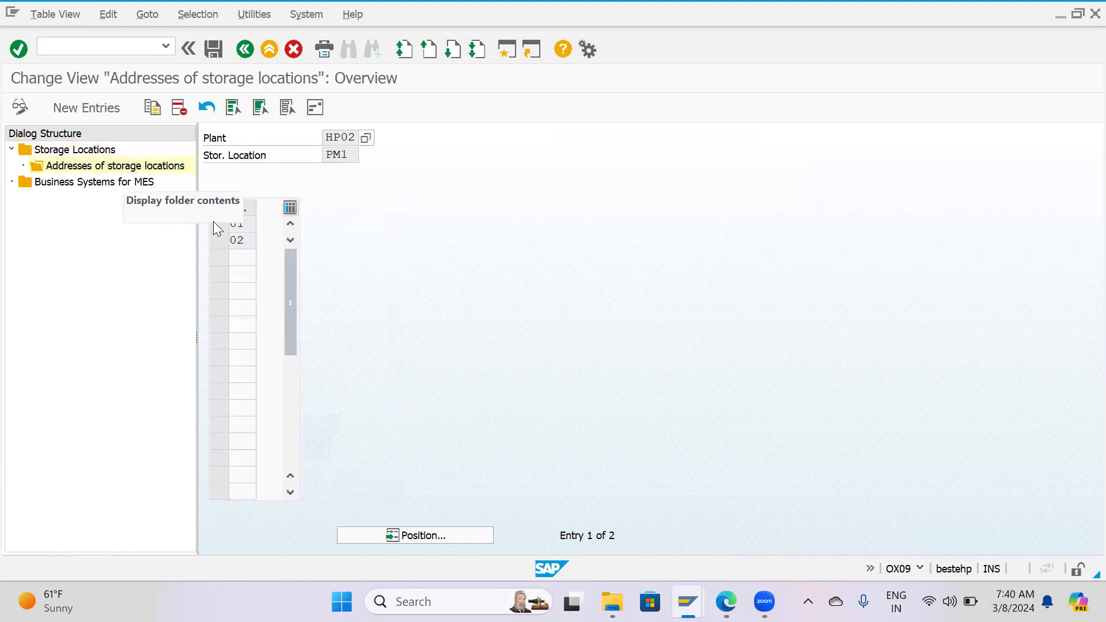
{"action": "left_click", "coordinate": [239, 240]}
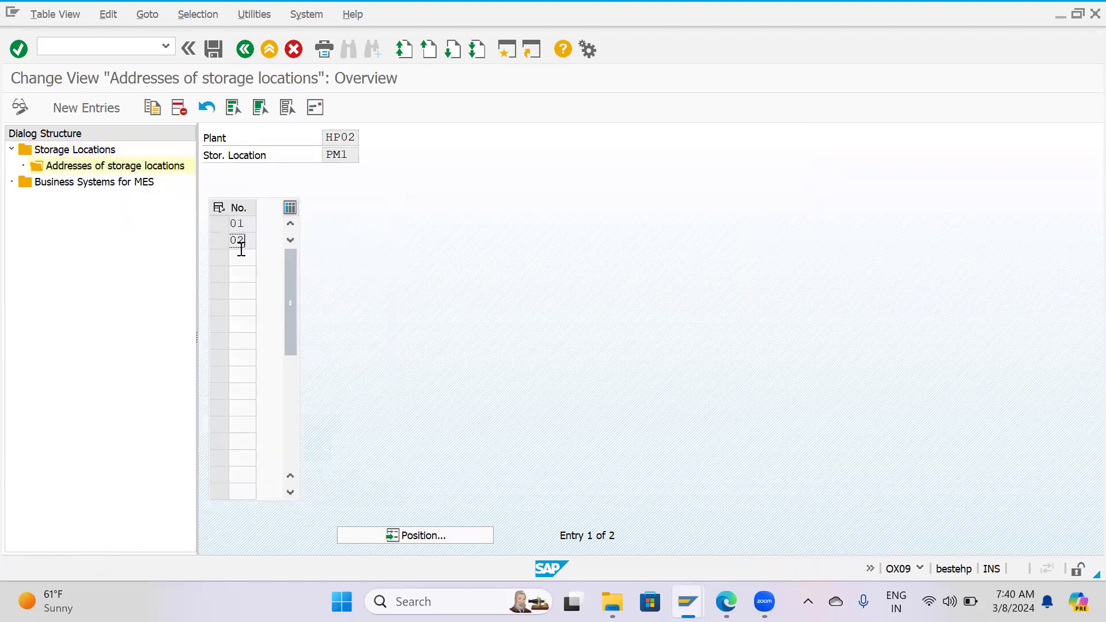
{"action": "left_click", "coordinate": [245, 49]}
{"action": "left_click", "coordinate": [220, 223]}
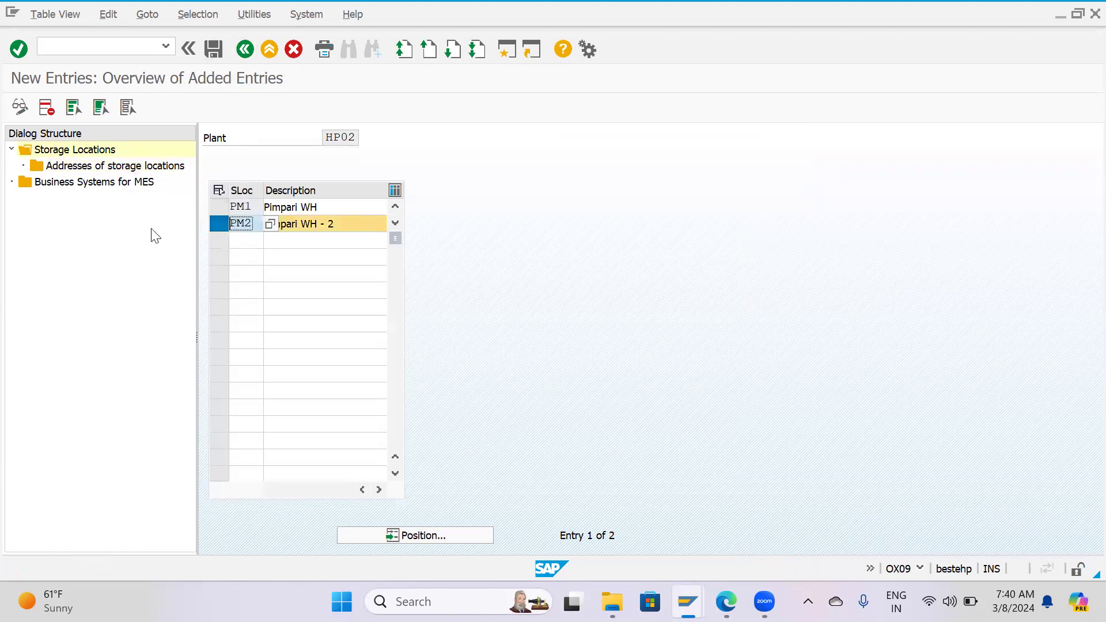
{"action": "double_click", "coordinate": [79, 169]}
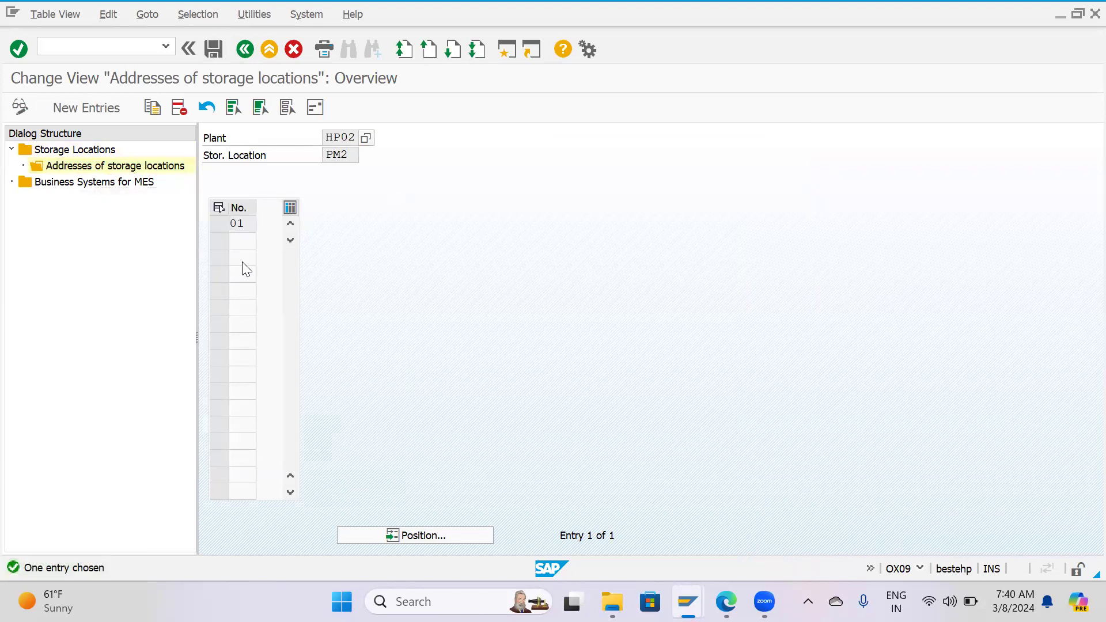
{"action": "left_click", "coordinate": [244, 50]}
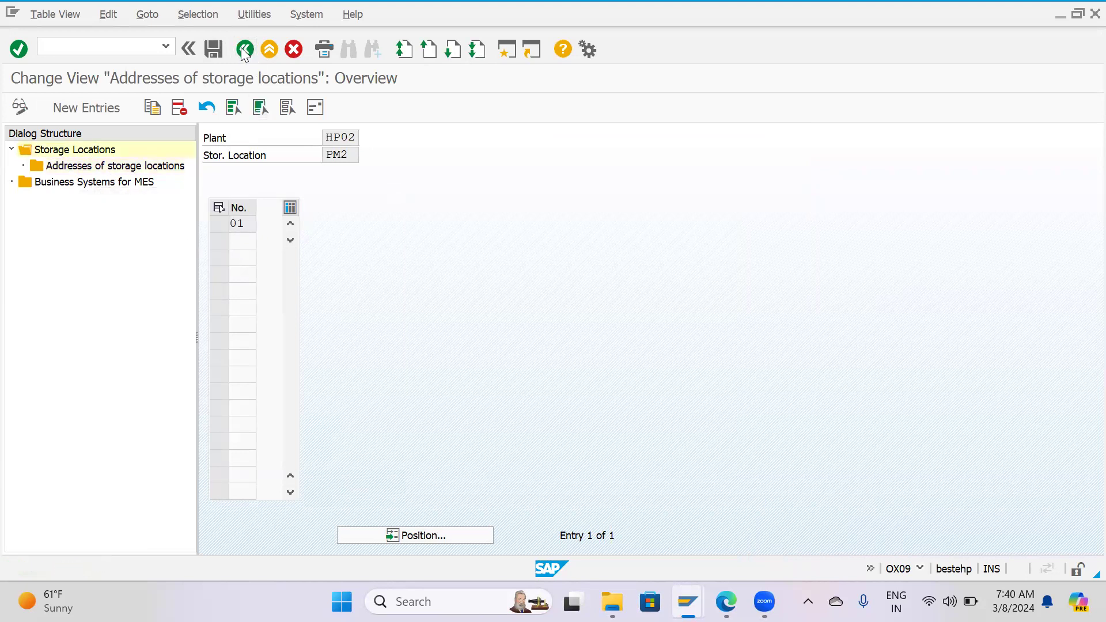
{"action": "left_click", "coordinate": [244, 49]}
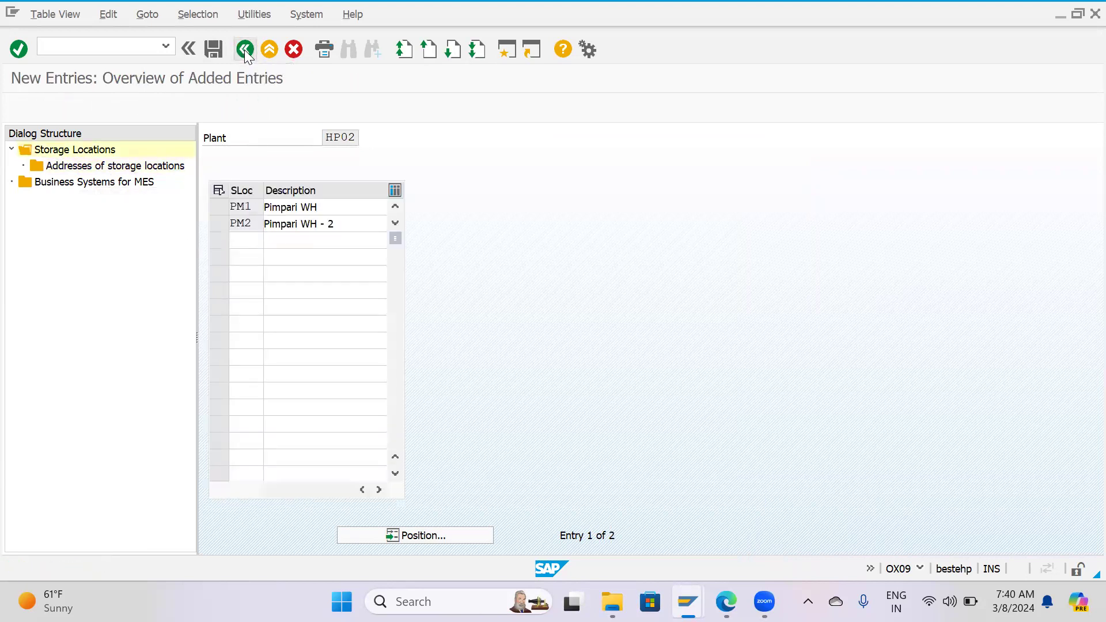
Leave the storage locations, open the purchasing organization maintenance activity and find purchasing organization HPPO.
{"action": "left_click", "coordinate": [244, 50]}
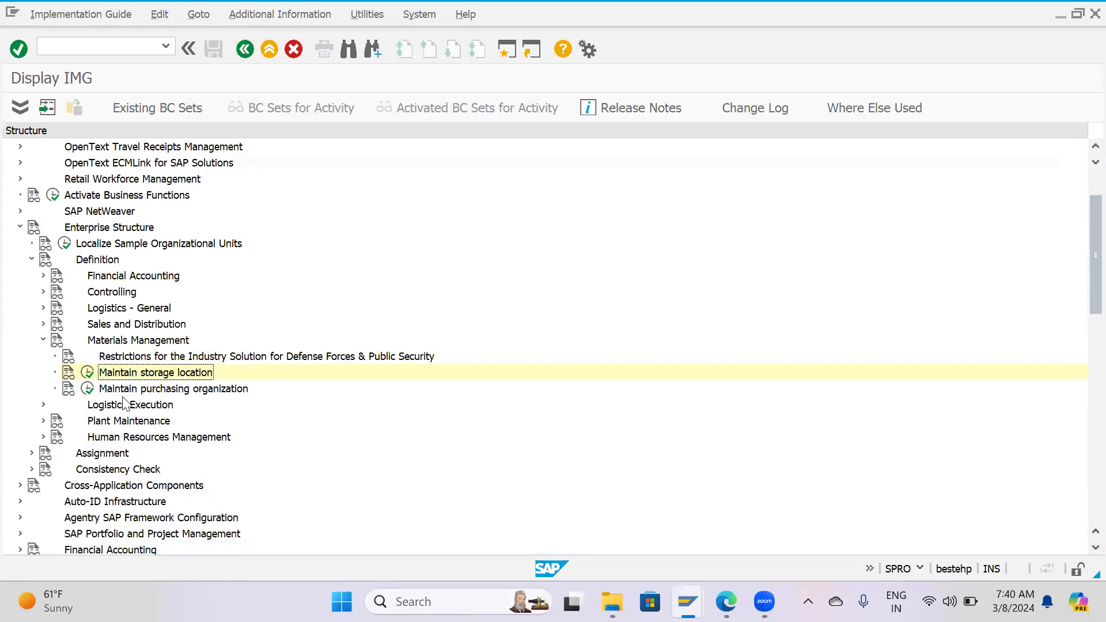
{"action": "left_click", "coordinate": [88, 389]}
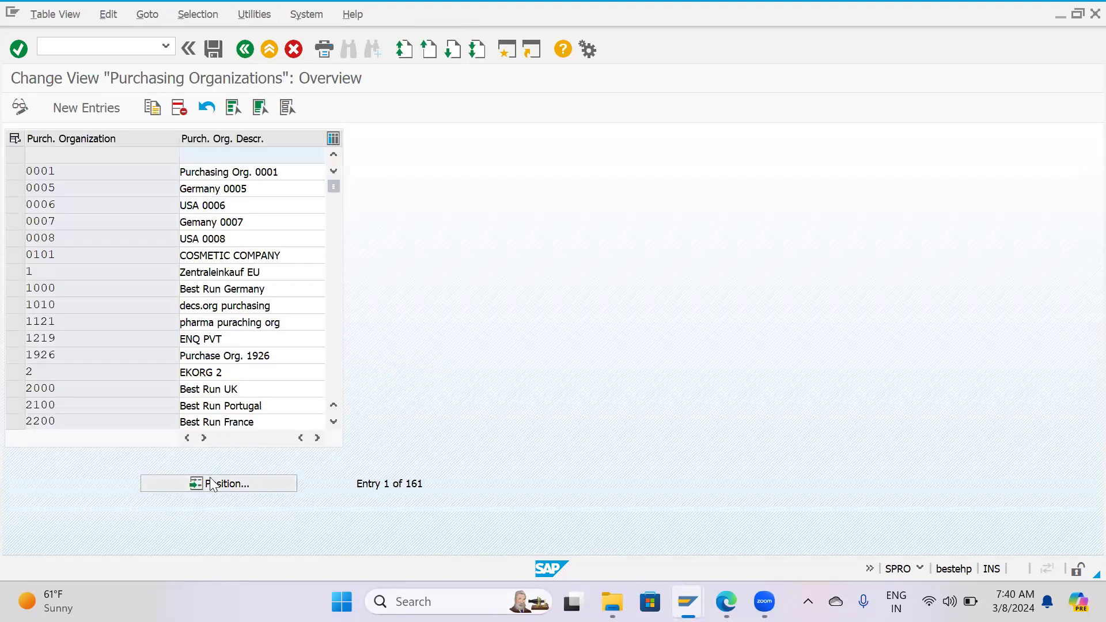
{"action": "left_click", "coordinate": [202, 483]}
{"action": "type", "text": "h"}
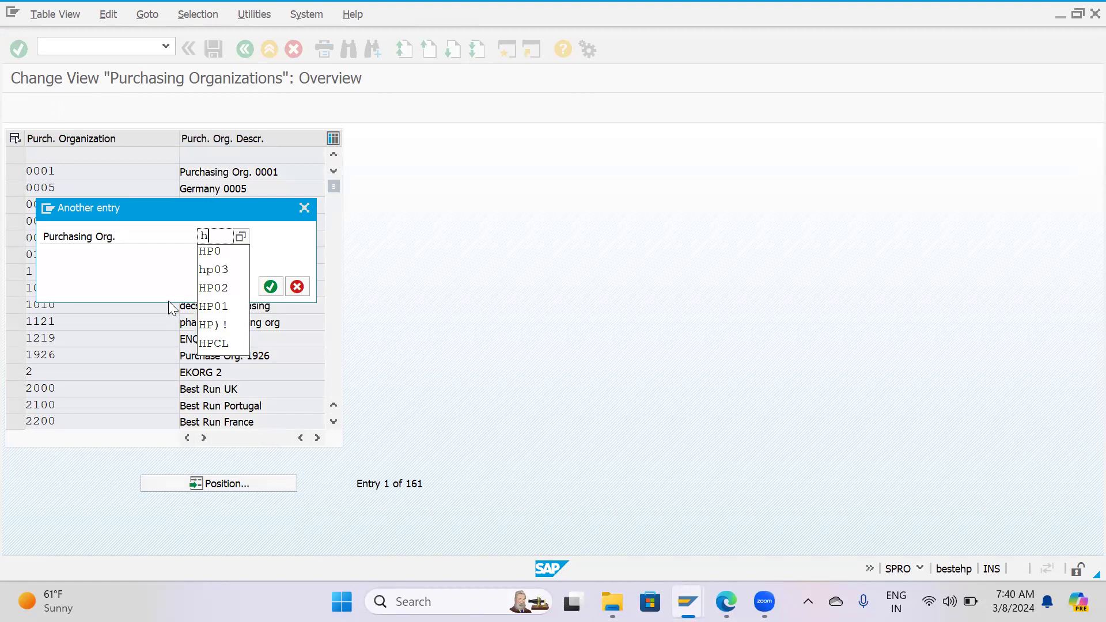
{"action": "type", "text": "PP"}
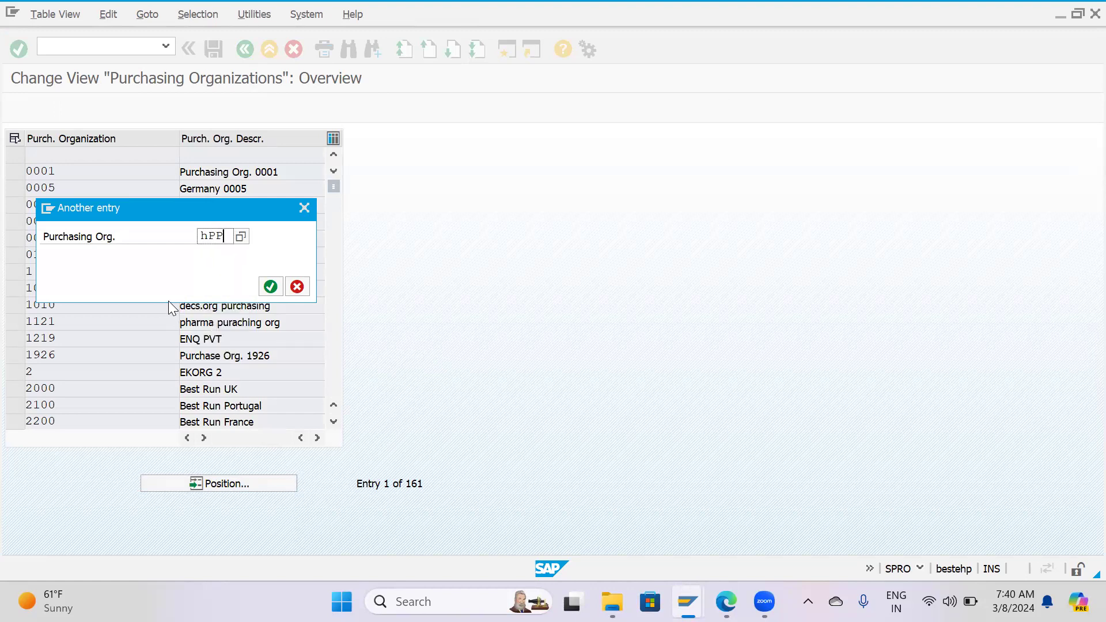
{"action": "type", "text": "O"}
{"action": "key", "text": "Return"}
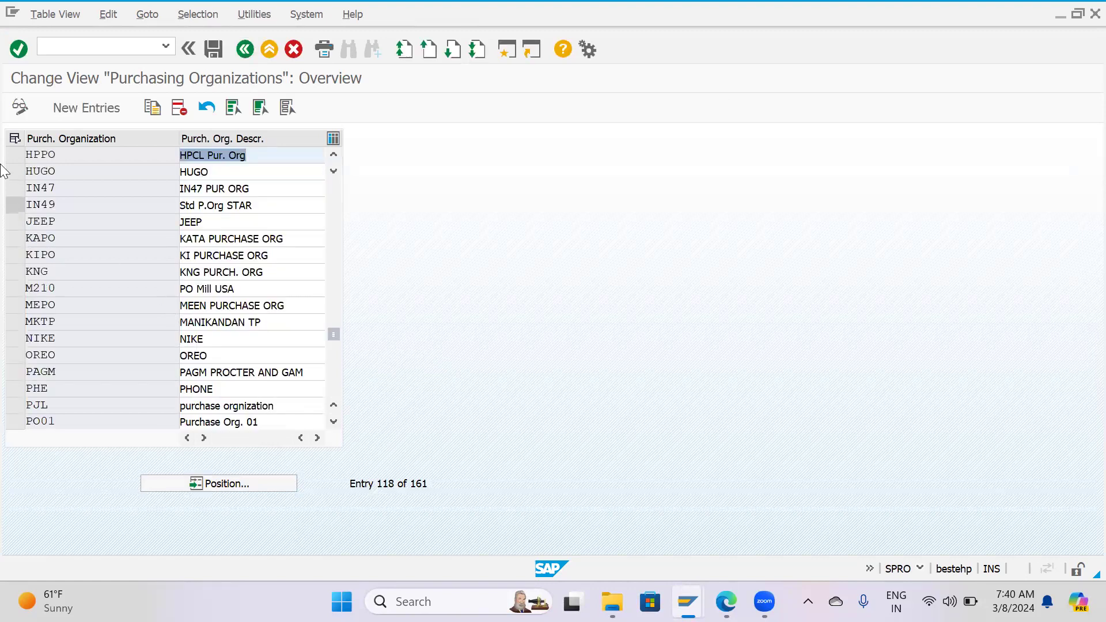
{"action": "left_click", "coordinate": [20, 155]}
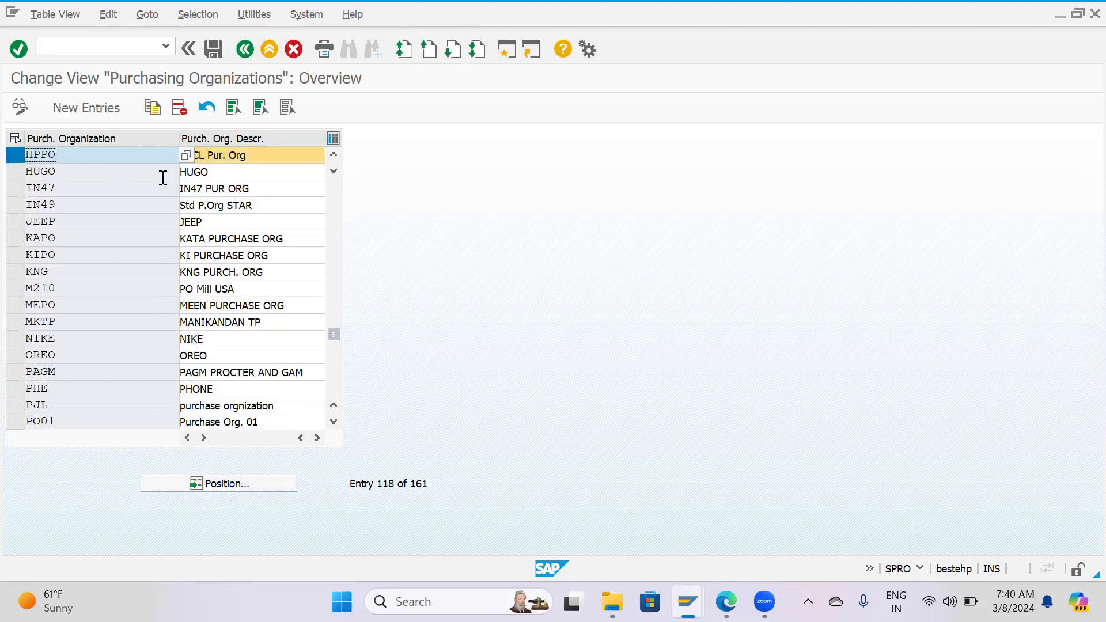
{"action": "left_click", "coordinate": [10, 177]}
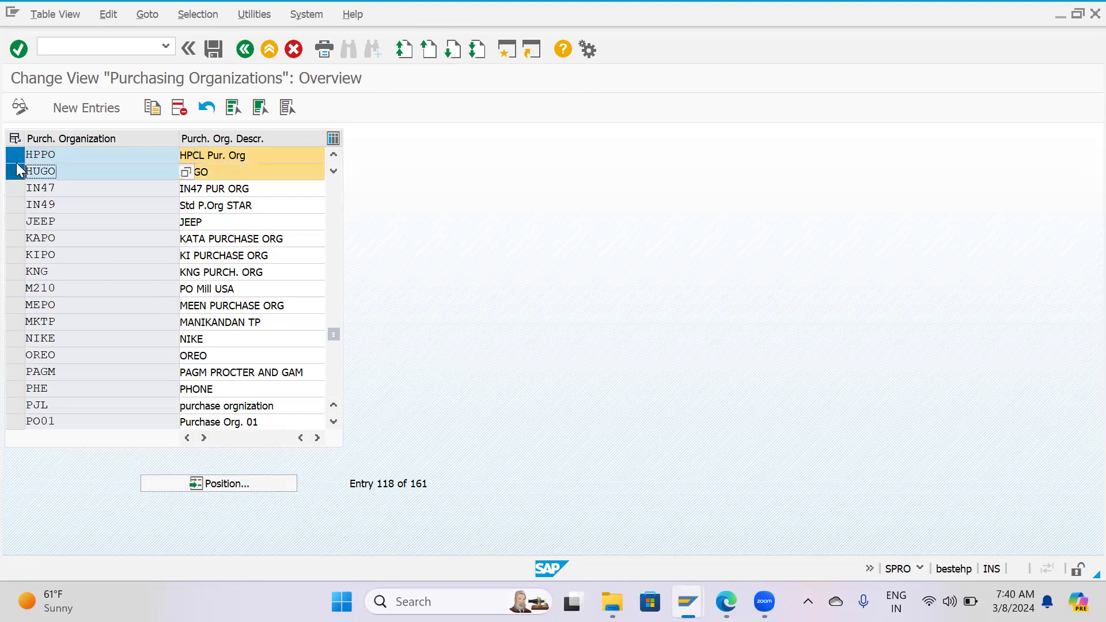
{"action": "left_click", "coordinate": [15, 156]}
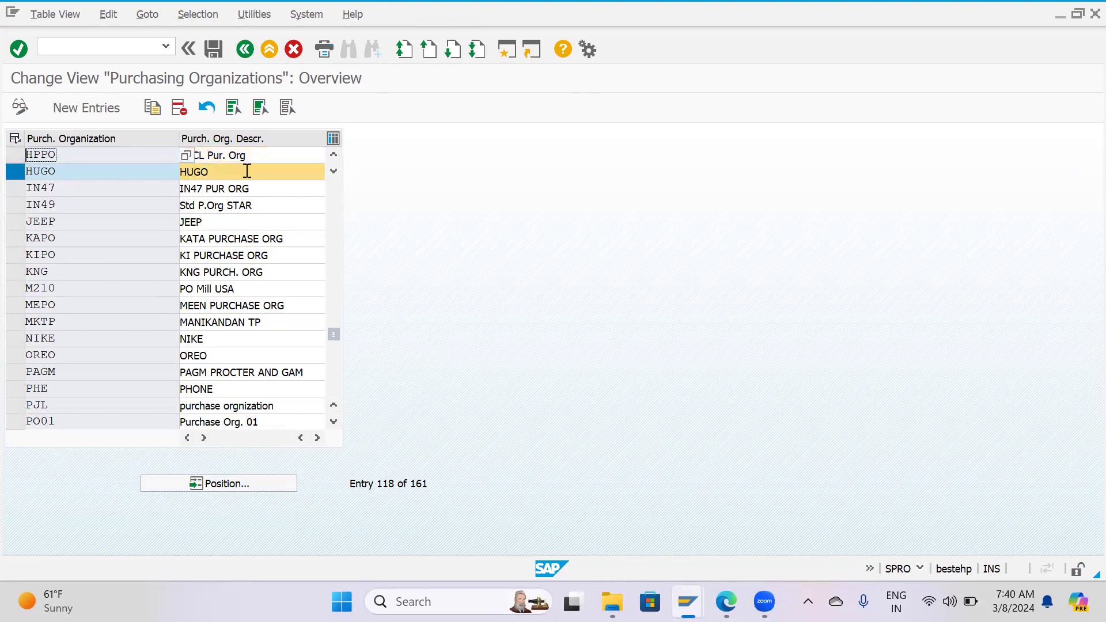
{"action": "left_click", "coordinate": [19, 171]}
Position the purchasing organization list at HP0 and examine the HPCL reference purchasing organization entry.
{"action": "left_click", "coordinate": [228, 484]}
{"action": "type", "text": "Hp0"}
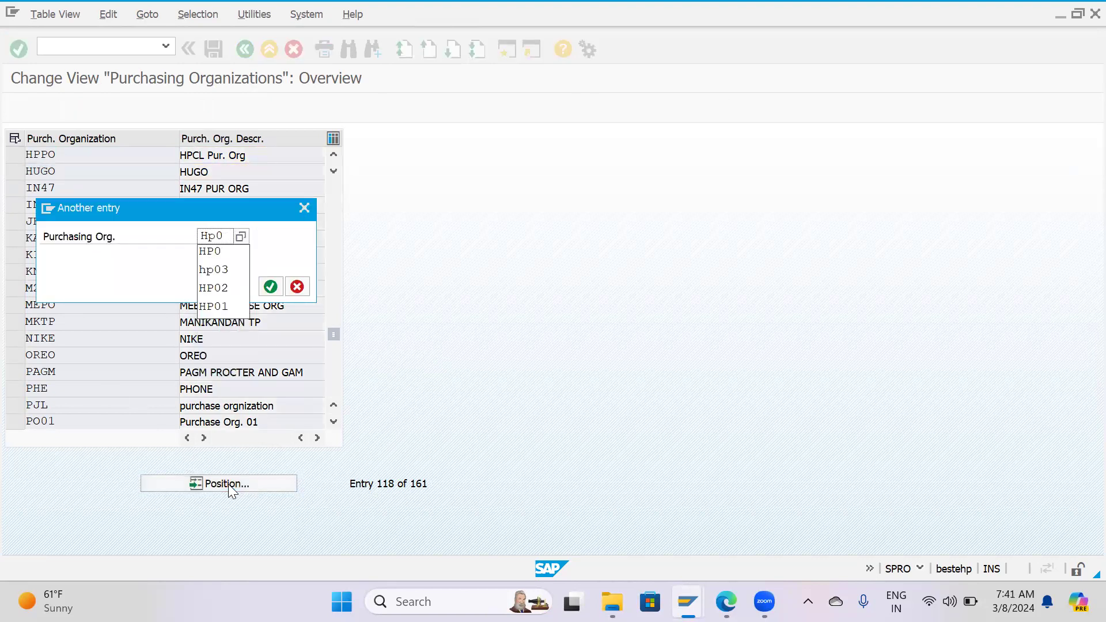
{"action": "key", "text": "Return"}
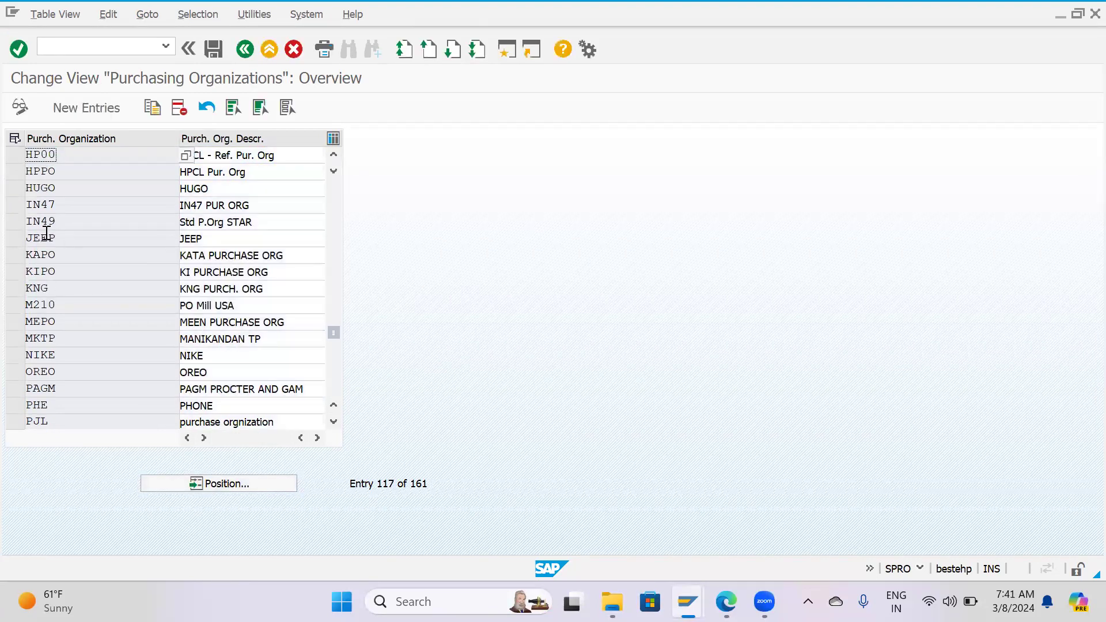
{"action": "left_click", "coordinate": [16, 155]}
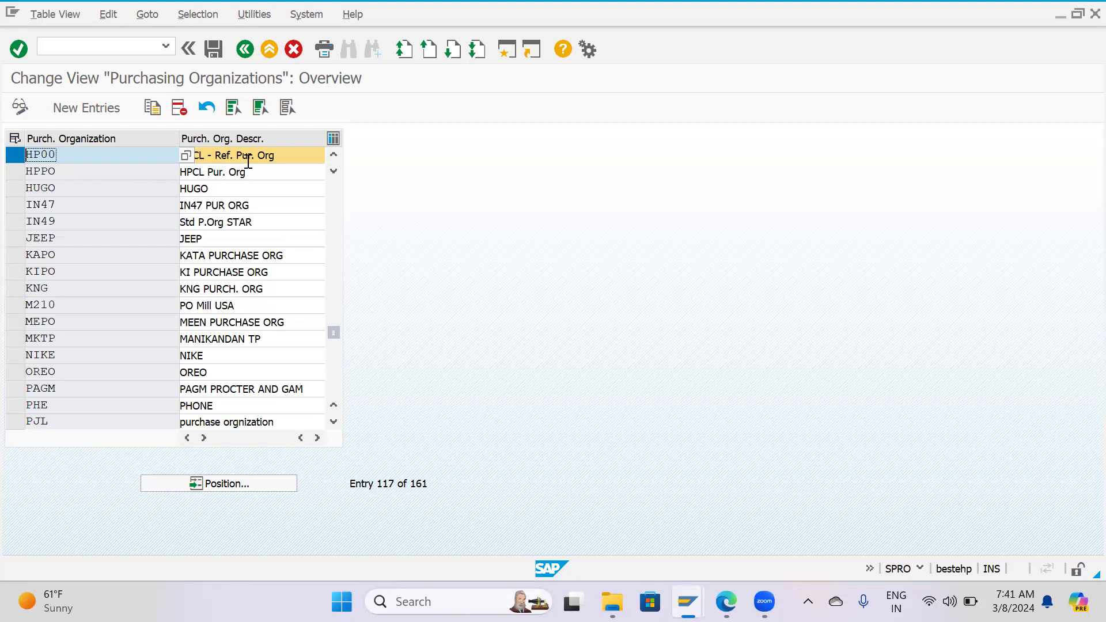
{"action": "left_click", "coordinate": [15, 158]}
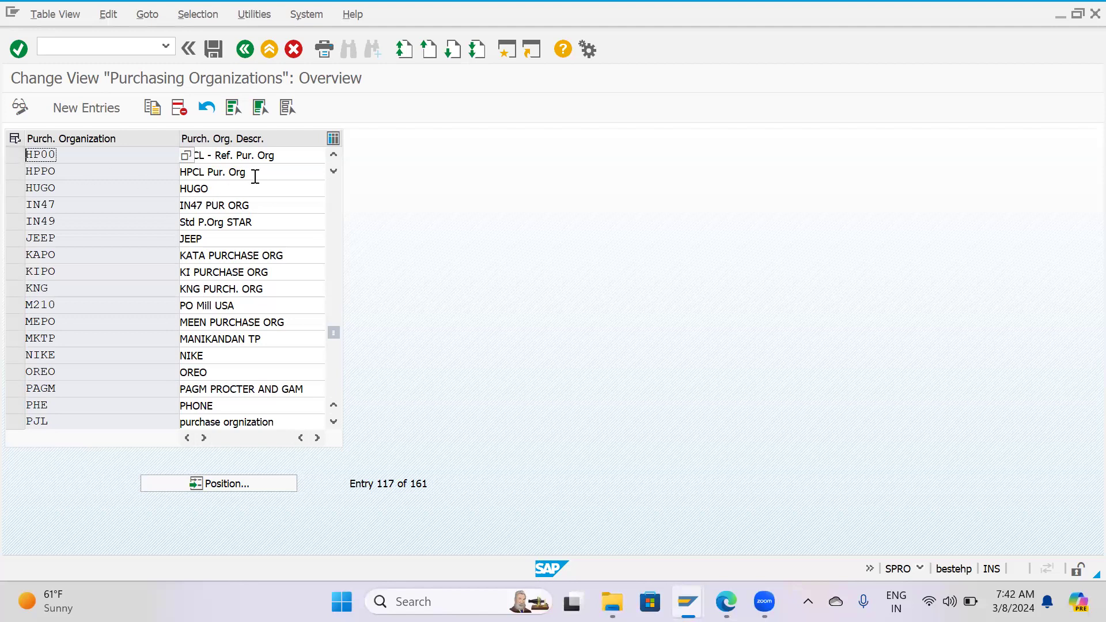
{"action": "left_click", "coordinate": [264, 159]}
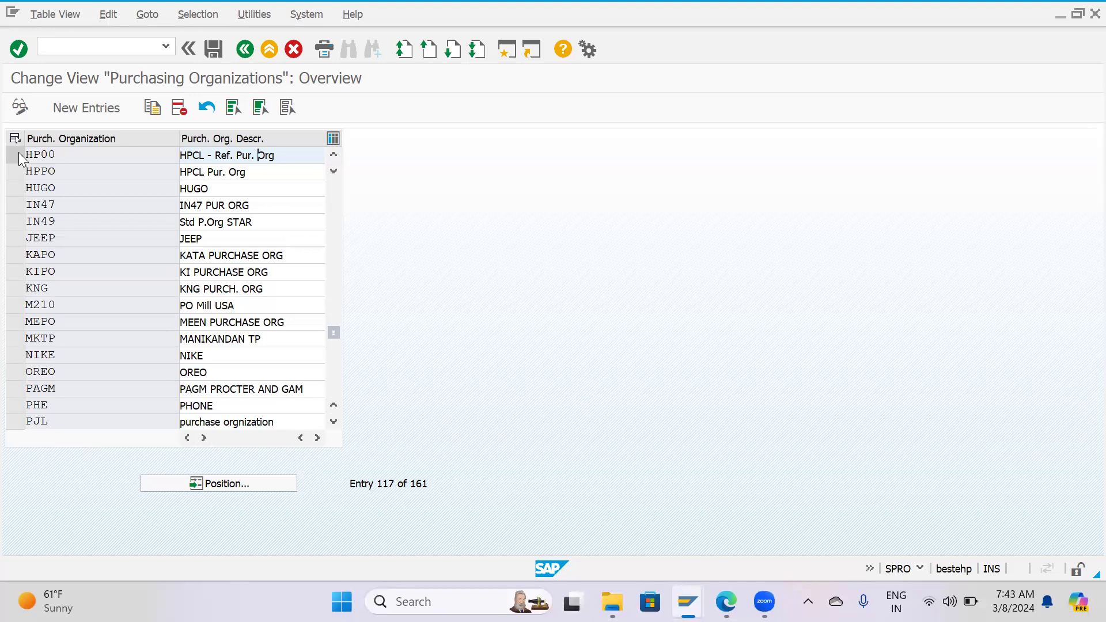
Return to the IMG and open the Materials Management assignment of purchasing organizations to company codes.
{"action": "key", "text": "F3"}
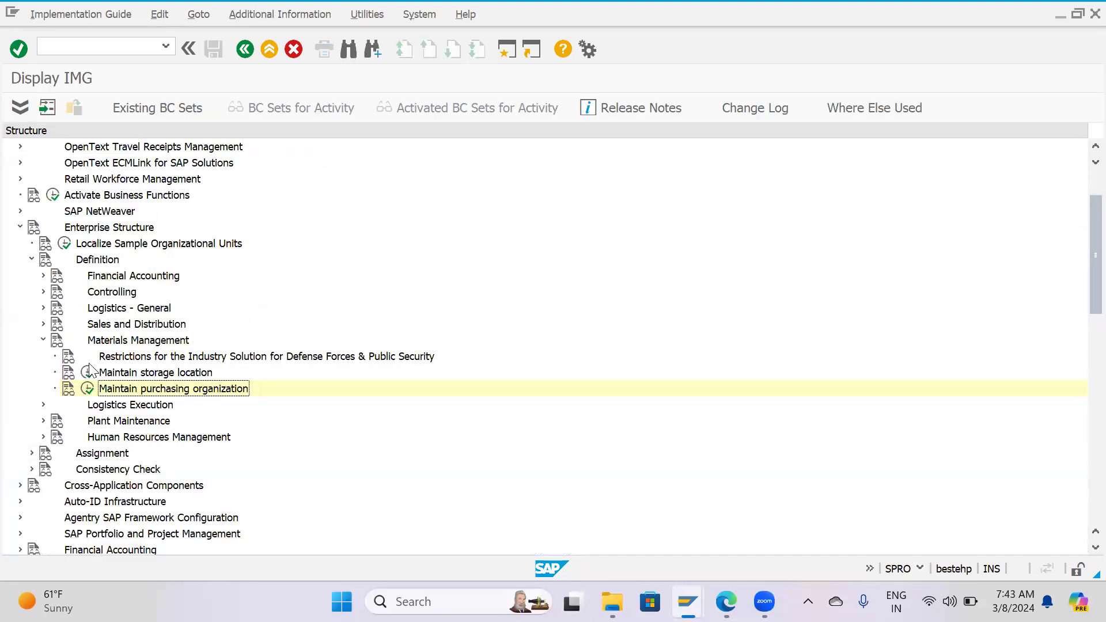
{"action": "left_click", "coordinate": [43, 340]}
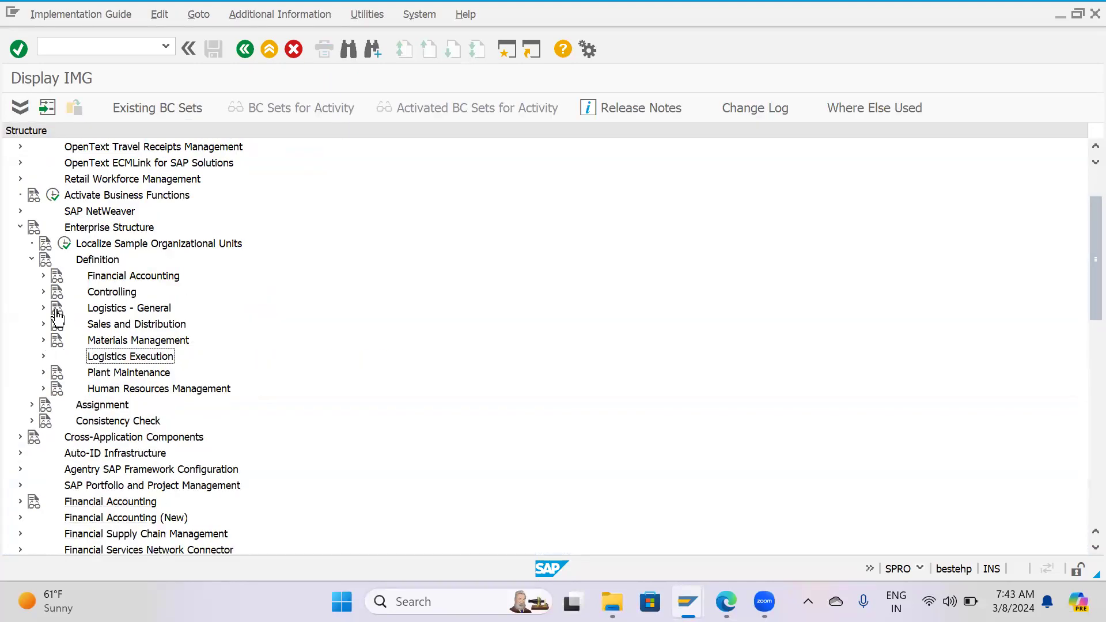
{"action": "left_click", "coordinate": [32, 260]}
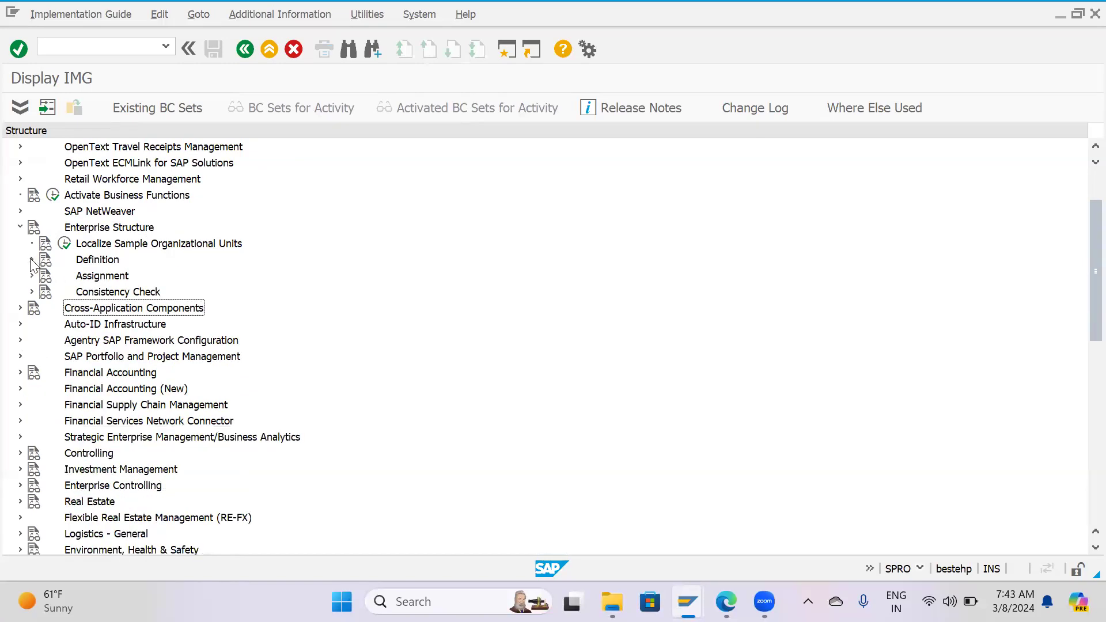
{"action": "left_click", "coordinate": [103, 262]}
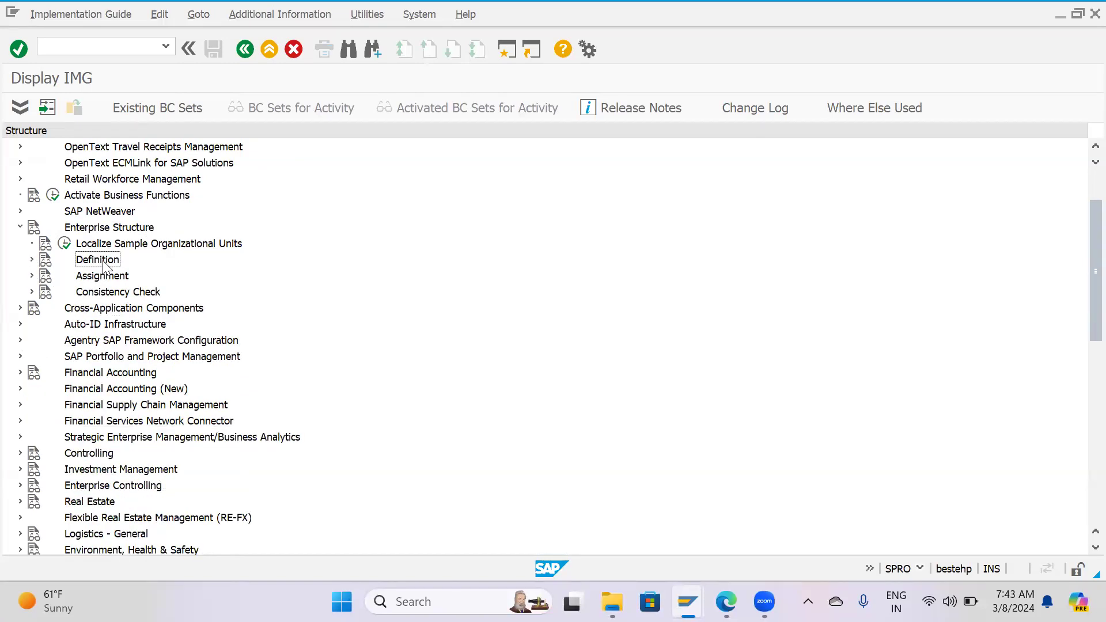
{"action": "left_click", "coordinate": [32, 275]}
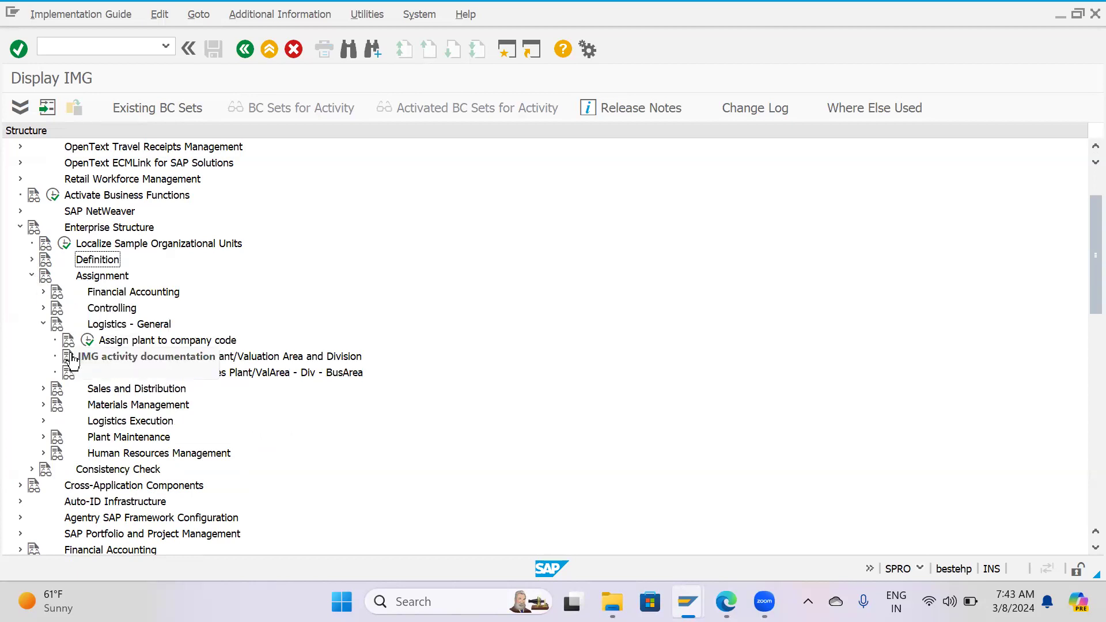
{"action": "left_click", "coordinate": [43, 325]}
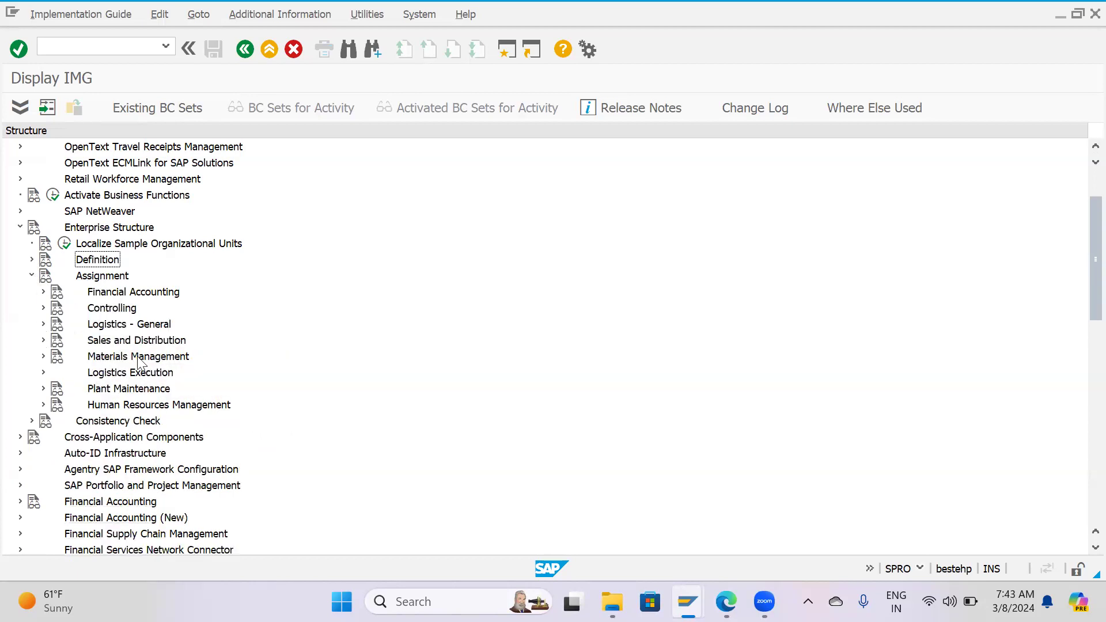
{"action": "left_click", "coordinate": [43, 357]}
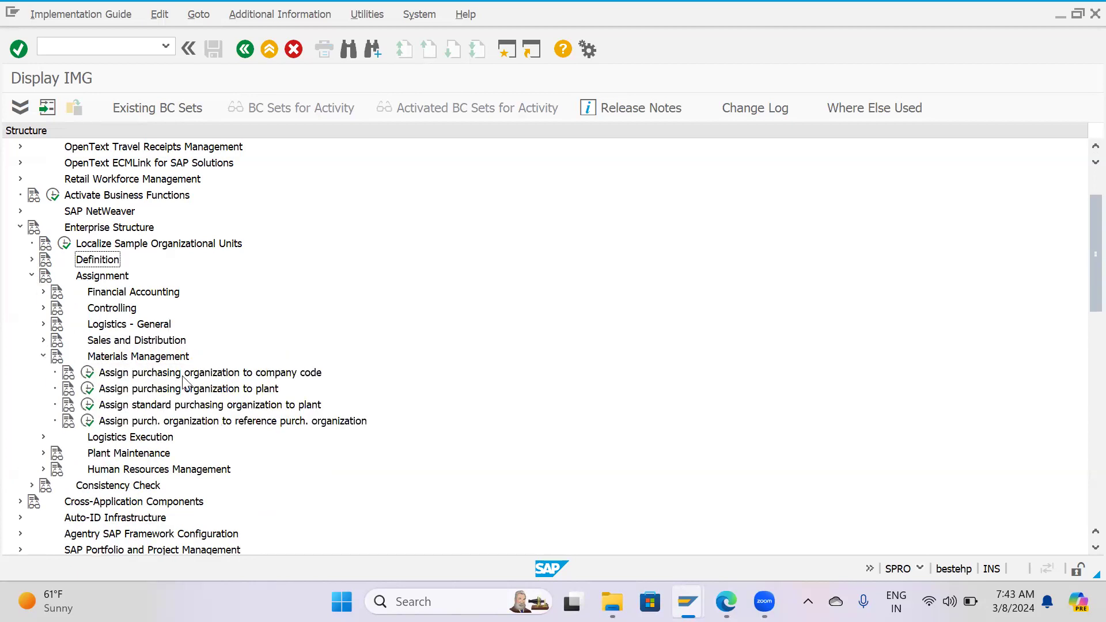
{"action": "left_click", "coordinate": [88, 374]}
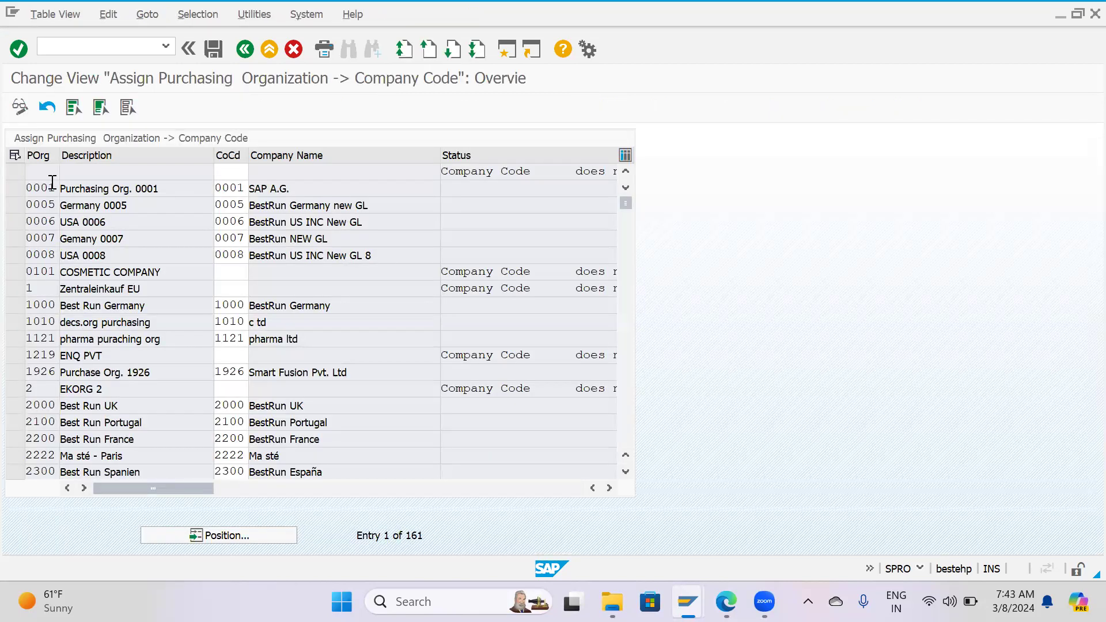
Find purchasing organization HPPO in the list and assign it to company code HPCL.
{"action": "left_click", "coordinate": [264, 538]}
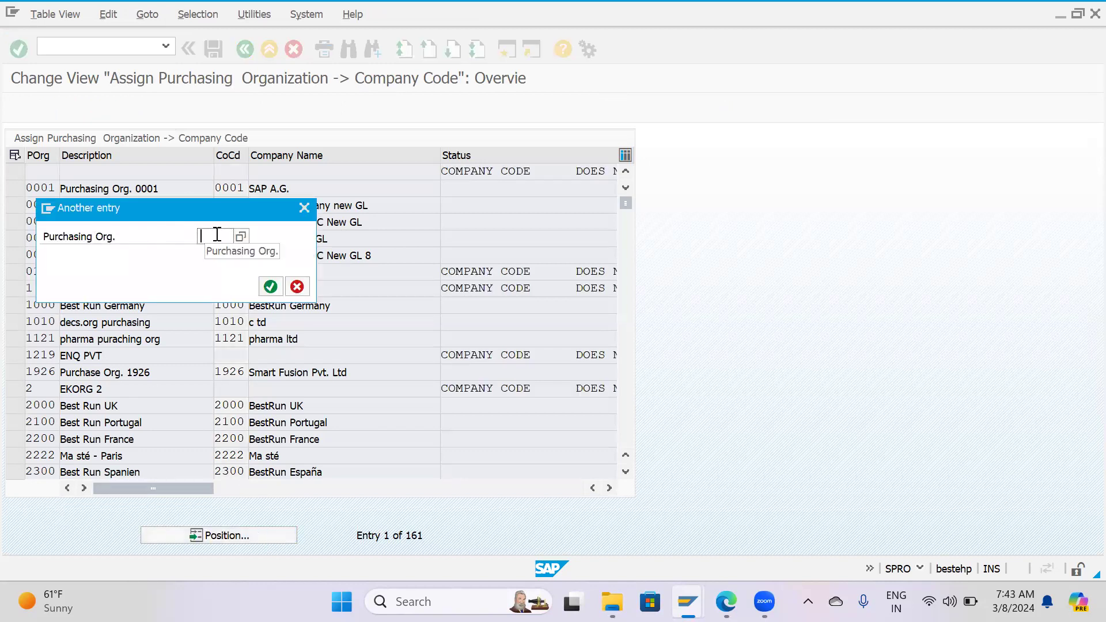
{"action": "type", "text": "HPPO"}
{"action": "key", "text": "Return"}
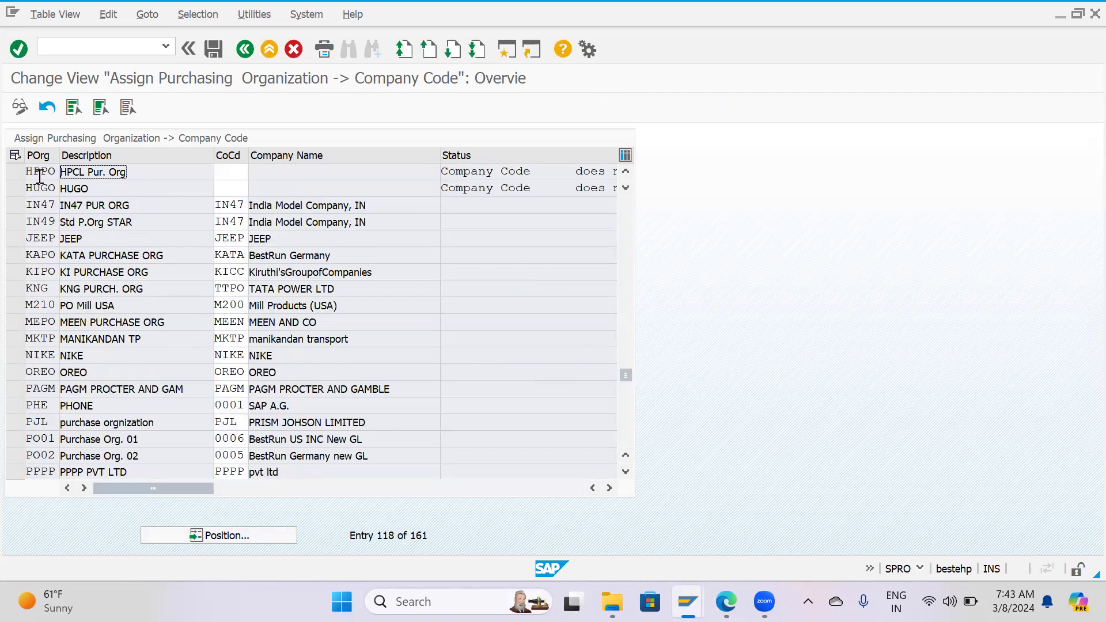
{"action": "left_click", "coordinate": [242, 174]}
{"action": "type", "text": "HPCL"}
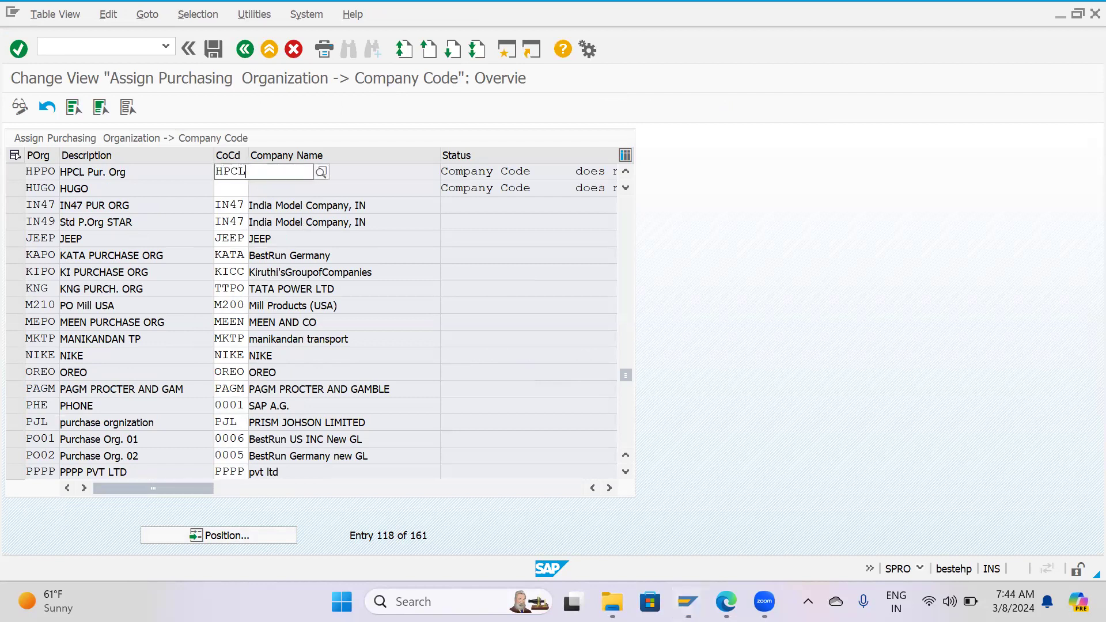
{"action": "key", "text": "Return"}
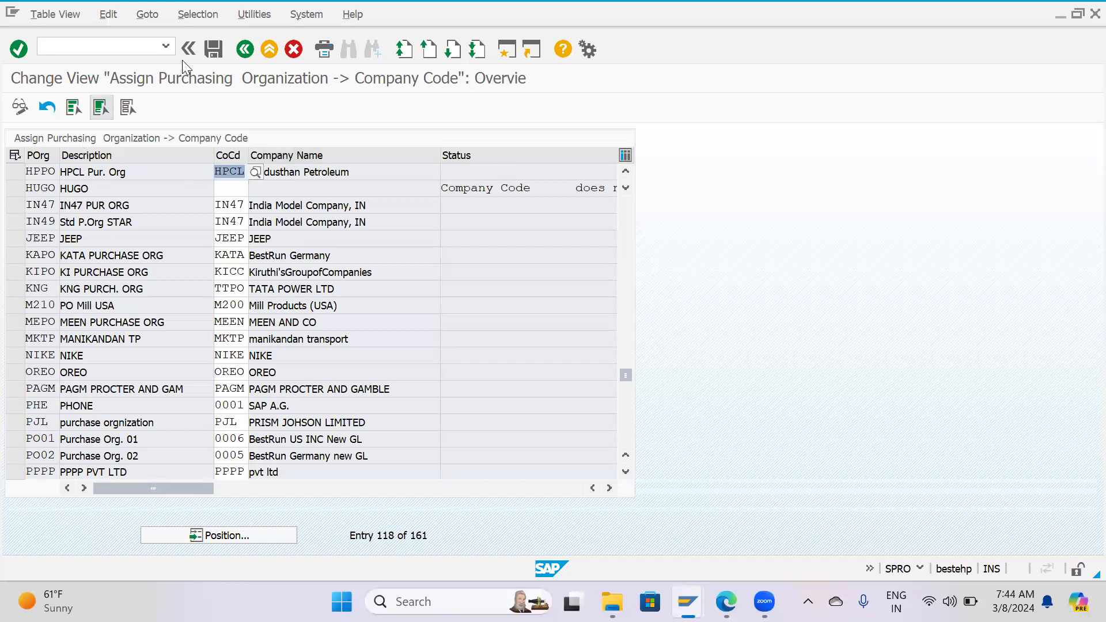
Save the HPPO company code assignment in customizing request DPKK901307 and return to the IMG.
{"action": "left_click", "coordinate": [213, 51]}
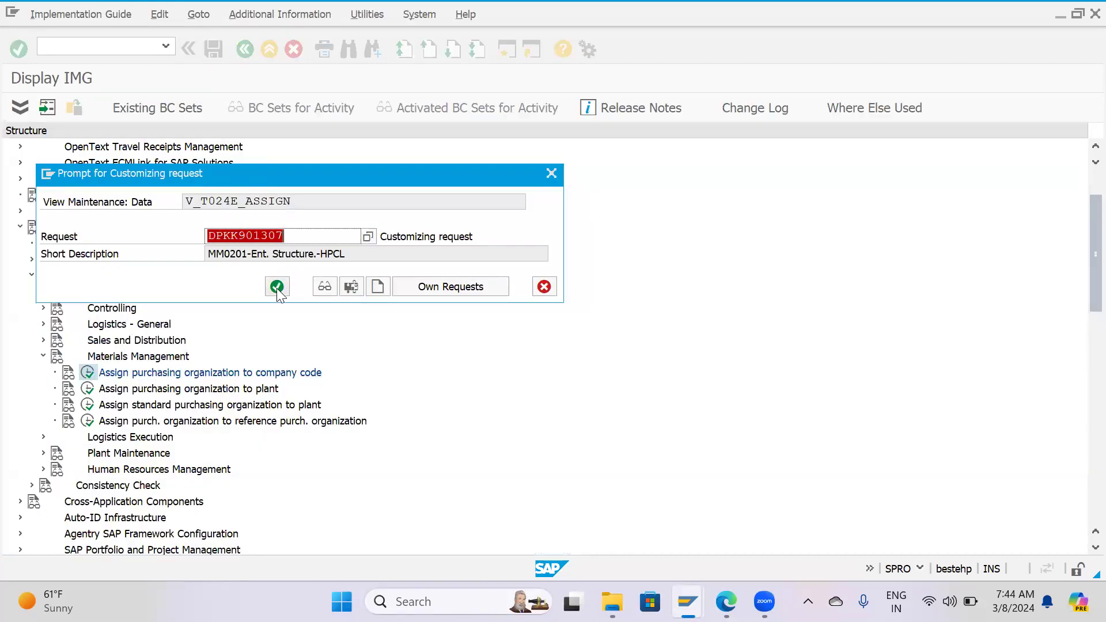
{"action": "left_click", "coordinate": [277, 287]}
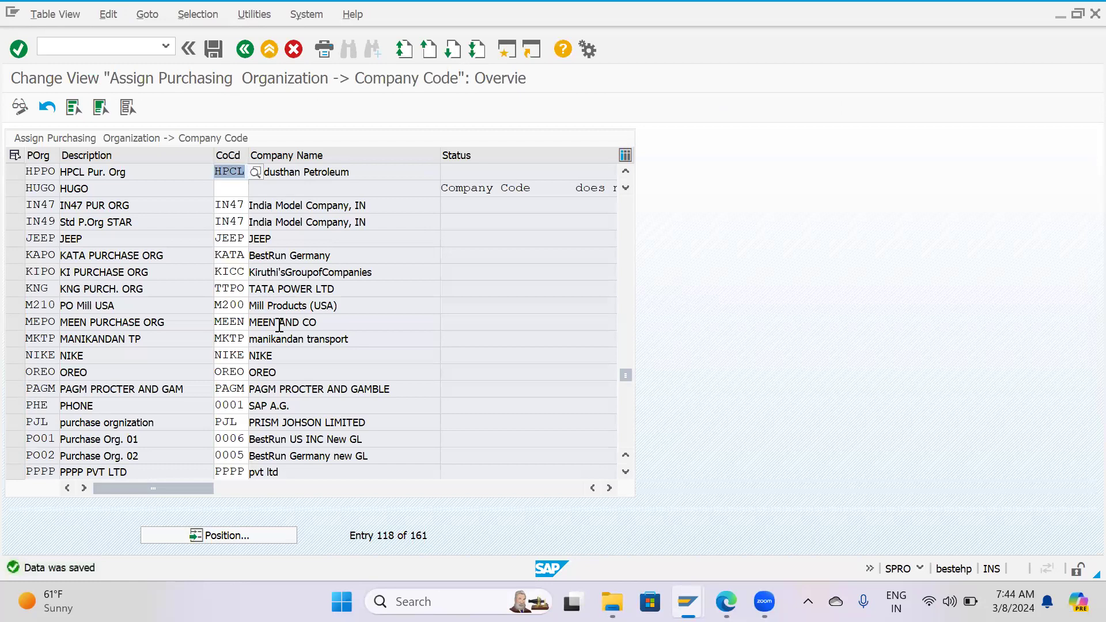
{"action": "key", "text": "F3"}
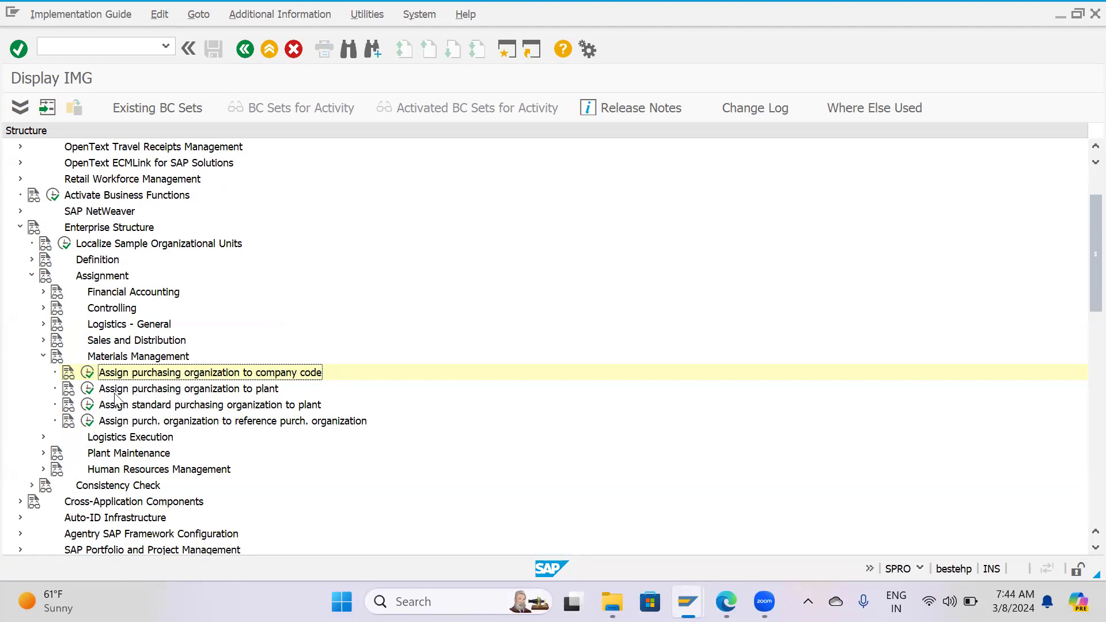
Open the Materials Management assignment of purchasing organizations to plants and start new entries.
{"action": "left_click", "coordinate": [88, 388]}
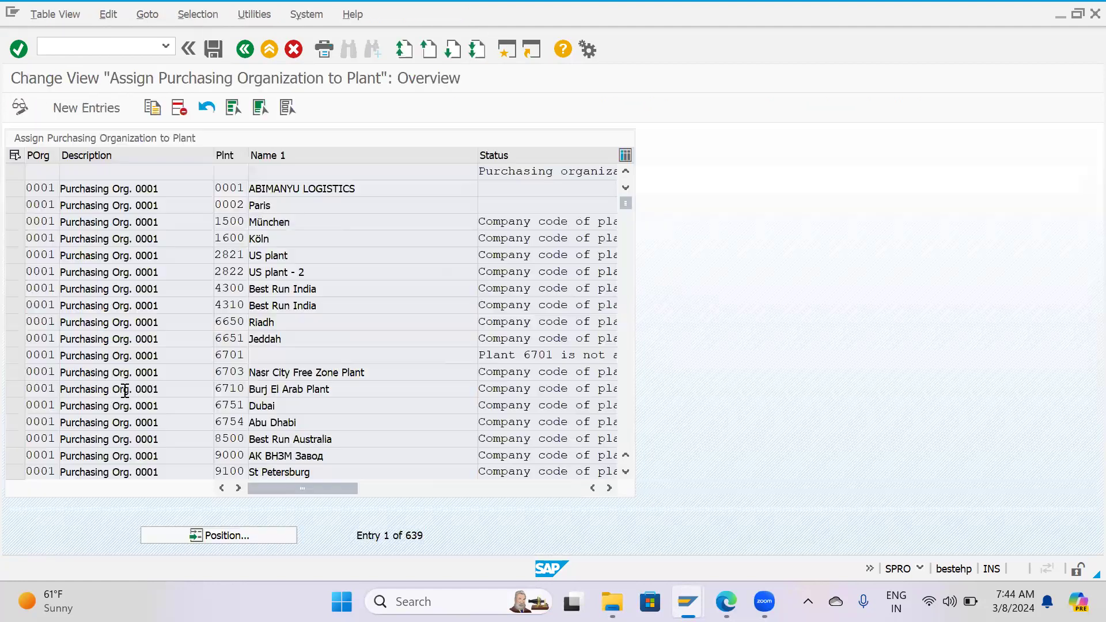
{"action": "key", "text": "F3"}
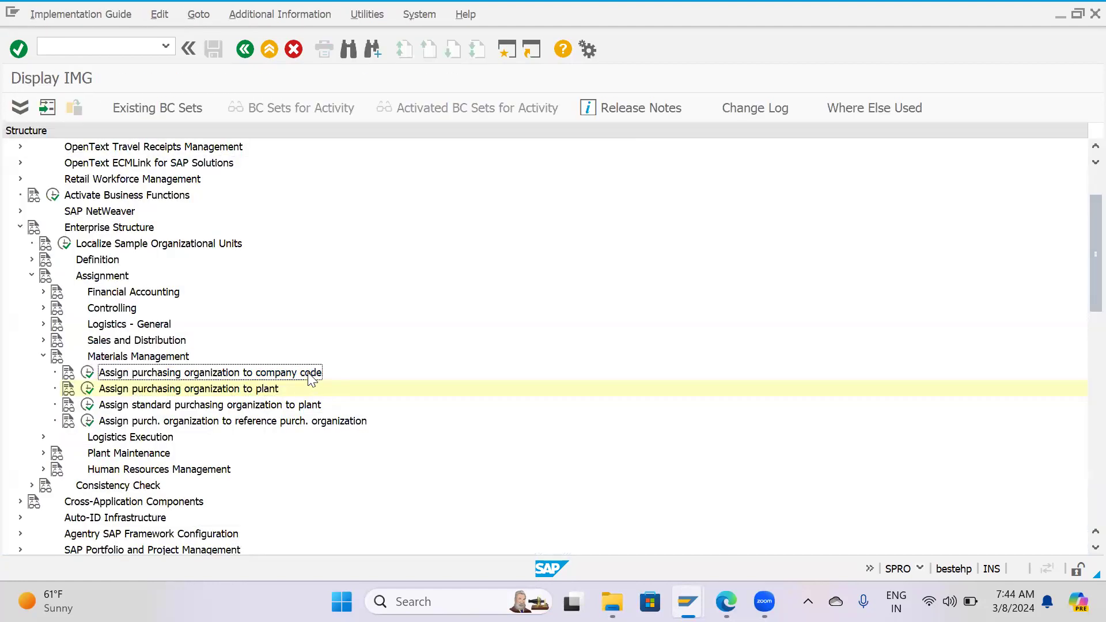
{"action": "left_click", "coordinate": [218, 393]}
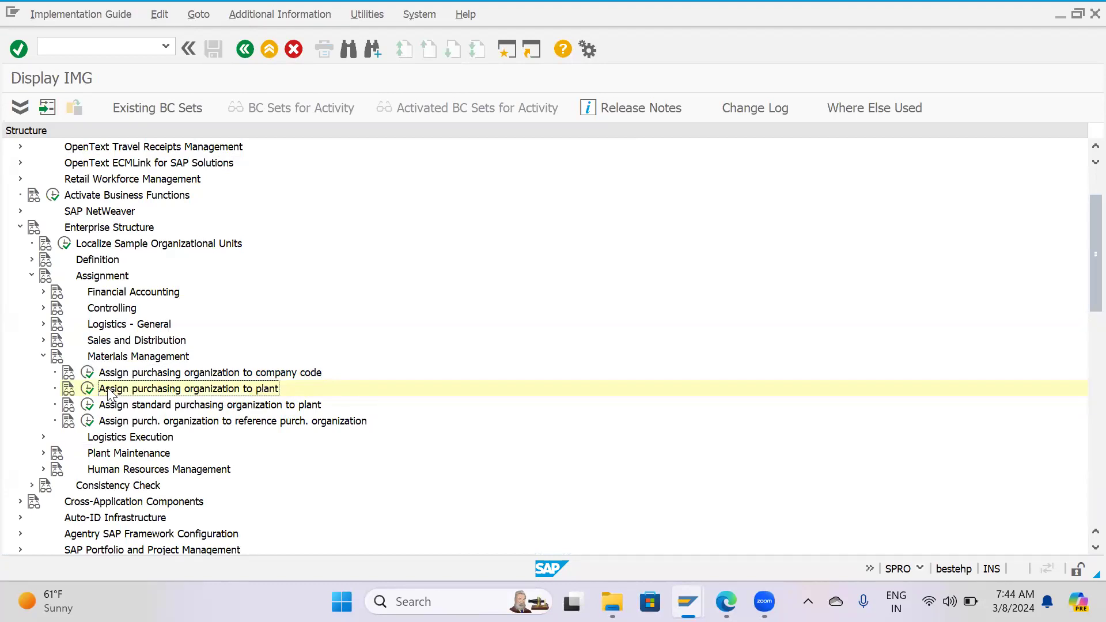
{"action": "left_click", "coordinate": [88, 388]}
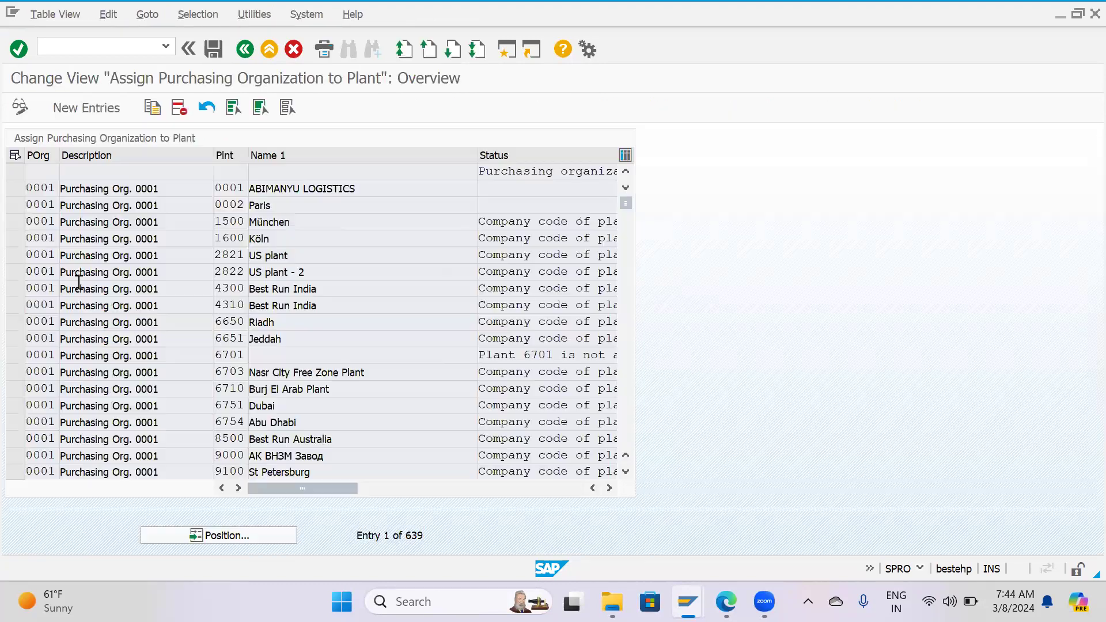
{"action": "left_click", "coordinate": [81, 109]}
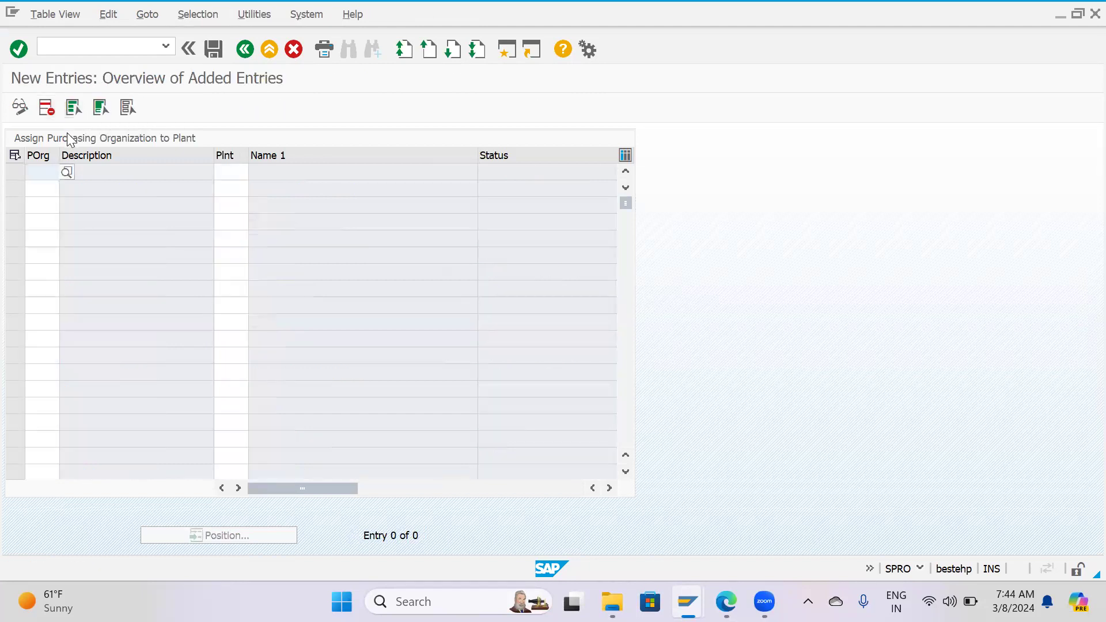
Assign purchasing organization HPPO to plant HP01 in the first new entry.
{"action": "type", "text": "HPPO"}
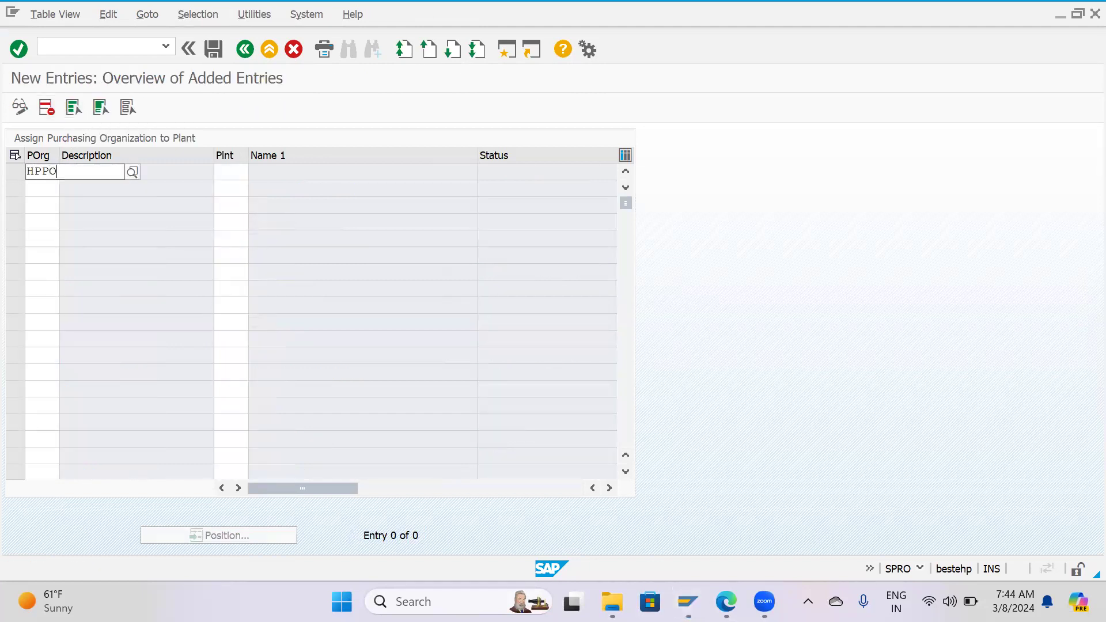
{"action": "key", "text": "Down"}
{"action": "key", "text": "Return"}
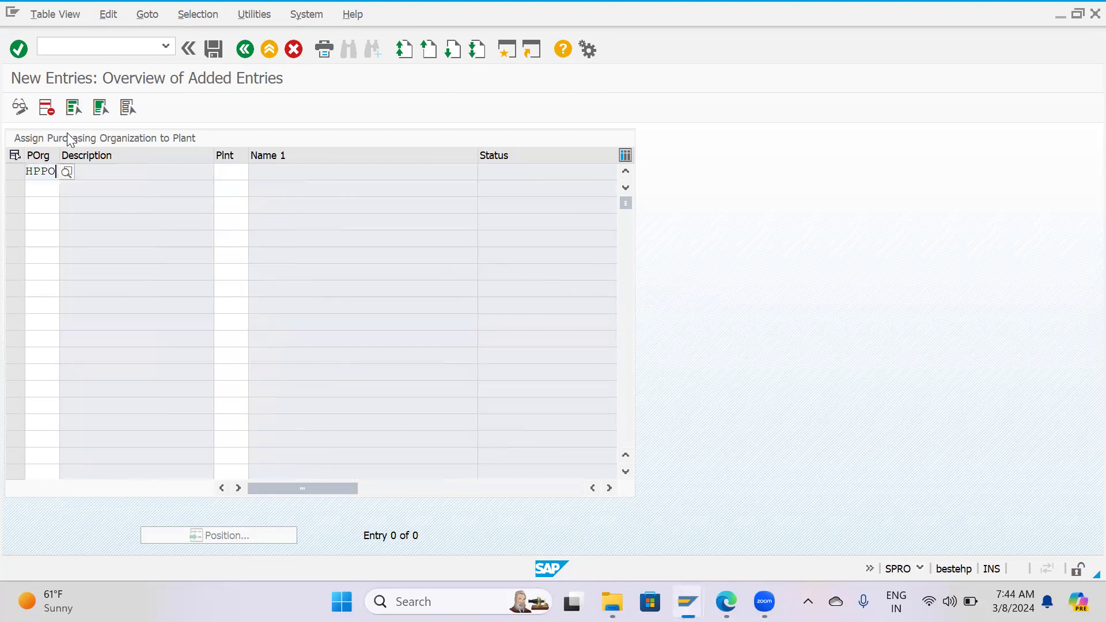
{"action": "key", "text": "Tab"}
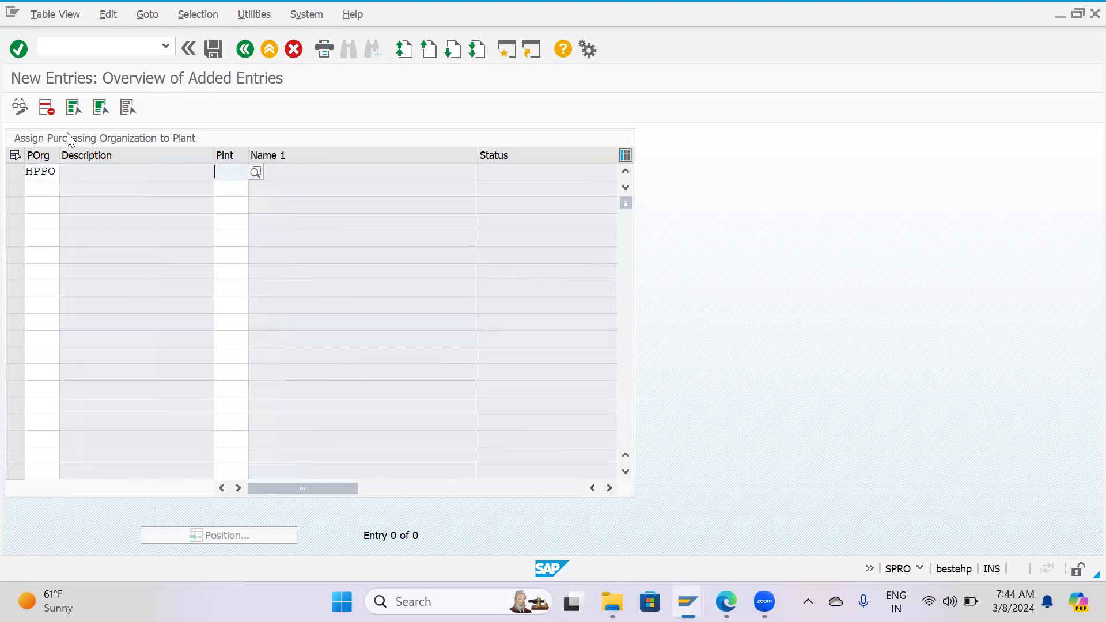
{"action": "type", "text": "HP01"}
{"action": "key", "text": "Tab"}
{"action": "key", "text": "Return"}
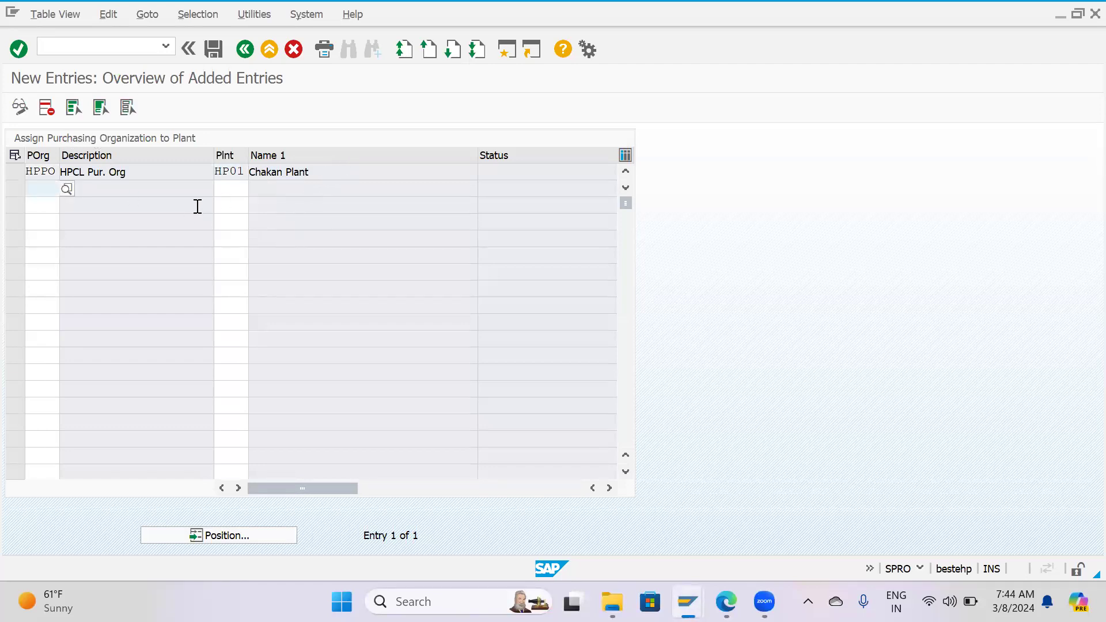
Add two more entries assigning purchasing organization HPPO to plants HP02 and HP03.
{"action": "type", "text": "HPPO"}
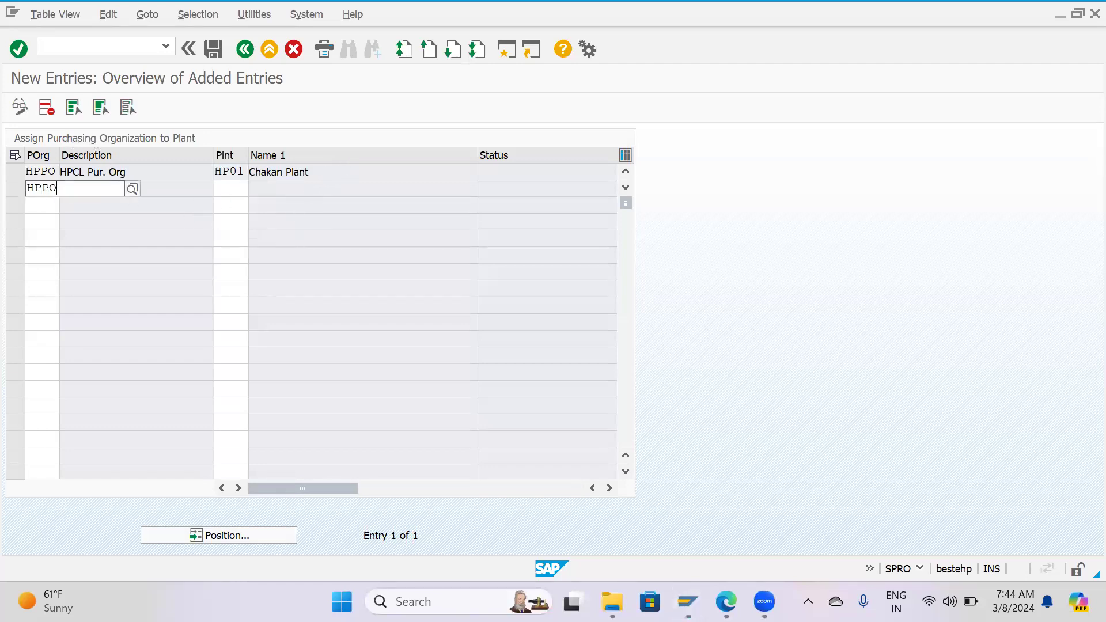
{"action": "key", "text": "Tab"}
{"action": "type", "text": "HP02"}
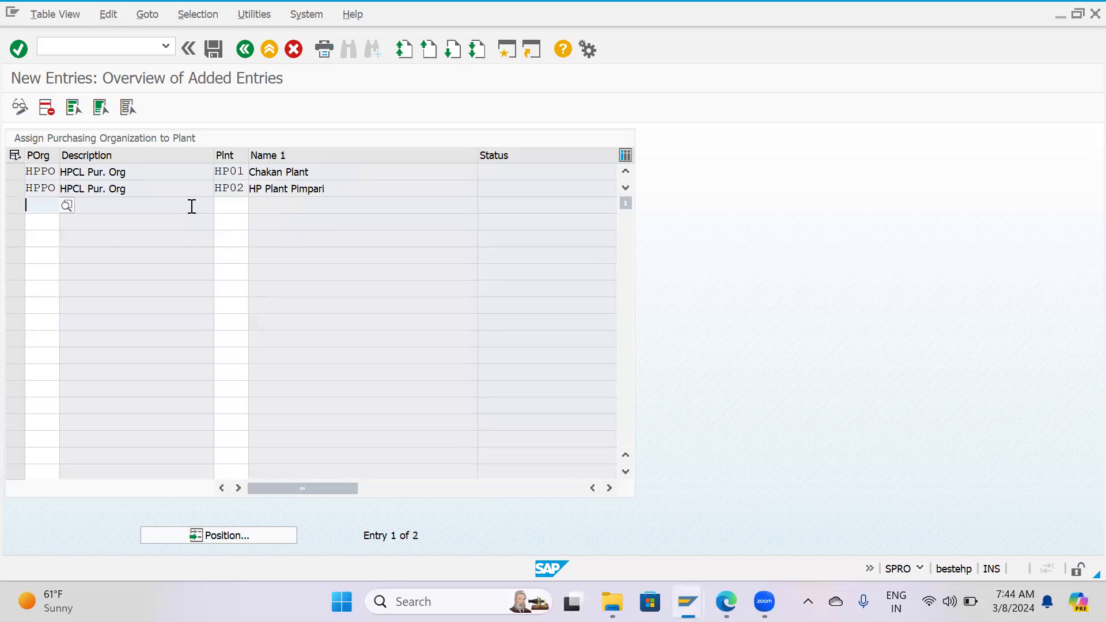
{"action": "type", "text": "Hppo"}
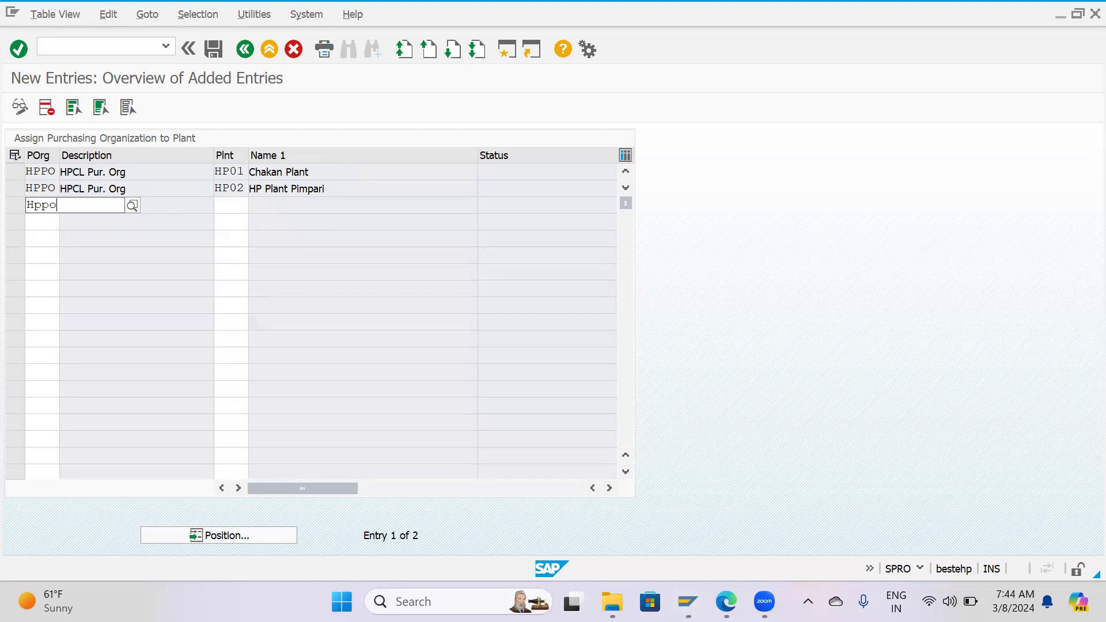
{"action": "key", "text": "Tab"}
{"action": "type", "text": "HP03"}
{"action": "key", "text": "Return"}
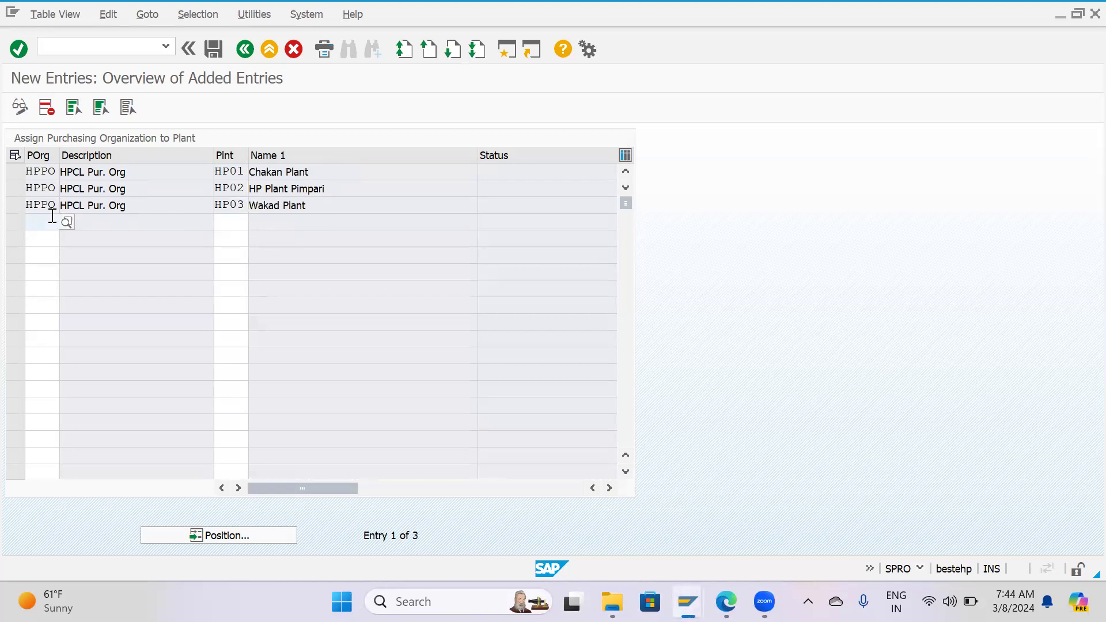
Save the plant assignments in customizing request DPKK901307 and return to the assignment overview.
{"action": "left_click", "coordinate": [213, 51]}
{"action": "left_click", "coordinate": [276, 287]}
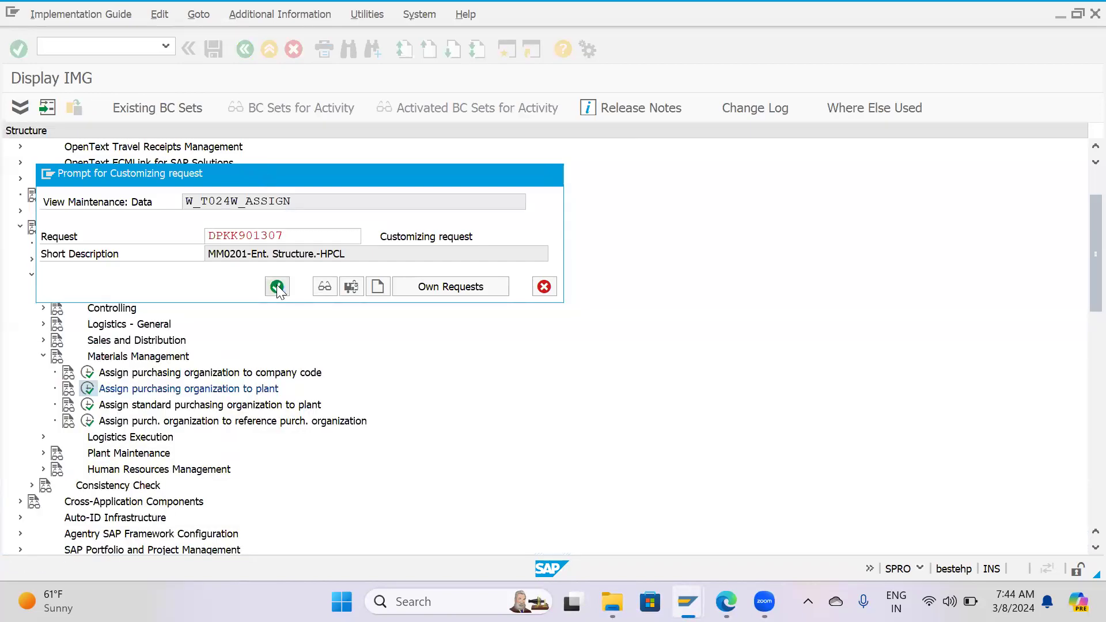
{"action": "key", "text": "F3"}
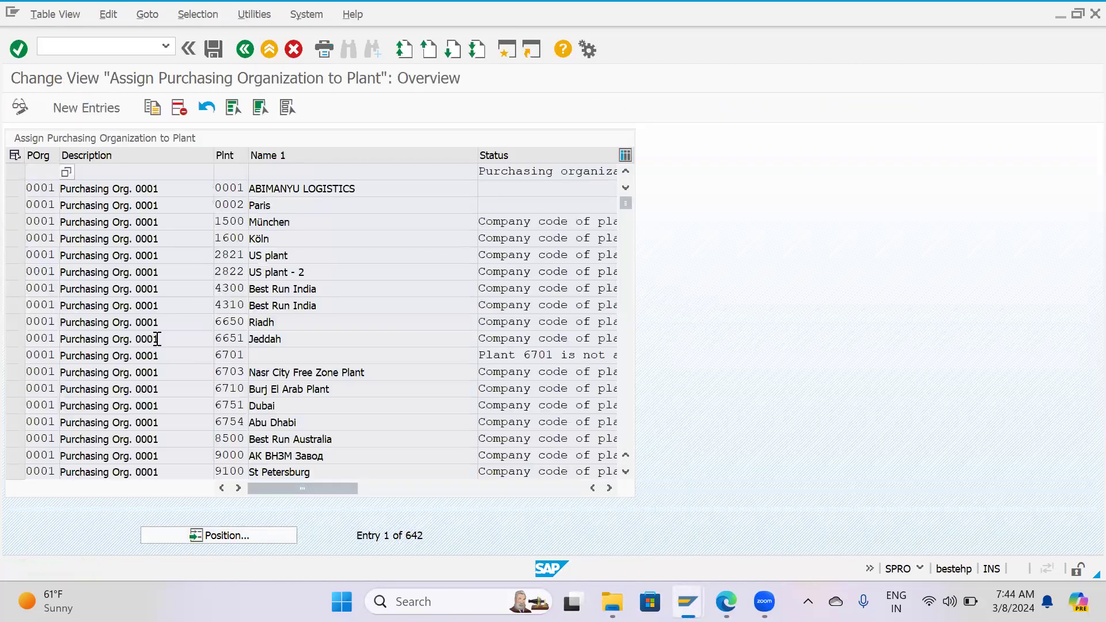
Position the plant assignment list at HPPO, check its HP01, HP02 and HP03 rows by marking them, and leave without further changes.
{"action": "left_click", "coordinate": [231, 536]}
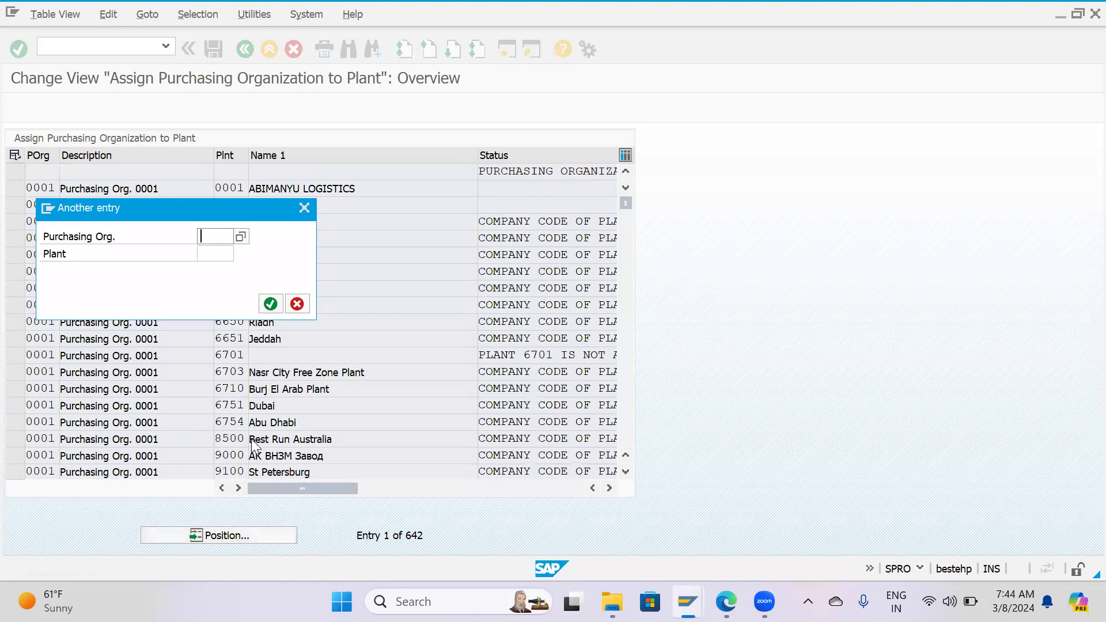
{"action": "type", "text": "HFPO"}
{"action": "key", "text": "Return"}
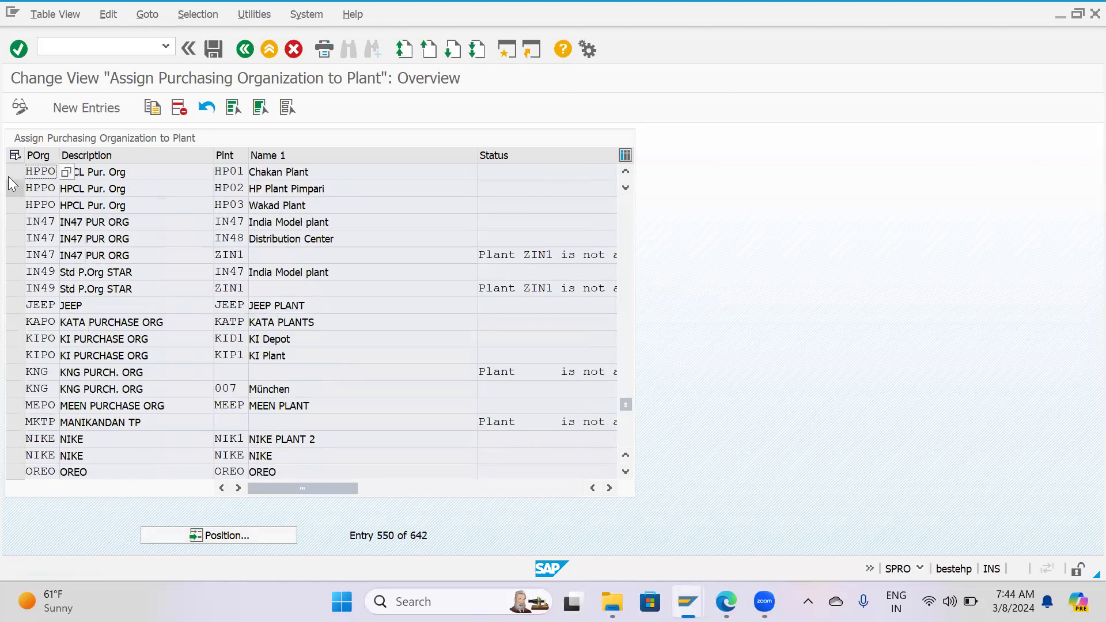
{"action": "left_click", "coordinate": [9, 175]}
{"action": "left_click", "coordinate": [11, 189]}
{"action": "left_click", "coordinate": [11, 205]}
{"action": "left_click", "coordinate": [16, 255]}
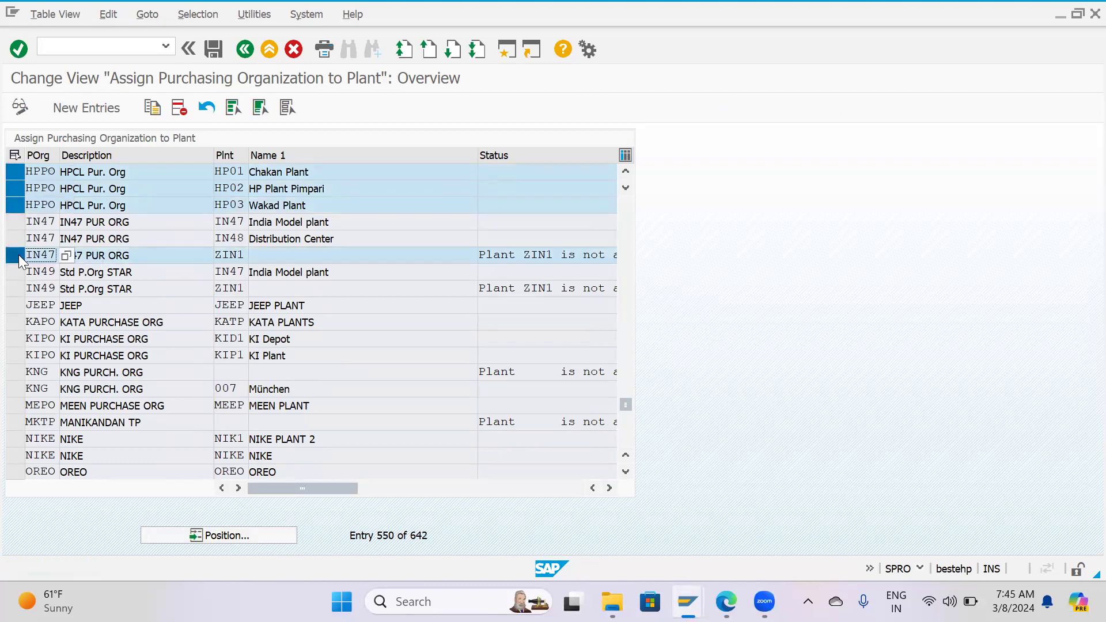
{"action": "left_click", "coordinate": [19, 256]}
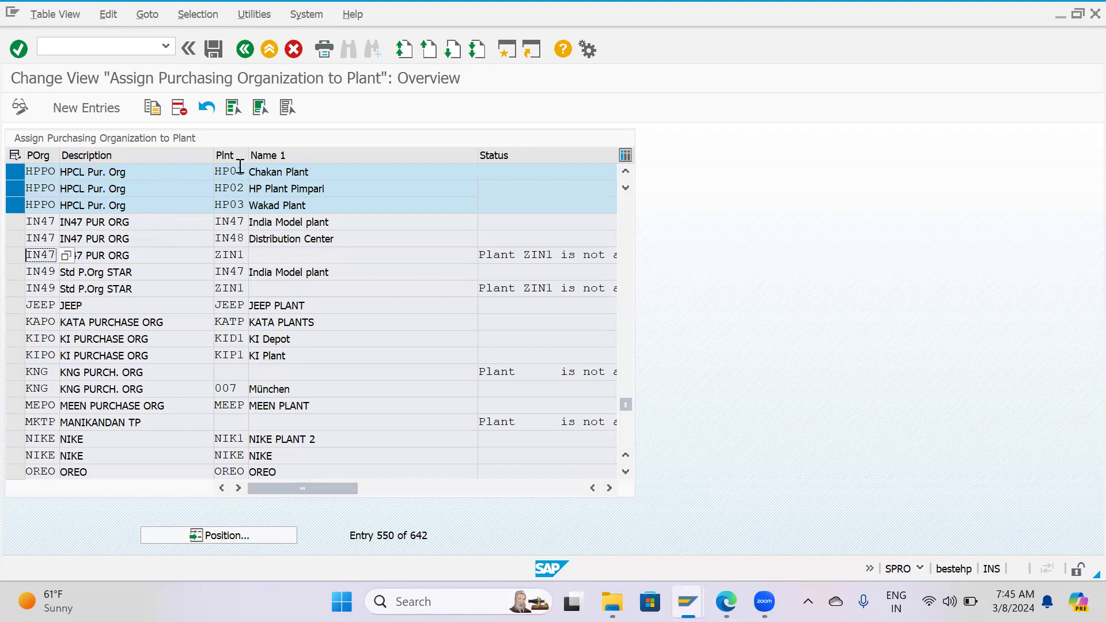
{"action": "key", "text": "F12"}
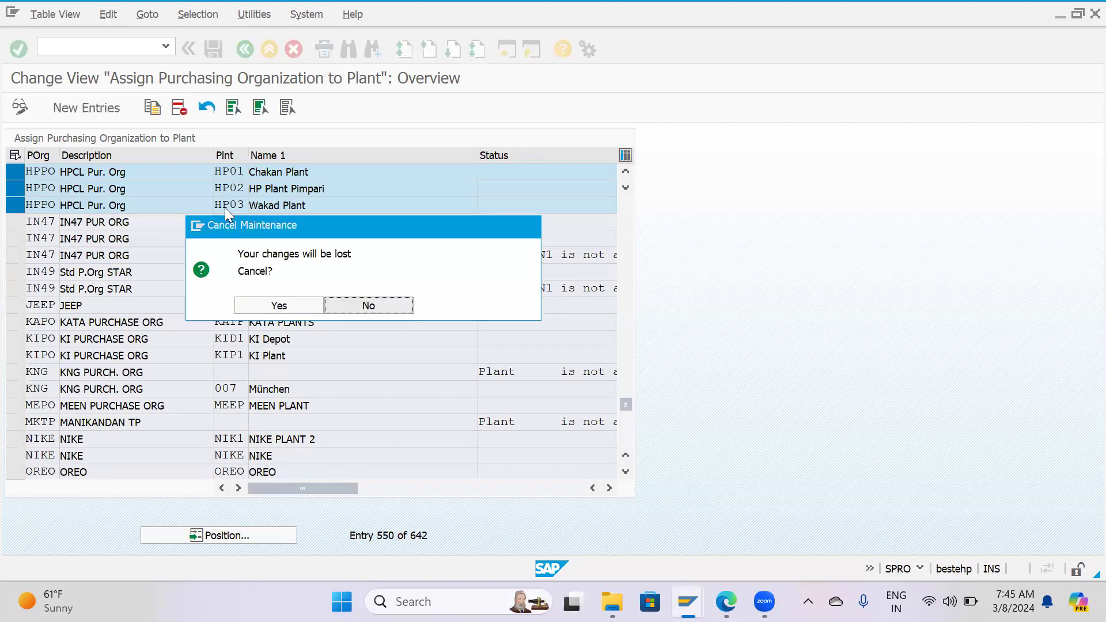
{"action": "left_click", "coordinate": [246, 305]}
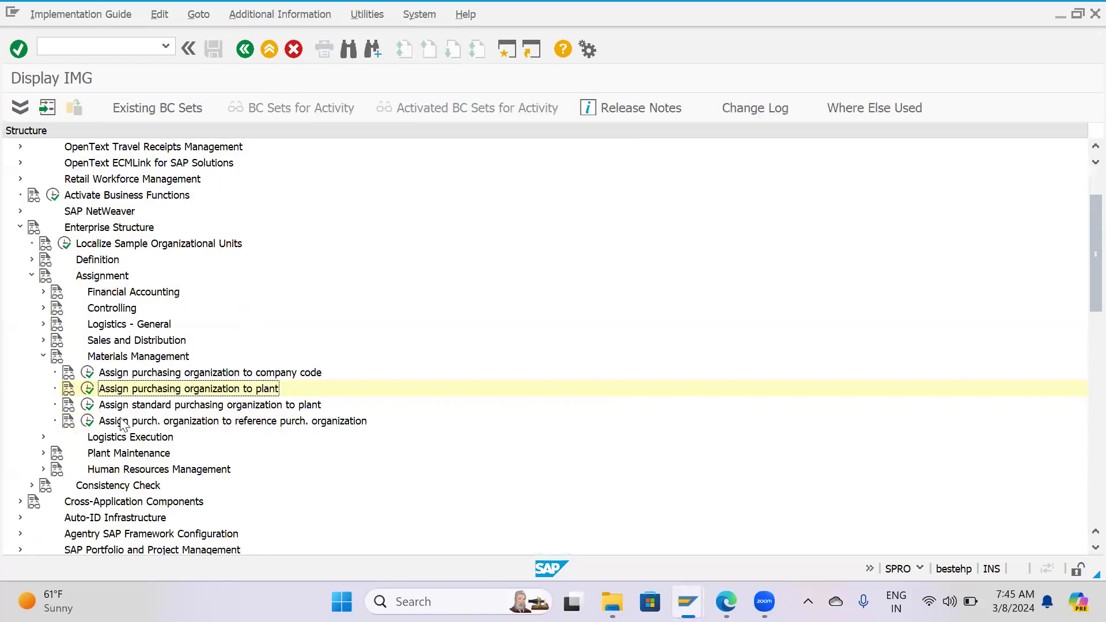
Find purchasing organization HPPO in the company code assignment list, check its assigned company code and return to the IMG.
{"action": "left_click", "coordinate": [87, 372]}
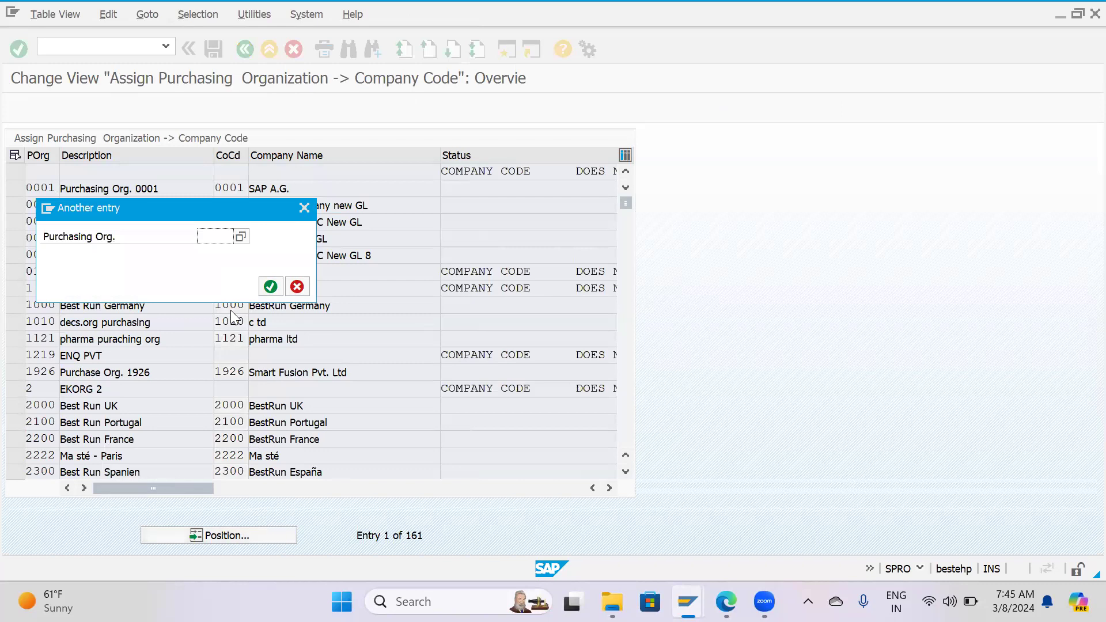
{"action": "type", "text": "HPPO"}
{"action": "key", "text": "Return"}
{"action": "left_click", "coordinate": [51, 222]}
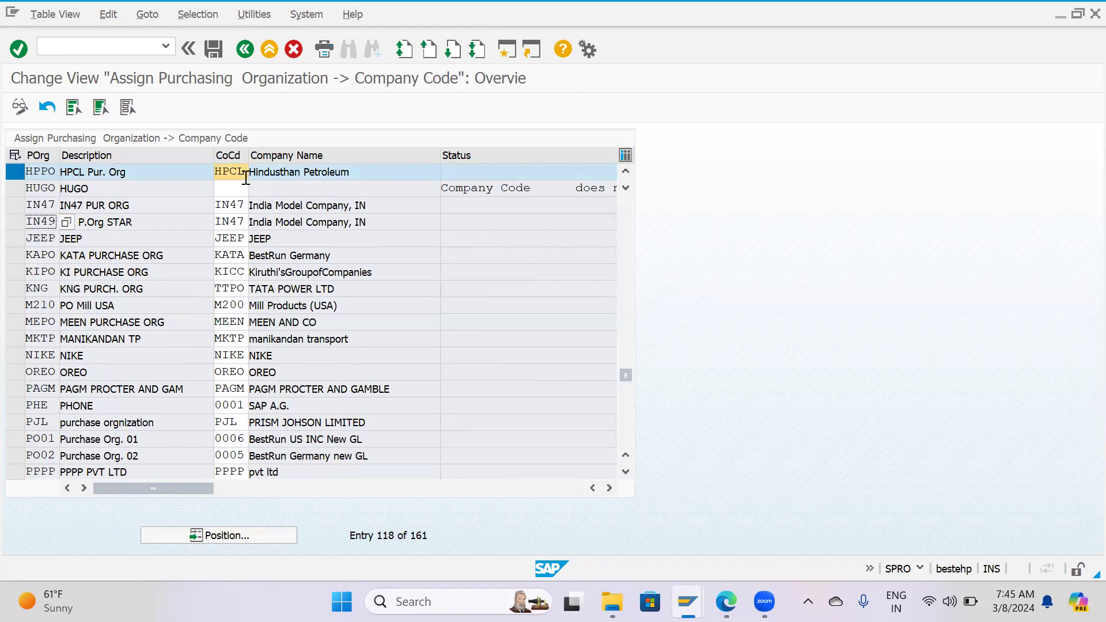
{"action": "key", "text": "F3"}
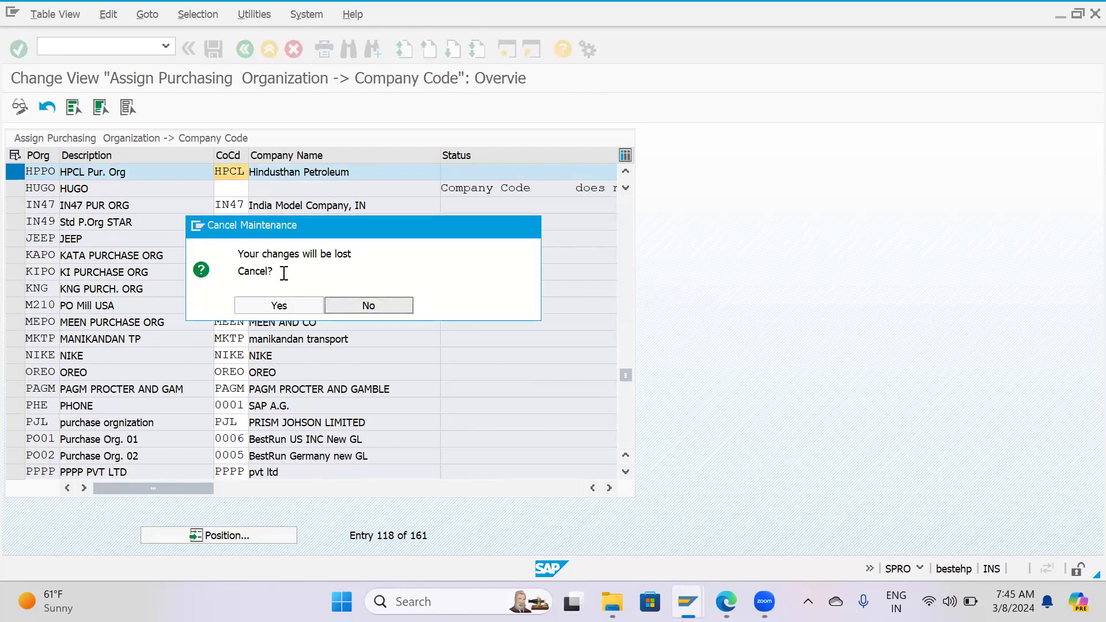
{"action": "left_click", "coordinate": [283, 308]}
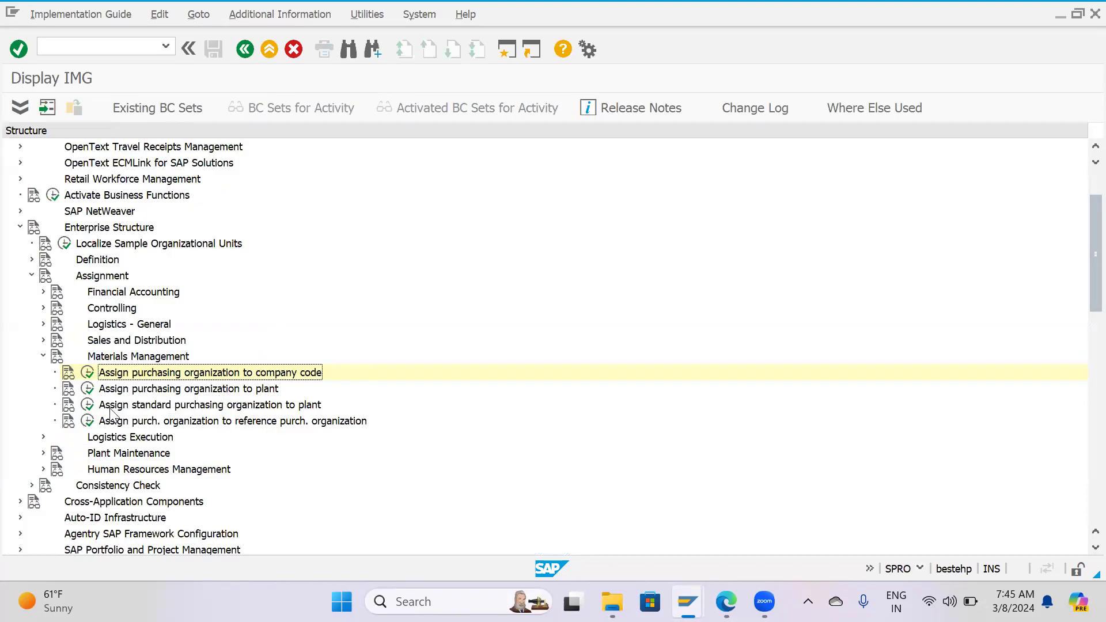
Open the assignment of purchasing organizations to reference purchasing organizations and start a new entry.
{"action": "scroll", "coordinate": [111, 414], "scroll_direction": "down", "scroll_amount": 1}
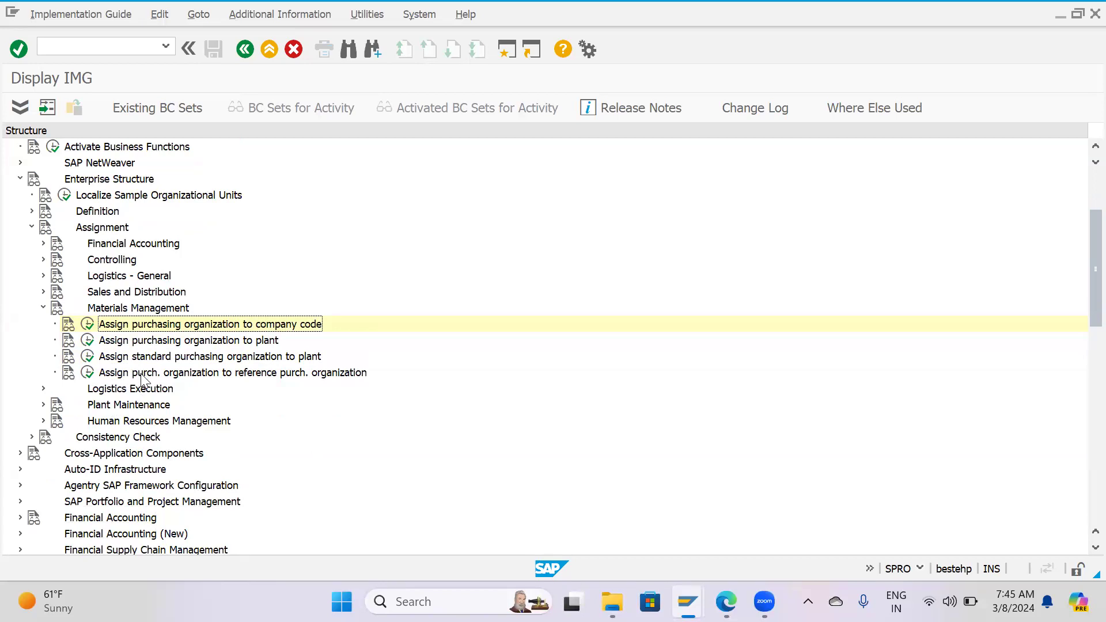
{"action": "left_click", "coordinate": [87, 373]}
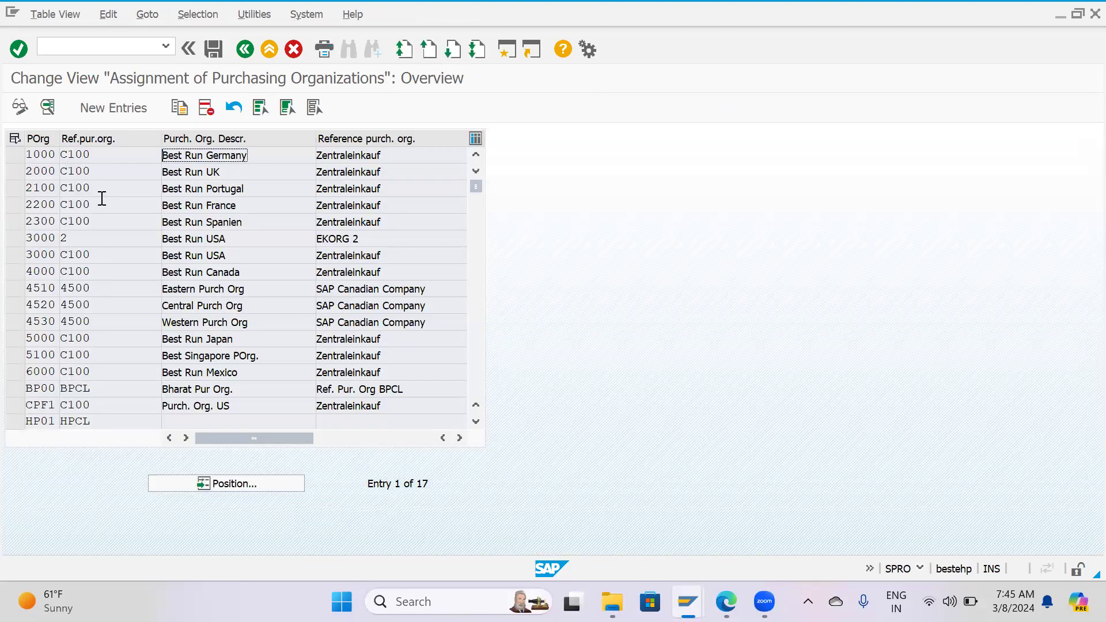
{"action": "left_click", "coordinate": [103, 107]}
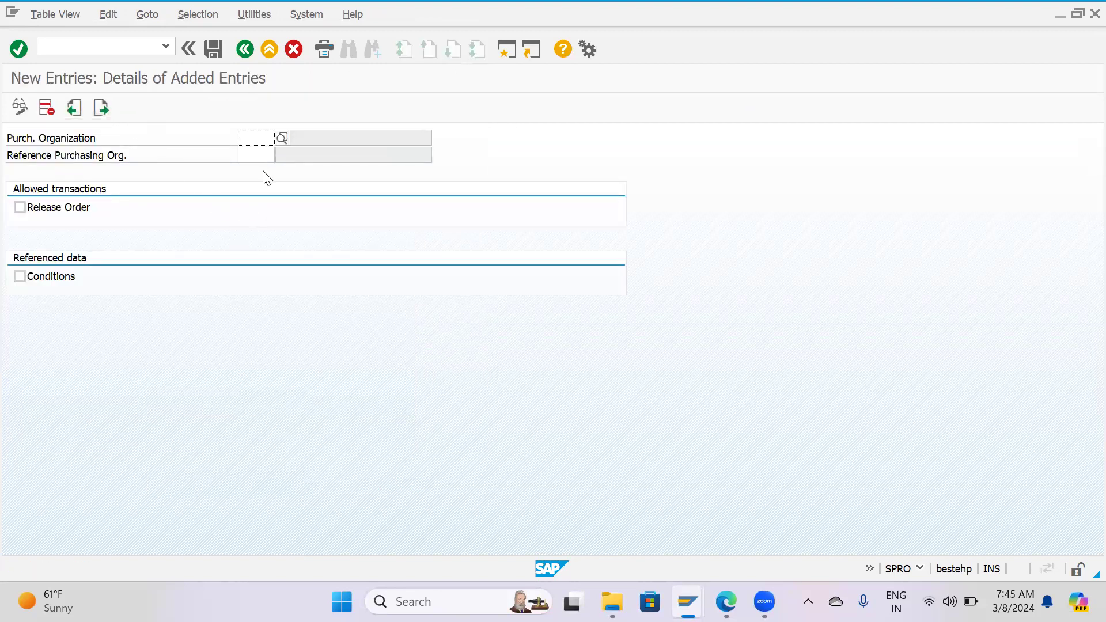
Enter purchasing organization HPPO with reference purchasing organization HP00 in the new assignment entry.
{"action": "type", "text": "HPPO"}
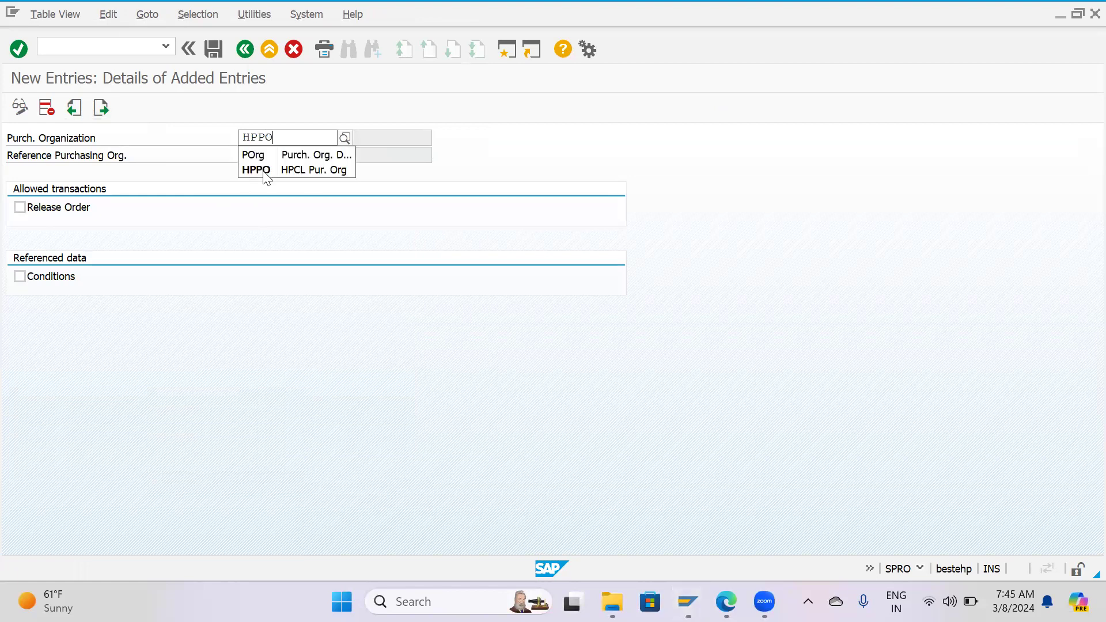
{"action": "left_click", "coordinate": [264, 170]}
{"action": "key", "text": "F12"}
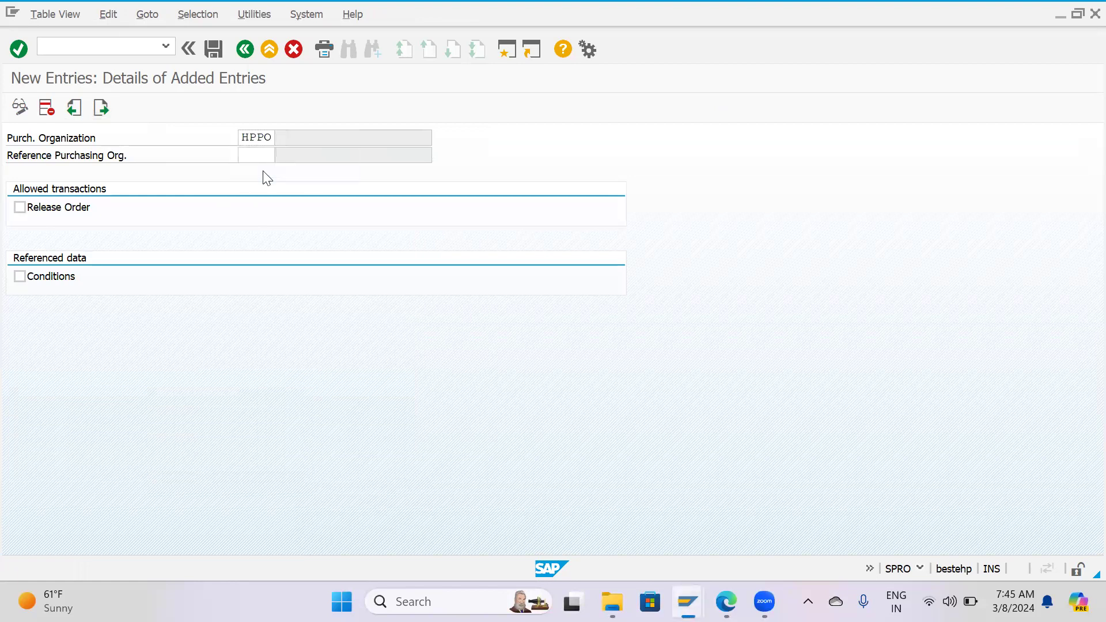
{"action": "left_click", "coordinate": [371, 305]}
{"action": "left_click", "coordinate": [249, 157]}
{"action": "type", "text": "HP"}
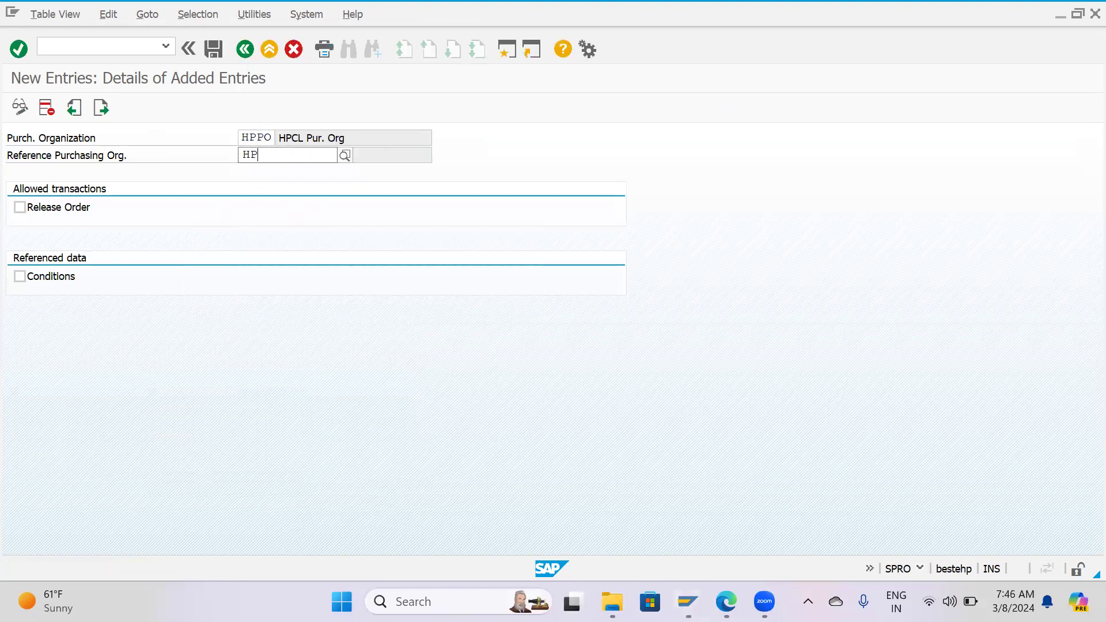
{"action": "type", "text": "00"}
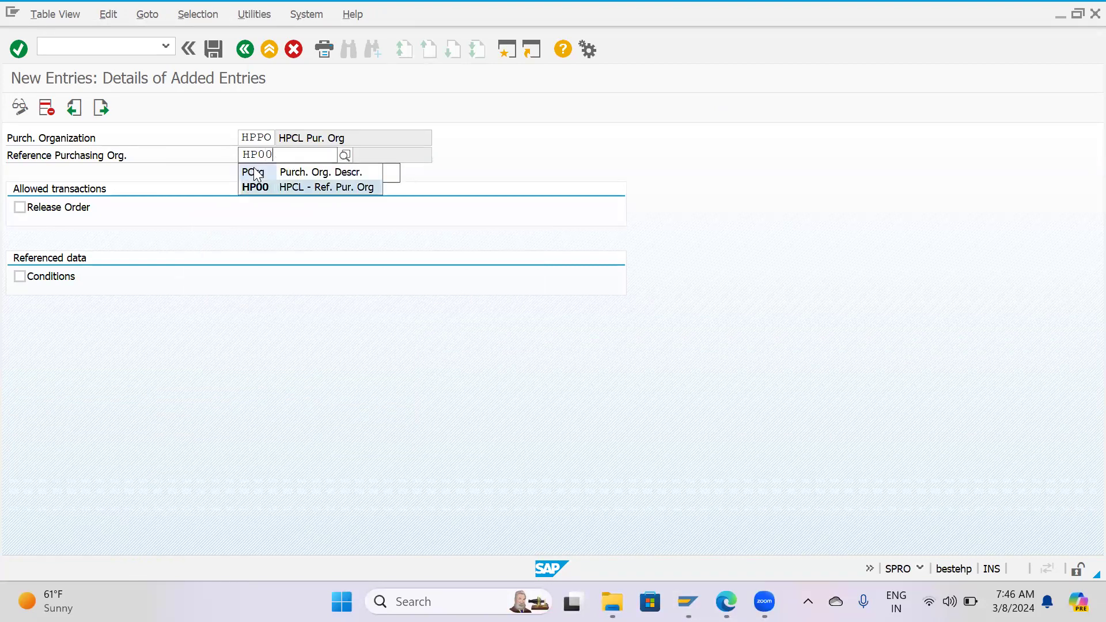
{"action": "key", "text": "Return"}
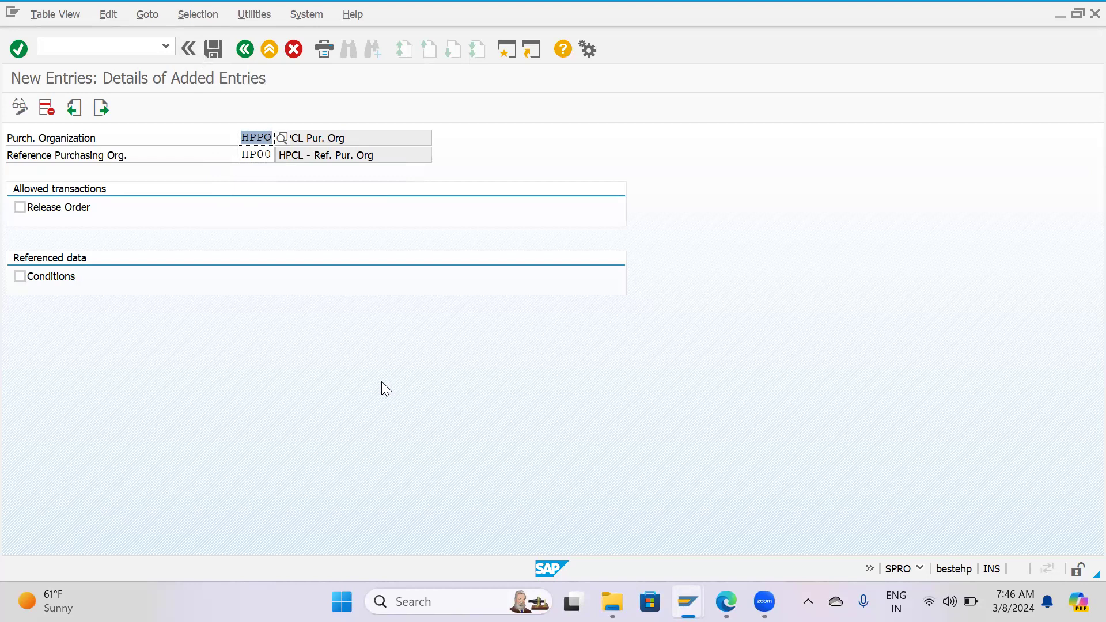
Save the reference assignment in customizing request DPKK901307 and return to the IMG.
{"action": "left_click", "coordinate": [217, 53]}
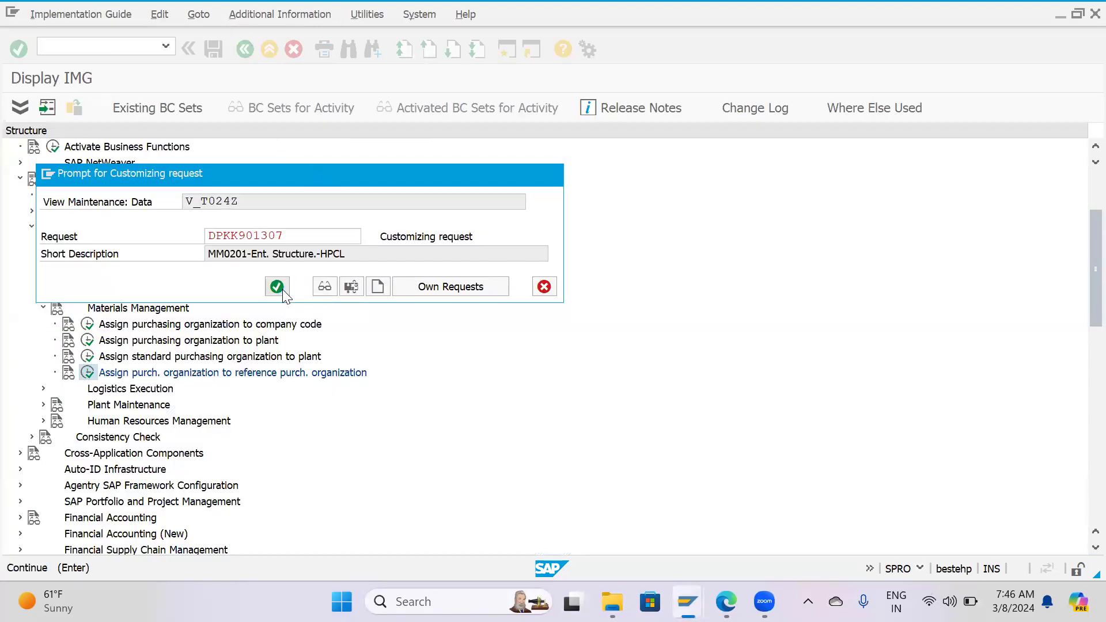
{"action": "left_click", "coordinate": [277, 288]}
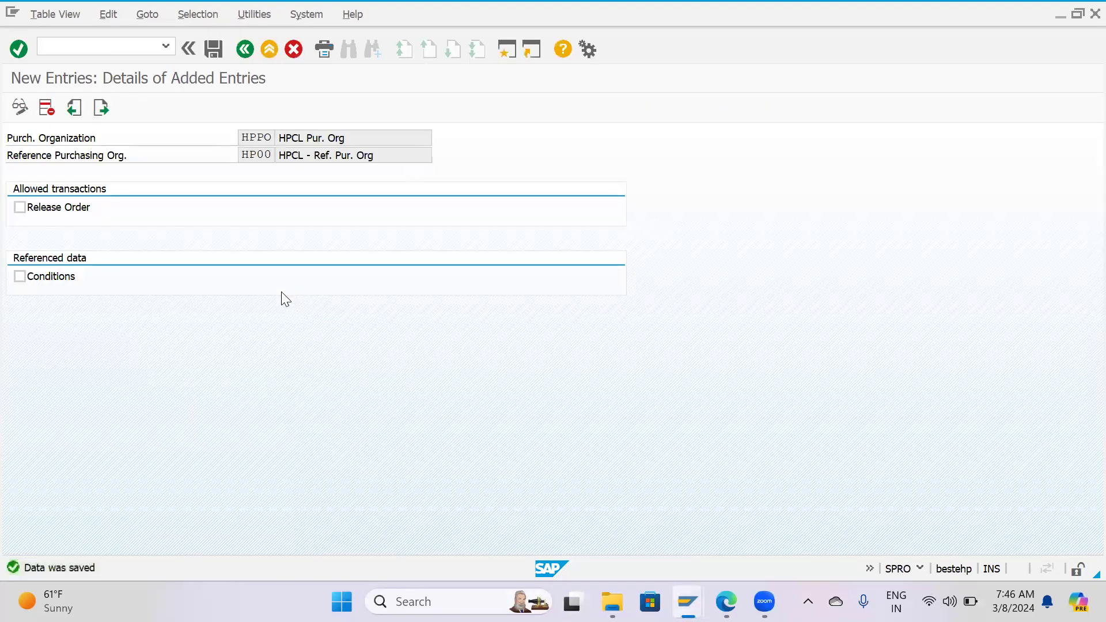
{"action": "key", "text": "F3"}
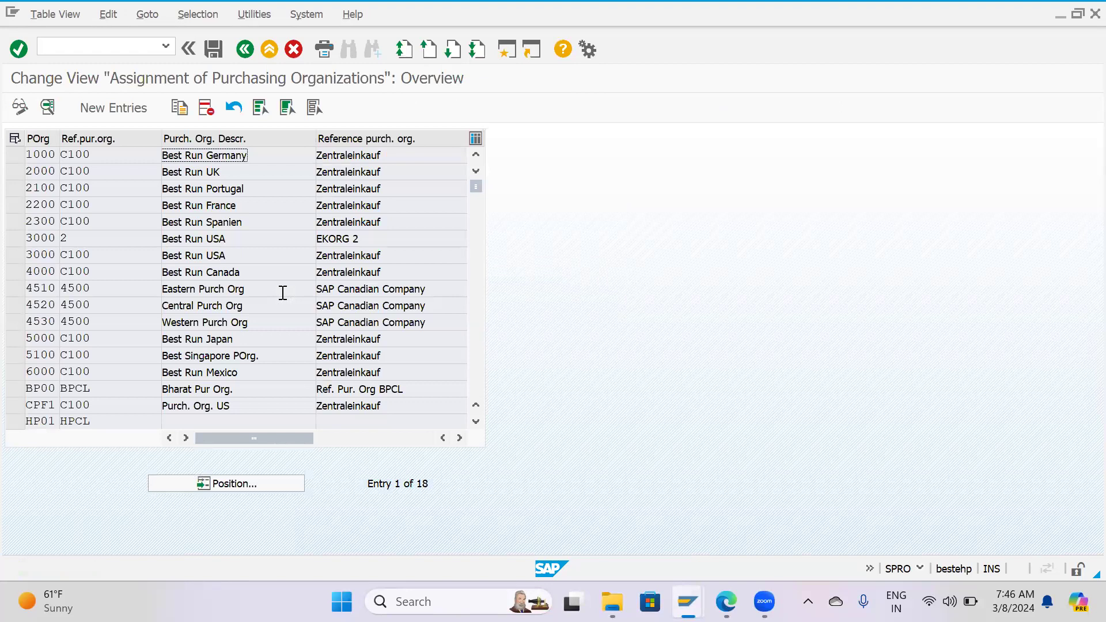
{"action": "key", "text": "F3"}
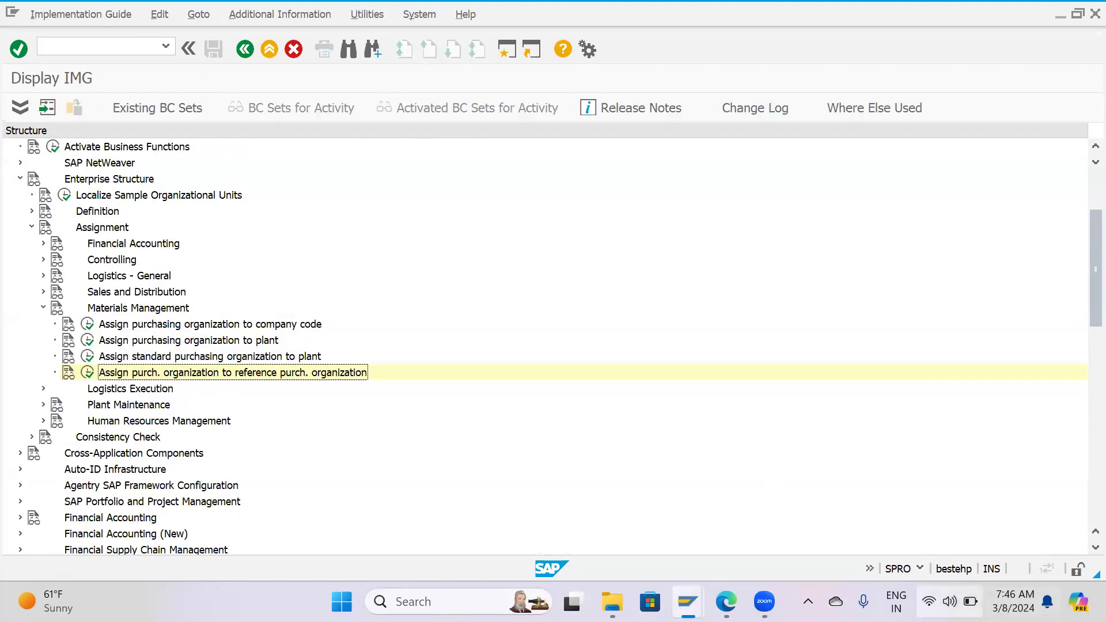
{"action": "left_click", "coordinate": [948, 601]}
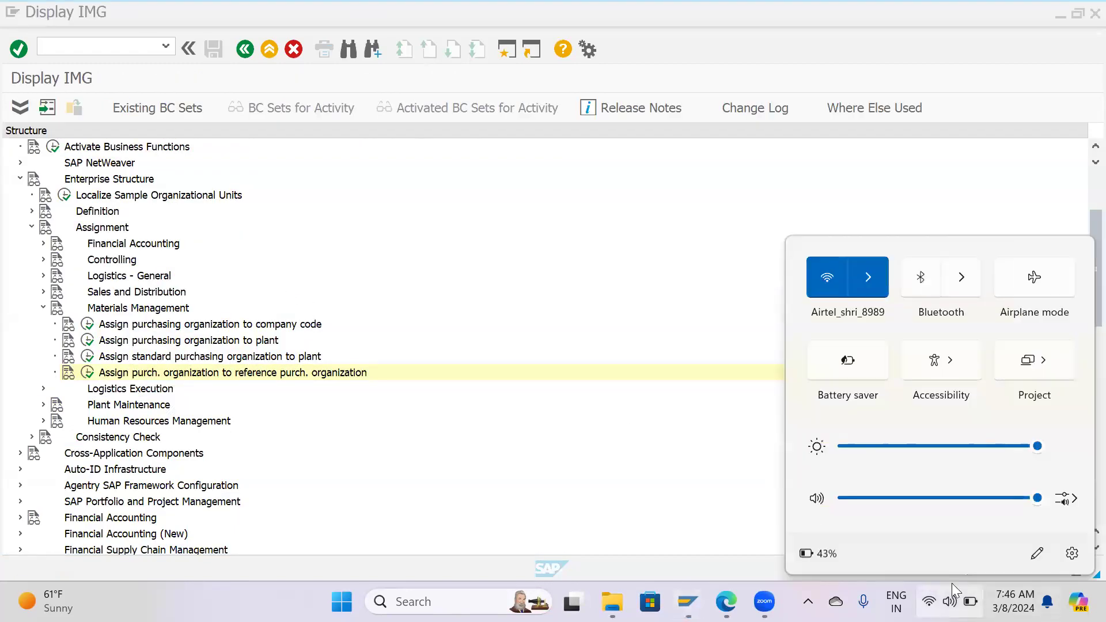
{"action": "left_click", "coordinate": [619, 389]}
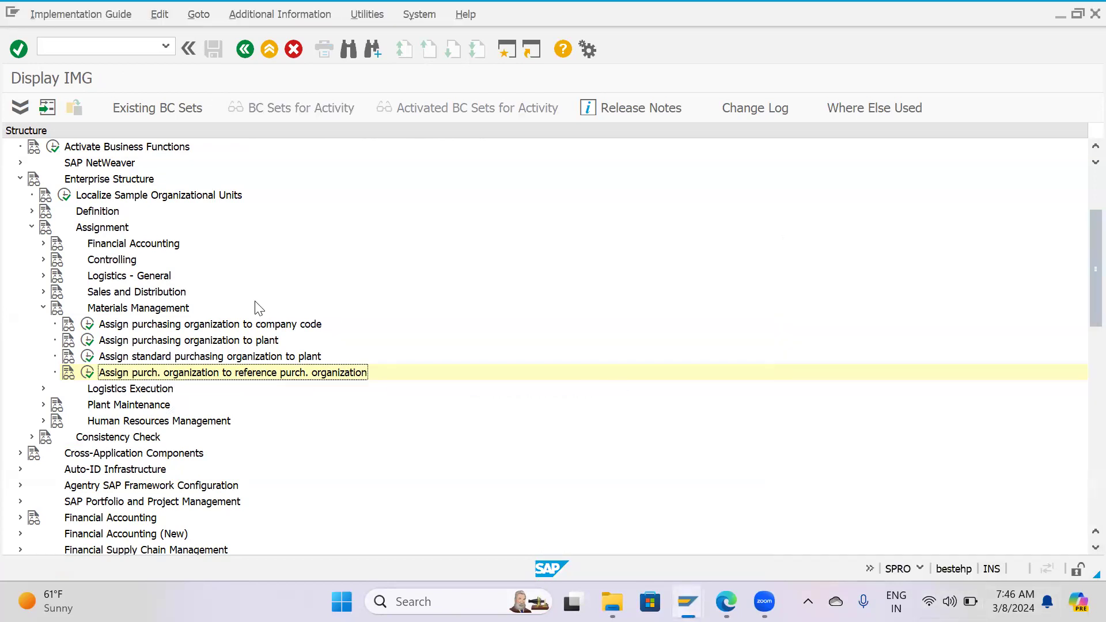
Collapse the Materials Management, Assignment and Enterprise Structure nodes in the IMG.
{"action": "left_click", "coordinate": [44, 309]}
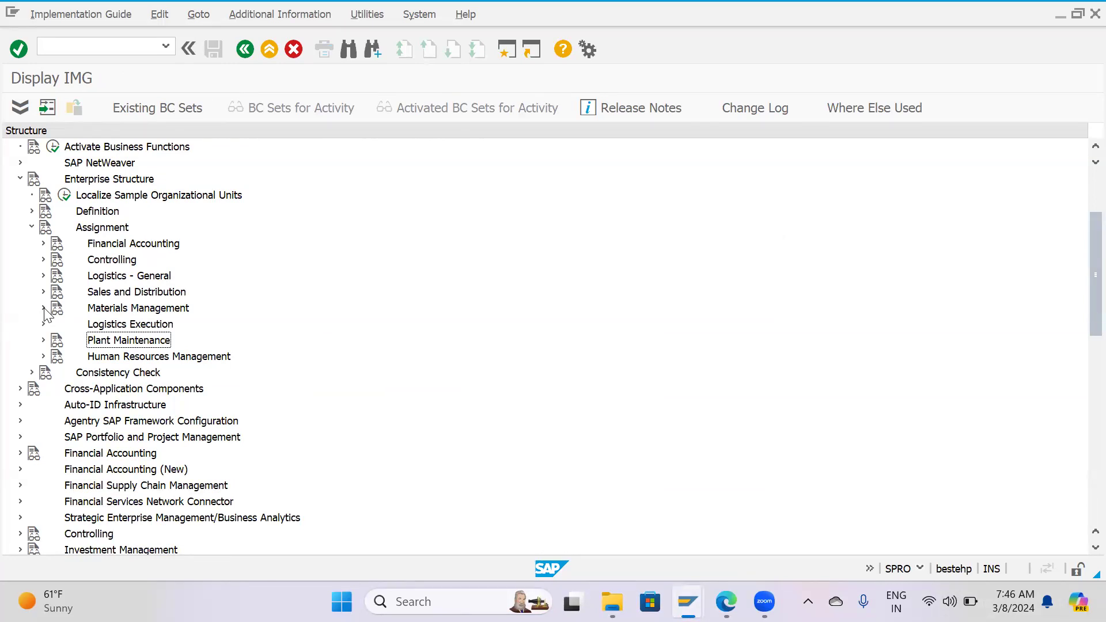
{"action": "left_click", "coordinate": [32, 227]}
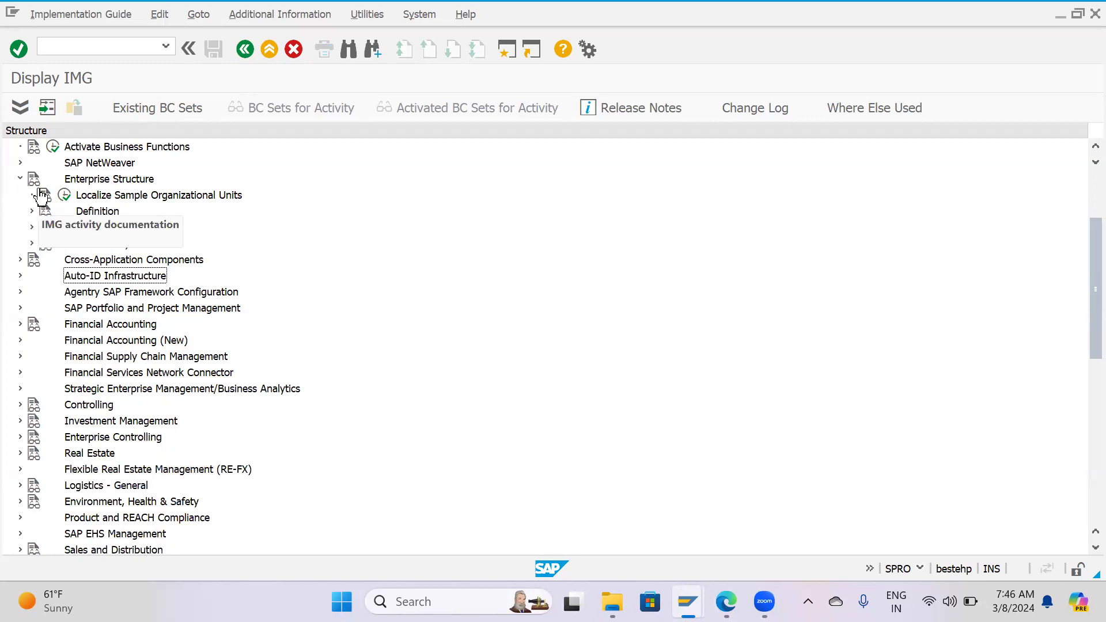
{"action": "left_click", "coordinate": [19, 178]}
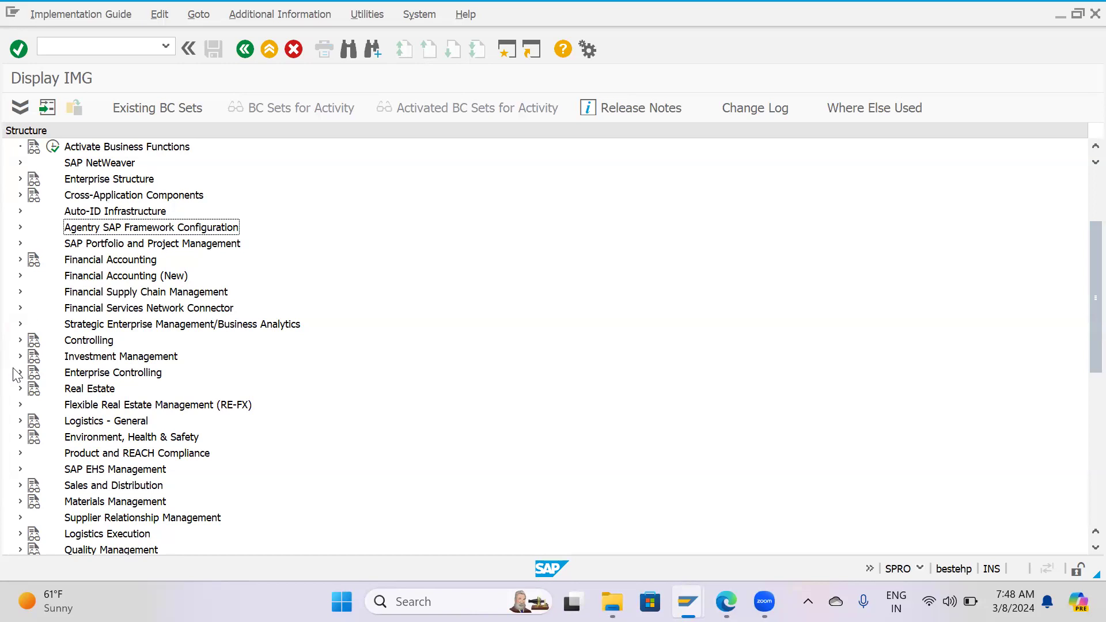
Review the Definition areas under Enterprise Structure in the IMG and collapse the nodes again.
{"action": "scroll", "coordinate": [33, 438], "scroll_direction": "down", "scroll_amount": 2}
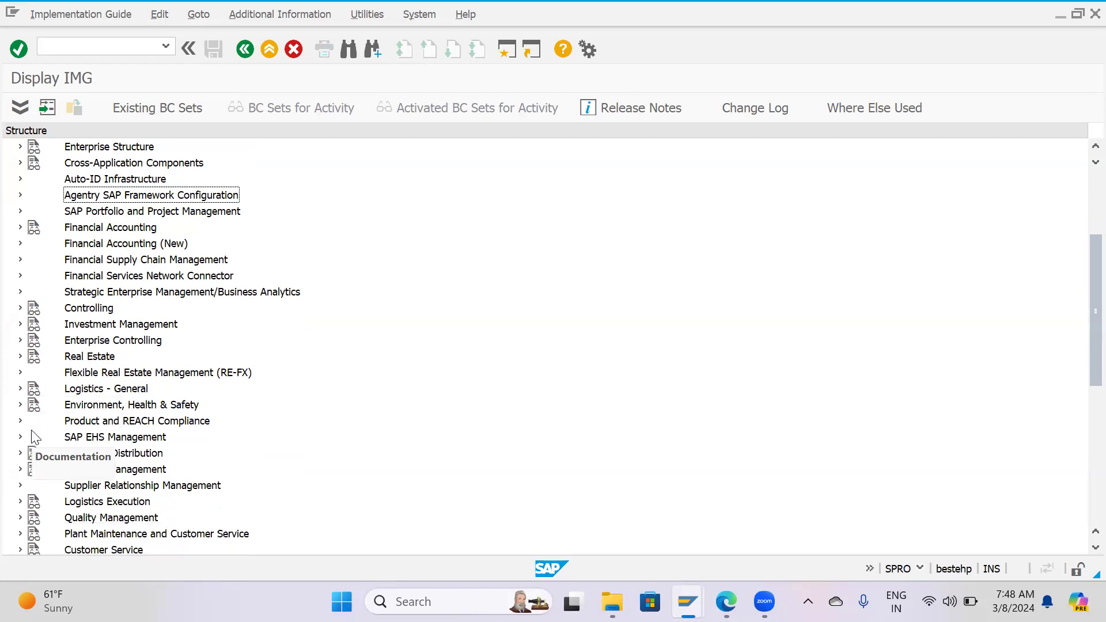
{"action": "scroll", "coordinate": [57, 398], "scroll_direction": "up", "scroll_amount": 5}
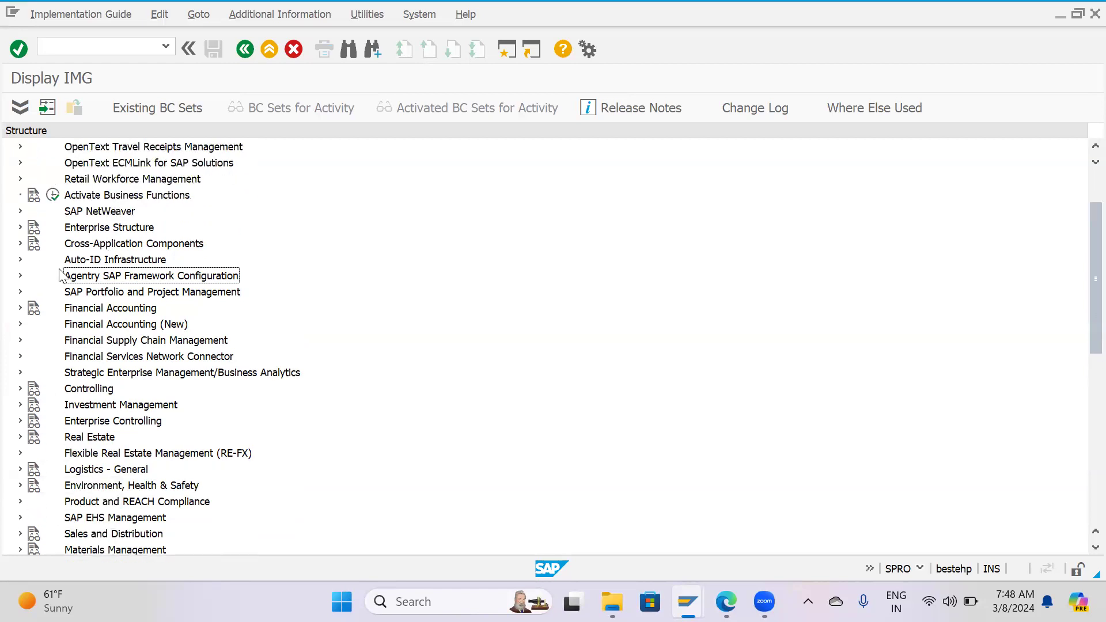
{"action": "left_click", "coordinate": [20, 227]}
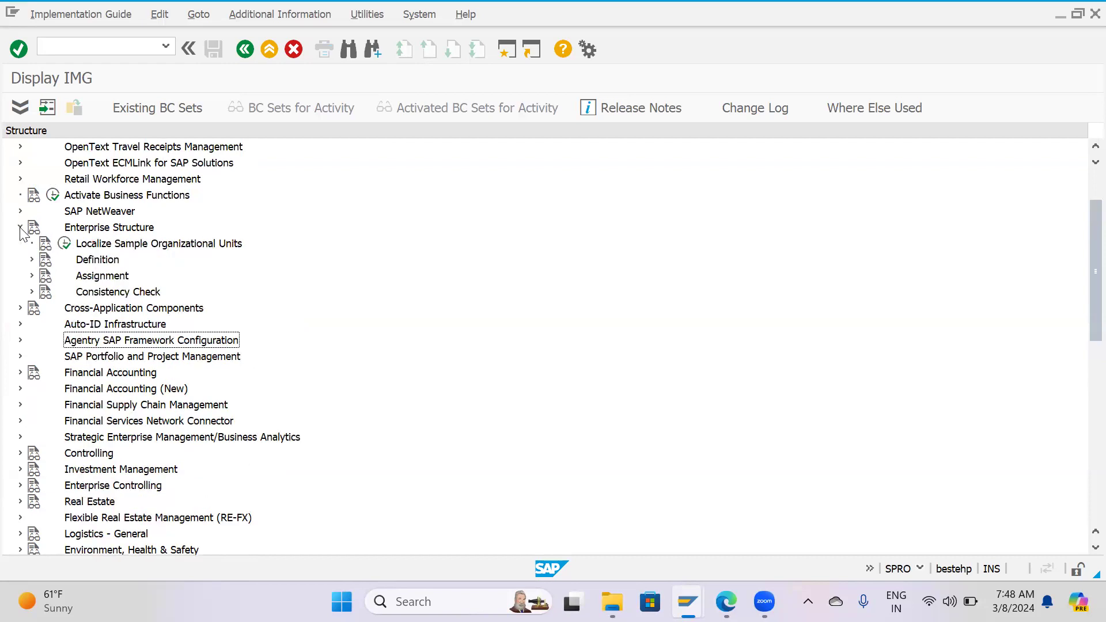
{"action": "left_click", "coordinate": [33, 259]}
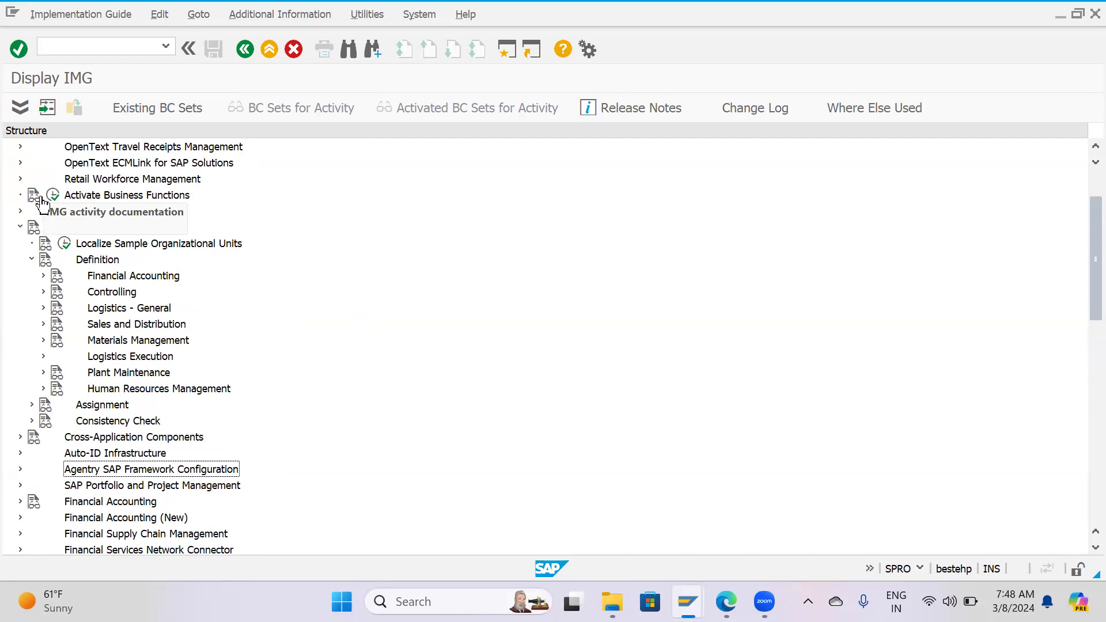
{"action": "left_click", "coordinate": [31, 261]}
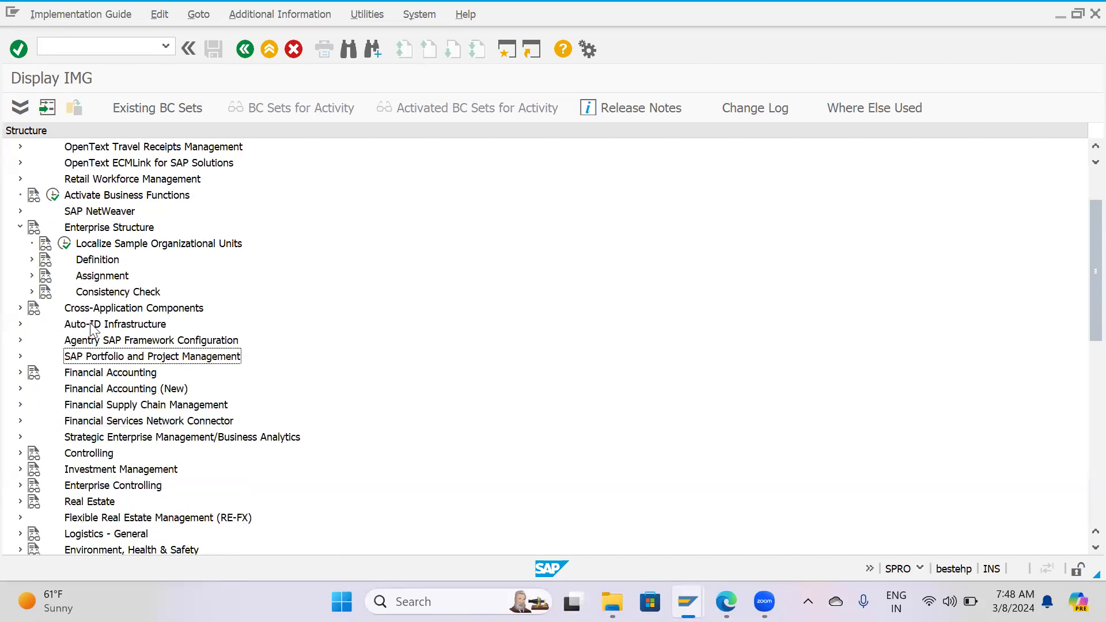
{"action": "left_click", "coordinate": [20, 227]}
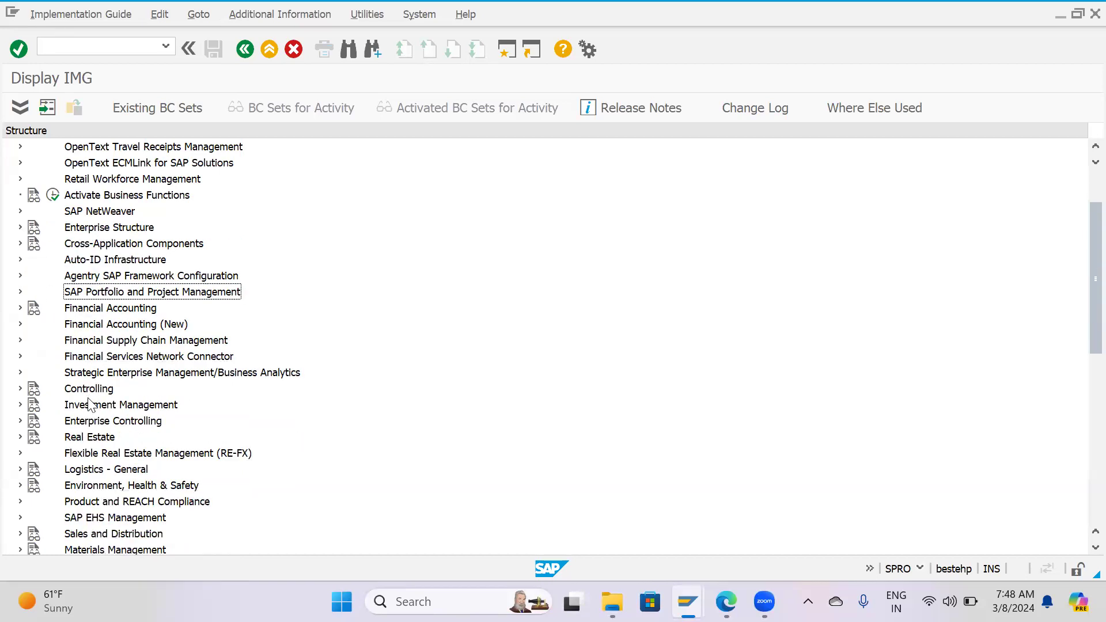
Expand Materials Management and its Purchasing node in the IMG to reach the purchasing group activity.
{"action": "scroll", "coordinate": [89, 426], "scroll_direction": "down", "scroll_amount": 1}
{"action": "scroll", "coordinate": [79, 525], "scroll_direction": "down", "scroll_amount": 3}
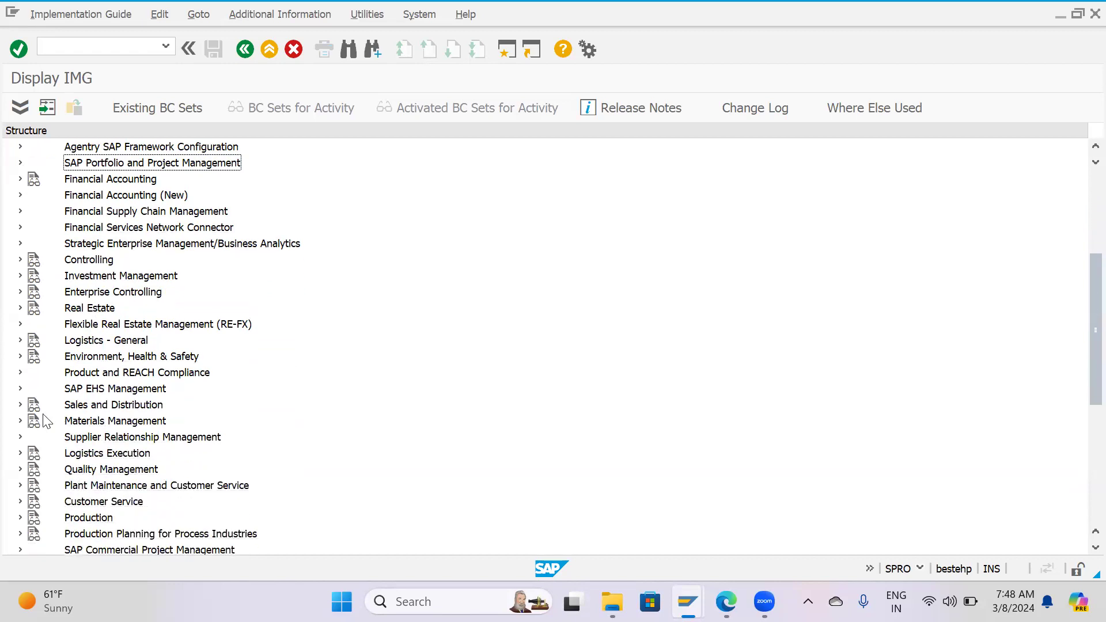
{"action": "left_click", "coordinate": [109, 425]}
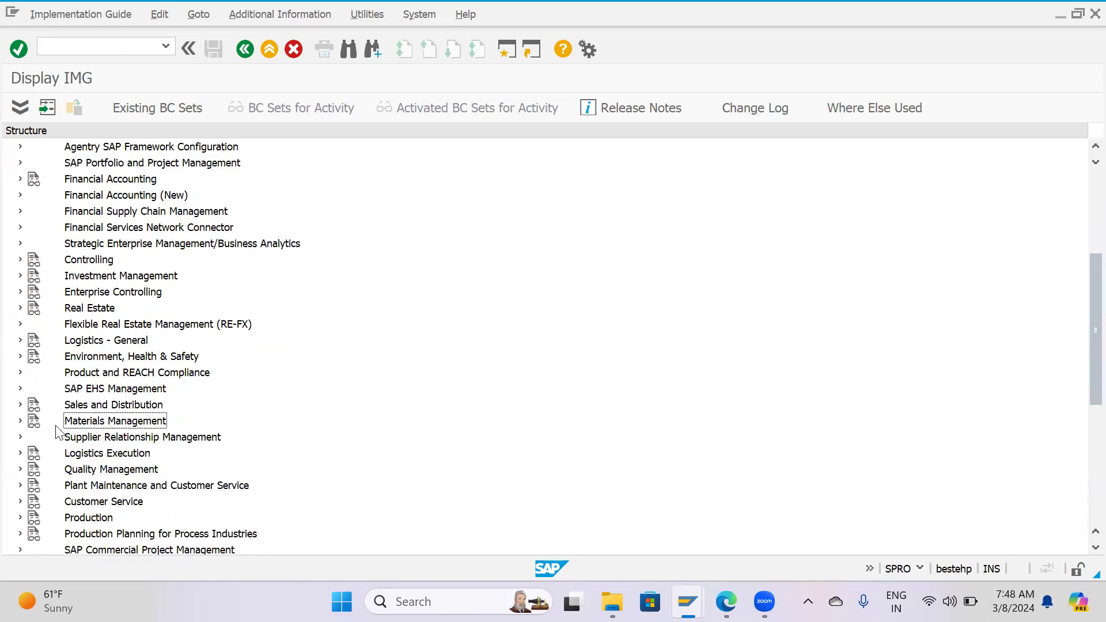
{"action": "left_click", "coordinate": [20, 421]}
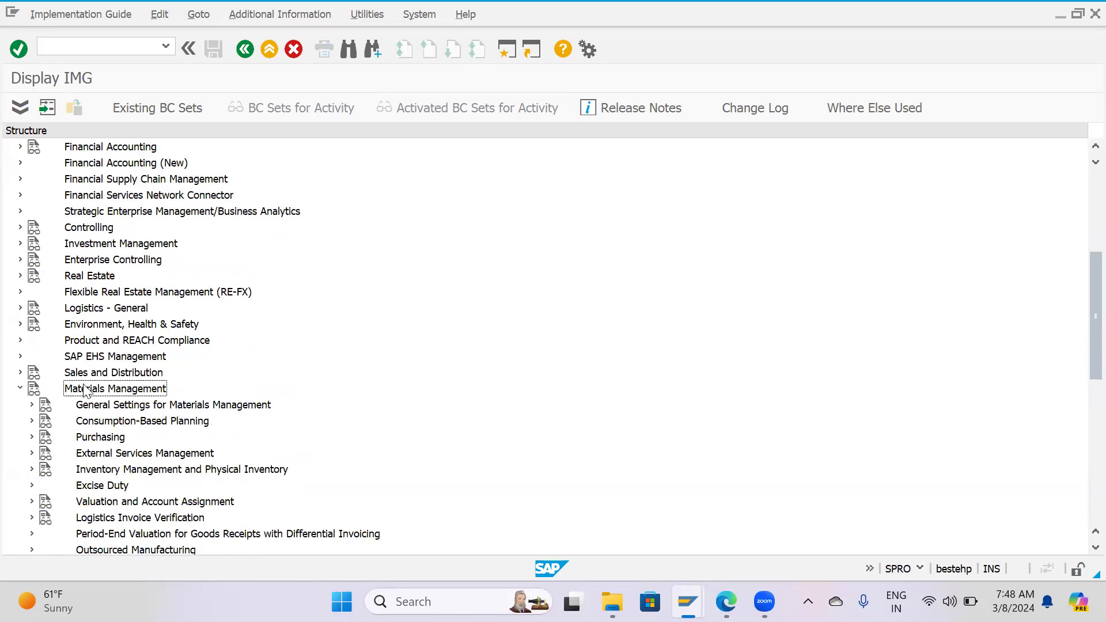
{"action": "left_click", "coordinate": [32, 436]}
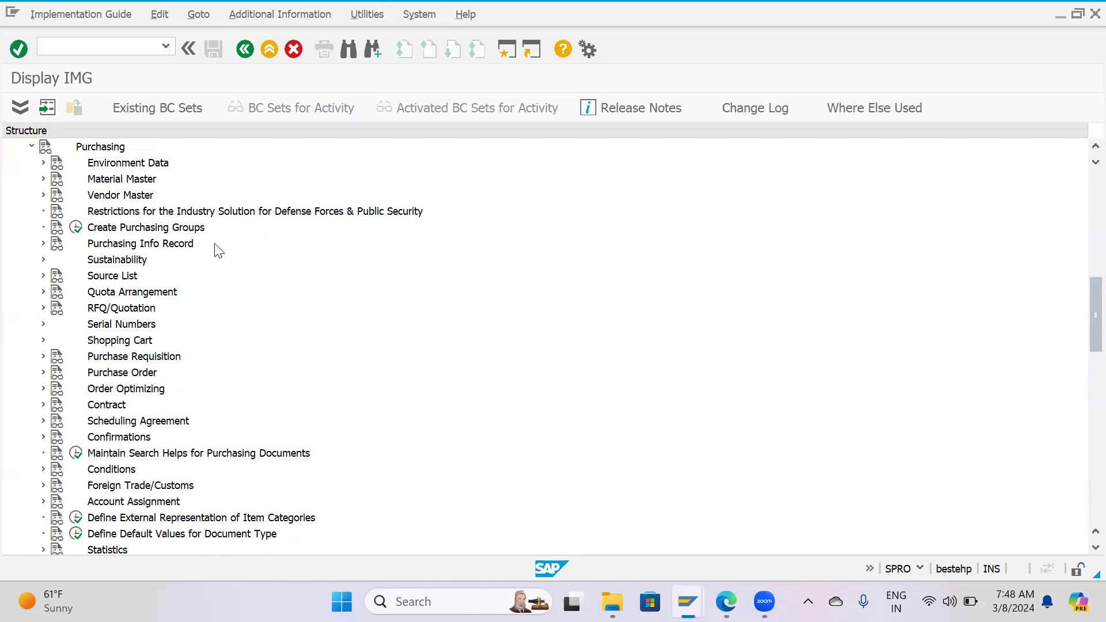
Read the documentation of Create Purchasing Groups, including the definition of a purchasing group, and close it.
{"action": "left_click", "coordinate": [60, 237]}
{"action": "left_click", "coordinate": [58, 236]}
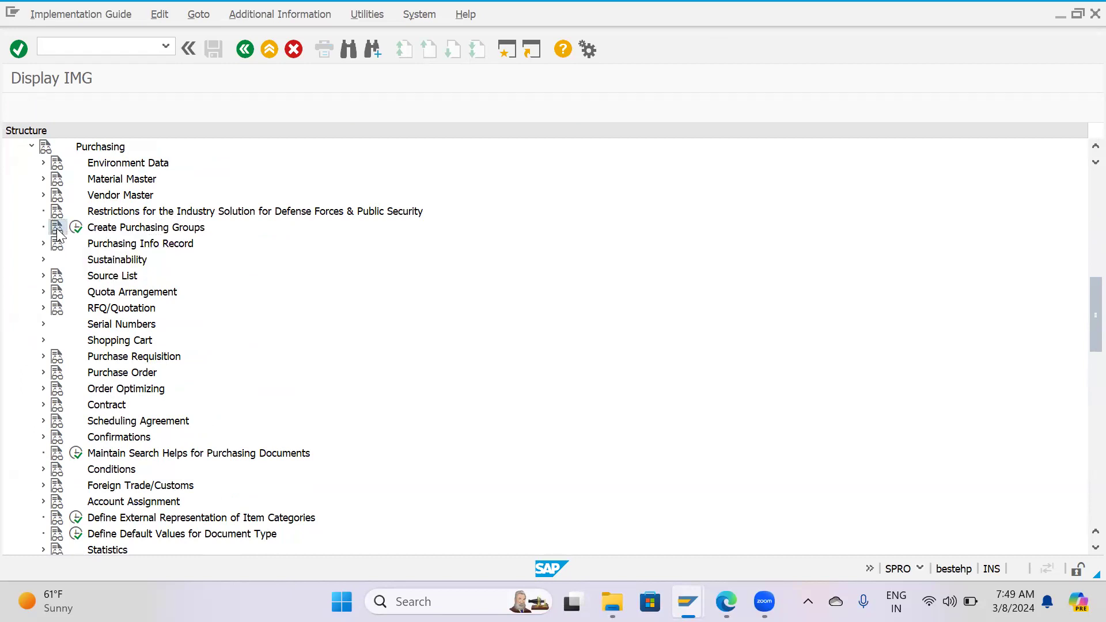
{"action": "left_click", "coordinate": [95, 147]}
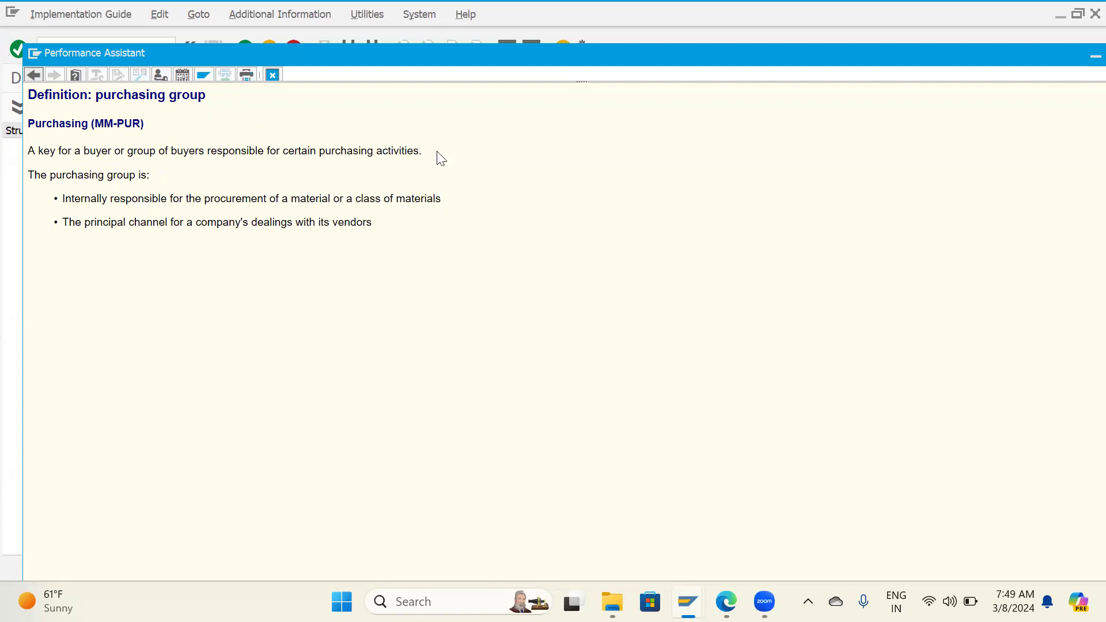
{"action": "left_click_drag", "start_coordinate": [572, 60], "coordinate": [460, 64]}
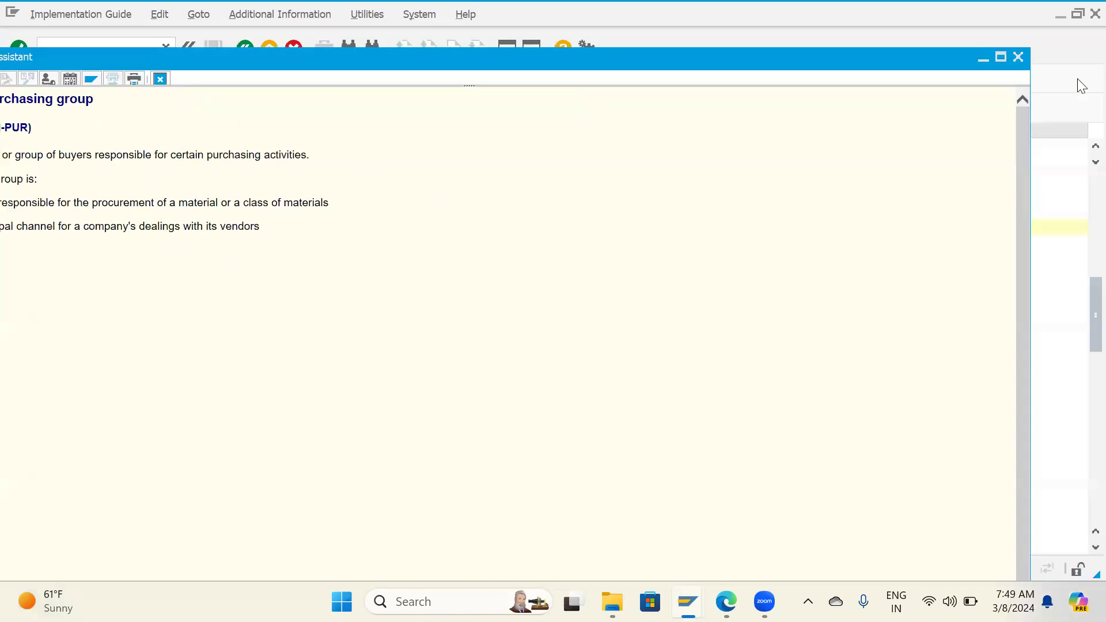
{"action": "left_click", "coordinate": [1021, 59]}
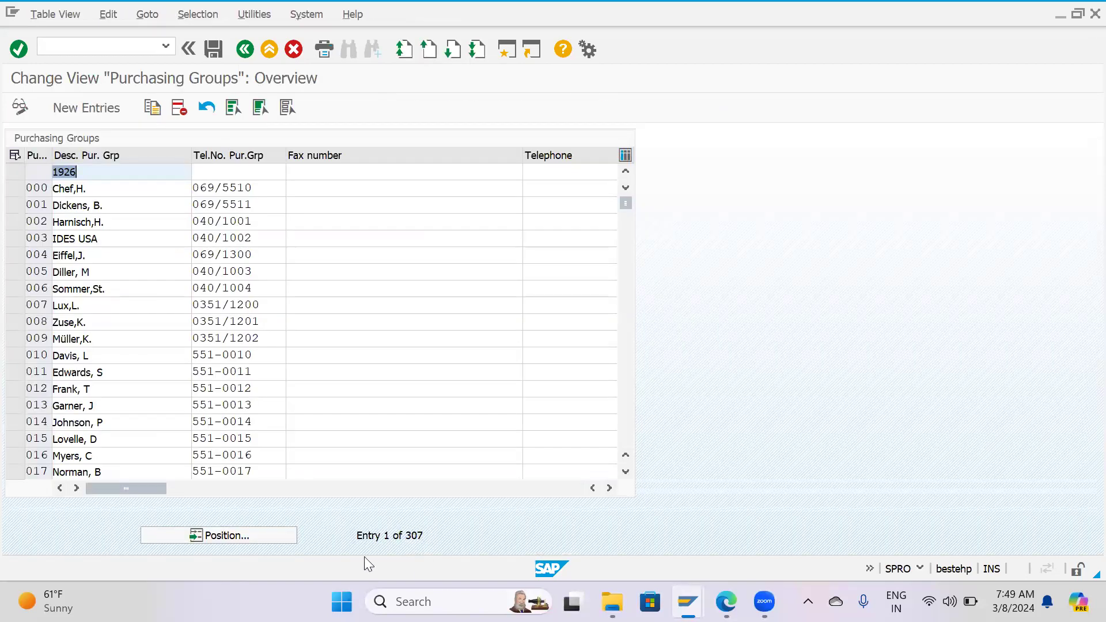
Position the purchasing groups list at group BP to check the existing entries.
{"action": "left_click", "coordinate": [258, 536]}
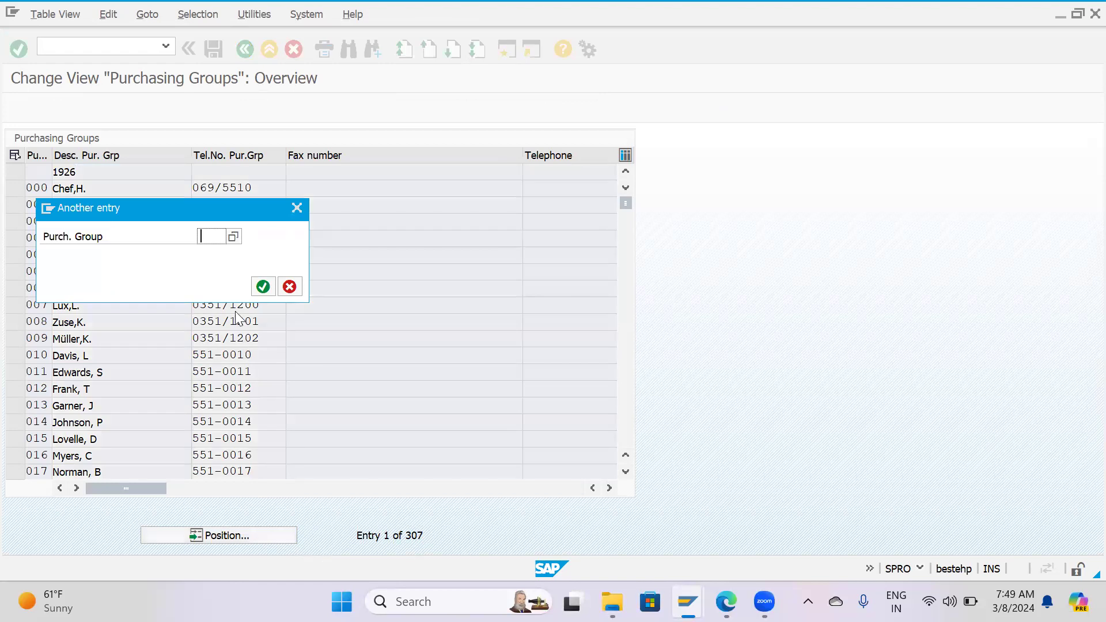
{"action": "type", "text": "h"}
{"action": "key", "text": "BackSpace"}
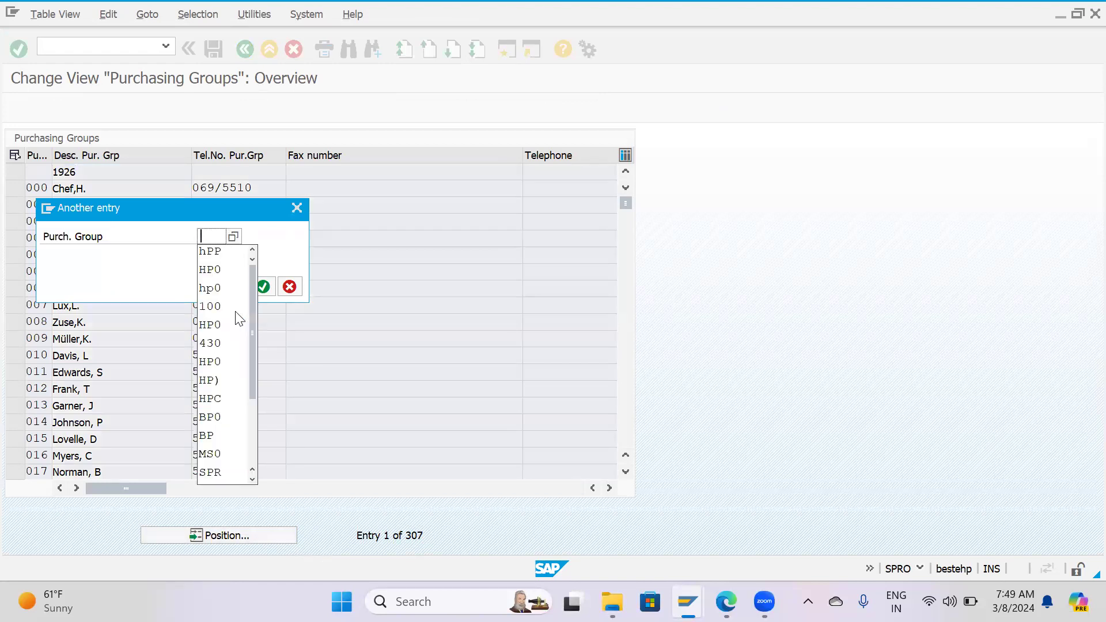
{"action": "type", "text": "bp"}
{"action": "key", "text": "Return"}
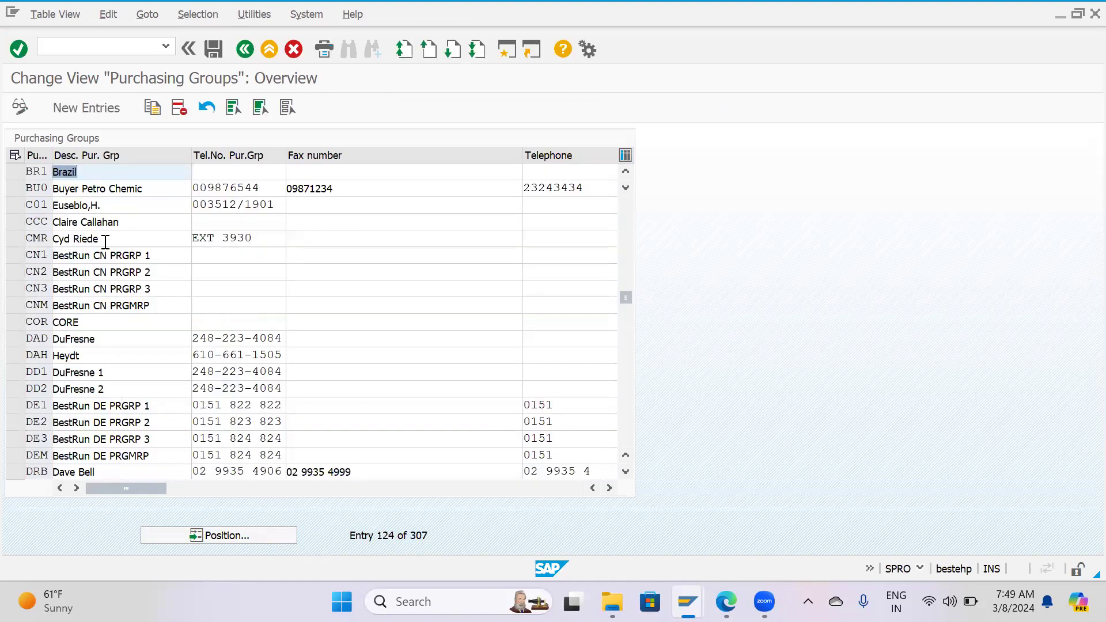
Add a new purchasing group HP1 with description HPCLP.Group and fill in its telephone and fax numbers.
{"action": "left_click", "coordinate": [114, 118]}
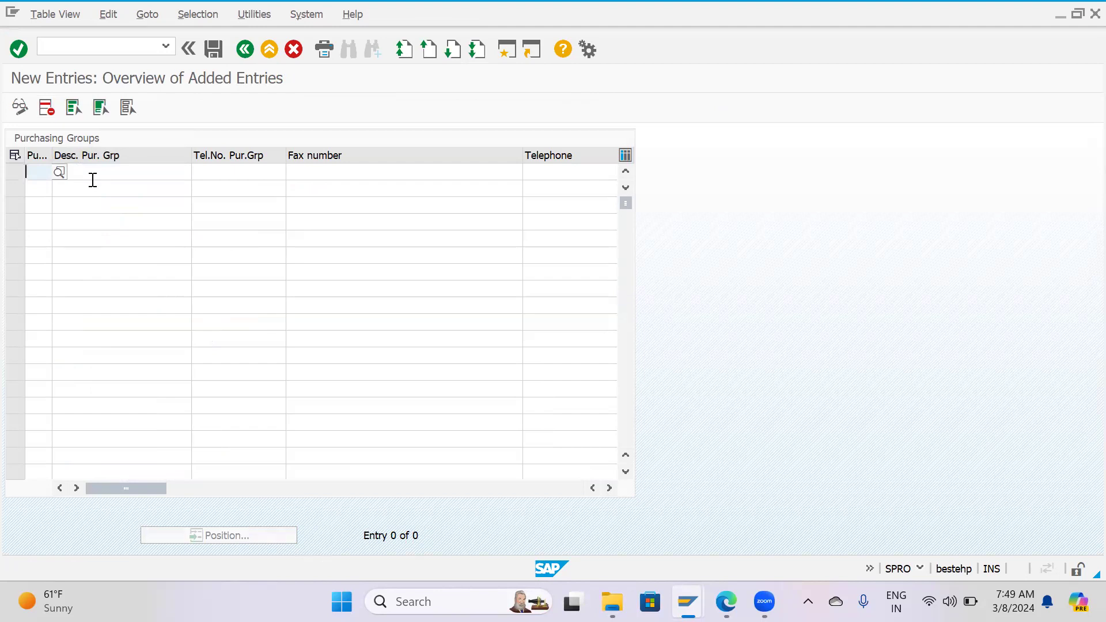
{"action": "type", "text": "HP1"}
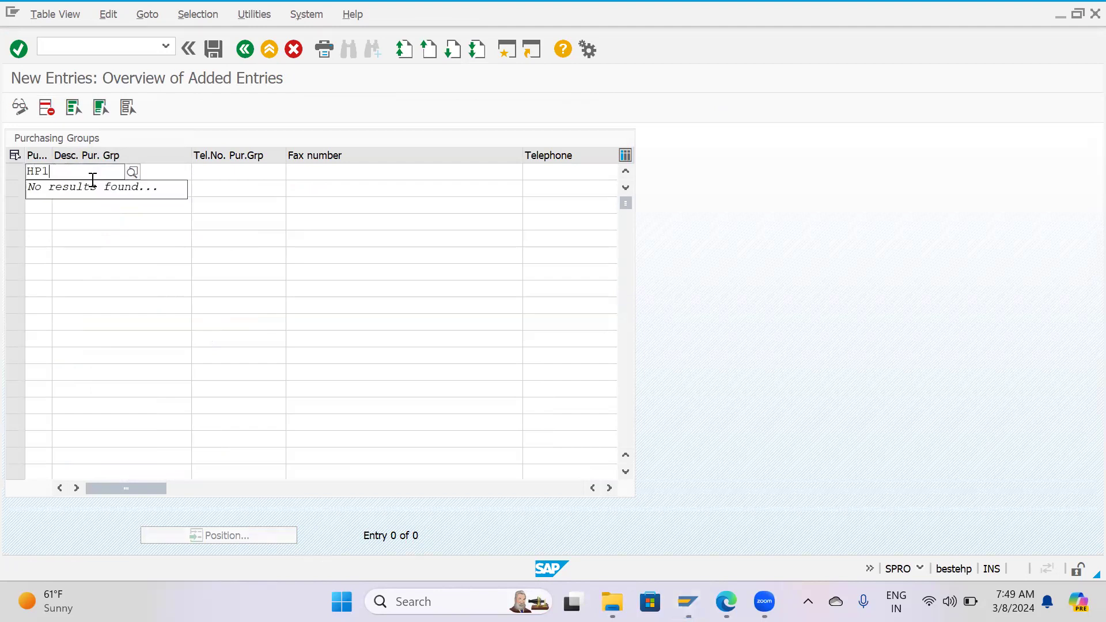
{"action": "key", "text": "Tab"}
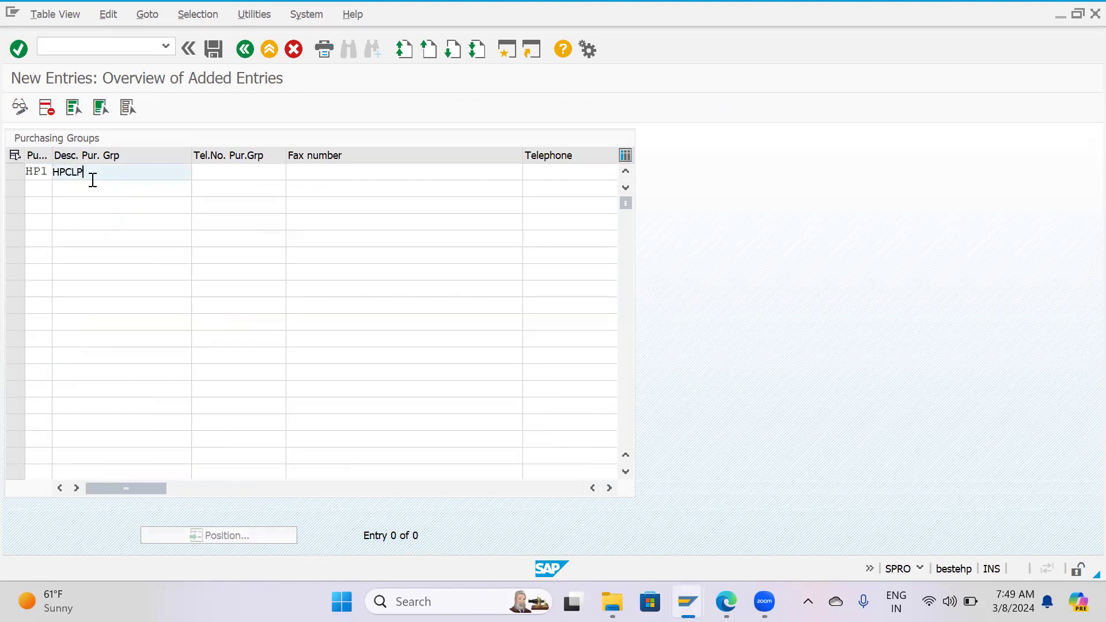
{"action": "type", "text": "HPCLP.Group"}
{"action": "key", "text": "Tab"}
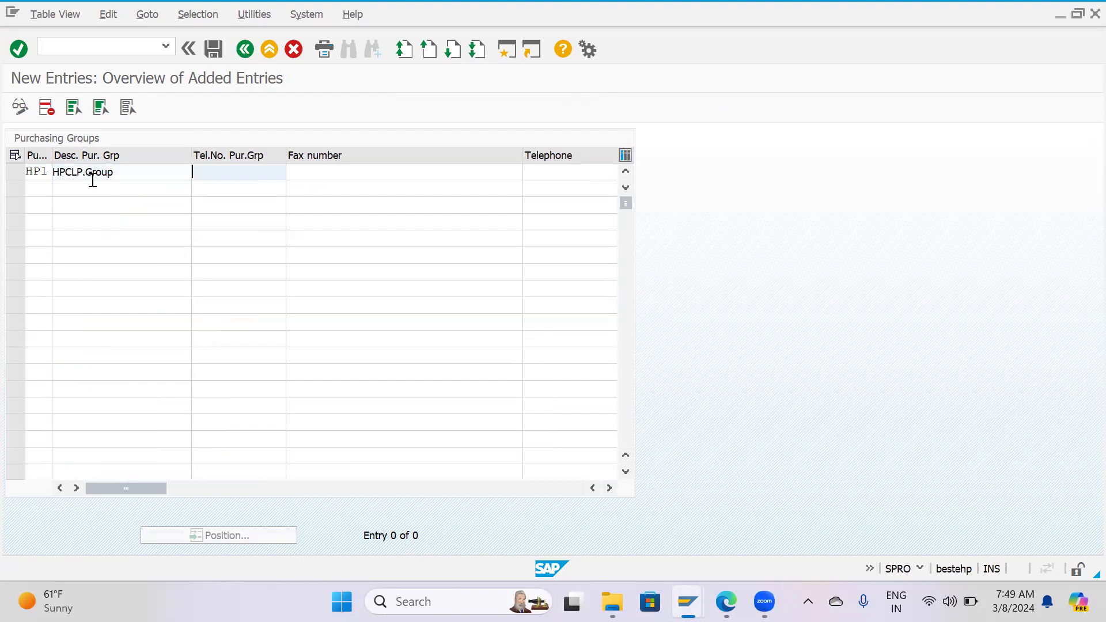
{"action": "type", "text": "123456"}
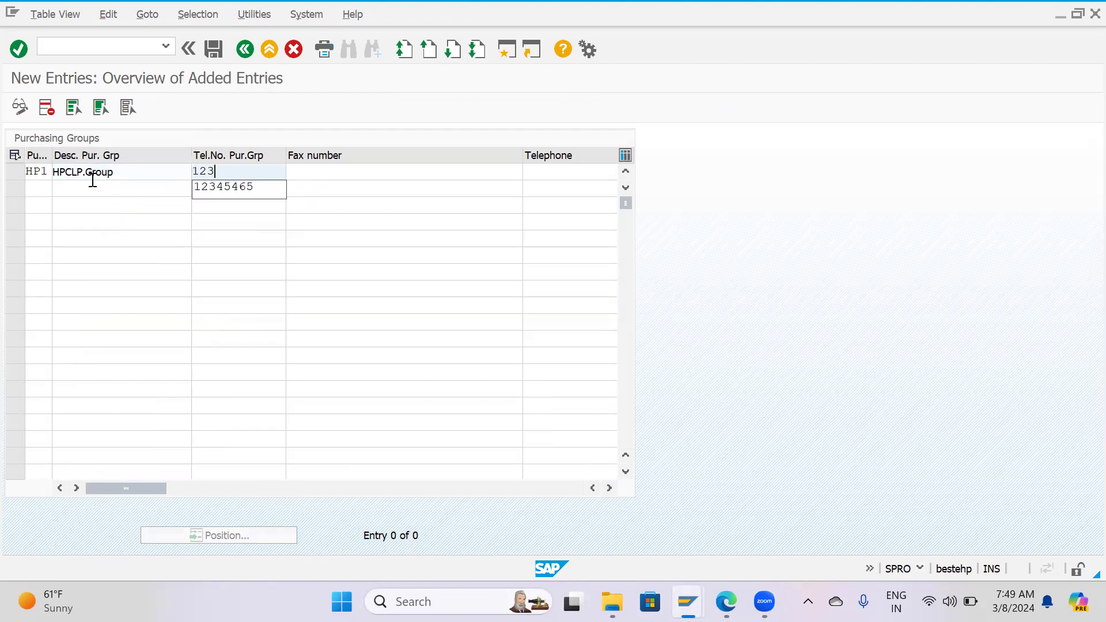
{"action": "key", "text": "Tab"}
{"action": "type", "text": "234677"}
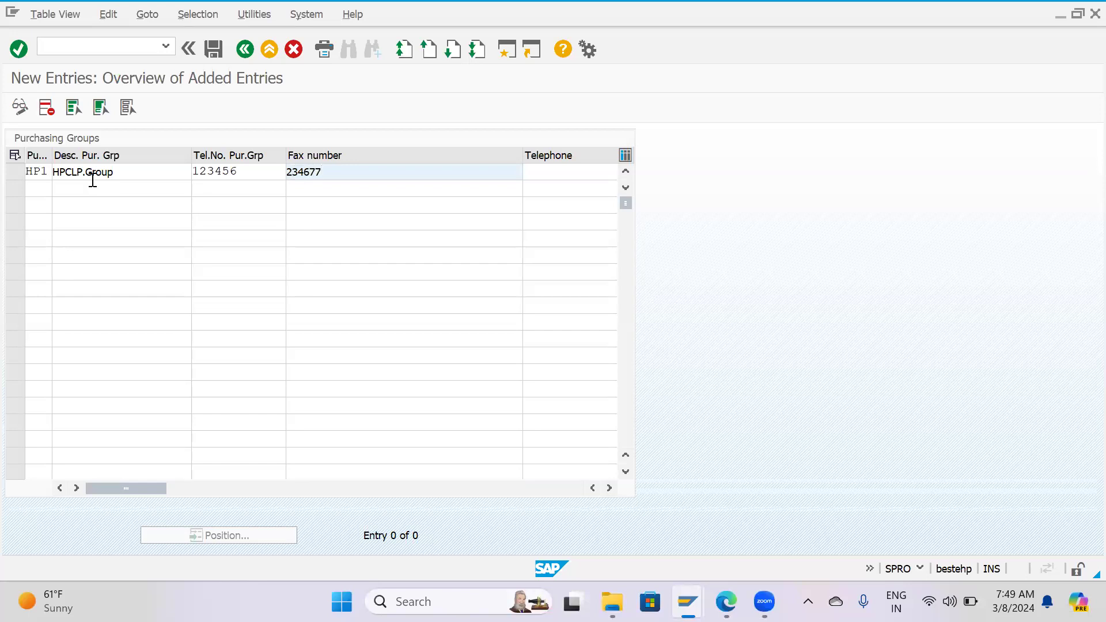
{"action": "key", "text": "Tab"}
{"action": "type", "text": "12346"}
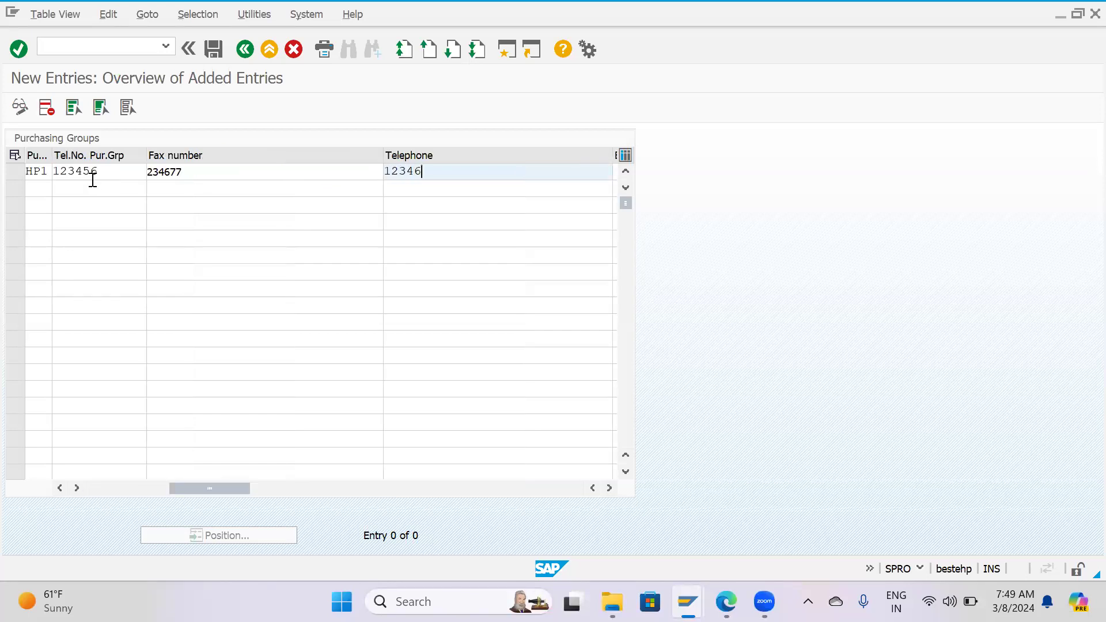
{"action": "key", "text": "Return"}
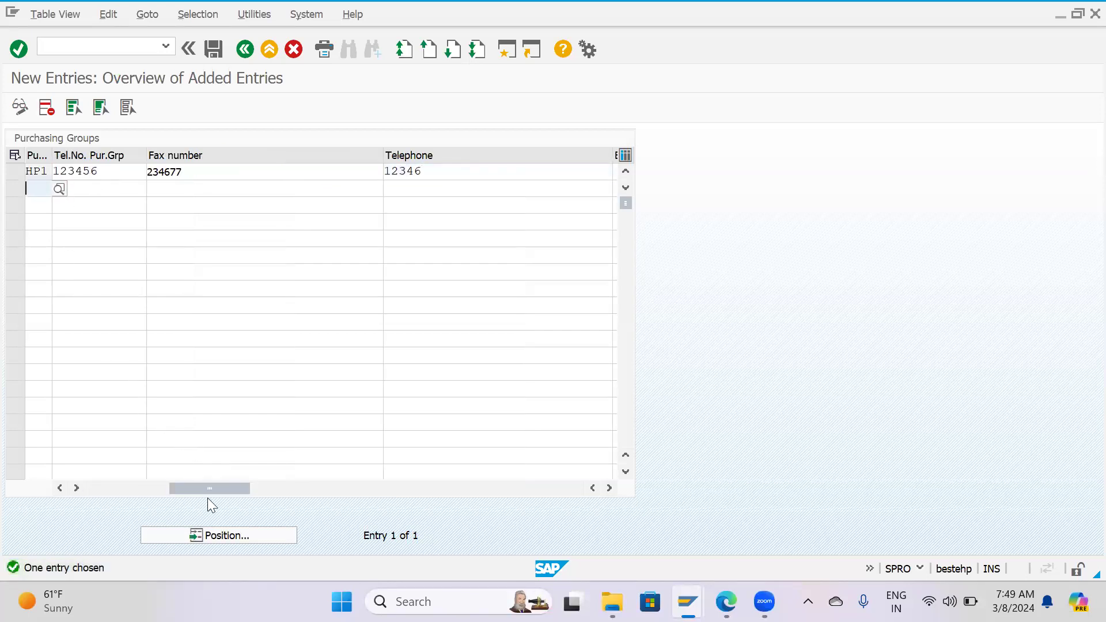
Add a second purchasing group HP2 with the same description, HPCLP.Group.
{"action": "left_click_drag", "start_coordinate": [205, 488], "coordinate": [122, 488]}
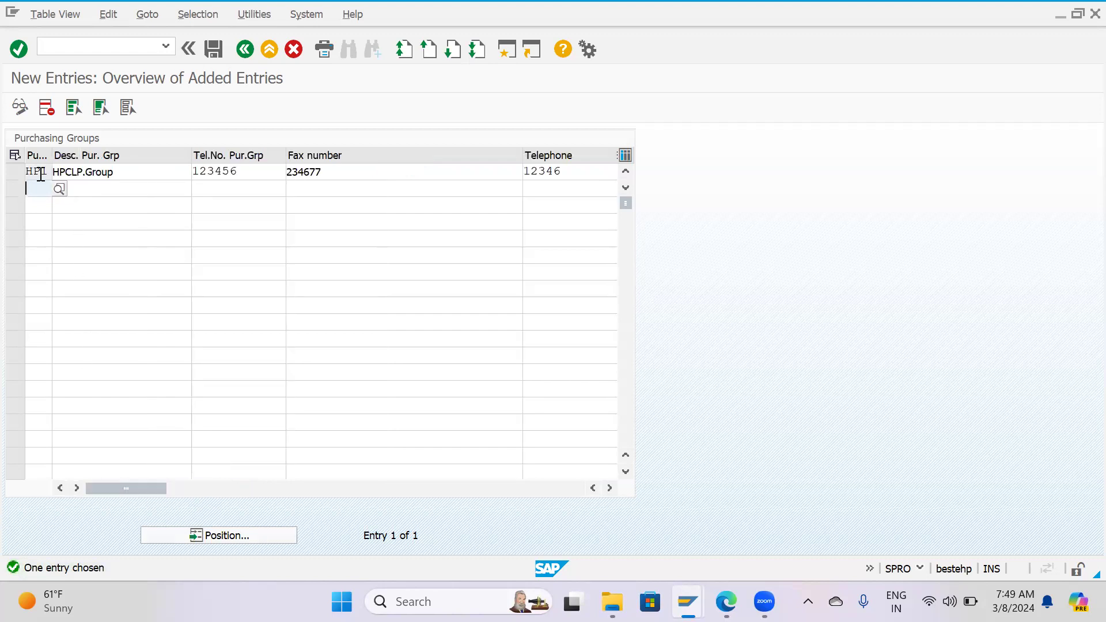
{"action": "type", "text": "HP2"}
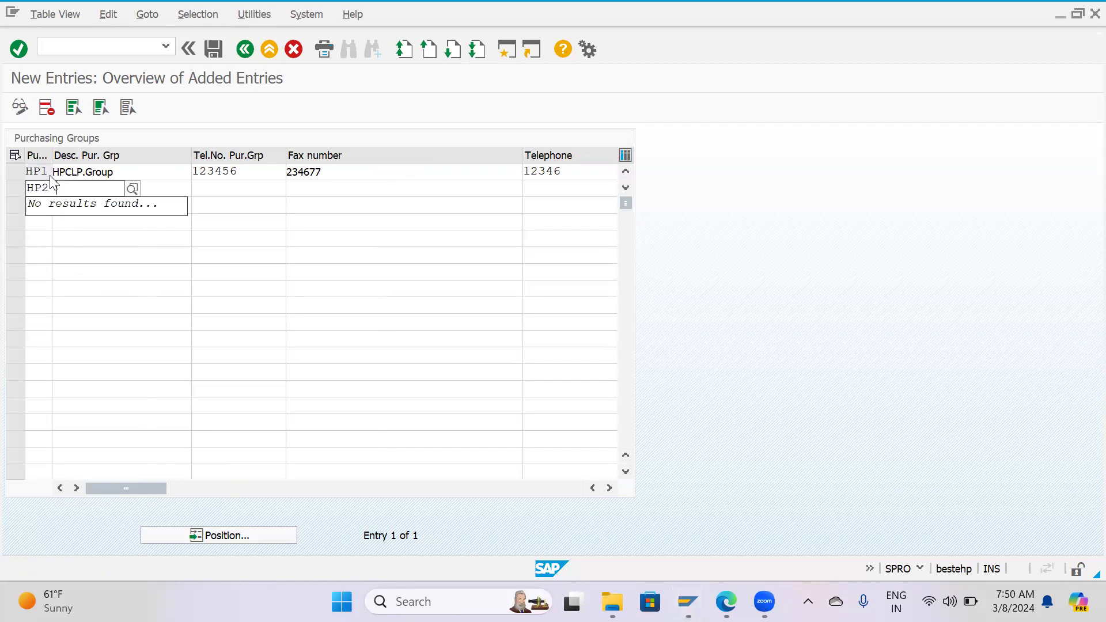
{"action": "key", "text": "Tab"}
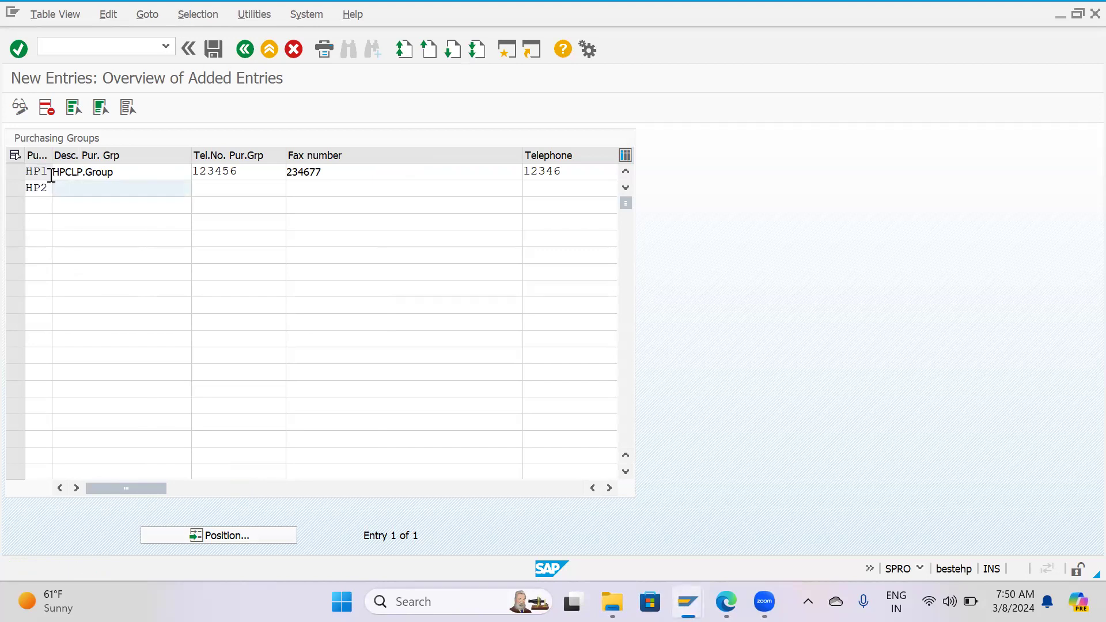
{"action": "type", "text": "HPCL"}
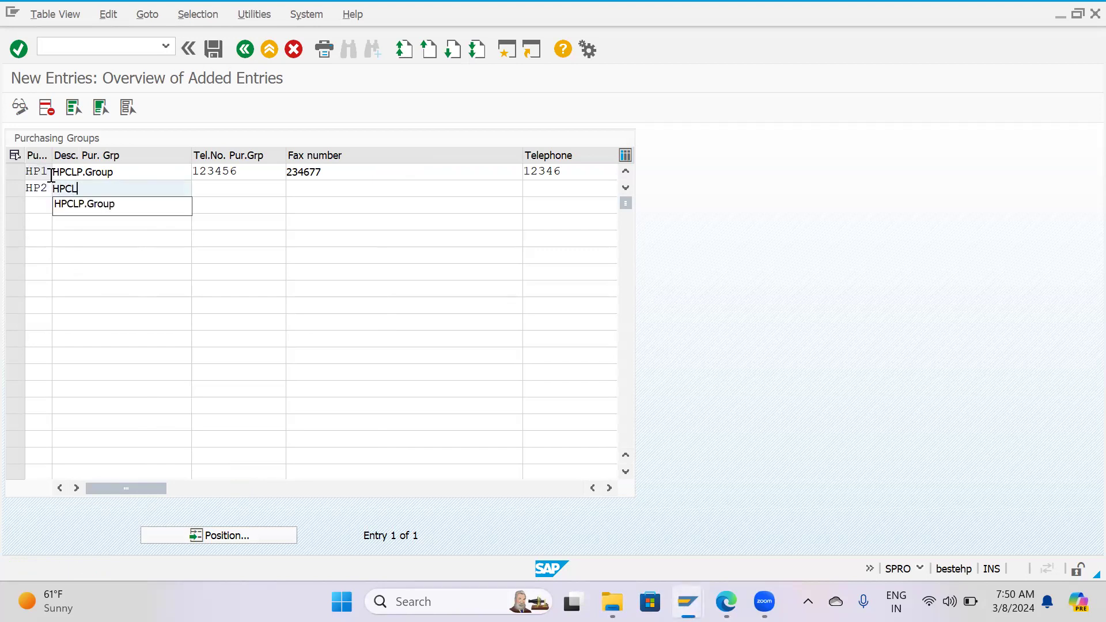
{"action": "key", "text": "Down"}
{"action": "key", "text": "Return"}
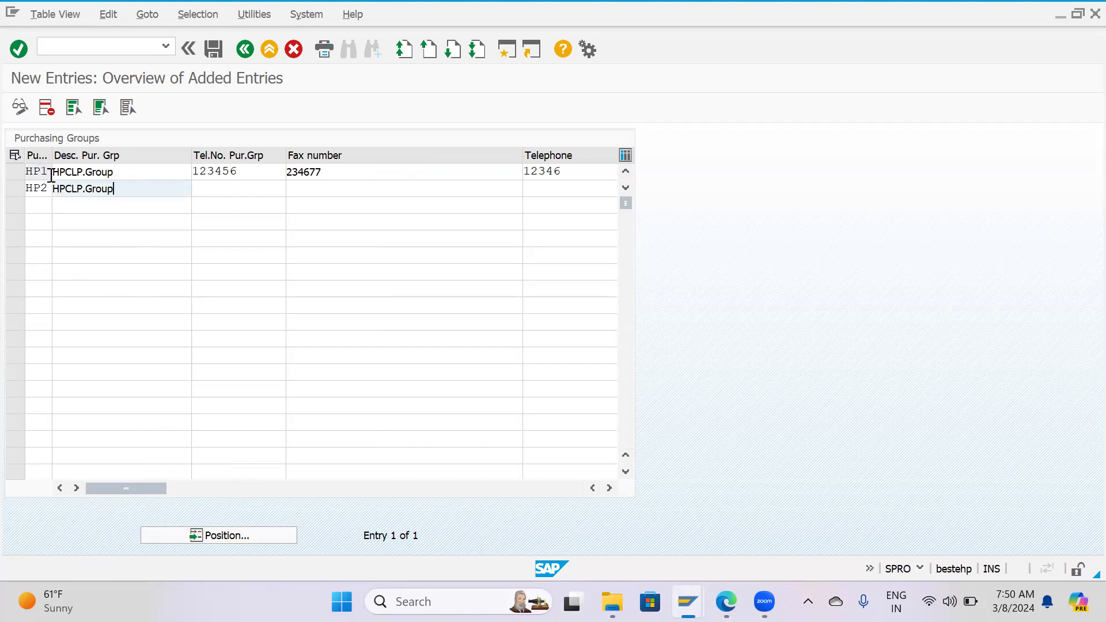
Fill in the purchasing group telephone number, fax number and telephone for group HP2.
{"action": "key", "text": "Tab"}
{"action": "key", "text": "Tab"}
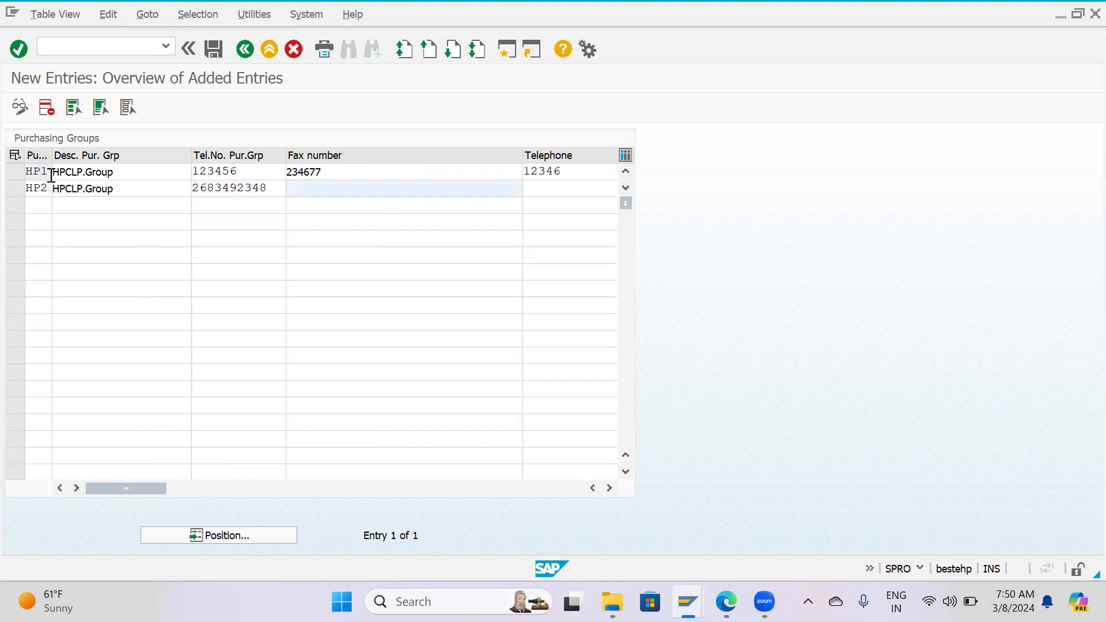
{"action": "key", "text": "Tab"}
{"action": "type", "text": "3u4234"}
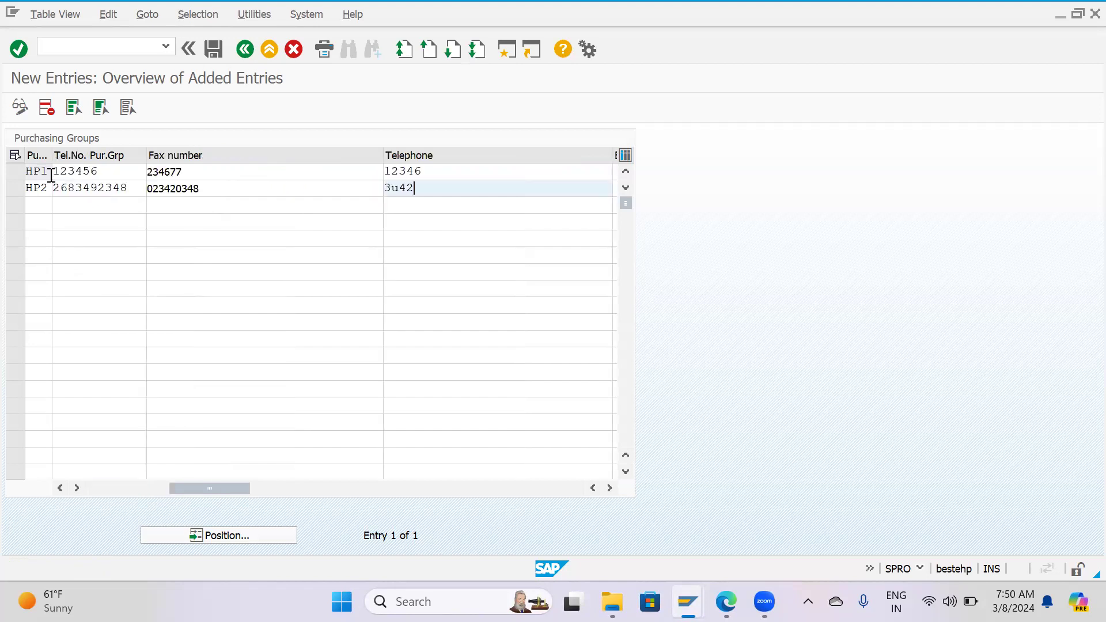
{"action": "key", "text": "BackSpace"}
{"action": "key", "text": "BackSpace"}
{"action": "key", "text": "BackSpace"}
{"action": "key", "text": "BackSpace"}
{"action": "key", "text": "BackSpace"}
{"action": "type", "text": "09988"}
Save purchasing groups HP1 and HP2 under customizing request DPKK901307.
{"action": "left_click_drag", "start_coordinate": [216, 490], "coordinate": [29, 489]}
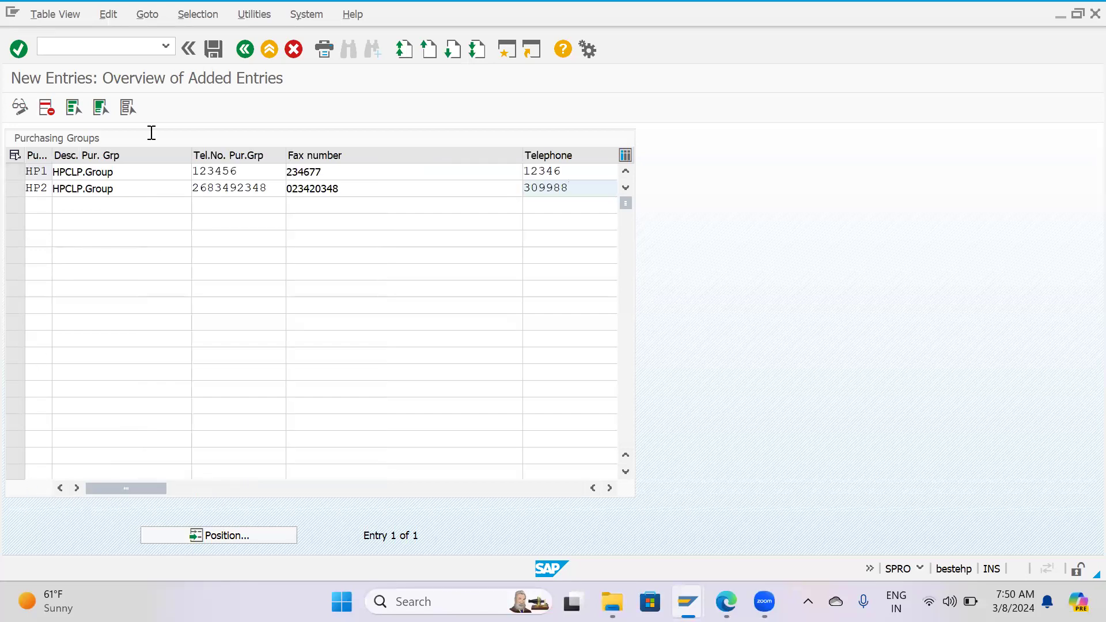
{"action": "left_click", "coordinate": [219, 53]}
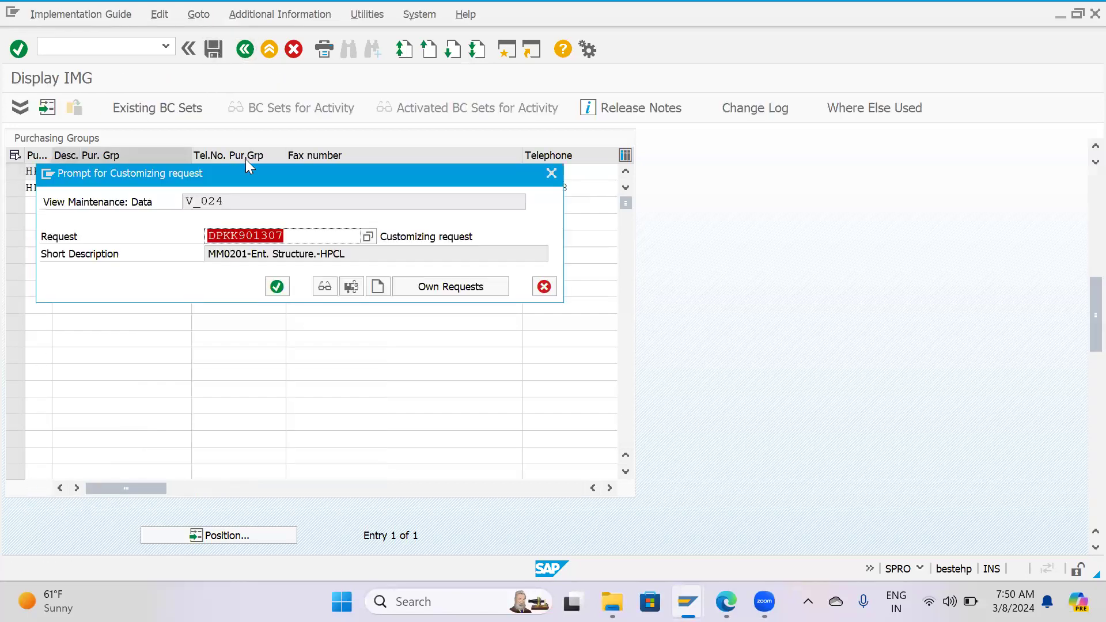
{"action": "left_click", "coordinate": [276, 286]}
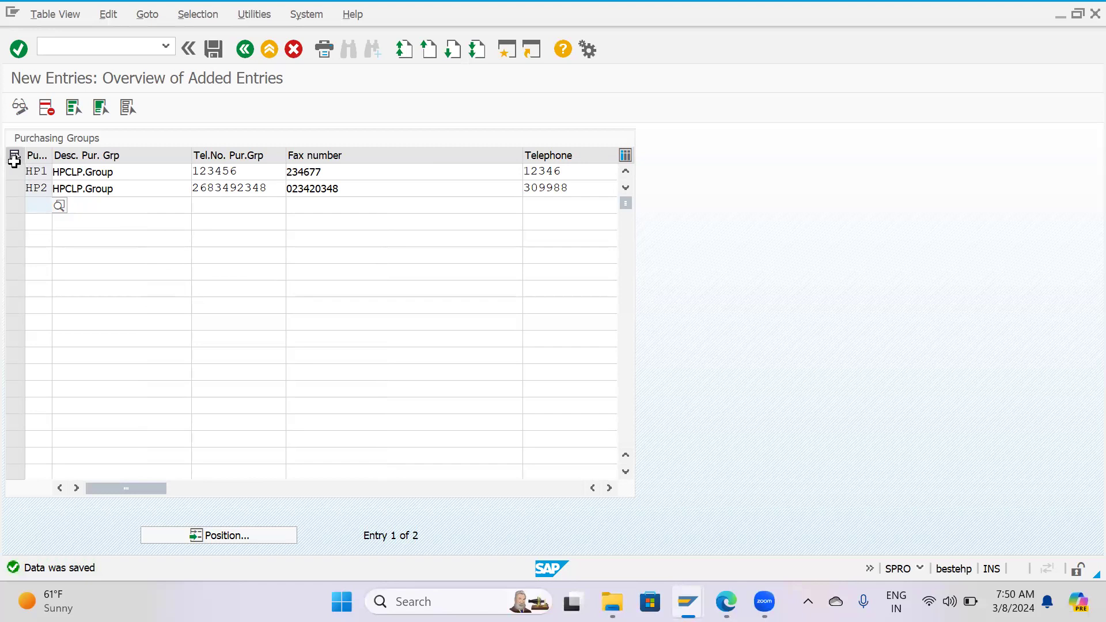
{"action": "left_click", "coordinate": [15, 172]}
{"action": "left_click", "coordinate": [12, 175]}
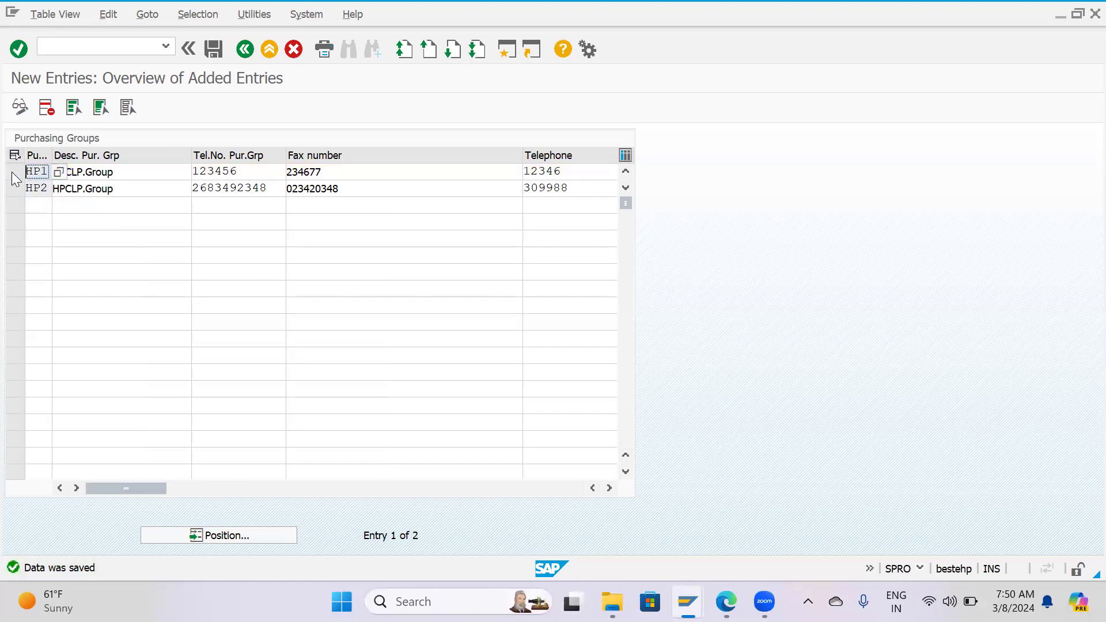
{"action": "left_click", "coordinate": [15, 193]}
{"action": "left_click", "coordinate": [17, 174]}
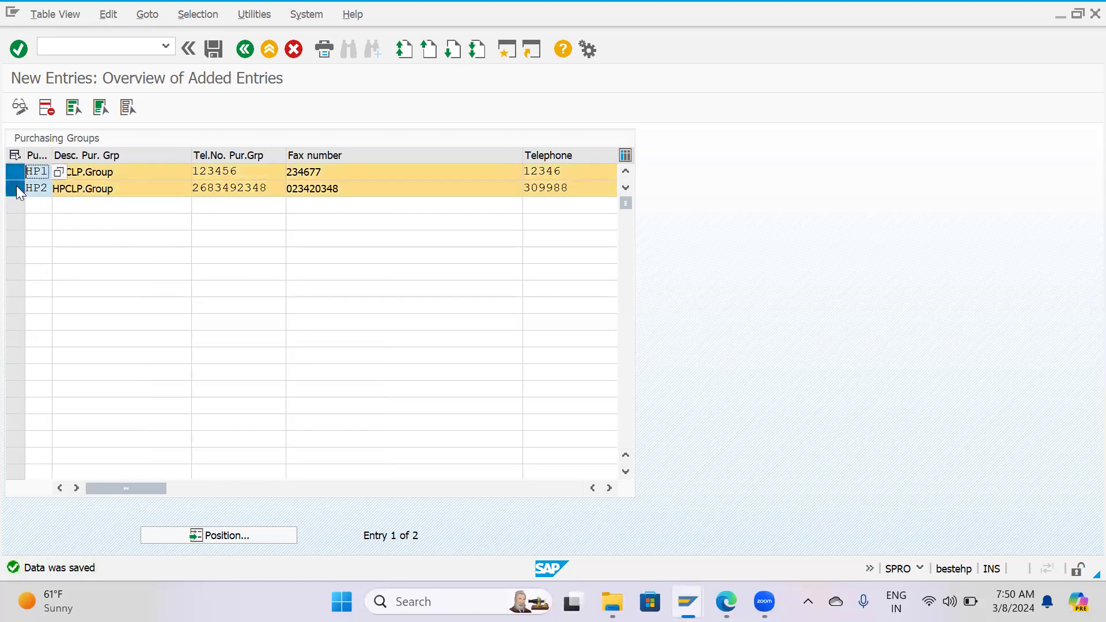
{"action": "left_click", "coordinate": [17, 189]}
{"action": "left_click", "coordinate": [15, 171]}
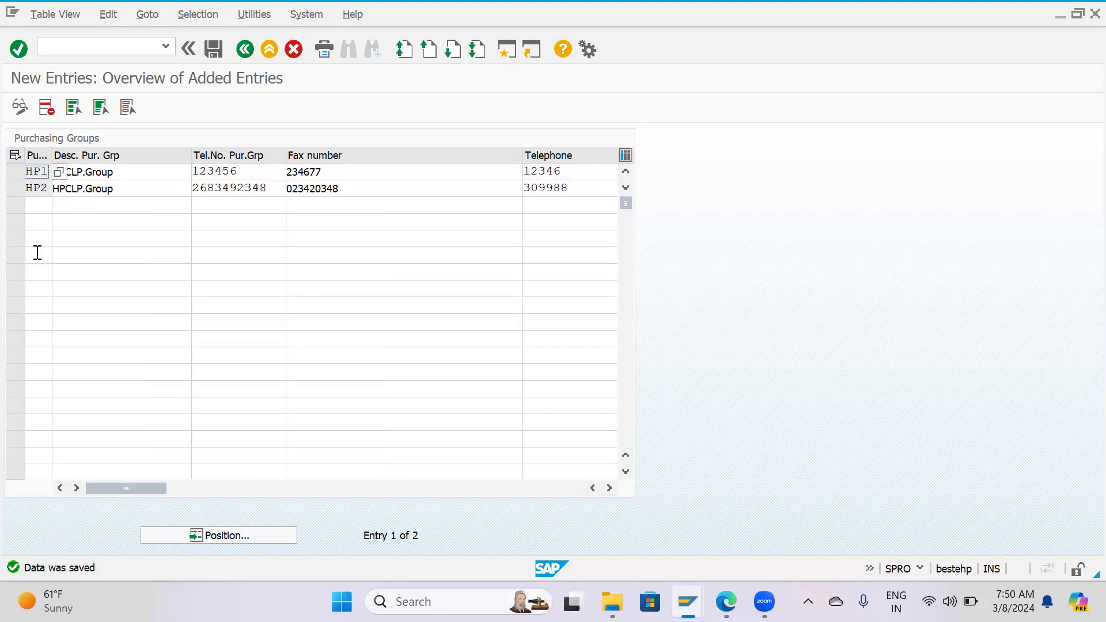
Leave customizing for SAP Easy Access and start the general table display with transaction se16n.
{"action": "key", "text": "F3"}
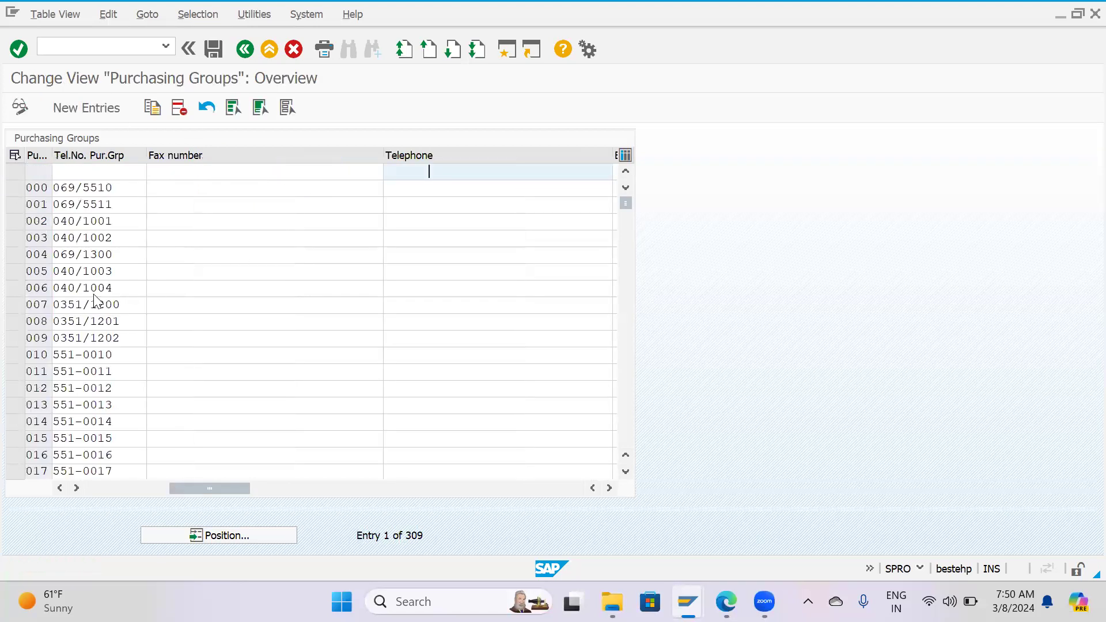
{"action": "key", "text": "F3"}
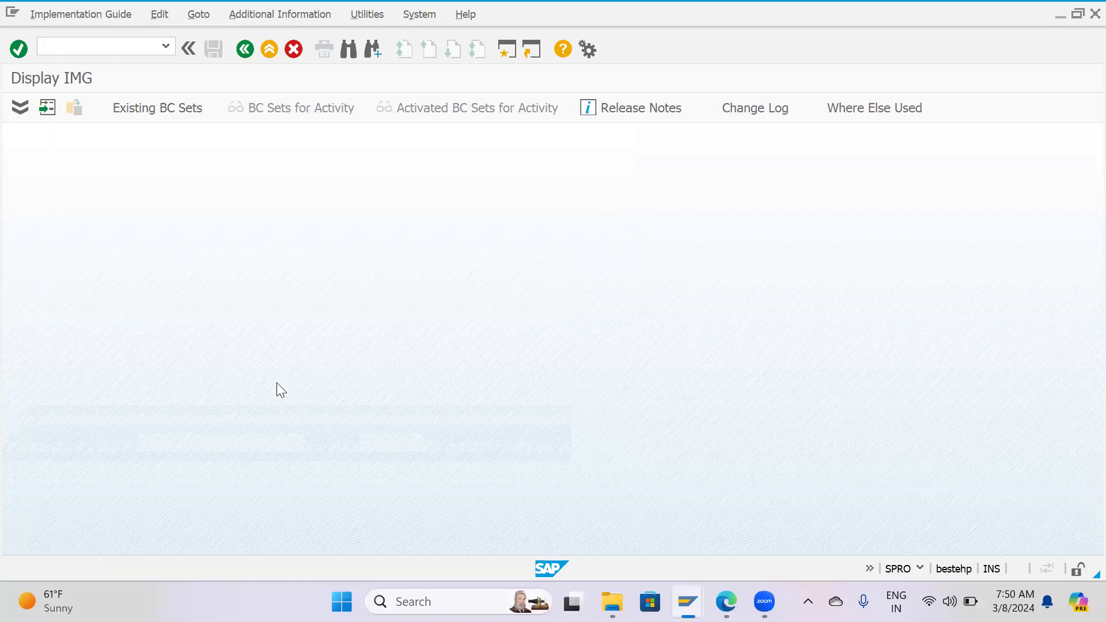
{"action": "key", "text": "F3"}
{"action": "key", "text": "F3"}
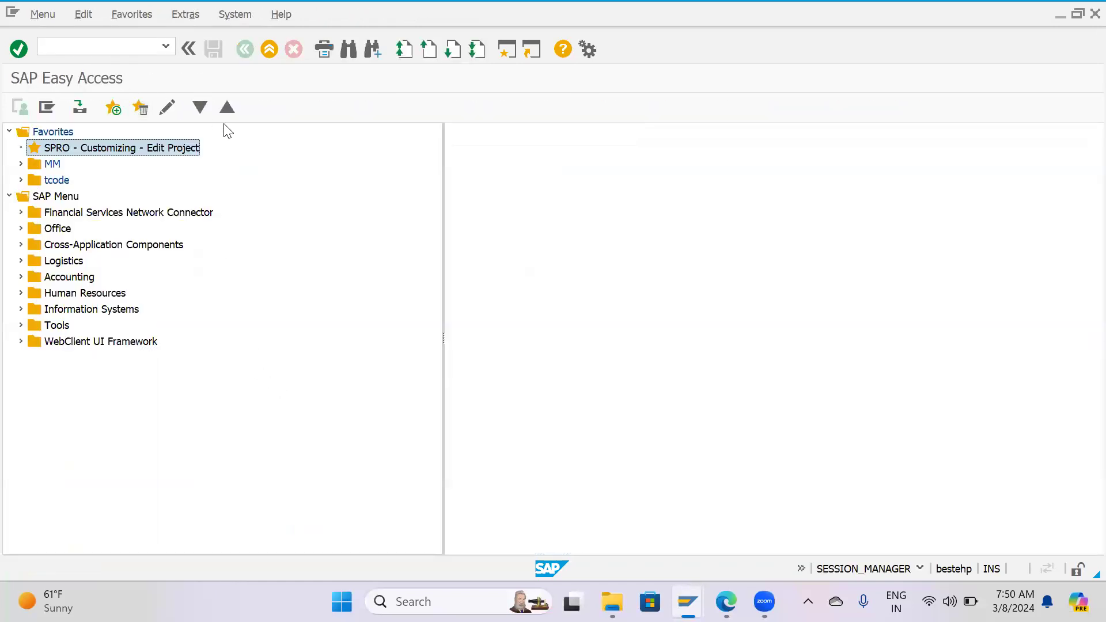
{"action": "left_click", "coordinate": [123, 45]}
{"action": "type", "text": "se"}
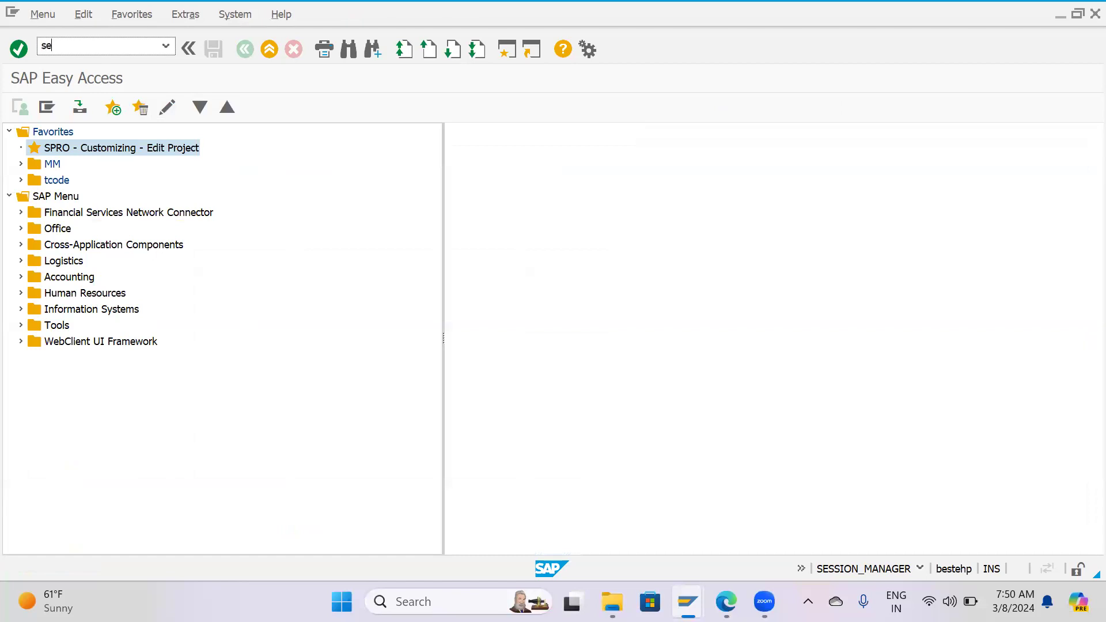
{"action": "type", "text": "16n"}
{"action": "key", "text": "Return"}
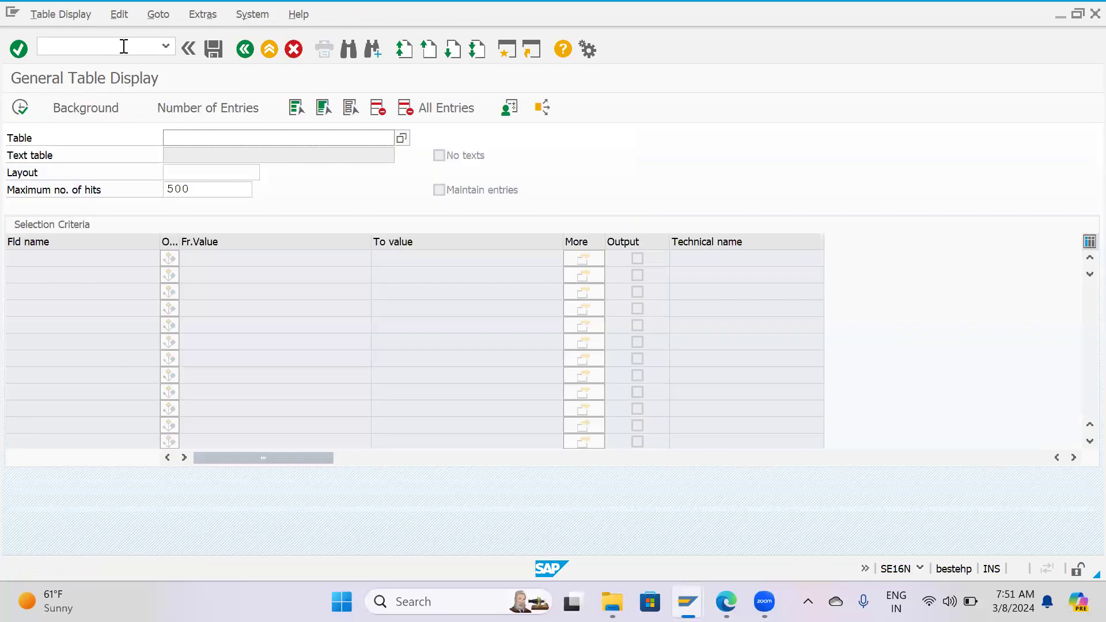
Display the entry for plant HP01 in table T001W, review all its columns and return to the selection.
{"action": "type", "text": "t001w"}
{"action": "key", "text": "Return"}
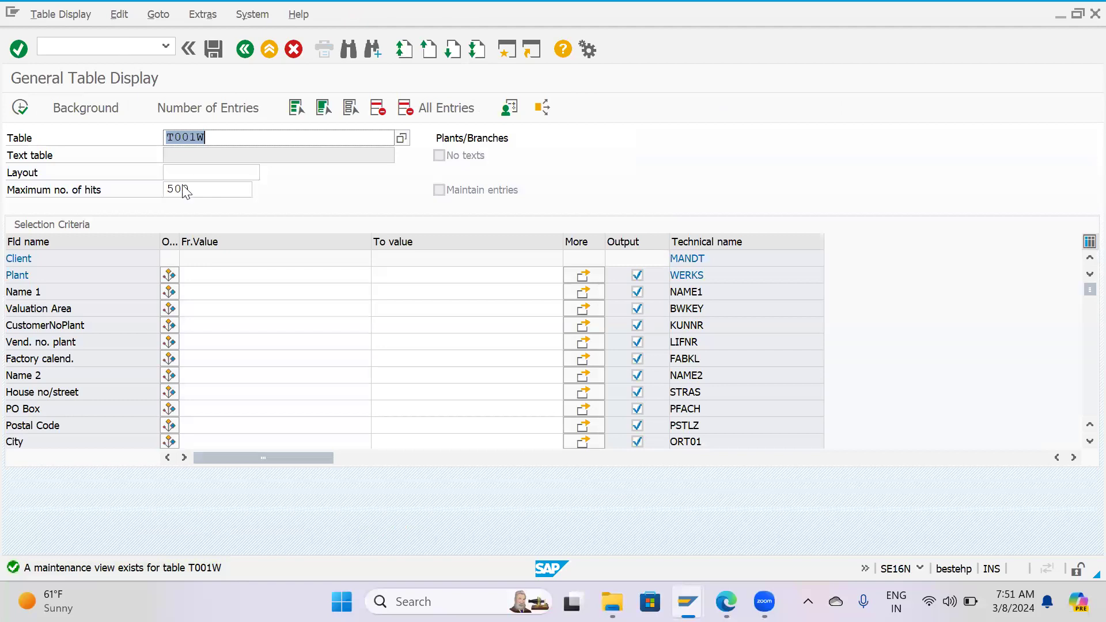
{"action": "left_click", "coordinate": [218, 275]}
{"action": "type", "text": "HP01"}
{"action": "key", "text": "Return"}
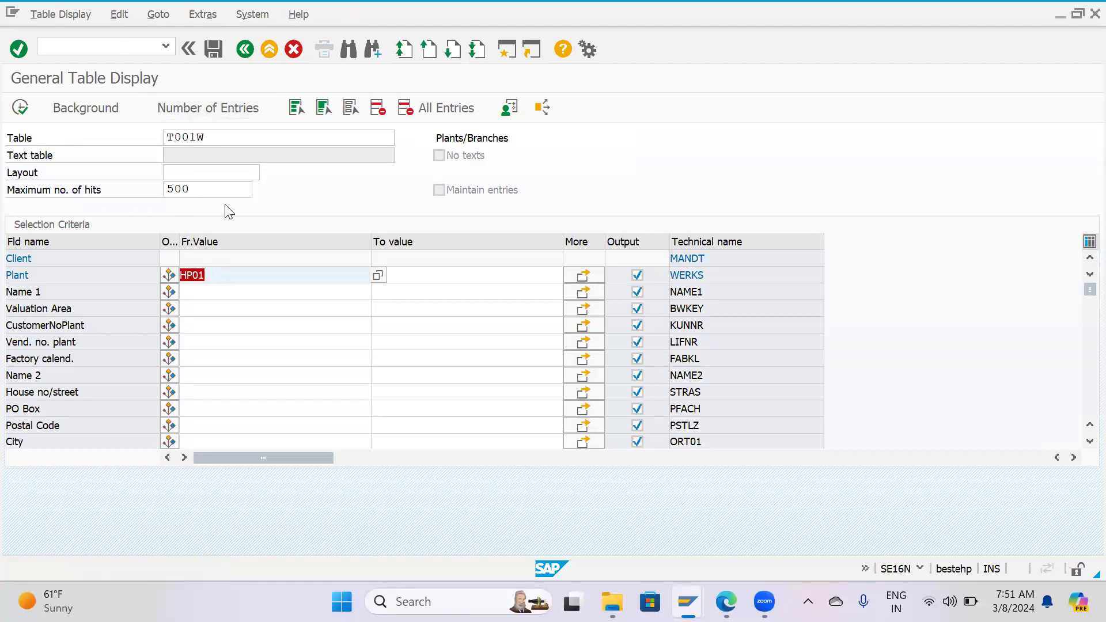
{"action": "left_click", "coordinate": [23, 108]}
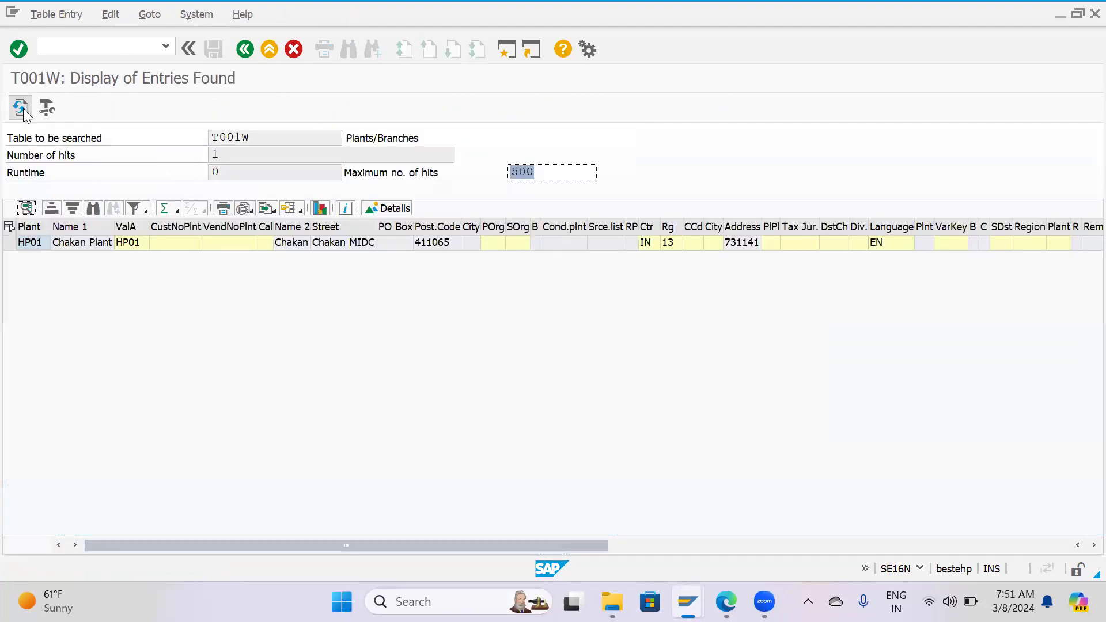
{"action": "left_click_drag", "start_coordinate": [423, 544], "coordinate": [887, 543]}
{"action": "left_click_drag", "start_coordinate": [554, 584], "coordinate": [103, 286]}
{"action": "key", "text": "F3"}
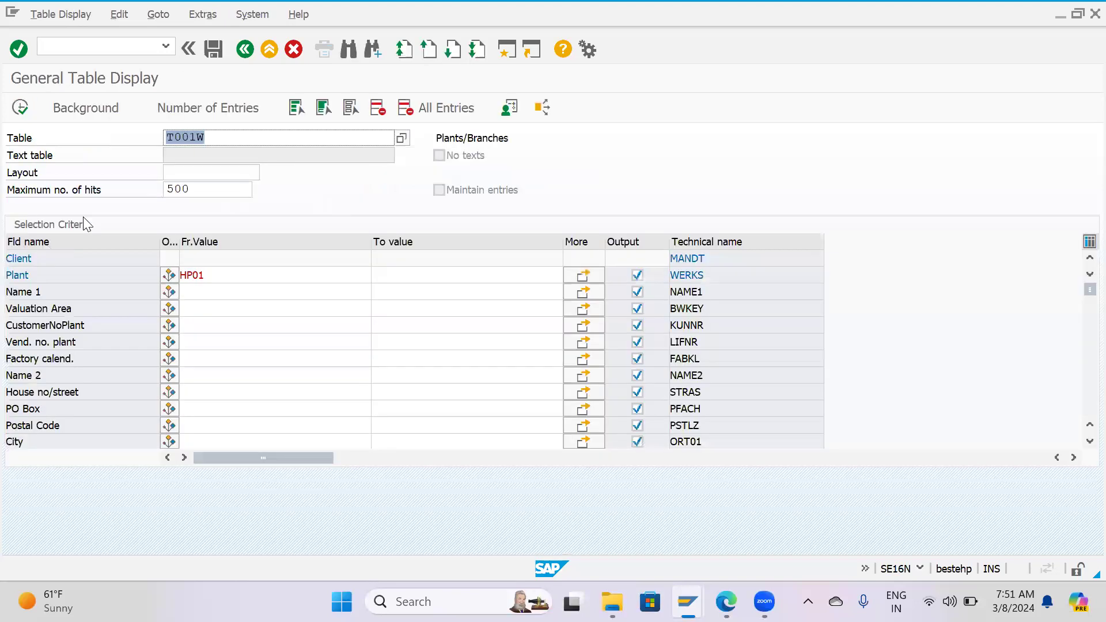
Change the table to be displayed to T001 for company codes.
{"action": "left_click", "coordinate": [239, 140]}
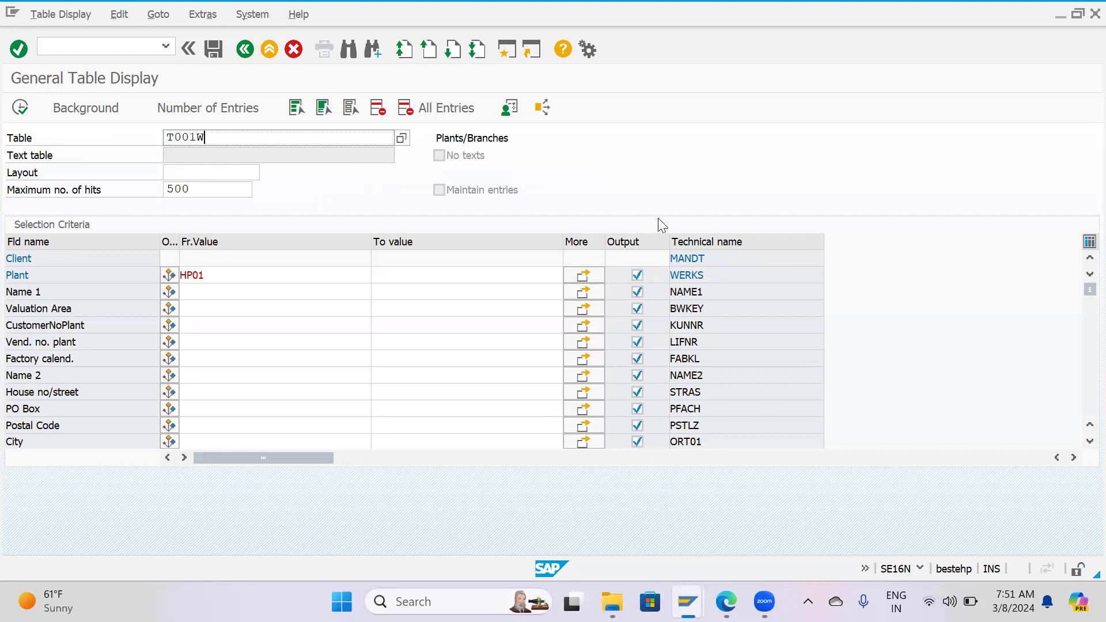
{"action": "left_click", "coordinate": [695, 275]}
{"action": "left_click", "coordinate": [237, 140]}
{"action": "key", "text": "BackSpace"}
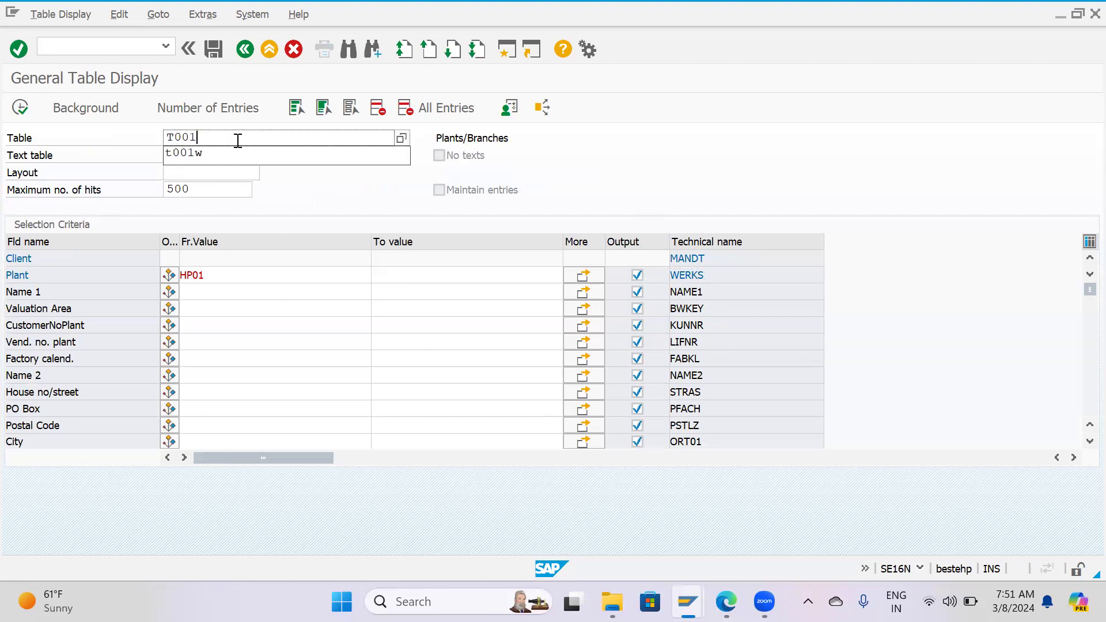
{"action": "key", "text": "Return"}
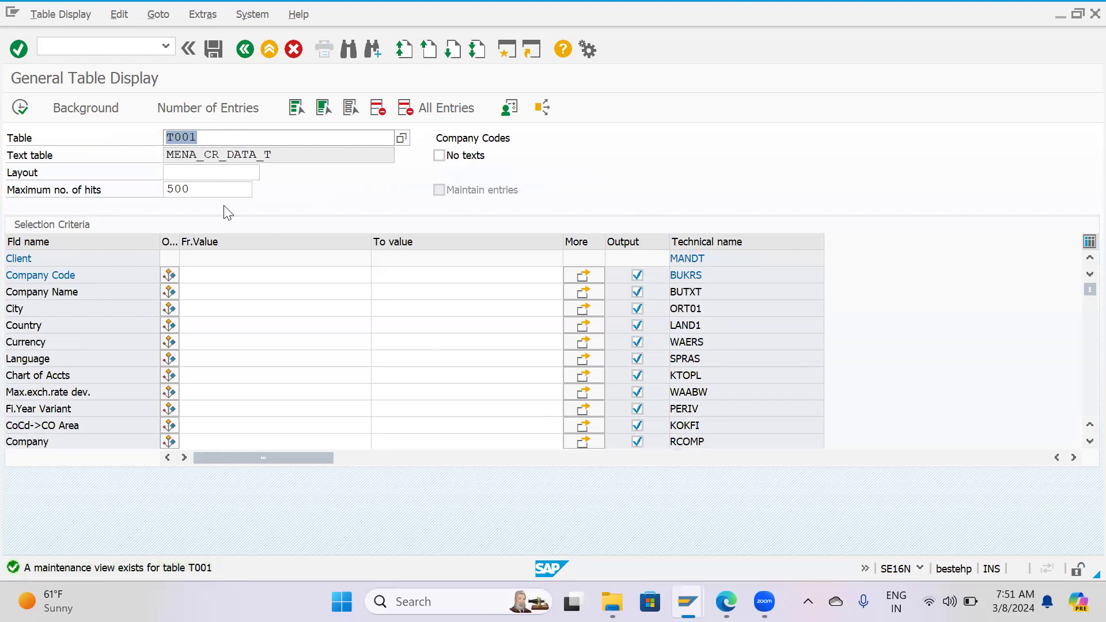
Display the T001 entry for company code HPCL and review its name, city, country, currency and company columns.
{"action": "left_click", "coordinate": [222, 277]}
{"action": "type", "text": "HPCL"}
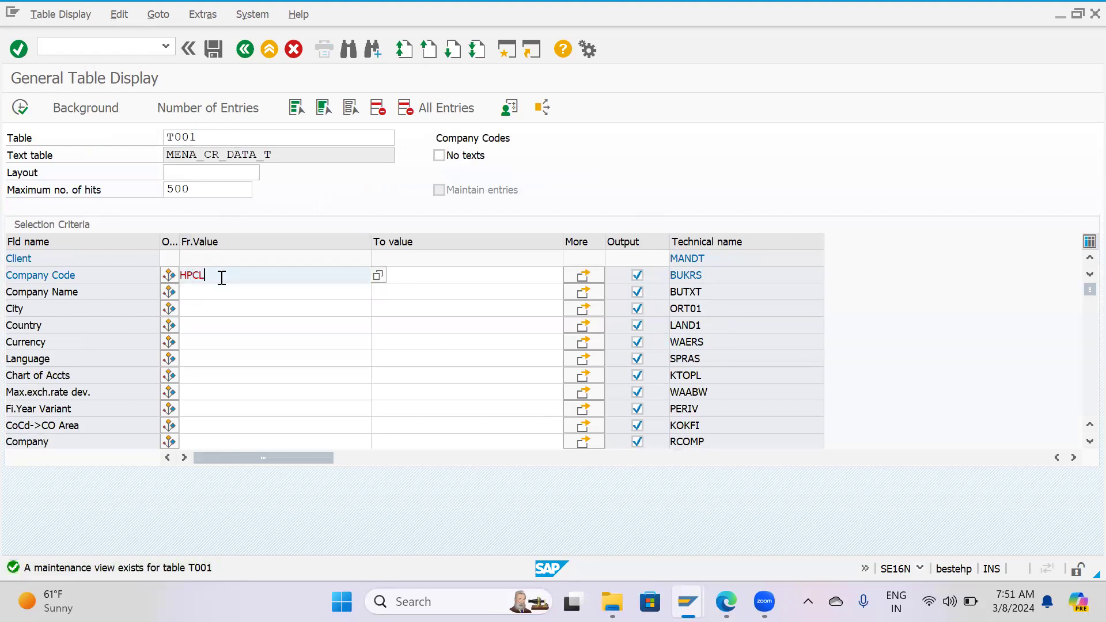
{"action": "key", "text": "Return"}
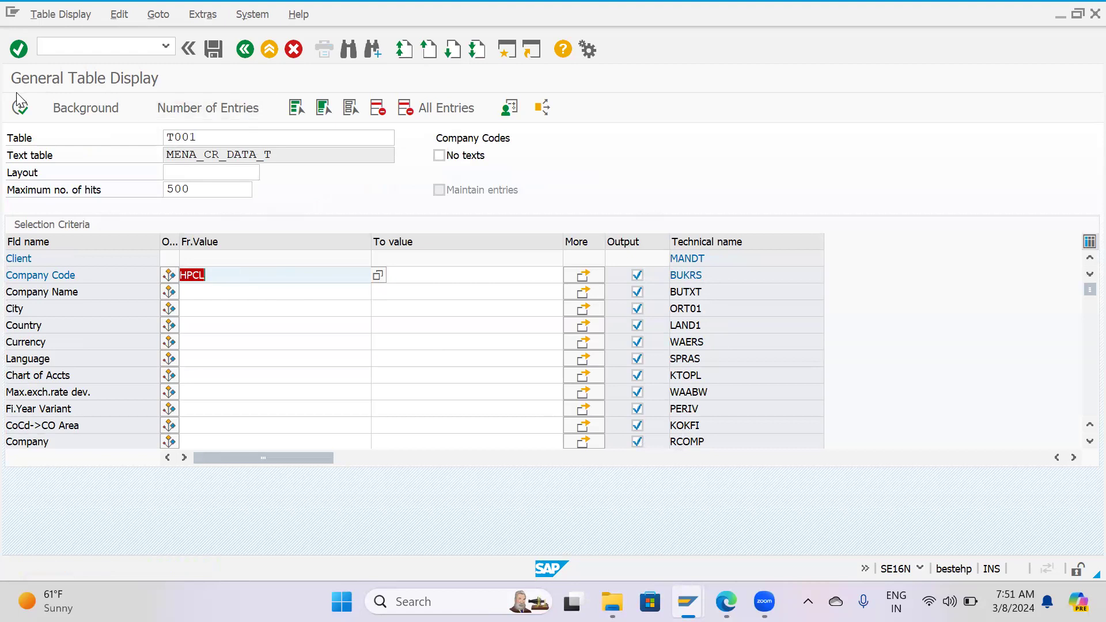
{"action": "left_click", "coordinate": [19, 108]}
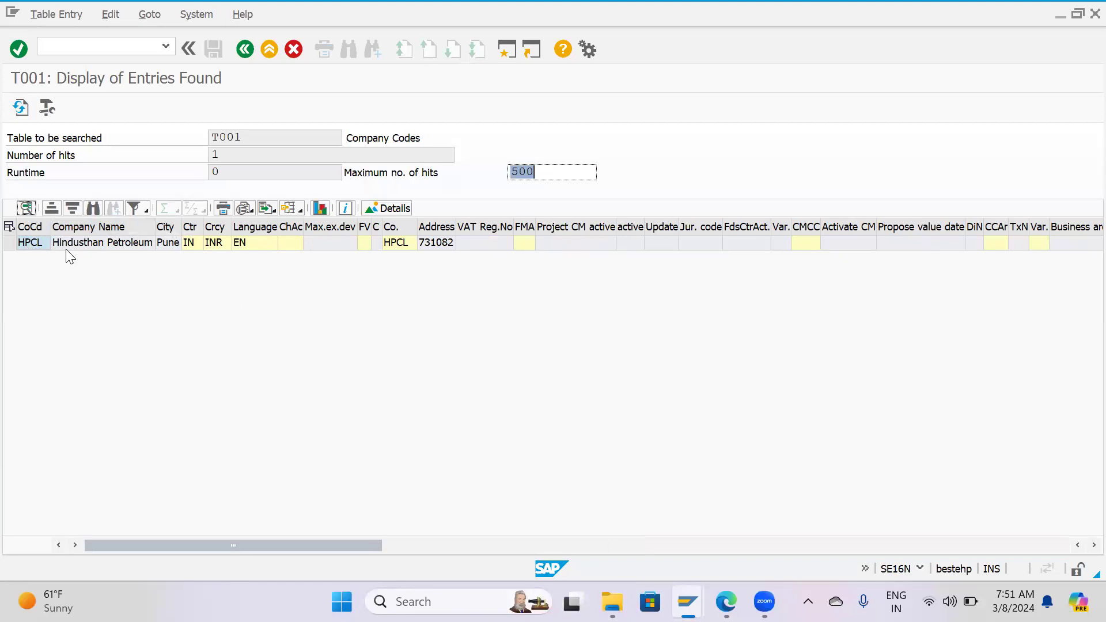
{"action": "left_click", "coordinate": [167, 243]}
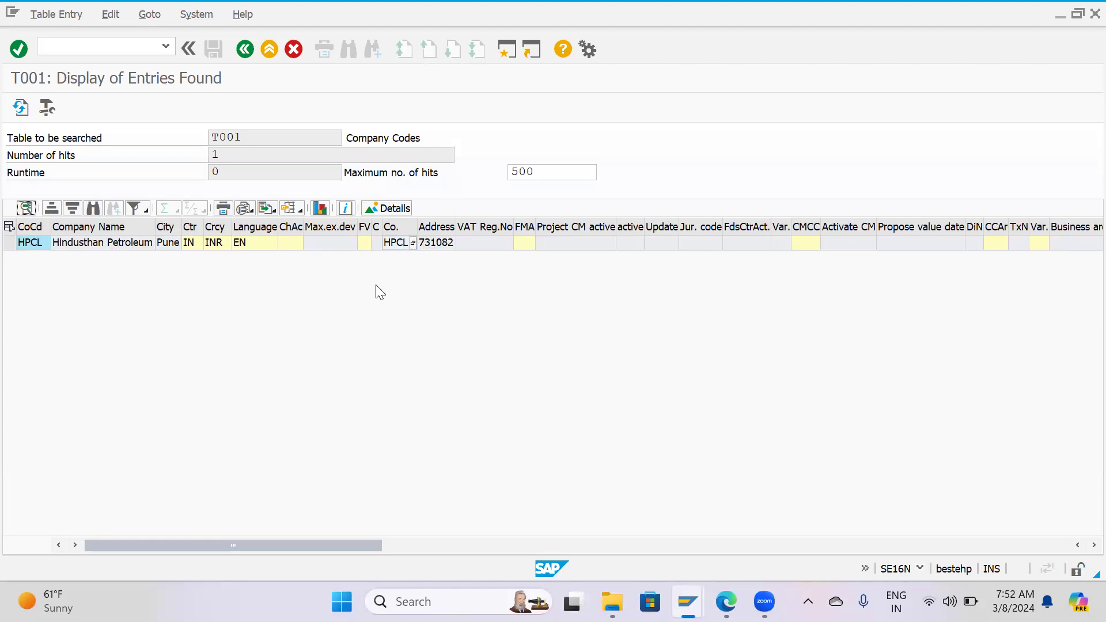
Return to SAP Easy Access and start material creation with transaction mm01.
{"action": "key", "text": "F3"}
{"action": "key", "text": "F3"}
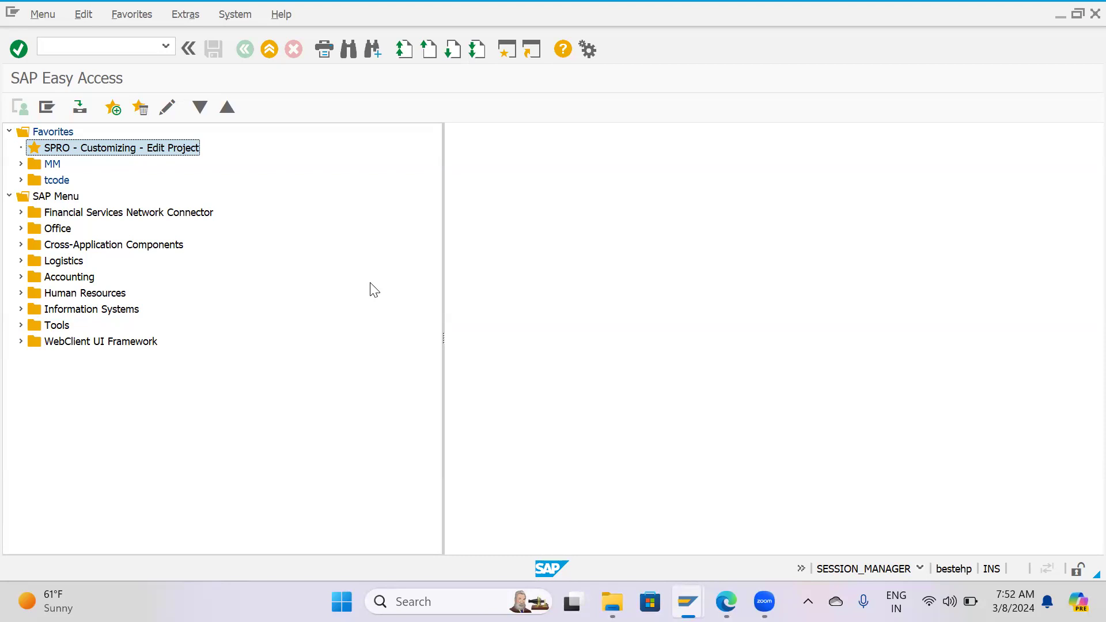
{"action": "left_click", "coordinate": [99, 45]}
{"action": "type", "text": "m"}
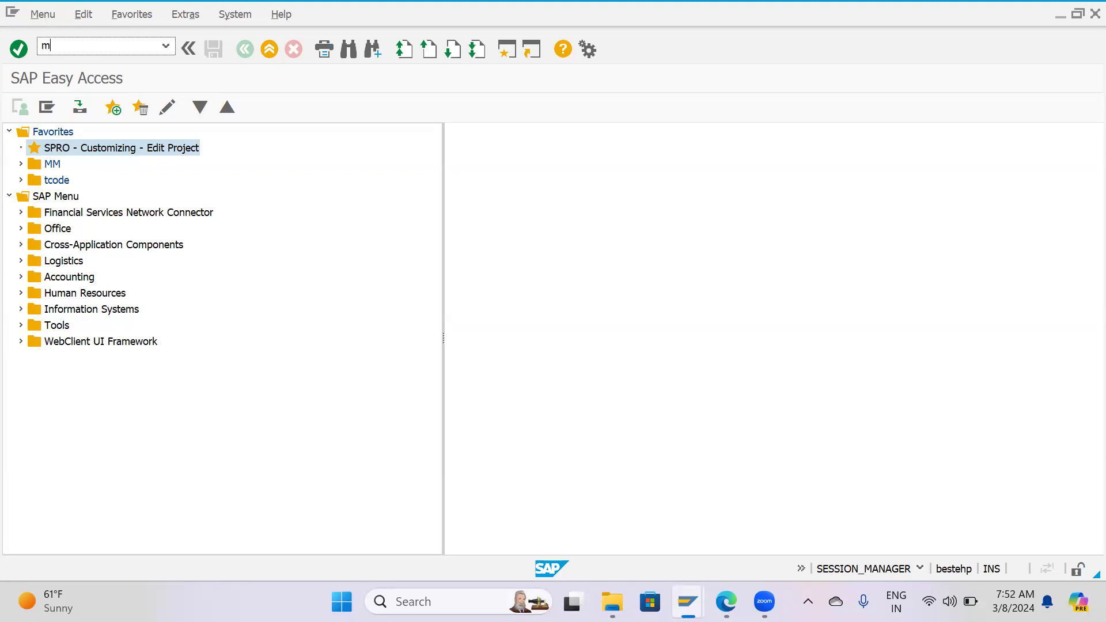
{"action": "type", "text": "m01"}
{"action": "key", "text": "Return"}
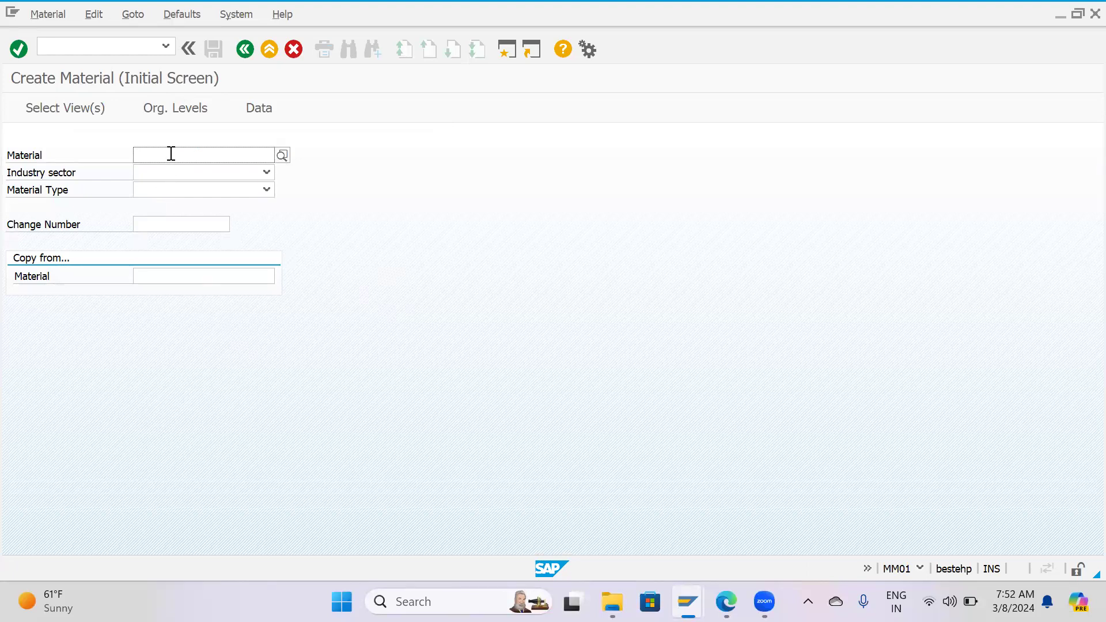
{"action": "left_click", "coordinate": [164, 174]}
{"action": "left_click", "coordinate": [394, 218]}
{"action": "left_click", "coordinate": [190, 151]}
{"action": "type", "text": "wfdsdvs"}
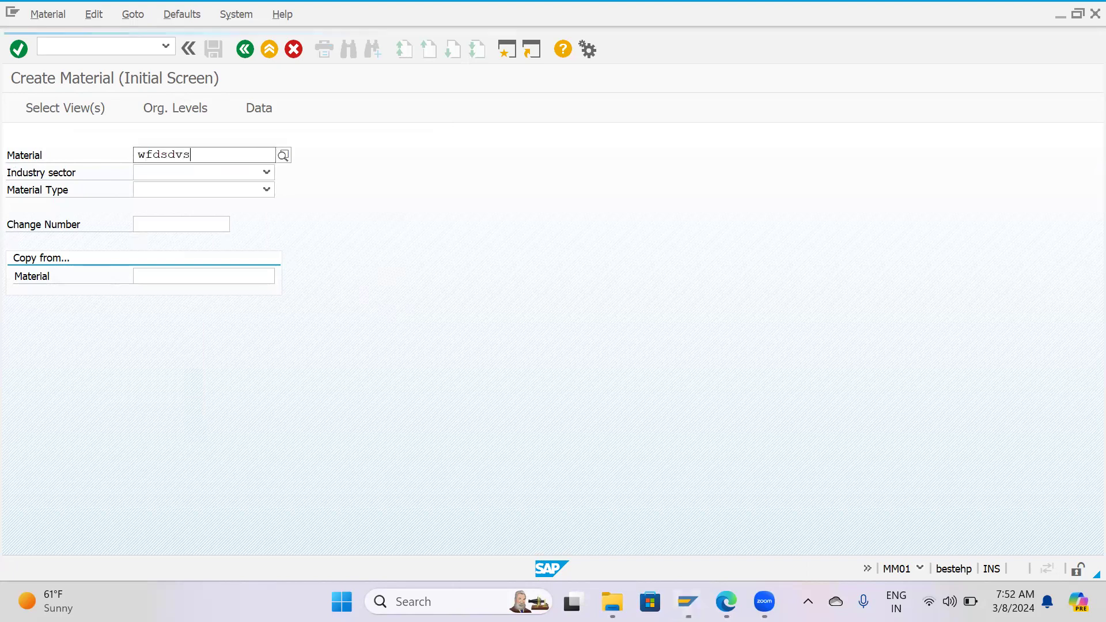
{"action": "key", "text": "Return"}
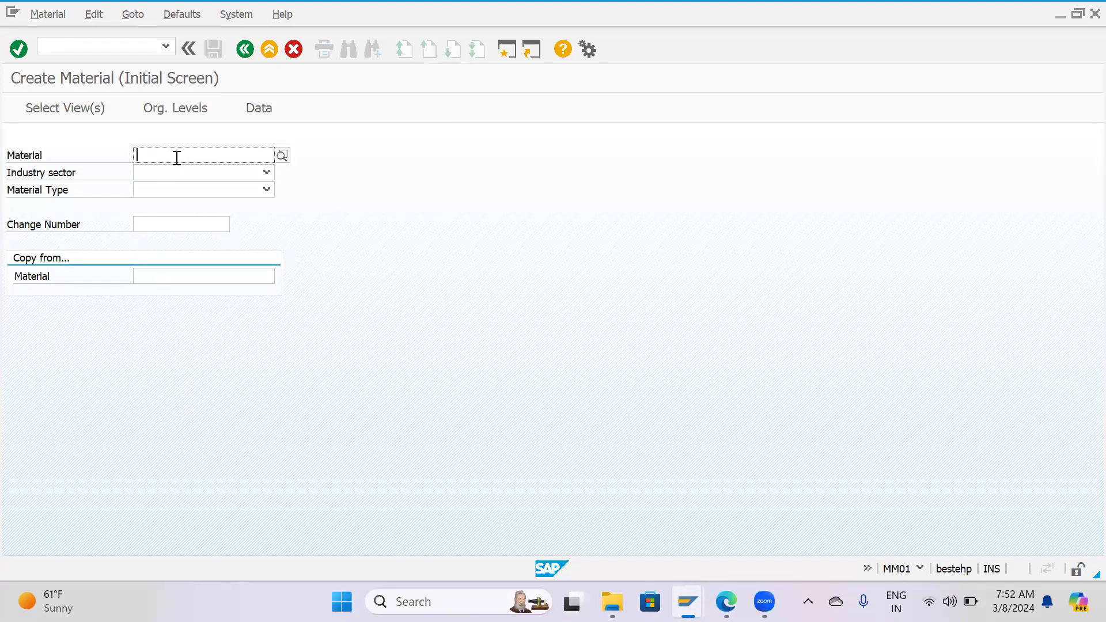
Set the industry sector to M Mechanical Engineering and the material type to HALB Semi-finished product.
{"action": "left_click", "coordinate": [155, 173]}
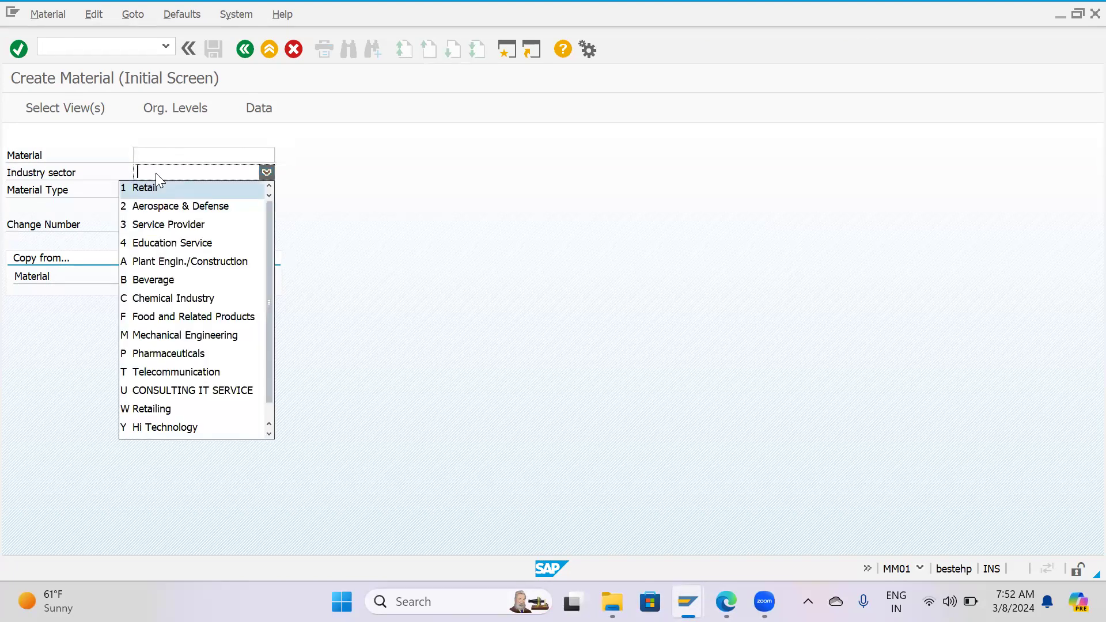
{"action": "left_click", "coordinate": [165, 334]}
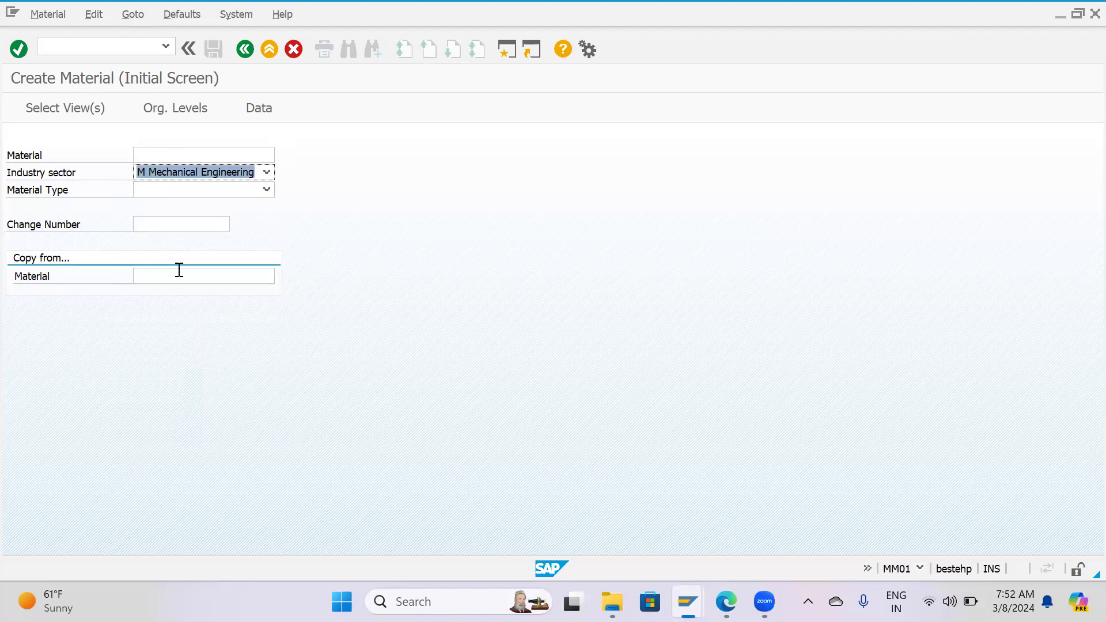
{"action": "left_click", "coordinate": [199, 191]}
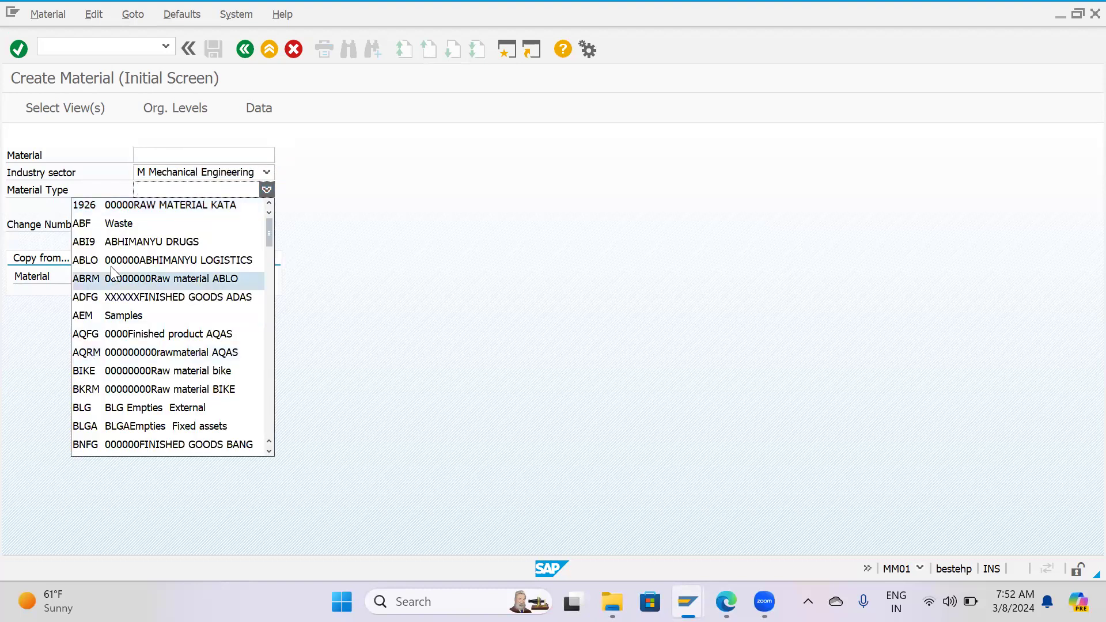
{"action": "scroll", "coordinate": [114, 271], "scroll_direction": "down", "scroll_amount": 6}
{"action": "scroll", "coordinate": [114, 270], "scroll_direction": "down", "scroll_amount": 10}
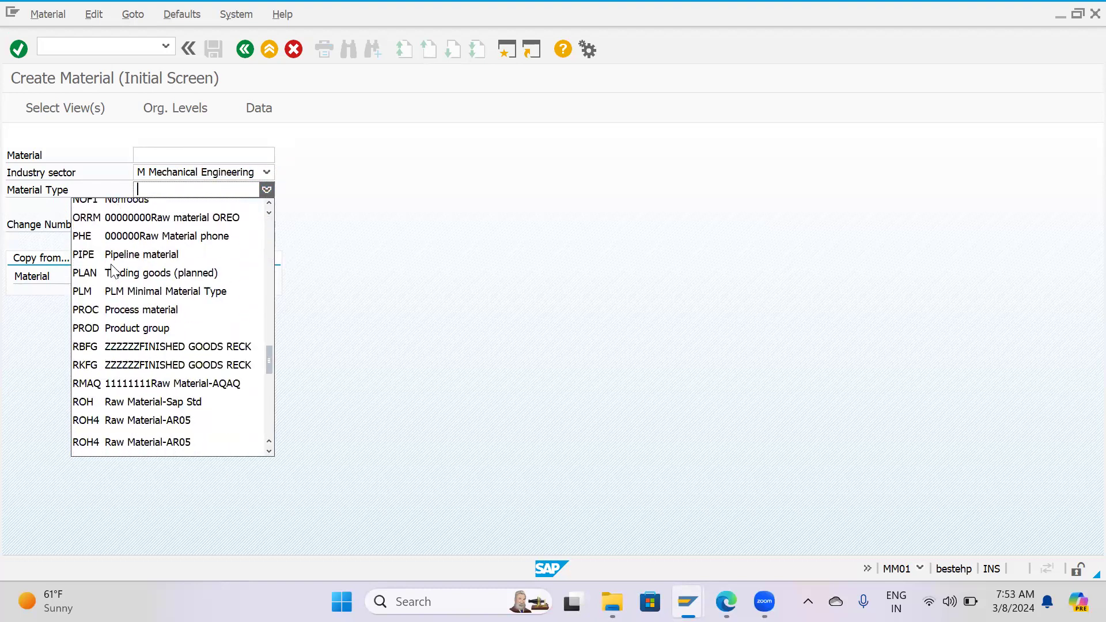
{"action": "scroll", "coordinate": [113, 269], "scroll_direction": "up", "scroll_amount": 8}
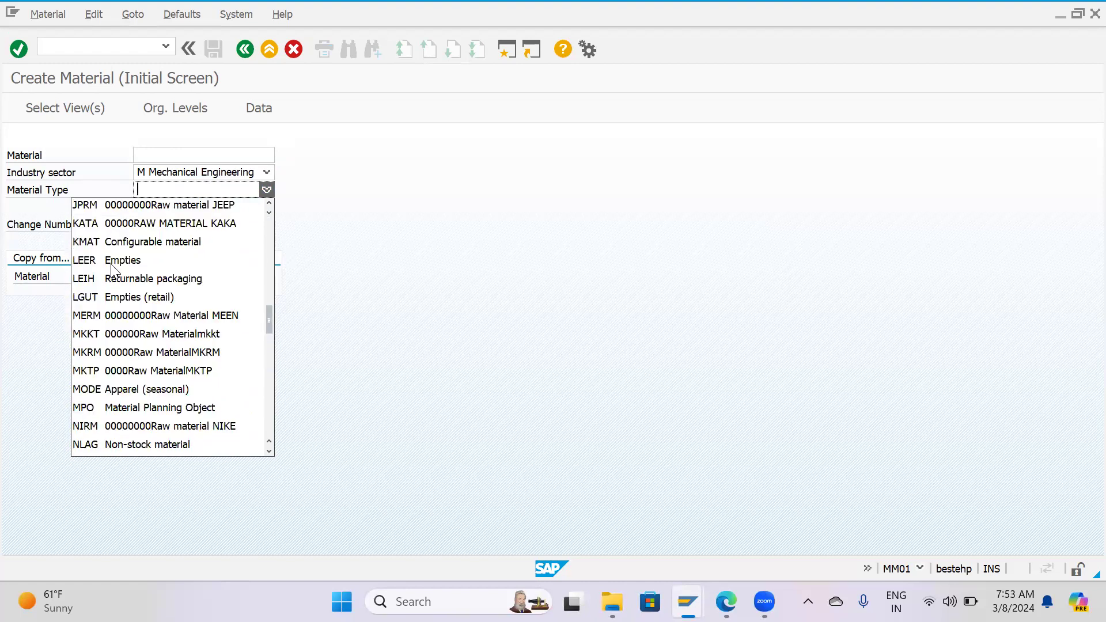
{"action": "scroll", "coordinate": [113, 268], "scroll_direction": "up", "scroll_amount": 4}
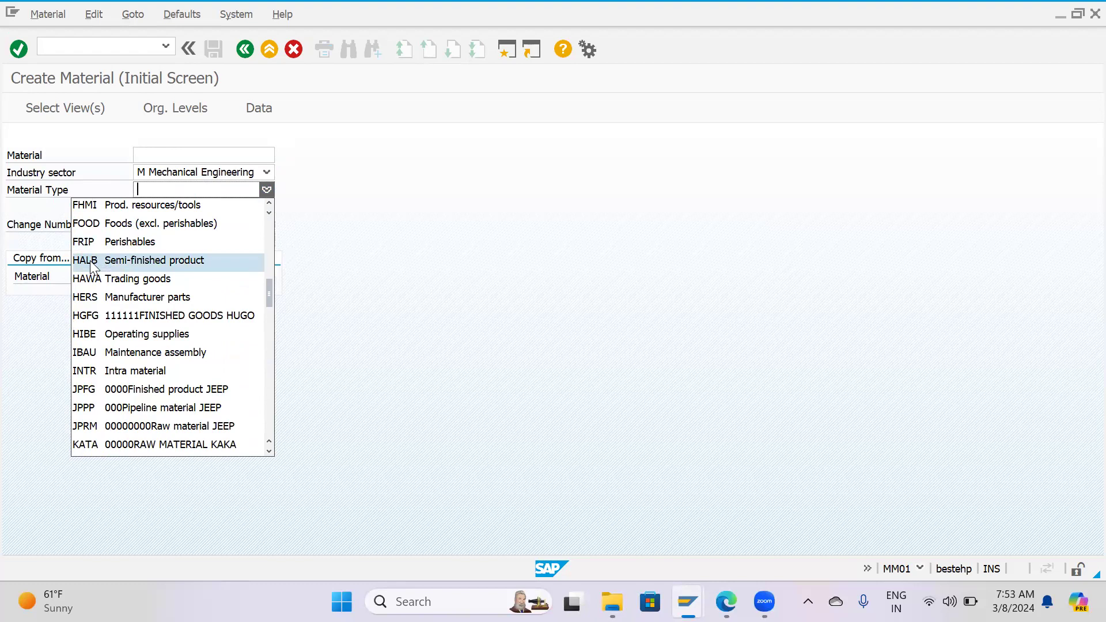
{"action": "left_click", "coordinate": [92, 262]}
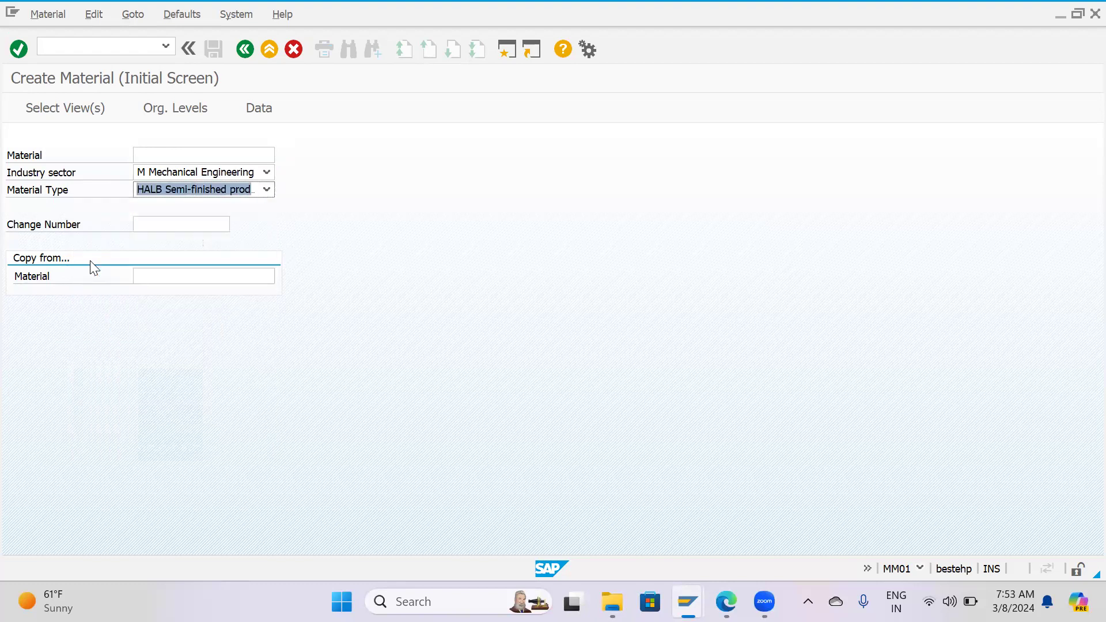
Change the material type to ZROH Raw Materials for Company.
{"action": "left_click", "coordinate": [267, 190]}
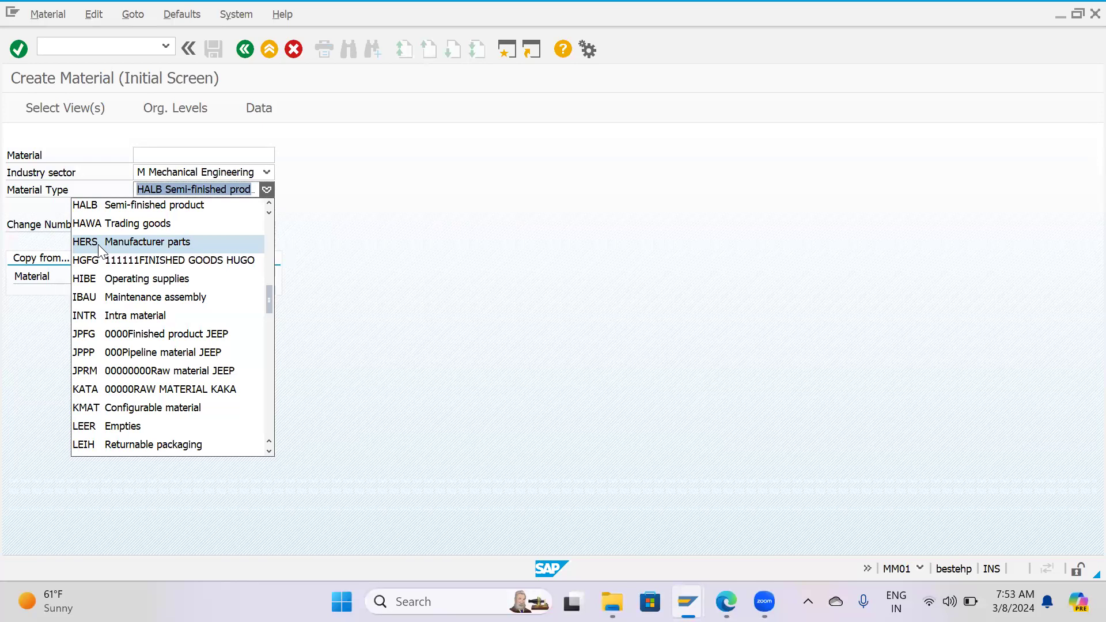
{"action": "scroll", "coordinate": [98, 244], "scroll_direction": "down", "scroll_amount": 3}
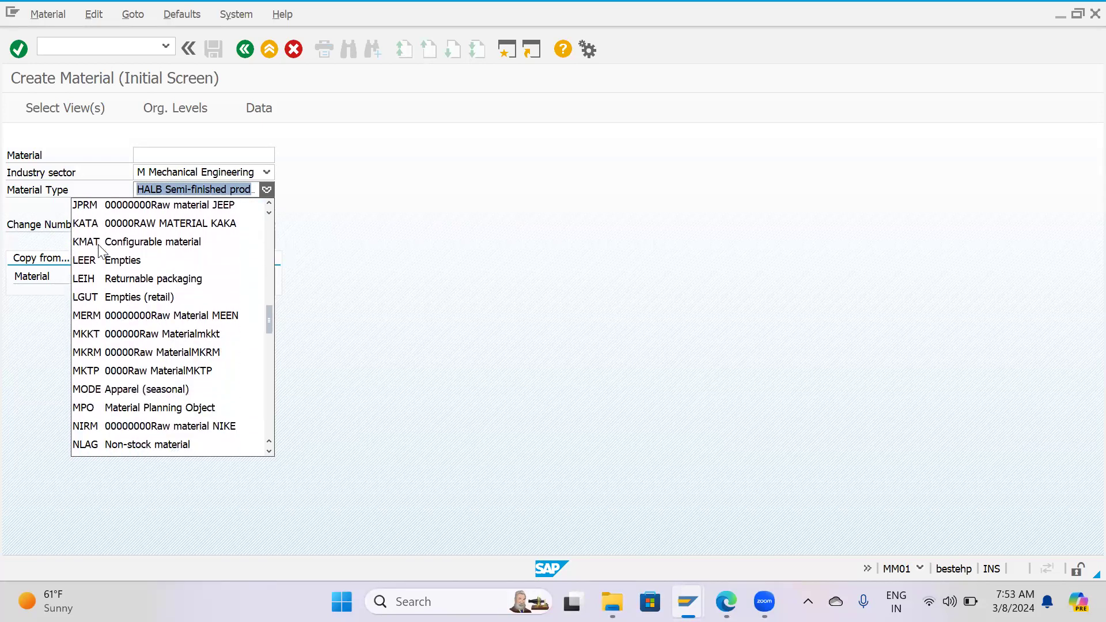
{"action": "scroll", "coordinate": [98, 244], "scroll_direction": "down", "scroll_amount": 15}
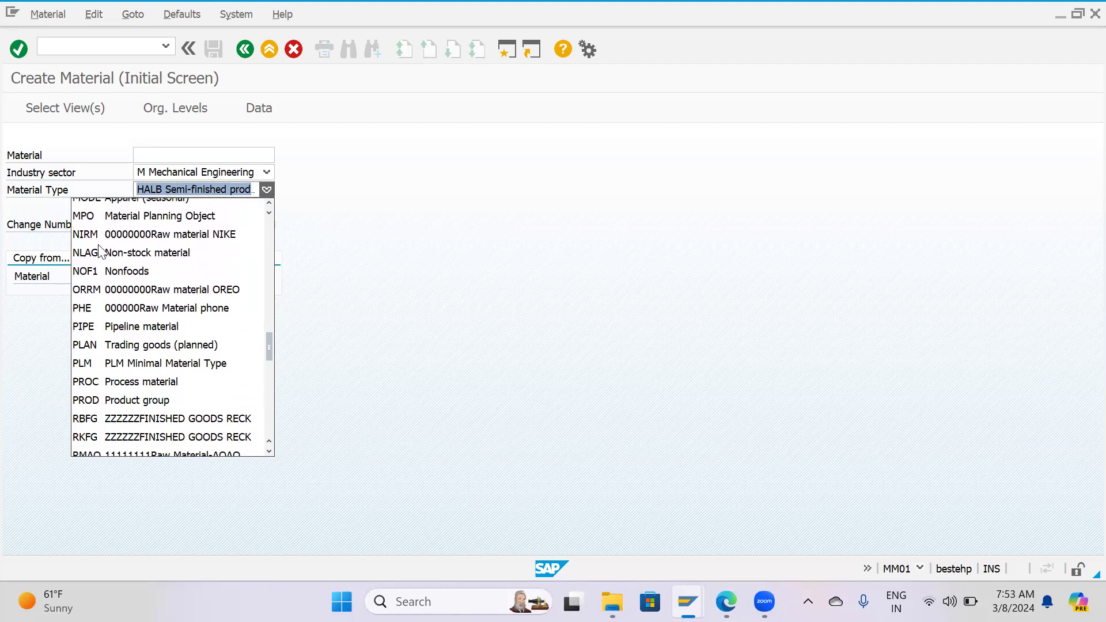
{"action": "scroll", "coordinate": [98, 245], "scroll_direction": "down", "scroll_amount": 4}
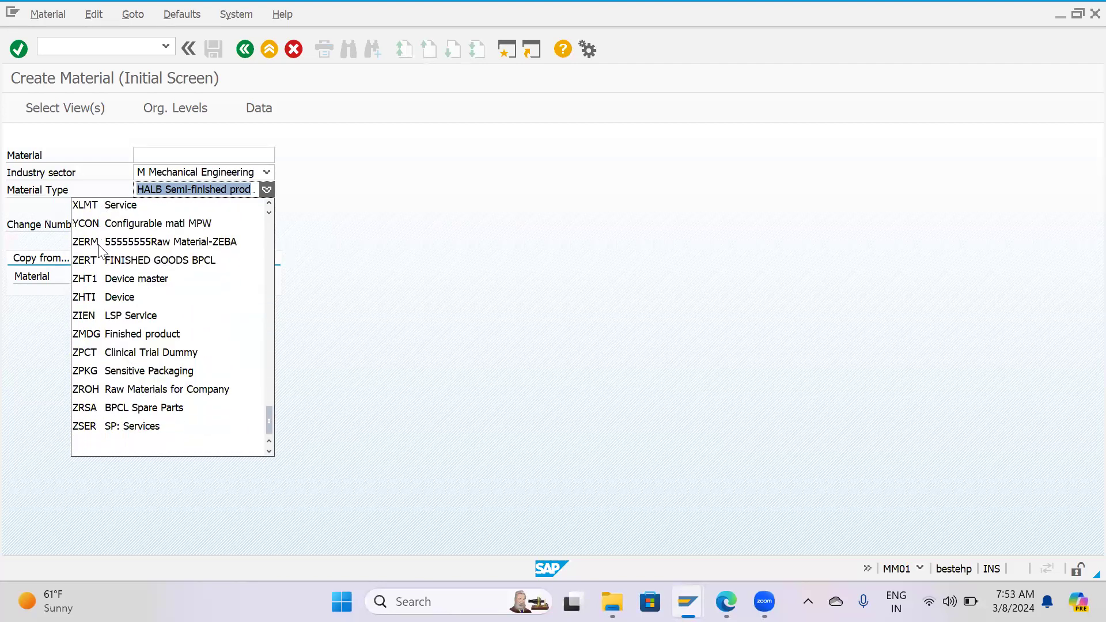
{"action": "left_click", "coordinate": [89, 387]}
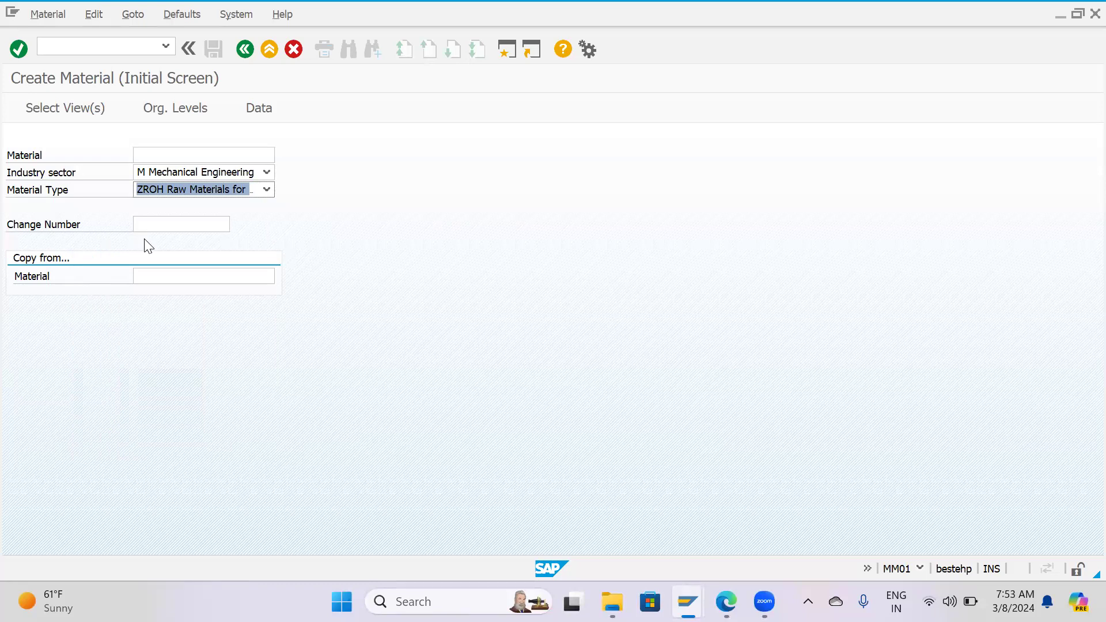
Accept the preset view selection for the new material, examine its organizational levels and close the dialog.
{"action": "key", "text": "Return"}
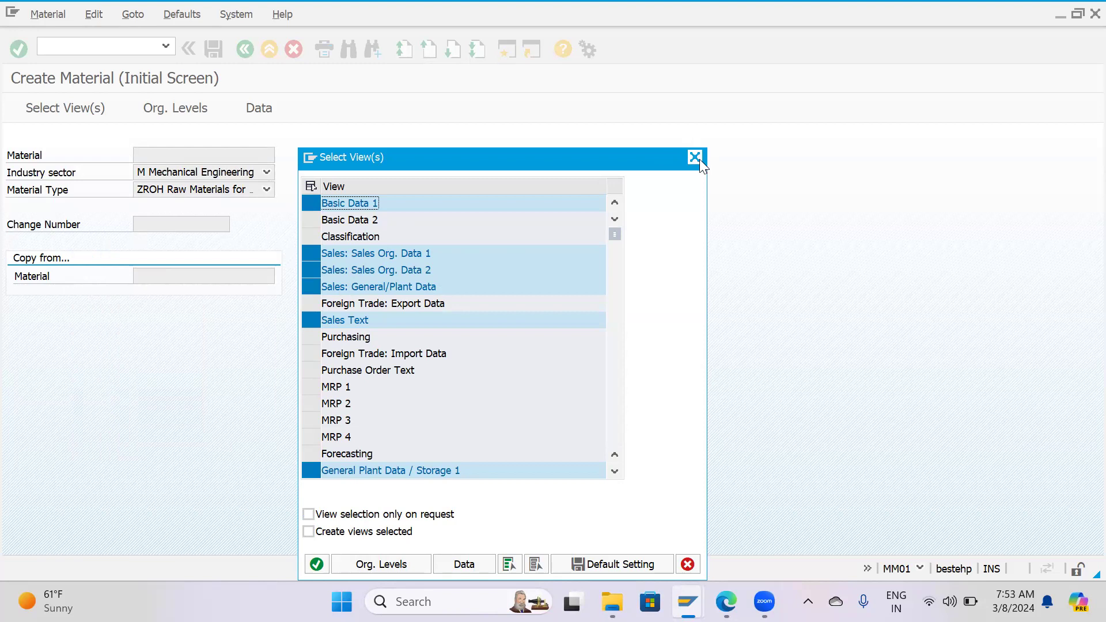
{"action": "left_click", "coordinate": [317, 565]}
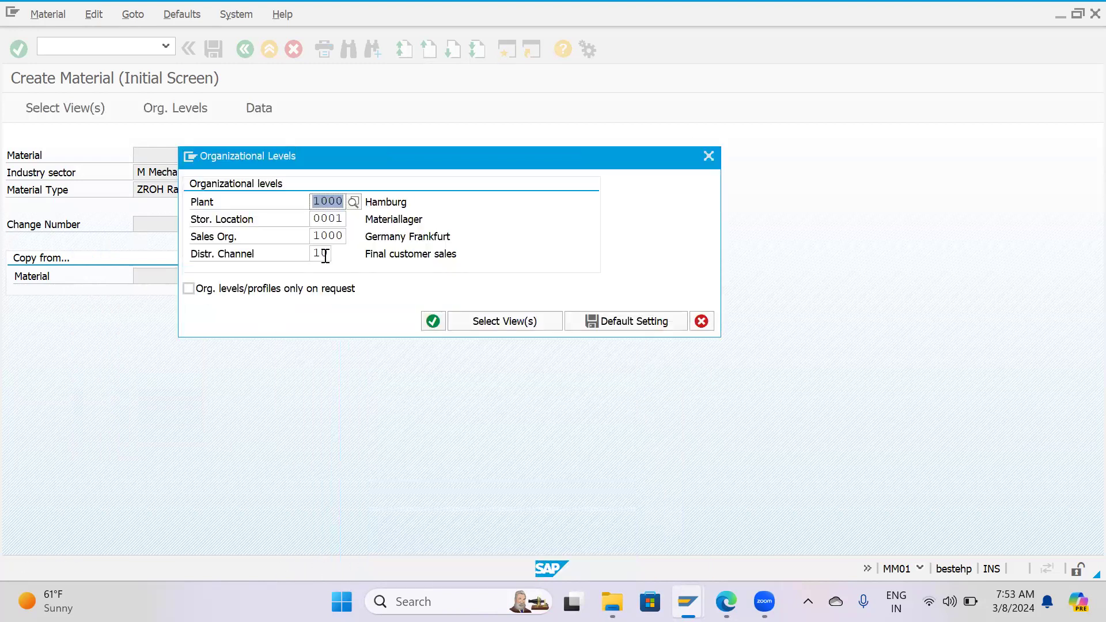
{"action": "left_click", "coordinate": [706, 155]}
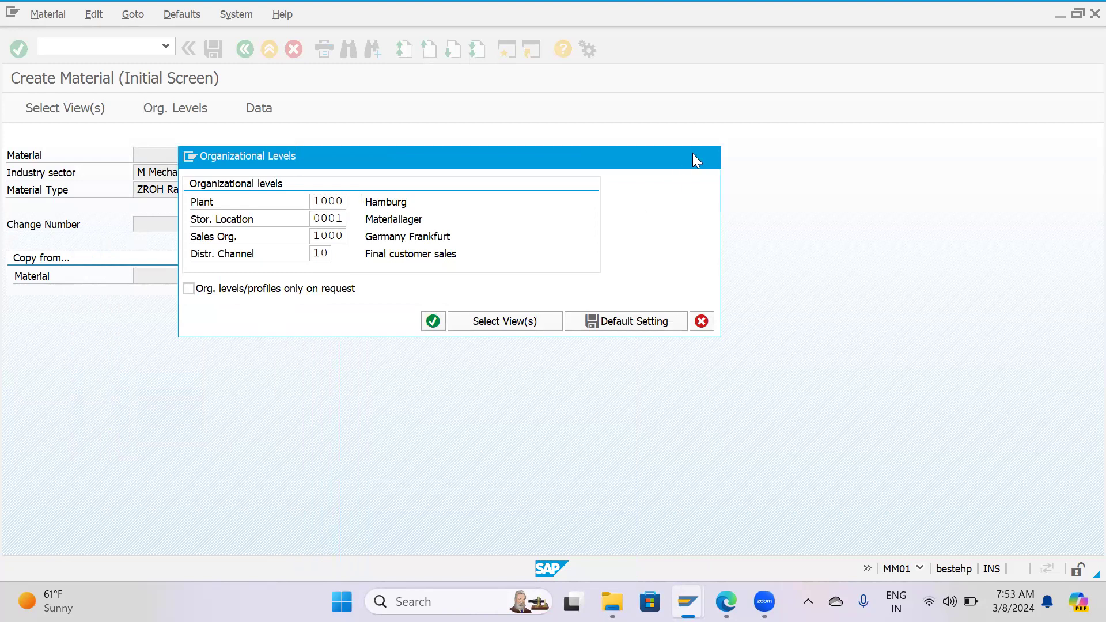
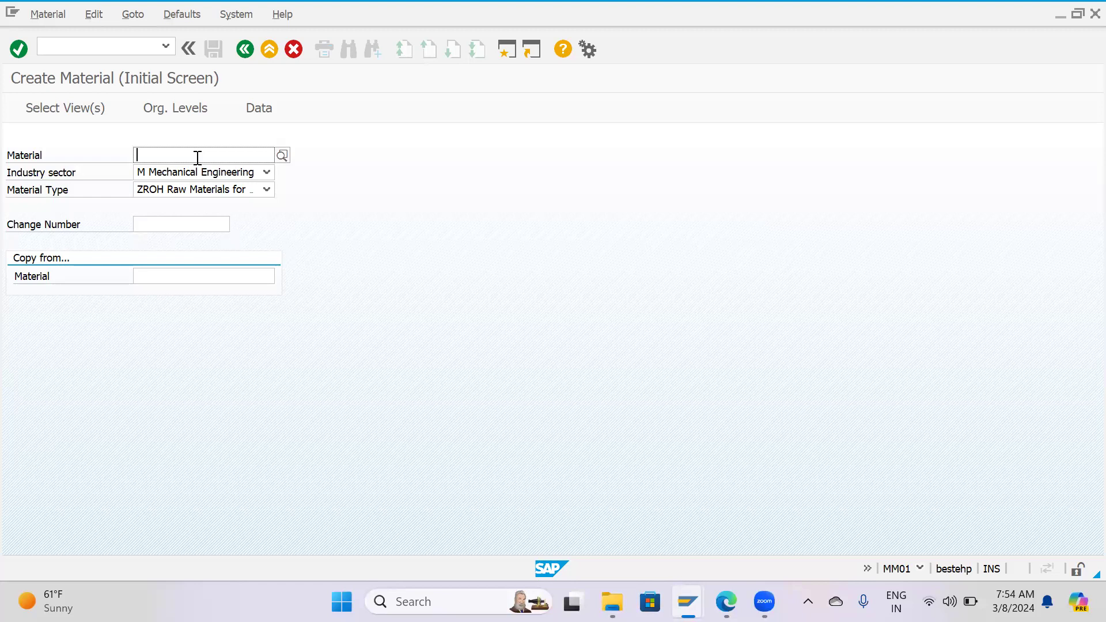
Try a sample material number in the Material field, starting with A-2-24 and reworking it to A-03-2024.
{"action": "type", "text": "A"}
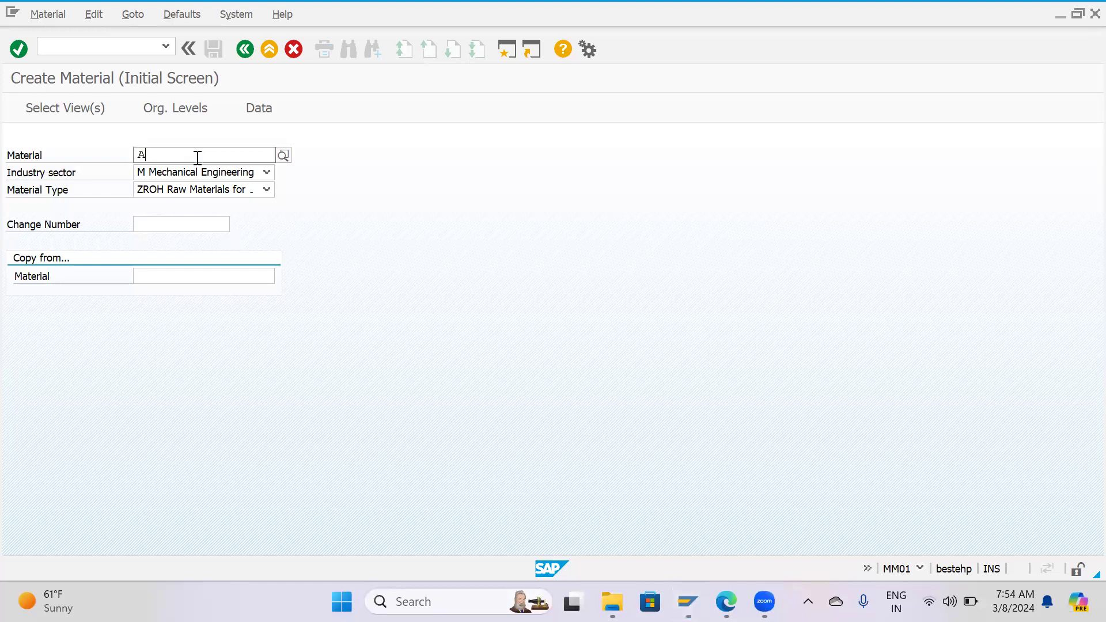
{"action": "type", "text": "-2-24"}
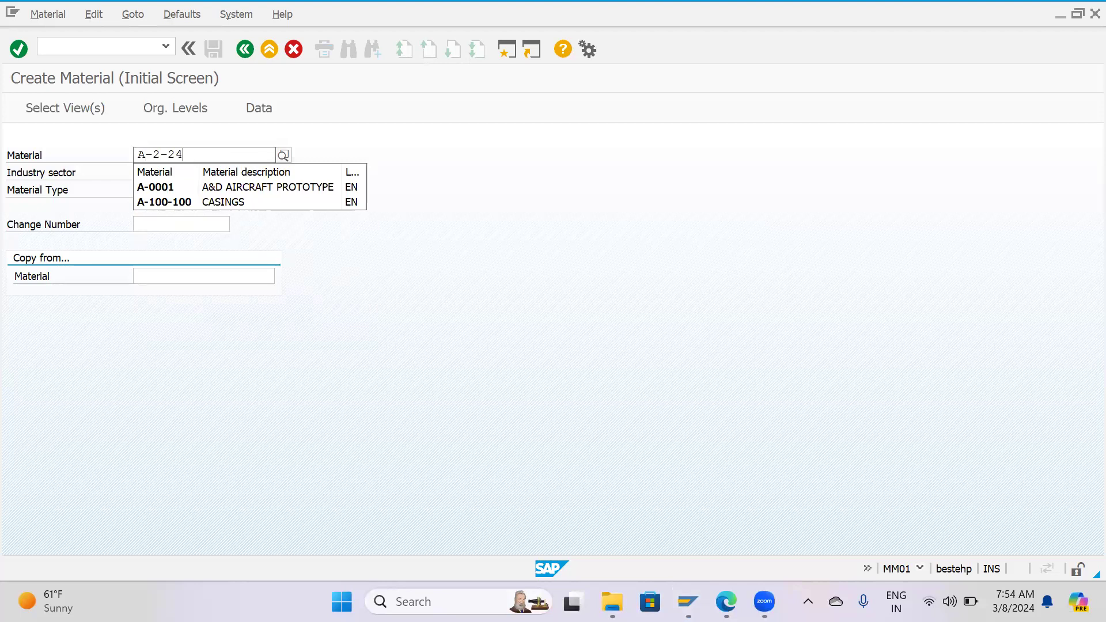
{"action": "key", "text": "BackSpace"}
{"action": "key", "text": "BackSpace"}
{"action": "key", "text": "BackSpace"}
{"action": "key", "text": "BackSpace"}
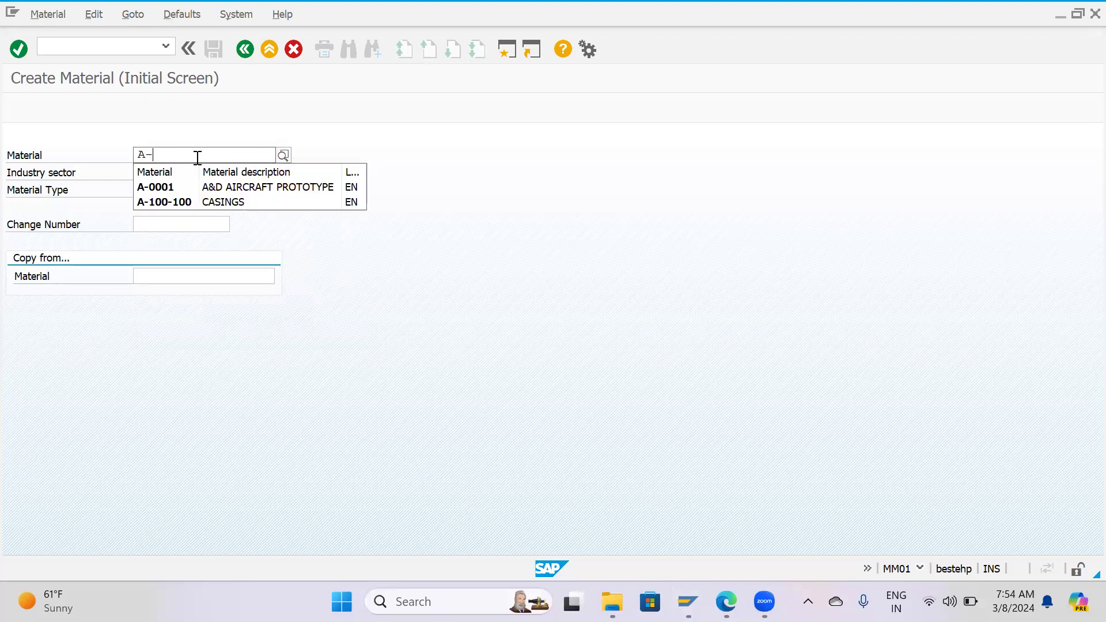
{"action": "type", "text": "03"}
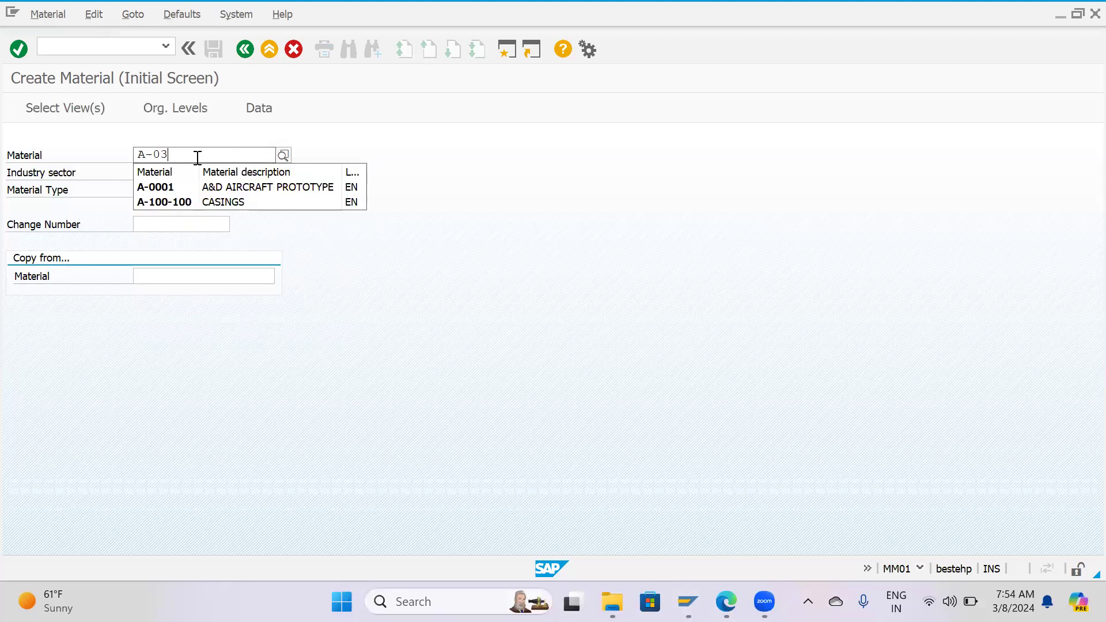
{"action": "type", "text": "-2-24"}
{"action": "key", "text": "BackSpace"}
{"action": "key", "text": "BackSpace"}
{"action": "key", "text": "BackSpace"}
{"action": "type", "text": "0"}
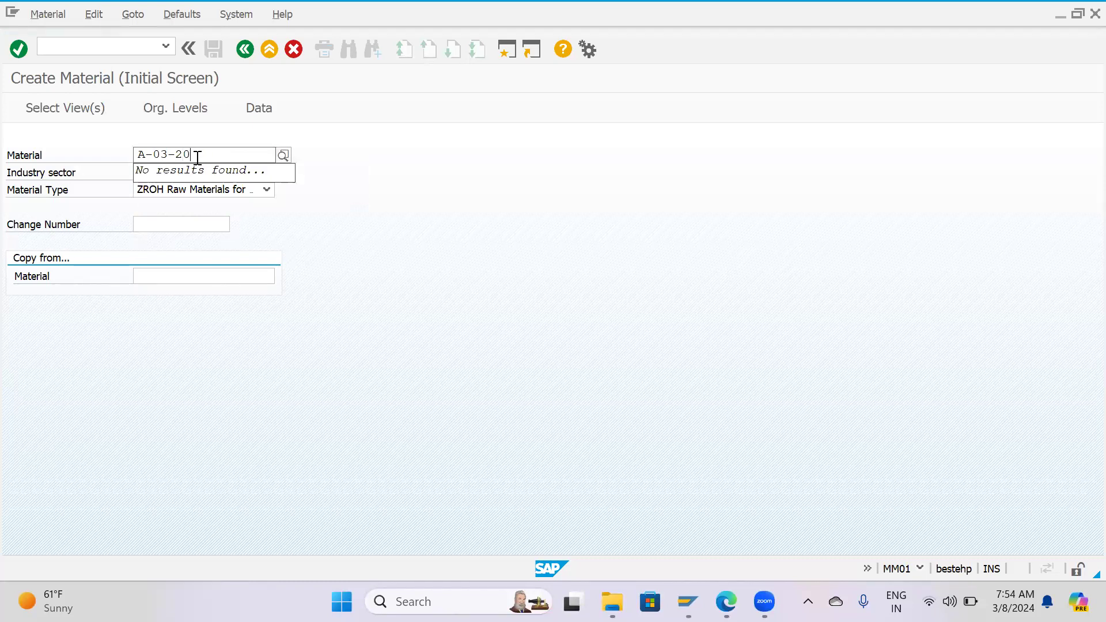
{"action": "type", "text": "24-0001"}
Try the running numbers 0001, 0003 and 0004 after A-03-2024 and clear the Material field.
{"action": "key", "text": "BackSpace"}
{"action": "type", "text": "3"}
{"action": "key", "text": "BackSpace"}
{"action": "type", "text": "4"}
{"action": "key", "text": "BackSpace"}
{"action": "type", "text": "4"}
{"action": "key", "text": "BackSpace"}
{"action": "key", "text": "BackSpace"}
{"action": "key", "text": "BackSpace"}
{"action": "key", "text": "BackSpace"}
{"action": "key", "text": "BackSpace"}
{"action": "key", "text": "BackSpace"}
{"action": "key", "text": "BackSpace"}
{"action": "key", "text": "BackSpace"}
{"action": "key", "text": "BackSpace"}
{"action": "key", "text": "BackSpace"}
{"action": "key", "text": "BackSpace"}
{"action": "key", "text": "BackSpace"}
{"action": "key", "text": "BackSpace"}
{"action": "left_click", "coordinate": [198, 157]}
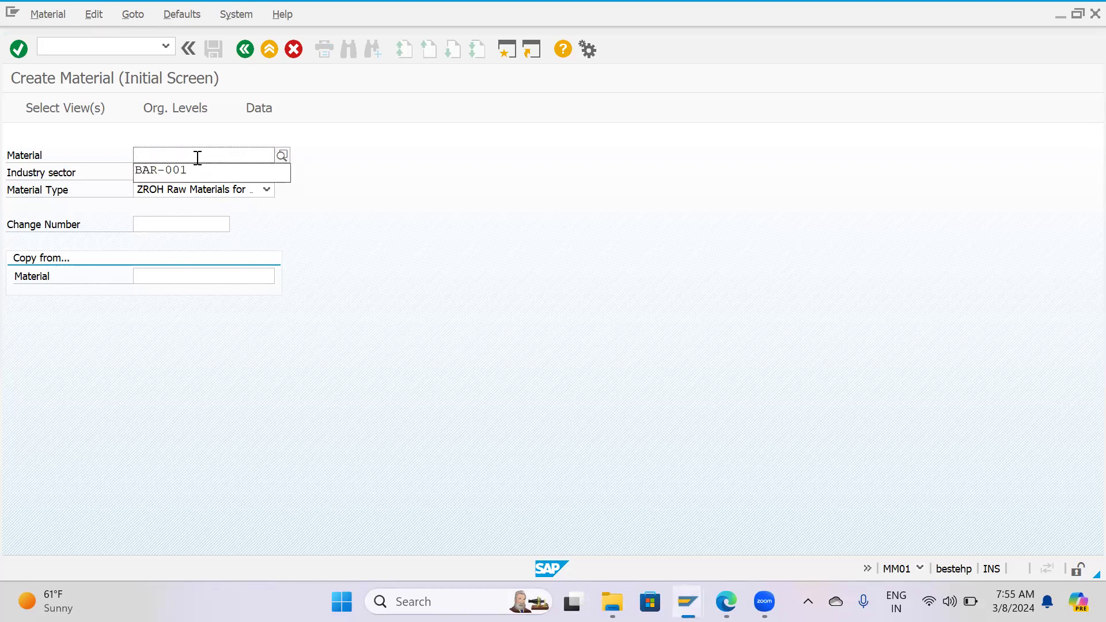
Leave material creation, reopen transaction mm01 from SAP Easy Access and return.
{"action": "left_click", "coordinate": [487, 293]}
{"action": "key", "text": "F3"}
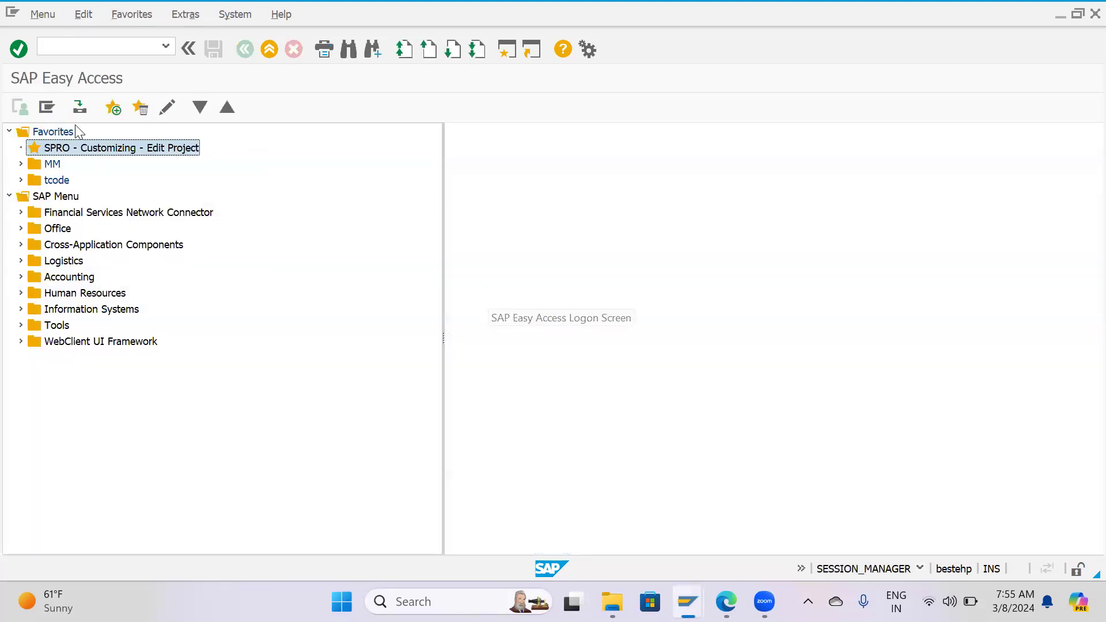
{"action": "left_click", "coordinate": [121, 44]}
{"action": "type", "text": "mm01"}
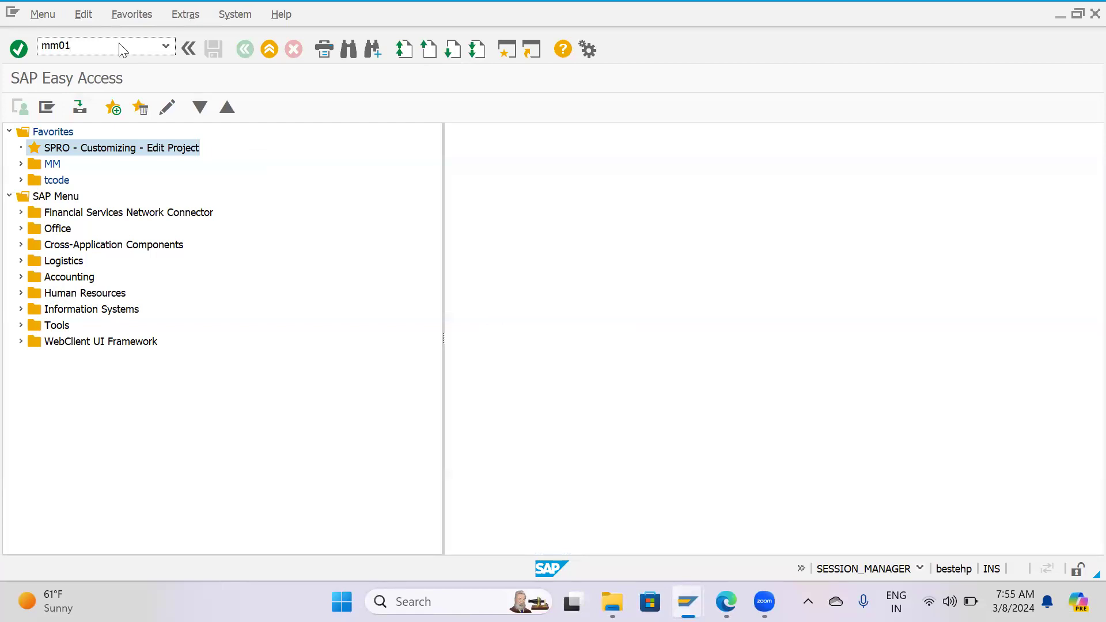
{"action": "key", "text": "Return"}
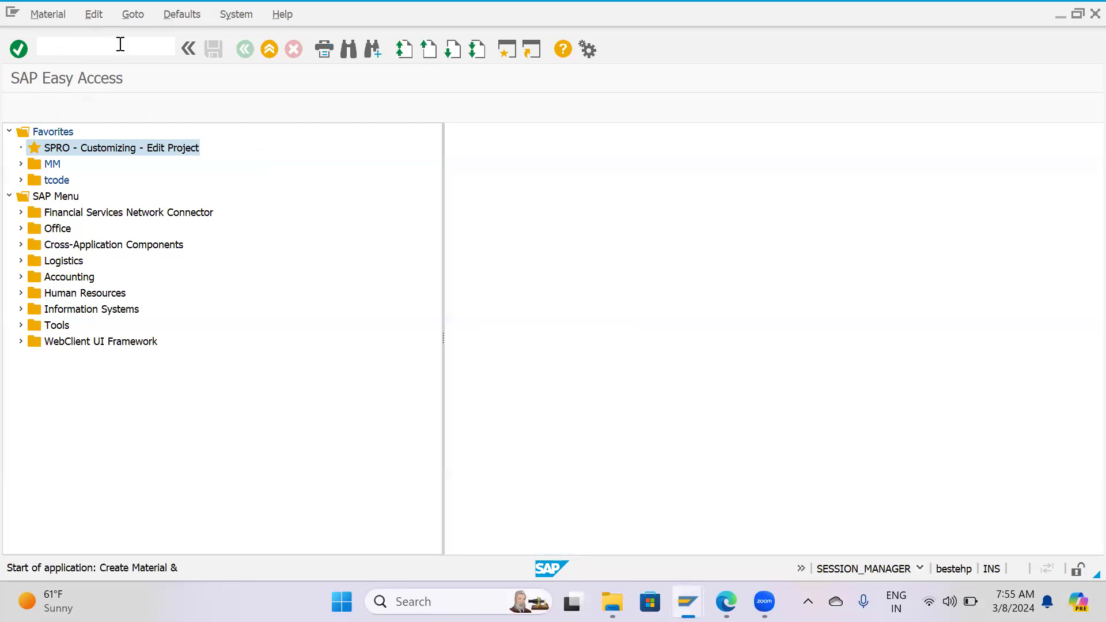
{"action": "key", "text": "F3"}
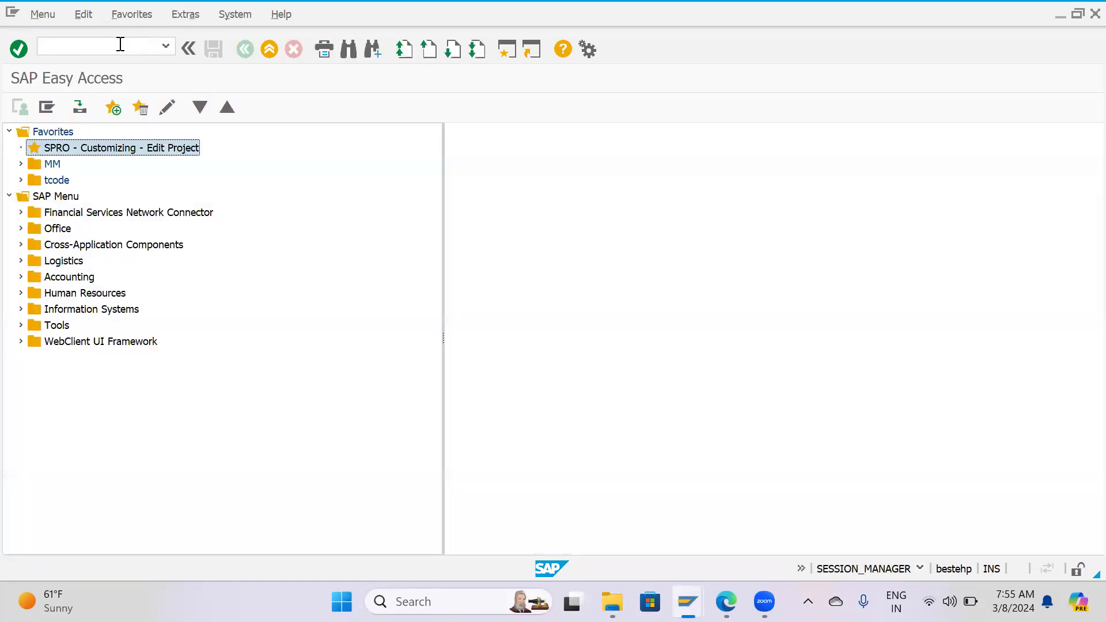
View the initial screen of the material change transaction mm02 and return to SAP Easy Access.
{"action": "left_click", "coordinate": [120, 44]}
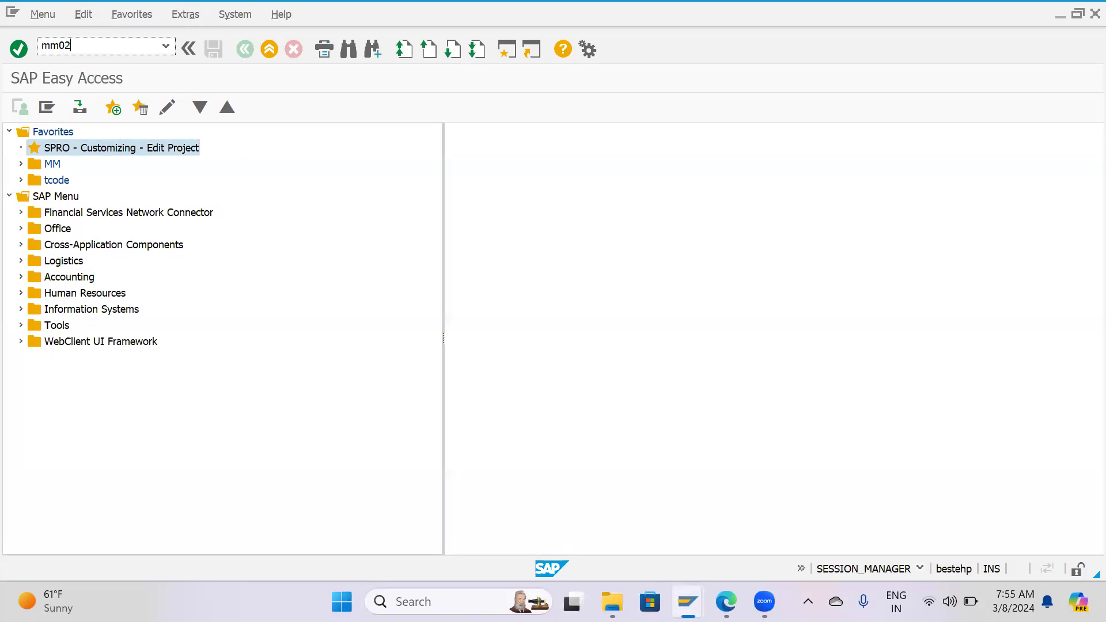
{"action": "key", "text": "Return"}
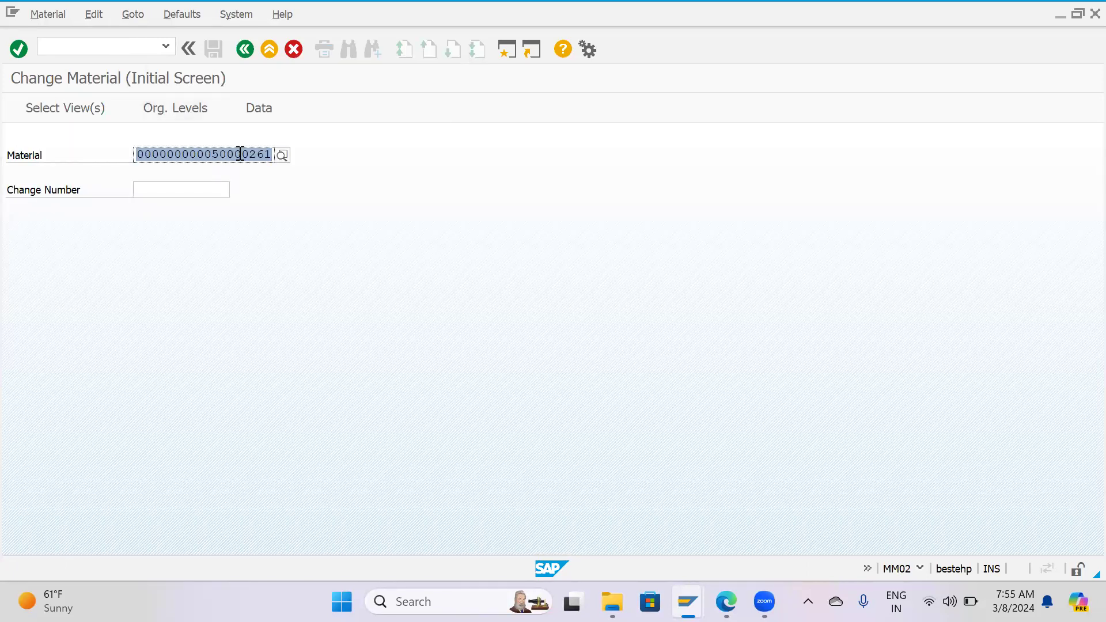
{"action": "key", "text": "F3"}
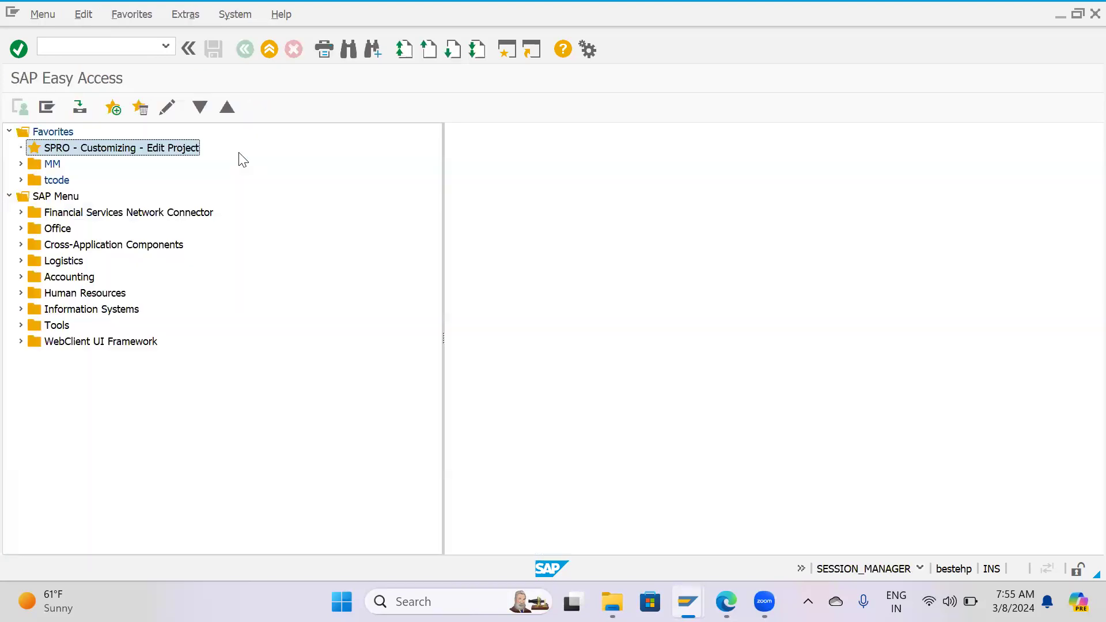
View the initial screen of the material display transaction mm03 and return to SAP Easy Access.
{"action": "left_click", "coordinate": [132, 49]}
{"action": "type", "text": "m"}
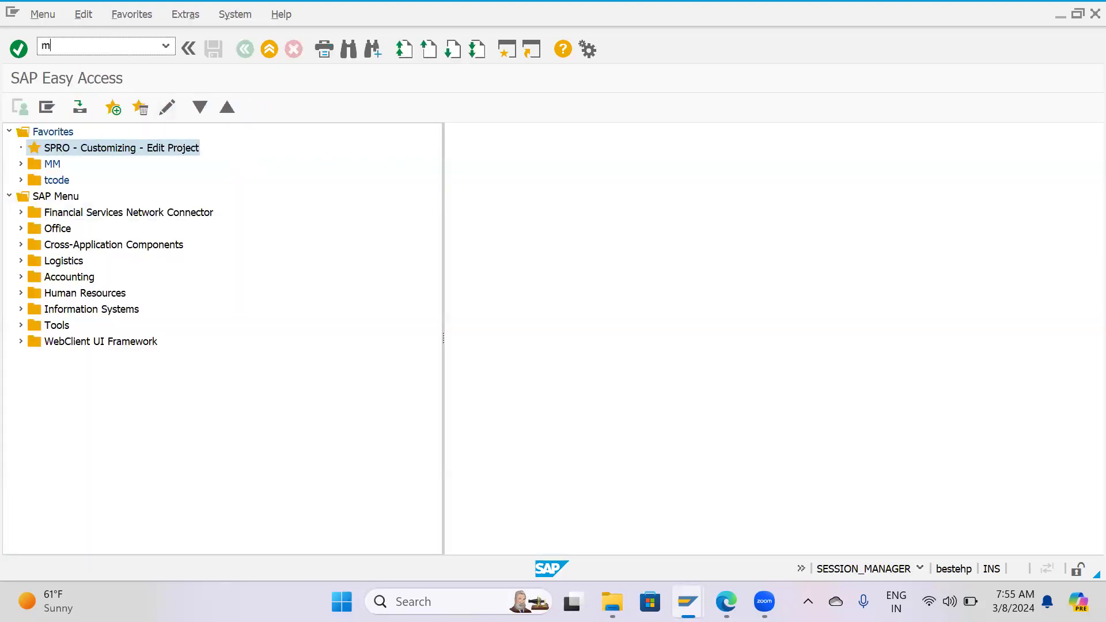
{"action": "type", "text": "m03"}
{"action": "key", "text": "Return"}
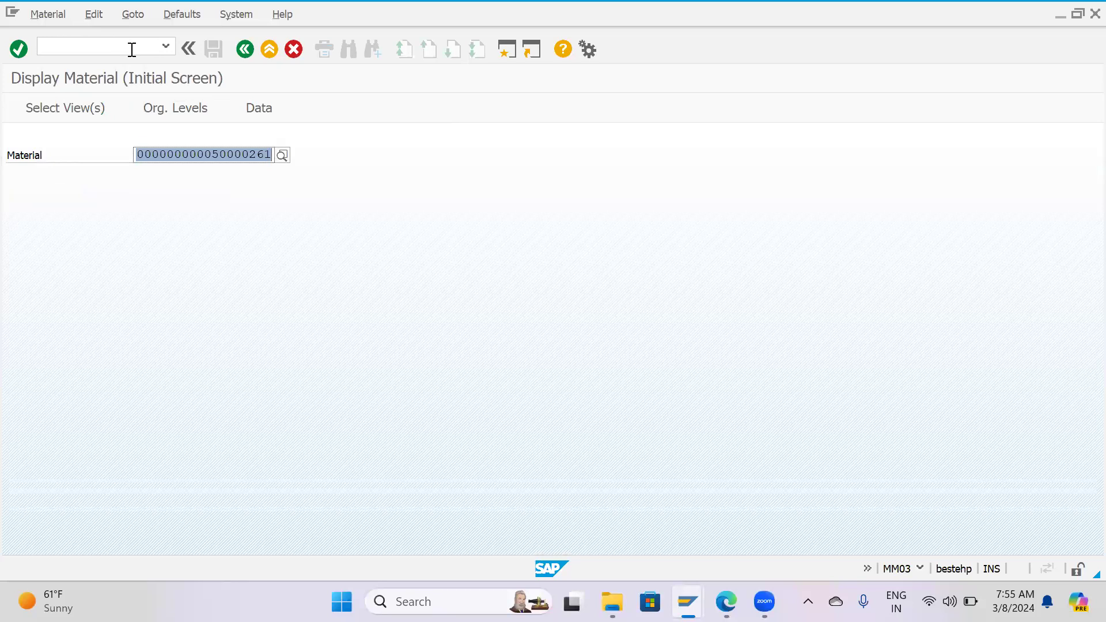
{"action": "key", "text": "F3"}
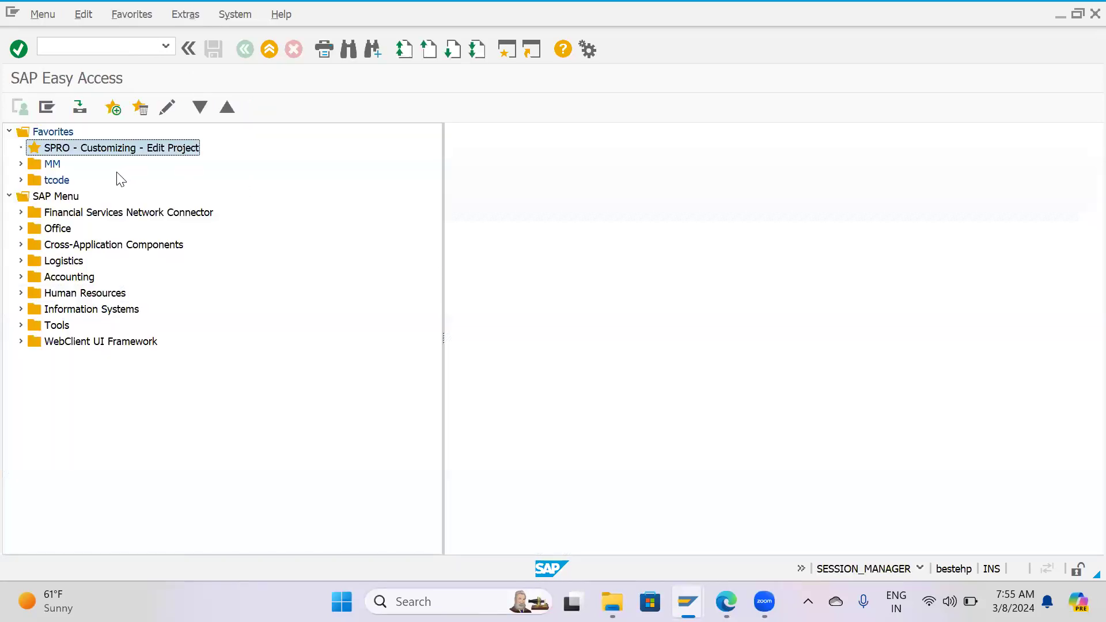
{"action": "left_click", "coordinate": [50, 132]}
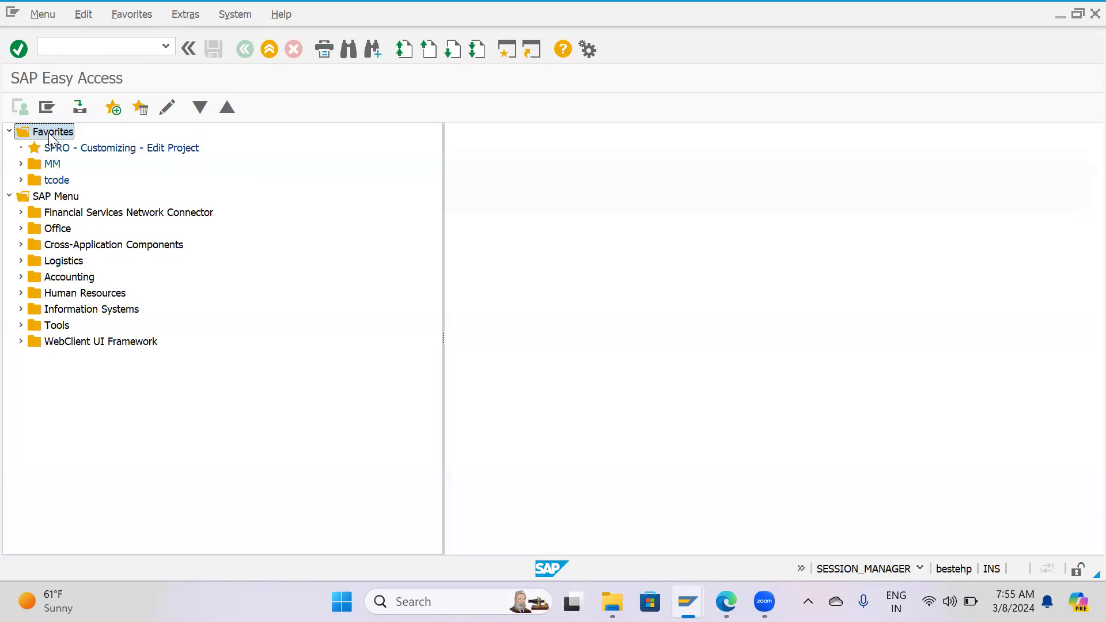
{"action": "right_click", "coordinate": [50, 136]}
{"action": "left_click", "coordinate": [289, 217]}
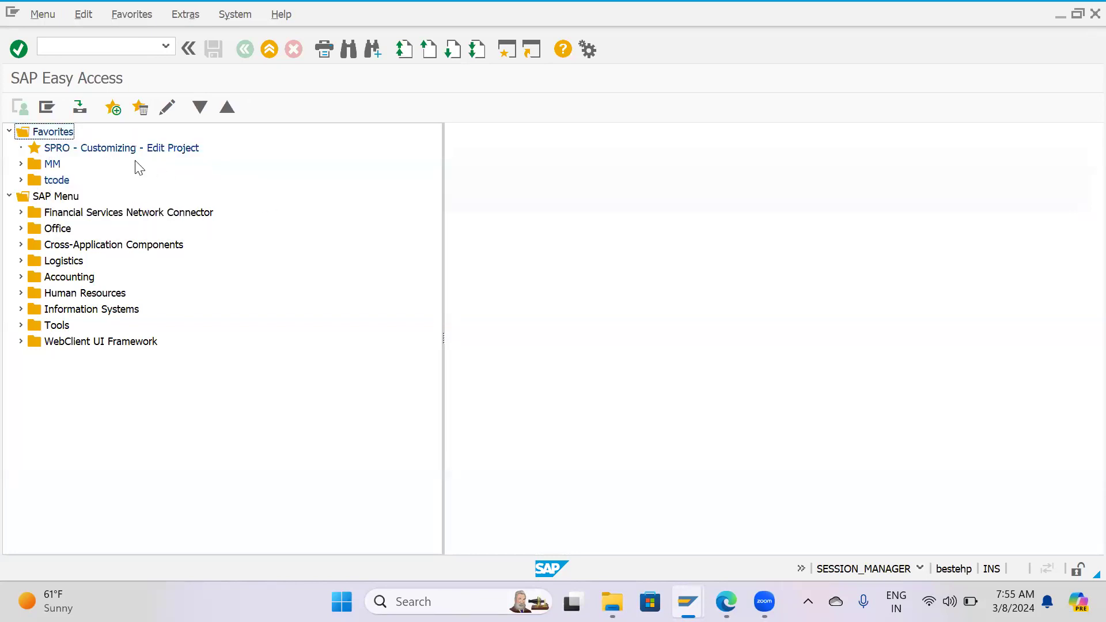
{"action": "right_click", "coordinate": [49, 133]}
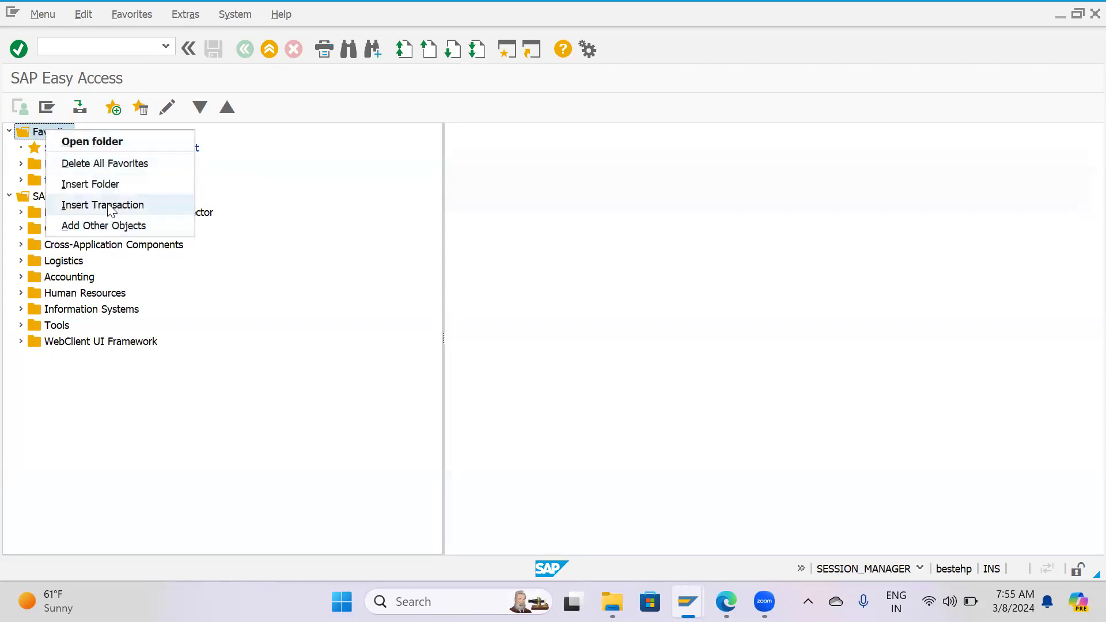
{"action": "left_click", "coordinate": [106, 184]}
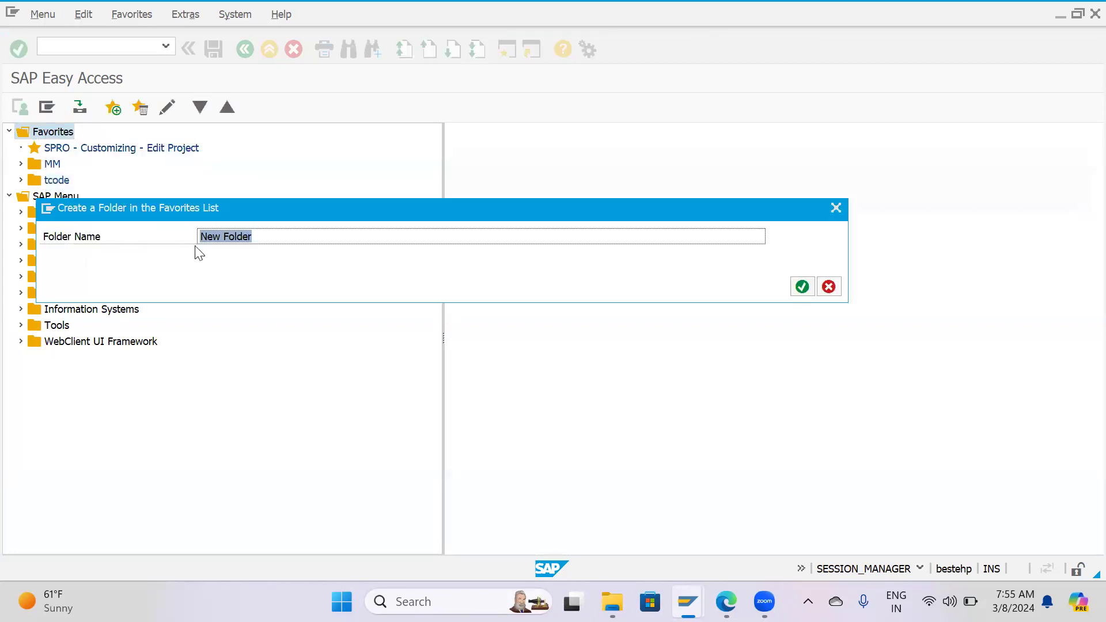
{"action": "key", "text": "Escape"}
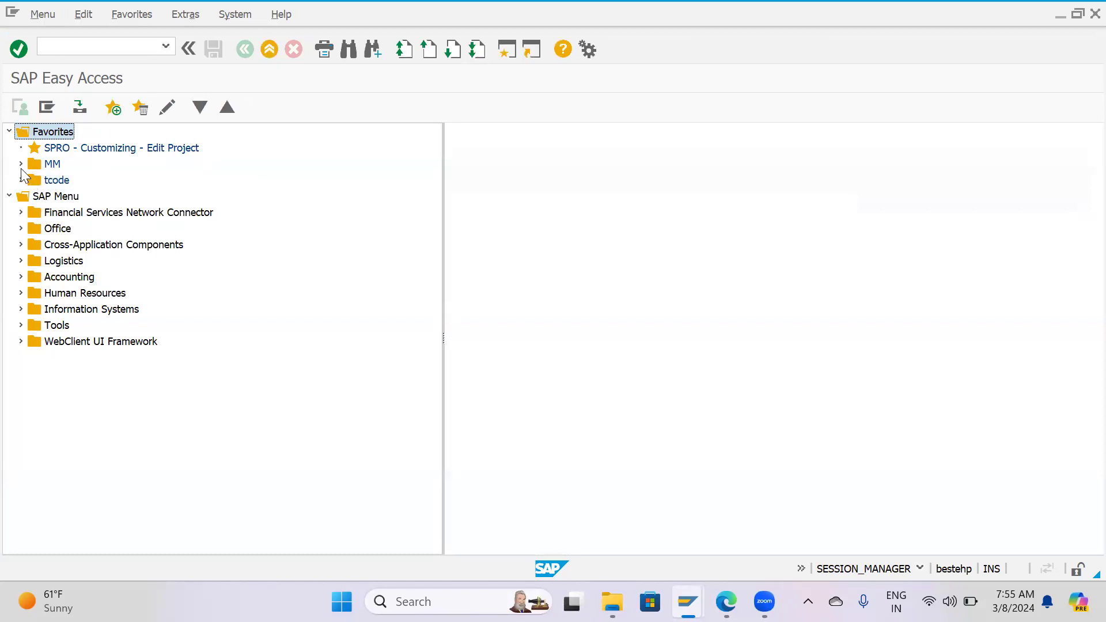
Expand the MM folder in Favorites and try to insert transaction MM)2 into it.
{"action": "left_click", "coordinate": [21, 164]}
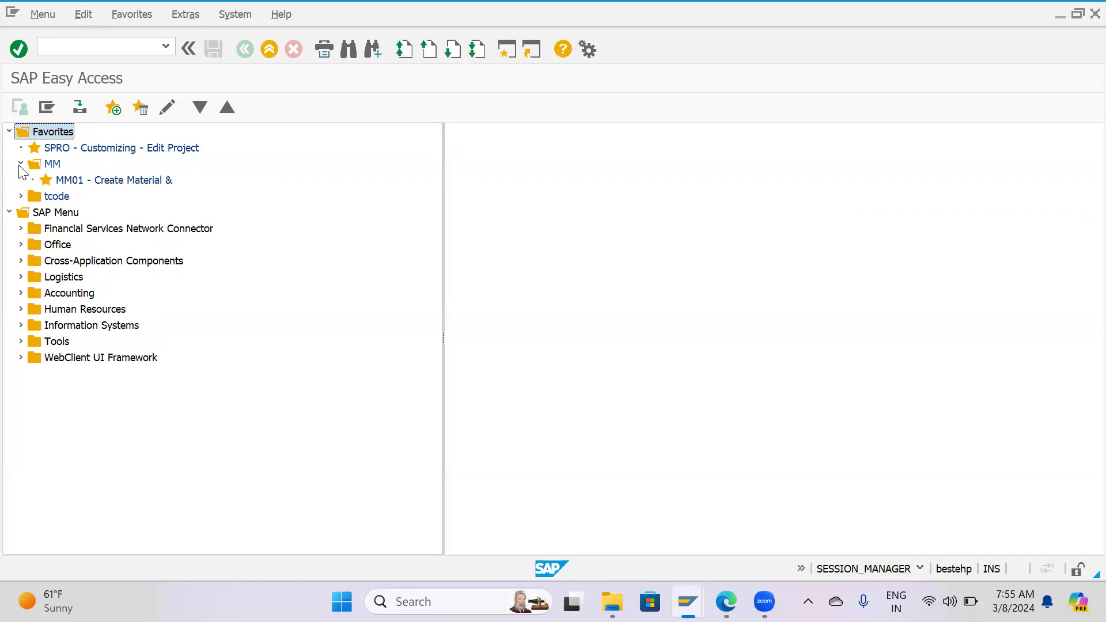
{"action": "left_click", "coordinate": [52, 166]}
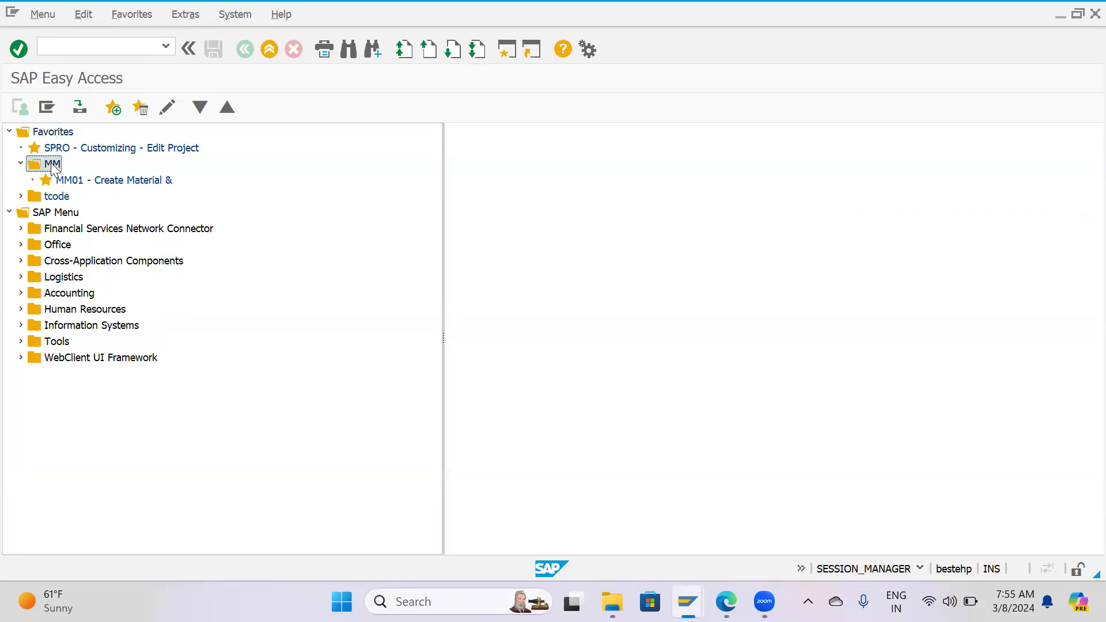
{"action": "right_click", "coordinate": [56, 166]}
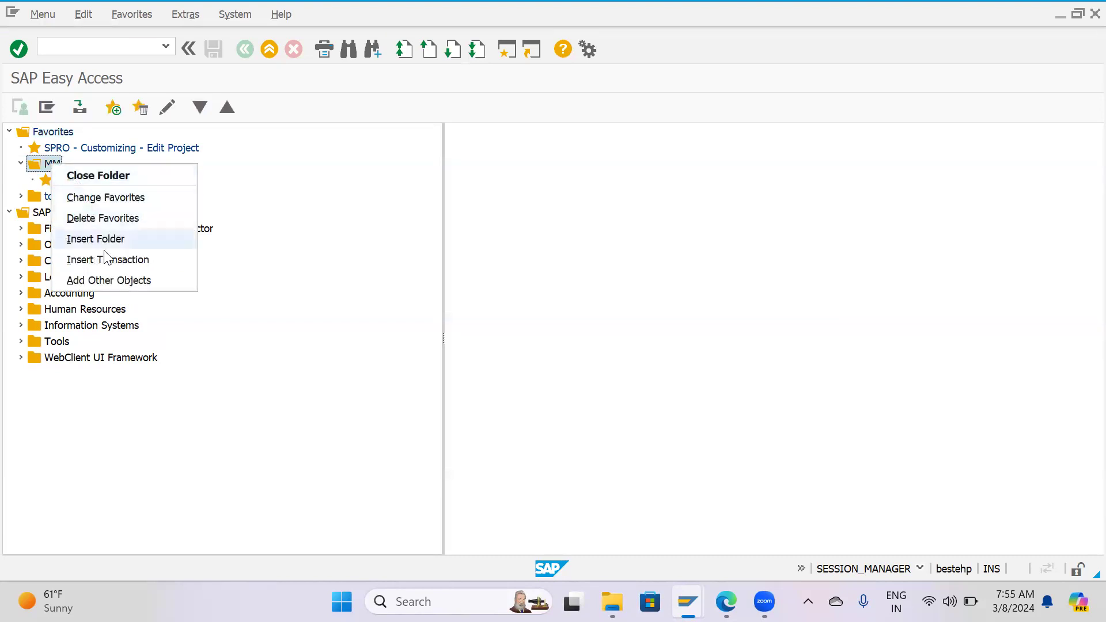
{"action": "left_click", "coordinate": [108, 259]}
{"action": "type", "text": "MM)2"}
{"action": "key", "text": "Return"}
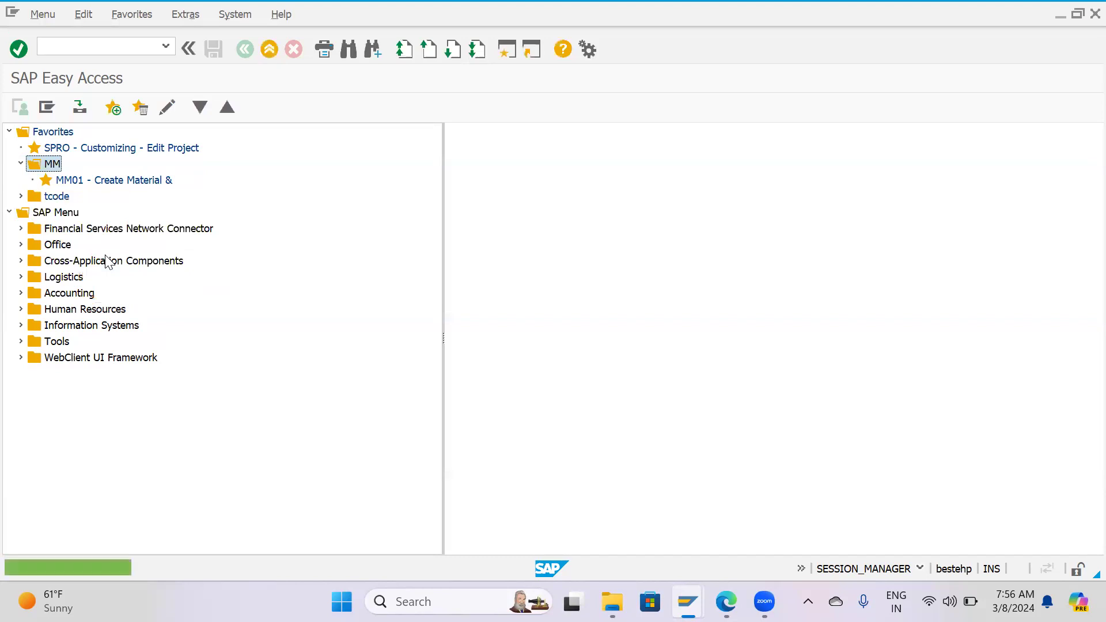
Insert transaction MM02 into the MM favorites folder.
{"action": "right_click", "coordinate": [51, 166]}
{"action": "left_click", "coordinate": [103, 262]}
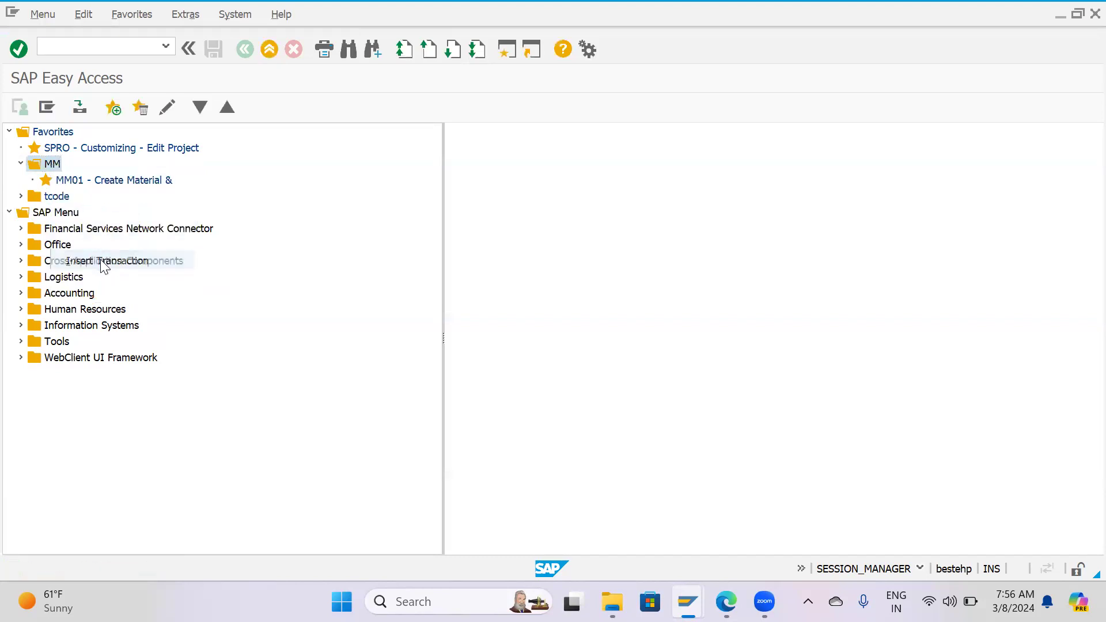
{"action": "type", "text": "MM02"}
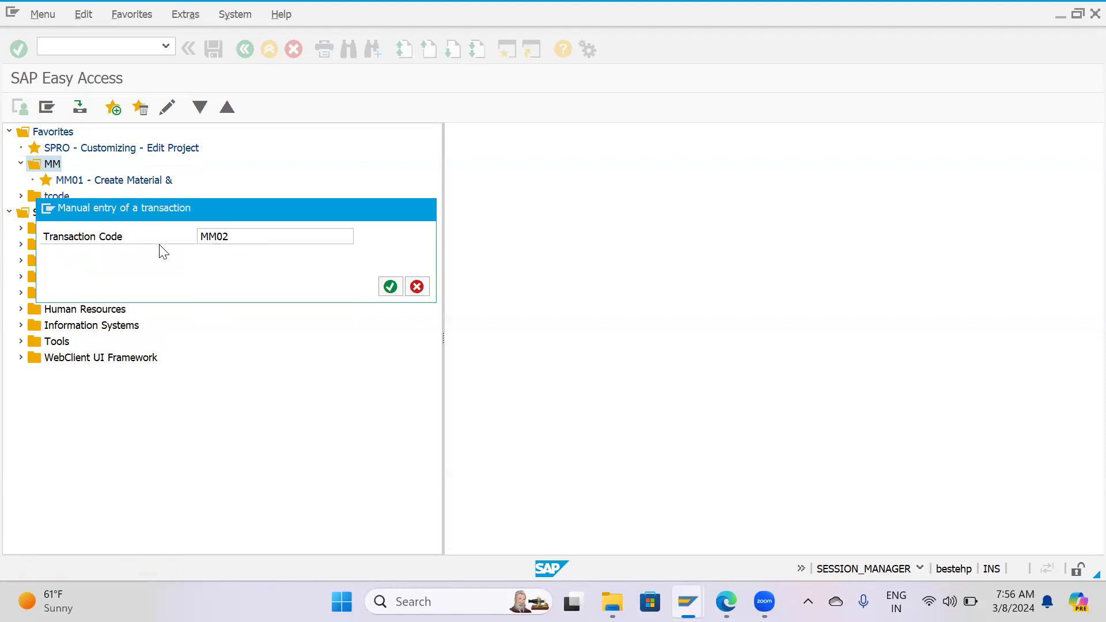
{"action": "key", "text": "Return"}
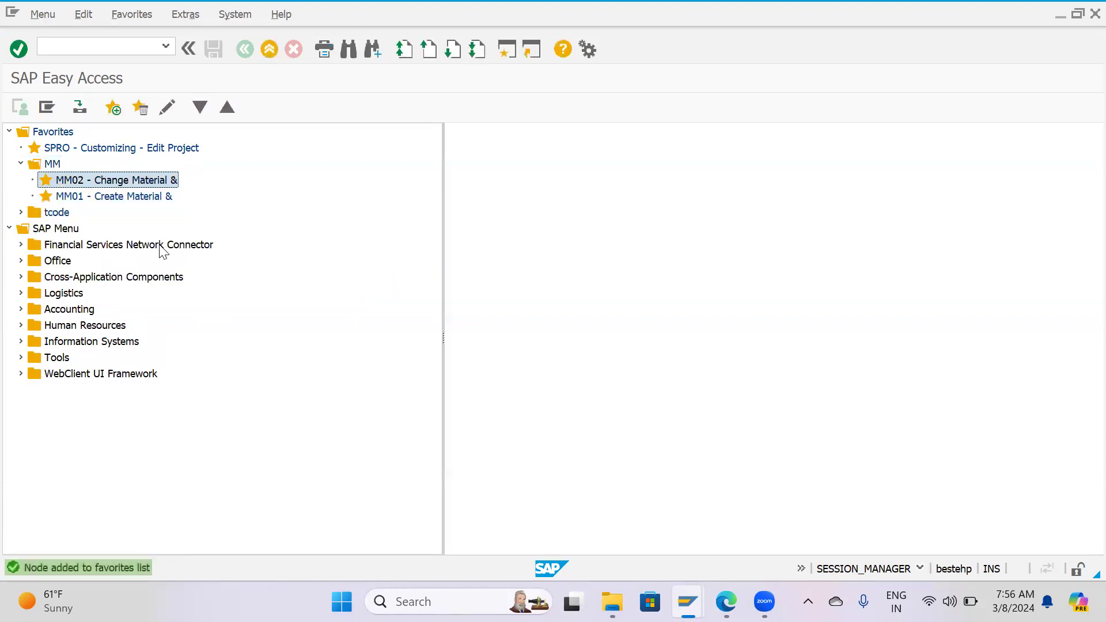
Insert transaction MM03 into the MM favorites folder.
{"action": "left_click", "coordinate": [51, 167]}
{"action": "right_click", "coordinate": [50, 164]}
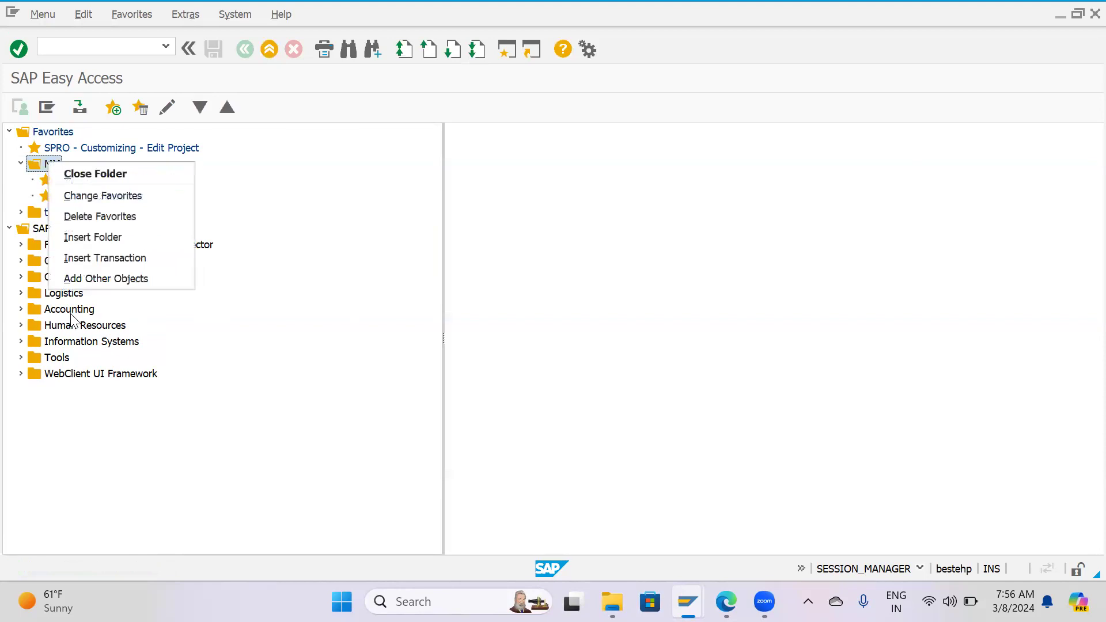
{"action": "left_click", "coordinate": [95, 259]}
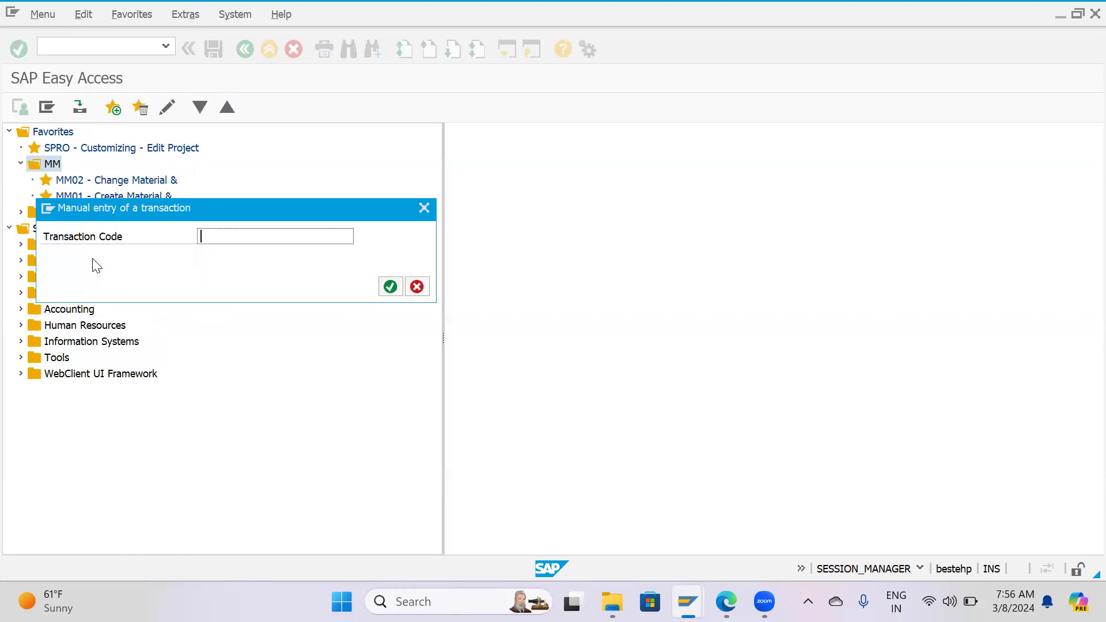
{"action": "type", "text": "MM03"}
{"action": "key", "text": "Return"}
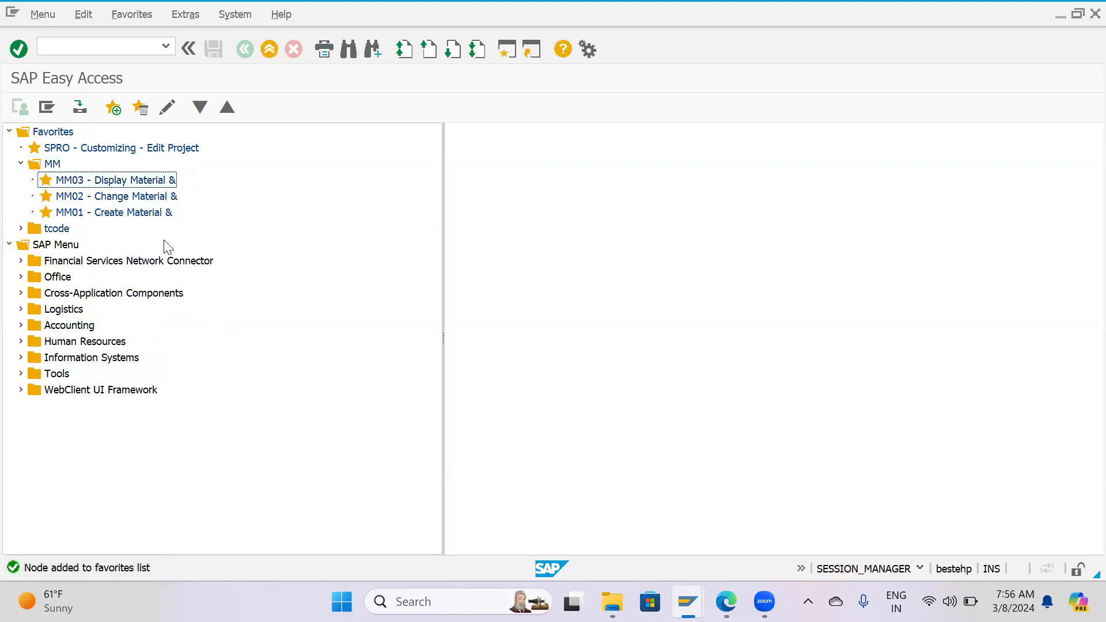
{"action": "key", "text": "ctrl+s"}
Start the SPRO customizing transaction from Favorites and display the SAP Reference IMG.
{"action": "double_click", "coordinate": [99, 149]}
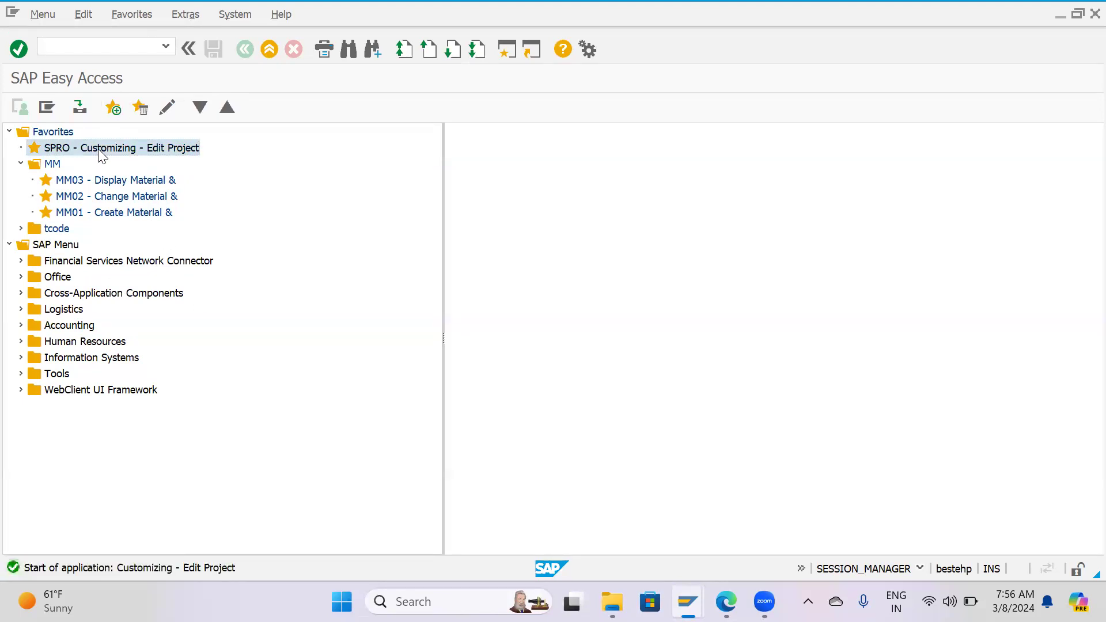
{"action": "key", "text": "F3"}
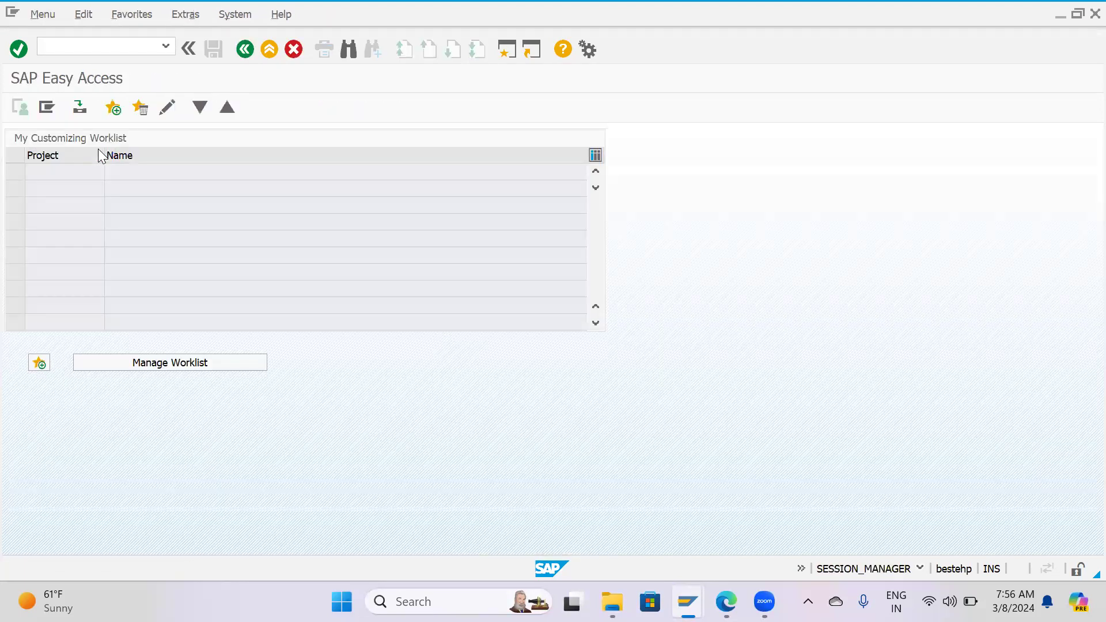
{"action": "double_click", "coordinate": [101, 148]}
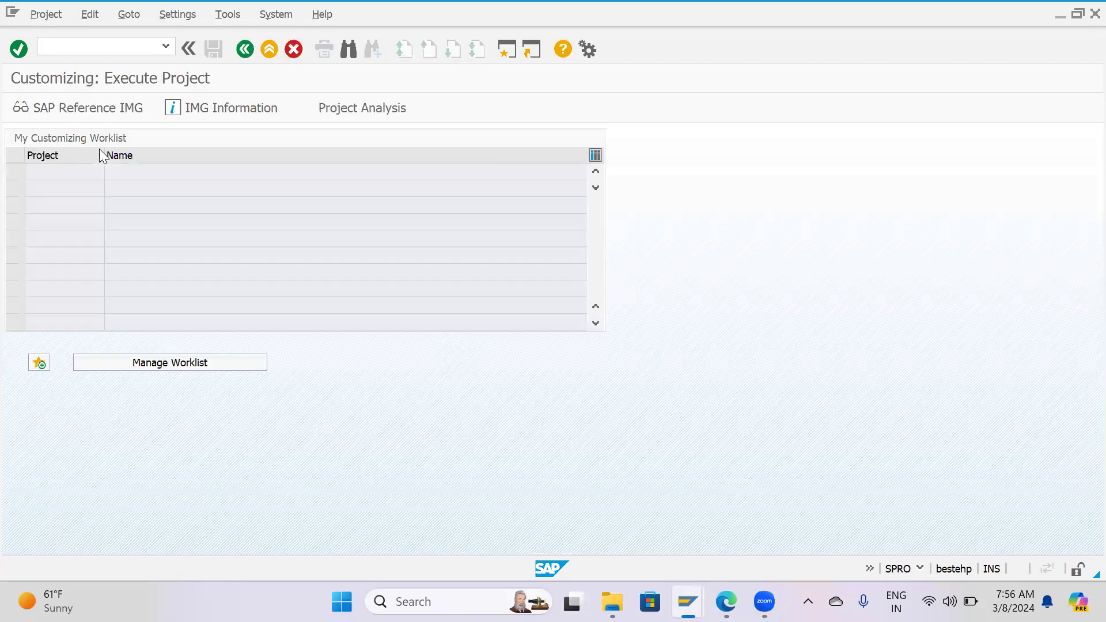
{"action": "left_click", "coordinate": [74, 109]}
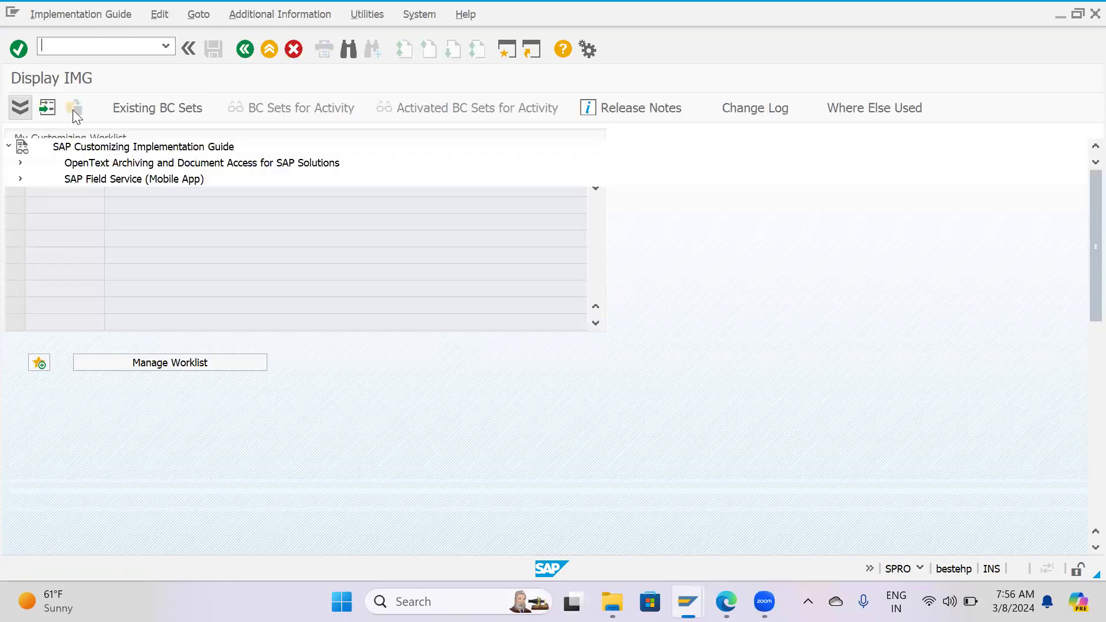
Expand Logistics - General and its Material Master node in the IMG structure.
{"action": "scroll", "coordinate": [71, 404], "scroll_direction": "down", "scroll_amount": 4}
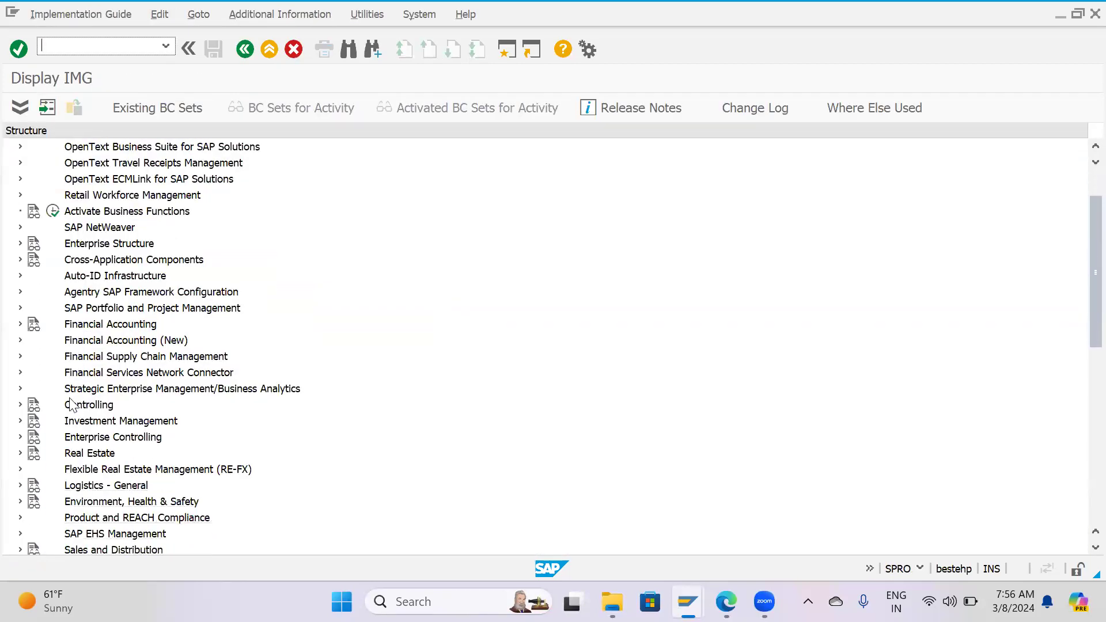
{"action": "scroll", "coordinate": [71, 404], "scroll_direction": "down", "scroll_amount": 6}
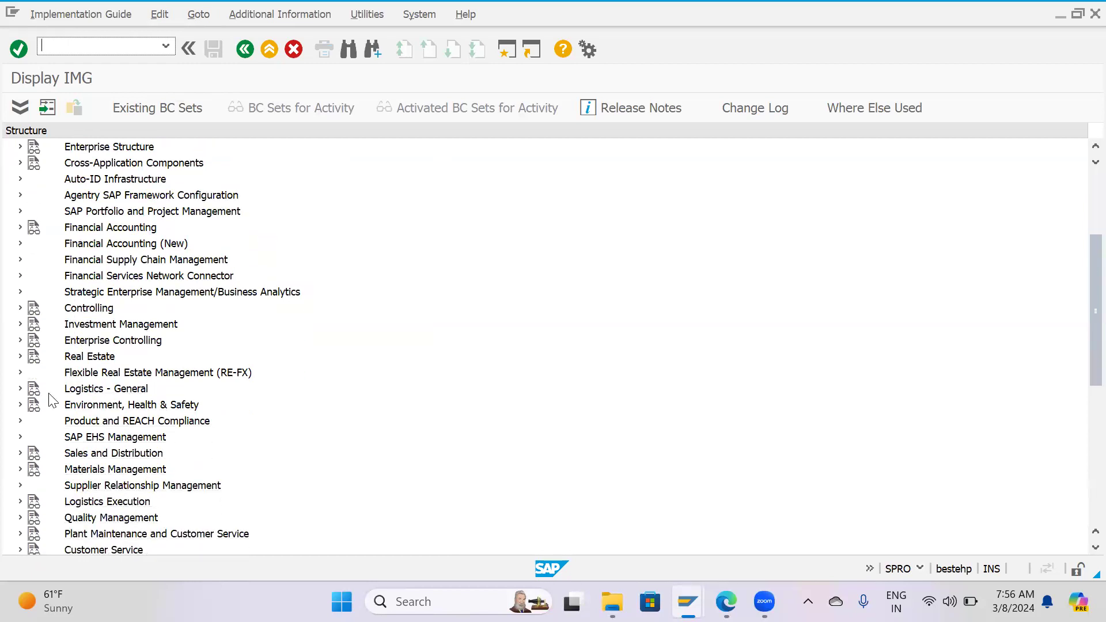
{"action": "scroll", "coordinate": [51, 398], "scroll_direction": "down", "scroll_amount": 3}
{"action": "left_click", "coordinate": [99, 344]}
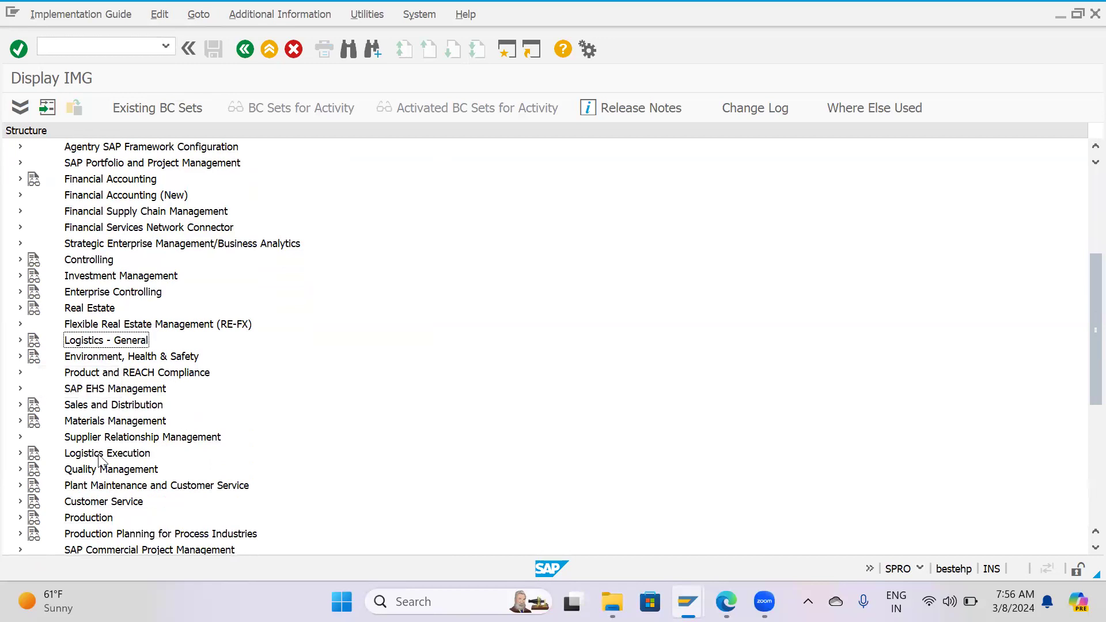
{"action": "left_click", "coordinate": [114, 417]}
{"action": "left_click", "coordinate": [117, 340]}
{"action": "left_click", "coordinate": [20, 340]}
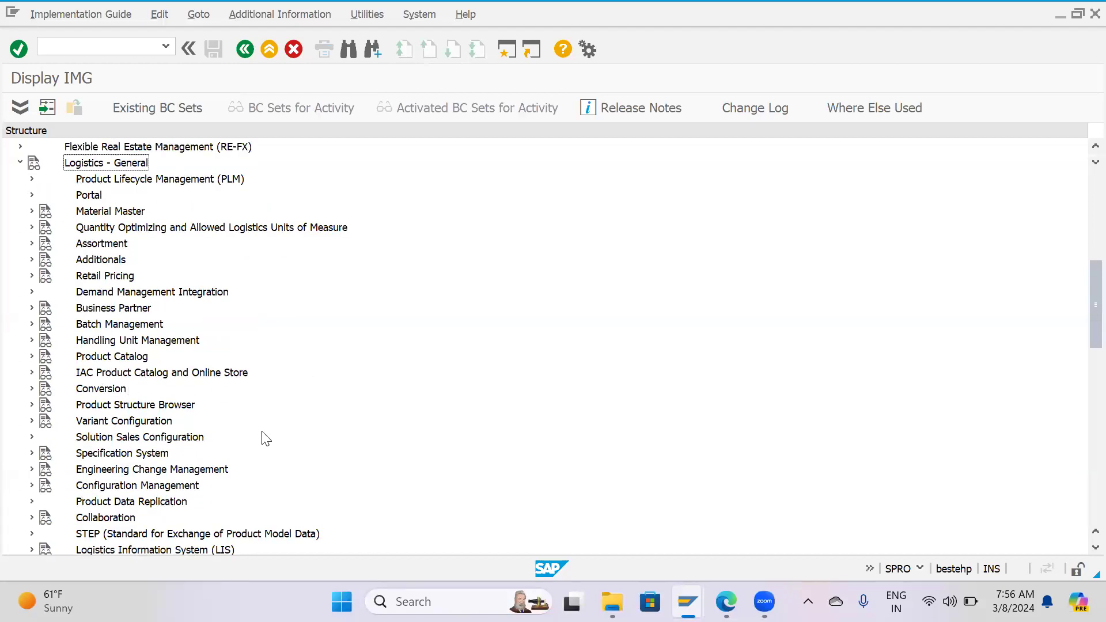
{"action": "left_click", "coordinate": [31, 212]}
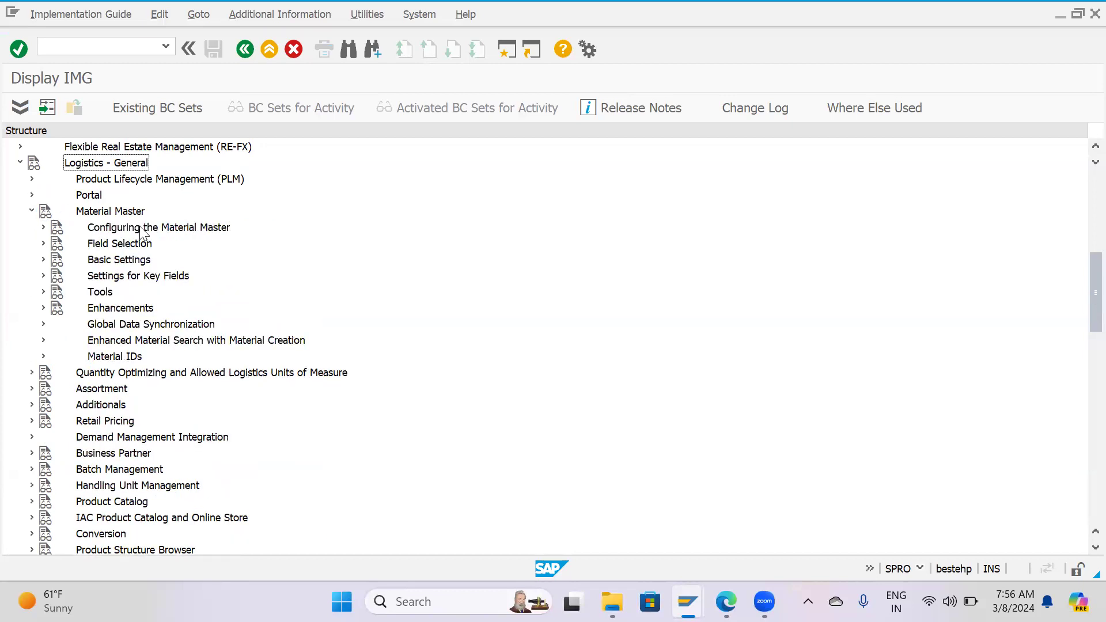
Examine the activities under Configuring the Material Master and Field Selection, collapsing each node again.
{"action": "left_click", "coordinate": [140, 230]}
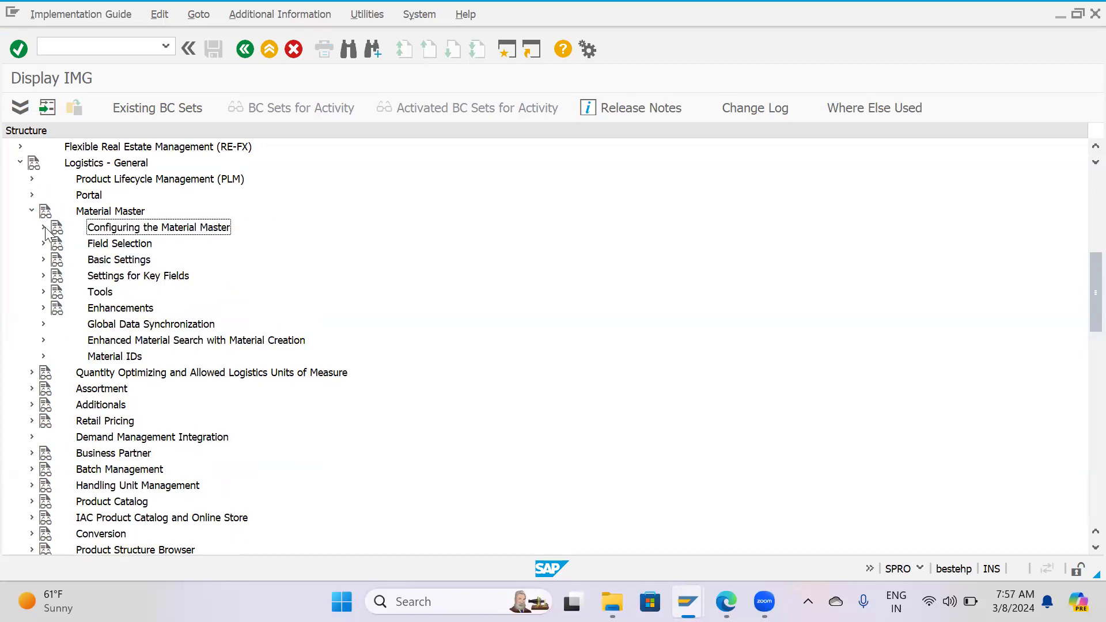
{"action": "left_click", "coordinate": [44, 228]}
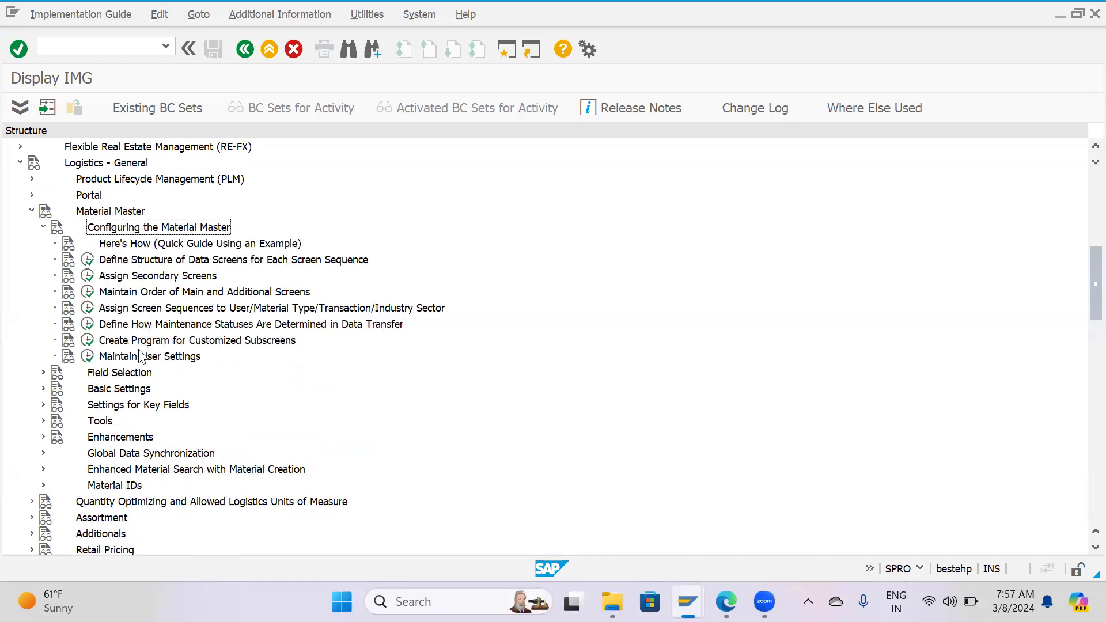
{"action": "left_click", "coordinate": [44, 227]}
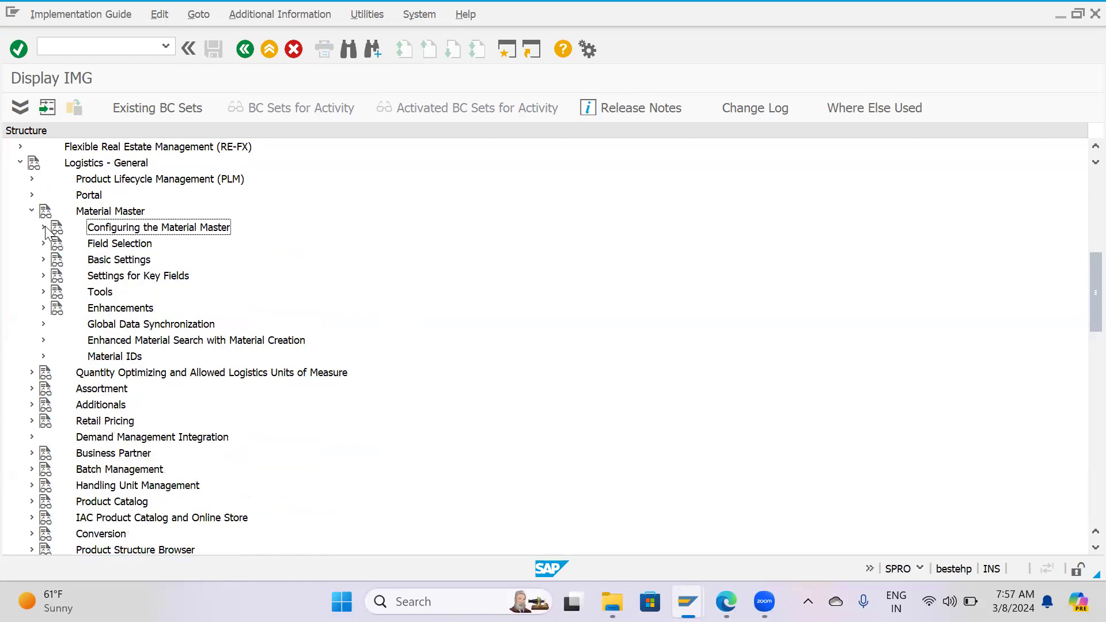
{"action": "left_click", "coordinate": [43, 243]}
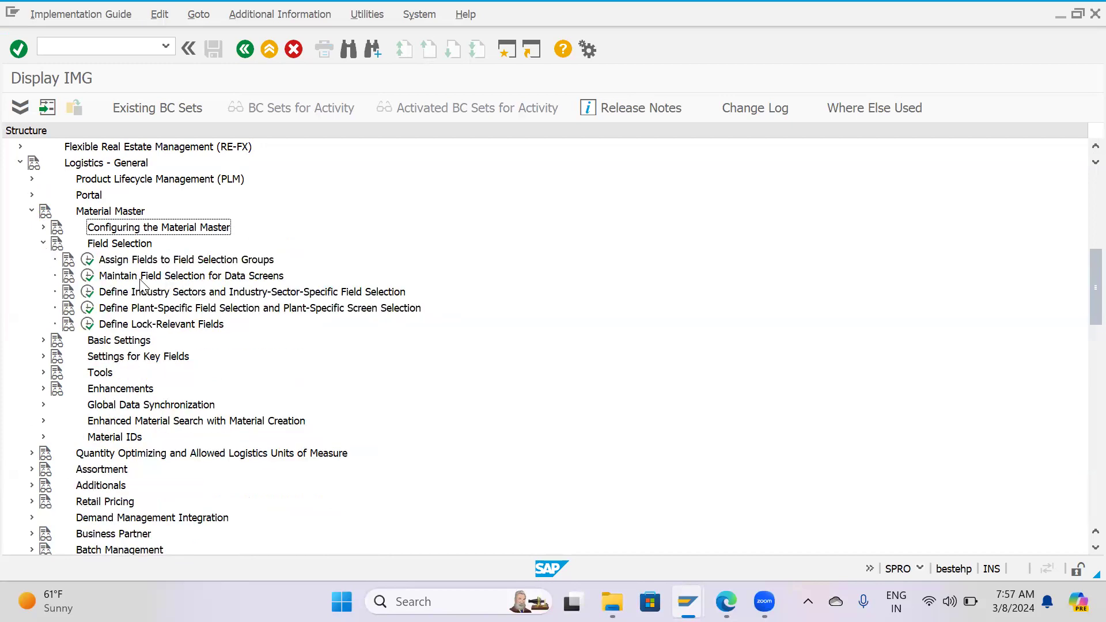
{"action": "left_click", "coordinate": [43, 243]}
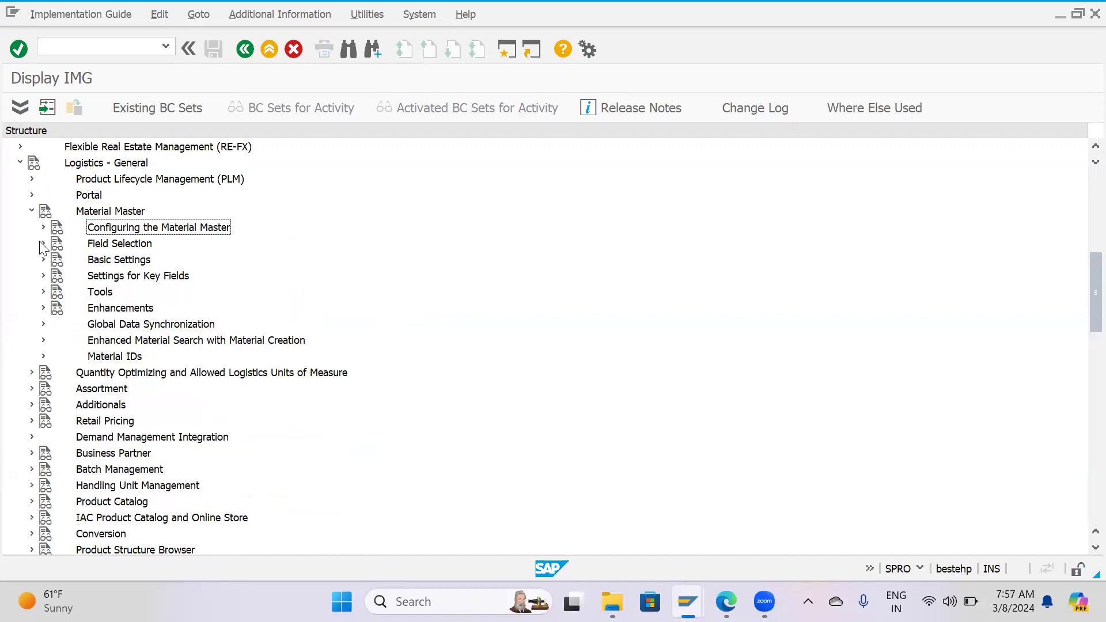
Expand Basic Settings under Material Master and open the activity Define Output Format of Material Numbers.
{"action": "left_click", "coordinate": [43, 260]}
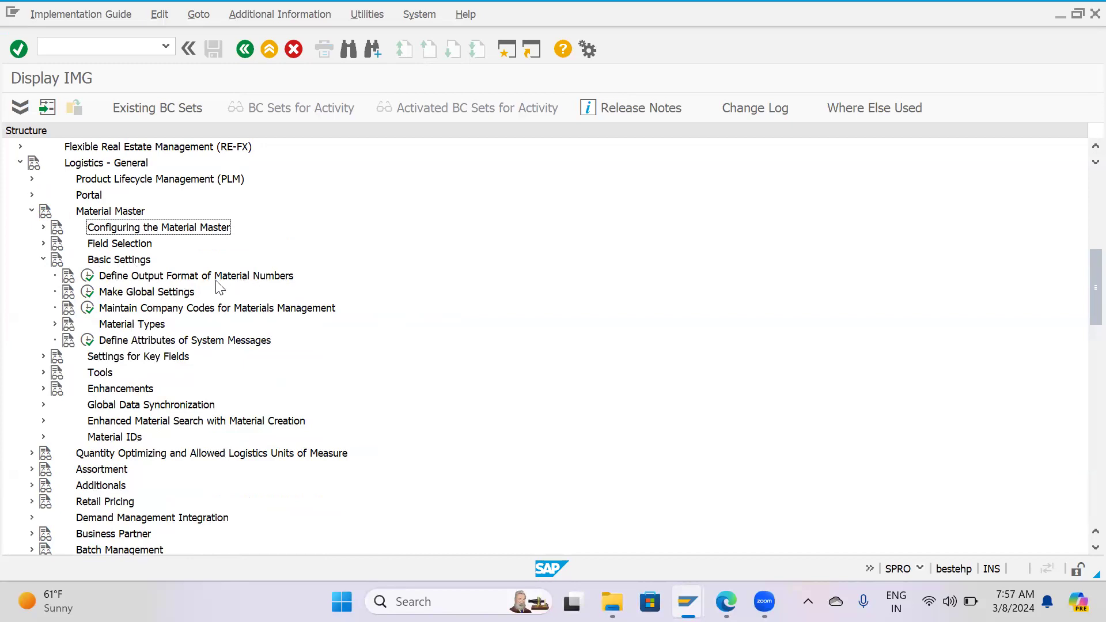
{"action": "left_click", "coordinate": [90, 278]}
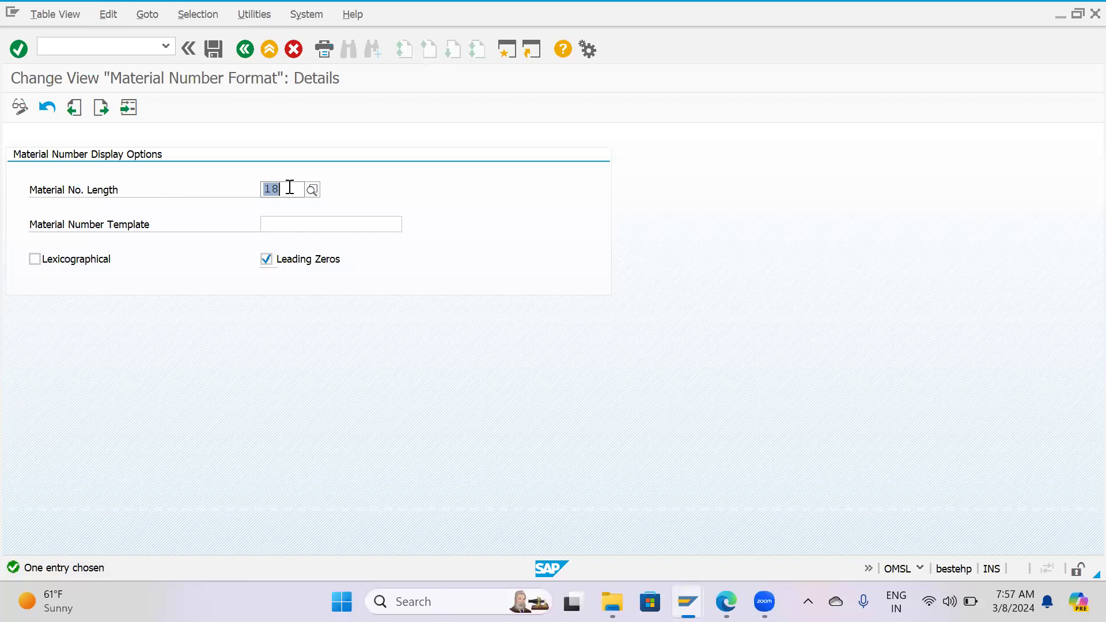
Start transaction MM01 in a new session and read the field help for the Material field.
{"action": "left_click", "coordinate": [518, 52]}
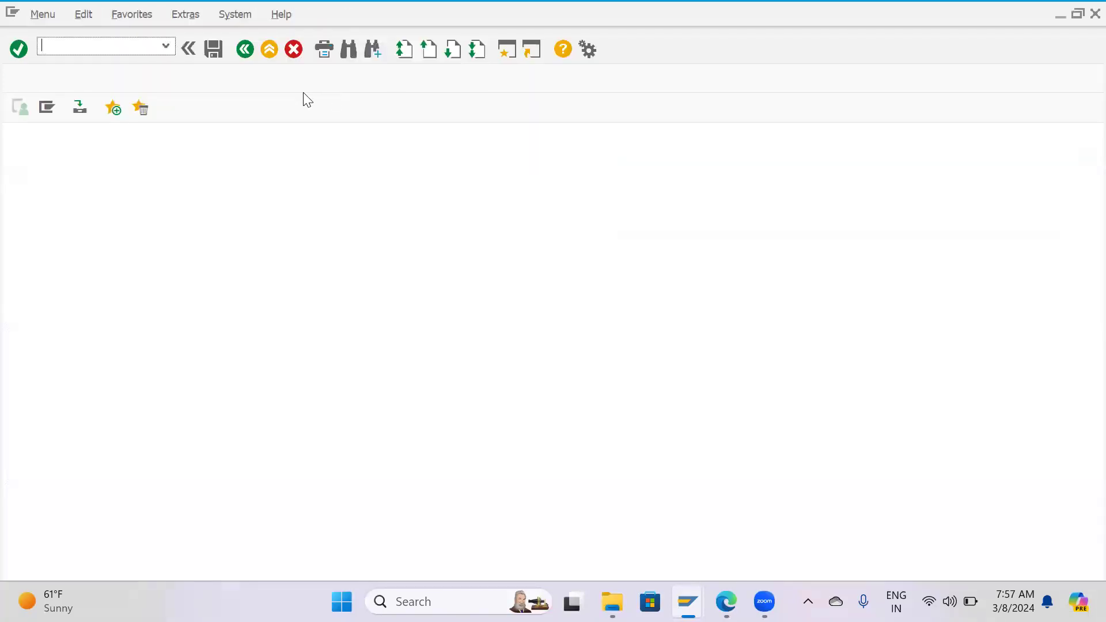
{"action": "type", "text": "mm01"}
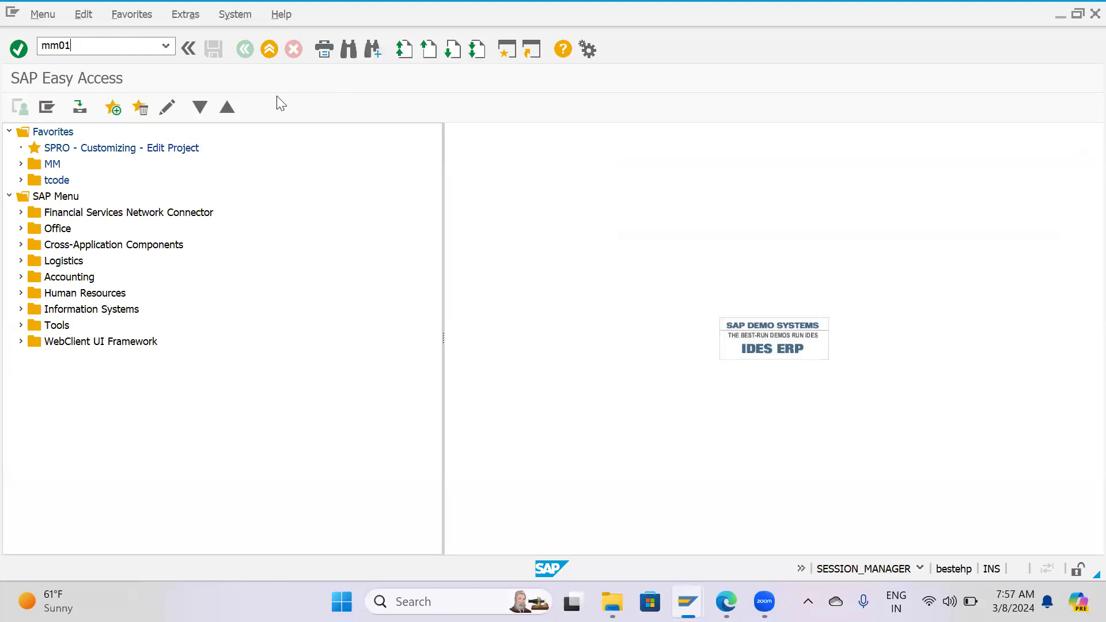
{"action": "key", "text": "Return"}
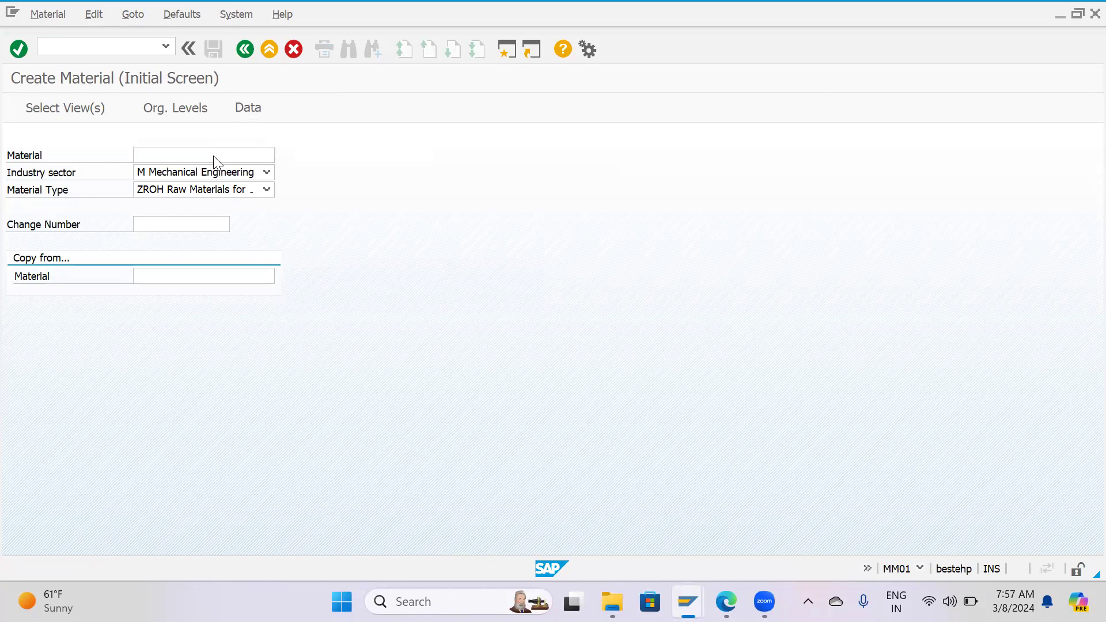
{"action": "key", "text": "F1"}
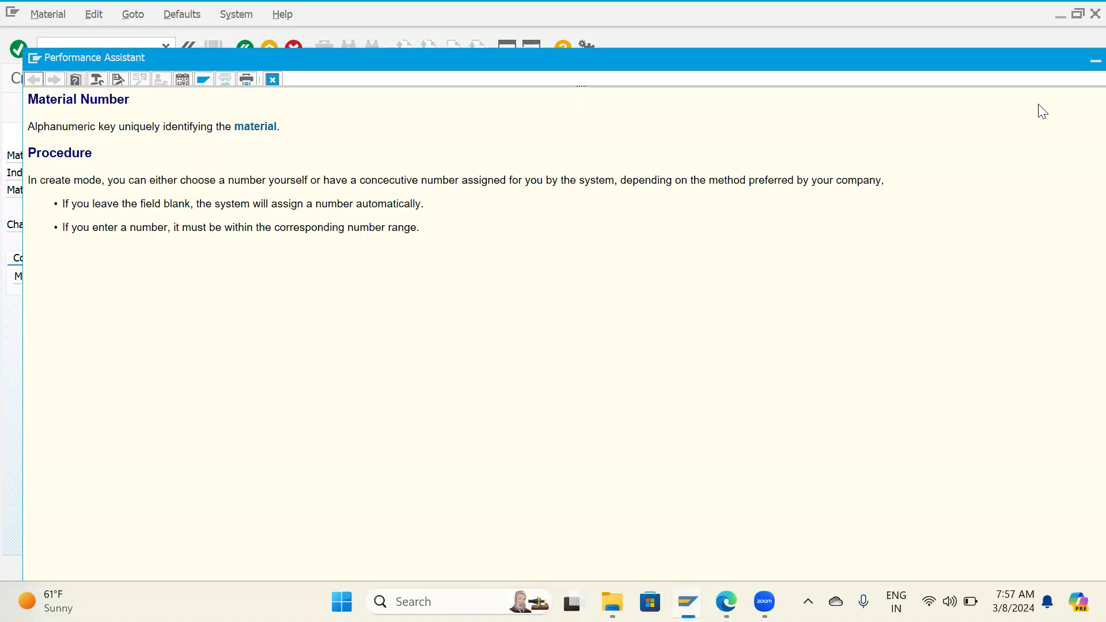
{"action": "left_click", "coordinate": [273, 80]}
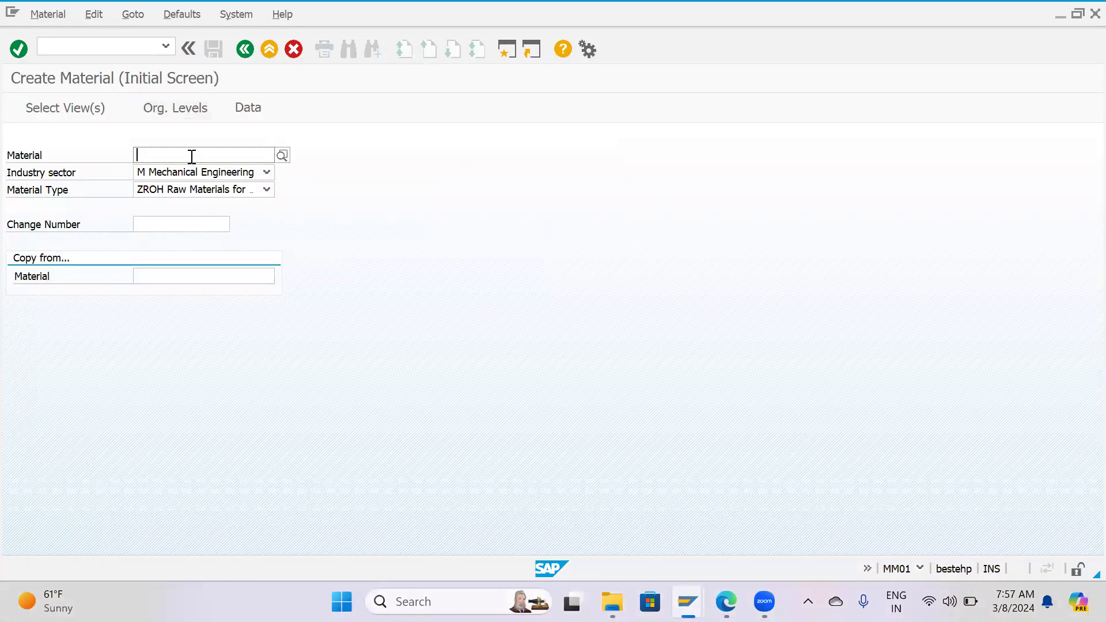
Check the Material No. Length setting in the format session, try 12 as the material number in MM01, and clear the entry.
{"action": "mouse_move", "coordinate": [687, 602]}
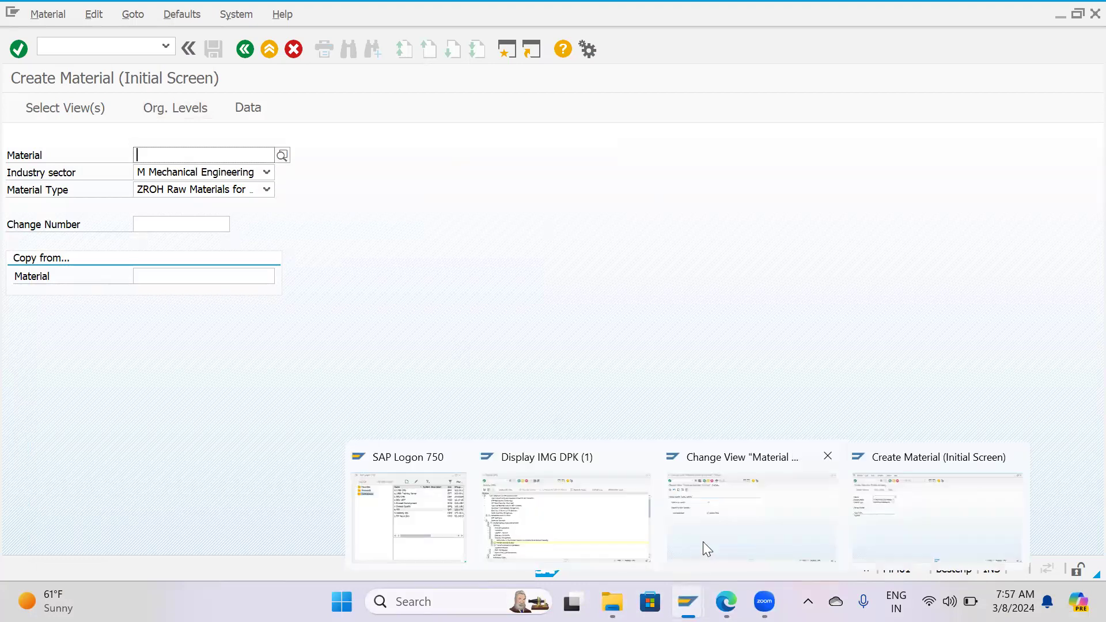
{"action": "left_click", "coordinate": [703, 541]}
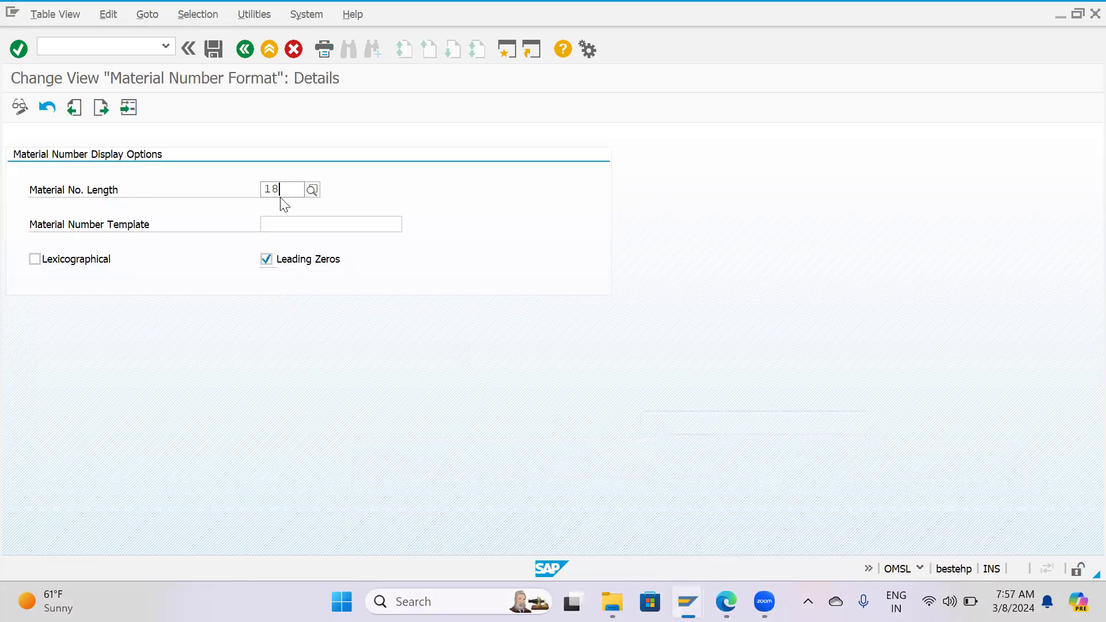
{"action": "mouse_move", "coordinate": [687, 602]}
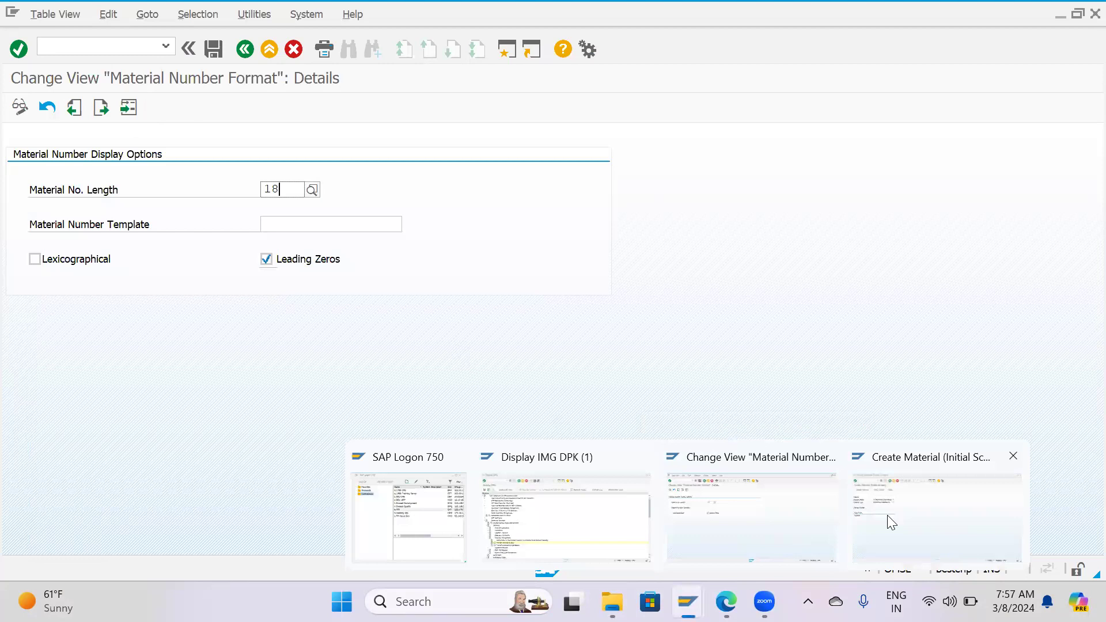
{"action": "left_click", "coordinate": [887, 516]}
{"action": "type", "text": "12"}
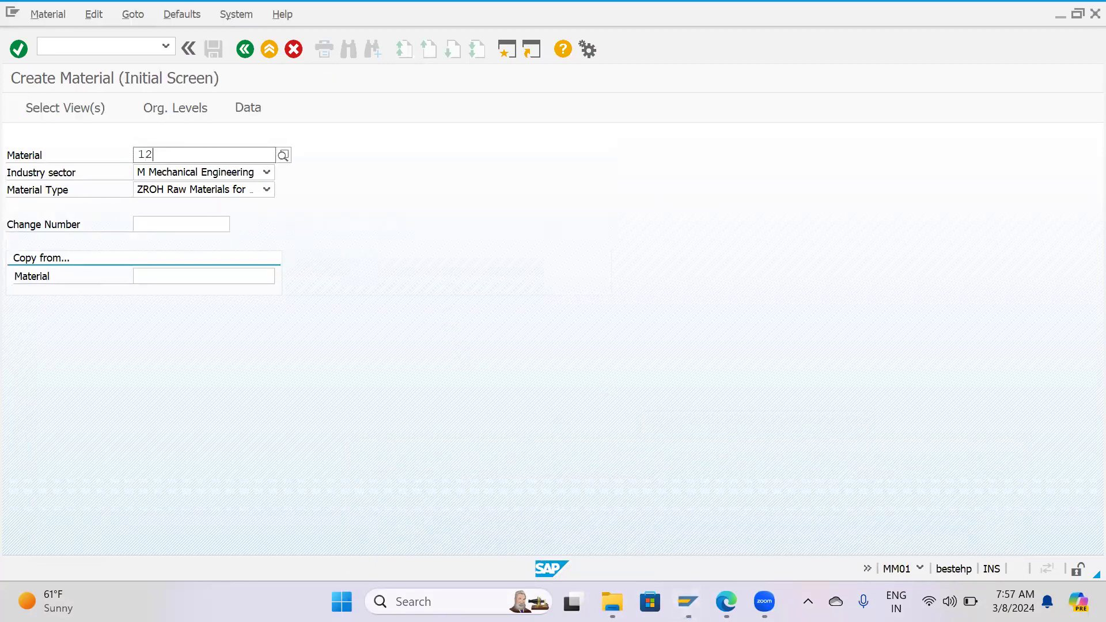
{"action": "key", "text": "BackSpace"}
{"action": "key", "text": "BackSpace"}
{"action": "key", "text": "BackSpace"}
{"action": "key", "text": "BackSpace"}
{"action": "key", "text": "BackSpace"}
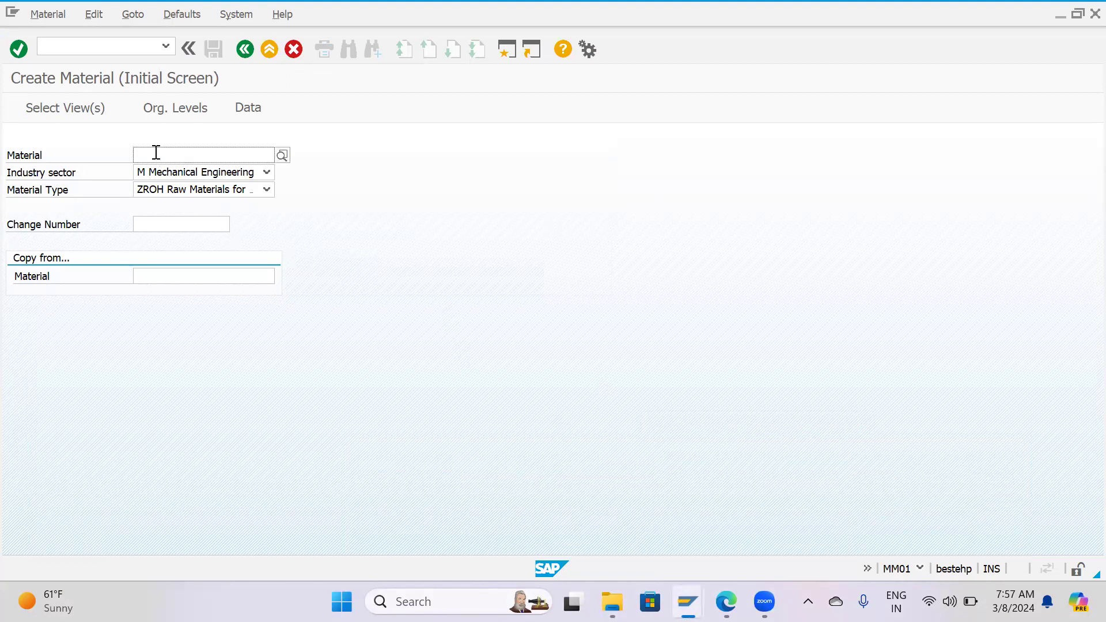
Inspect the technical information of the Material field from its field help, and close both windows.
{"action": "key", "text": "F1"}
{"action": "left_click", "coordinate": [96, 78]}
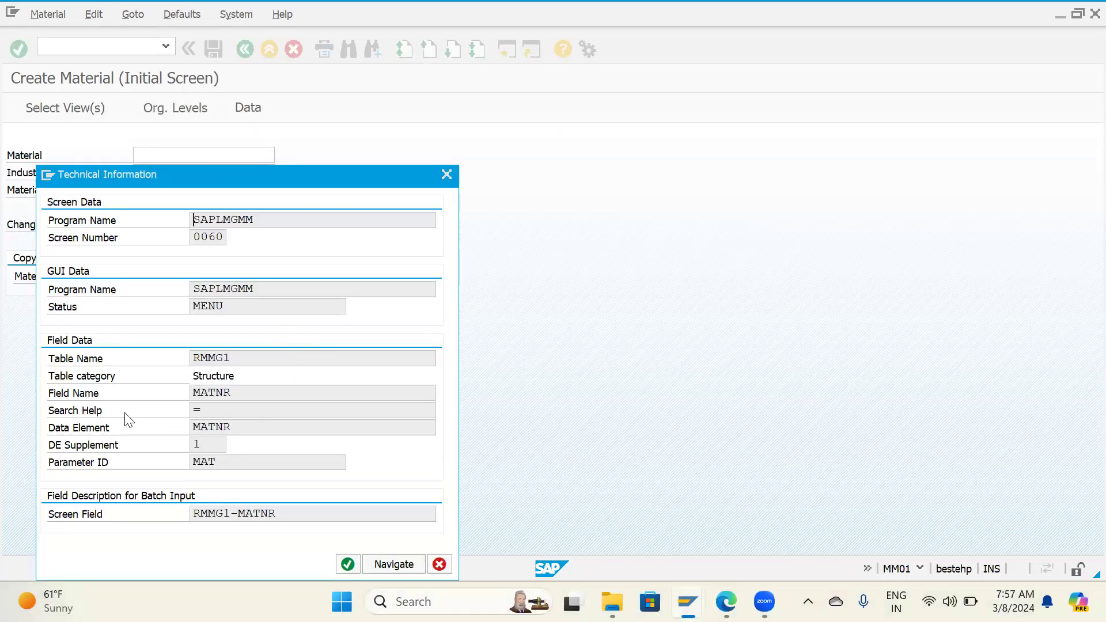
{"action": "left_click", "coordinate": [202, 357]}
{"action": "key", "text": "Escape"}
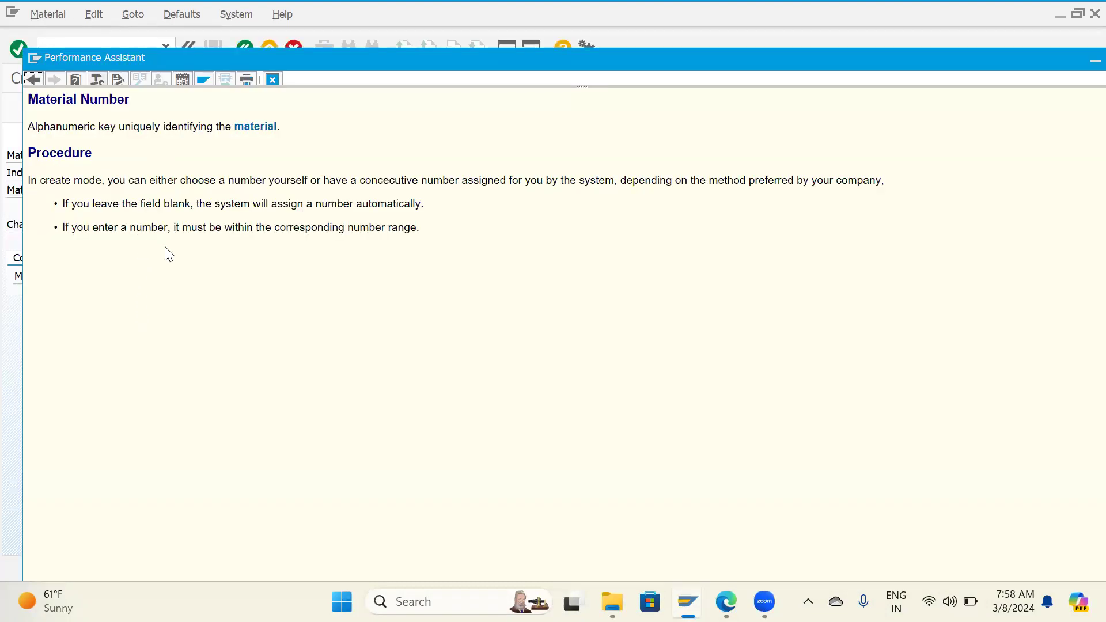
{"action": "key", "text": "Escape"}
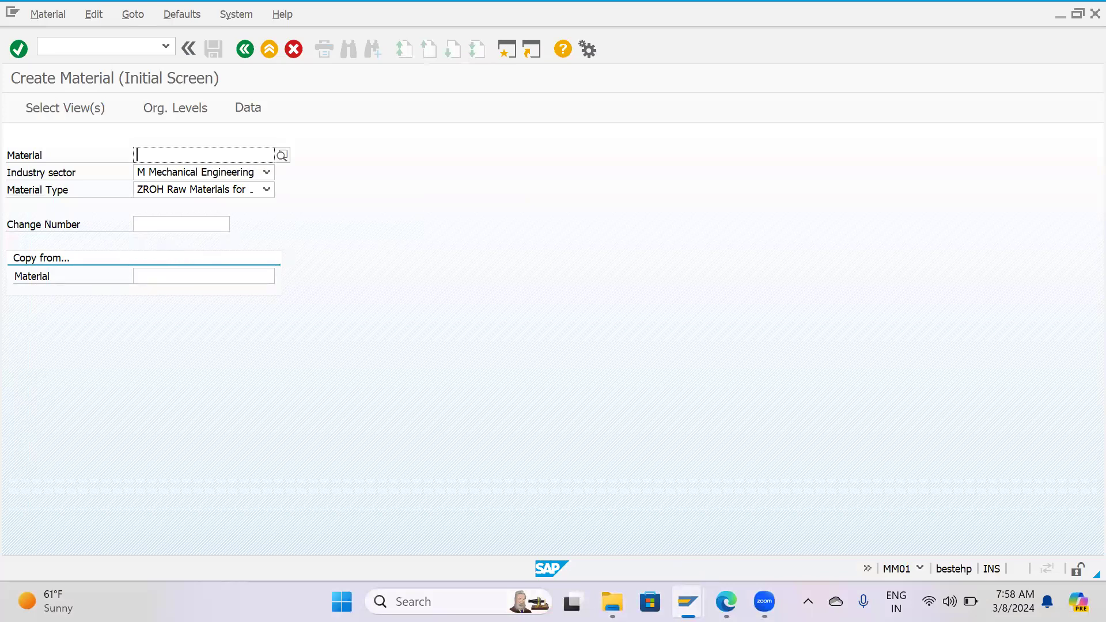
Check the Leading Zeros option in the material number format session and return to the Create Material session.
{"action": "mouse_move", "coordinate": [688, 573]}
{"action": "left_click", "coordinate": [695, 526]}
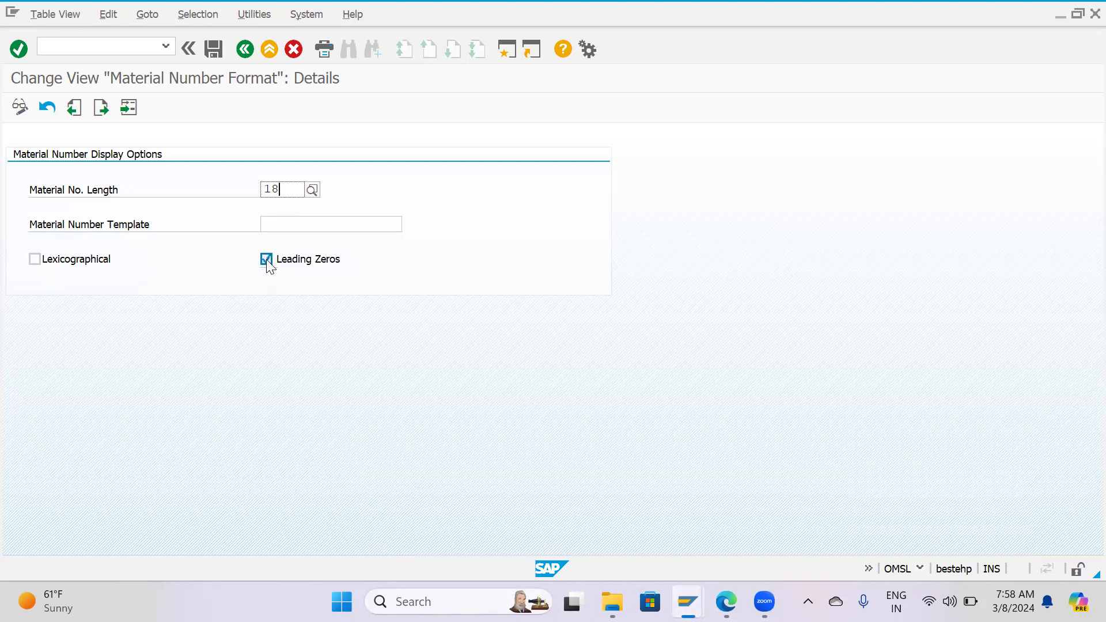
{"action": "mouse_move", "coordinate": [687, 602]}
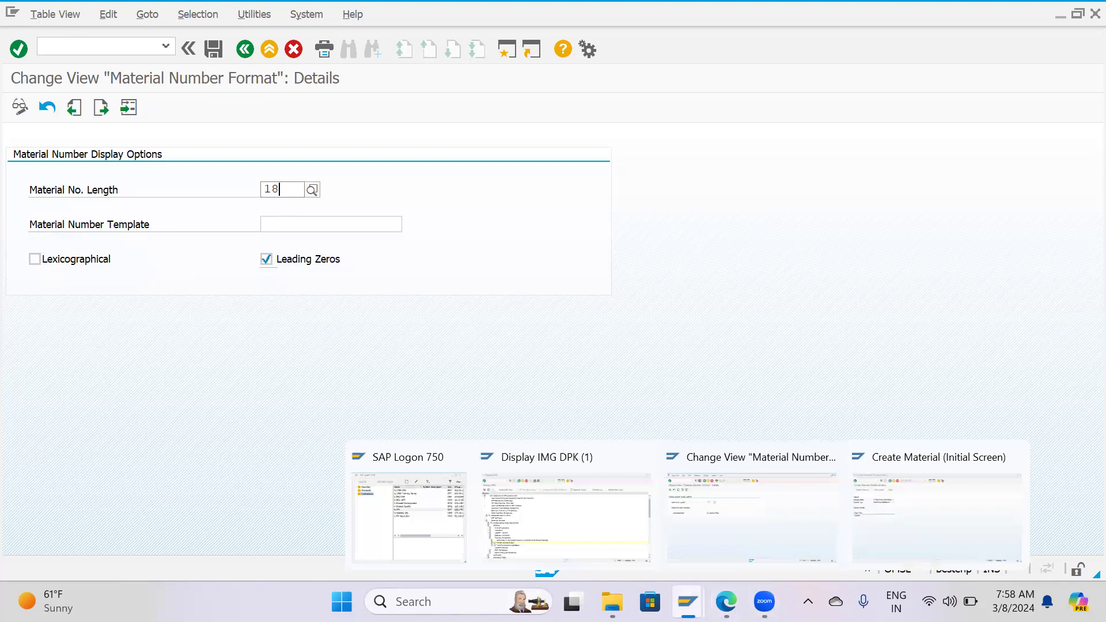
{"action": "left_click", "coordinate": [852, 544]}
Leave Create Material, expand the MM favorites folder and start transaction MM03.
{"action": "left_click", "coordinate": [244, 49]}
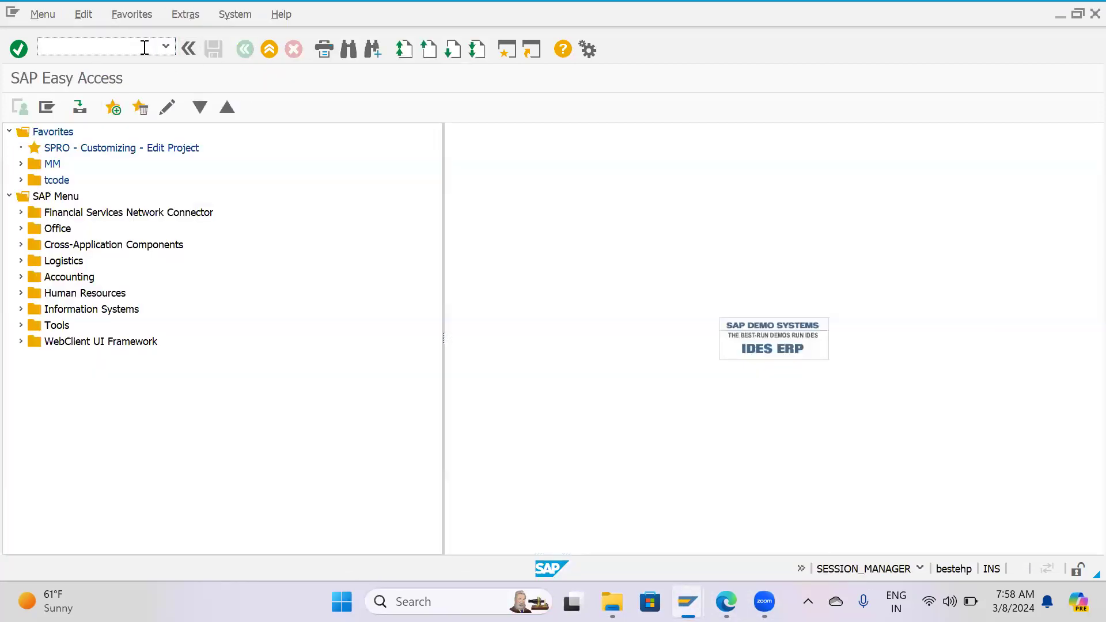
{"action": "type", "text": "mm03"}
{"action": "left_click", "coordinate": [21, 164]}
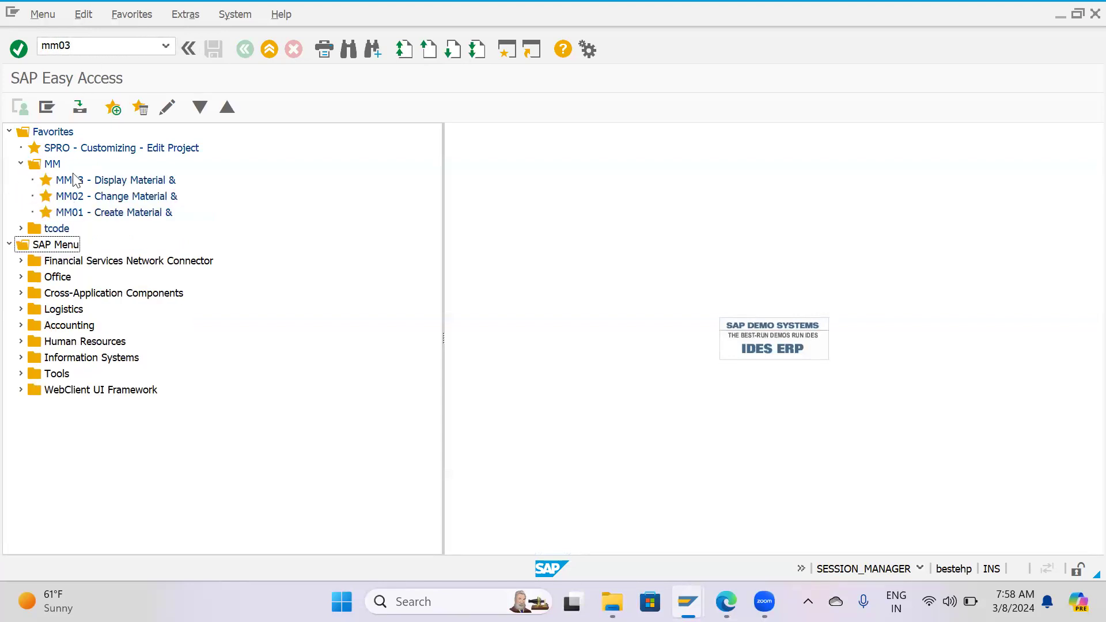
{"action": "double_click", "coordinate": [90, 43]}
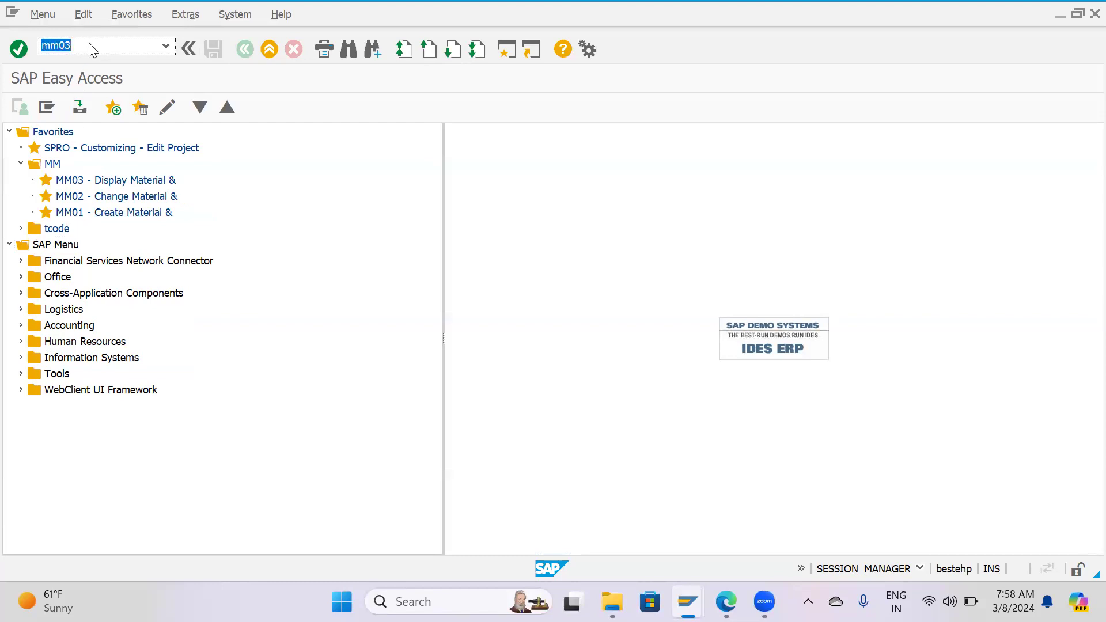
{"action": "key", "text": "Return"}
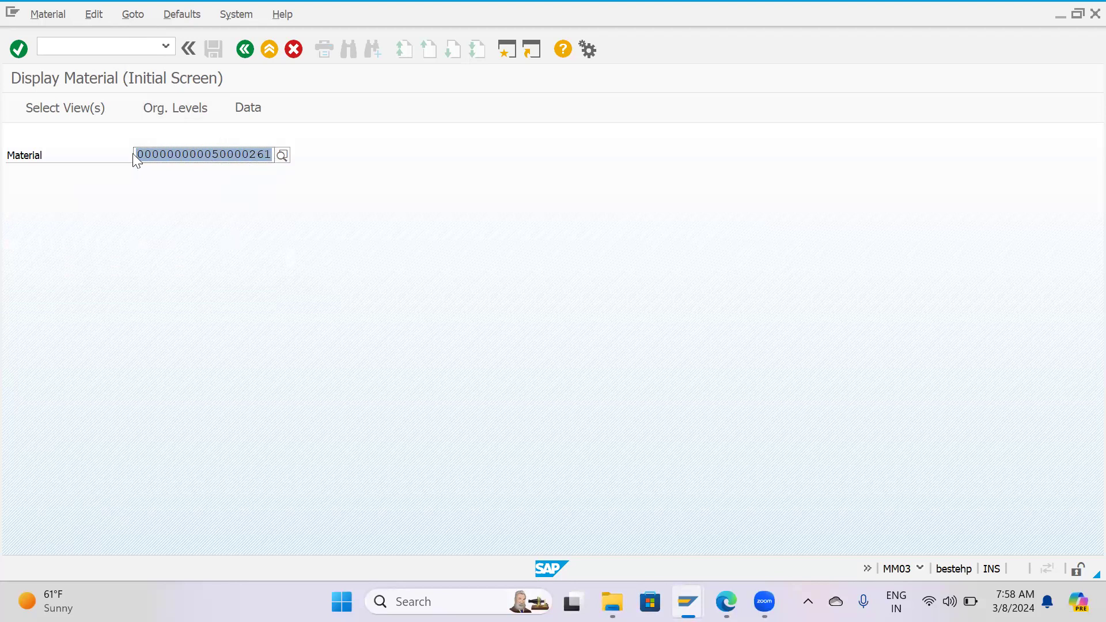
Toggle Leading Zeros and Lexicographical in the material number format session, leave only Leading Zeros enabled, save and return to the overview.
{"action": "mouse_move", "coordinate": [695, 589]}
{"action": "left_click", "coordinate": [724, 525]}
{"action": "left_click", "coordinate": [266, 259]}
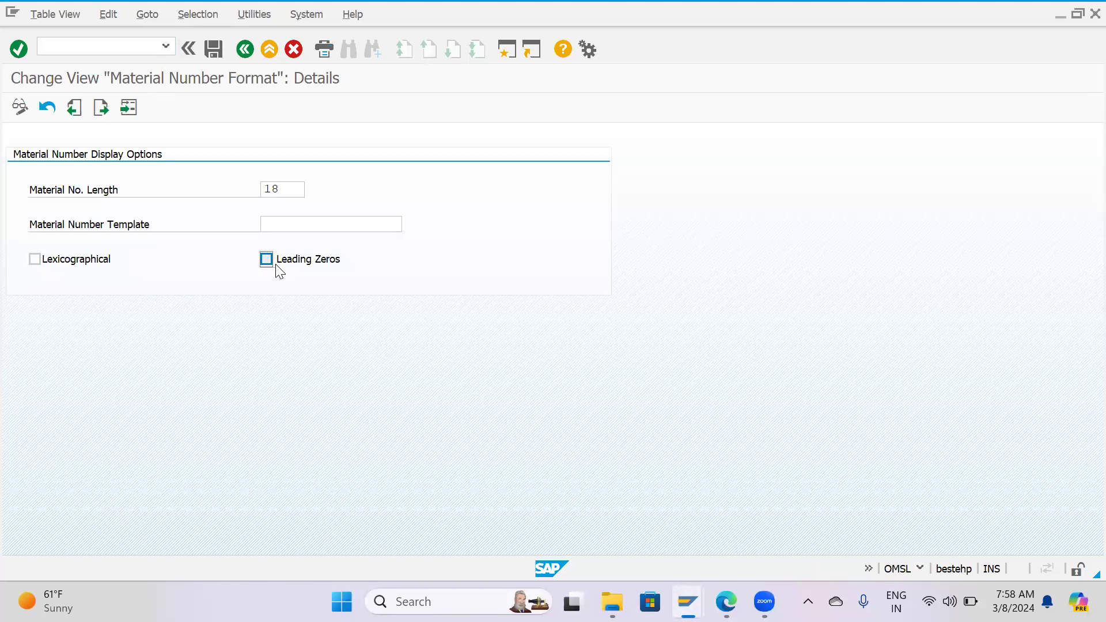
{"action": "left_click", "coordinate": [267, 261]}
{"action": "left_click", "coordinate": [35, 260]}
{"action": "left_click", "coordinate": [34, 260]}
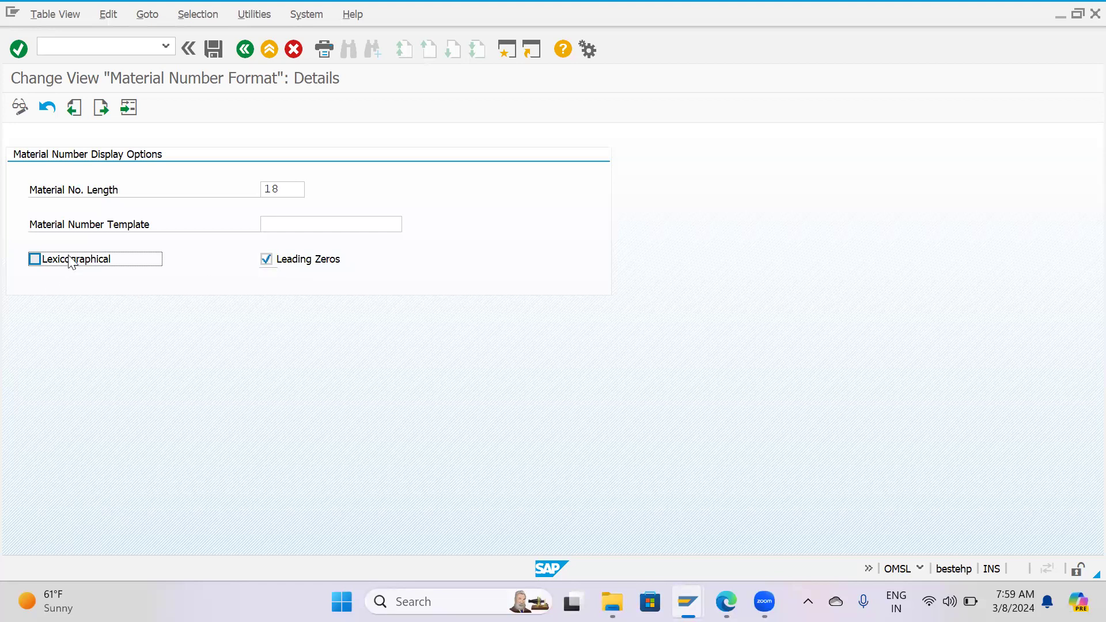
{"action": "left_click", "coordinate": [219, 51]}
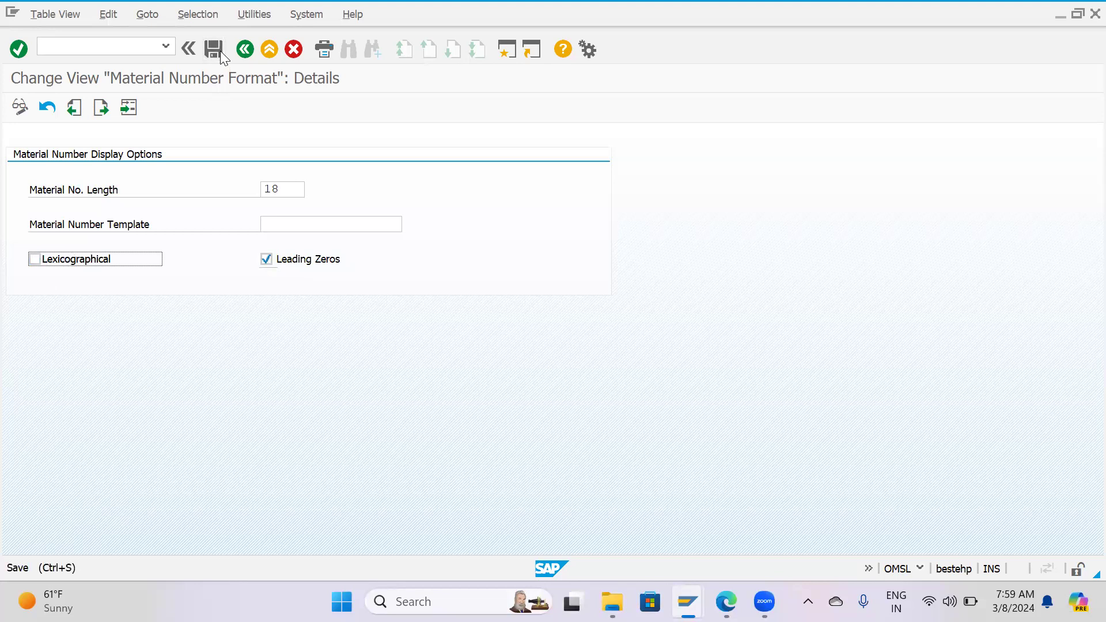
{"action": "key", "text": "F3"}
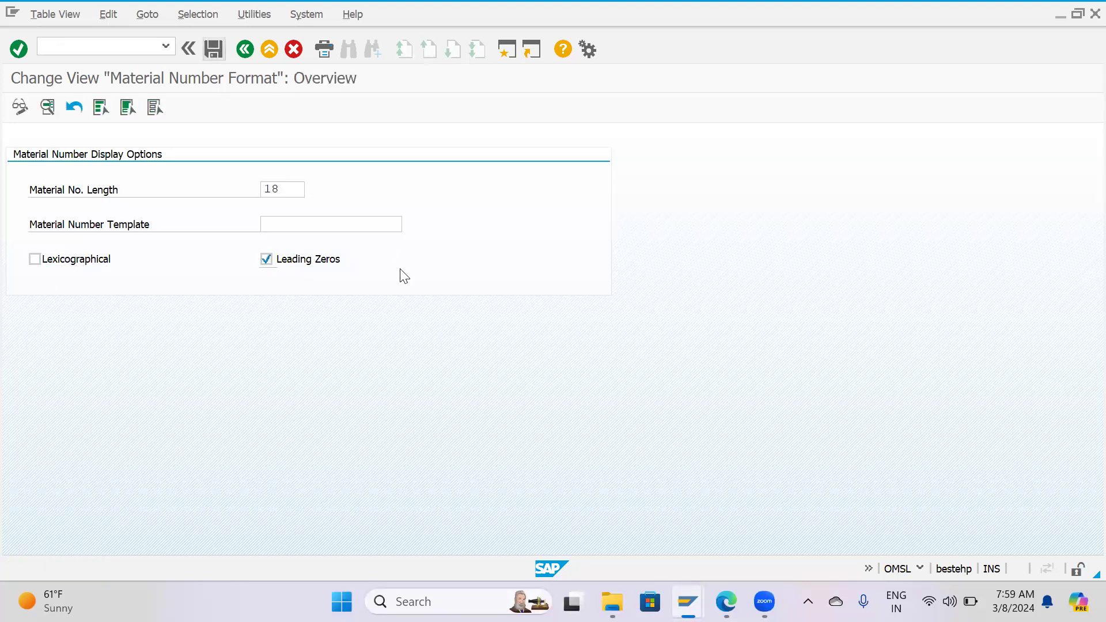
Leave the material number format view, view the General Control Indicators under Make Global Settings, and return to the IMG structure.
{"action": "key", "text": "F3"}
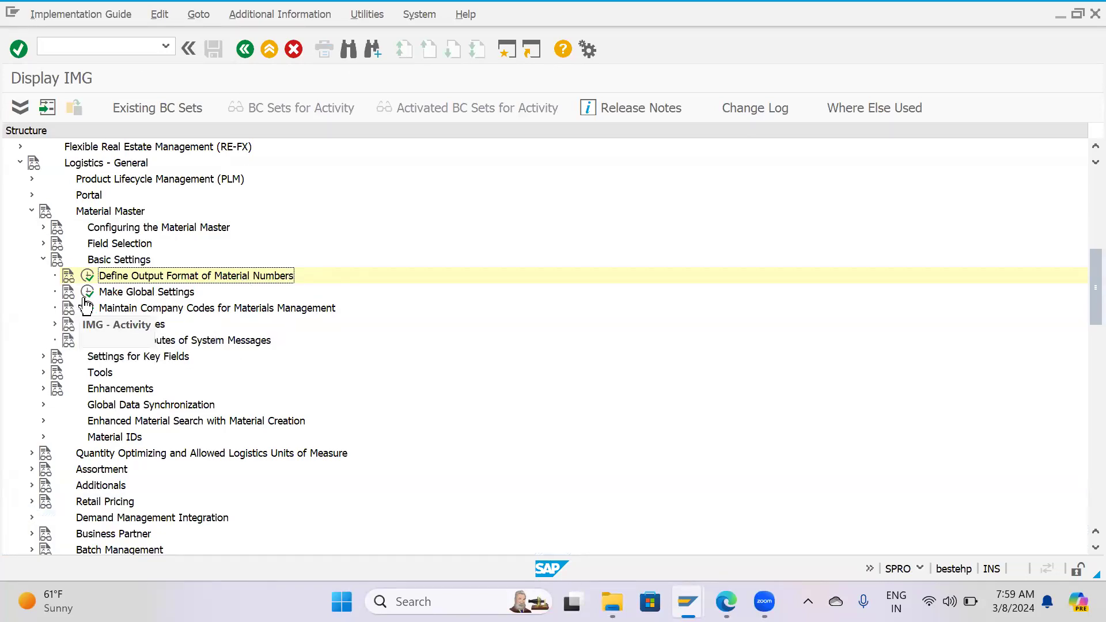
{"action": "left_click", "coordinate": [87, 293]}
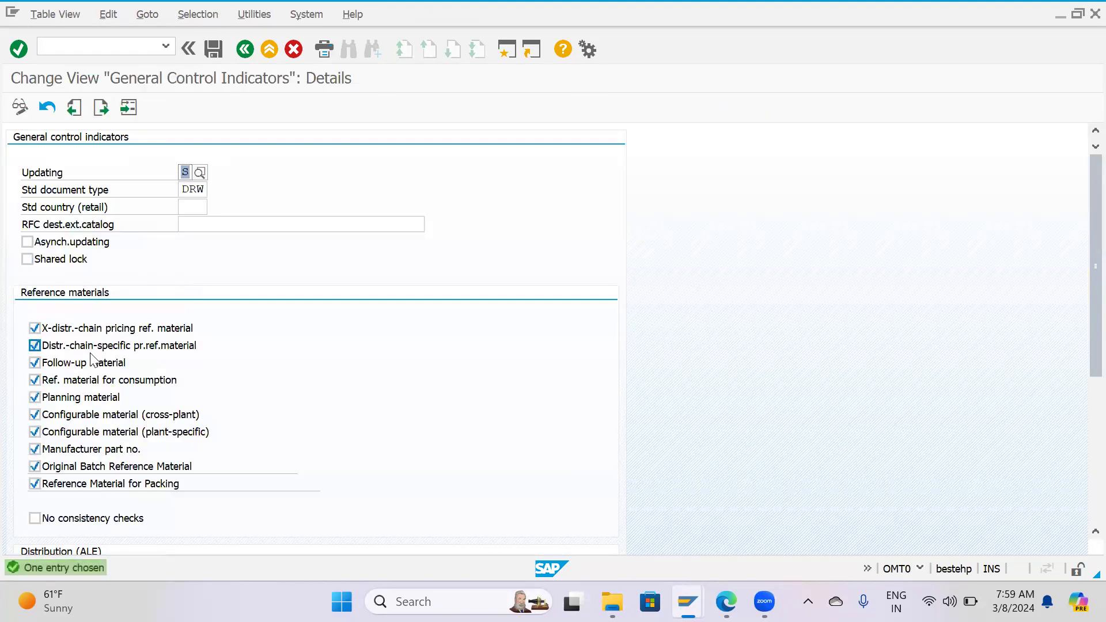
{"action": "key", "text": "F3"}
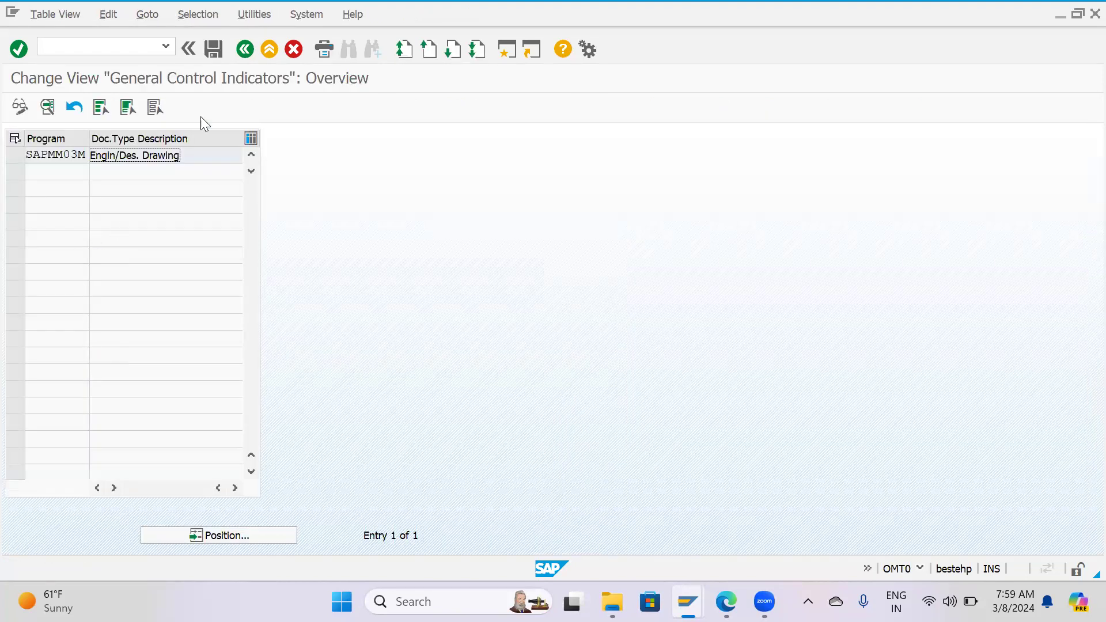
{"action": "left_click", "coordinate": [244, 50]}
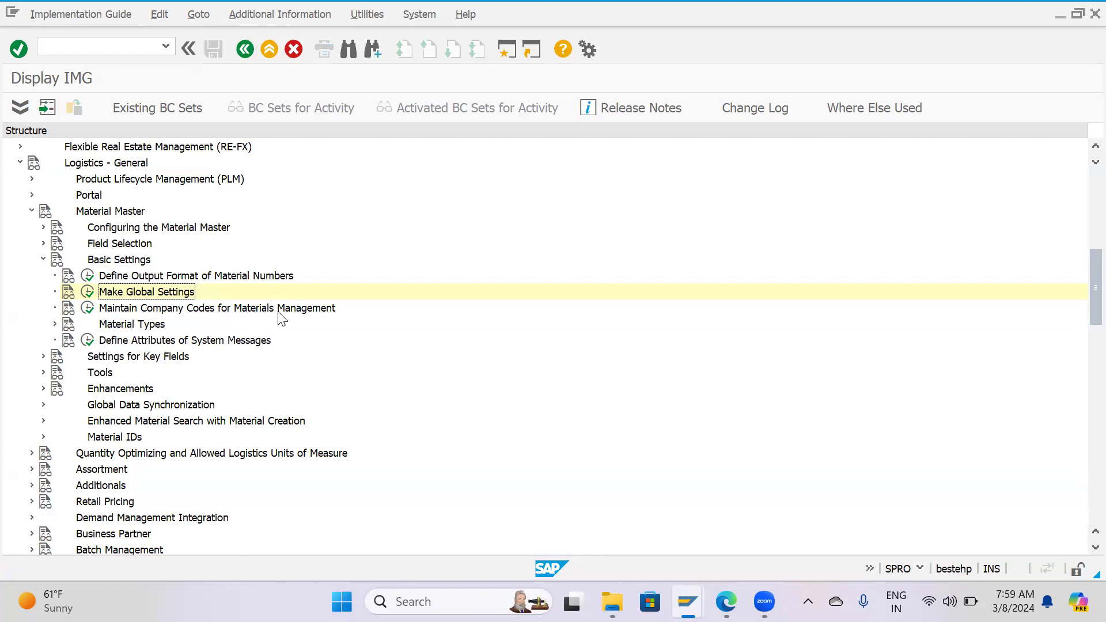
Open Maintain Company Codes for Materials Management and locate and select company code HPCL.
{"action": "left_click", "coordinate": [87, 309]}
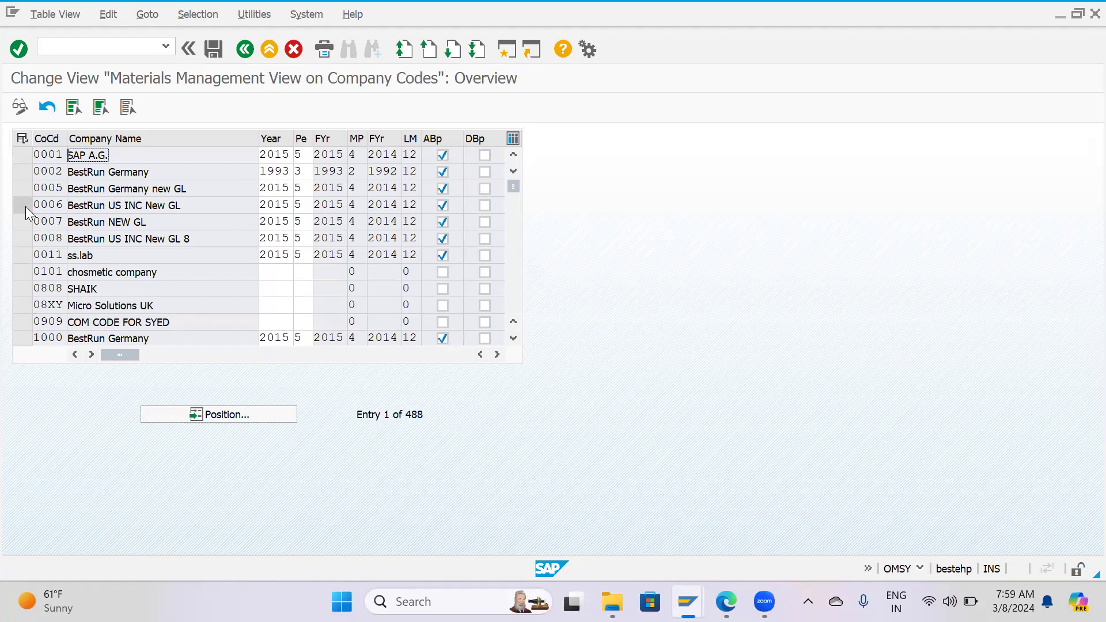
{"action": "key", "text": "F3"}
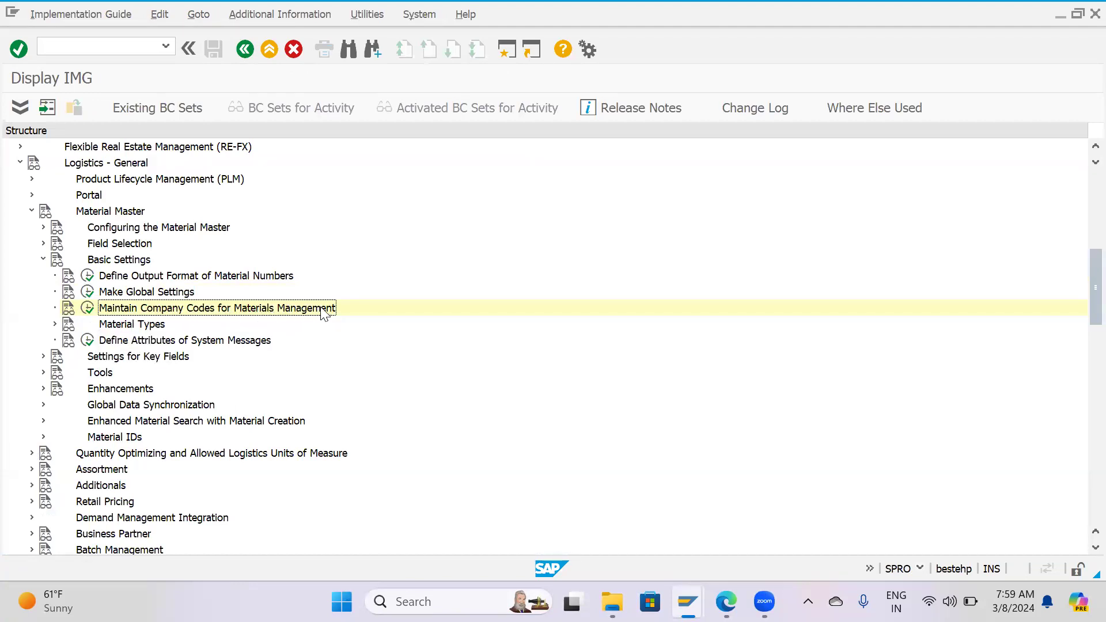
{"action": "left_click", "coordinate": [88, 308]}
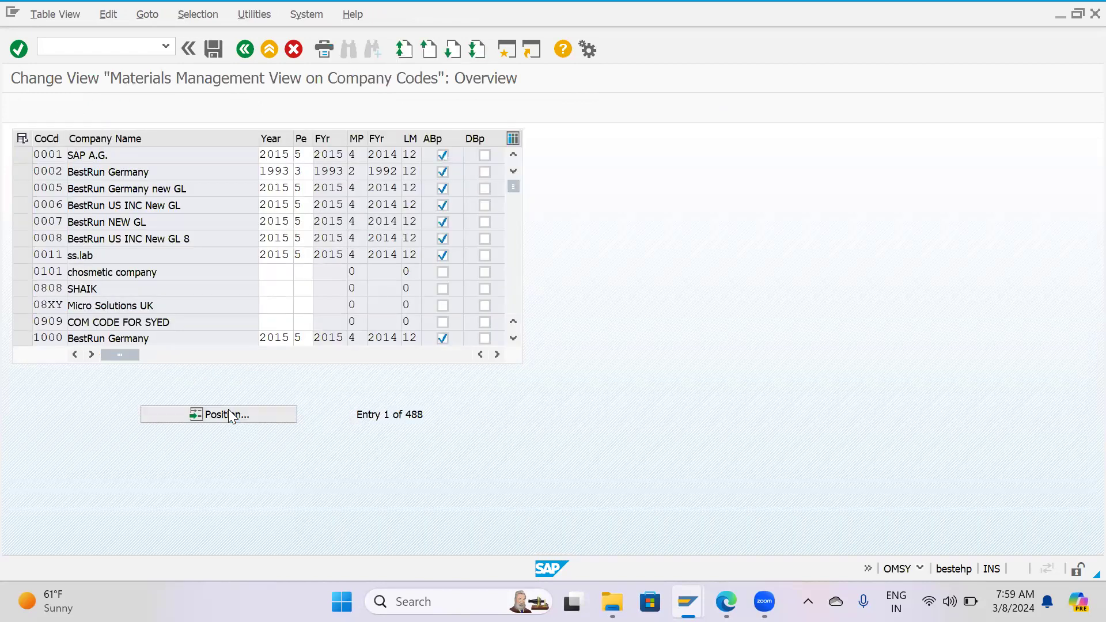
{"action": "left_click", "coordinate": [231, 414]}
{"action": "type", "text": "HPCL"}
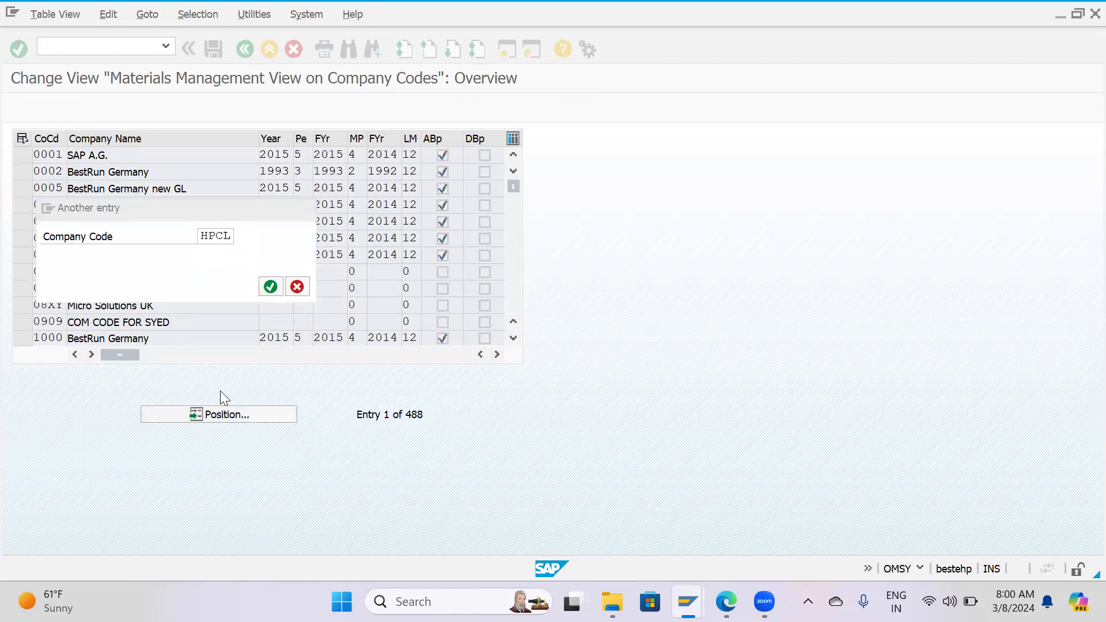
{"action": "key", "text": "Return"}
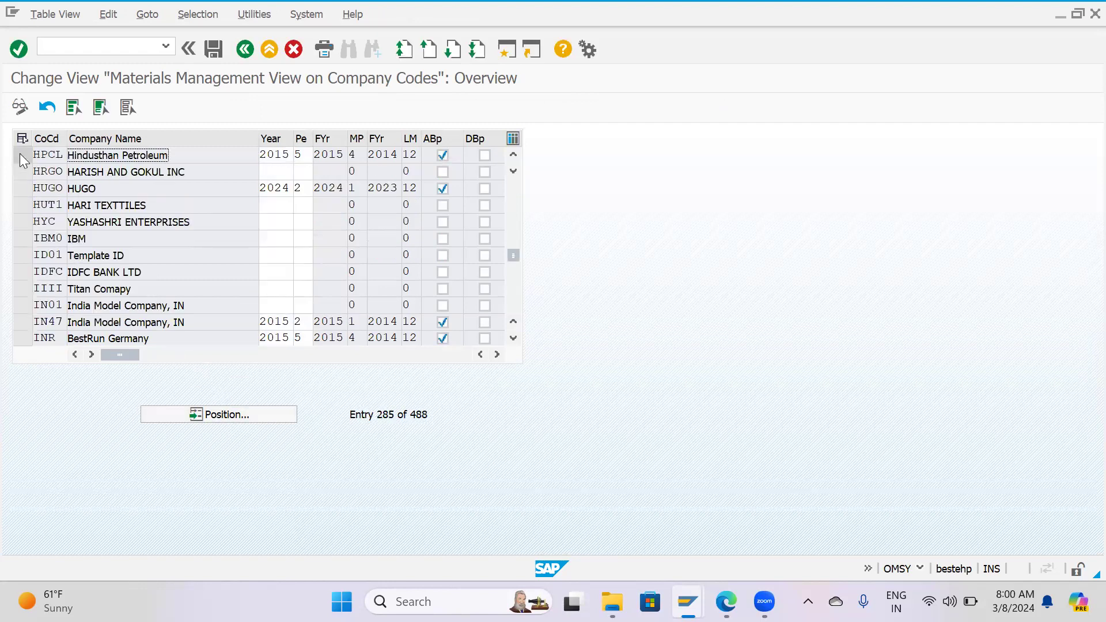
{"action": "left_click", "coordinate": [21, 154]}
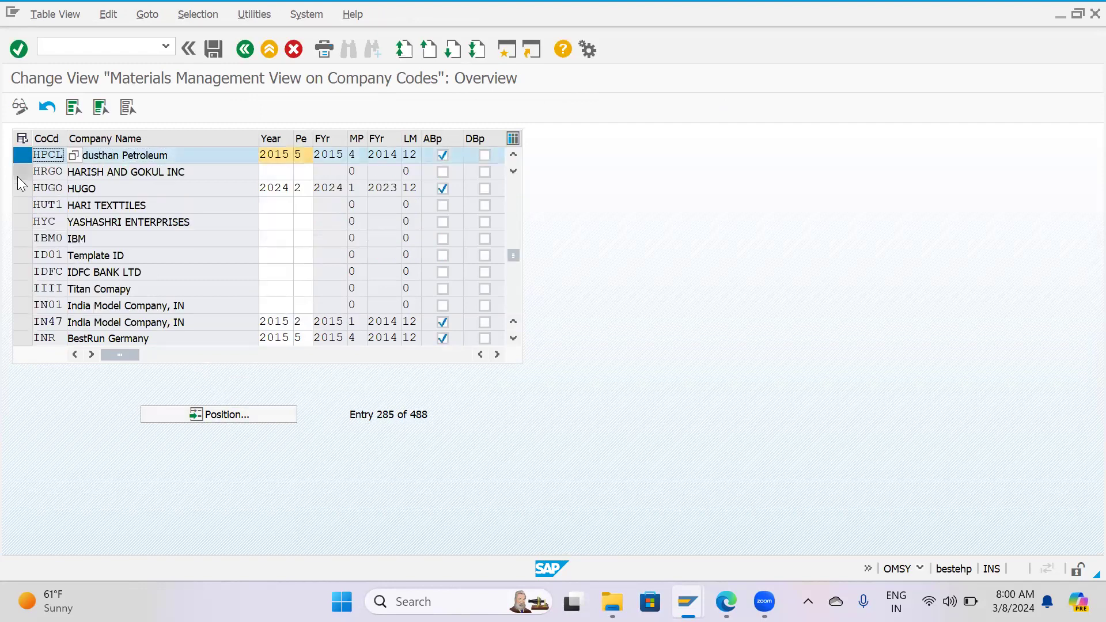
{"action": "left_click", "coordinate": [17, 174]}
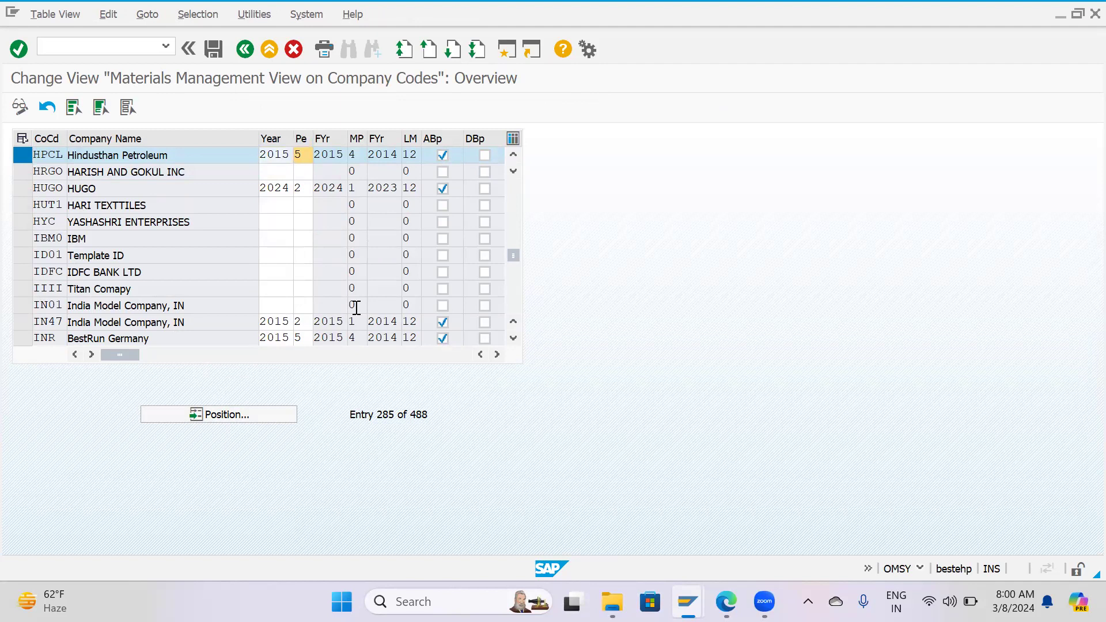
Set HPCL's current fiscal year to 2024 and its period to 3.
{"action": "key", "text": "BackSpace"}
{"action": "key", "text": "BackSpace"}
{"action": "key", "text": "BackSpace"}
{"action": "key", "text": "BackSpace"}
{"action": "type", "text": "2024"}
{"action": "key", "text": "Tab"}
{"action": "type", "text": "3"}
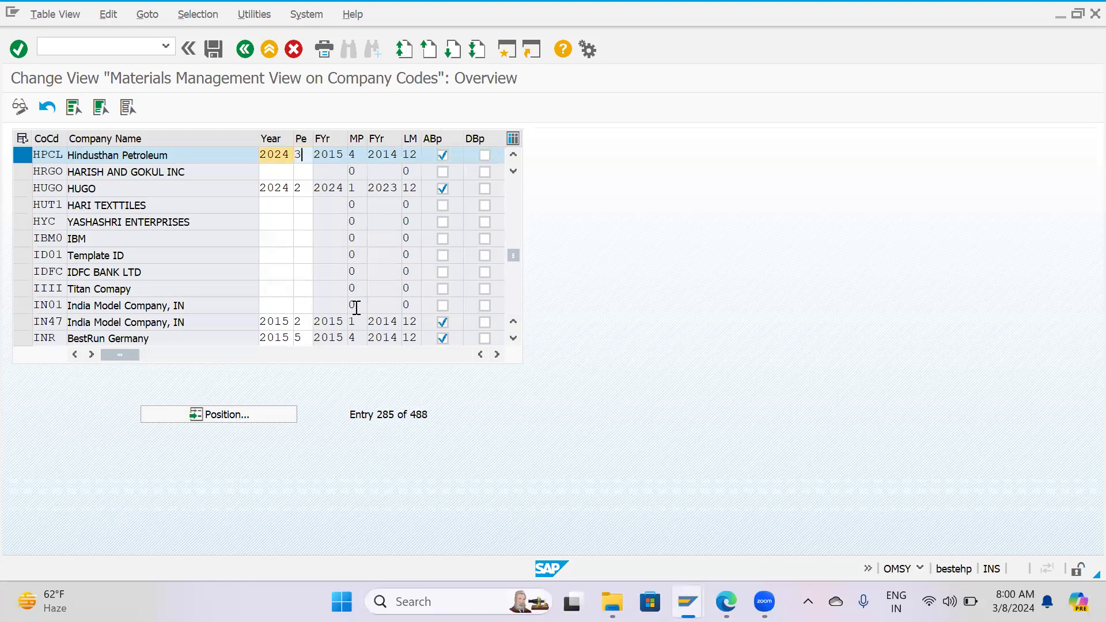
{"action": "key", "text": "Return"}
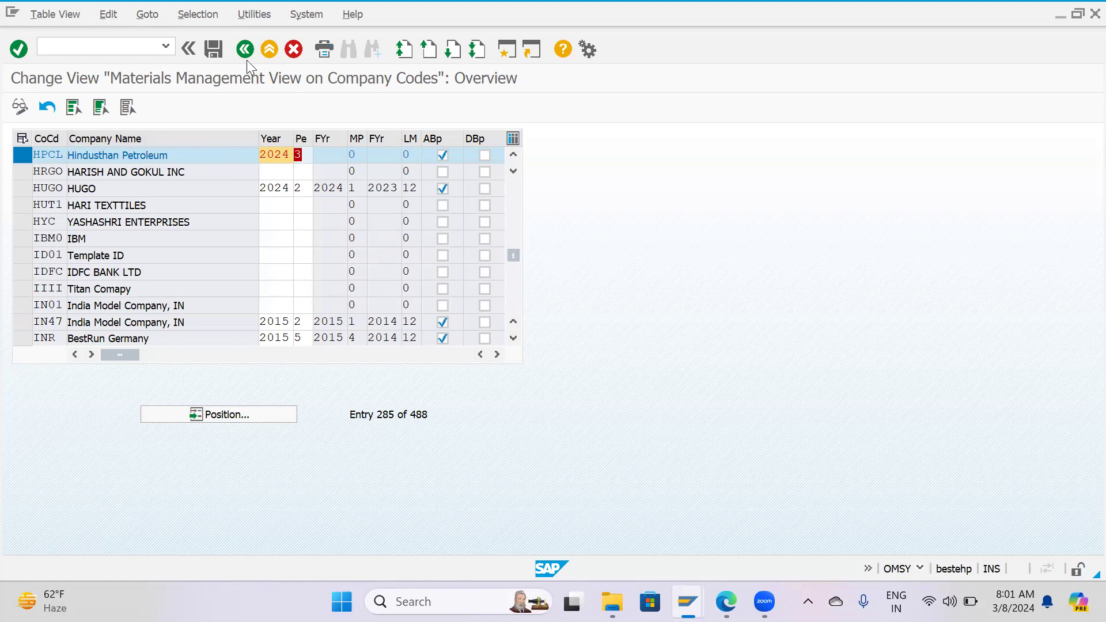
Start saving the HPCL period entry and choose the existing customizing request "MM0201- Material Master" from the own requests.
{"action": "left_click", "coordinate": [217, 53]}
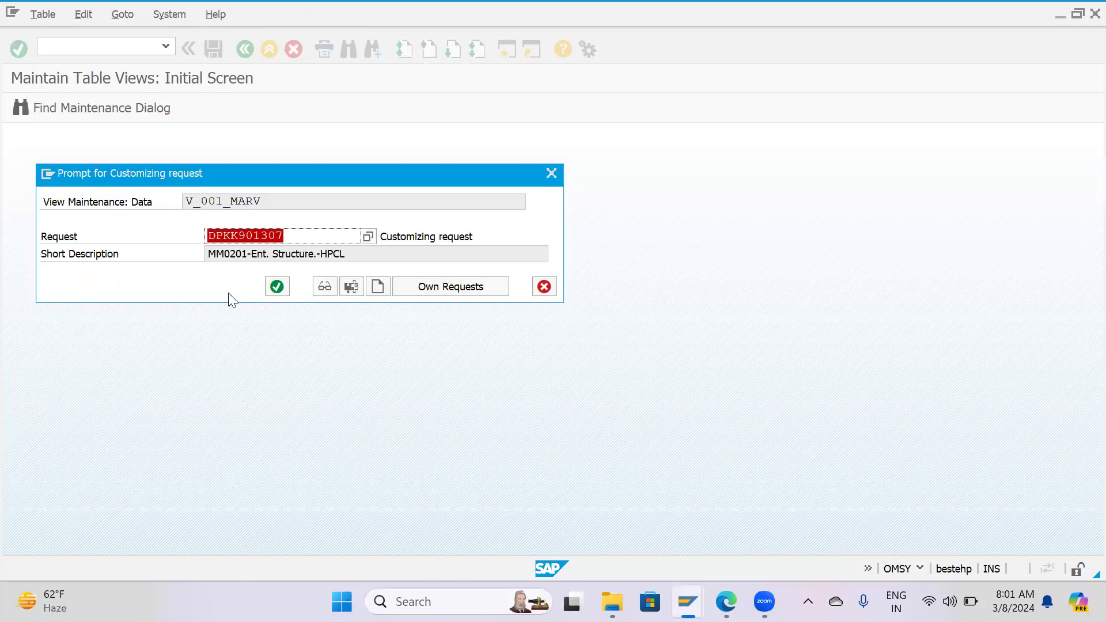
{"action": "left_click", "coordinate": [367, 237]}
{"action": "left_click", "coordinate": [366, 237]}
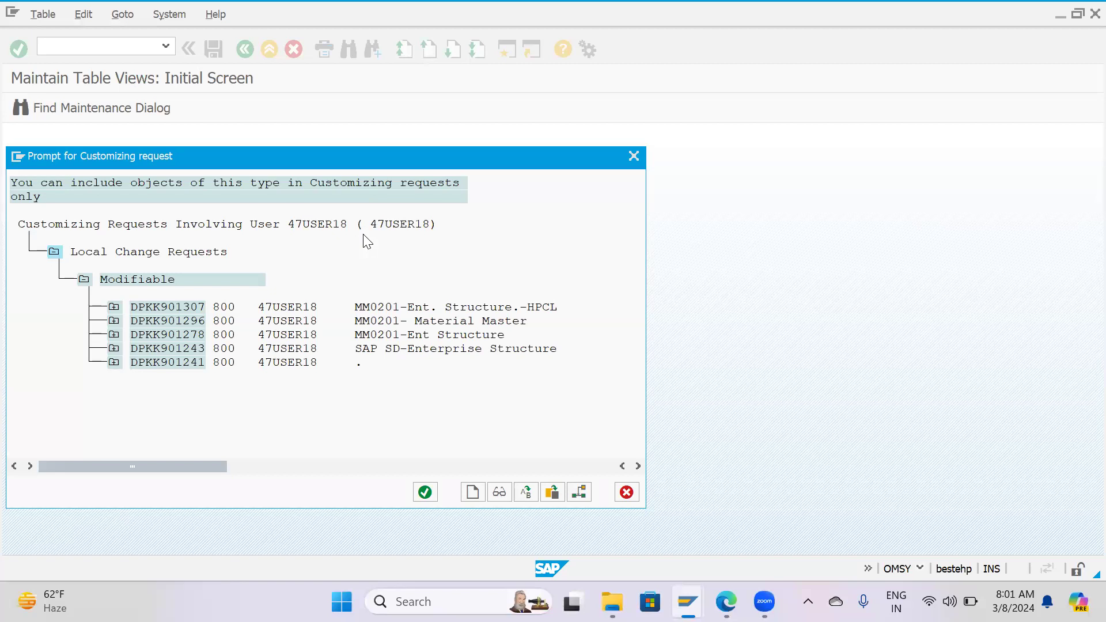
{"action": "double_click", "coordinate": [194, 321]}
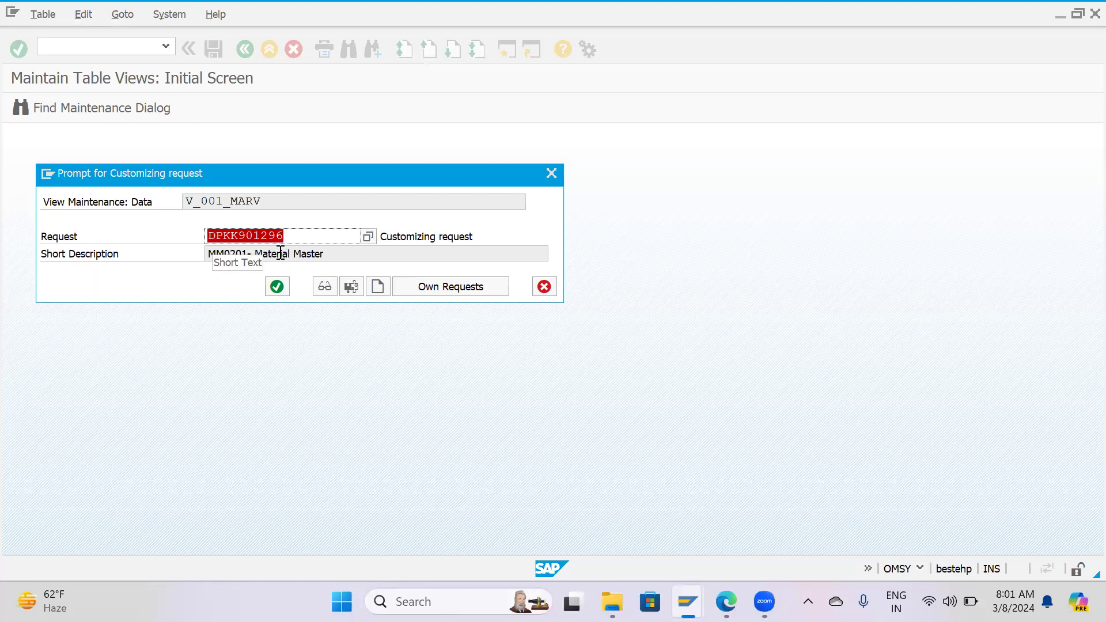
{"action": "left_click", "coordinate": [378, 286]}
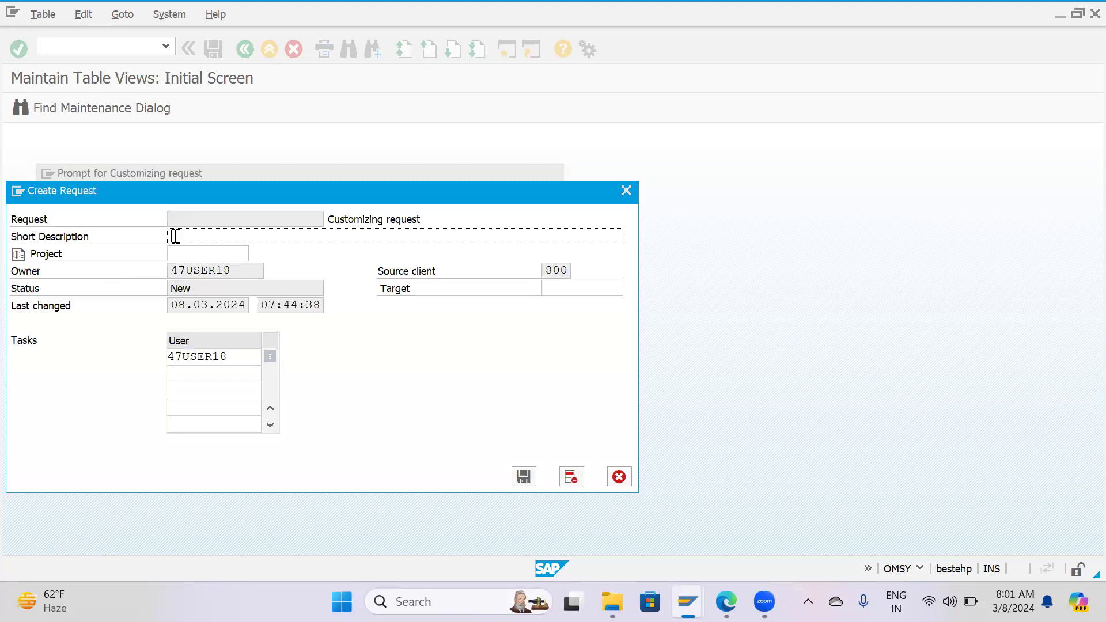
{"action": "left_click", "coordinate": [174, 237]}
{"action": "type", "text": "NM0201-"}
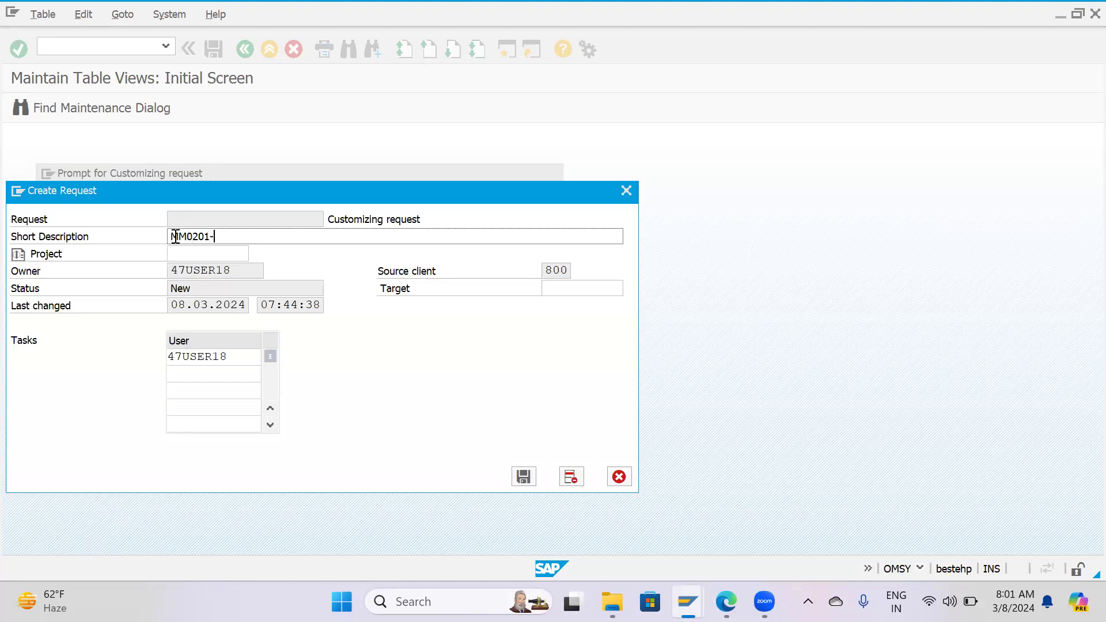
{"action": "type", "text": "Material Master - HPCL"}
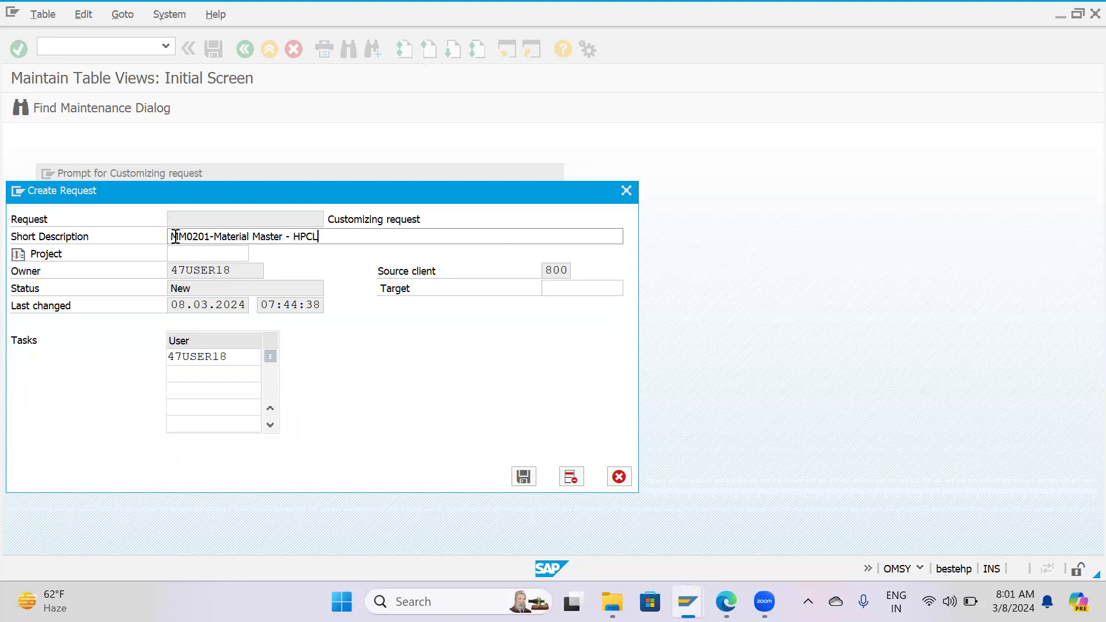
{"action": "key", "text": "BackSpace"}
{"action": "key", "text": "BackSpace"}
{"action": "key", "text": "BackSpace"}
{"action": "key", "text": "BackSpace"}
{"action": "key", "text": "BackSpace"}
{"action": "key", "text": "BackSpace"}
{"action": "key", "text": "BackSpace"}
{"action": "key", "text": "BackSpace"}
{"action": "key", "text": "BackSpace"}
{"action": "key", "text": "BackSpace"}
{"action": "key", "text": "BackSpace"}
{"action": "key", "text": "BackSpace"}
{"action": "key", "text": "BackSpace"}
{"action": "key", "text": "BackSpace"}
{"action": "key", "text": "BackSpace"}
{"action": "key", "text": "BackSpace"}
{"action": "key", "text": "BackSpace"}
{"action": "key", "text": "BackSpace"}
{"action": "key", "text": "BackSpace"}
{"action": "key", "text": "BackSpace"}
{"action": "key", "text": "BackSpace"}
{"action": "key", "text": "BackSpace"}
{"action": "key", "text": "BackSpace"}
{"action": "key", "text": "BackSpace"}
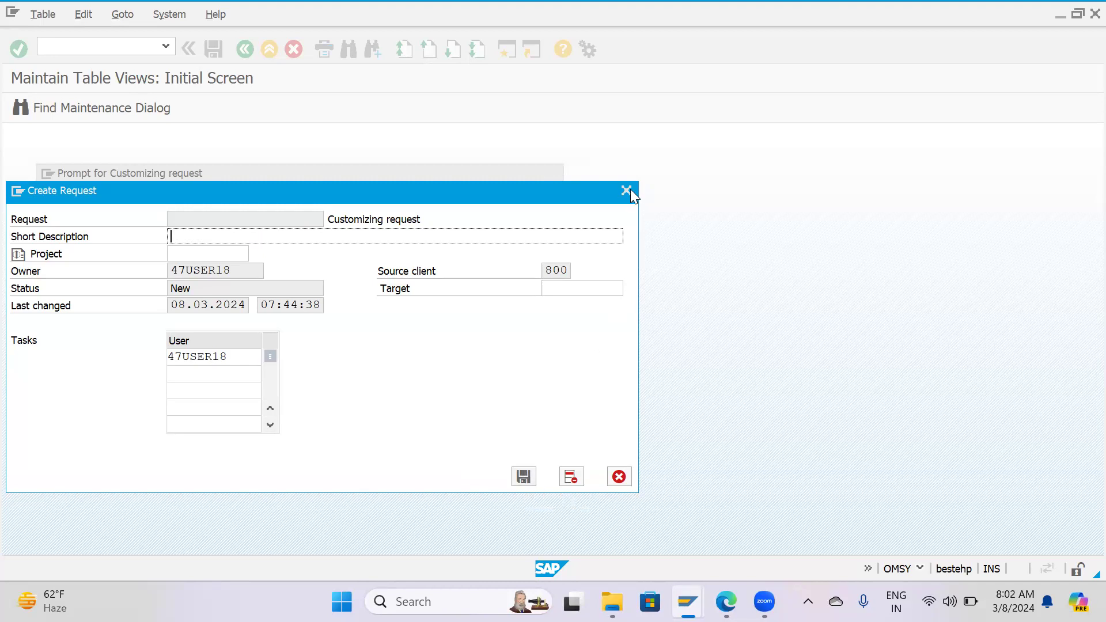
{"action": "left_click", "coordinate": [225, 236]}
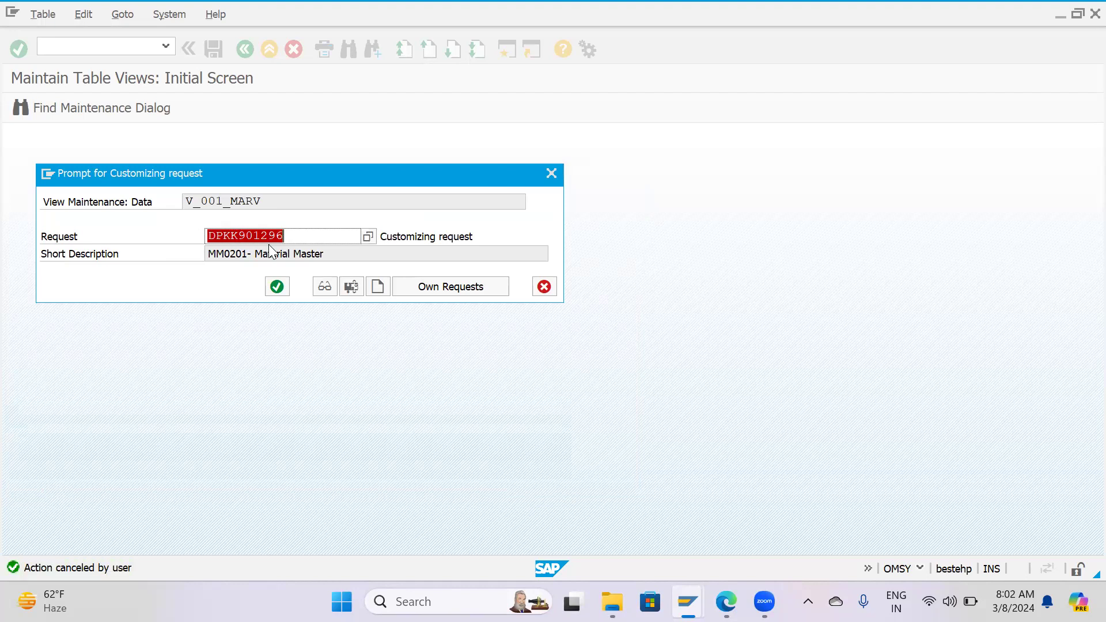
Confirm the chosen customizing request to save the HPCL period, and return to the IMG structure.
{"action": "left_click", "coordinate": [275, 288]}
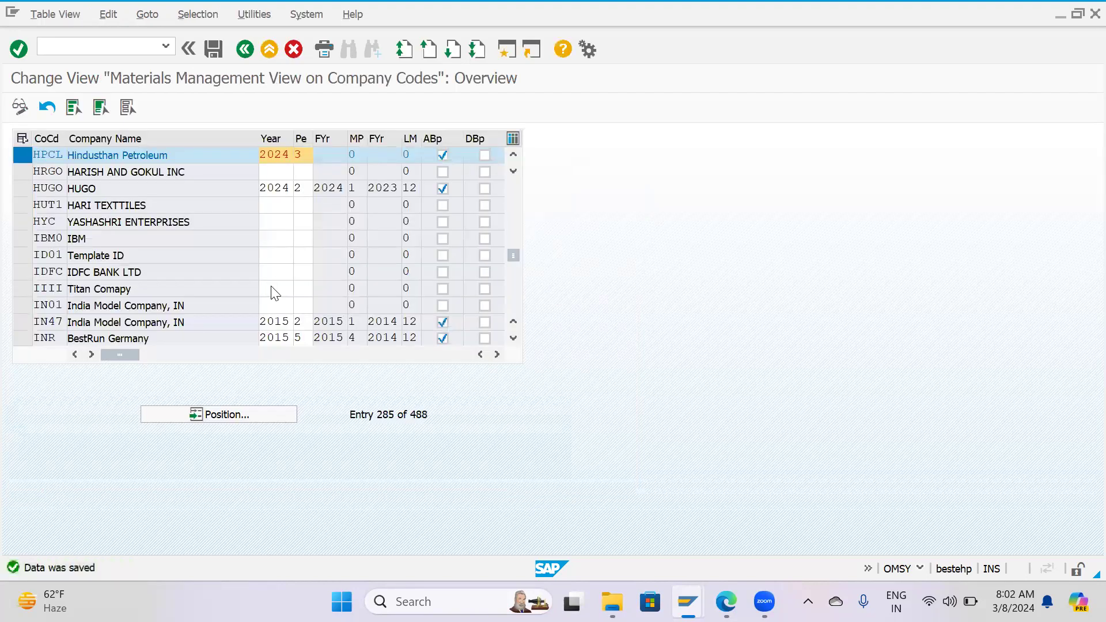
{"action": "key", "text": "F3"}
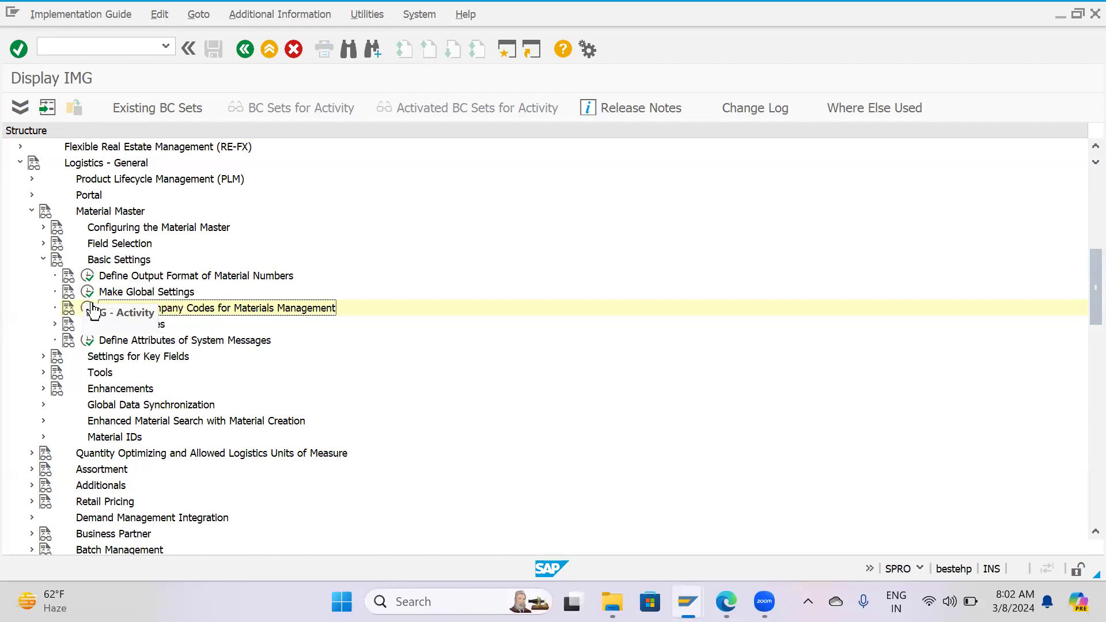
Expand Material Types, open Define Attributes of Material Types, and bring up the prompt for jumping to a material type.
{"action": "left_click", "coordinate": [55, 324]}
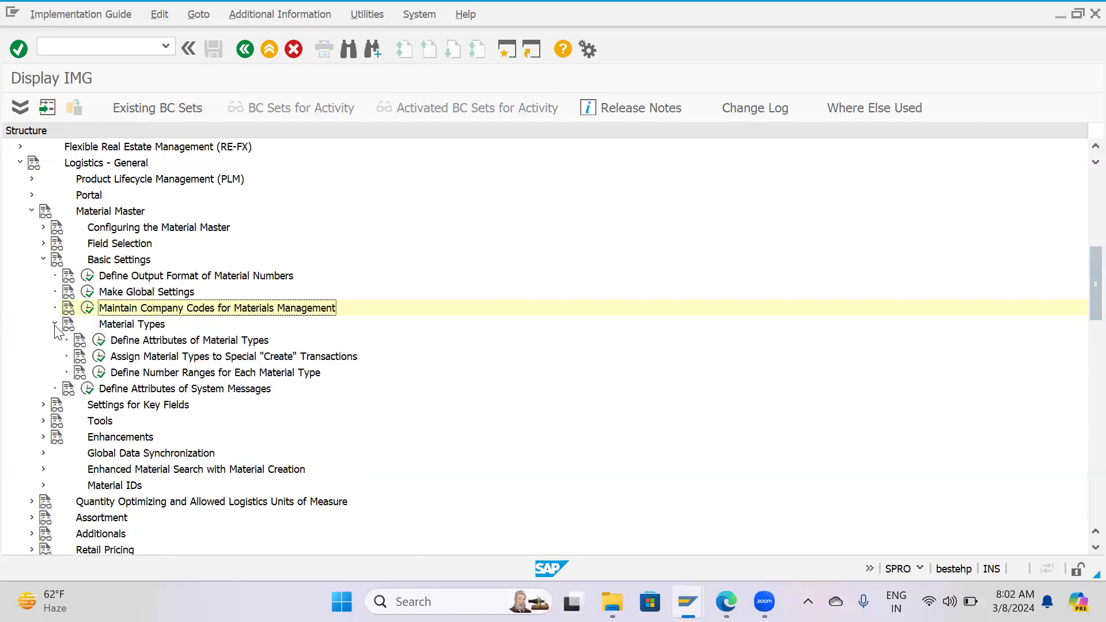
{"action": "left_click", "coordinate": [98, 340]}
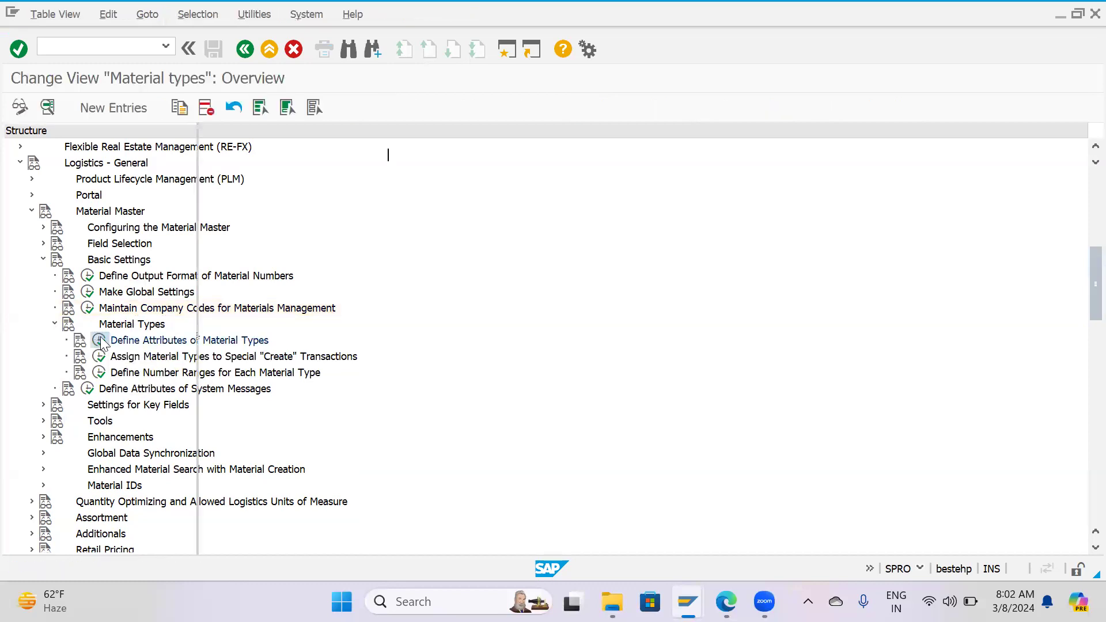
{"action": "scroll", "coordinate": [259, 239], "scroll_direction": "down", "scroll_amount": 5}
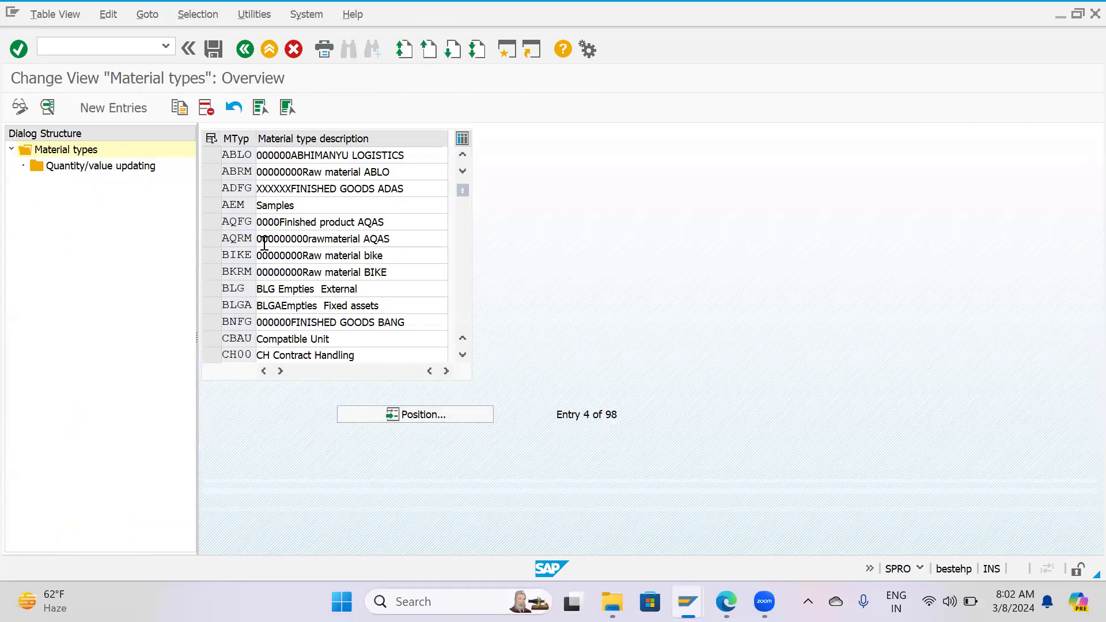
{"action": "scroll", "coordinate": [263, 244], "scroll_direction": "up", "scroll_amount": 5}
{"action": "scroll", "coordinate": [264, 245], "scroll_direction": "down", "scroll_amount": 1}
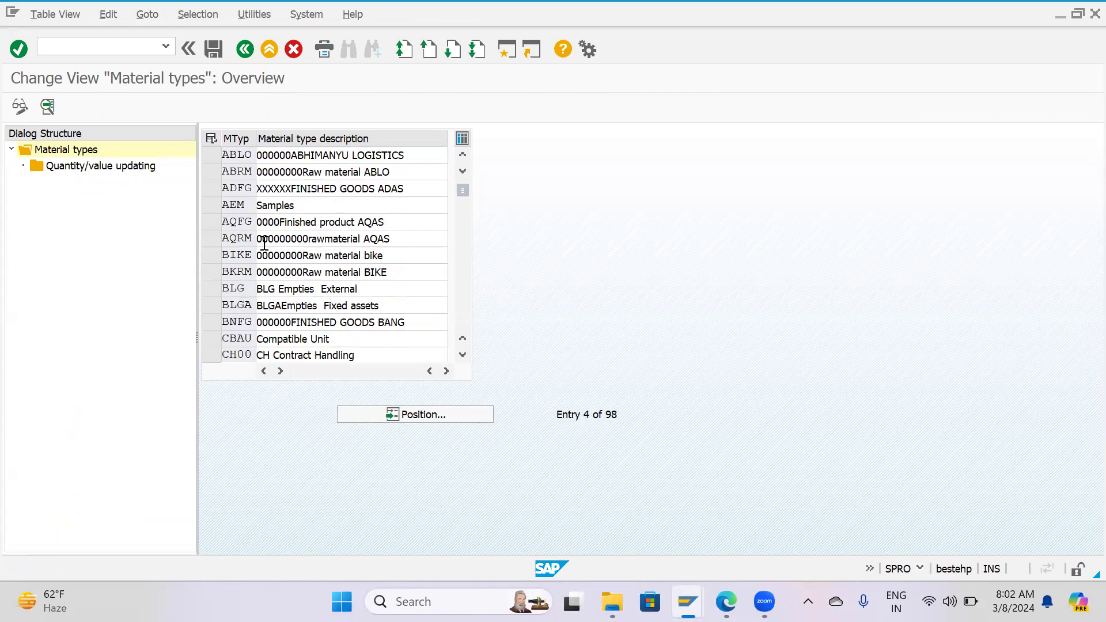
{"action": "scroll", "coordinate": [263, 245], "scroll_direction": "up", "scroll_amount": 1}
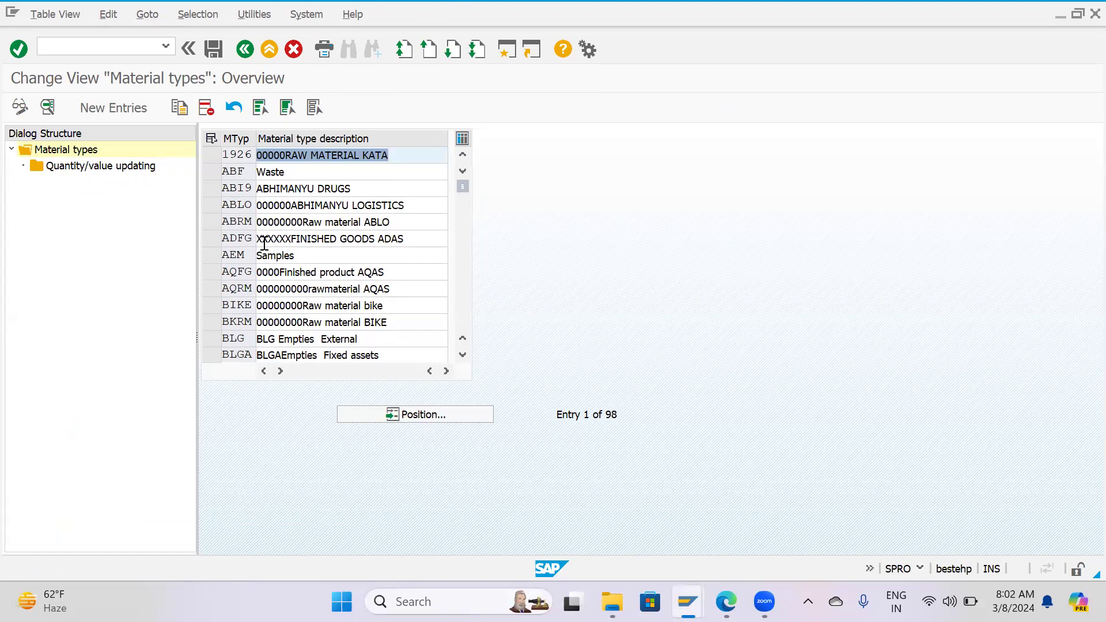
{"action": "left_click", "coordinate": [436, 419]}
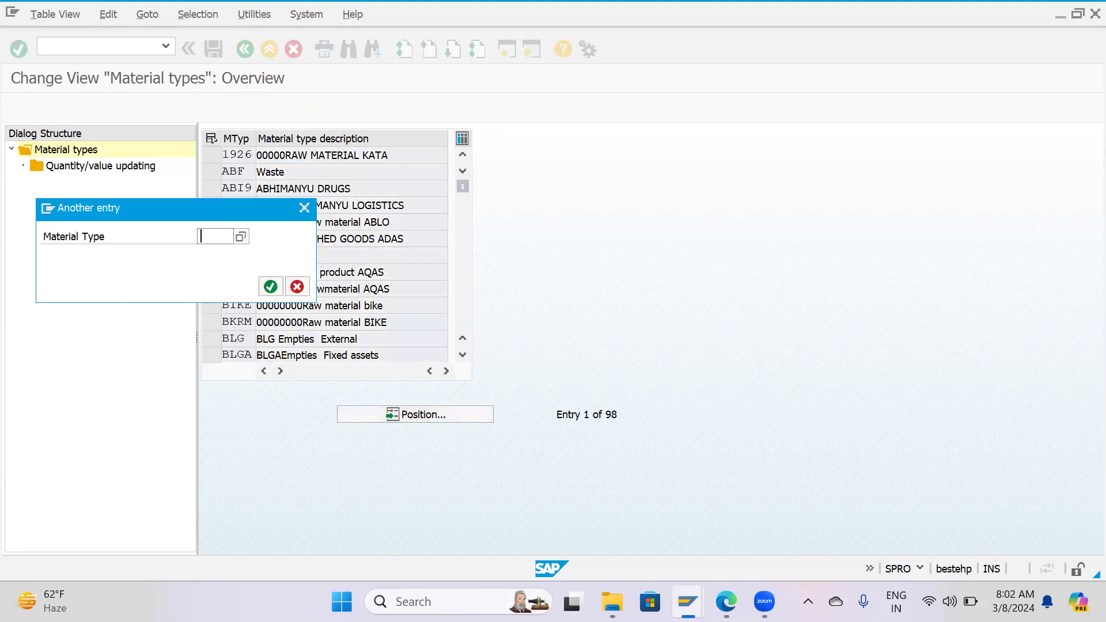
Switch to Microsoft Edge, look through the plant definition pages of the Enterprise Structure PDF, and switch back to SAP.
{"action": "left_click", "coordinate": [725, 602]}
{"action": "left_click", "coordinate": [689, 547]}
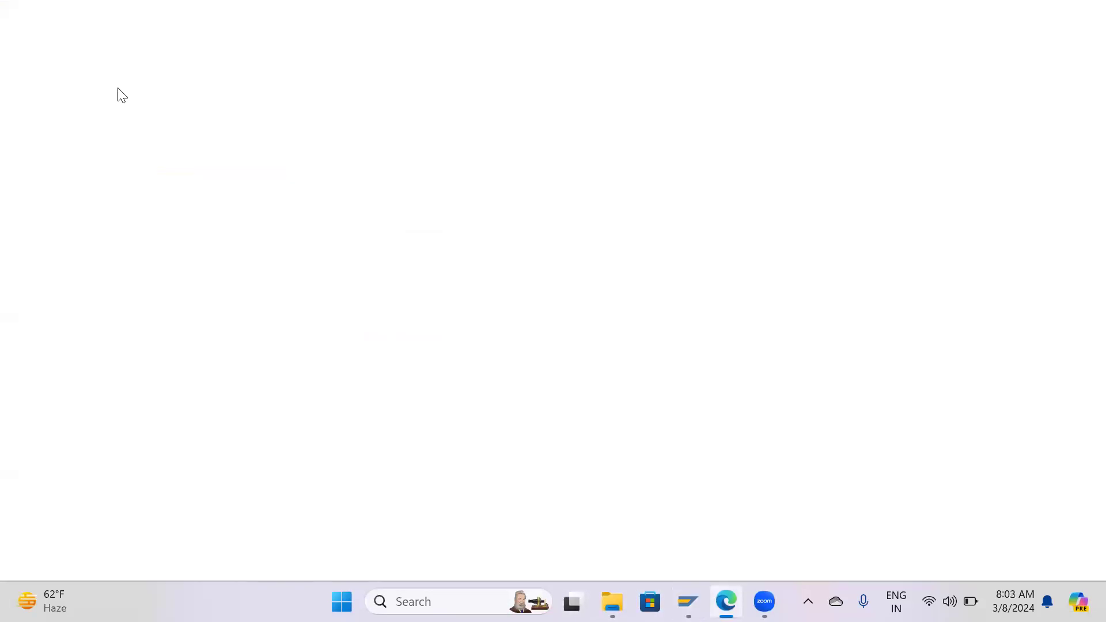
{"action": "scroll", "coordinate": [392, 331], "scroll_direction": "down", "scroll_amount": 5}
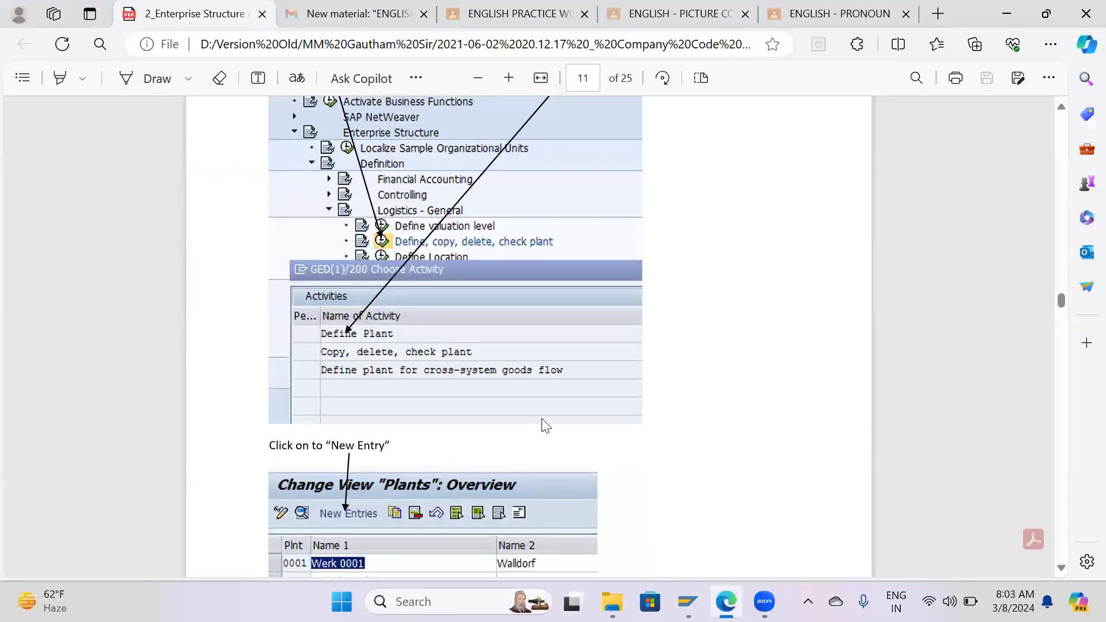
{"action": "scroll", "coordinate": [541, 420], "scroll_direction": "down", "scroll_amount": 15}
{"action": "scroll", "coordinate": [542, 424], "scroll_direction": "up", "scroll_amount": 6}
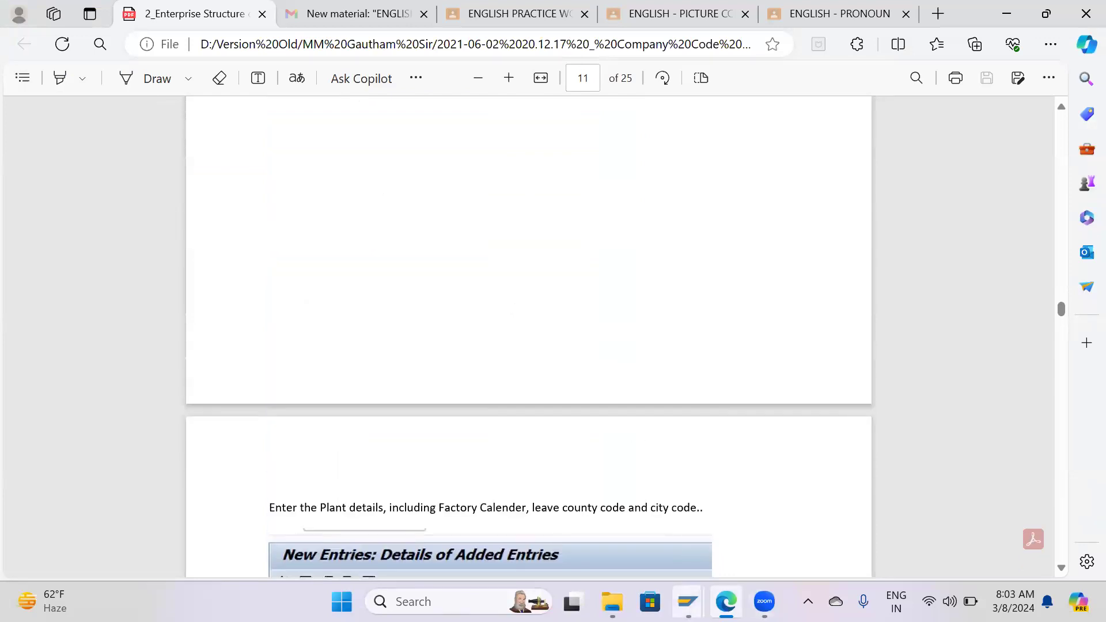
{"action": "left_click", "coordinate": [687, 601]}
{"action": "left_click", "coordinate": [771, 528]}
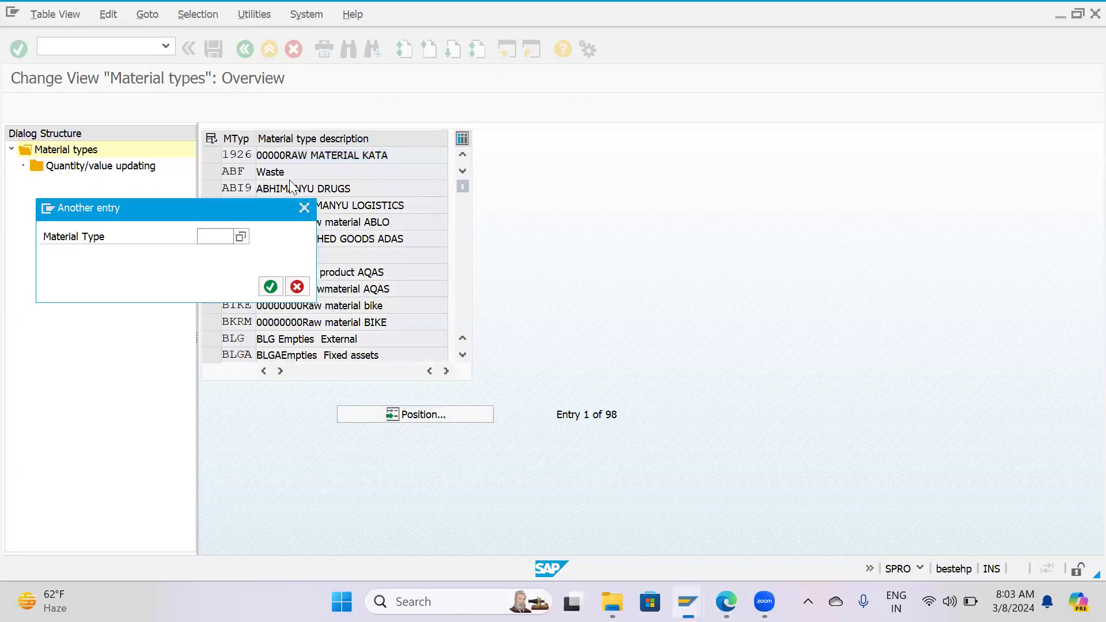
Position the material types list at ROH and pick that entry.
{"action": "type", "text": "ROH"}
{"action": "key", "text": "Return"}
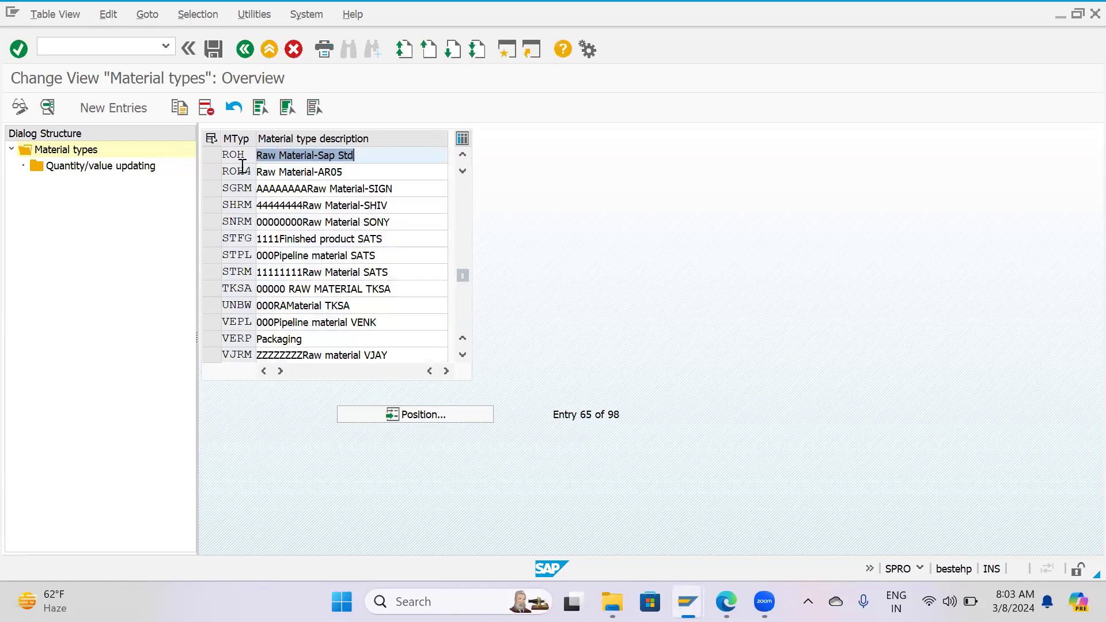
{"action": "left_click", "coordinate": [212, 157]}
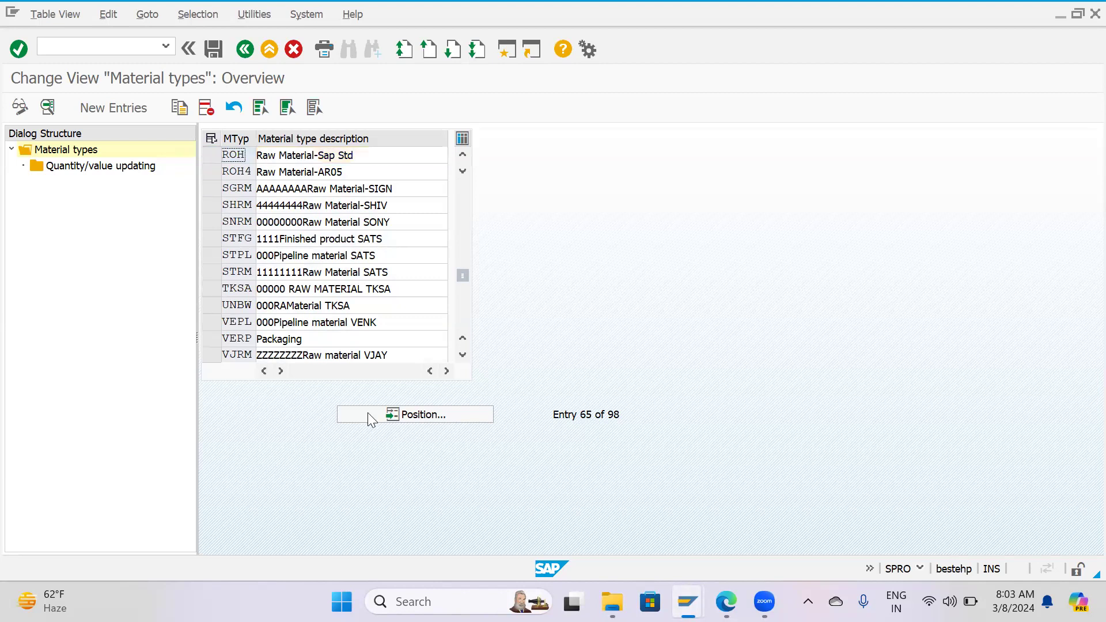
Position the material types list at HALB and look at the trading goods (HAWA) and operating supplies (HIBE) entries.
{"action": "left_click", "coordinate": [392, 411]}
{"action": "type", "text": "HALB"}
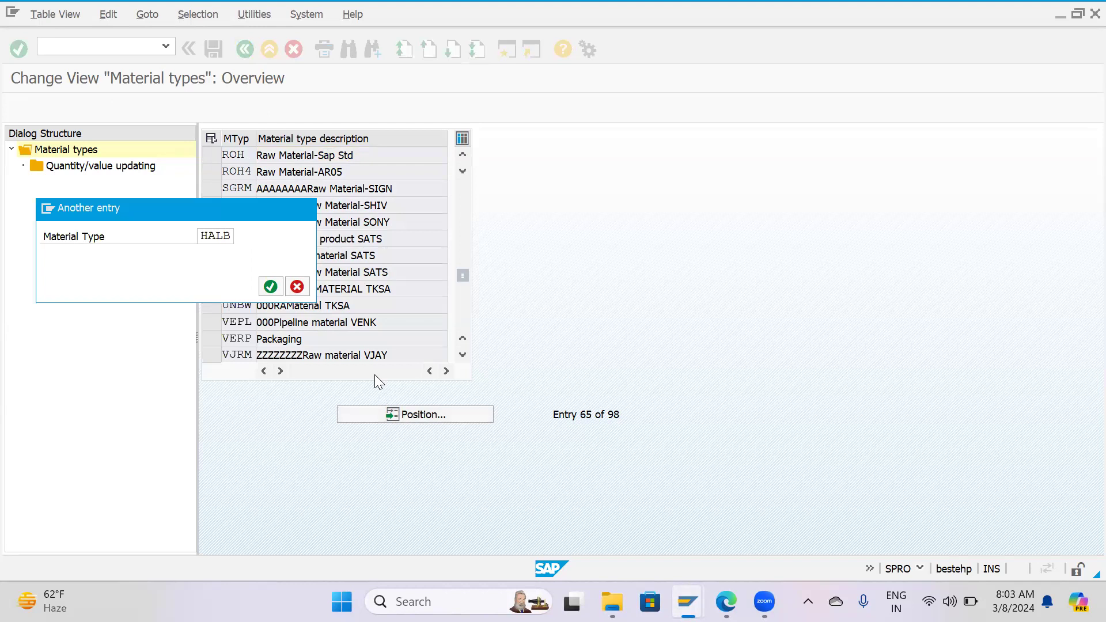
{"action": "key", "text": "Return"}
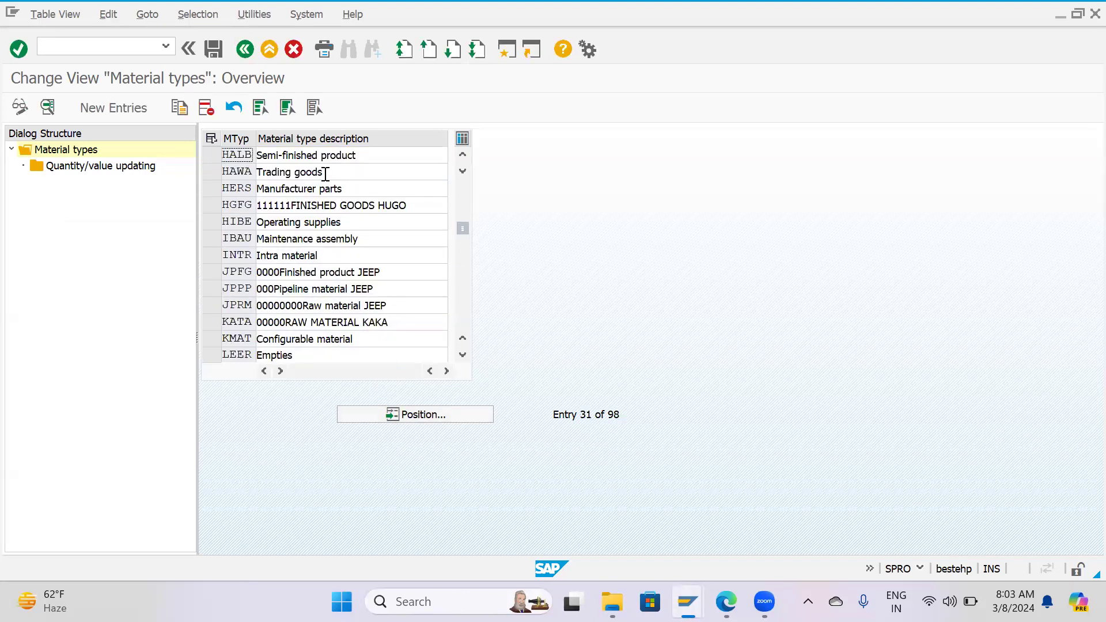
{"action": "left_click", "coordinate": [213, 173]}
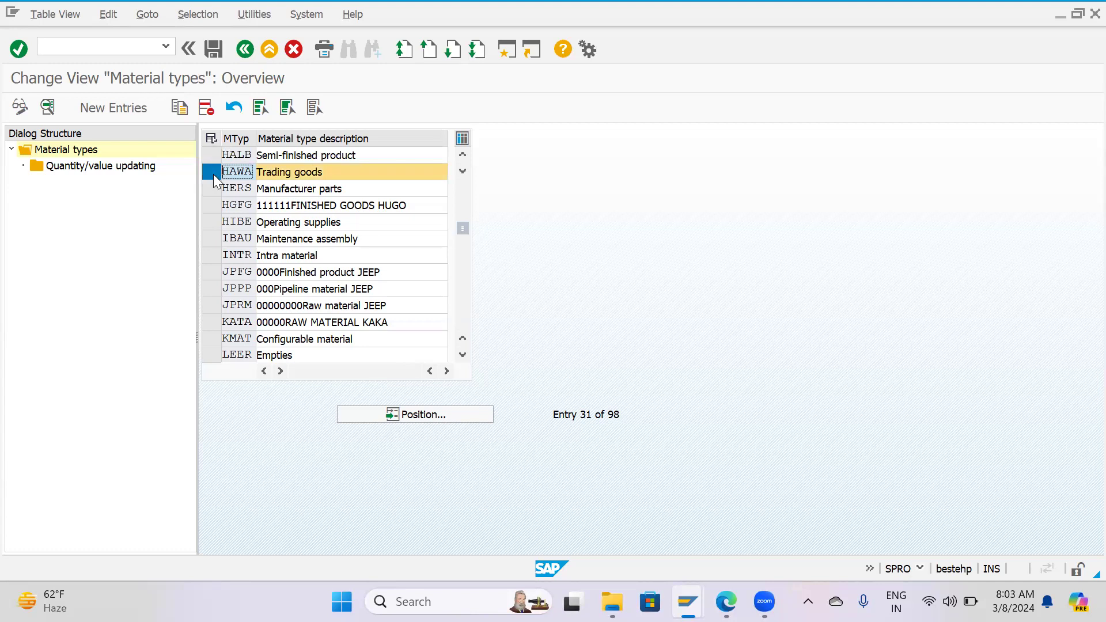
{"action": "left_click", "coordinate": [213, 174]}
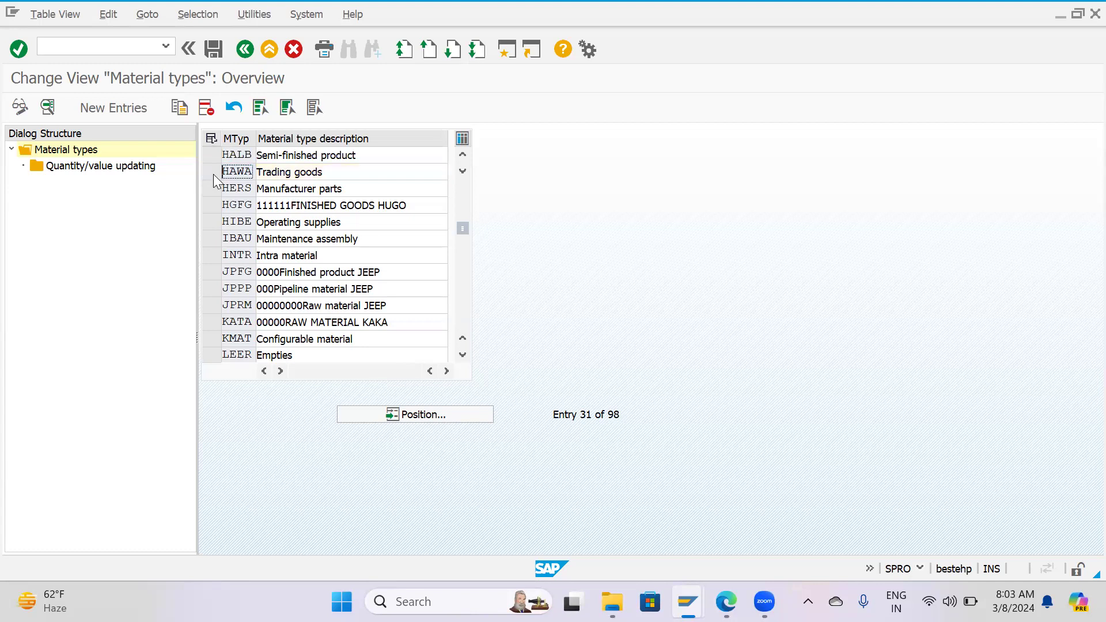
{"action": "left_click", "coordinate": [211, 224]}
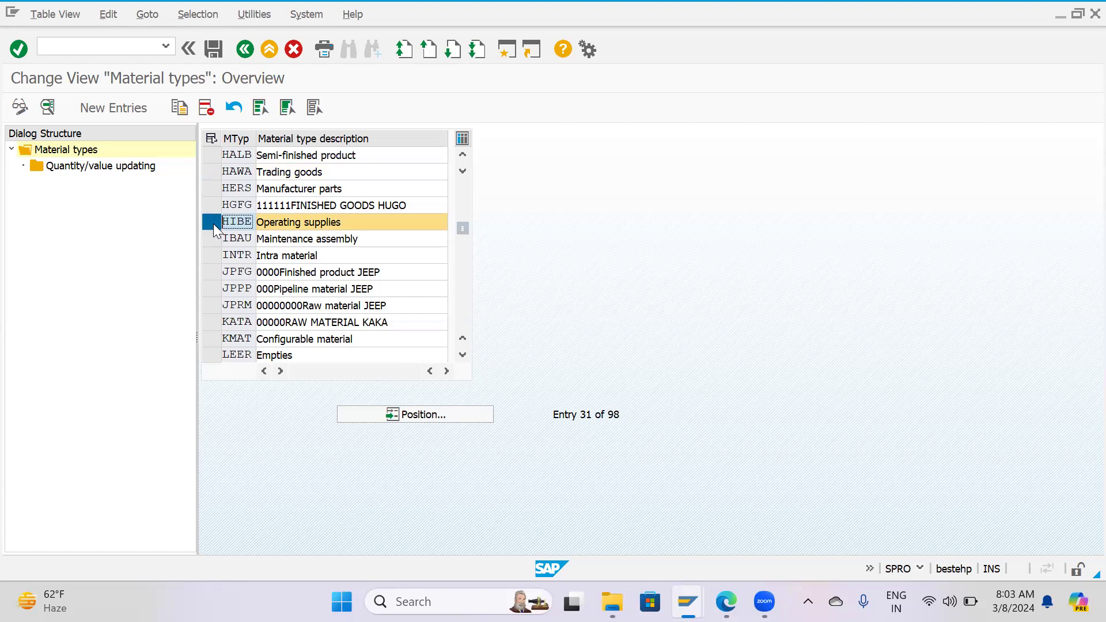
{"action": "left_click", "coordinate": [213, 224]}
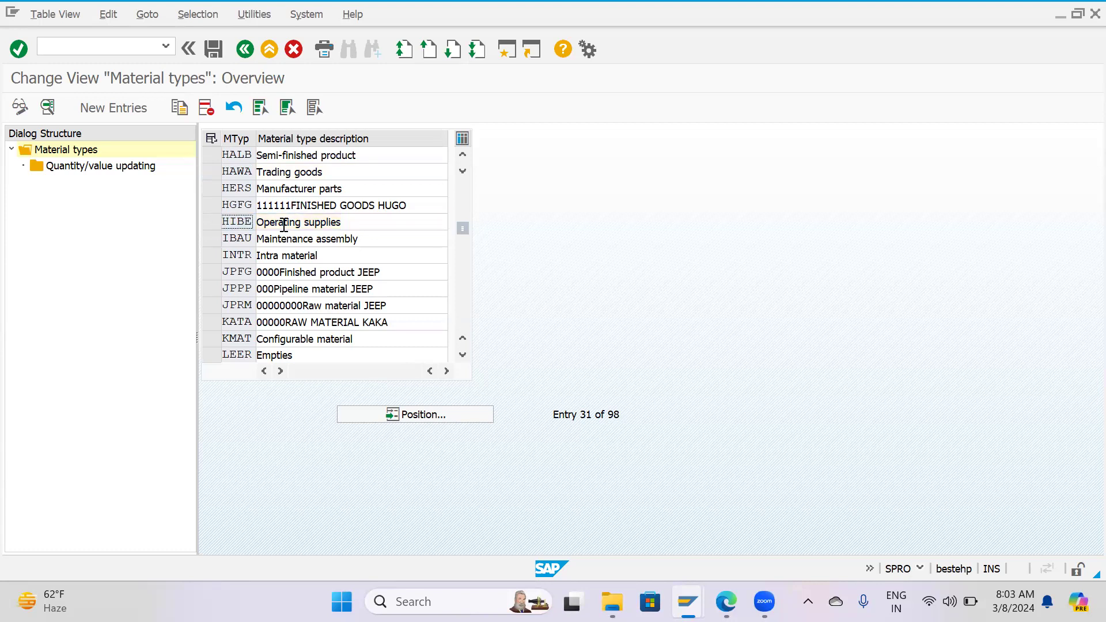
{"action": "left_click_drag", "start_coordinate": [462, 229], "coordinate": [460, 151]}
{"action": "left_click", "coordinate": [434, 419]}
{"action": "type", "text": "Roh"}
{"action": "key", "text": "Return"}
{"action": "key", "text": "Return"}
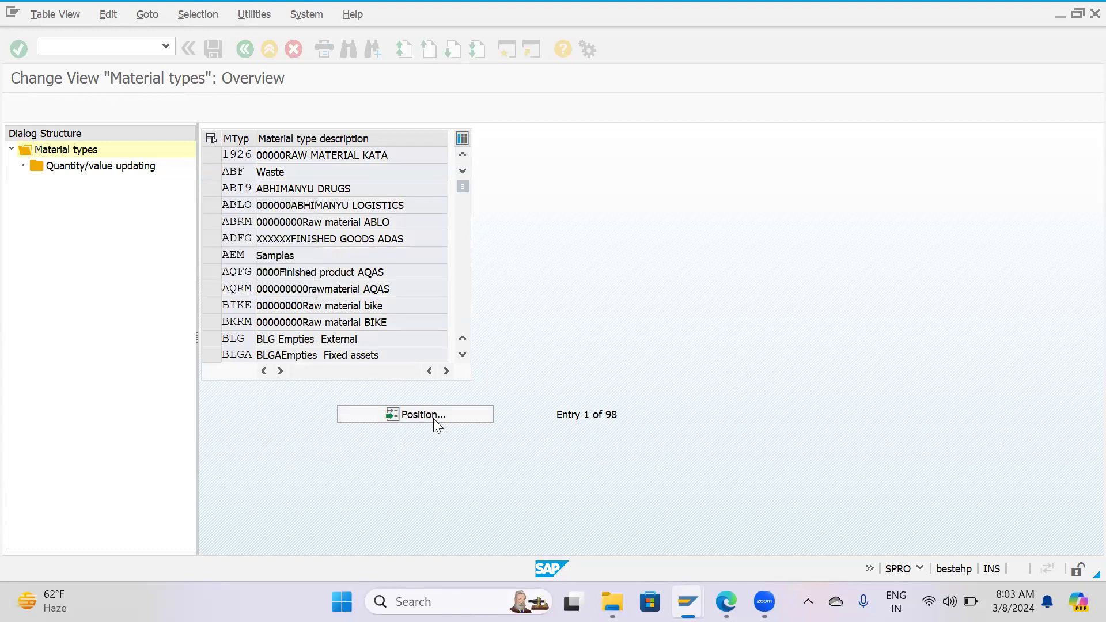
{"action": "left_click", "coordinate": [212, 156]}
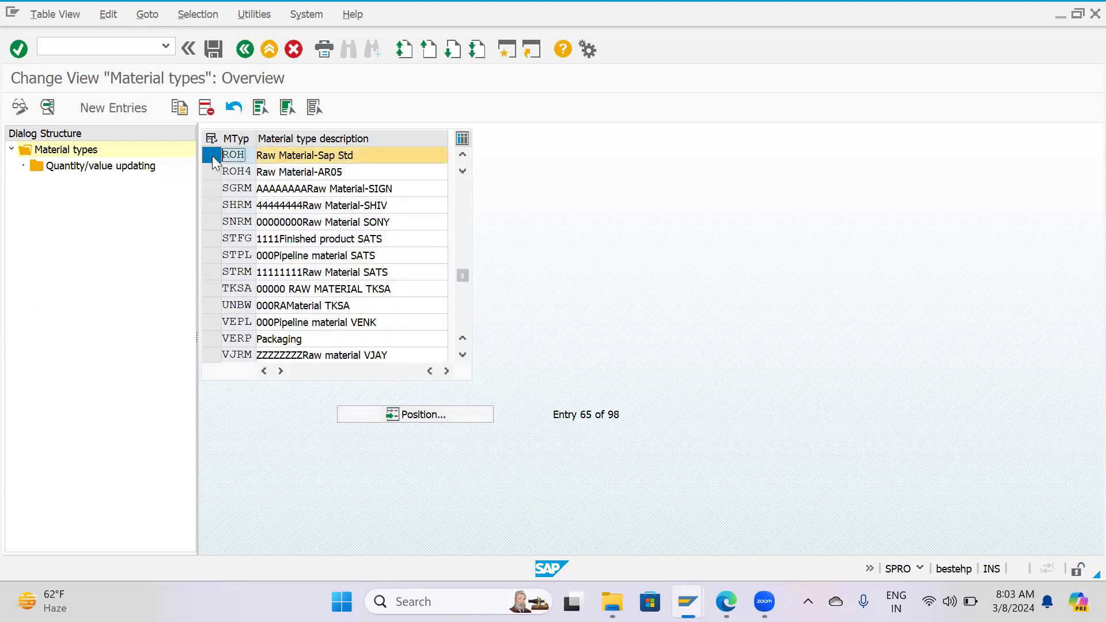
{"action": "left_click", "coordinate": [180, 109]}
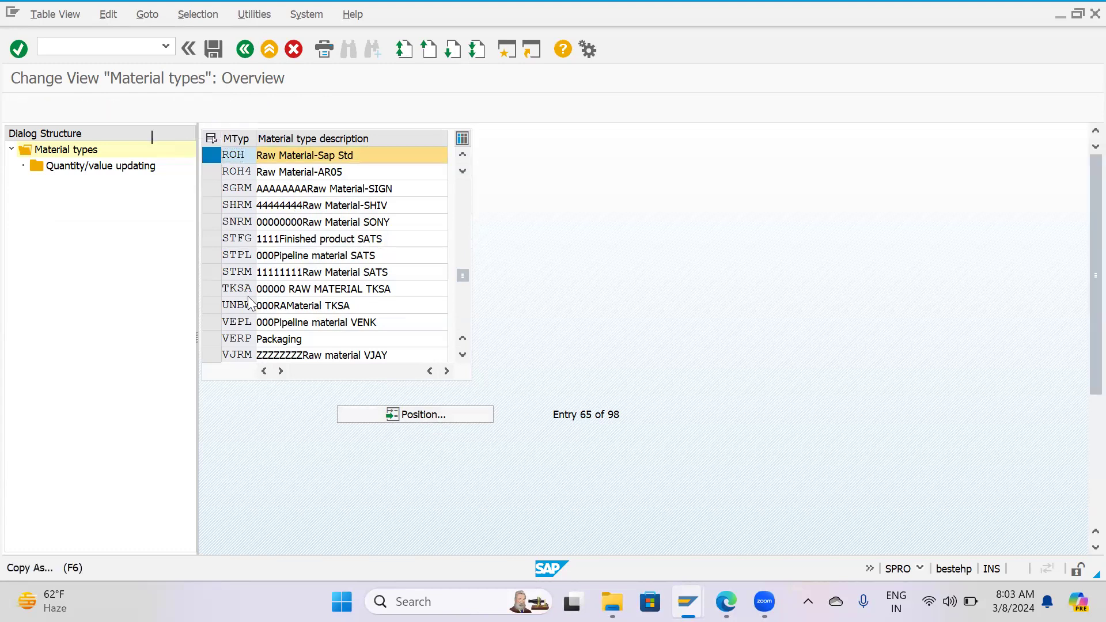
{"action": "type", "text": "z"}
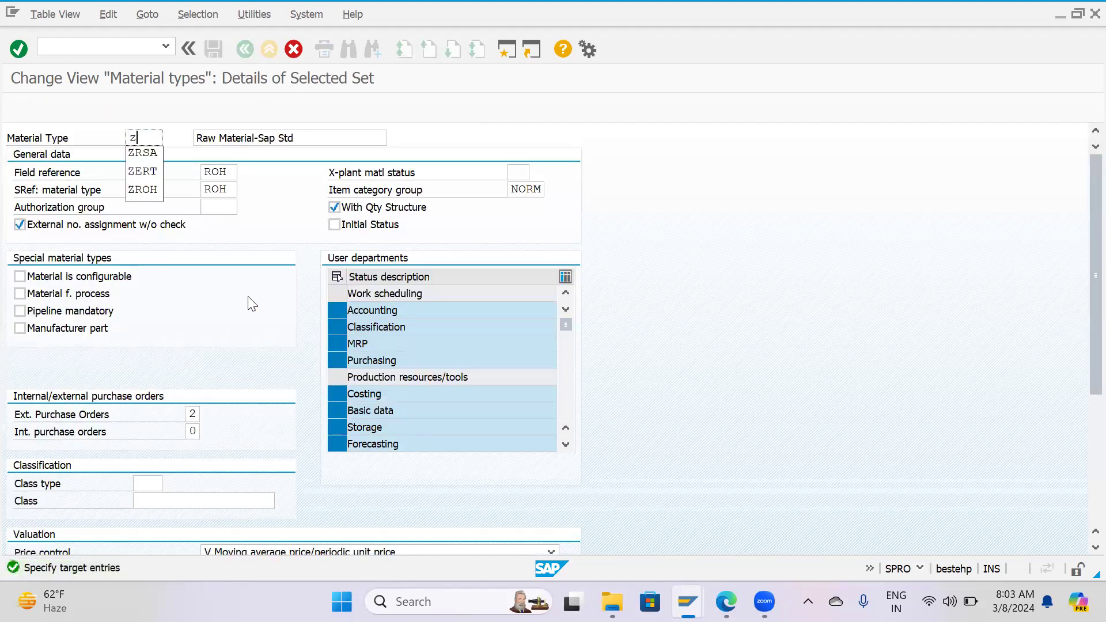
{"action": "left_click", "coordinate": [241, 295]}
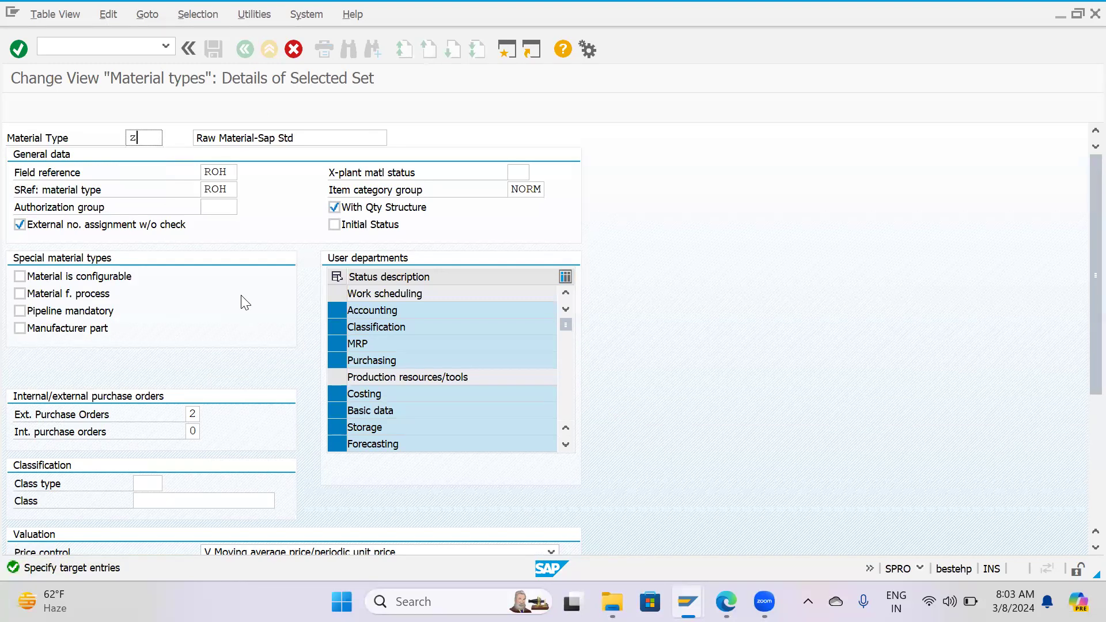
{"action": "key", "text": "F12"}
{"action": "left_click", "coordinate": [289, 306]}
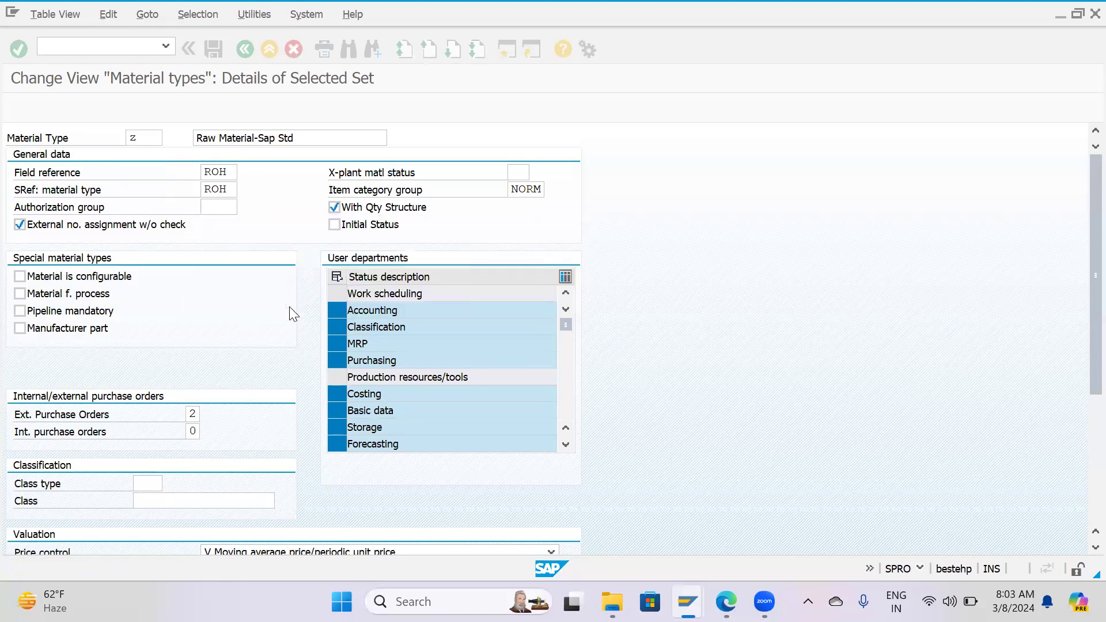
Position the material types list at HALB and start a copy of that entry with material type ZALB.
{"action": "scroll", "coordinate": [298, 308], "scroll_direction": "down", "scroll_amount": 1}
{"action": "left_click", "coordinate": [376, 411]}
{"action": "type", "text": "Ha"}
{"action": "key", "text": "Down"}
{"action": "key", "text": "Return"}
{"action": "key", "text": "Return"}
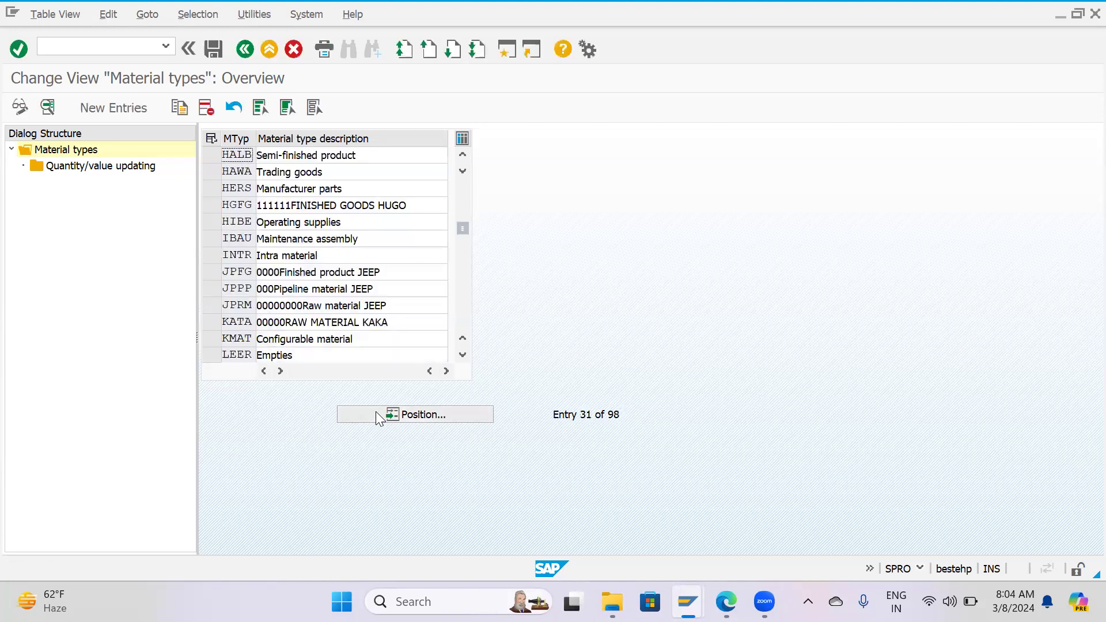
{"action": "left_click", "coordinate": [212, 156]}
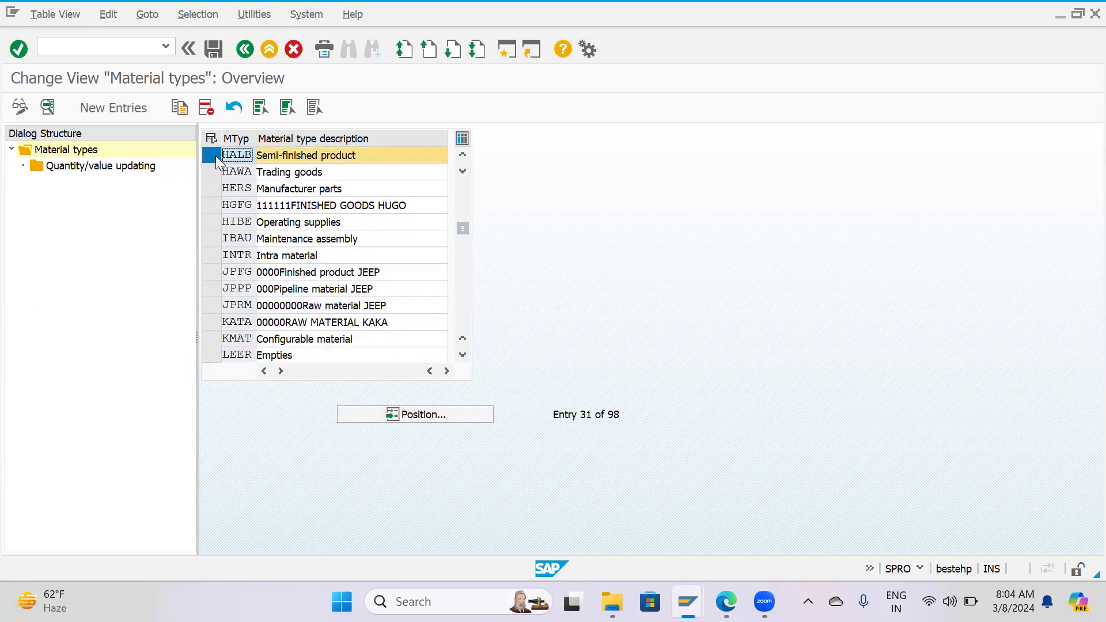
{"action": "left_click", "coordinate": [174, 107]}
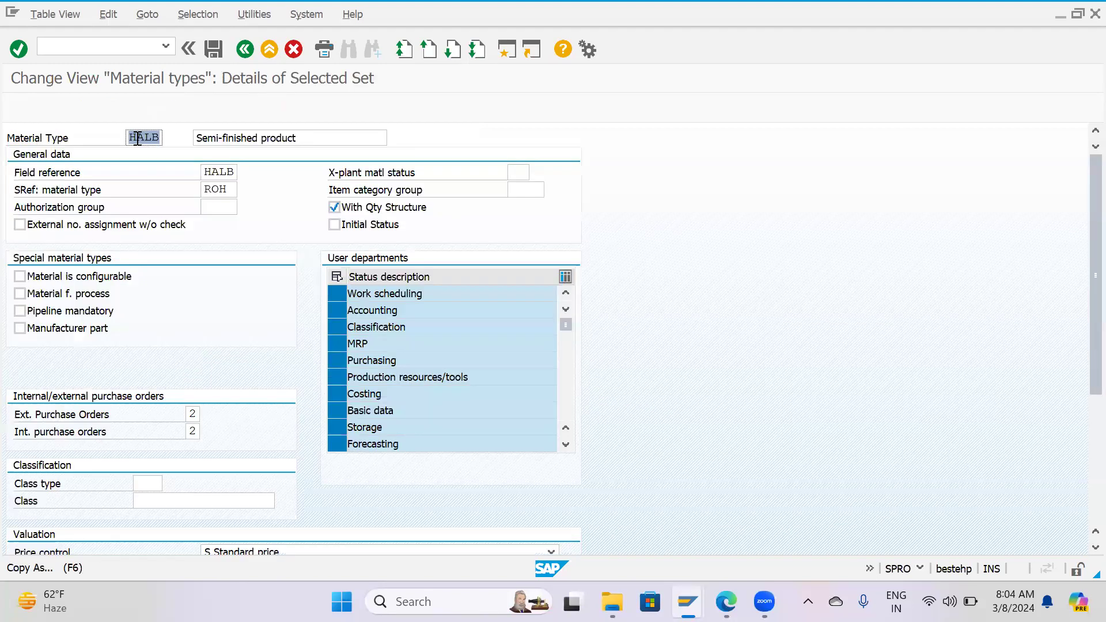
{"action": "key", "text": "Delete"}
{"action": "type", "text": "Z"}
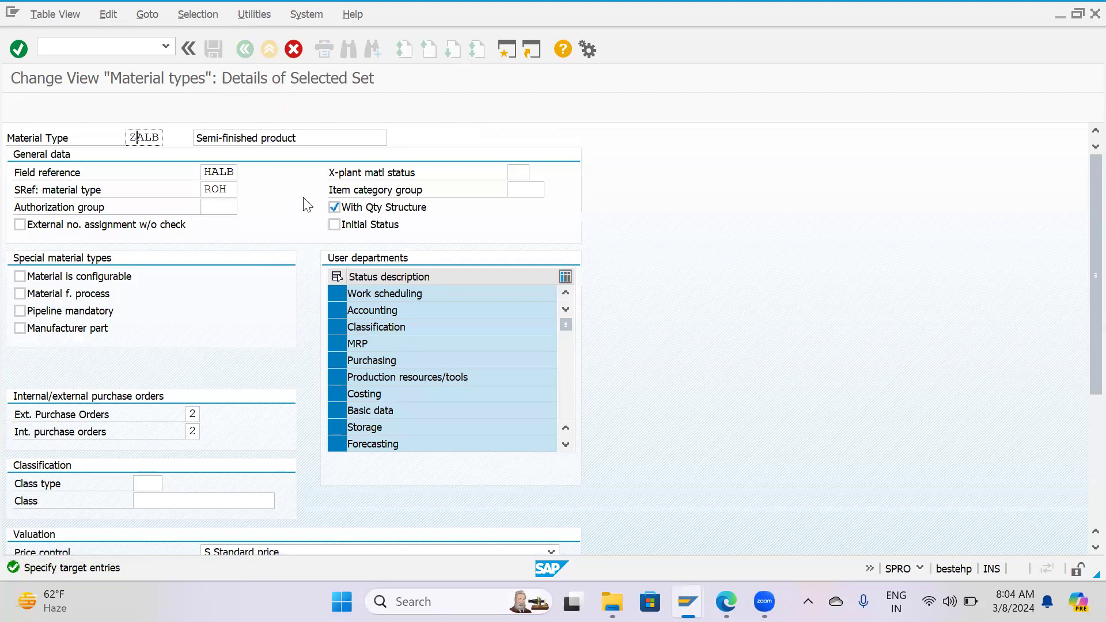
Change the description of material type ZALB to "Semi-finish - HPCL".
{"action": "left_click", "coordinate": [331, 144]}
{"action": "type", "text": "- H"}
{"action": "key", "text": "BackSpace"}
{"action": "key", "text": "BackSpace"}
{"action": "key", "text": "BackSpace"}
{"action": "key", "text": "BackSpace"}
{"action": "key", "text": "BackSpace"}
{"action": "key", "text": "BackSpace"}
{"action": "key", "text": "BackSpace"}
{"action": "key", "text": "BackSpace"}
{"action": "key", "text": "BackSpace"}
{"action": "key", "text": "BackSpace"}
{"action": "key", "text": "BackSpace"}
{"action": "key", "text": "BackSpace"}
{"action": "key", "text": "BackSpace"}
{"action": "type", "text": "h - HPCL"}
Review ZALB's user departments and choose option 2, orders allowed, for both external and internal purchase orders.
{"action": "scroll", "coordinate": [403, 358], "scroll_direction": "down", "scroll_amount": 1}
{"action": "scroll", "coordinate": [401, 354], "scroll_direction": "down", "scroll_amount": 3}
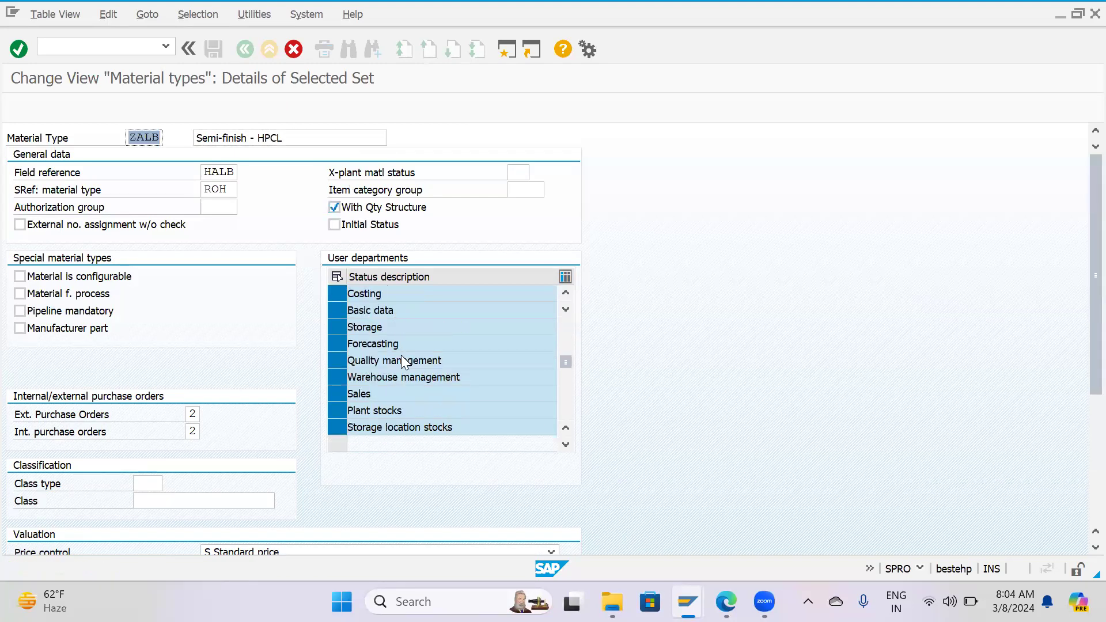
{"action": "scroll", "coordinate": [401, 355], "scroll_direction": "up", "scroll_amount": 3}
{"action": "scroll", "coordinate": [401, 355], "scroll_direction": "up", "scroll_amount": 1}
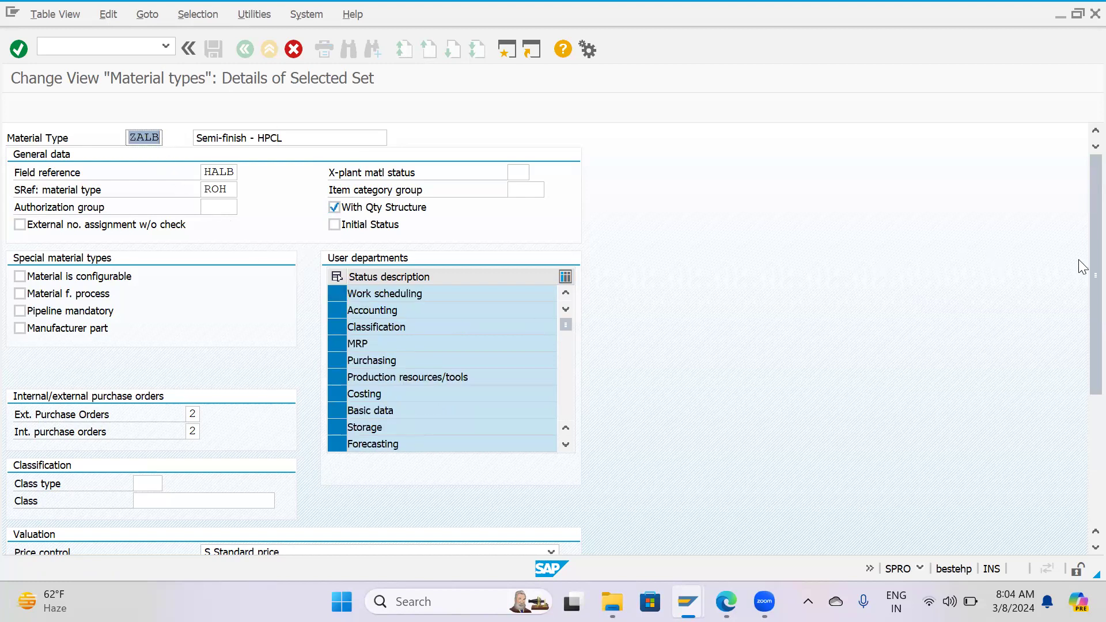
{"action": "scroll", "coordinate": [1080, 334], "scroll_direction": "down", "scroll_amount": 1}
{"action": "scroll", "coordinate": [1082, 377], "scroll_direction": "down", "scroll_amount": 3}
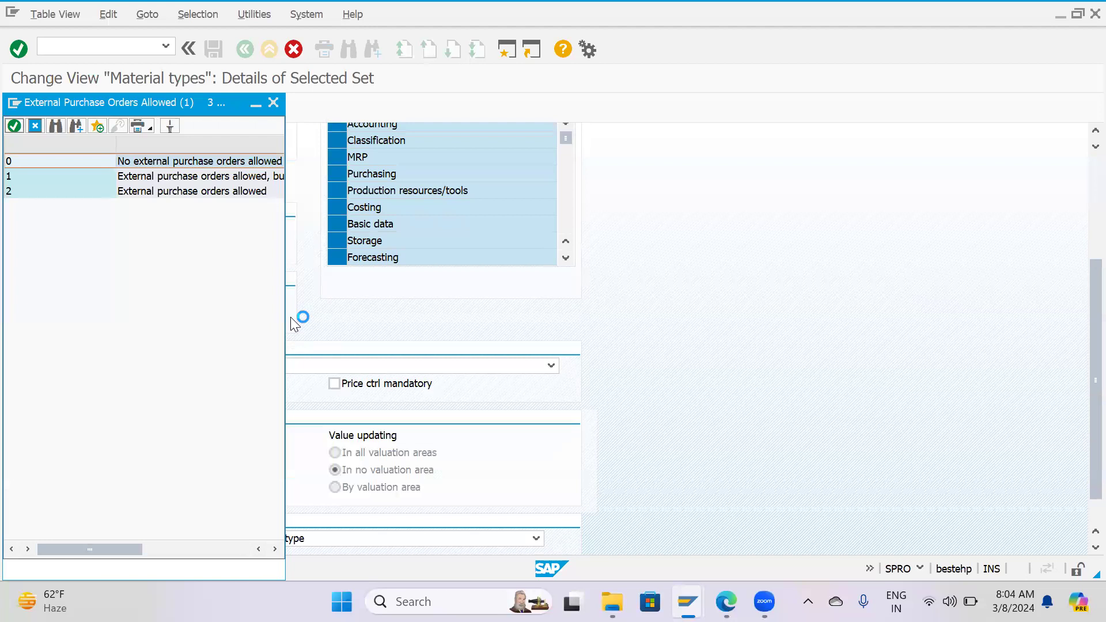
{"action": "left_click", "coordinate": [124, 192]}
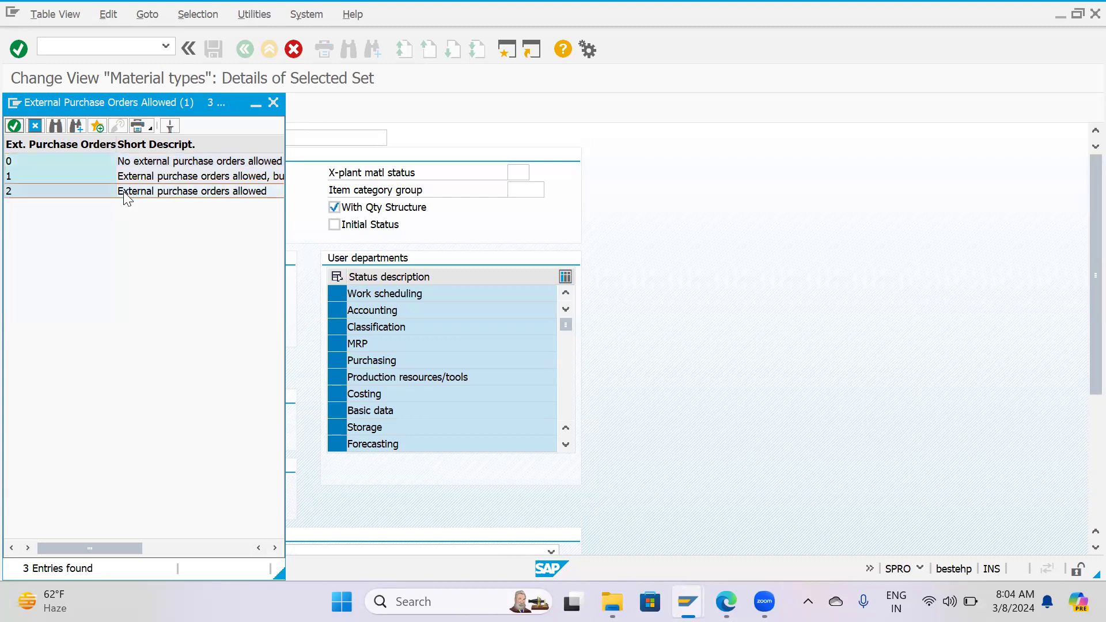
{"action": "double_click", "coordinate": [124, 192]}
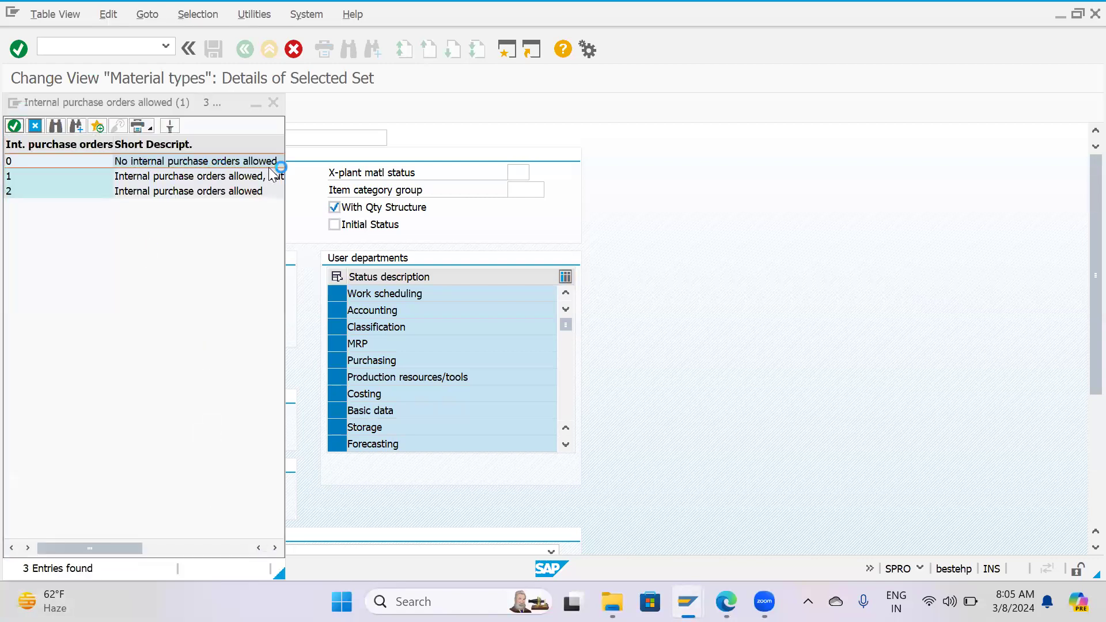
{"action": "double_click", "coordinate": [29, 191]}
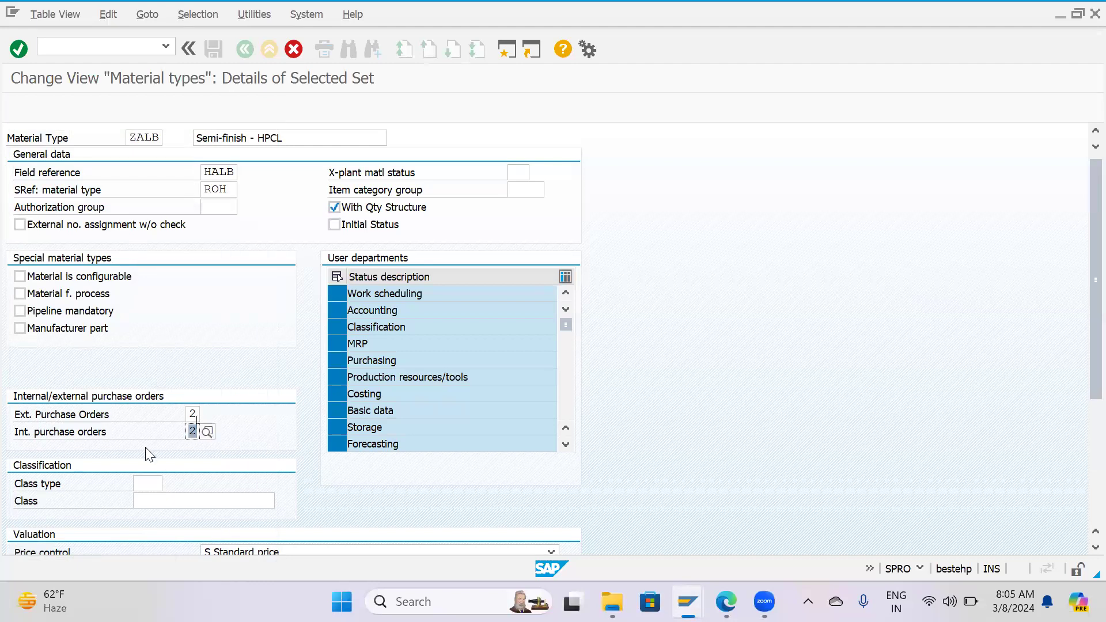
Choose account category reference 0008 for semifinished products in ZALB's valuation data.
{"action": "scroll", "coordinate": [145, 448], "scroll_direction": "down", "scroll_amount": 5}
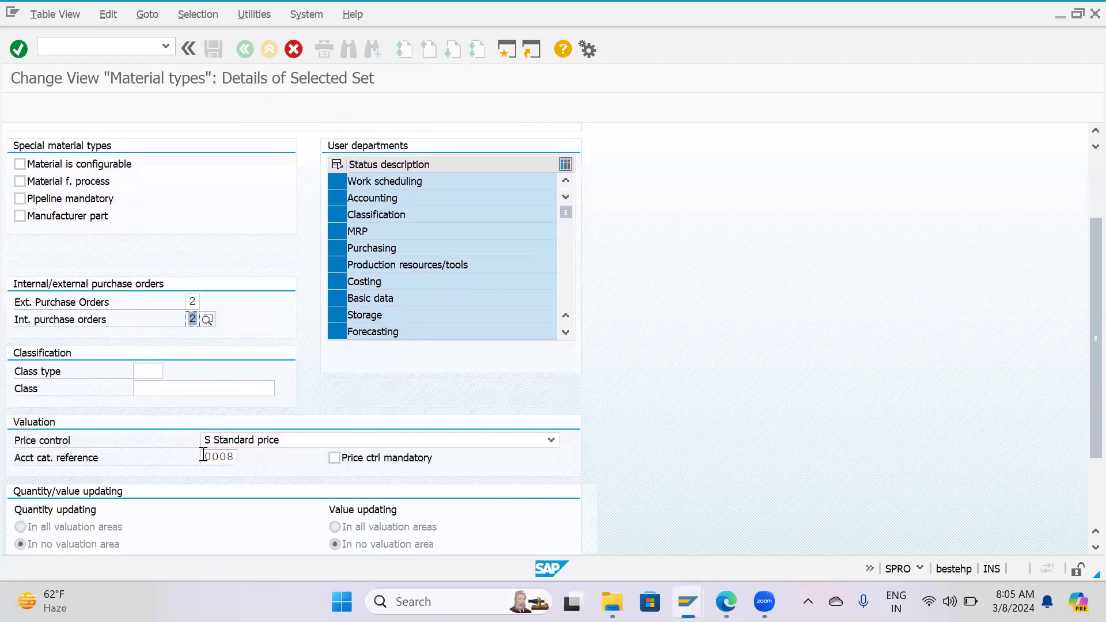
{"action": "left_click", "coordinate": [223, 458]}
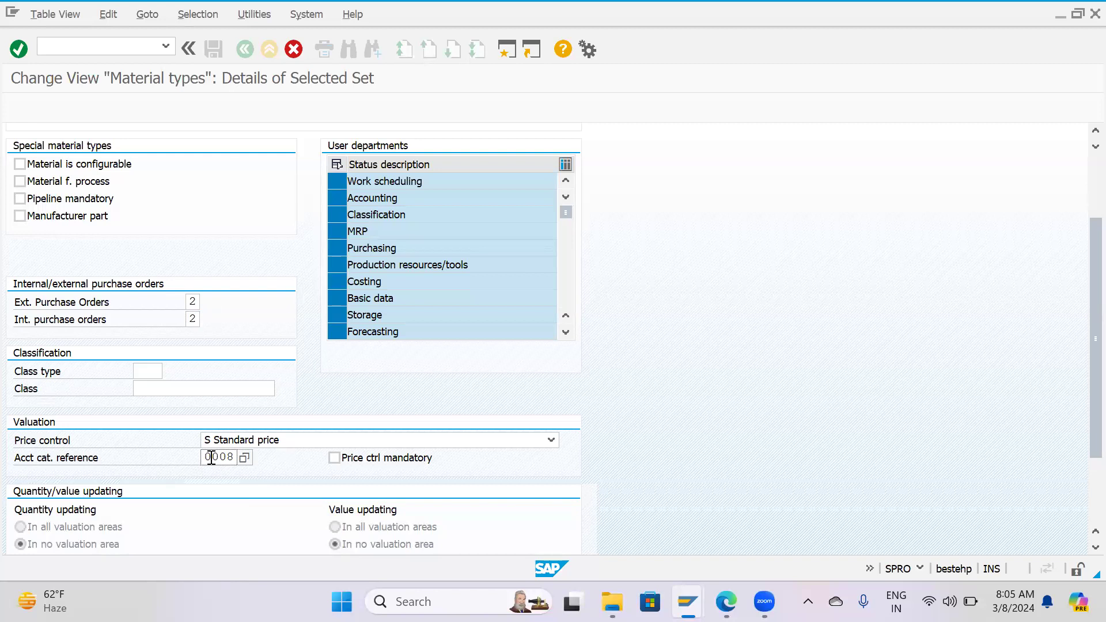
{"action": "scroll", "coordinate": [211, 457], "scroll_direction": "up", "scroll_amount": 2}
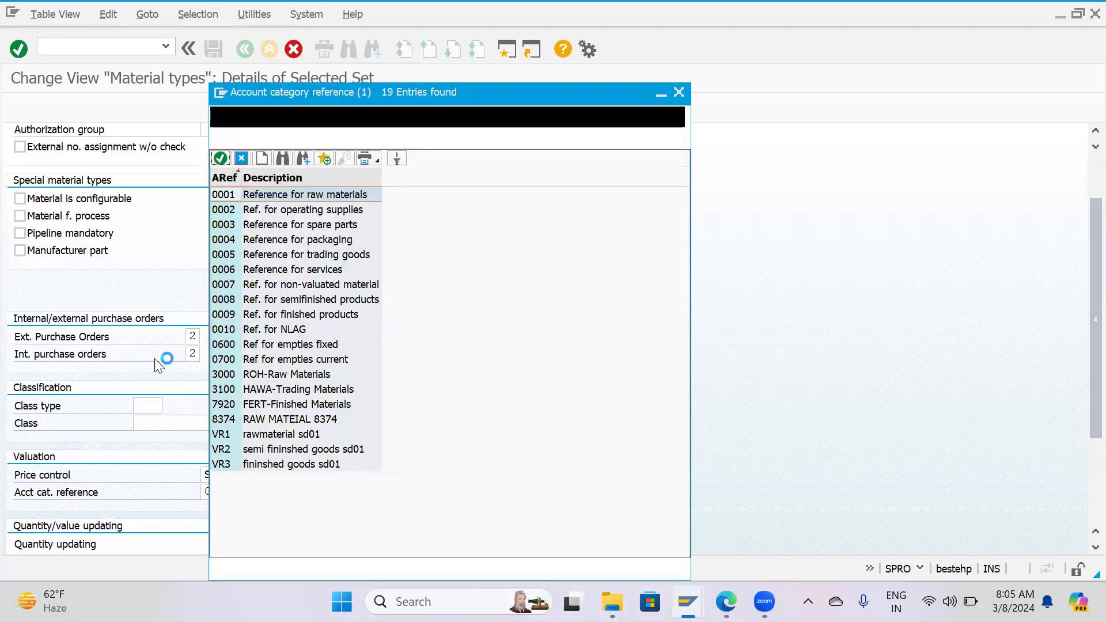
{"action": "double_click", "coordinate": [225, 299]}
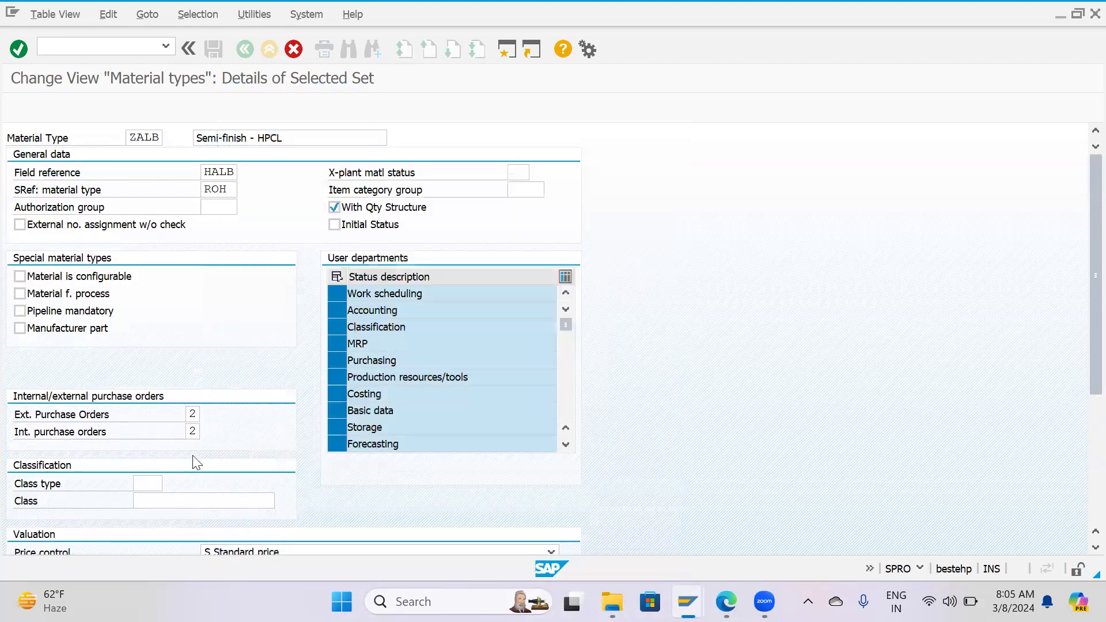
Set ZALB's price control to V Moving average price/periodic unit price.
{"action": "scroll", "coordinate": [207, 512], "scroll_direction": "down", "scroll_amount": 1}
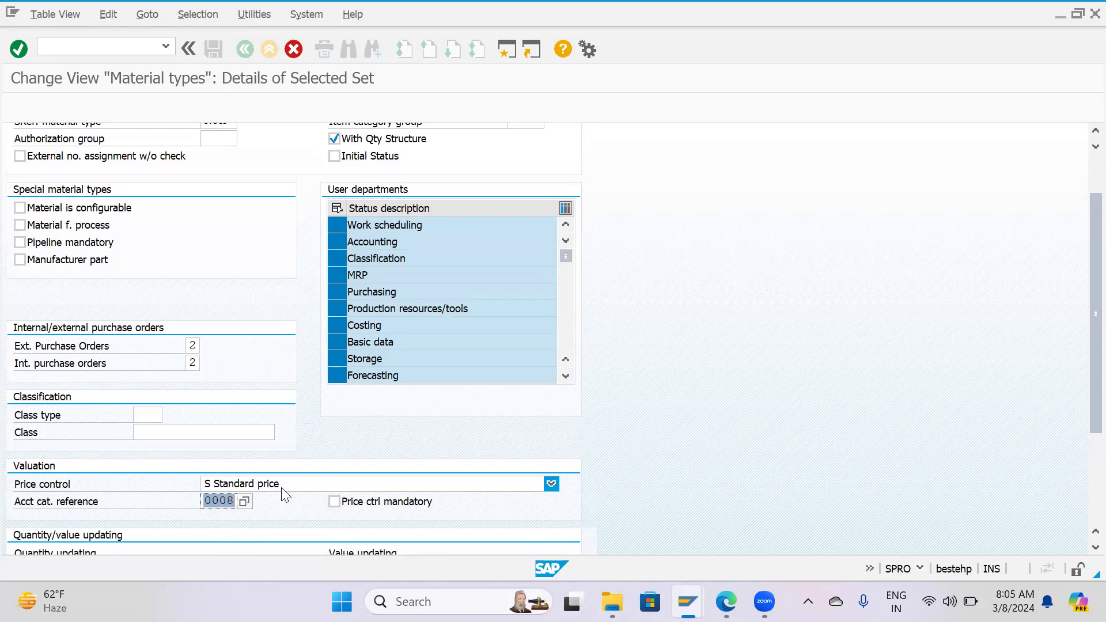
{"action": "scroll", "coordinate": [225, 381], "scroll_direction": "up", "scroll_amount": 1}
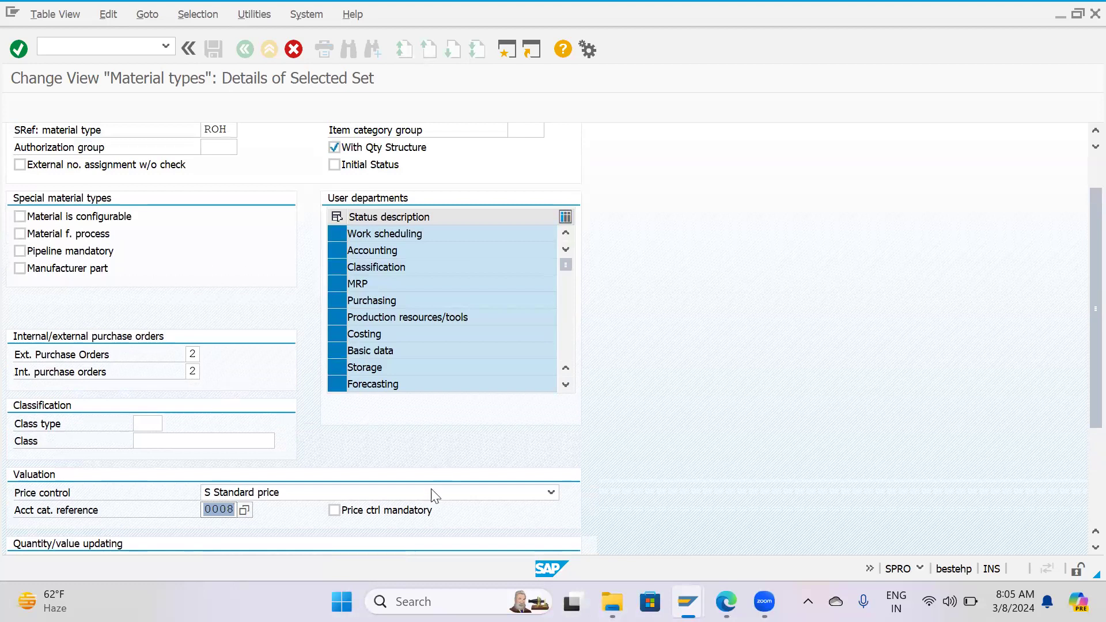
{"action": "left_click", "coordinate": [551, 493]}
{"action": "left_click", "coordinate": [306, 527]}
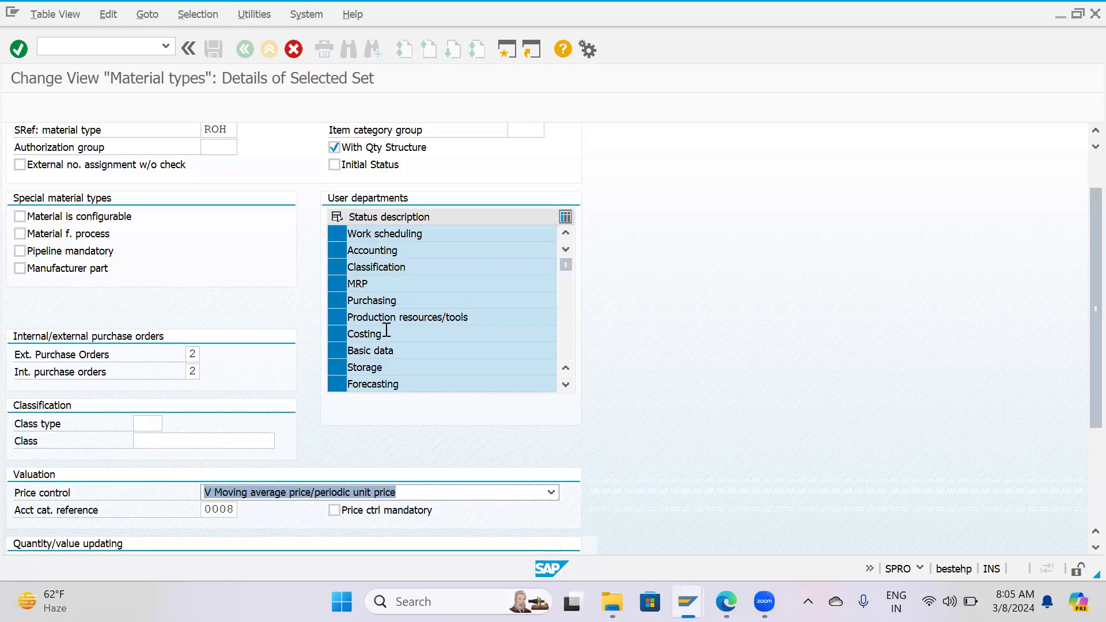
Confirm the ZALB copy together with its dependent quantity/value updating entries, and try to pass the target entry for ROH unchanged.
{"action": "scroll", "coordinate": [386, 369], "scroll_direction": "down", "scroll_amount": 1}
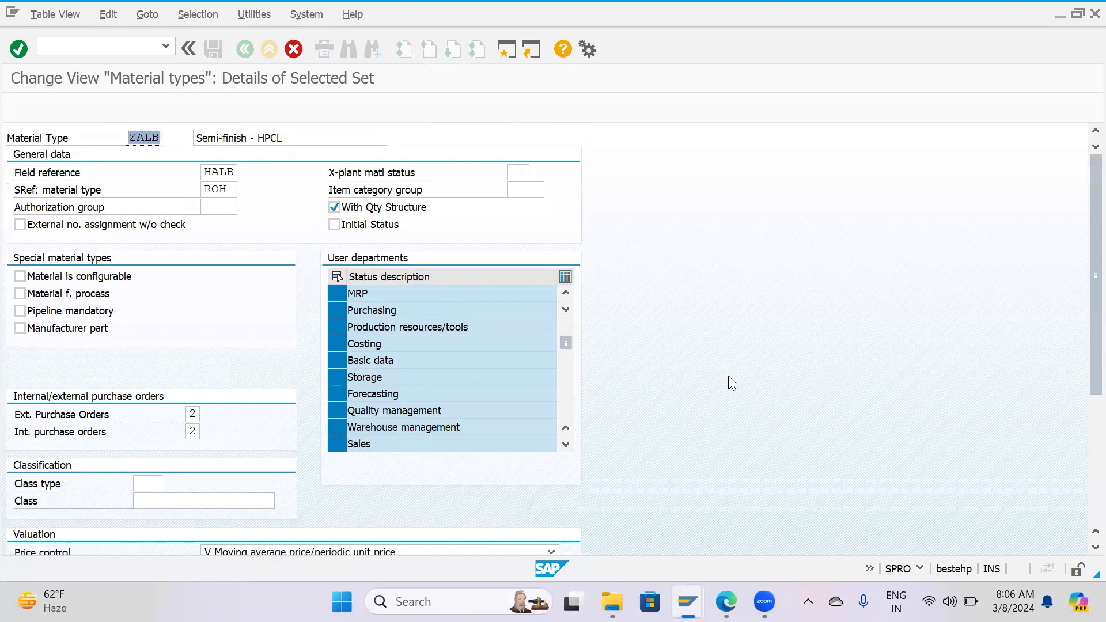
{"action": "scroll", "coordinate": [728, 383], "scroll_direction": "down", "scroll_amount": 1}
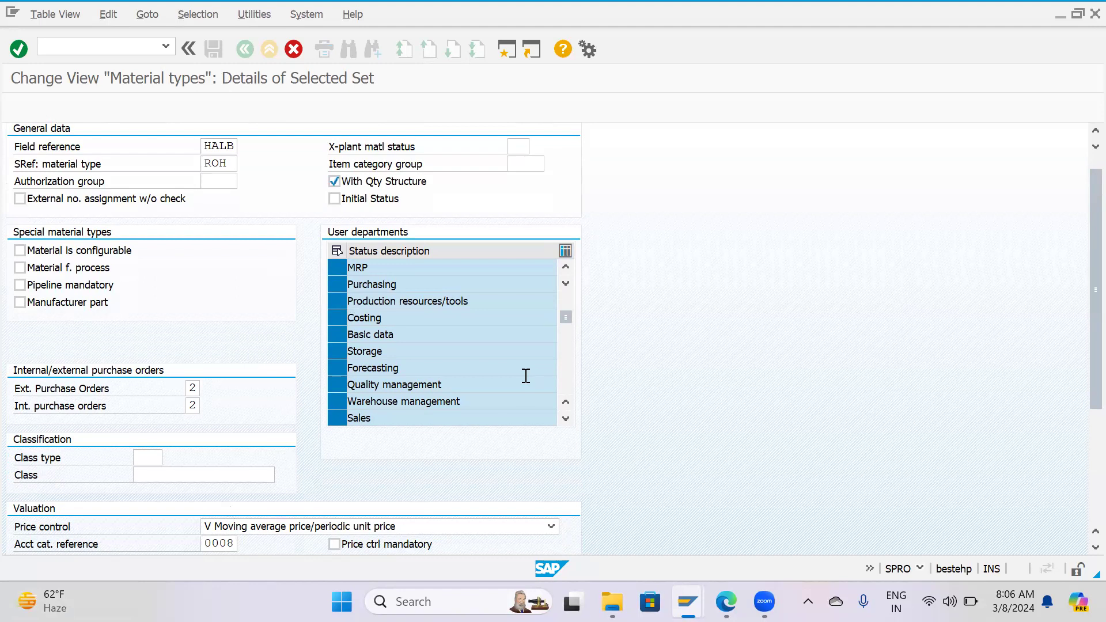
{"action": "key", "text": "Return"}
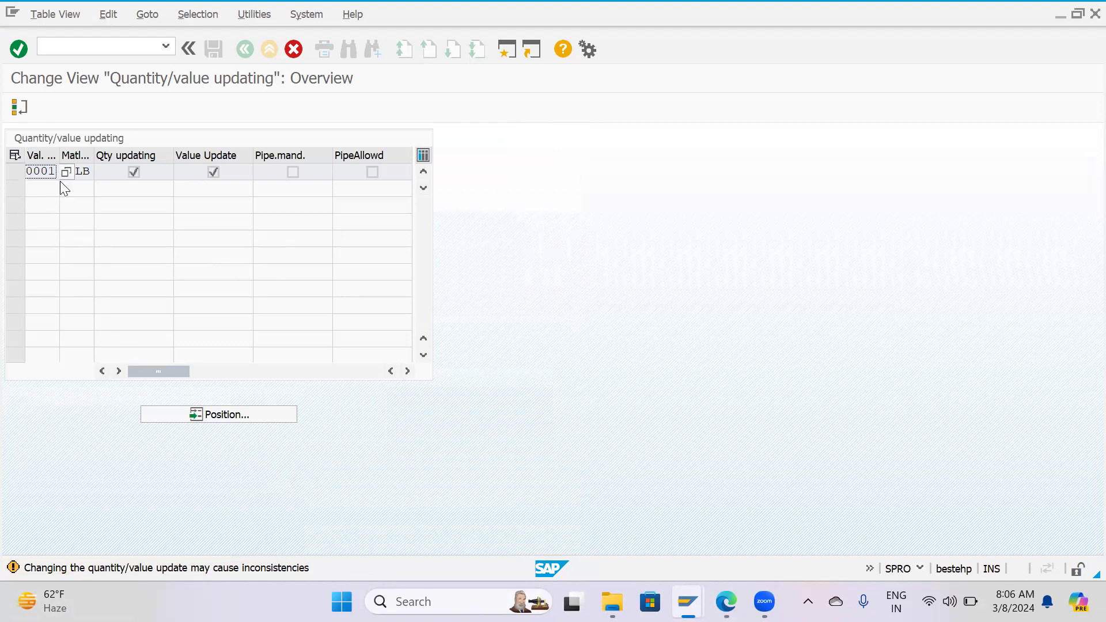
{"action": "key", "text": "Return"}
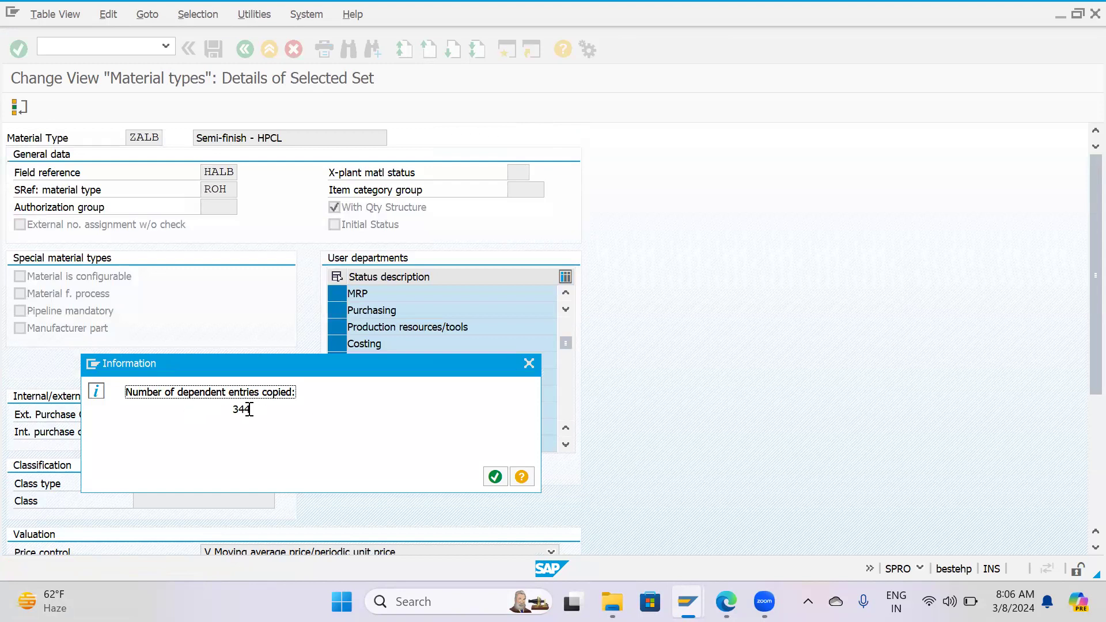
{"action": "left_click", "coordinate": [494, 476]}
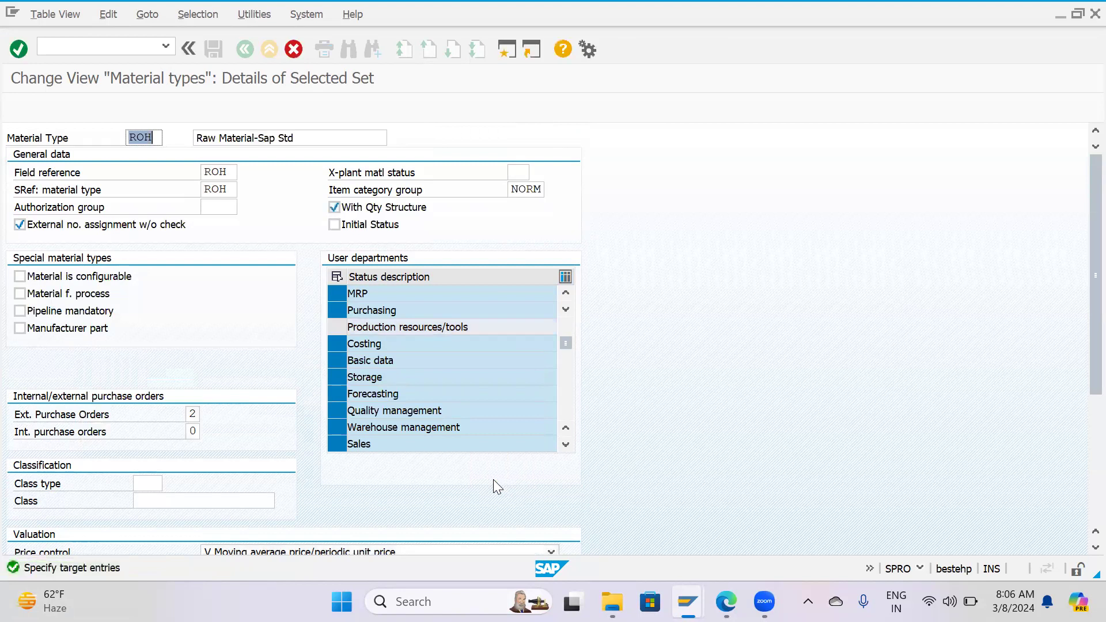
{"action": "key", "text": "Return"}
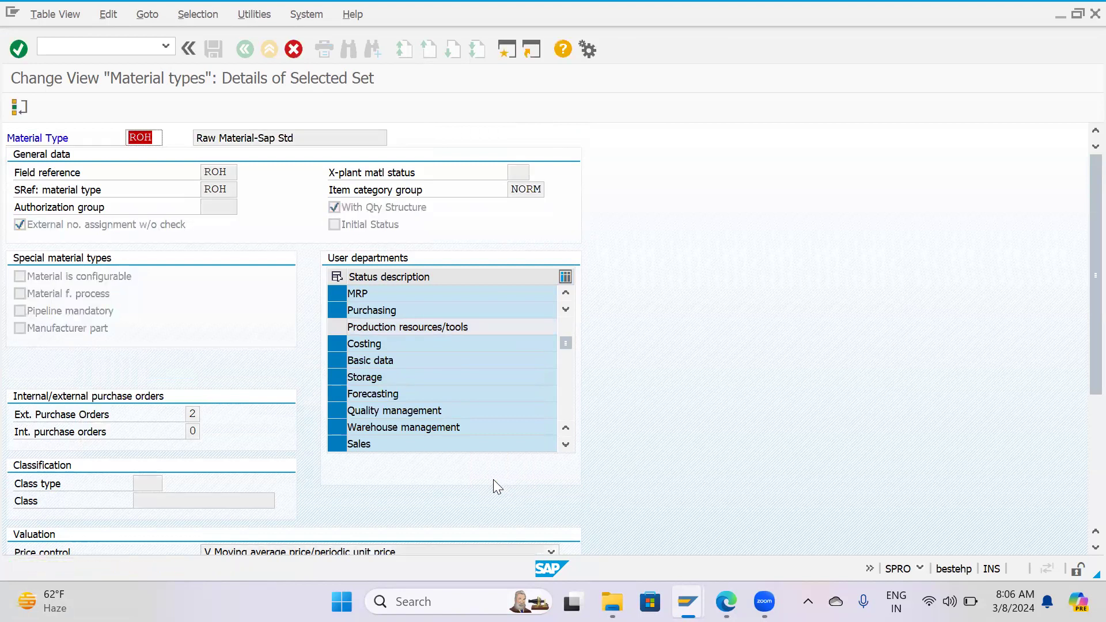
Leave the ROH copy and open quantity/value updating with only material type ZALB selected.
{"action": "key", "text": "Escape"}
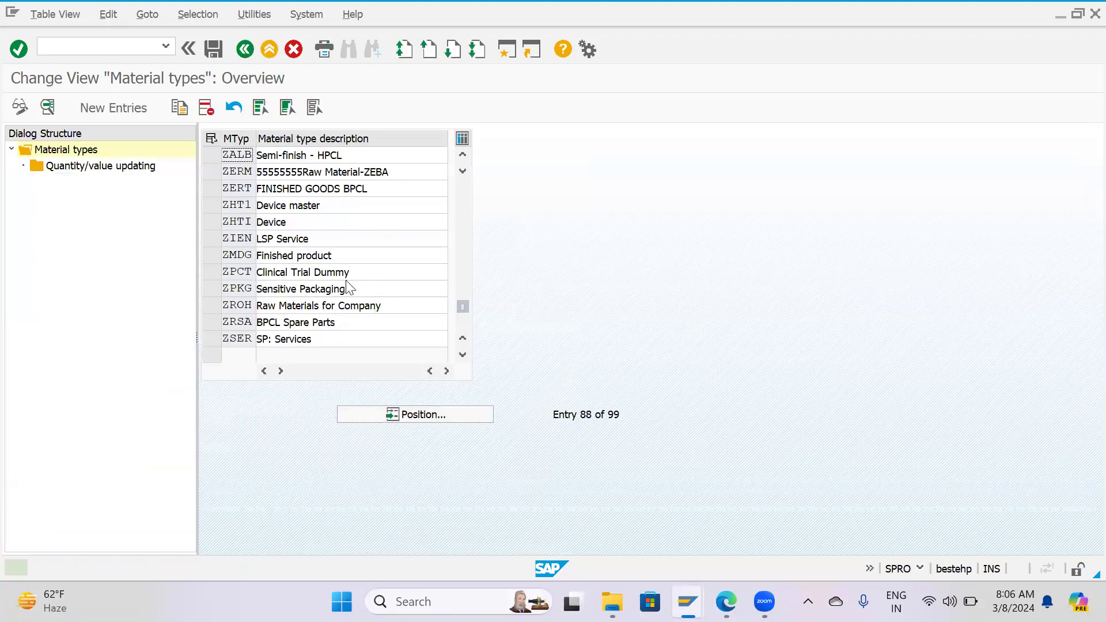
{"action": "left_click", "coordinate": [213, 156]}
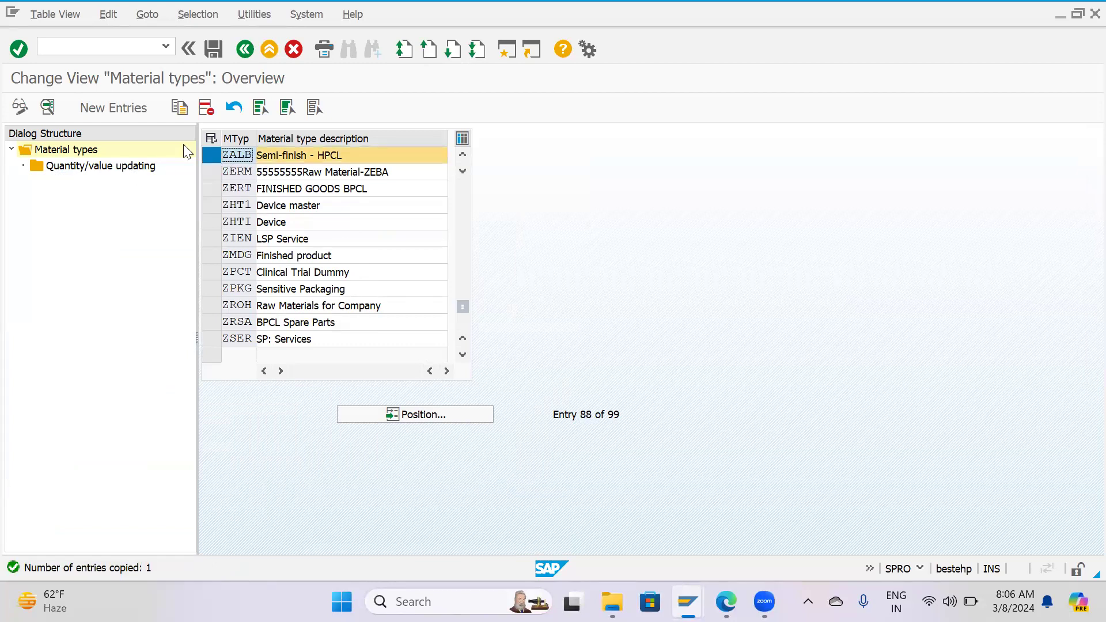
{"action": "left_click", "coordinate": [47, 108]}
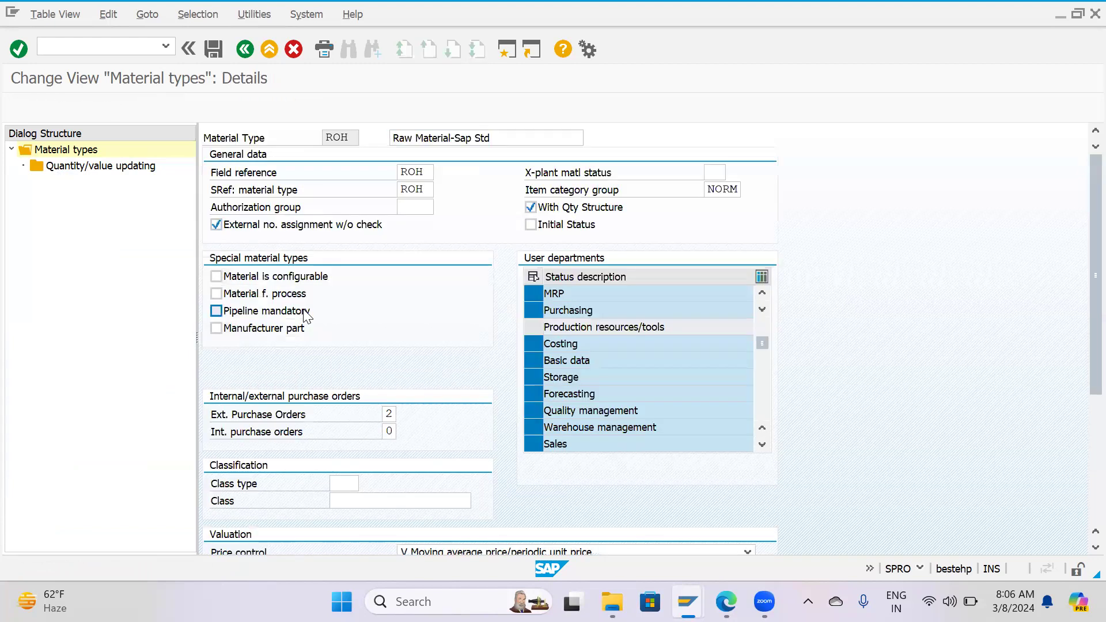
{"action": "key", "text": "F3"}
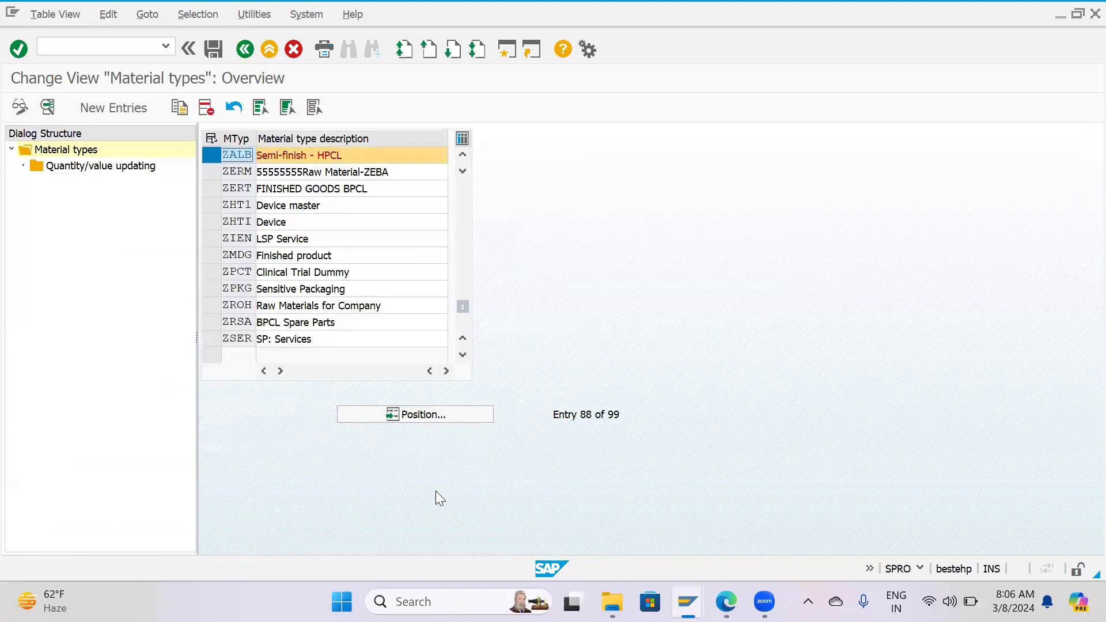
{"action": "double_click", "coordinate": [101, 168]}
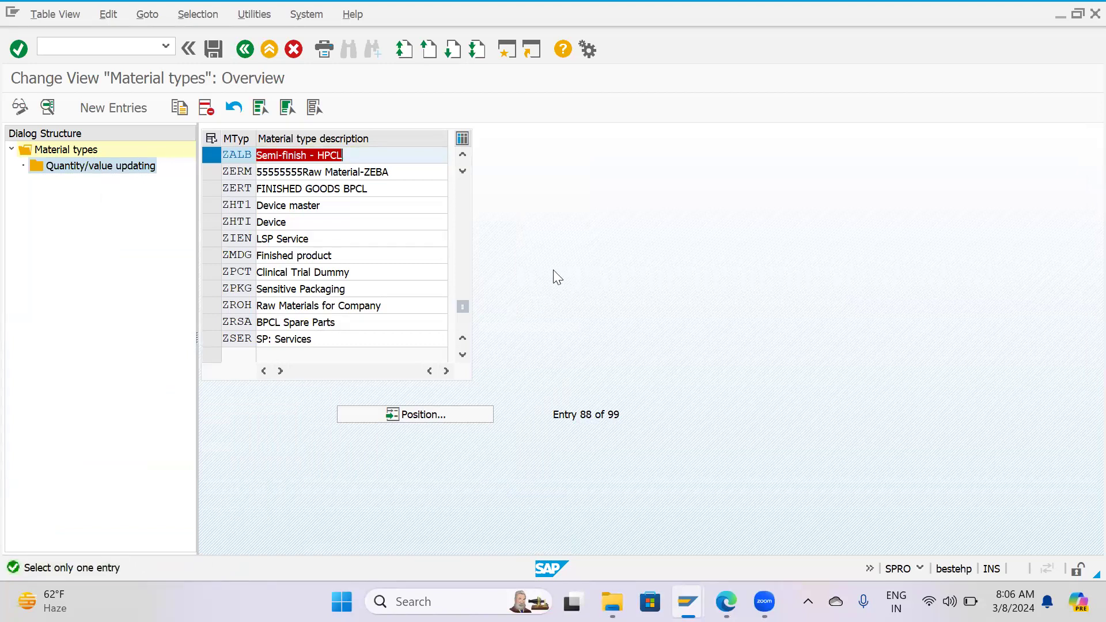
{"action": "left_click", "coordinate": [314, 107]}
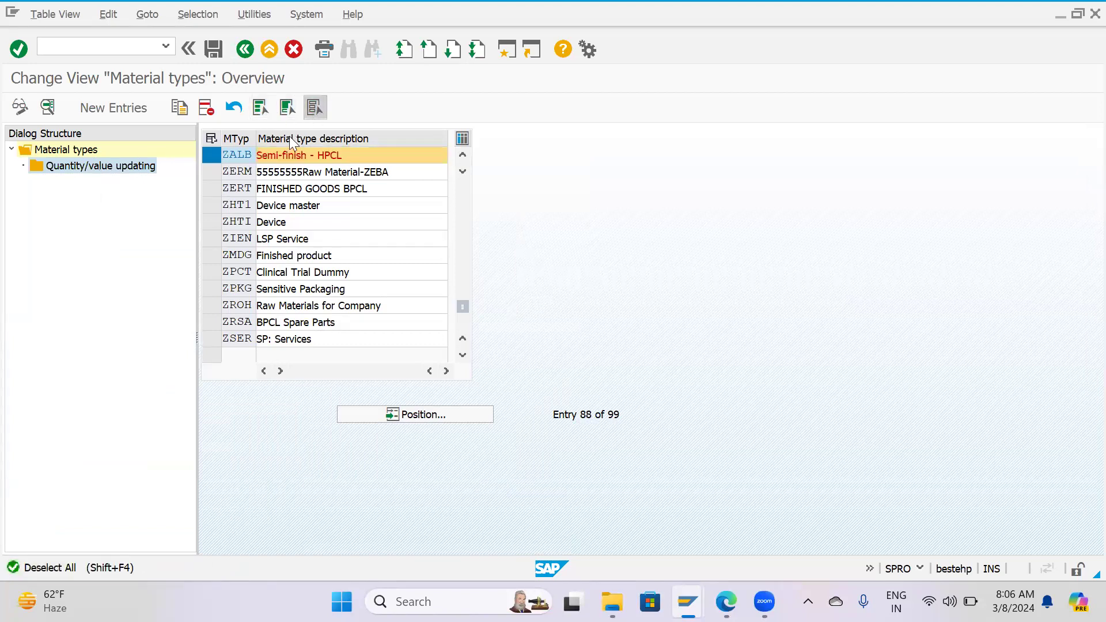
{"action": "left_click", "coordinate": [122, 171]}
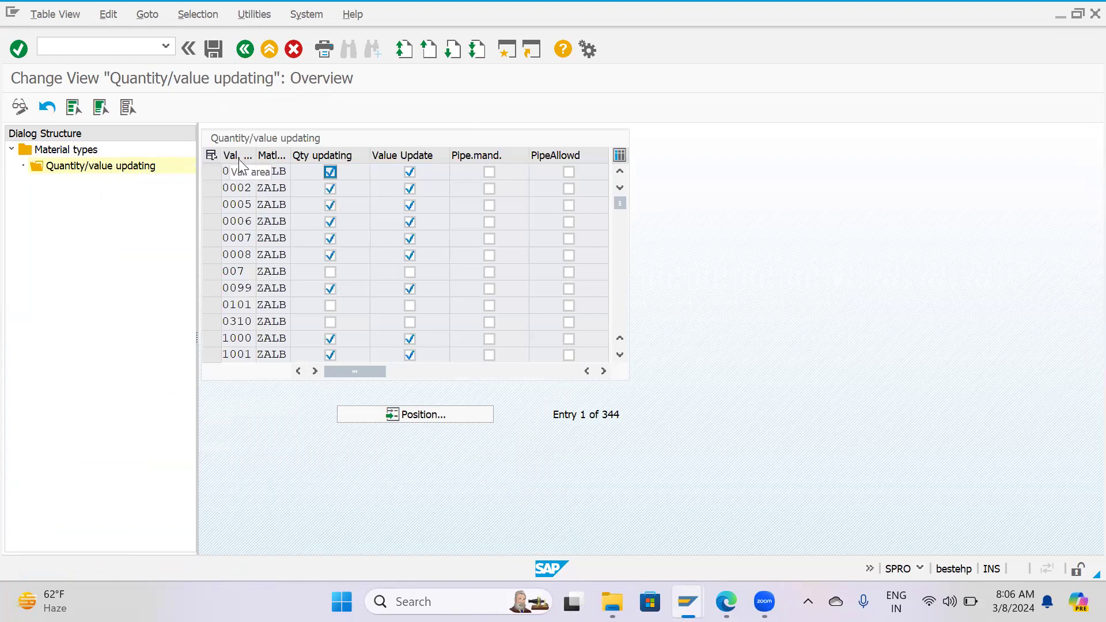
Widen the valuation area column and position ZALB's quantity/value updating list at valuation area HP01.
{"action": "left_click_drag", "start_coordinate": [255, 155], "coordinate": [293, 153]}
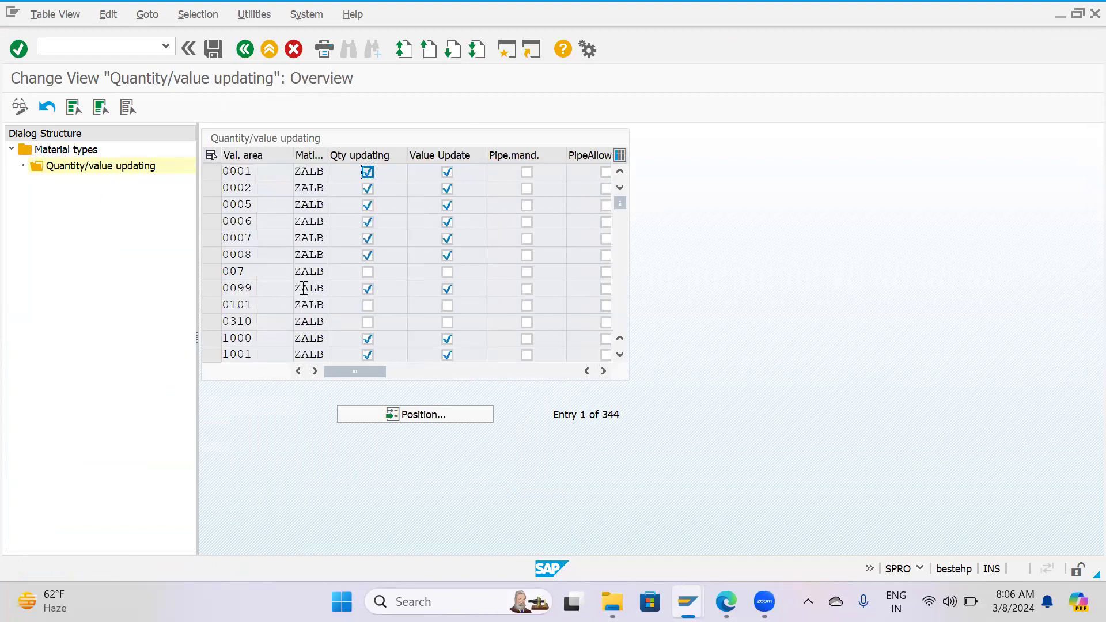
{"action": "left_click", "coordinate": [424, 420]}
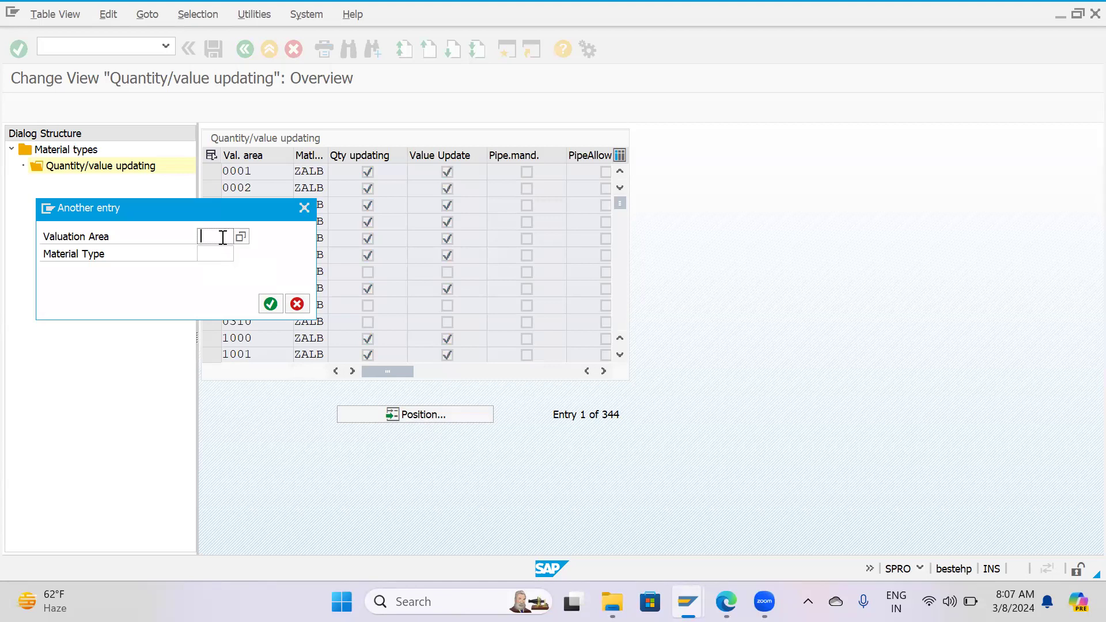
{"action": "type", "text": "HP"}
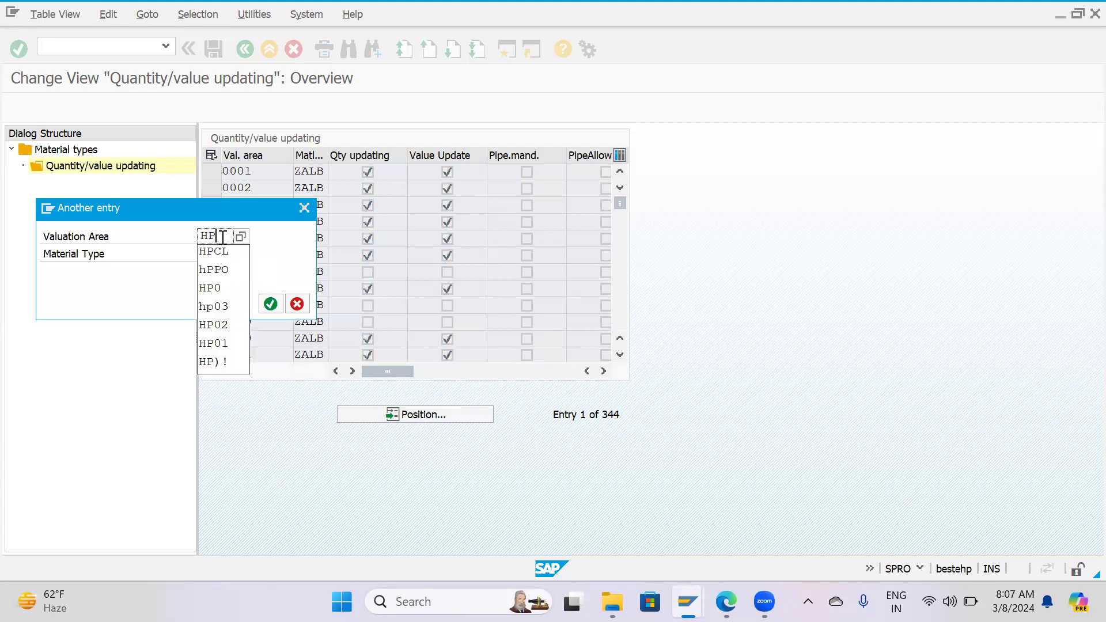
{"action": "key", "text": "Down"}
{"action": "key", "text": "Down"}
{"action": "key", "text": "Down"}
{"action": "key", "text": "Down"}
{"action": "key", "text": "Down"}
{"action": "key", "text": "Down"}
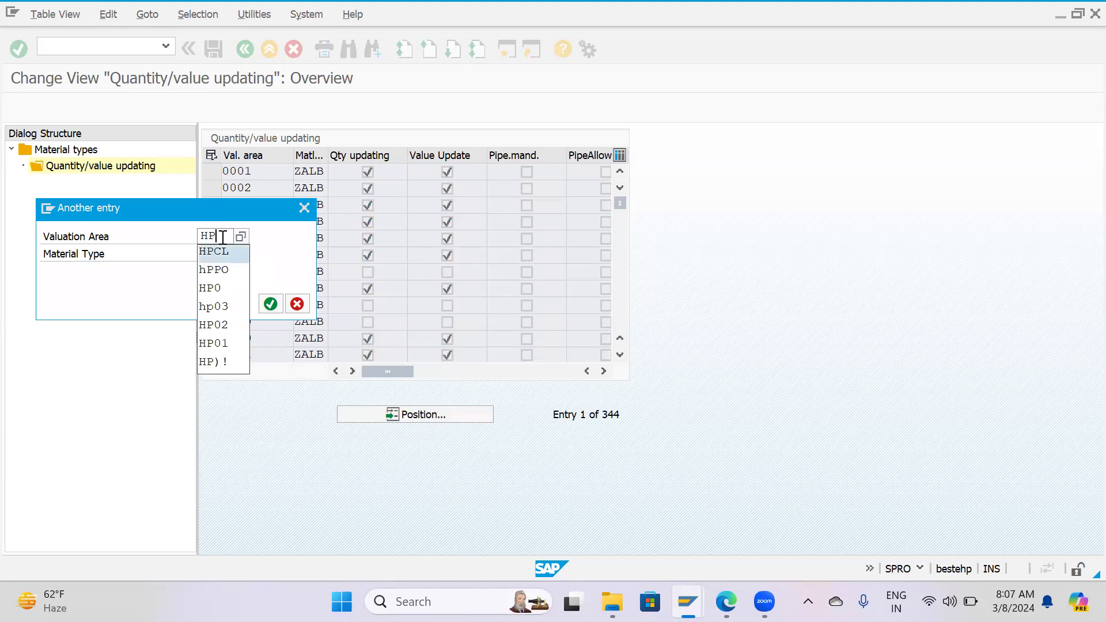
{"action": "key", "text": "Return"}
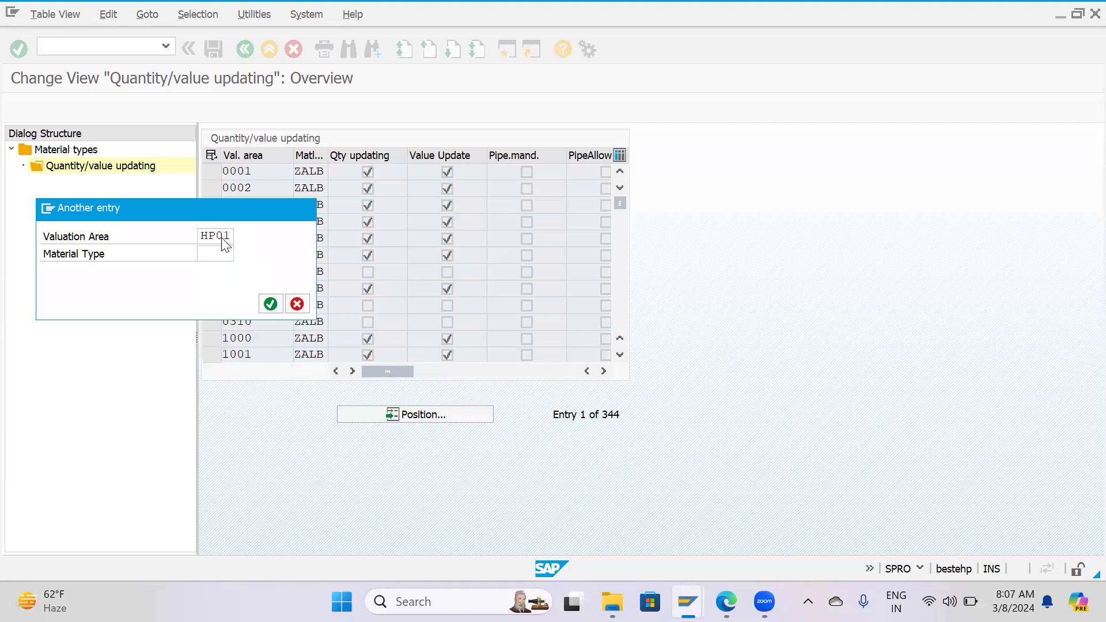
{"action": "key", "text": "Return"}
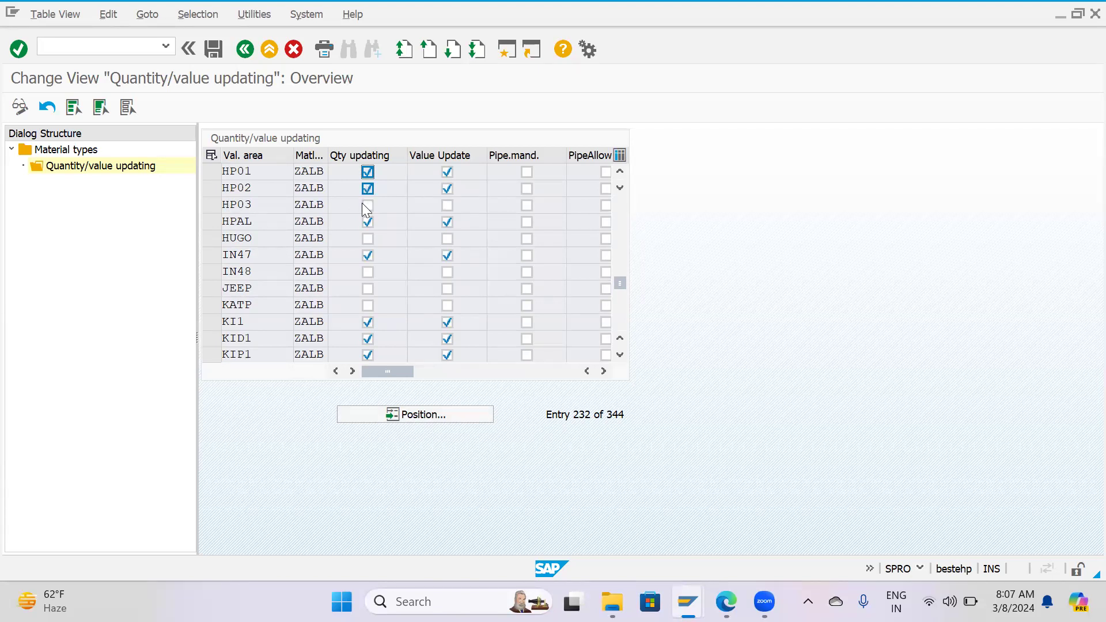
Activate quantity updating and value updating for ZALB in valuation area HP03.
{"action": "left_click", "coordinate": [367, 205]}
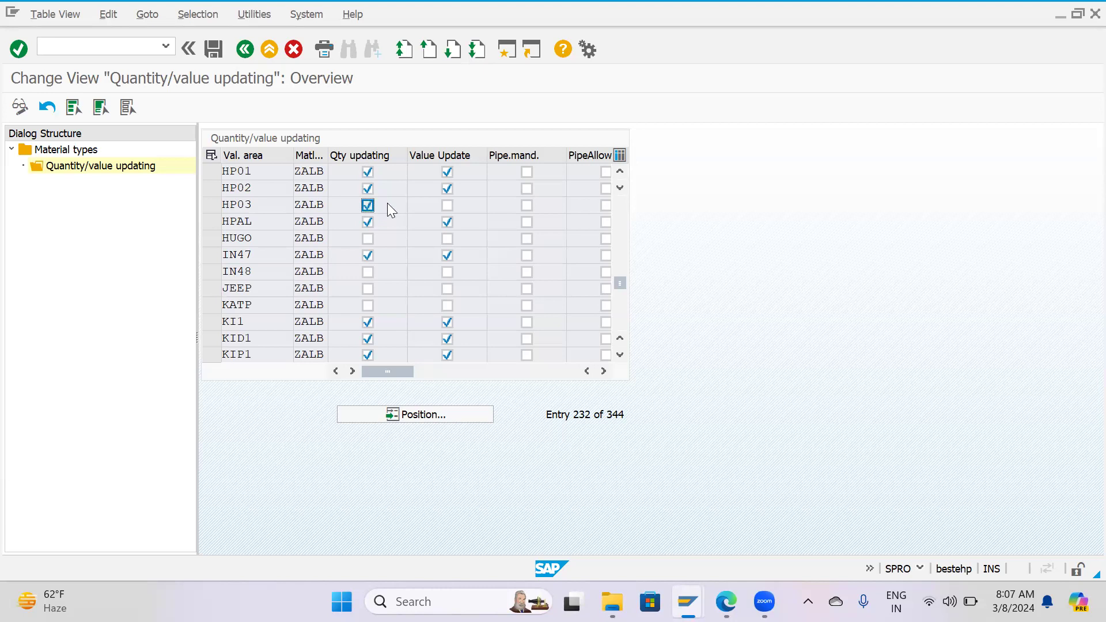
{"action": "left_click", "coordinate": [445, 208]}
{"action": "left_click", "coordinate": [211, 184]}
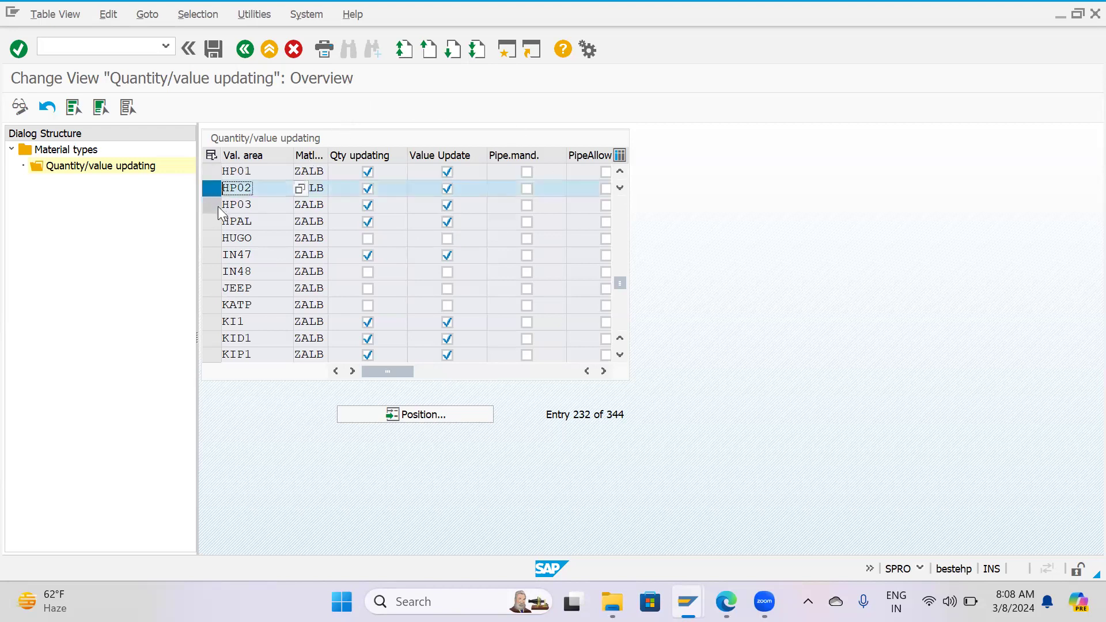
{"action": "left_click", "coordinate": [210, 204]}
{"action": "left_click", "coordinate": [210, 204]}
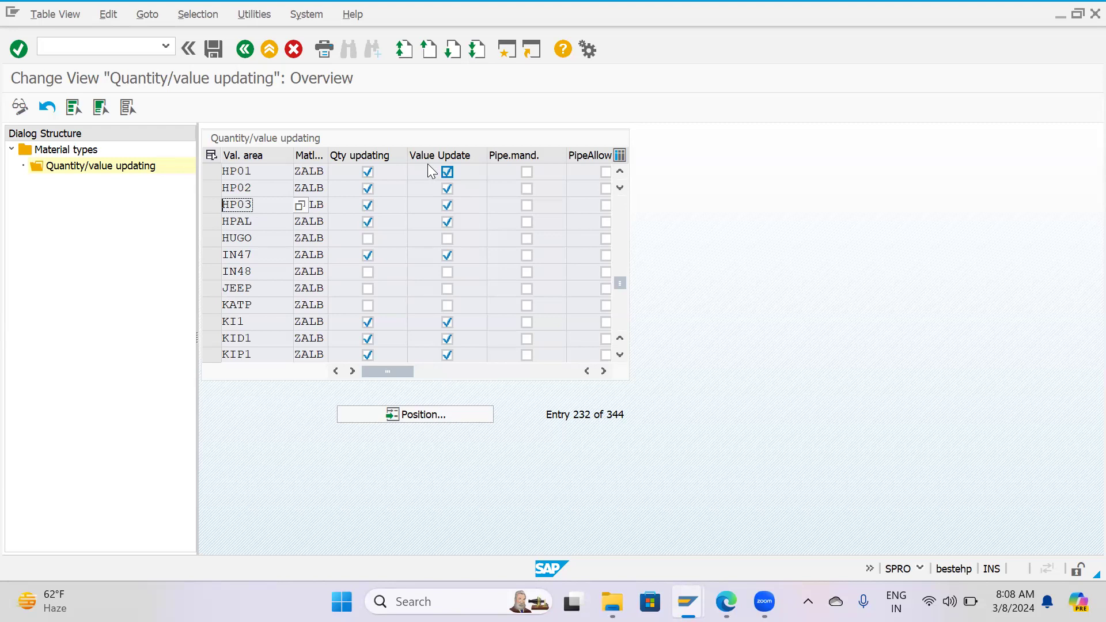
Save the material type settings in the MM0201- Material Master customizing request and go back to the Customizing: Execute Project screen.
{"action": "left_click", "coordinate": [205, 52]}
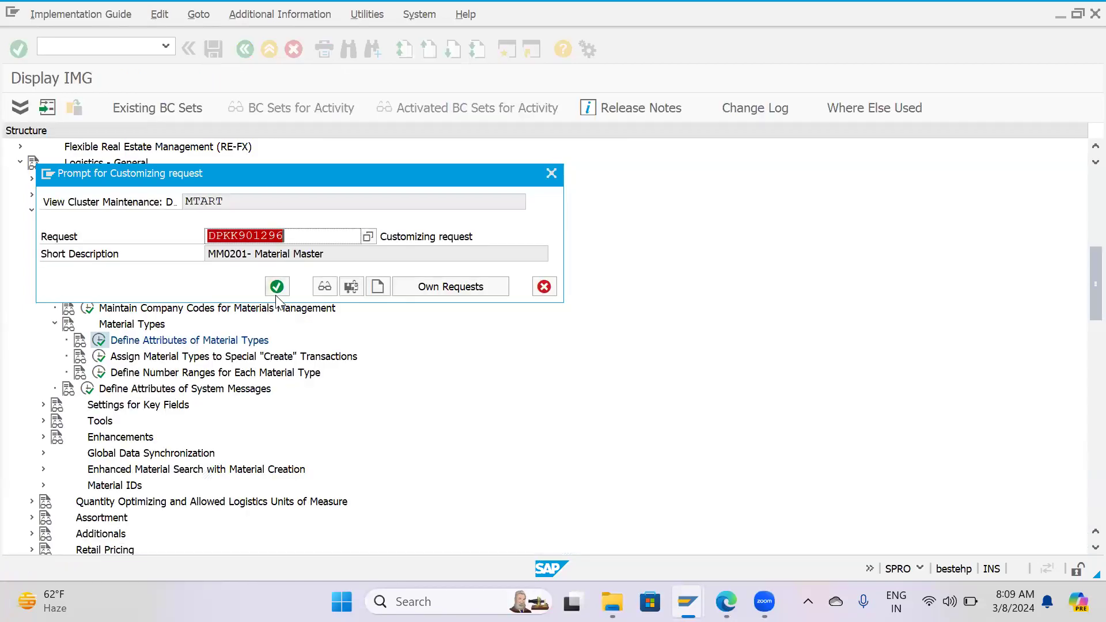
{"action": "left_click", "coordinate": [274, 291]}
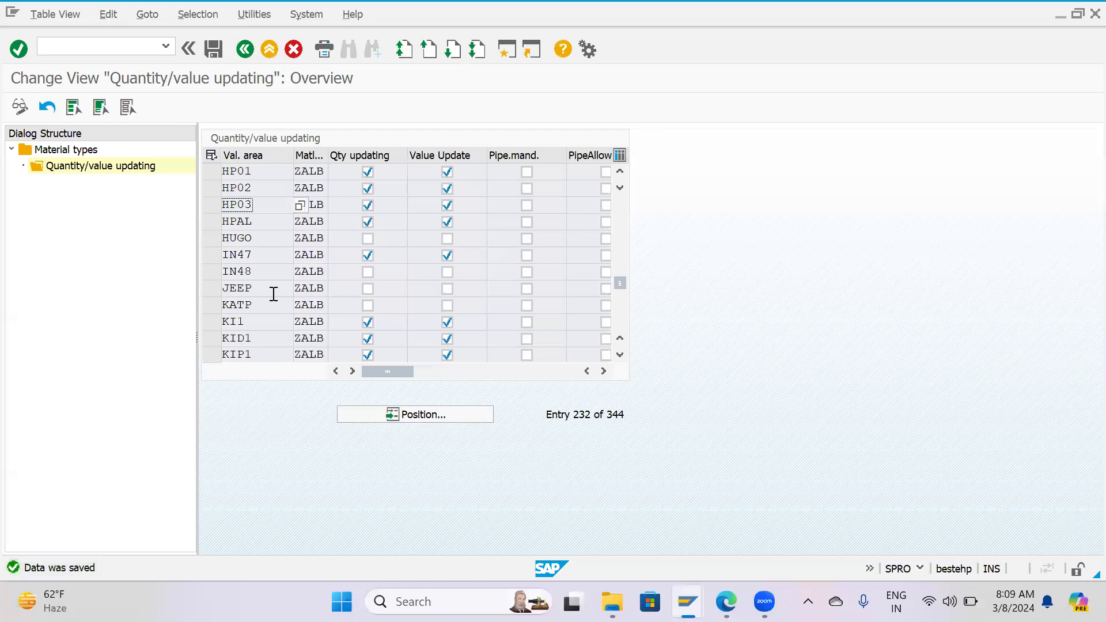
{"action": "key", "text": "F3"}
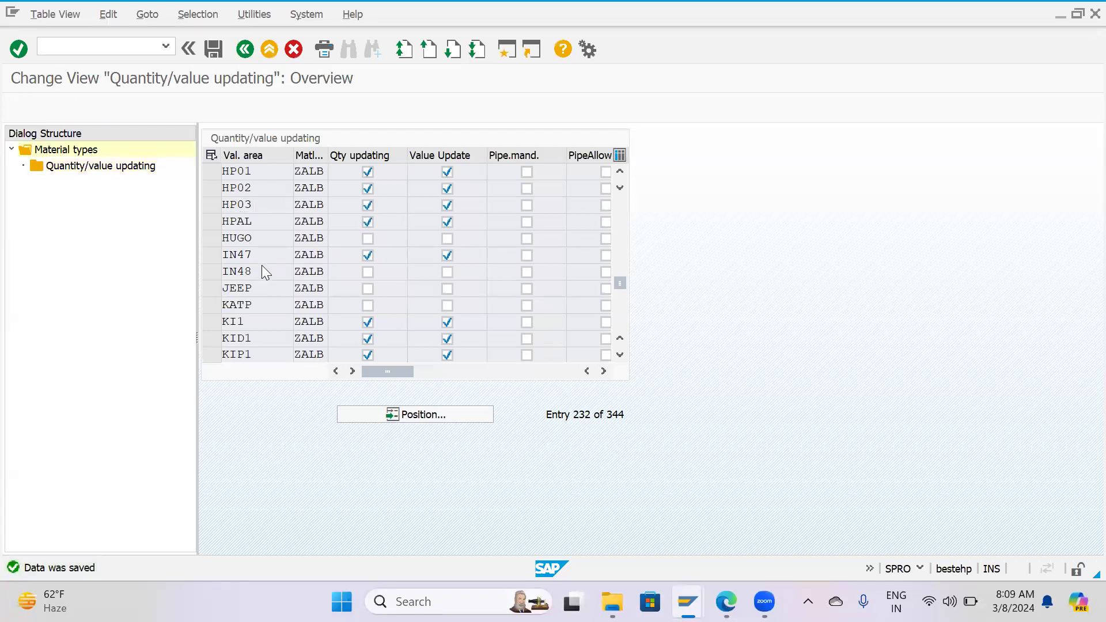
{"action": "key", "text": "F3"}
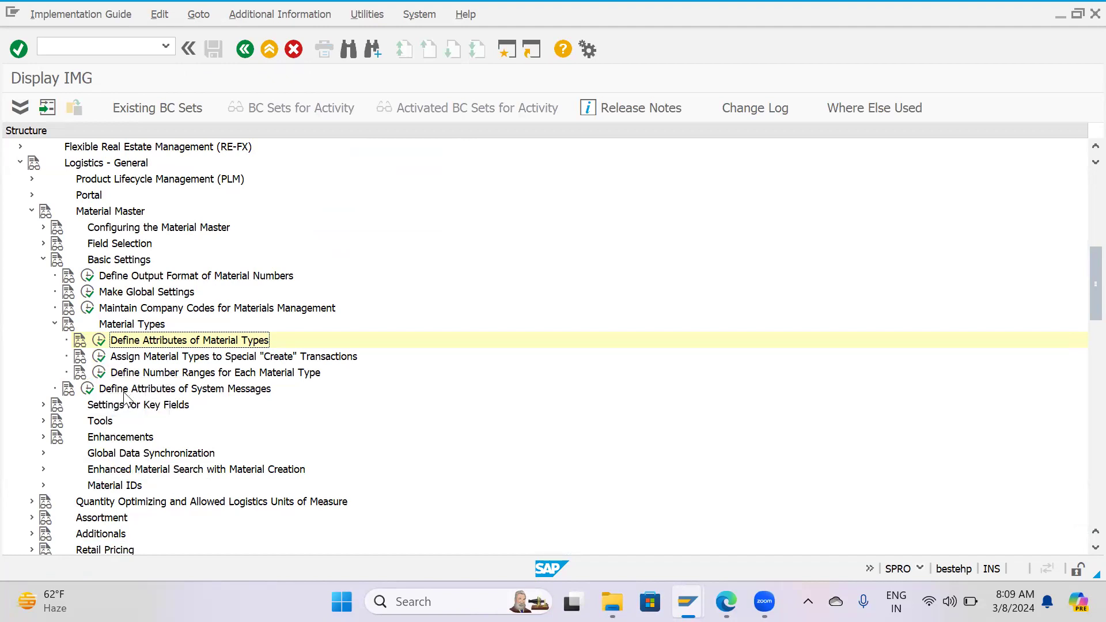
{"action": "key", "text": "F3"}
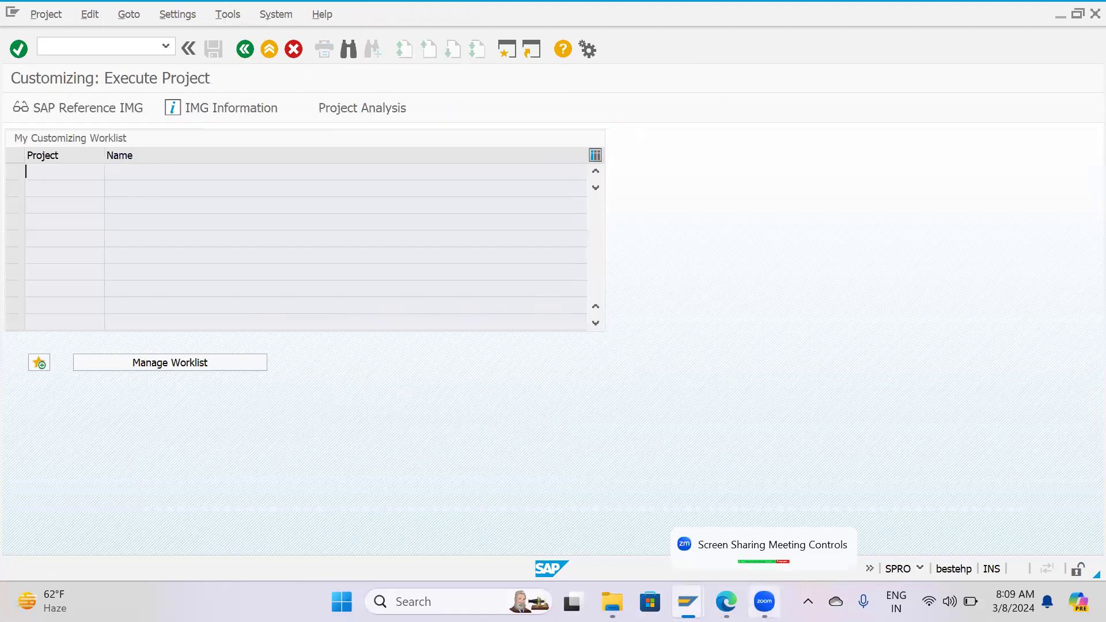
{"action": "left_click", "coordinate": [760, 567]}
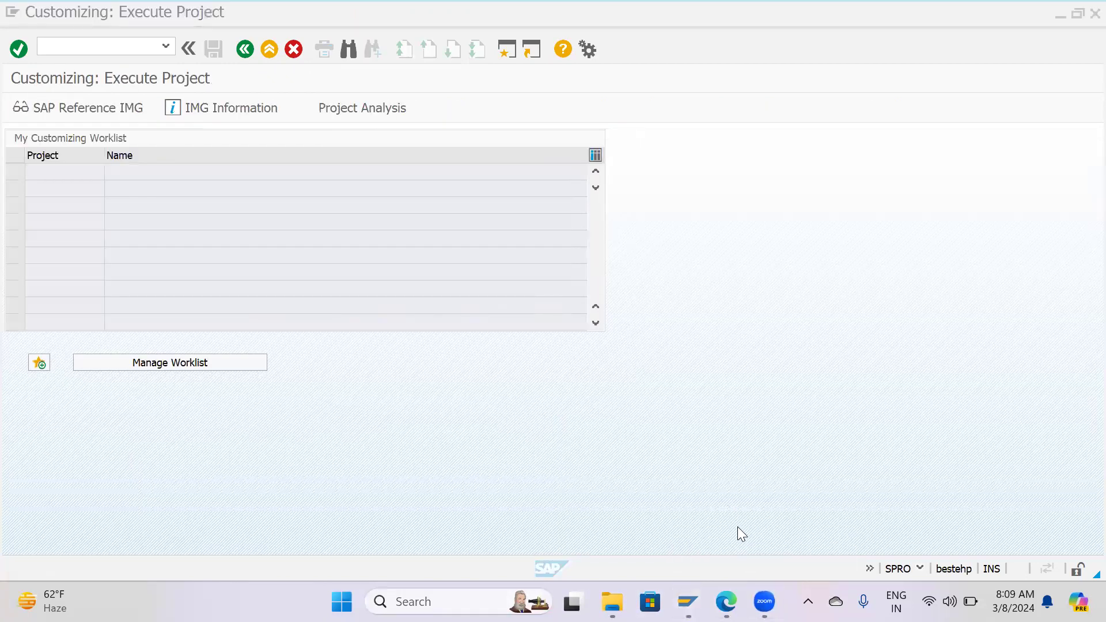